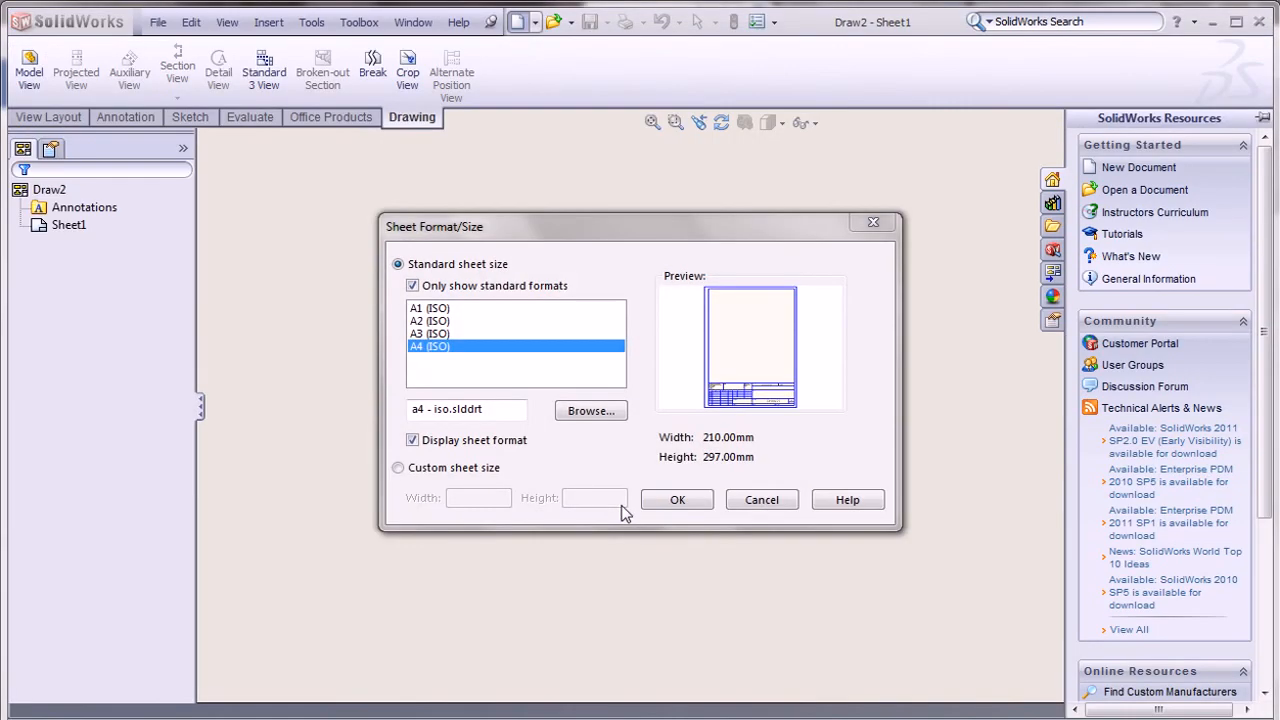
# Compare the A4 to A1 ISO sheet formats and create the drawing sheet in A1 (ISO) format.
pyautogui.click(436, 333)
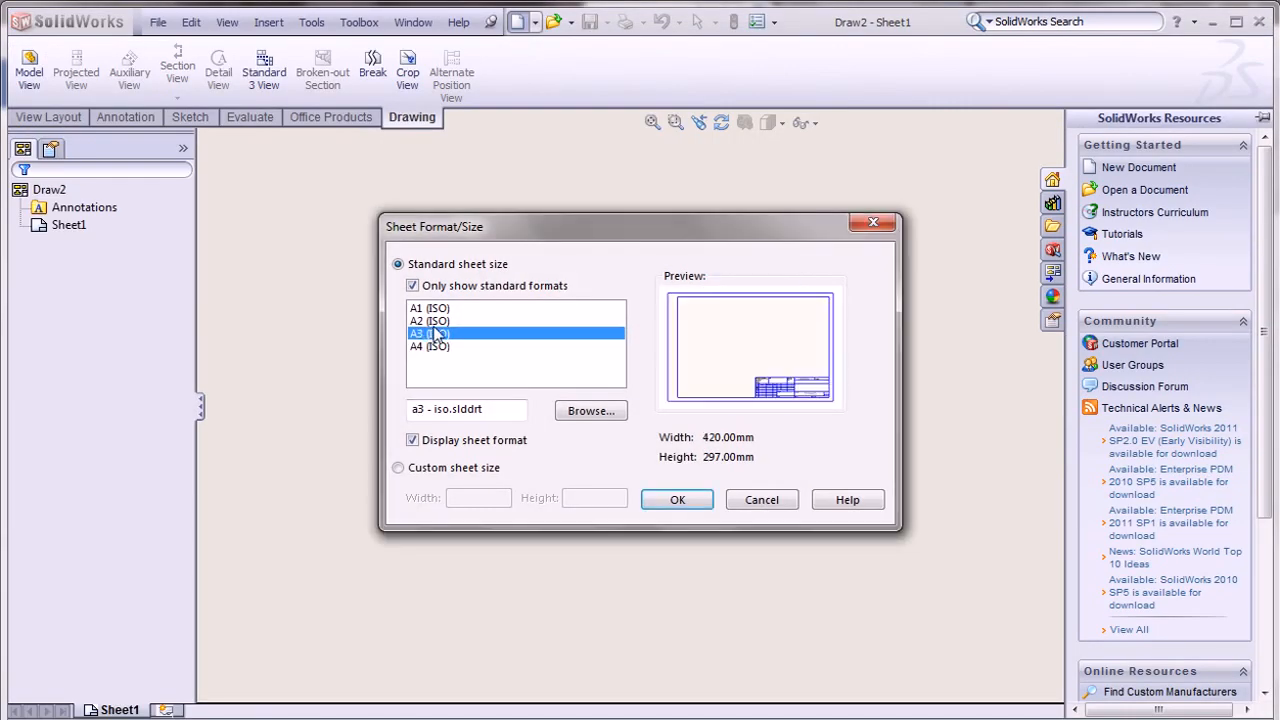
pyautogui.click(439, 320)
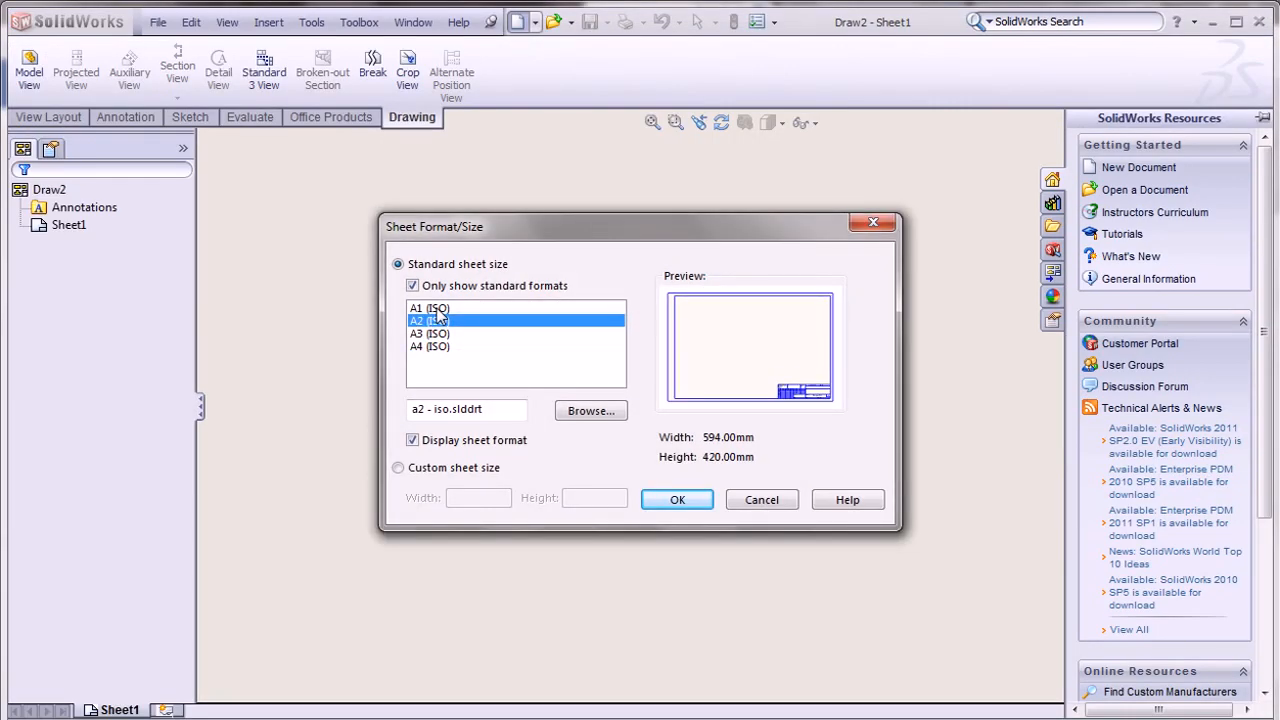
pyautogui.click(437, 308)
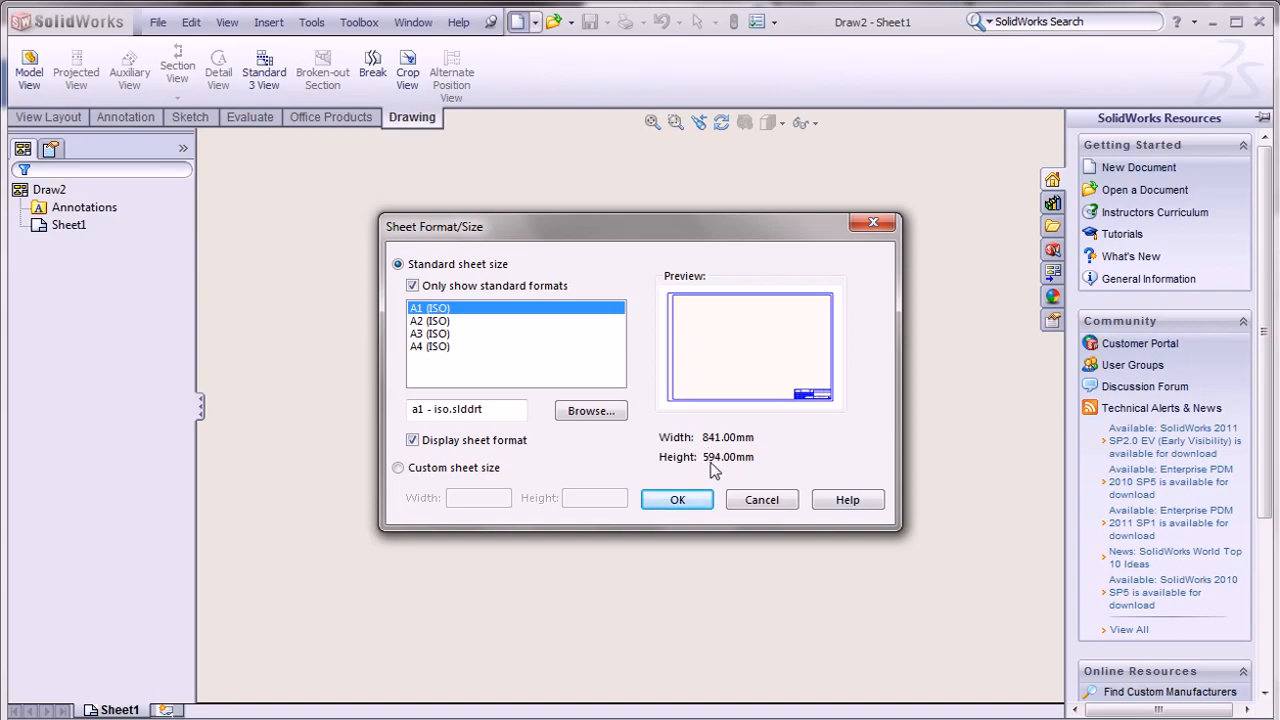
pyautogui.click(434, 321)
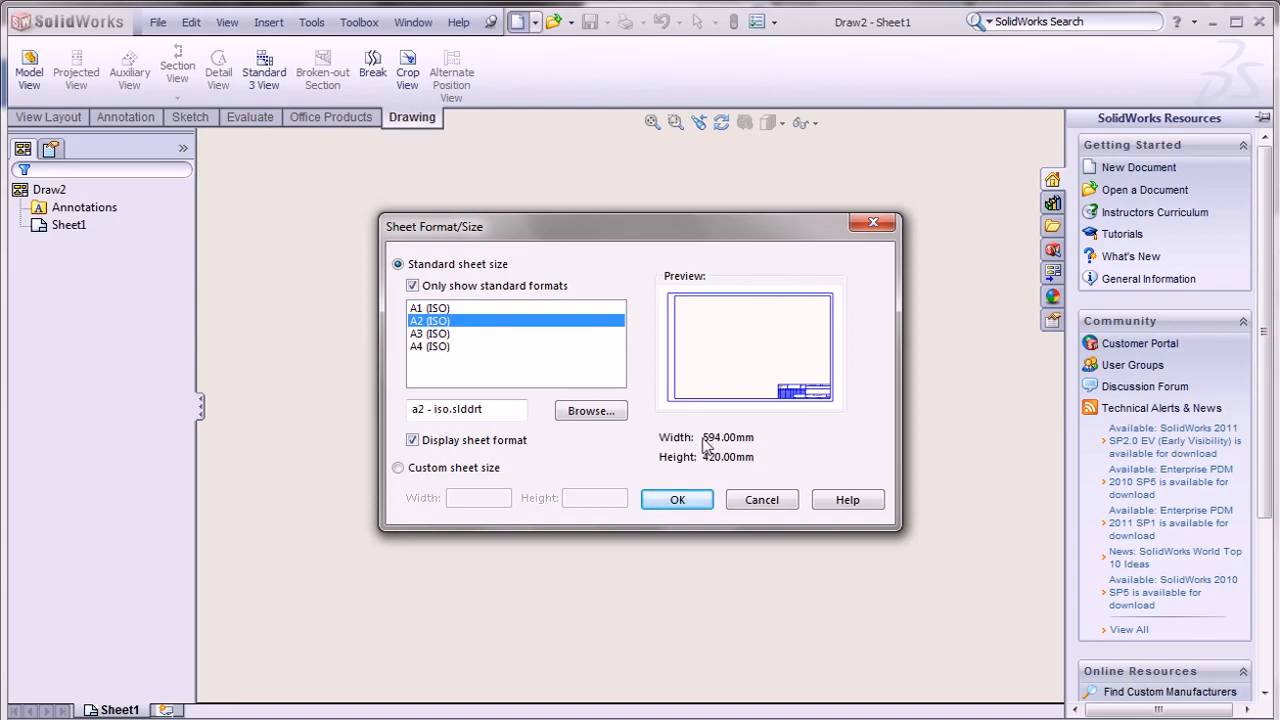
pyautogui.click(428, 334)
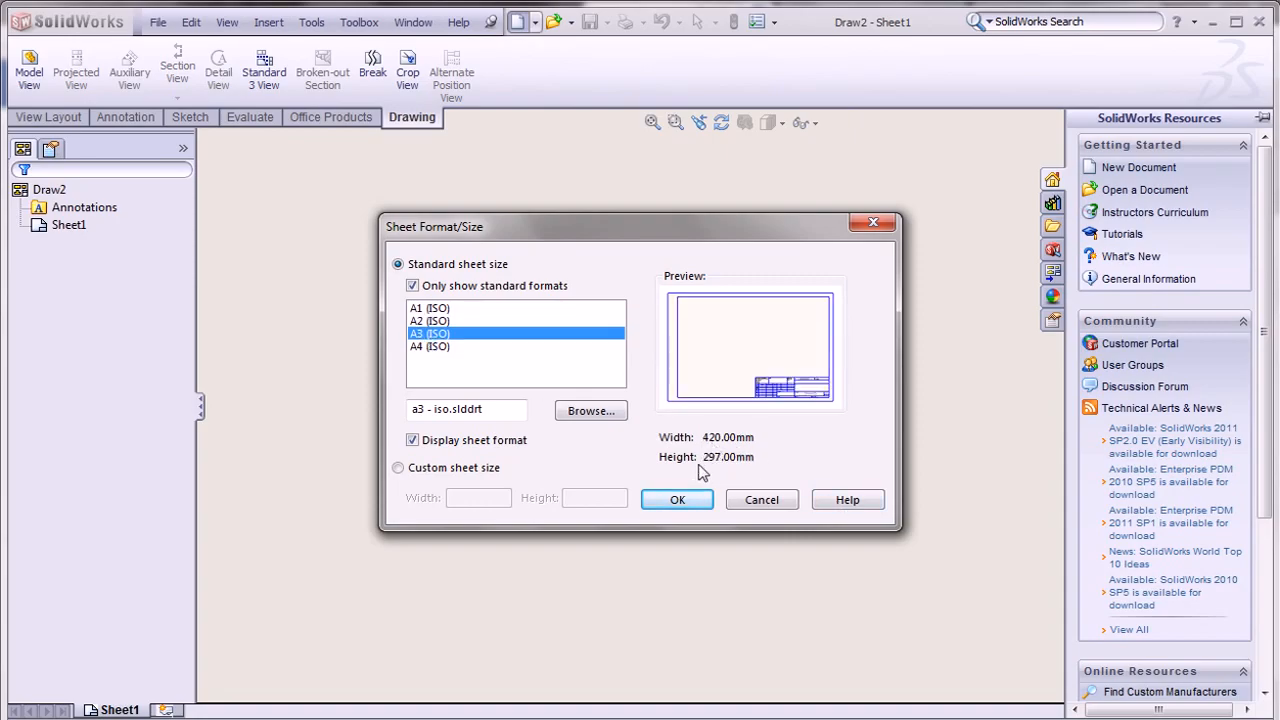
pyautogui.click(430, 346)
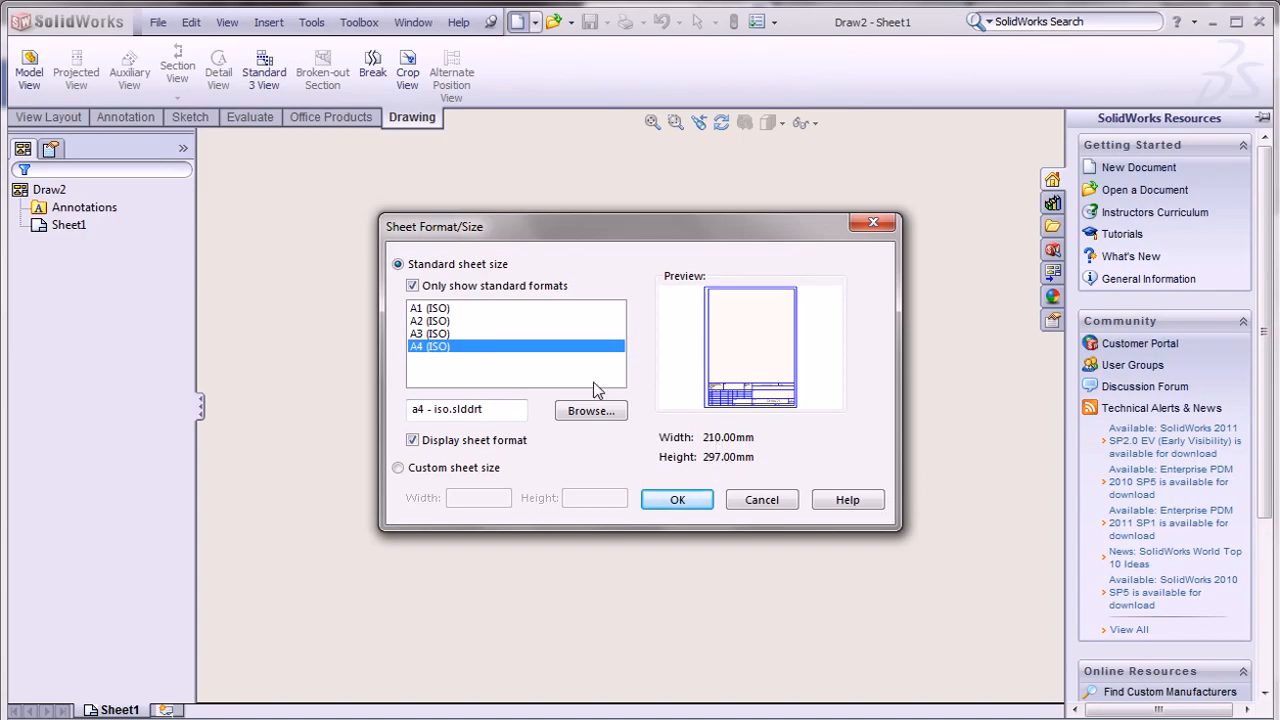
pyautogui.click(418, 310)
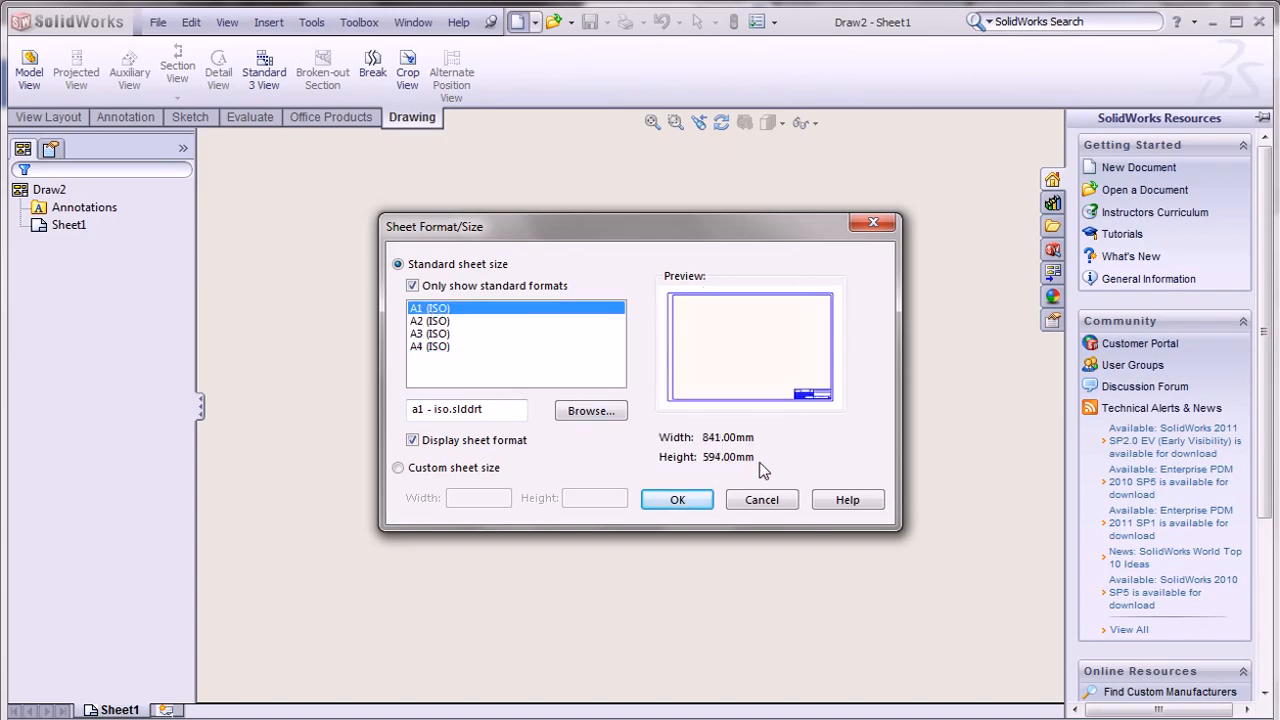
pyautogui.click(677, 500)
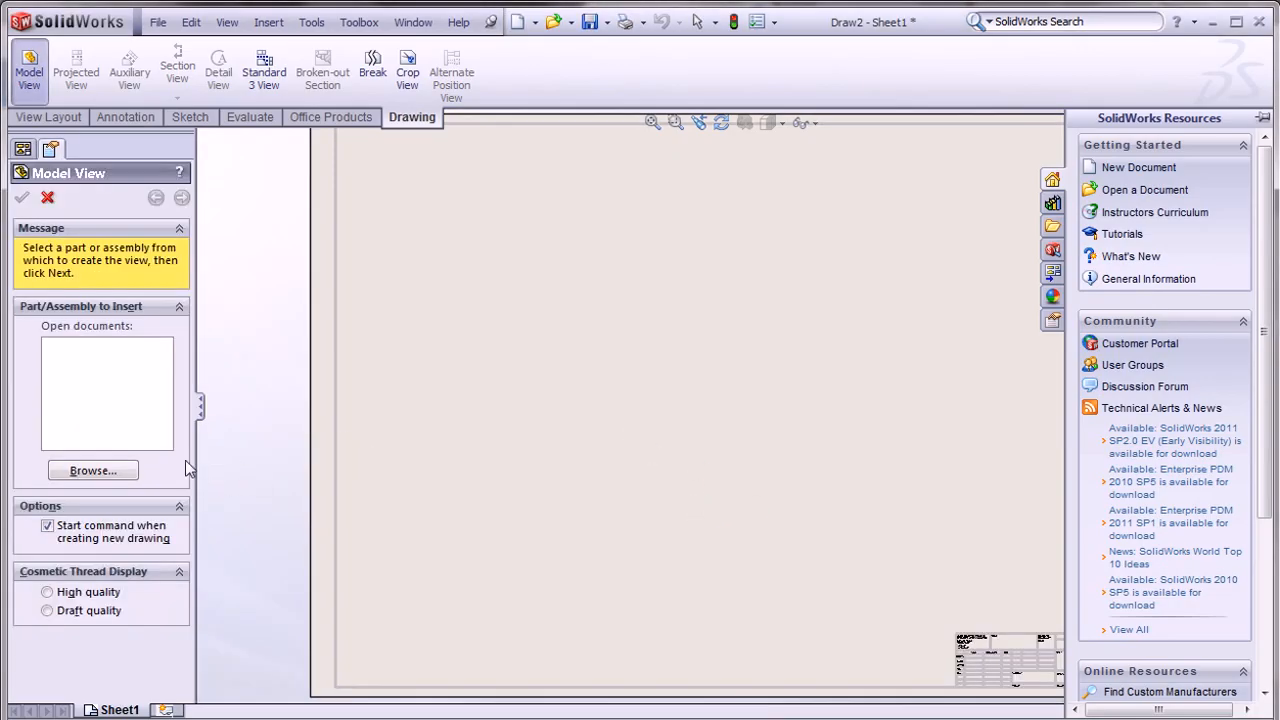
# Load the part file "drawing sheet" from the examples folder as the model for the drawing view.
pyautogui.click(103, 476)
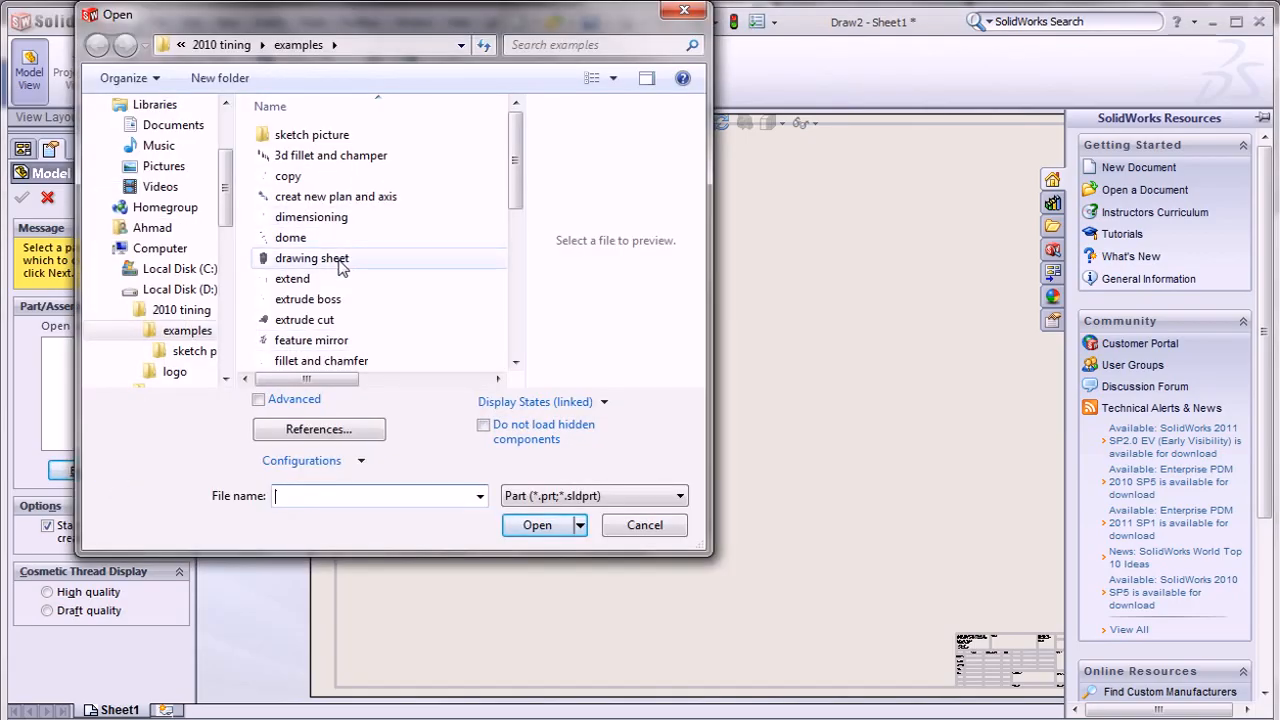
pyautogui.click(345, 260)
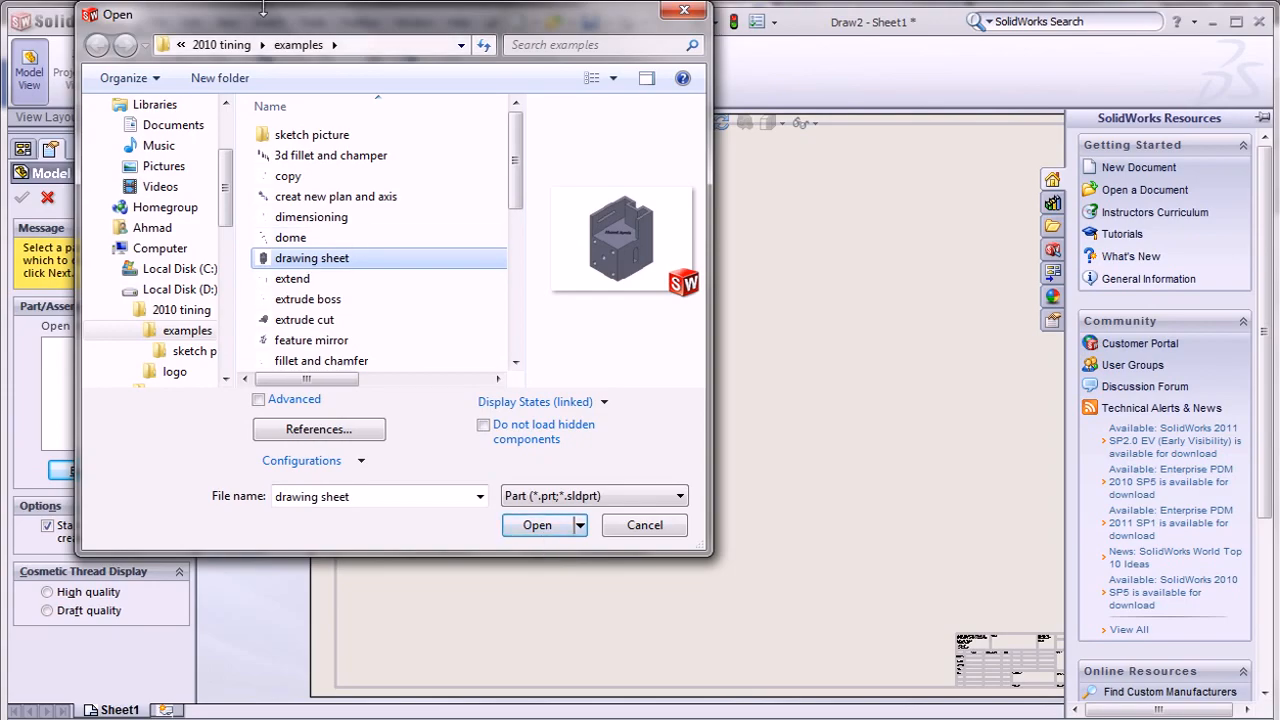
pyautogui.click(537, 525)
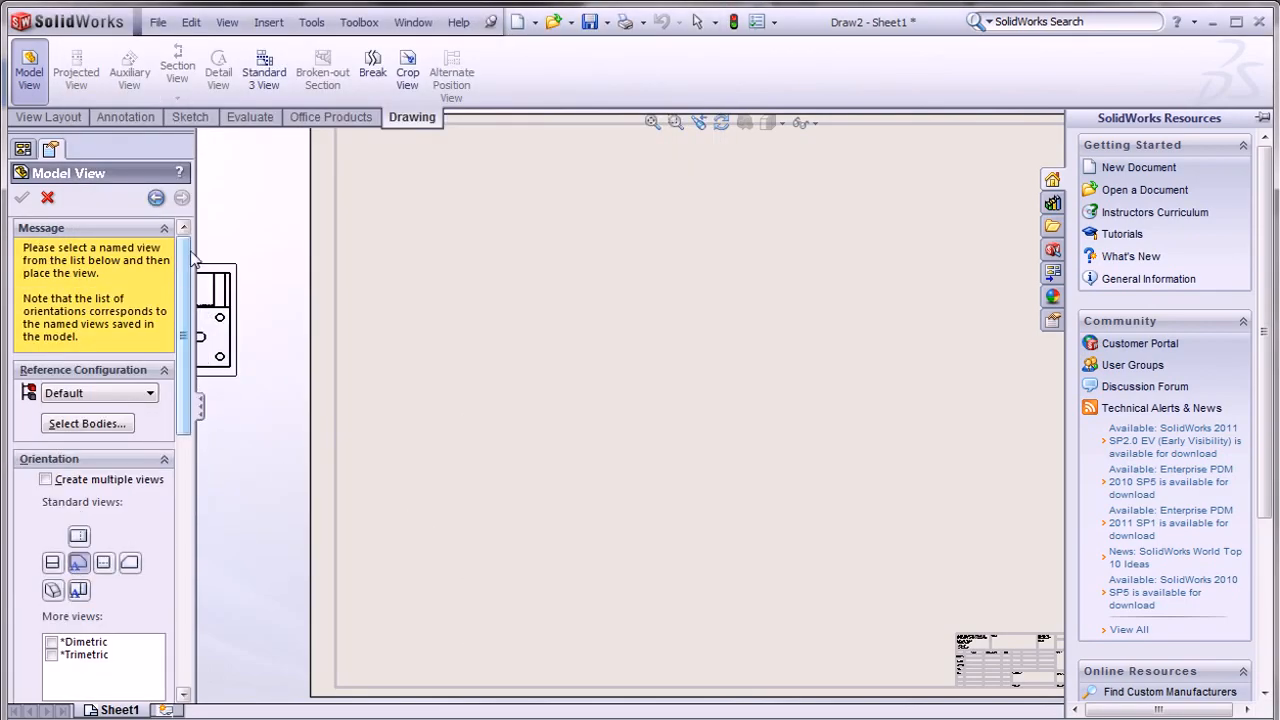
# Keep the Default configuration, preview the Dimetric and Trimetric orientations, and set the model view to Isometric.
pyautogui.scroll(-3, 180, 280)
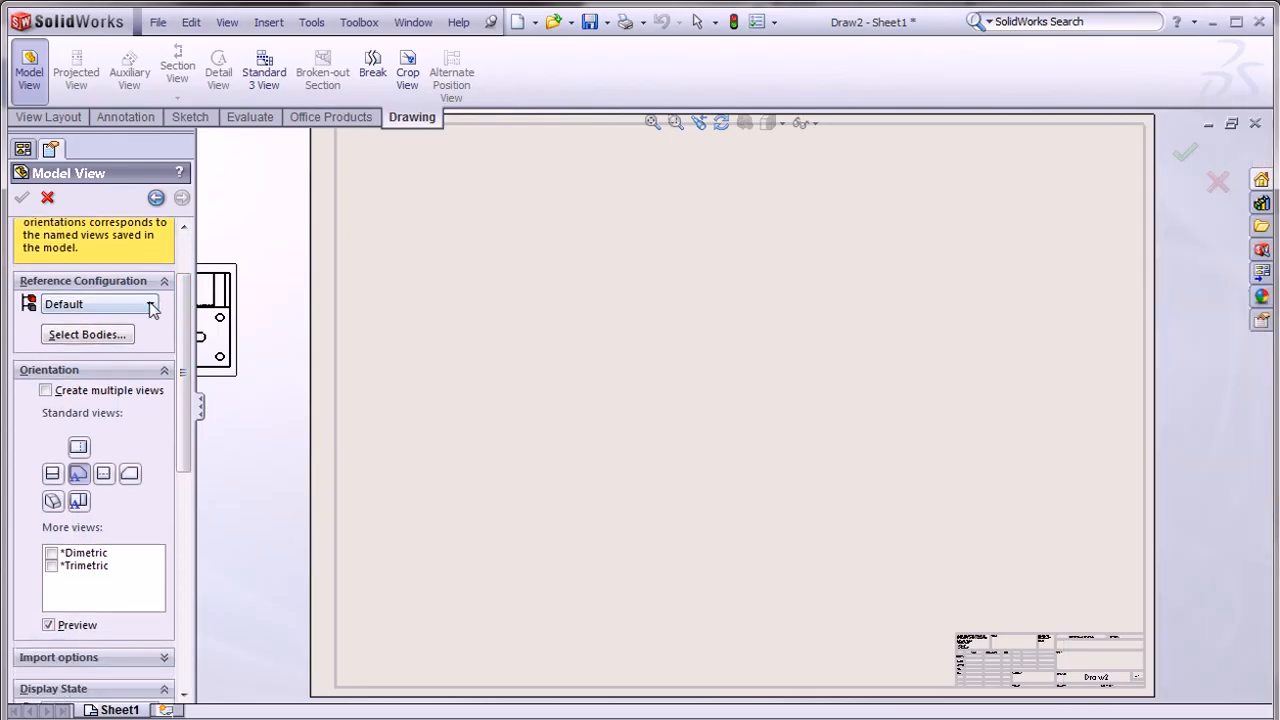
pyautogui.click(149, 308)
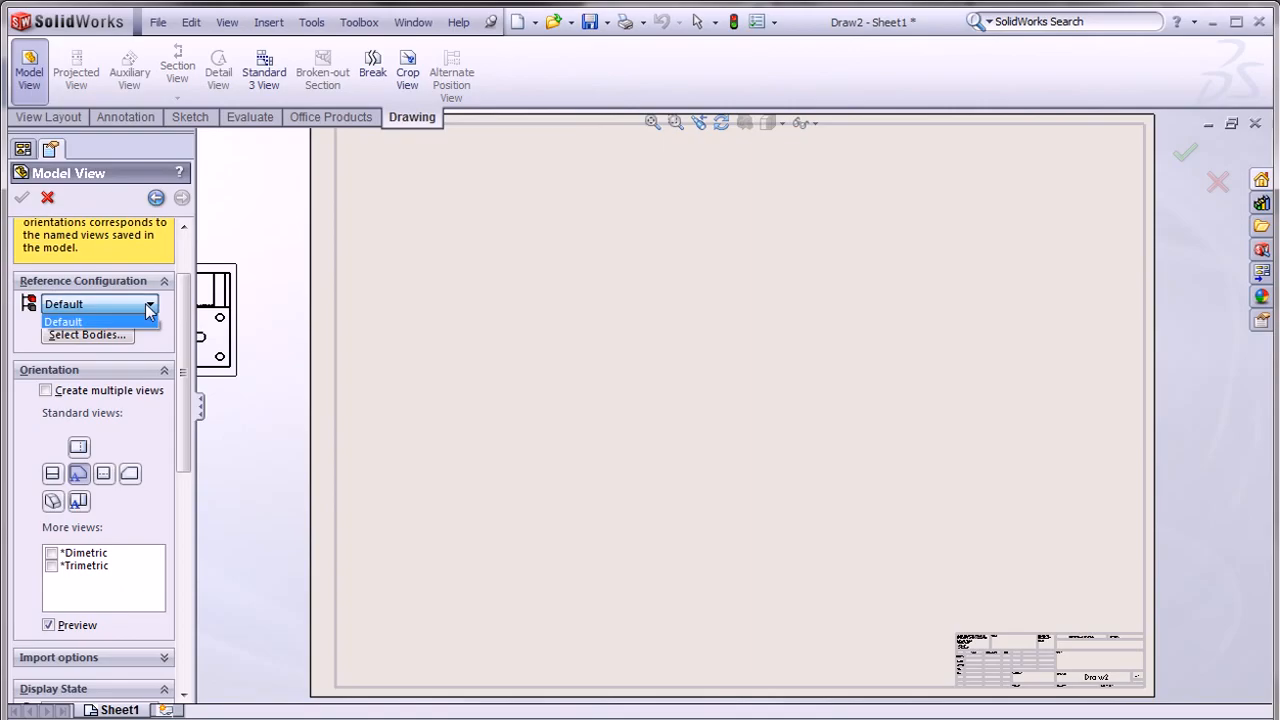
pyautogui.click(130, 299)
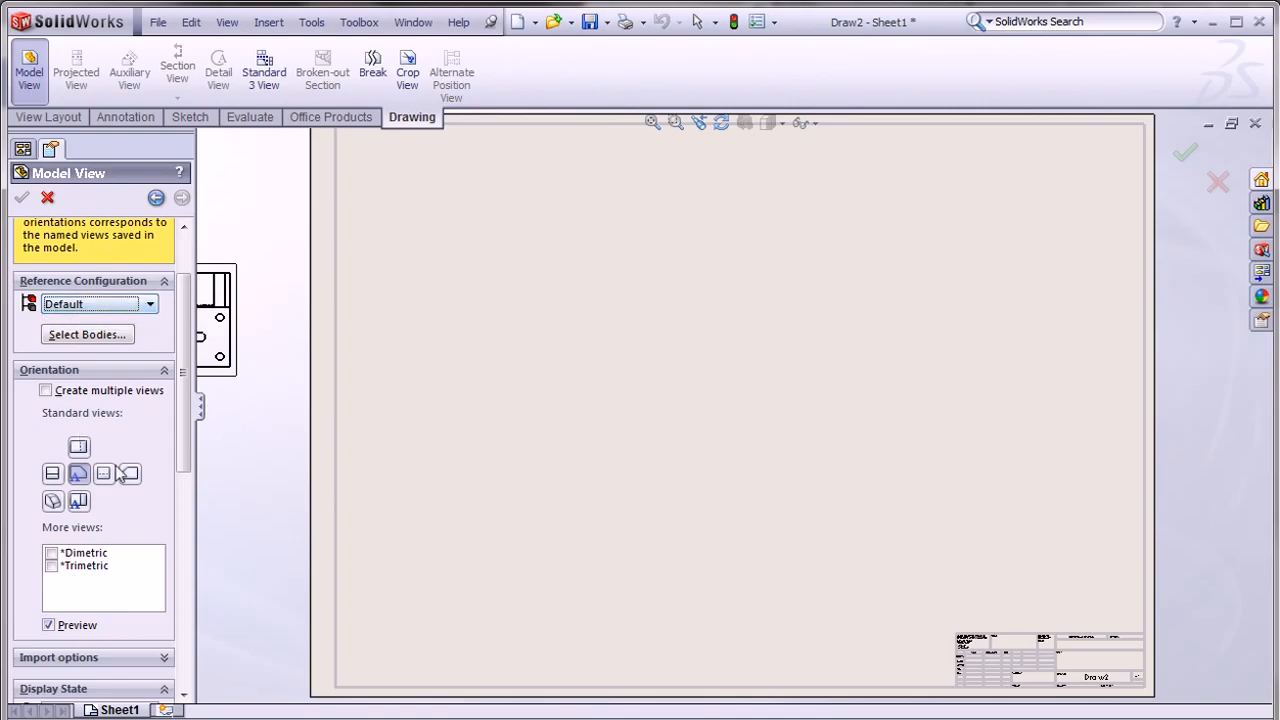
pyautogui.moveTo(190, 288); pyautogui.dragTo(189, 345)
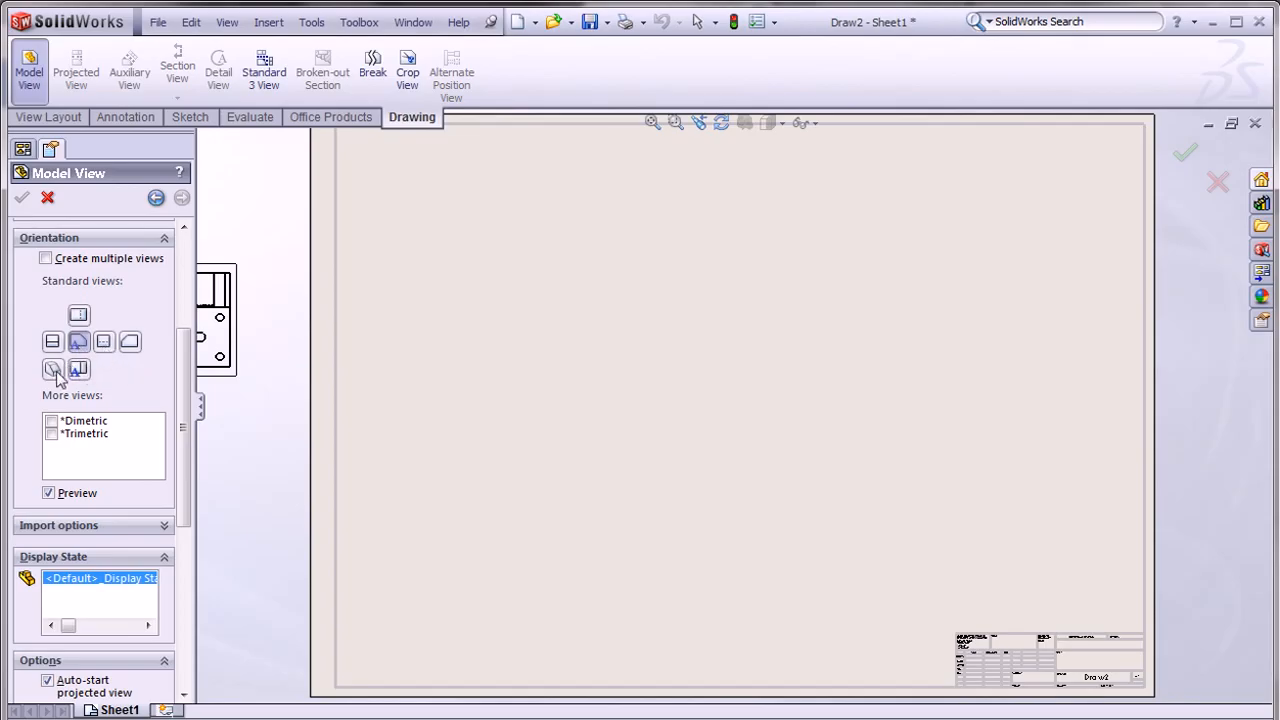
pyautogui.click(52, 421)
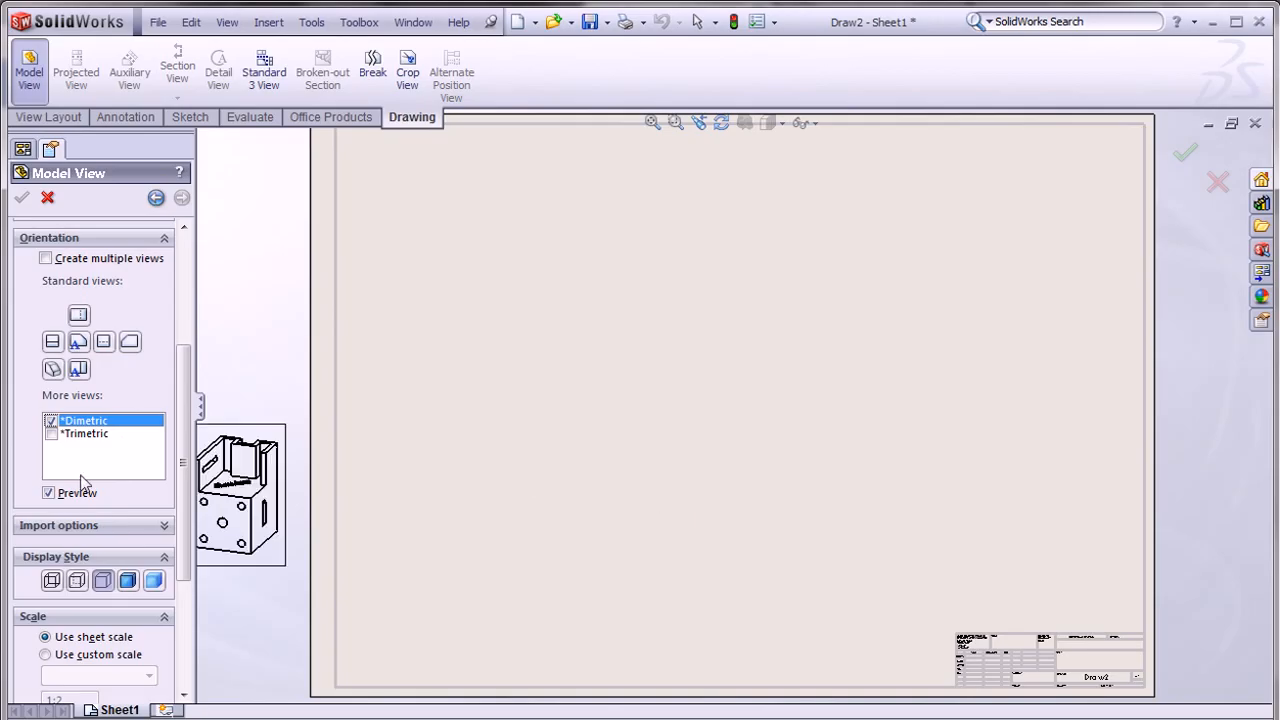
pyautogui.click(51, 433)
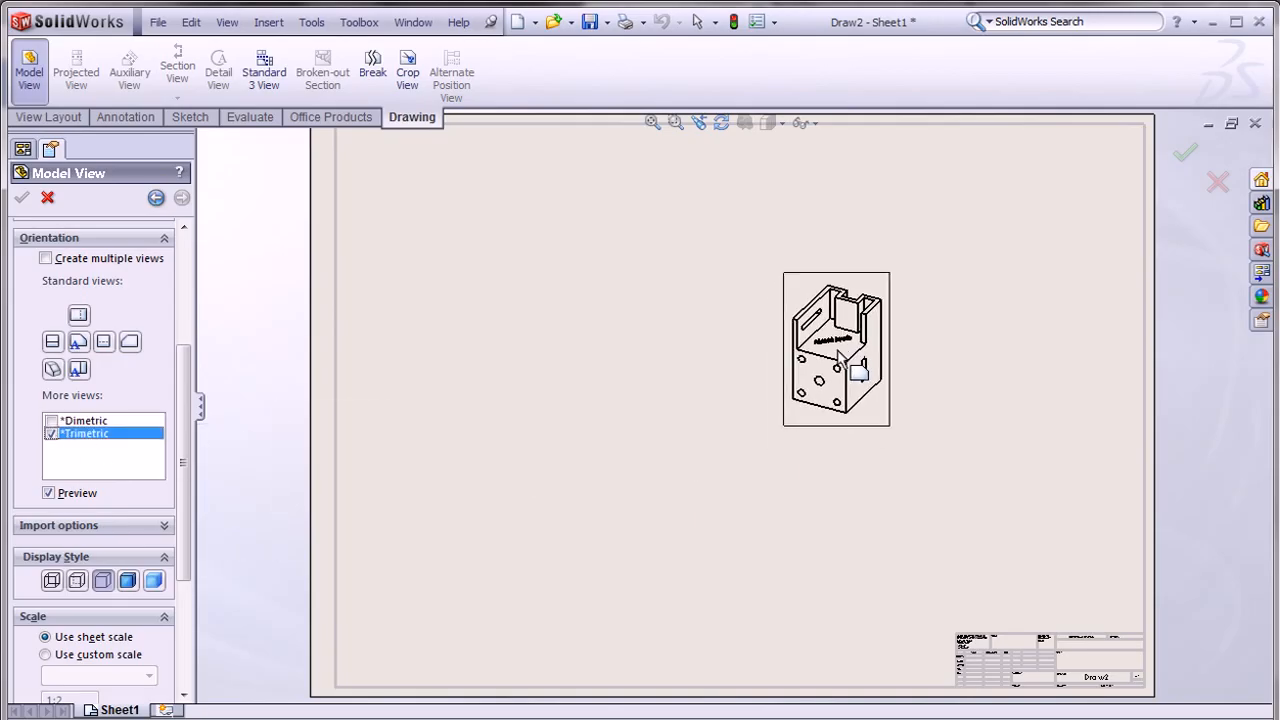
pyautogui.click(52, 369)
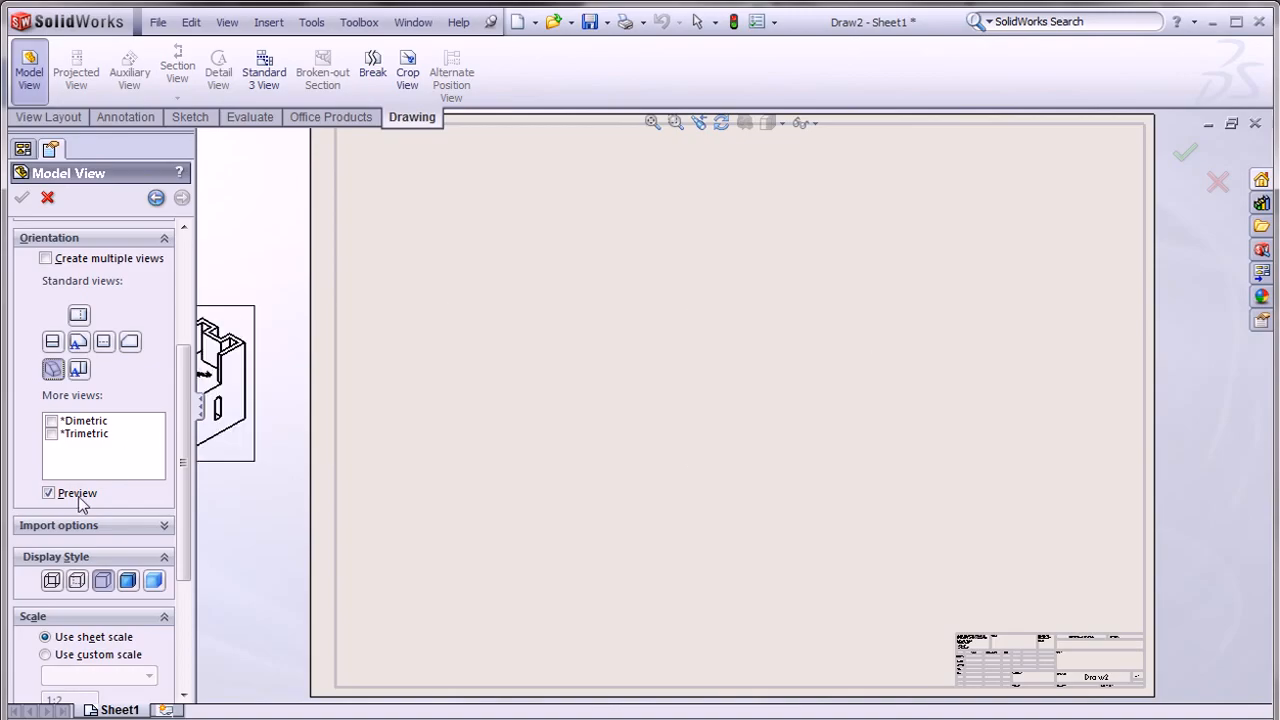
# Preview the isometric view in the wireframe, hidden-line and shaded display styles, ending with Hidden Lines Removed.
pyautogui.scroll(-3, 55, 520)
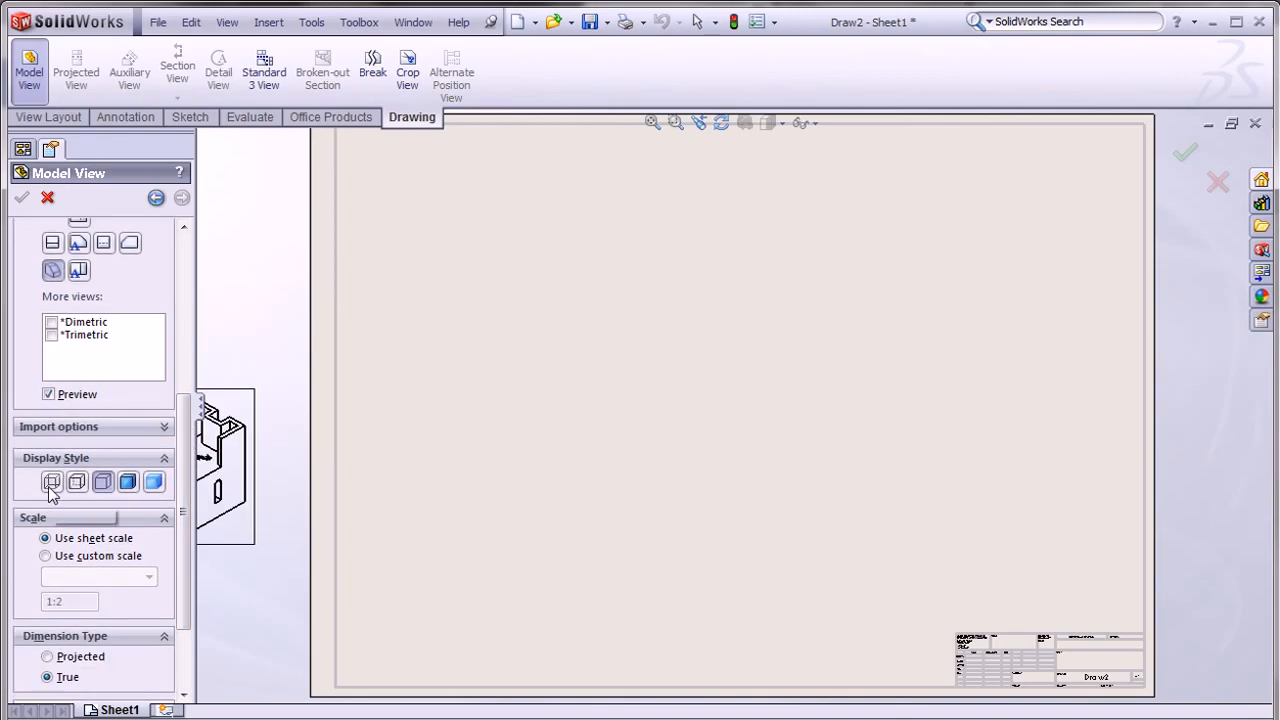
pyautogui.click(51, 483)
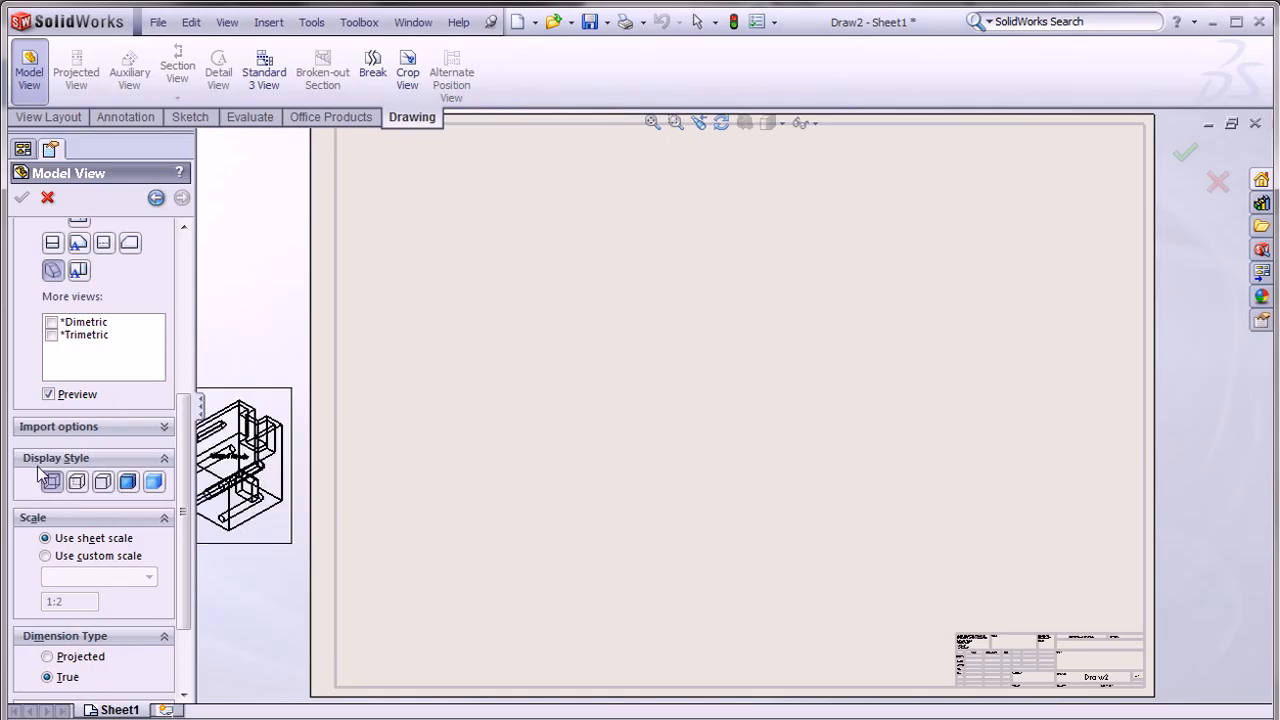
pyautogui.click(78, 483)
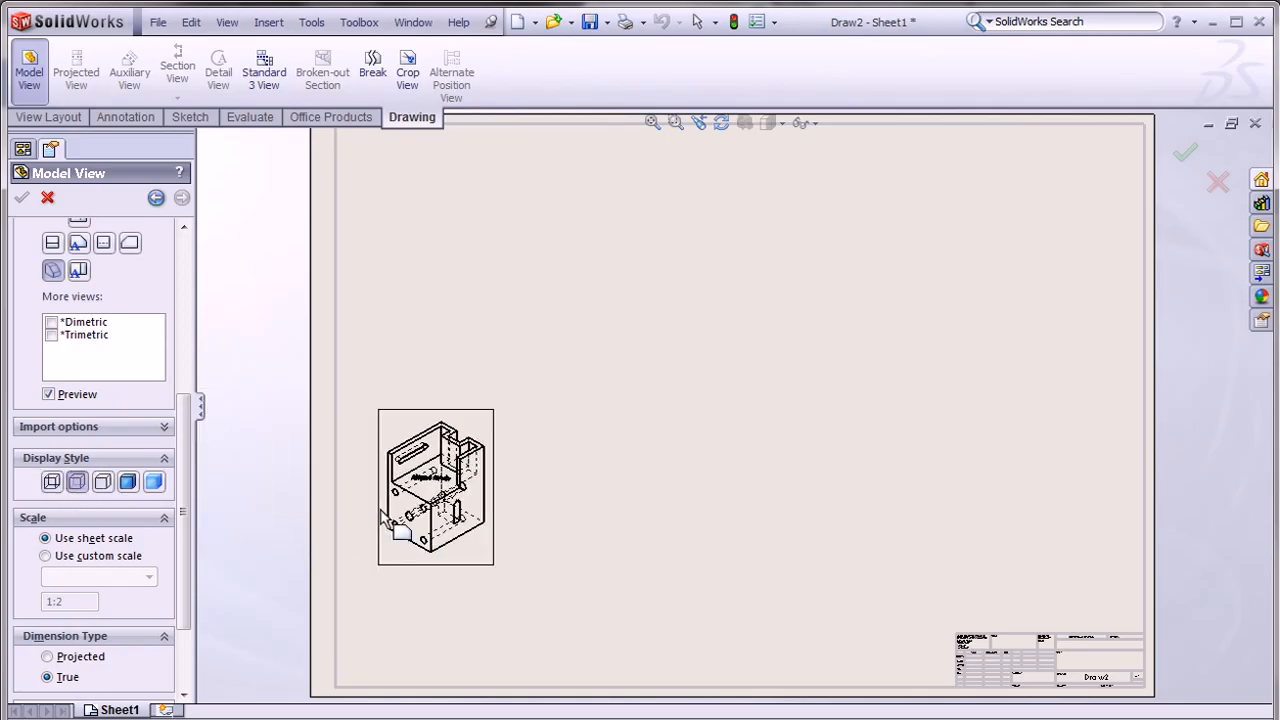
pyautogui.click(102, 482)
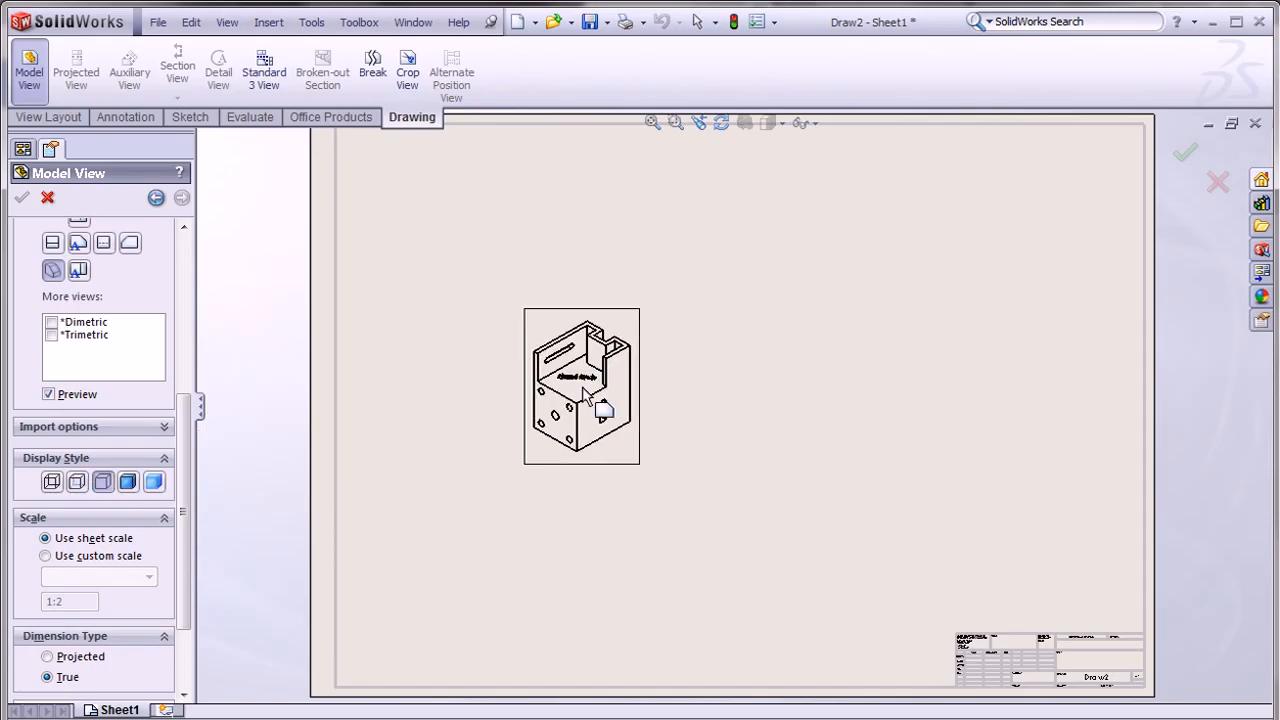
pyautogui.click(127, 482)
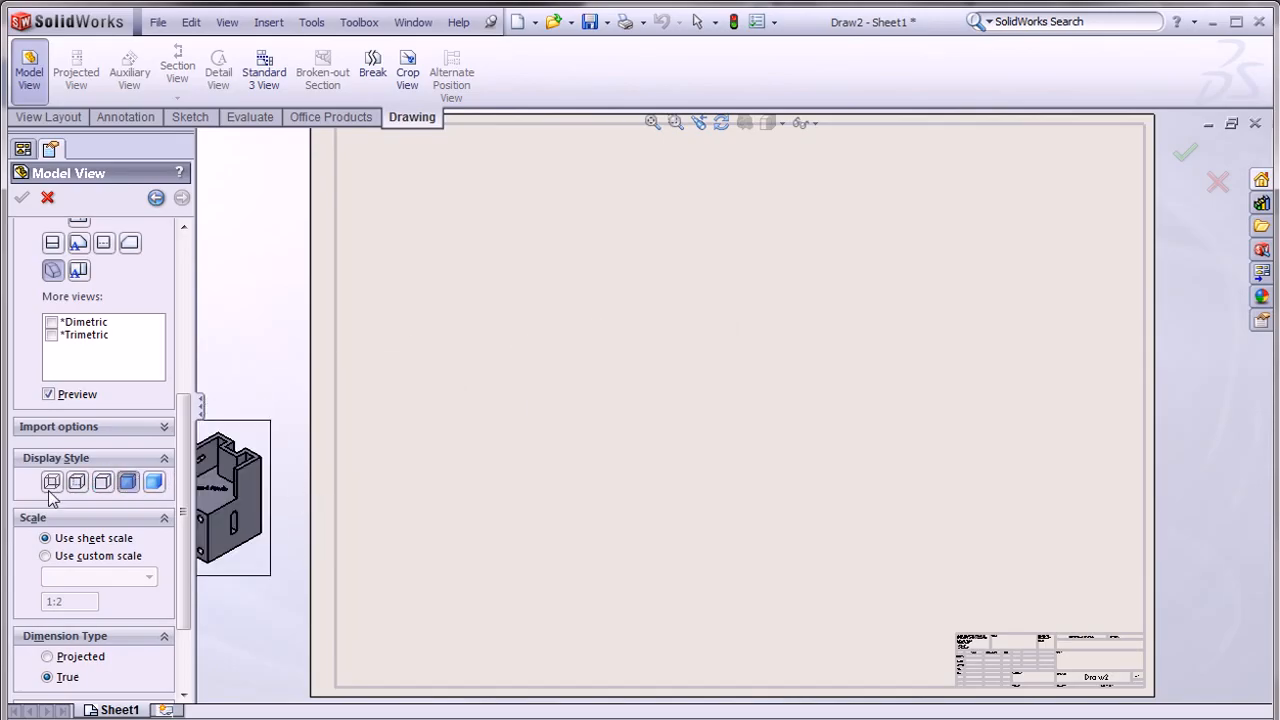
pyautogui.click(154, 482)
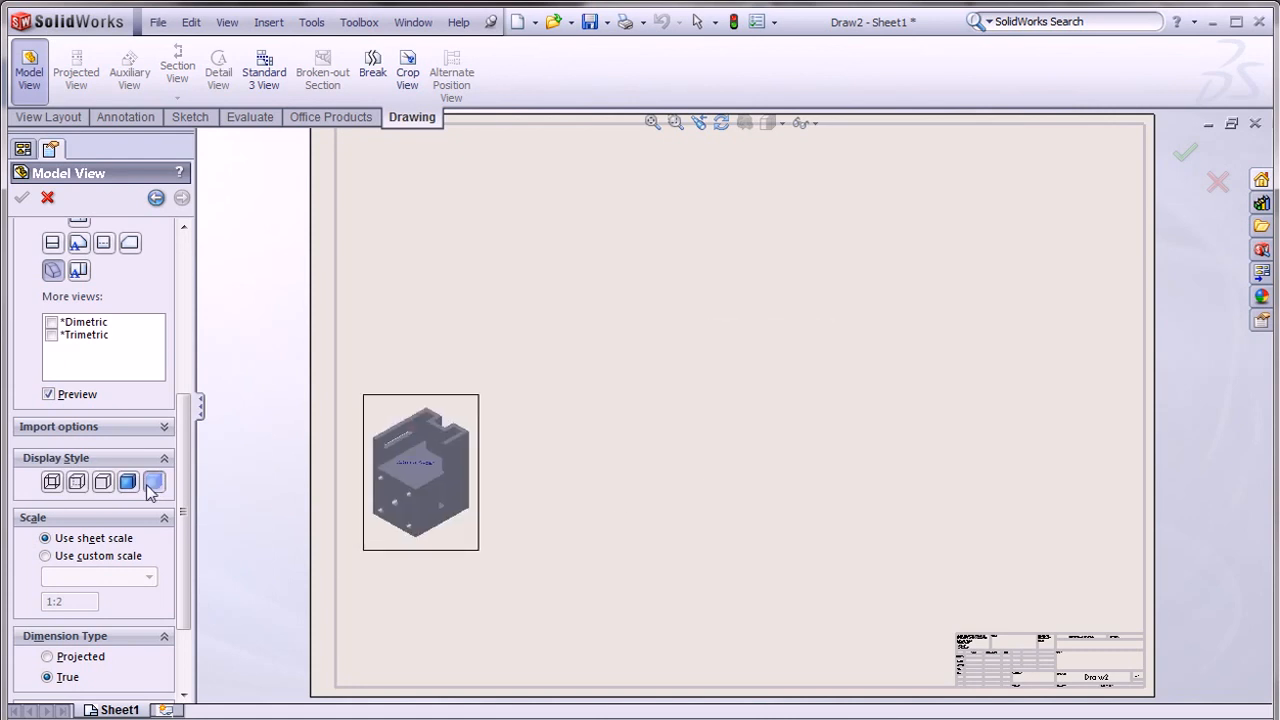
pyautogui.click(103, 484)
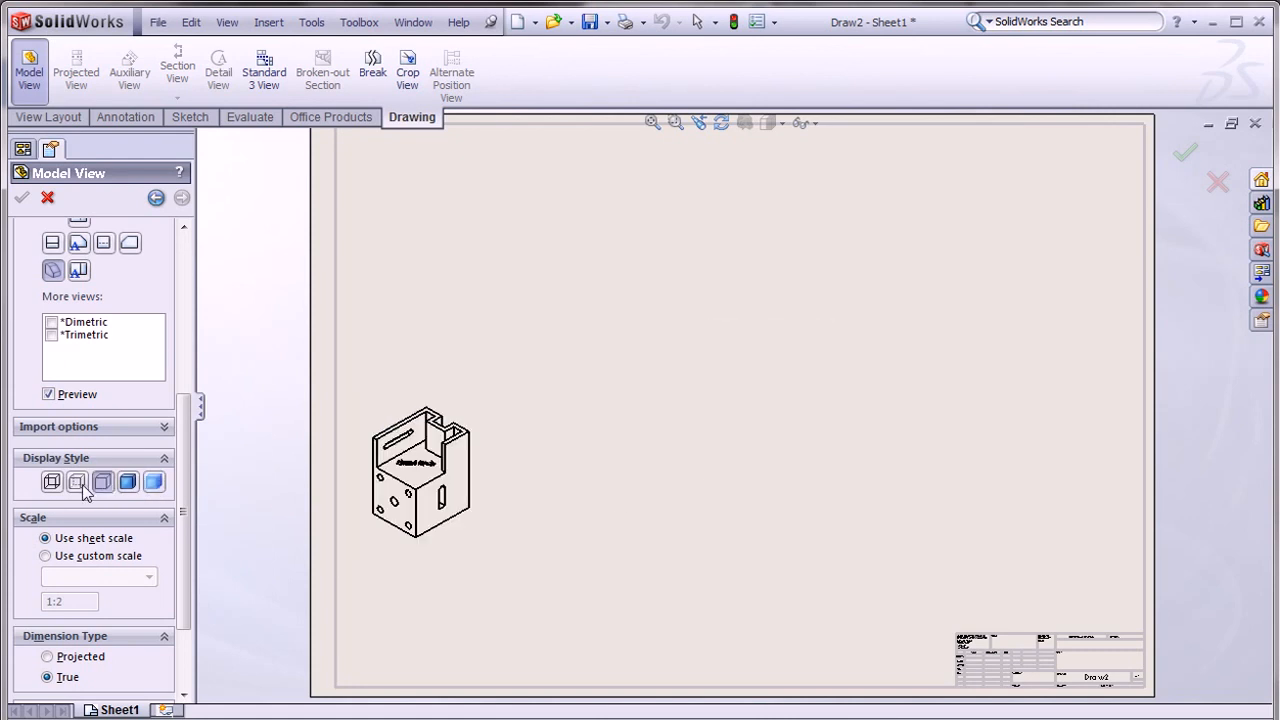
pyautogui.click(78, 484)
pyautogui.click(52, 482)
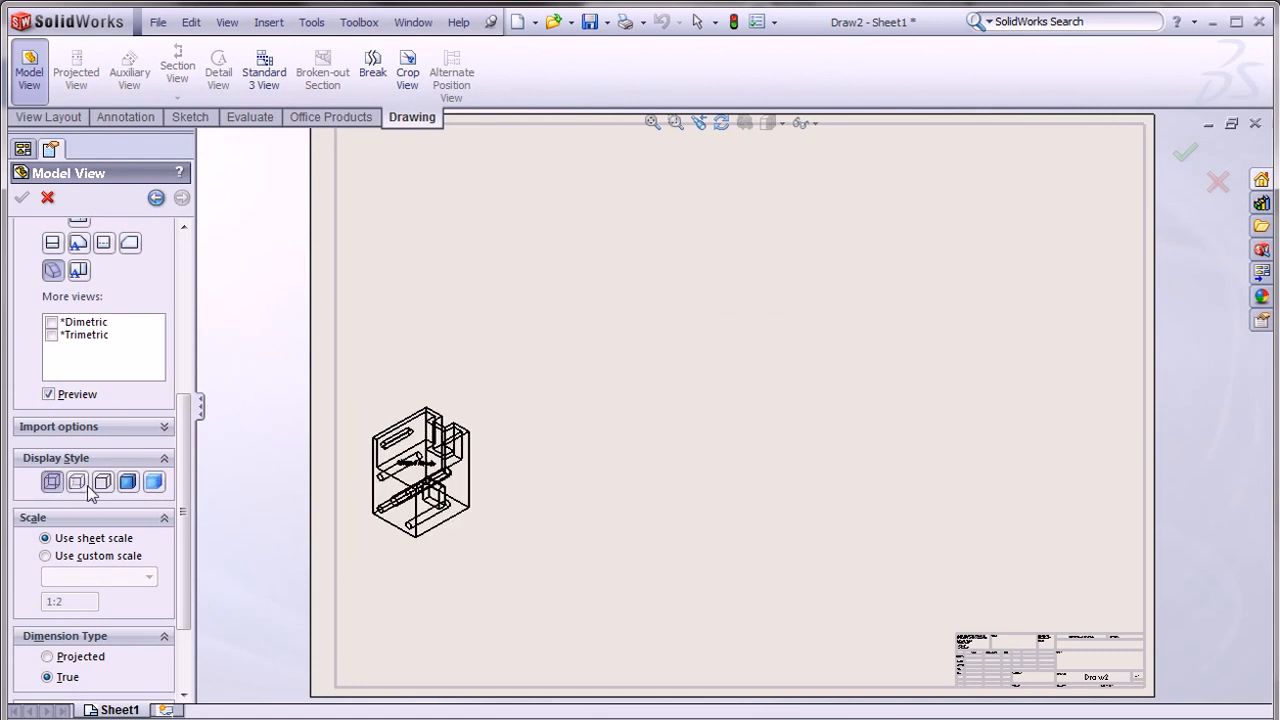
pyautogui.click(103, 483)
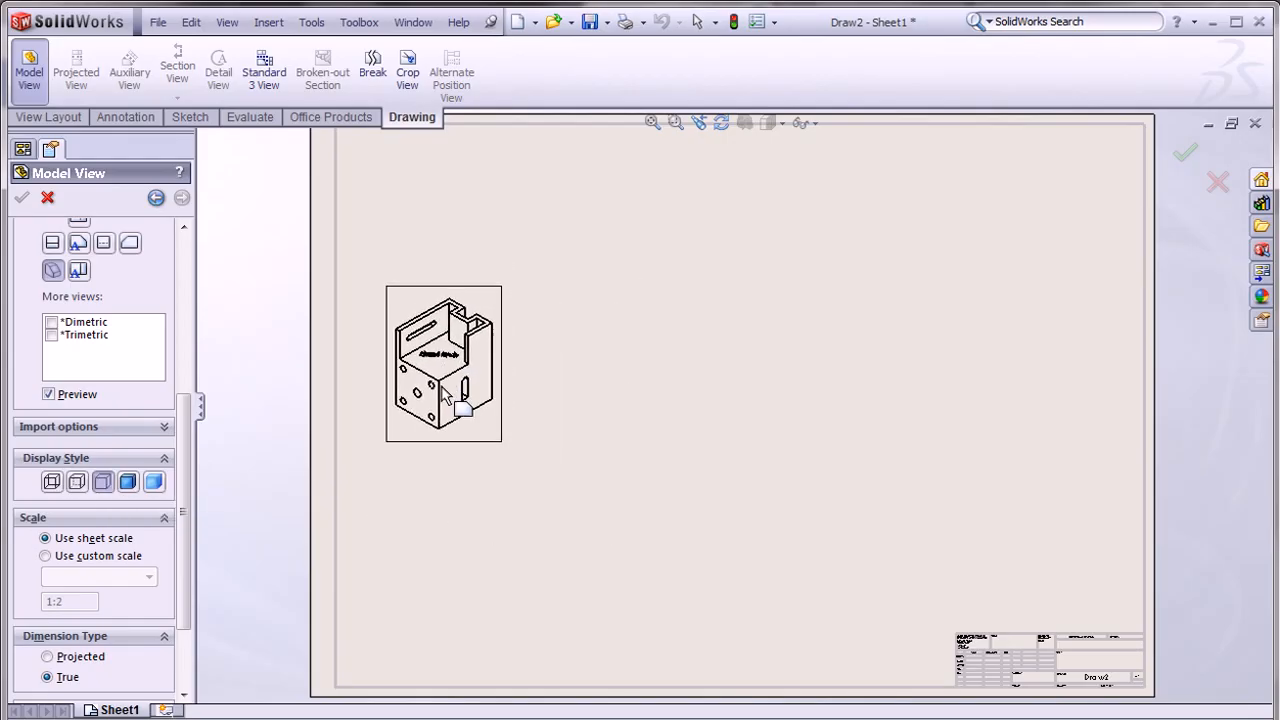
# Place the model view in the left part of the sheet and change its orientation to Front.
pyautogui.click(432, 402)
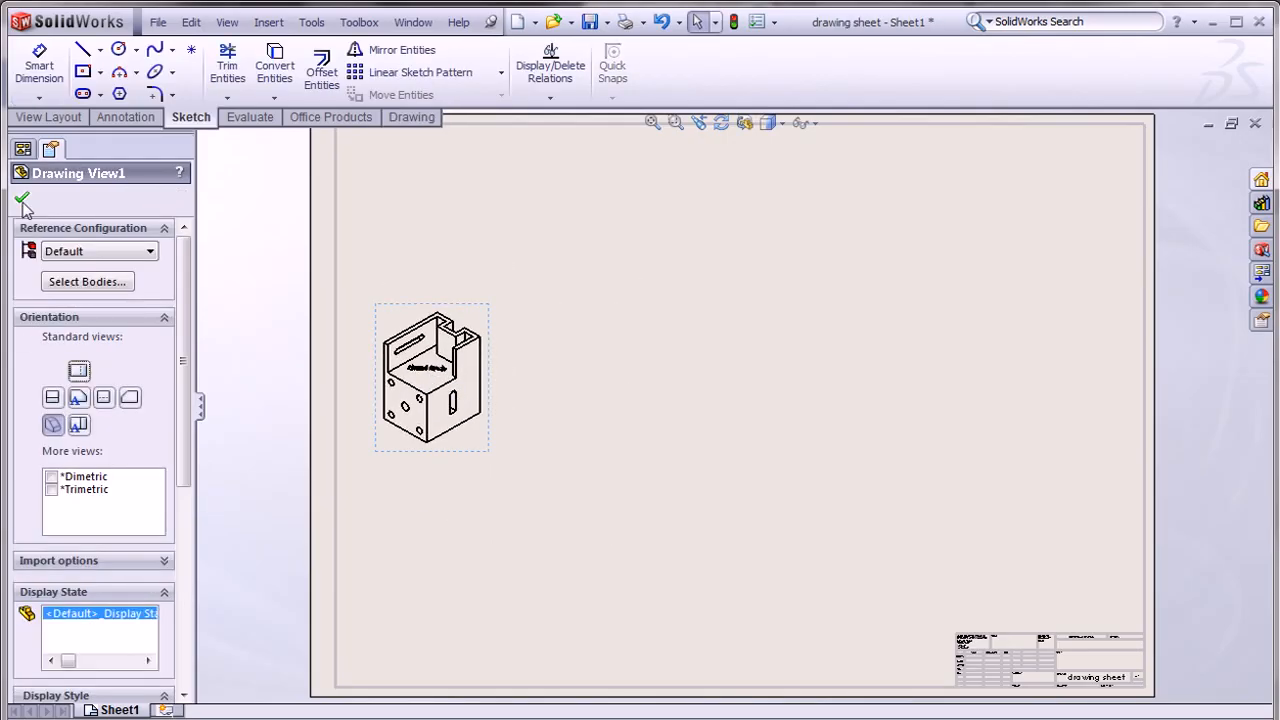
pyautogui.click(79, 402)
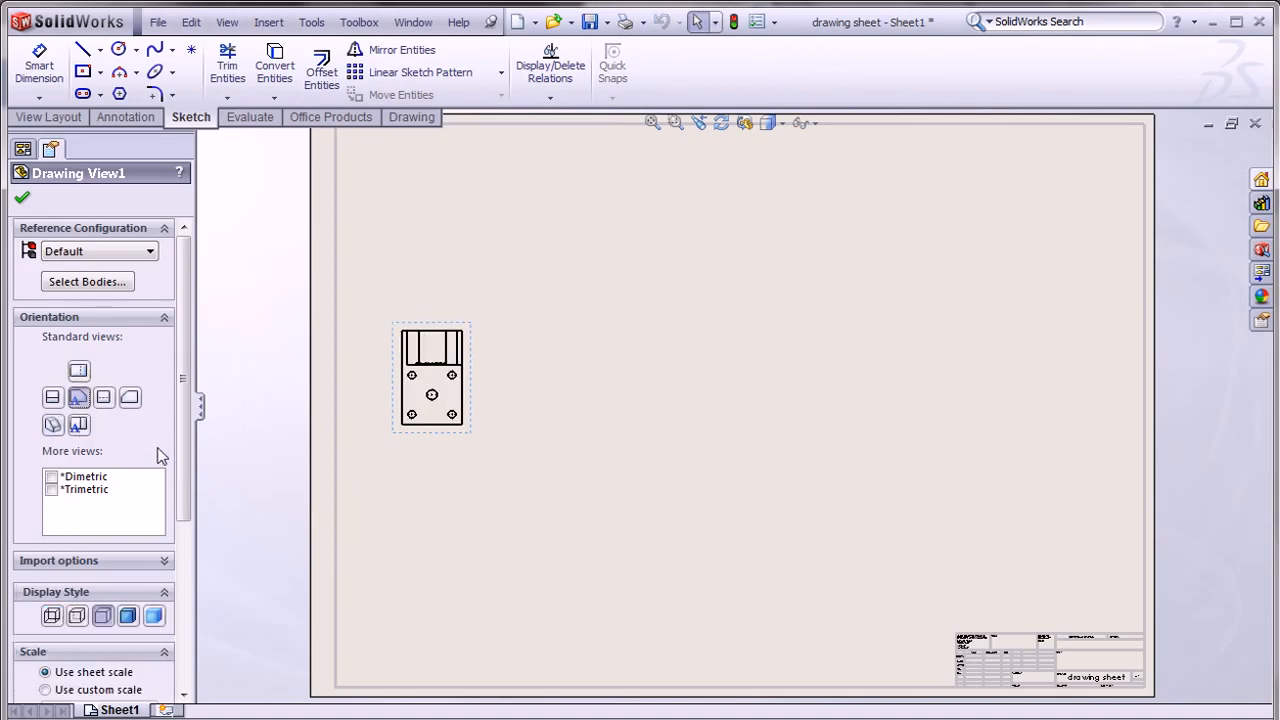
pyautogui.click(104, 397)
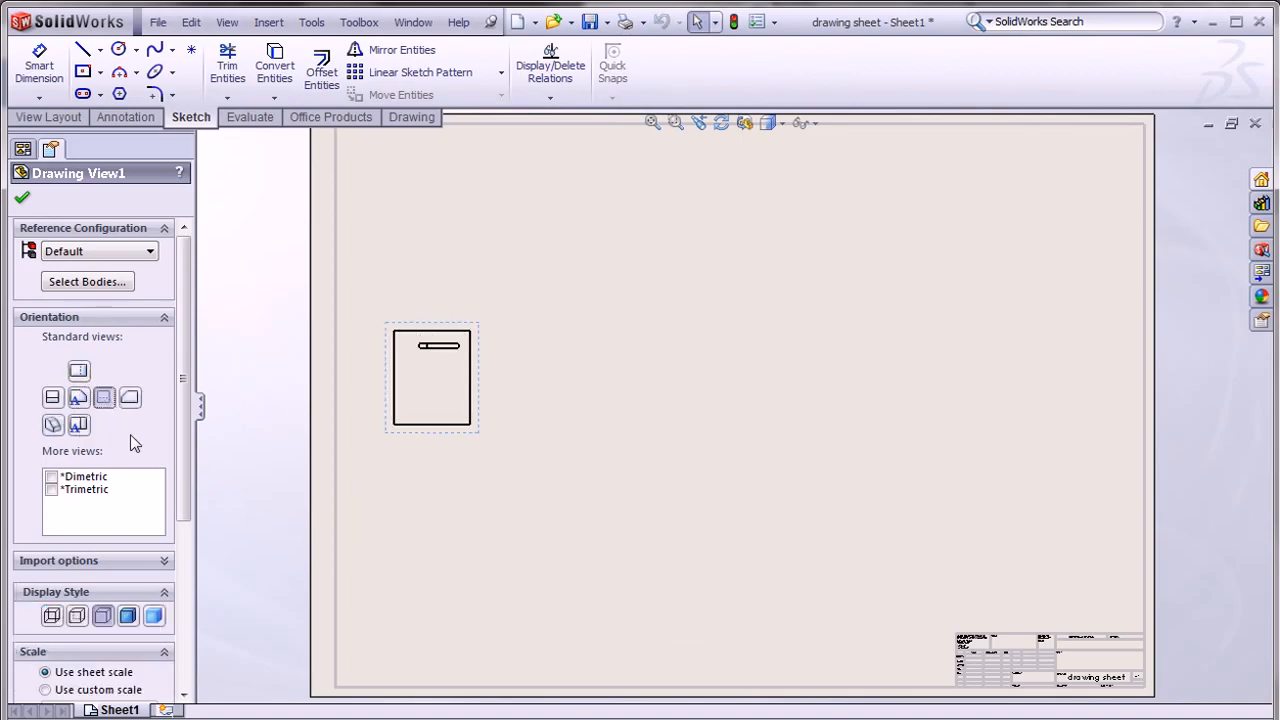
pyautogui.click(80, 400)
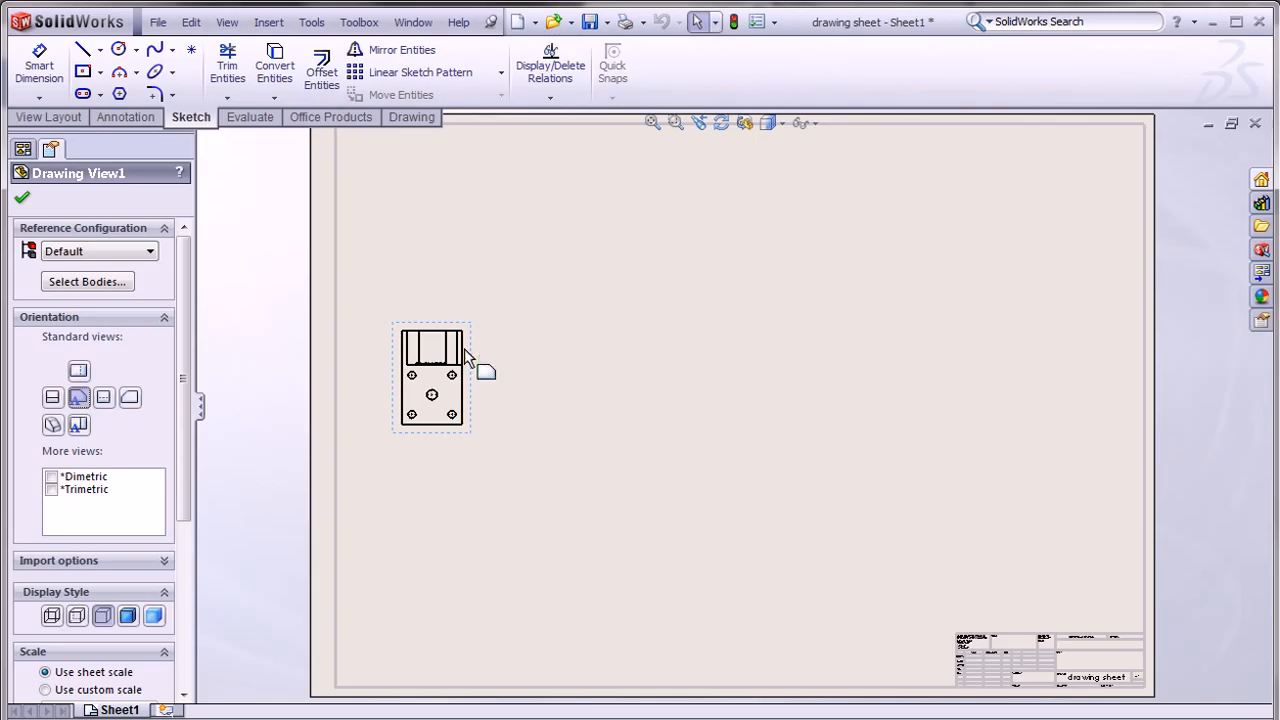
# Move the front view straight down into the lower-left area of the sheet and accept the view settings.
pyautogui.moveTo(466, 355)
pyautogui.mouseDown()
pyautogui.moveTo(458, 564)
pyautogui.moveTo(466, 527)
pyautogui.mouseUp()
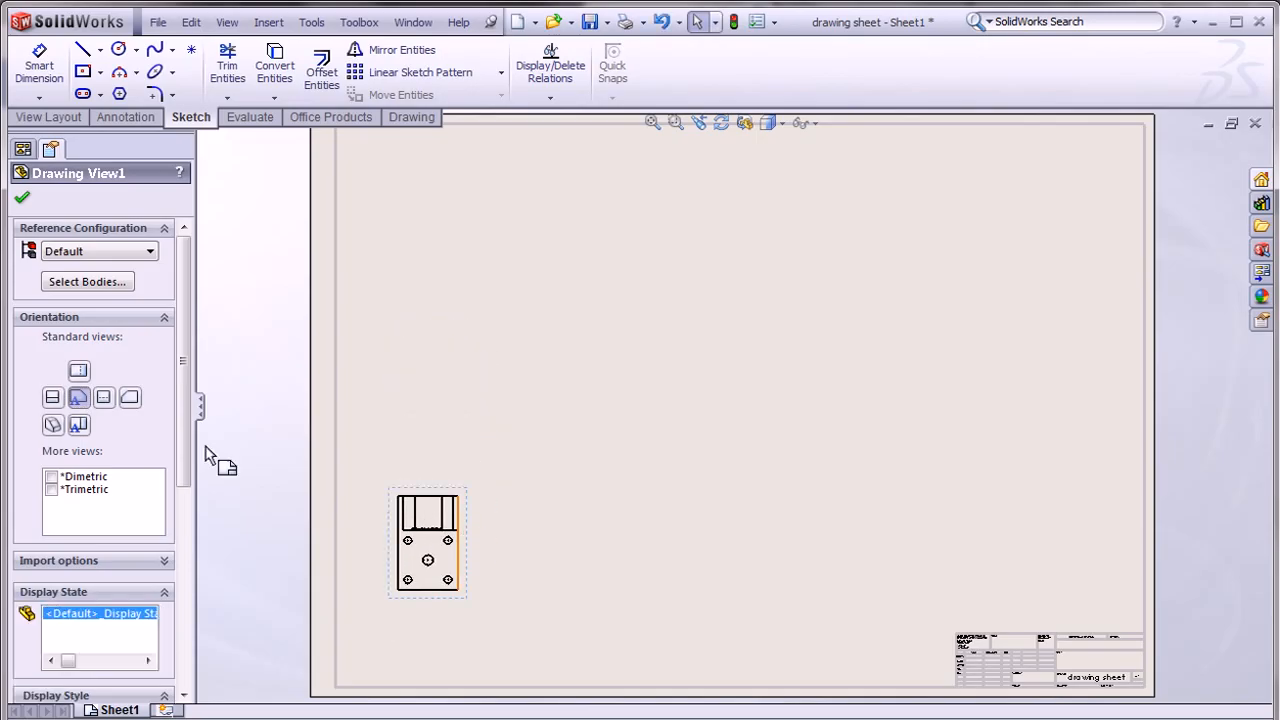
pyautogui.click(22, 198)
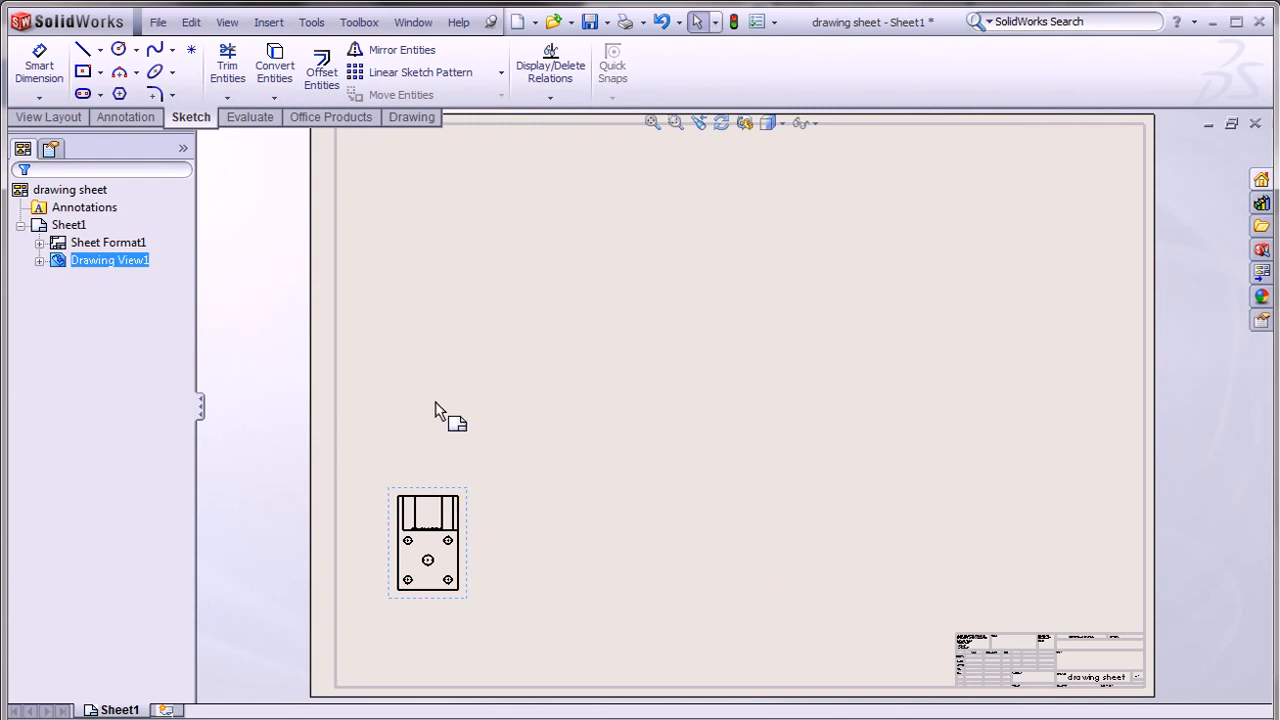
# Try the Top orientation on the placed view, return it to Front and accept the view settings.
pyautogui.click(460, 570)
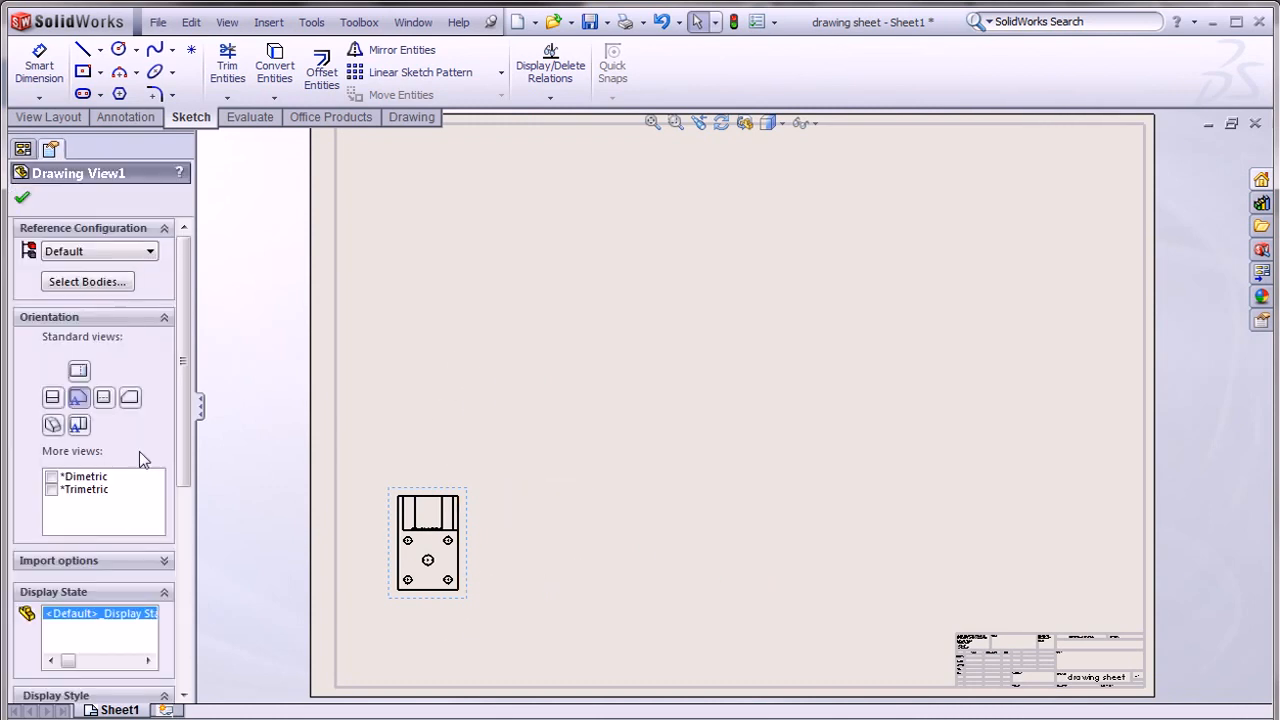
pyautogui.click(80, 373)
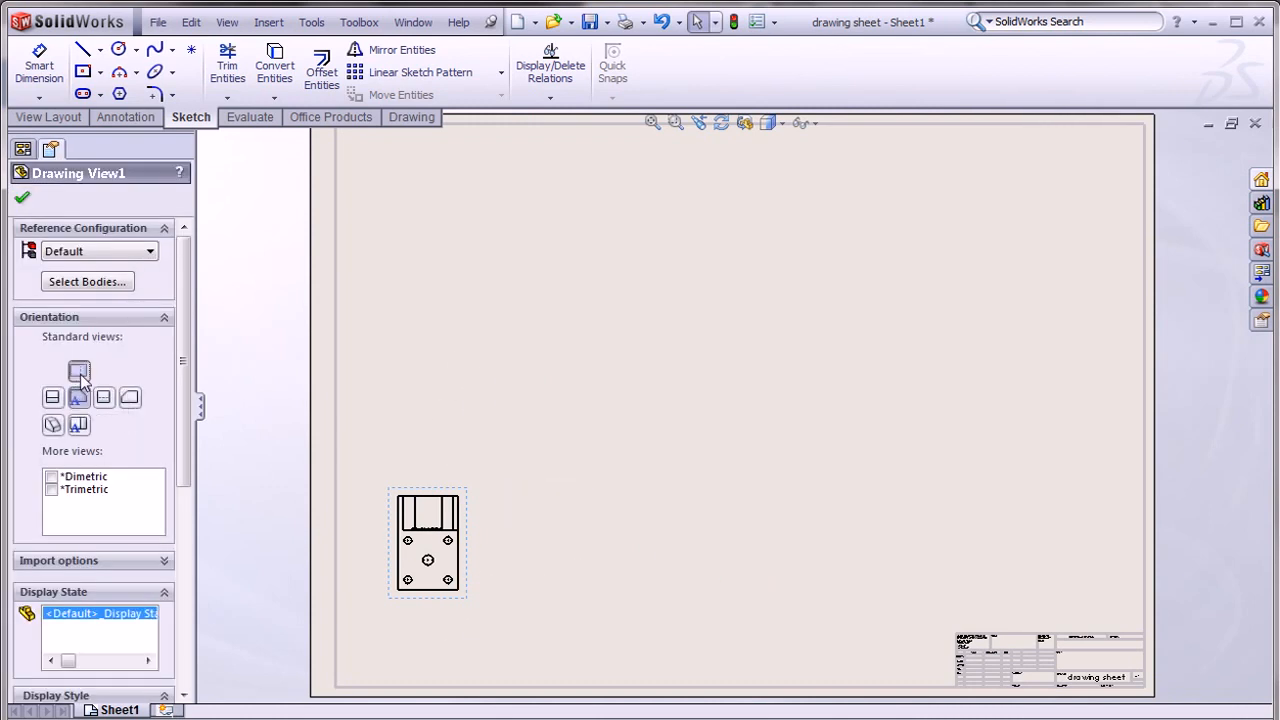
pyautogui.click(416, 542)
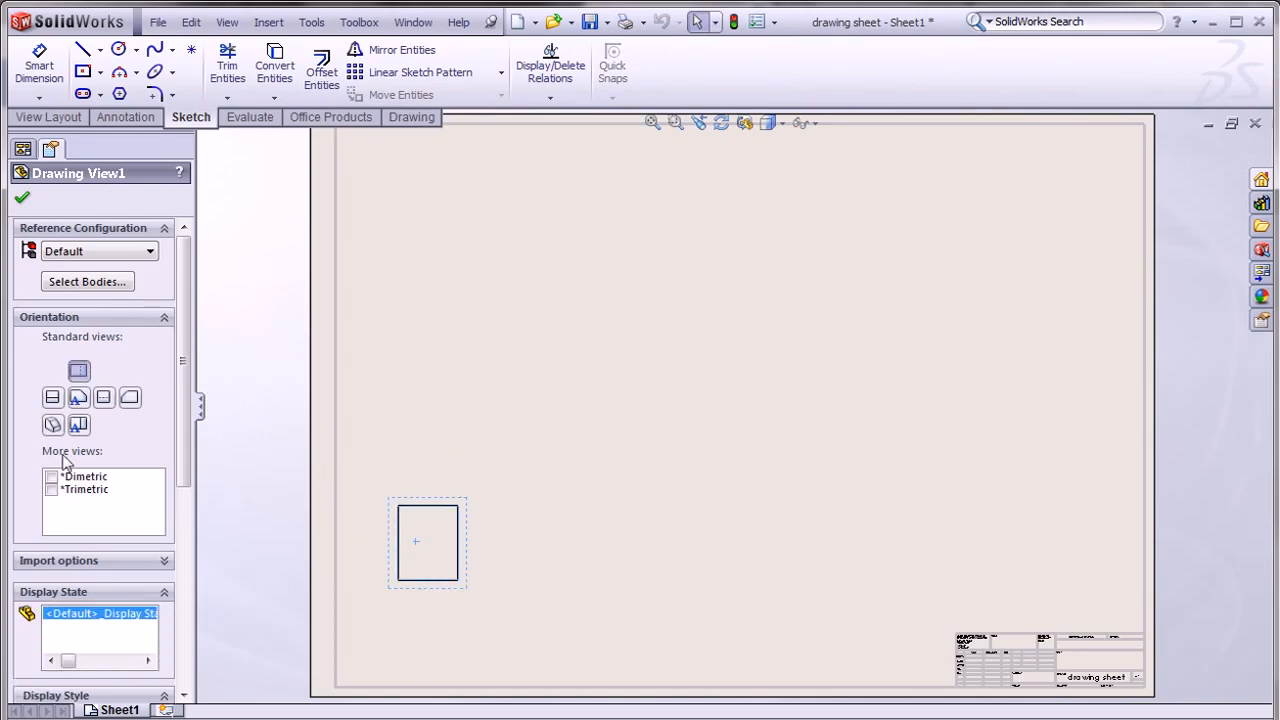
pyautogui.click(79, 399)
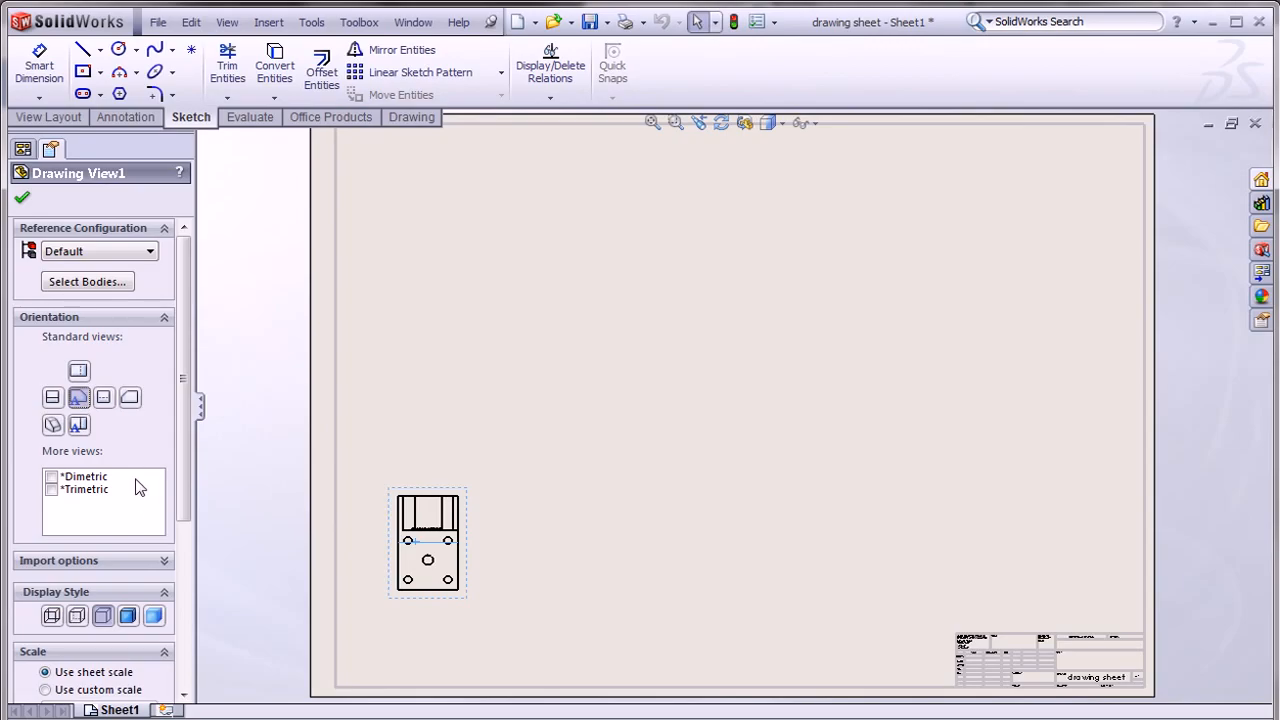
pyautogui.click(22, 197)
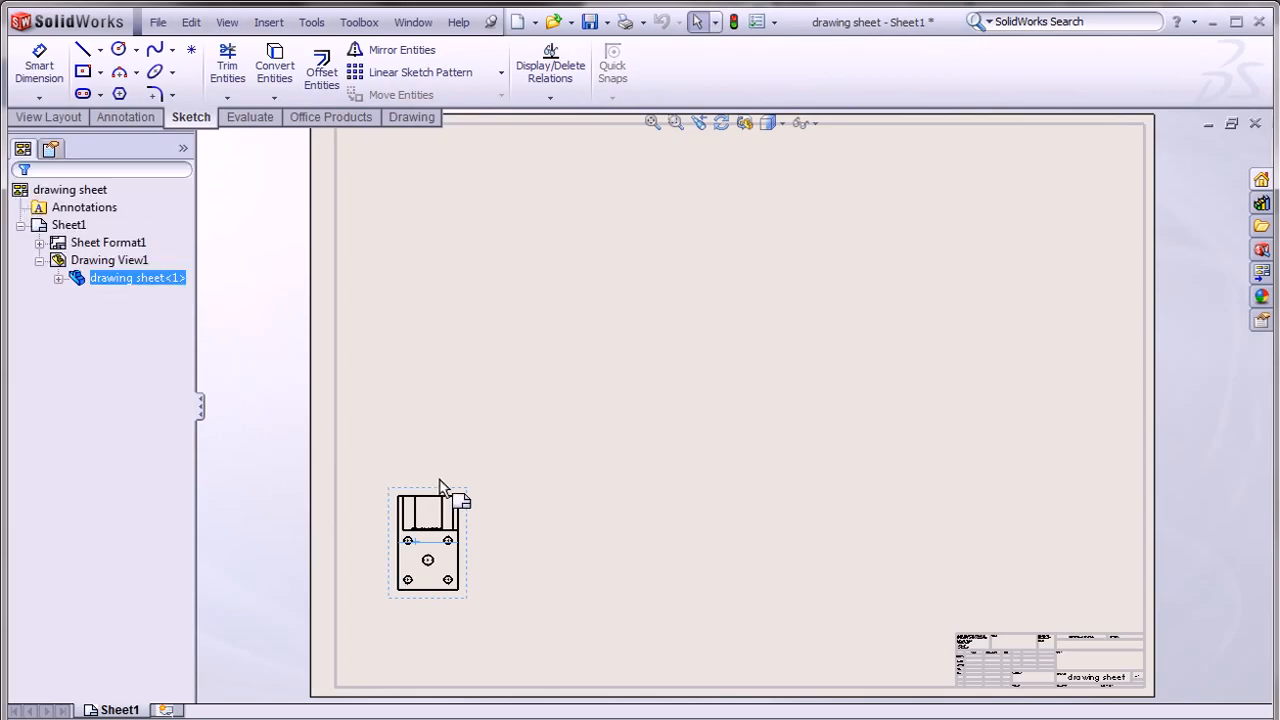
# Delete the existing front view and start a new model view of the same part.
pyautogui.click(419, 329)
pyautogui.click(410, 492)
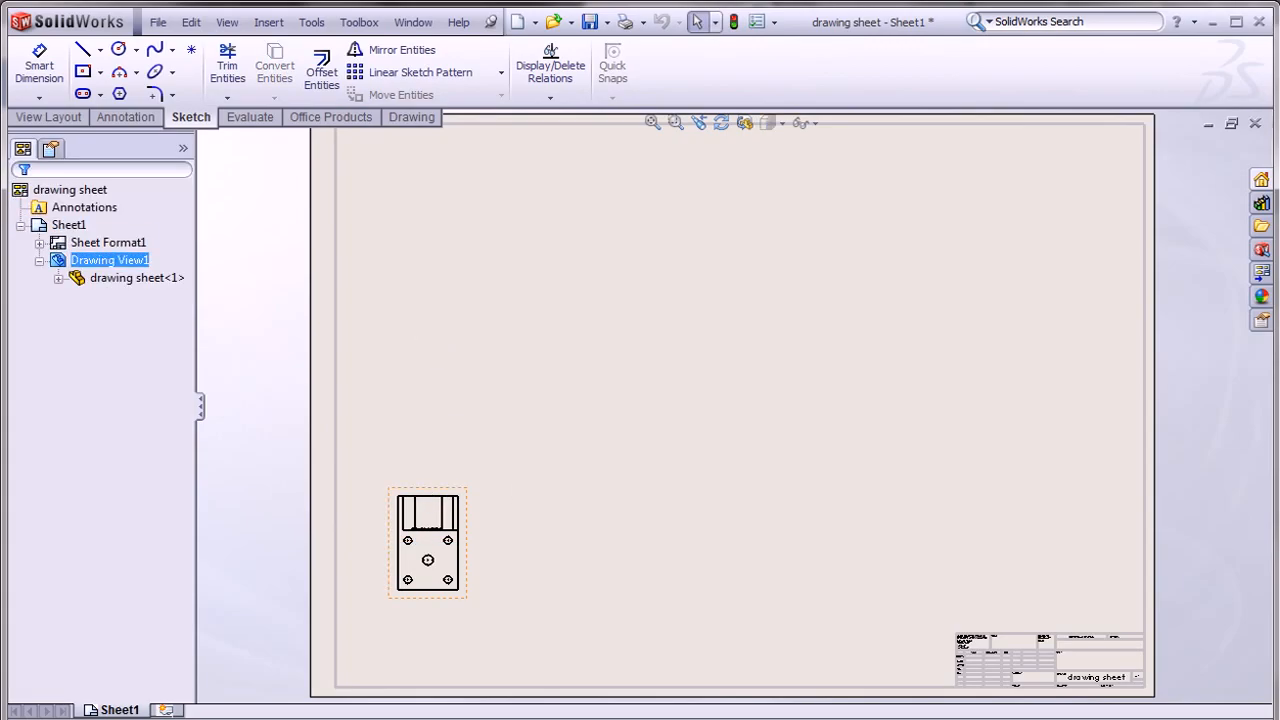
pyautogui.click(245, 380)
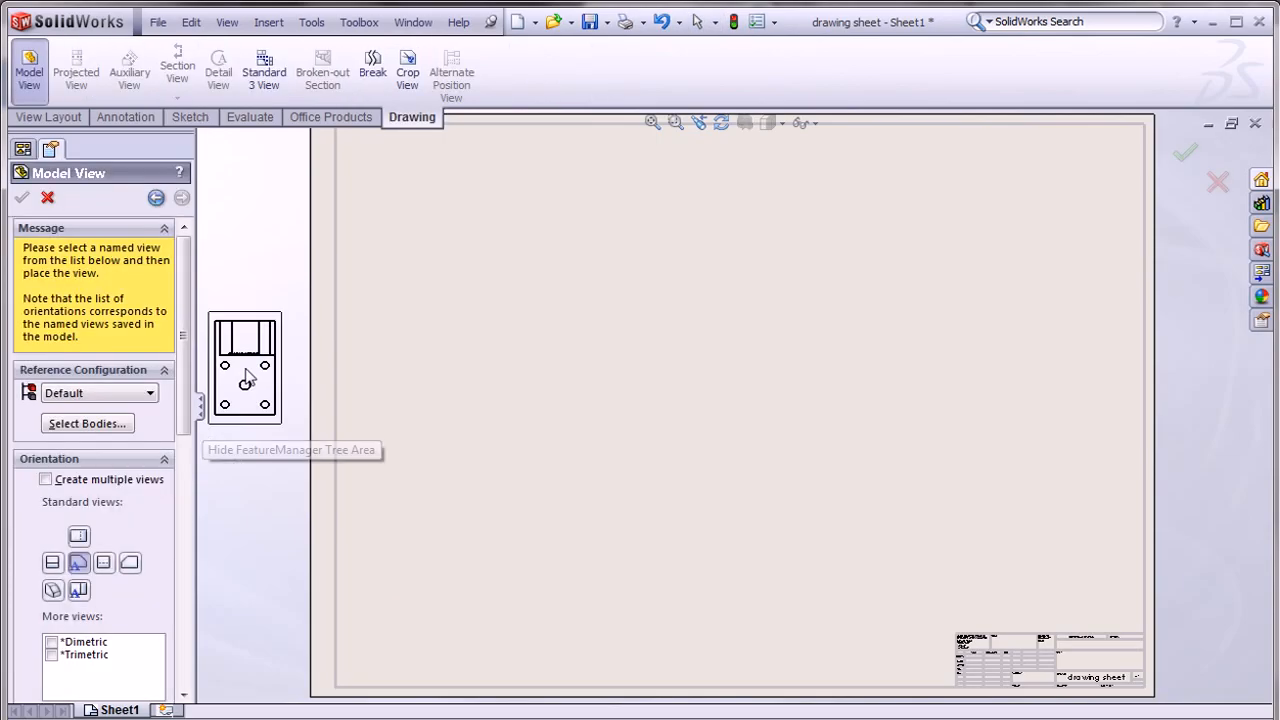
# Set the new front view to a custom scale of 1:2 and place it in the lower-left area of the sheet.
pyautogui.moveTo(186, 280); pyautogui.dragTo(191, 553)
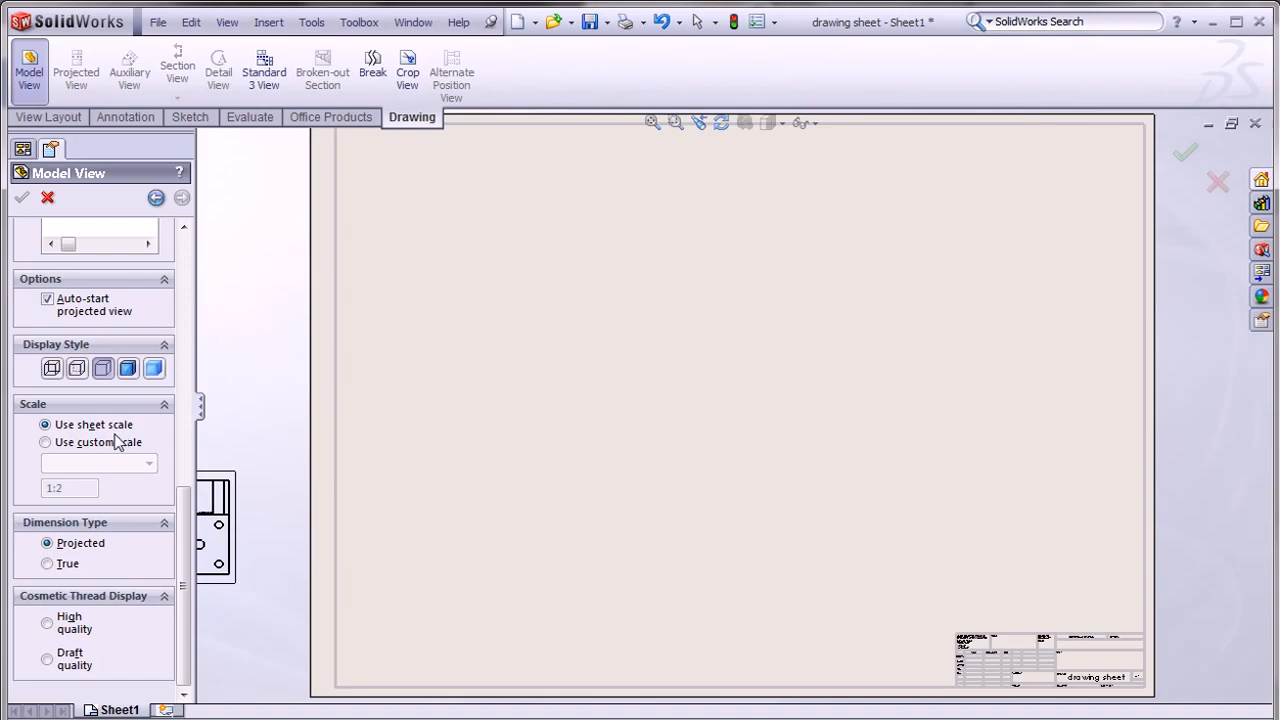
pyautogui.click(66, 445)
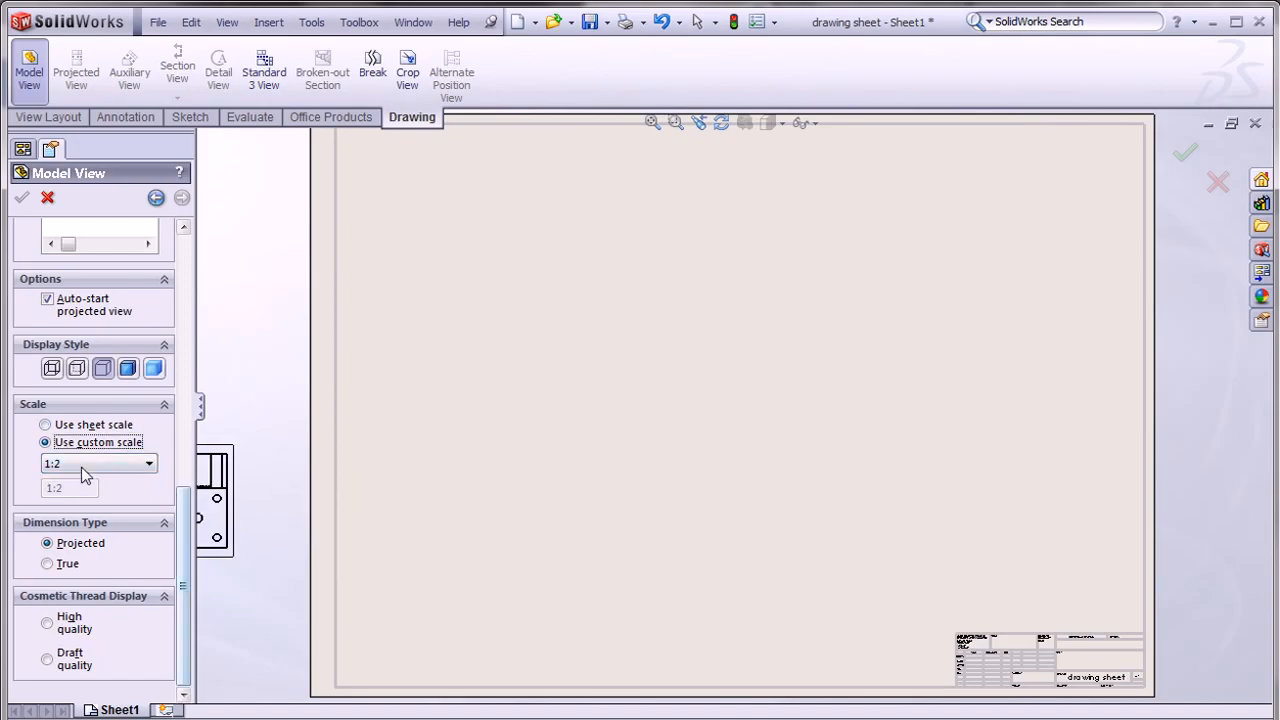
pyautogui.click(135, 464)
pyautogui.click(135, 466)
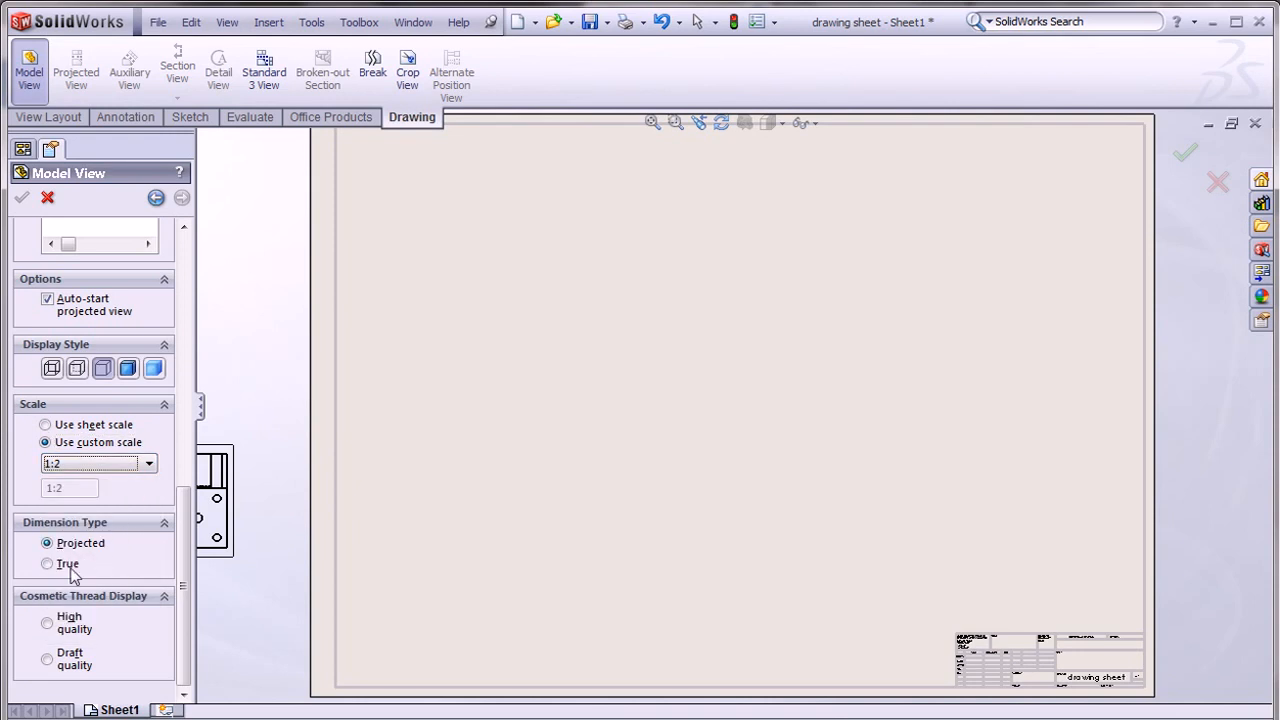
pyautogui.click(187, 487)
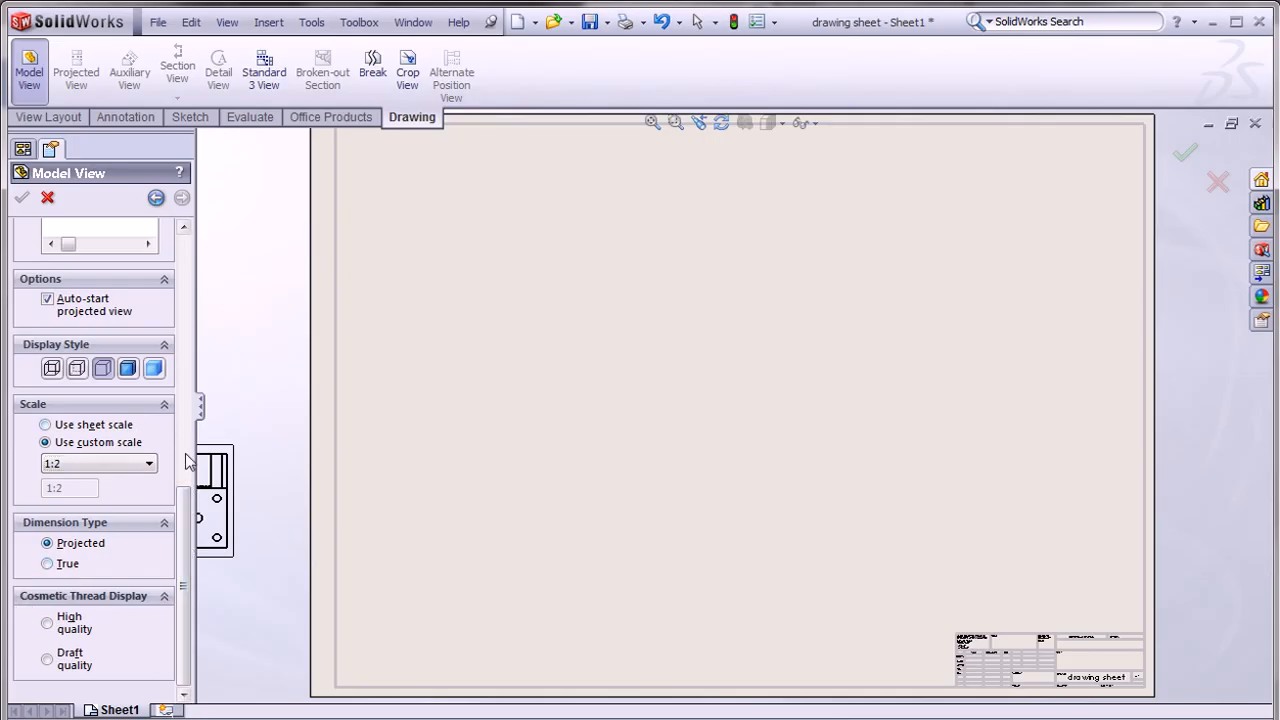
pyautogui.scroll(10, 90, 405)
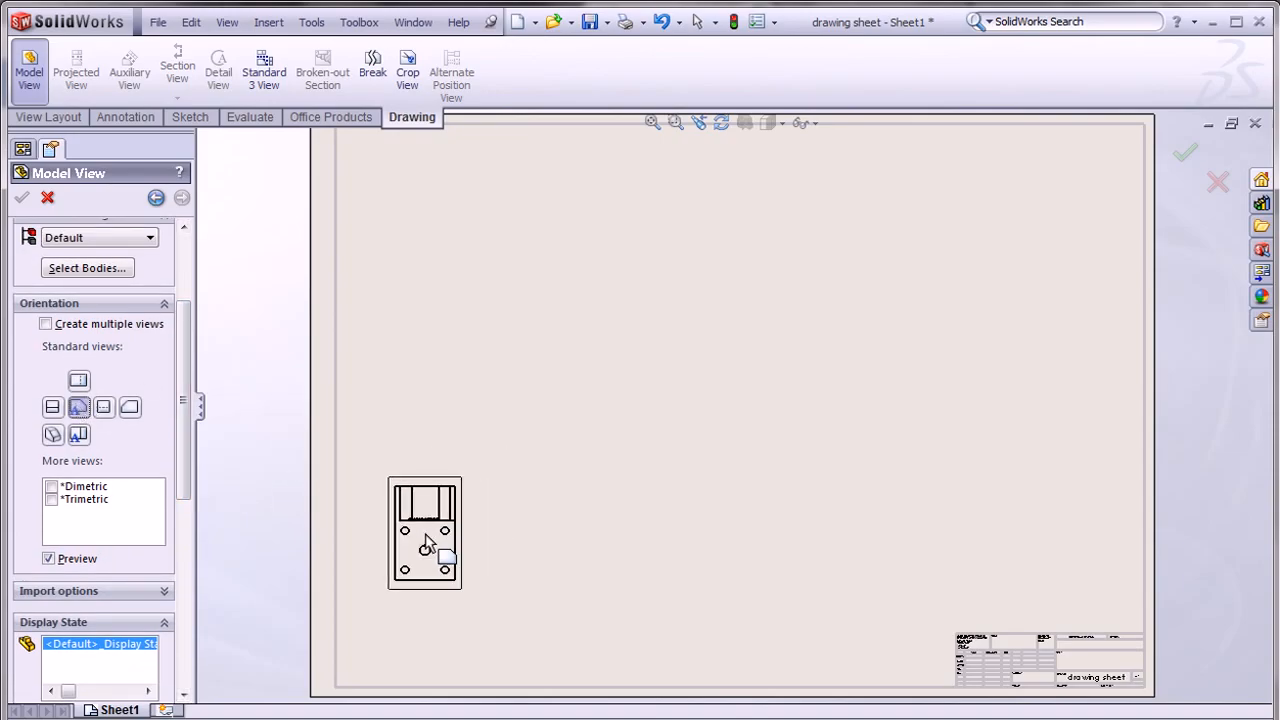
pyautogui.click(436, 524)
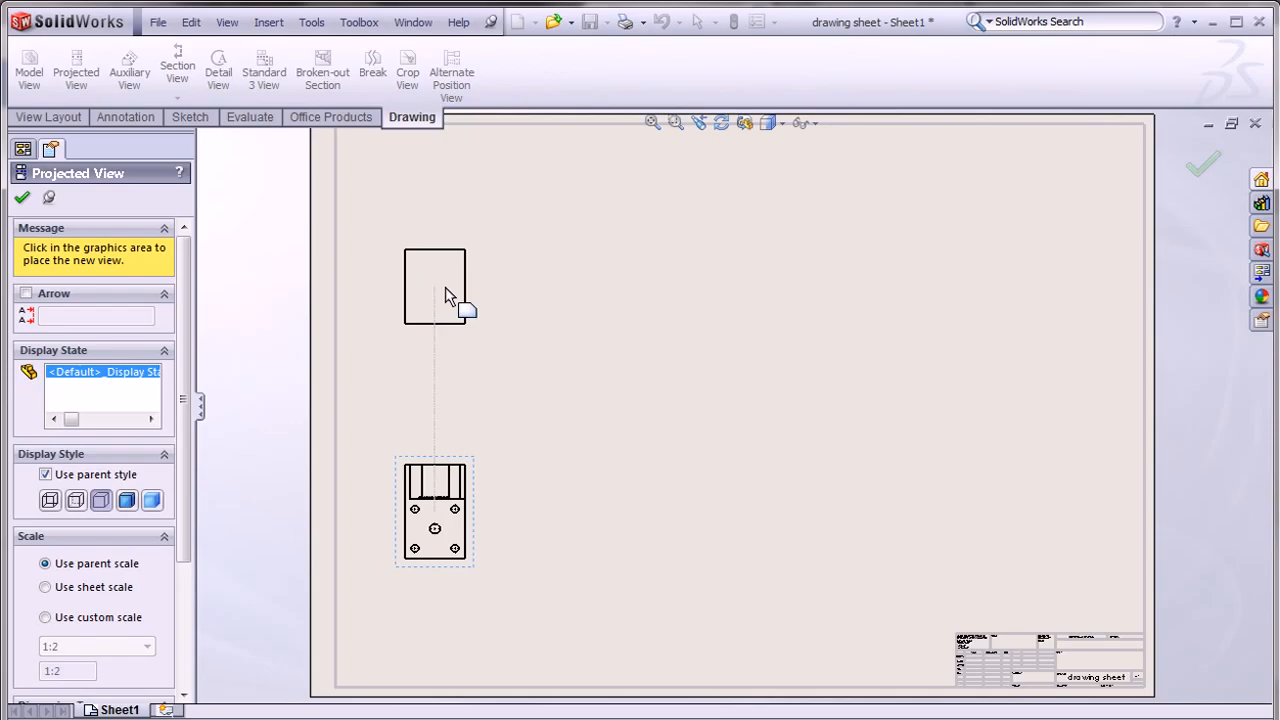
# Place projected views from the front view: one above it, one beside it and two isometric views diagonally up, and finish the command.
pyautogui.click(445, 287)
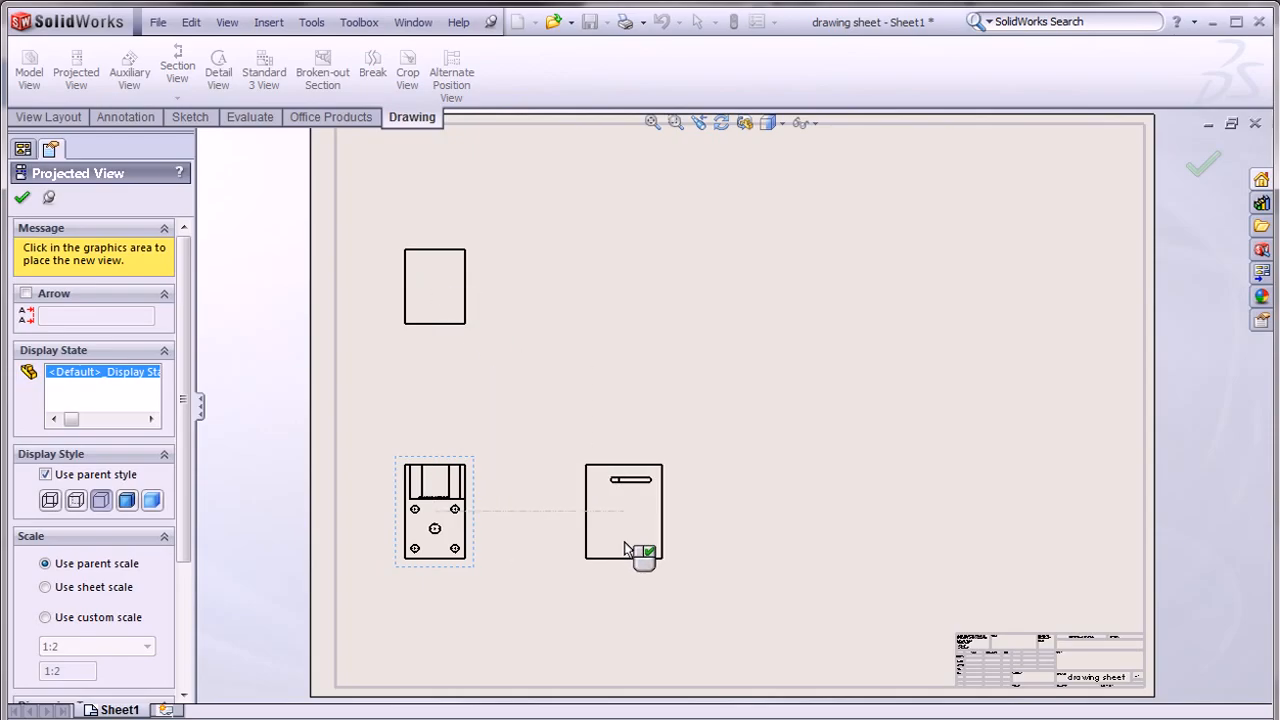
pyautogui.click(624, 548)
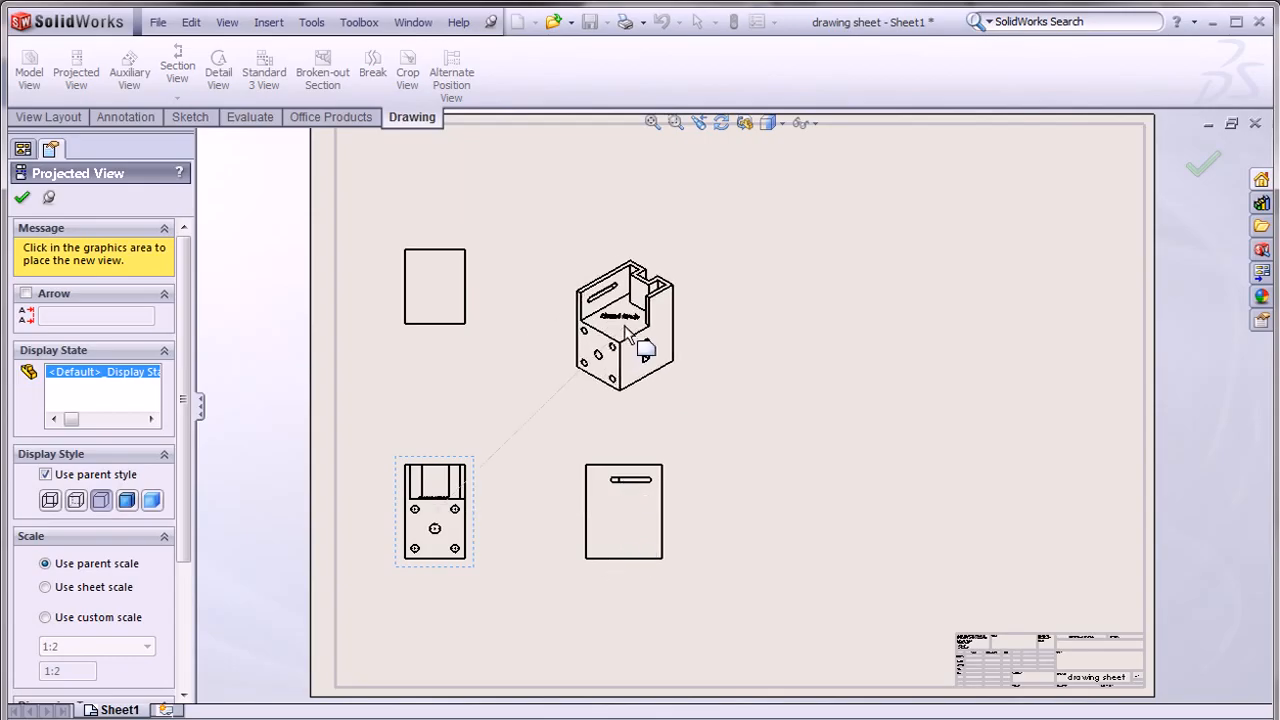
pyautogui.click(625, 333)
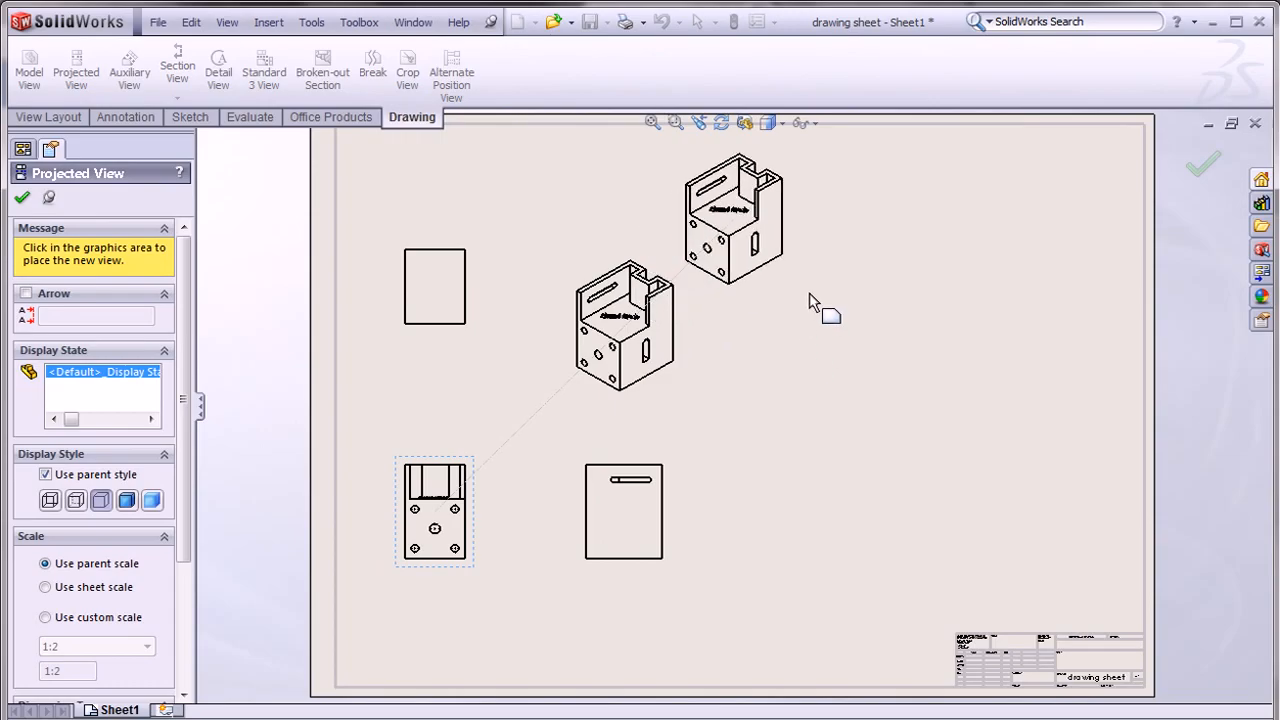
pyautogui.click(24, 199)
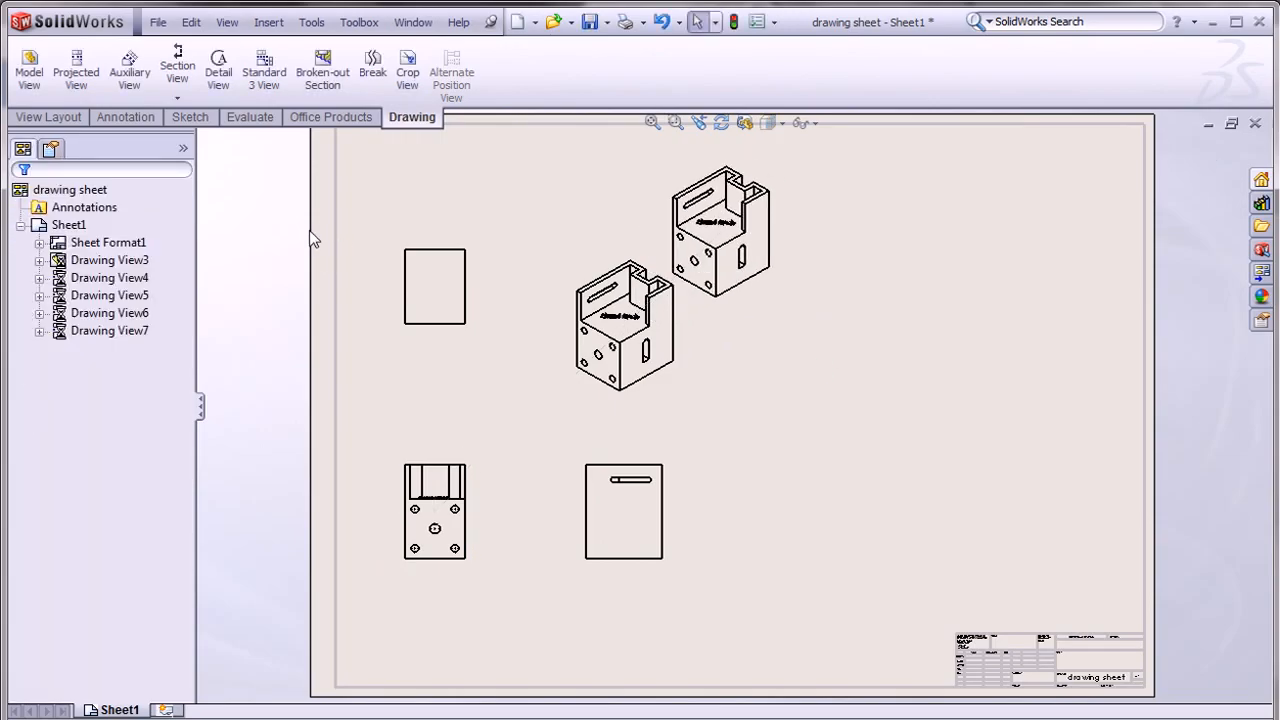
# Move the front view toward the sheet's lower-left corner and bring the projected side view closer to it.
pyautogui.click(466, 303)
pyautogui.moveTo(418, 508); pyautogui.dragTo(365, 492)
pyautogui.click(682, 490)
pyautogui.moveTo(682, 490); pyautogui.dragTo(586, 514)
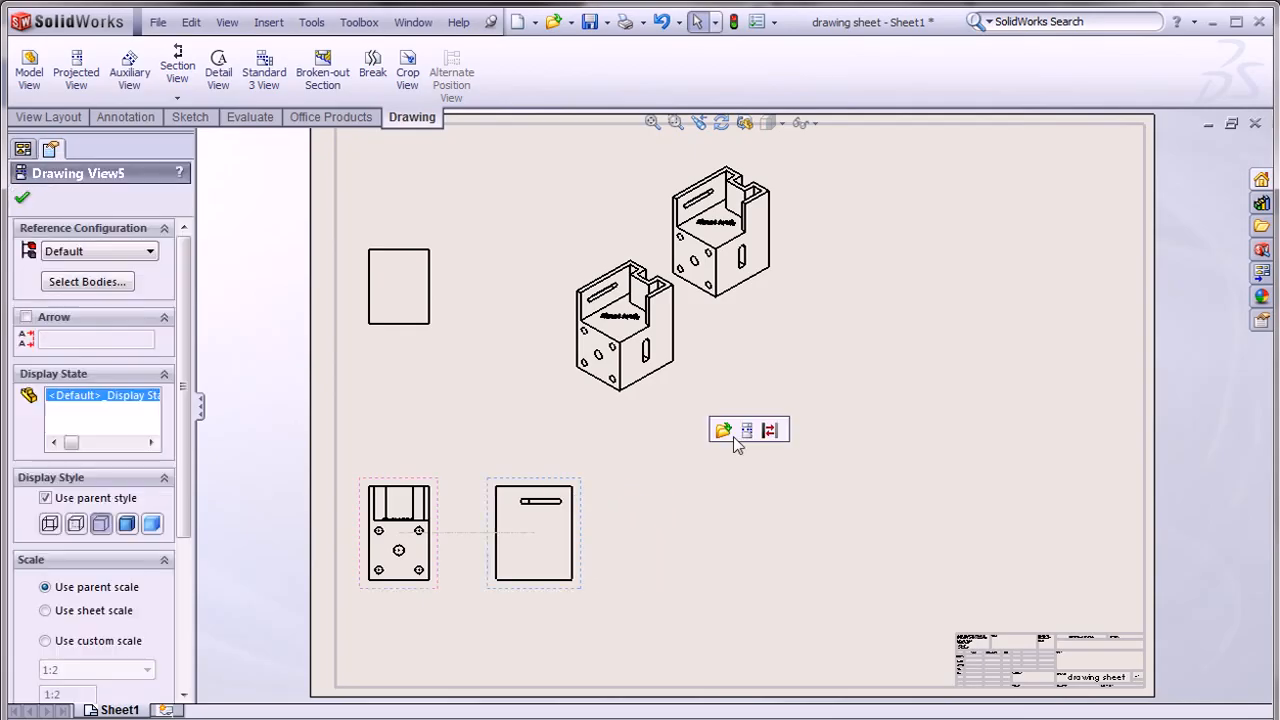
# Move the lower isometric view up and left so it sits beside the top view.
pyautogui.click(596, 288)
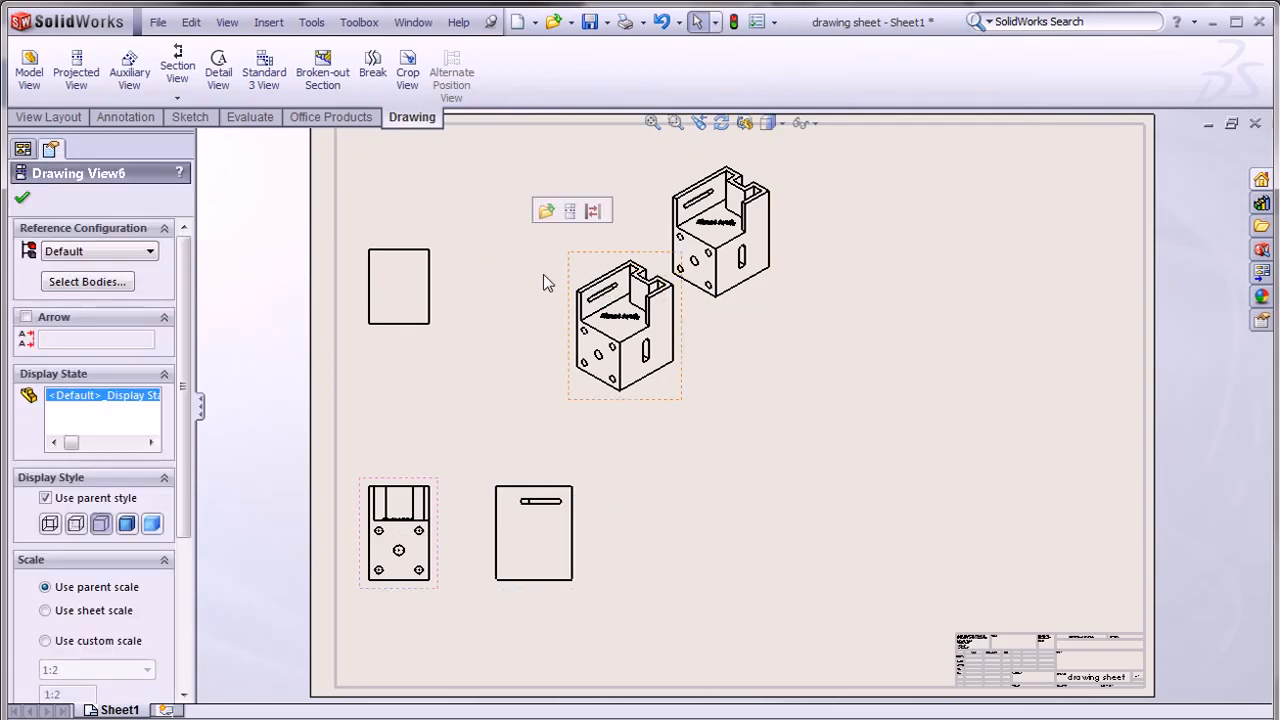
pyautogui.click(523, 283)
pyautogui.moveTo(591, 252); pyautogui.dragTo(521, 228)
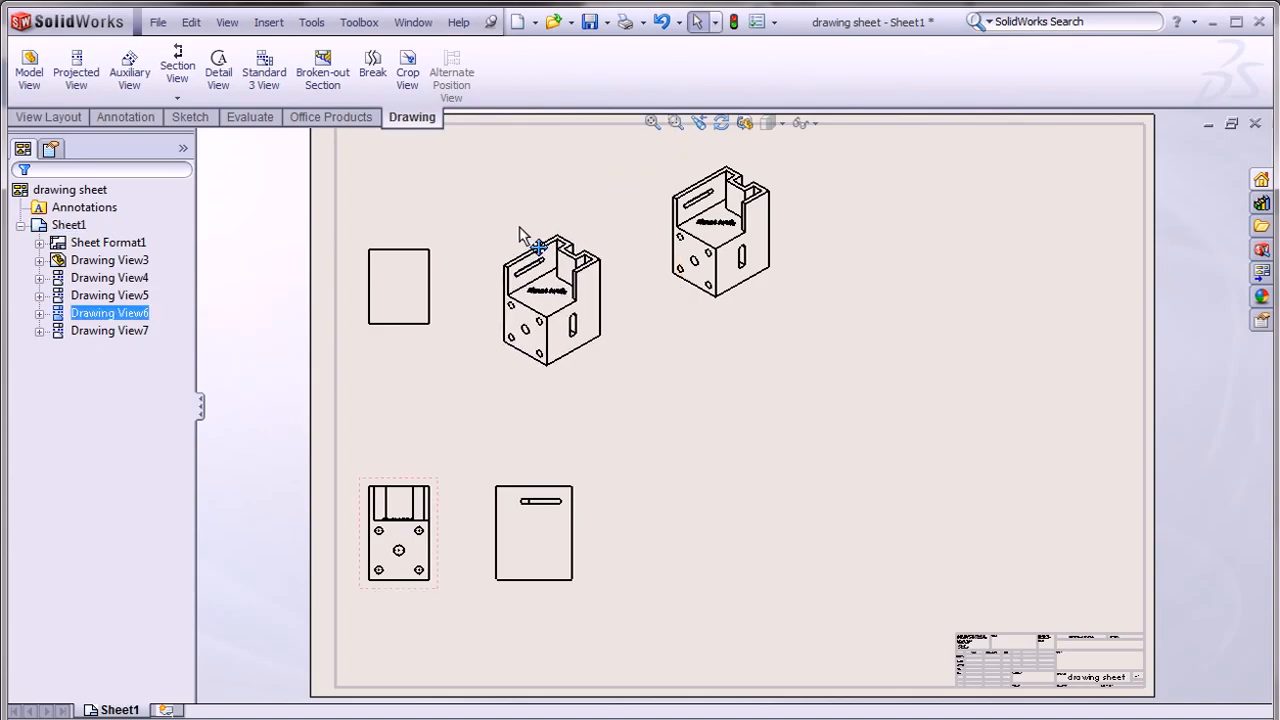
# Move the second isometric view down so it lines up beside the first one, and deselect it.
pyautogui.click(800, 235)
pyautogui.click(764, 254)
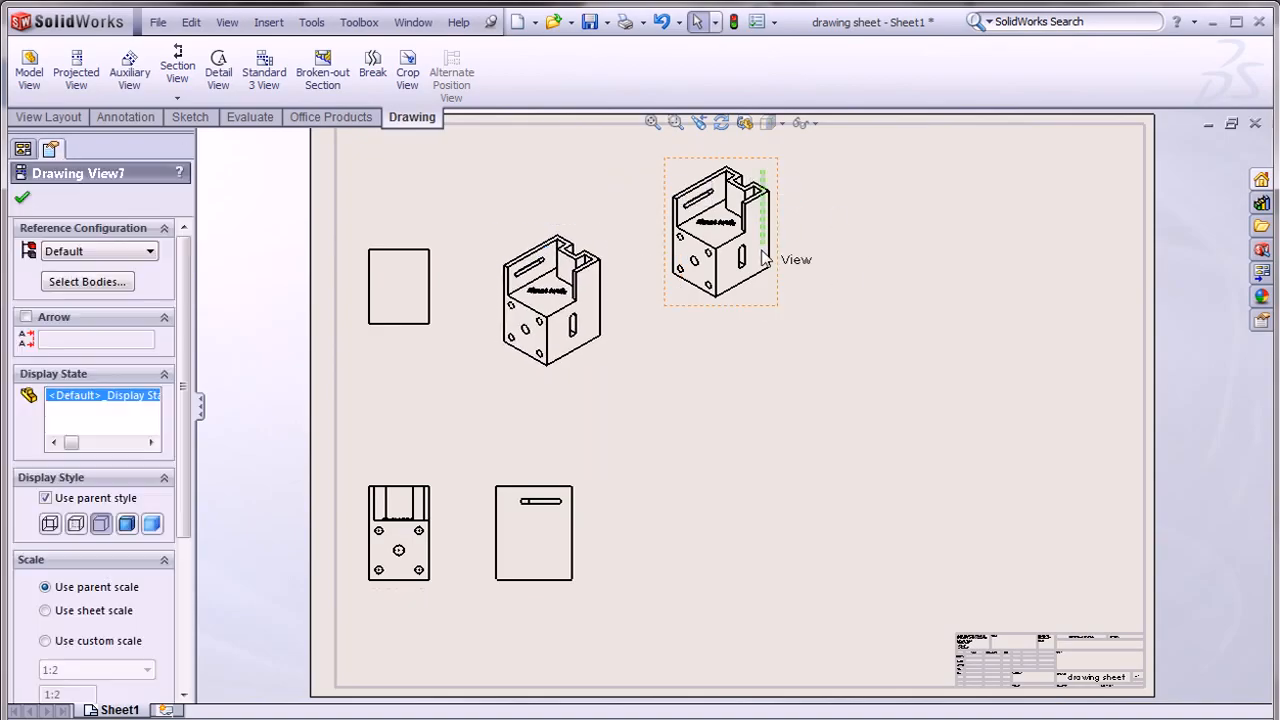
pyautogui.click(908, 258)
pyautogui.moveTo(797, 200)
pyautogui.mouseDown()
pyautogui.moveTo(785, 262)
pyautogui.moveTo(772, 222)
pyautogui.mouseUp()
pyautogui.moveTo(770, 227); pyautogui.dragTo(762, 232)
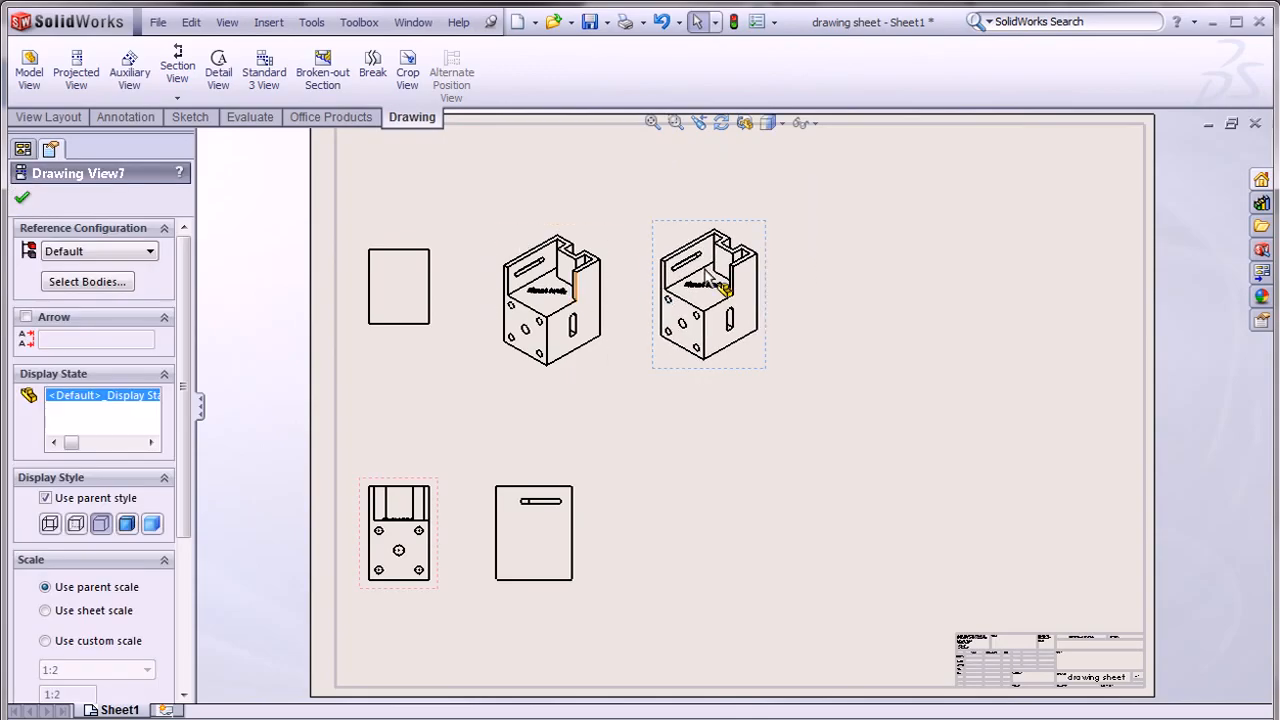
pyautogui.click(860, 368)
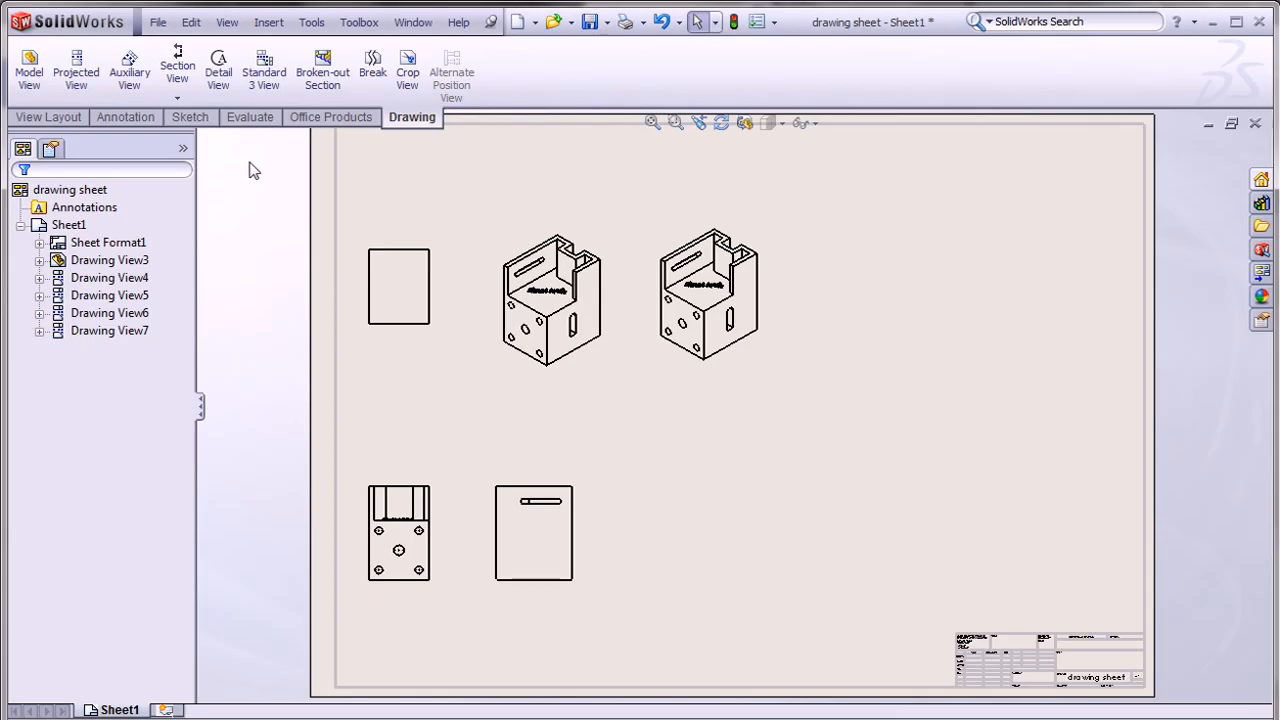
# Create a section view with a vertical cutting line through the top view and place it near the sheet's right edge.
pyautogui.click(180, 102)
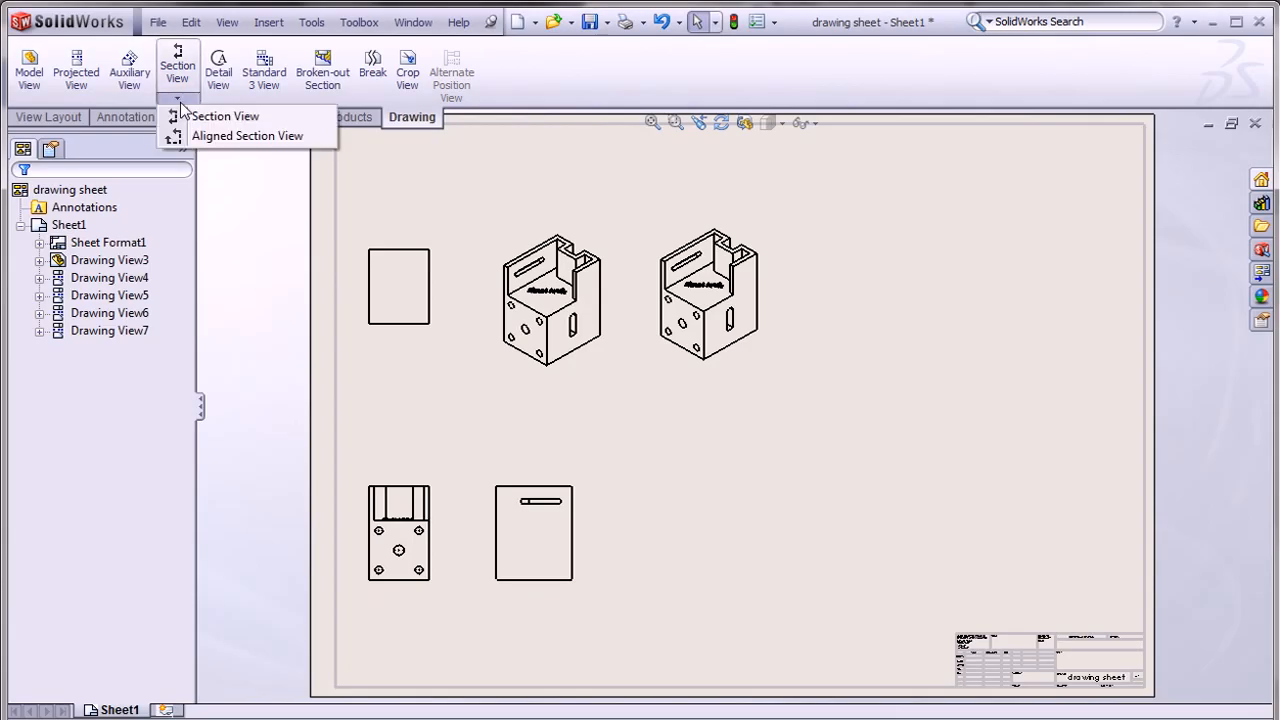
pyautogui.click(224, 118)
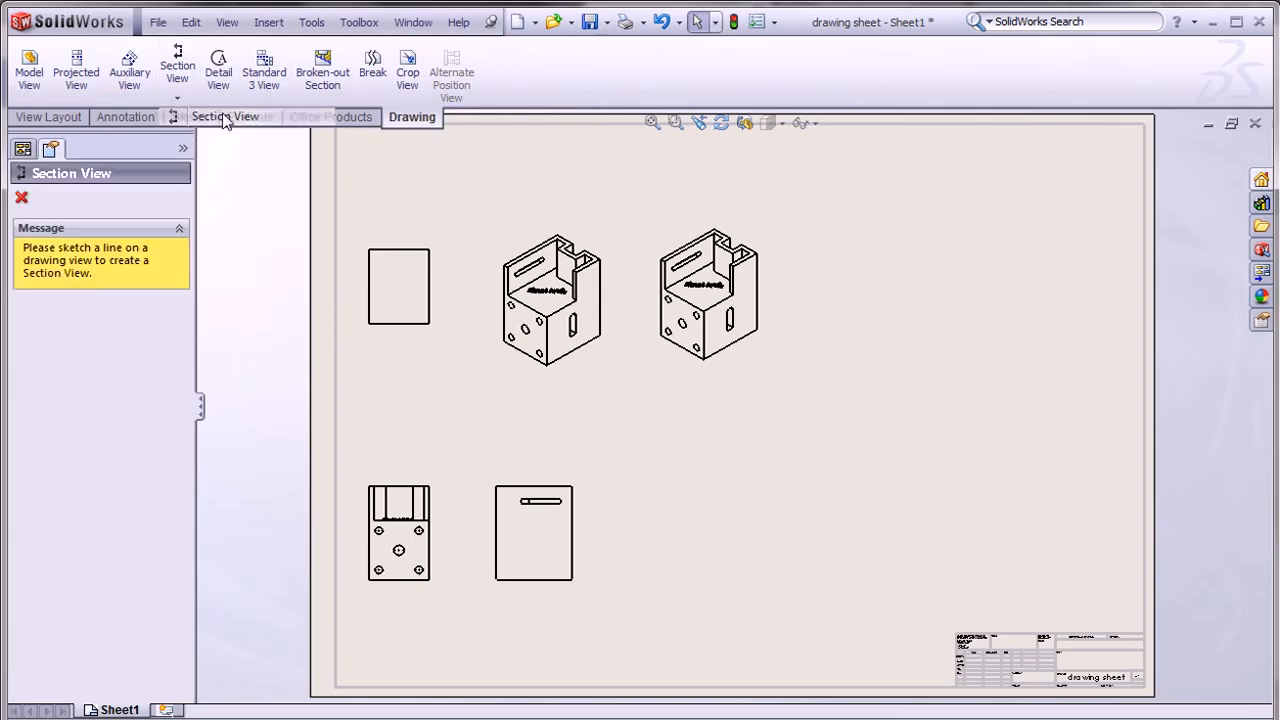
pyautogui.click(401, 208)
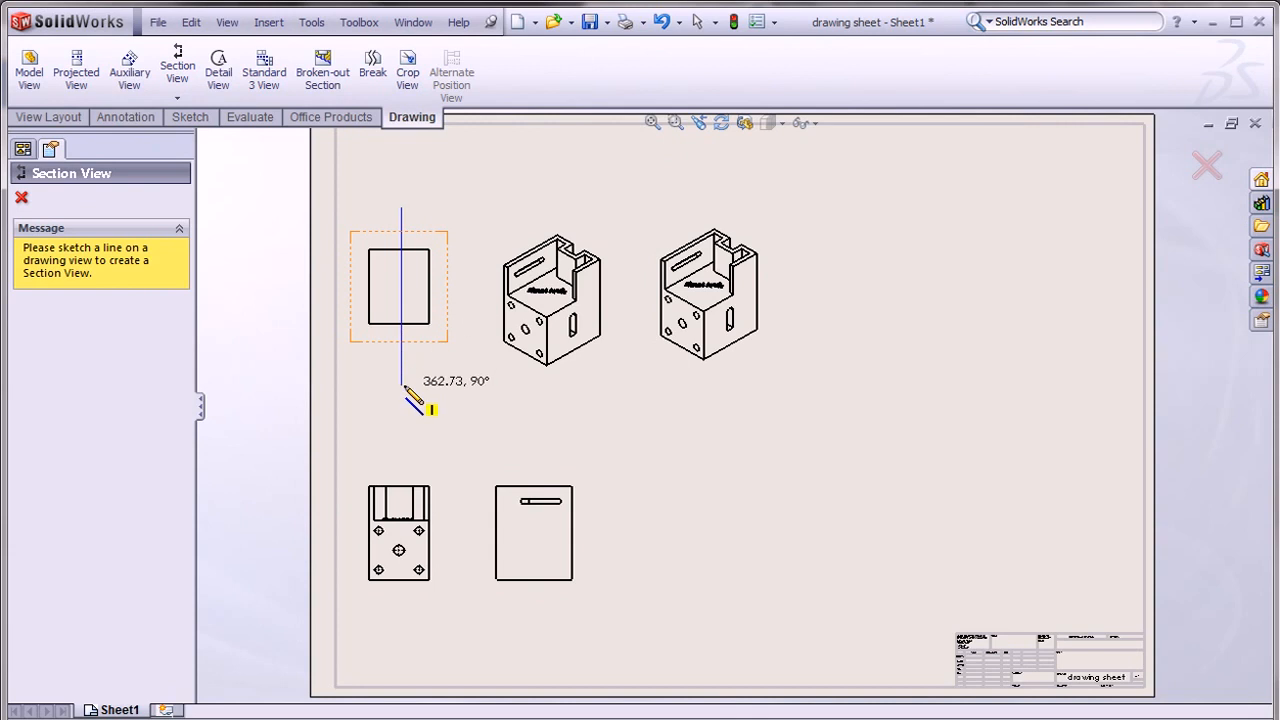
pyautogui.click(402, 384)
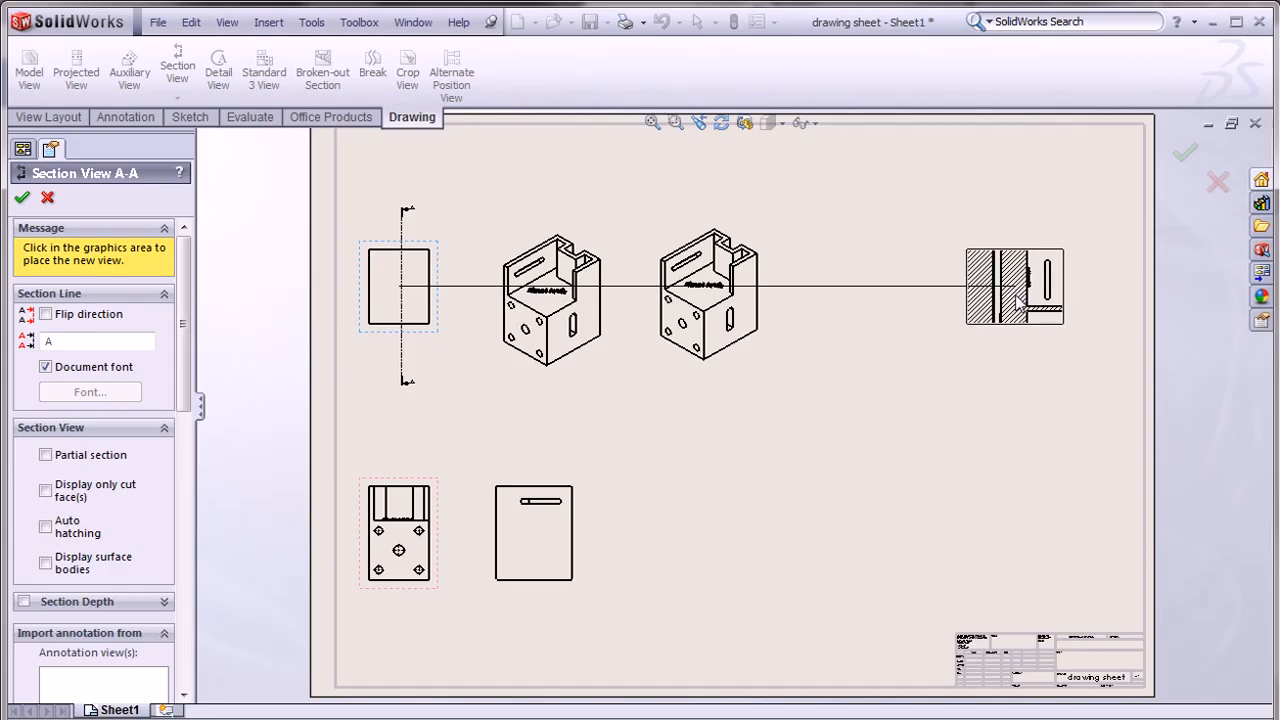
pyautogui.click(1016, 298)
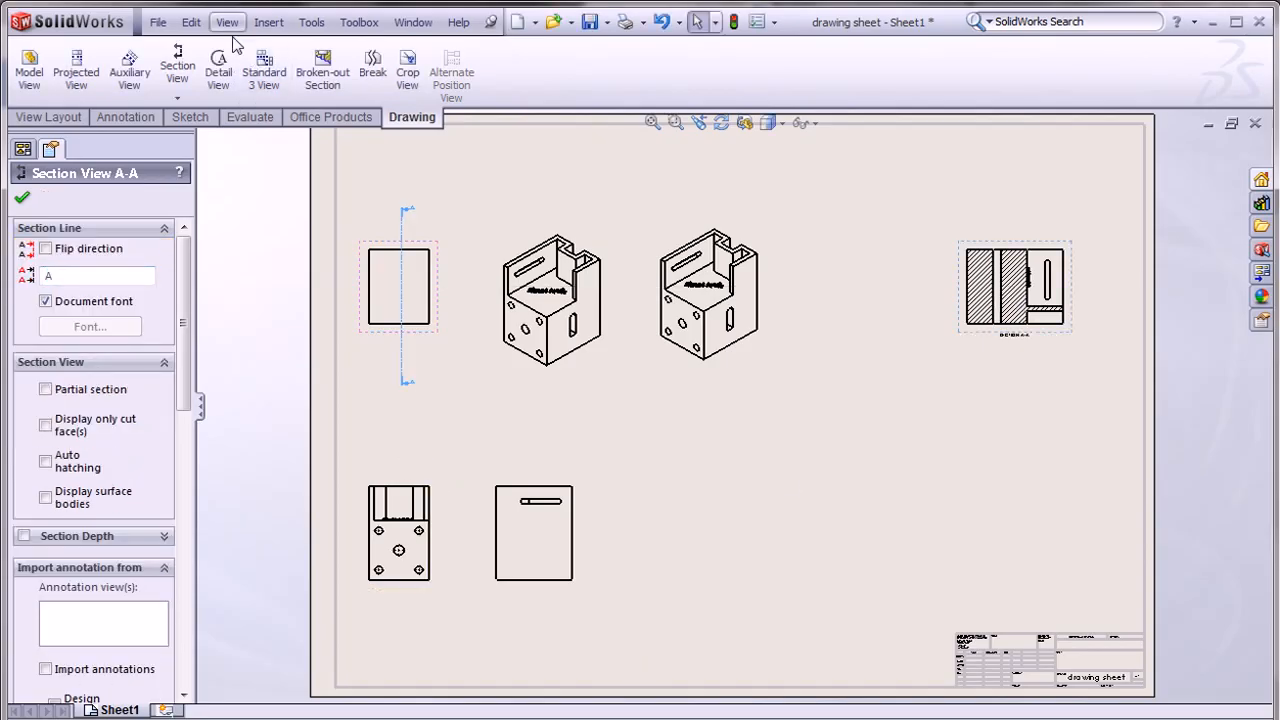
# Create a section view with a vertical cutting line through the front view and place it above the title block.
pyautogui.click(175, 94)
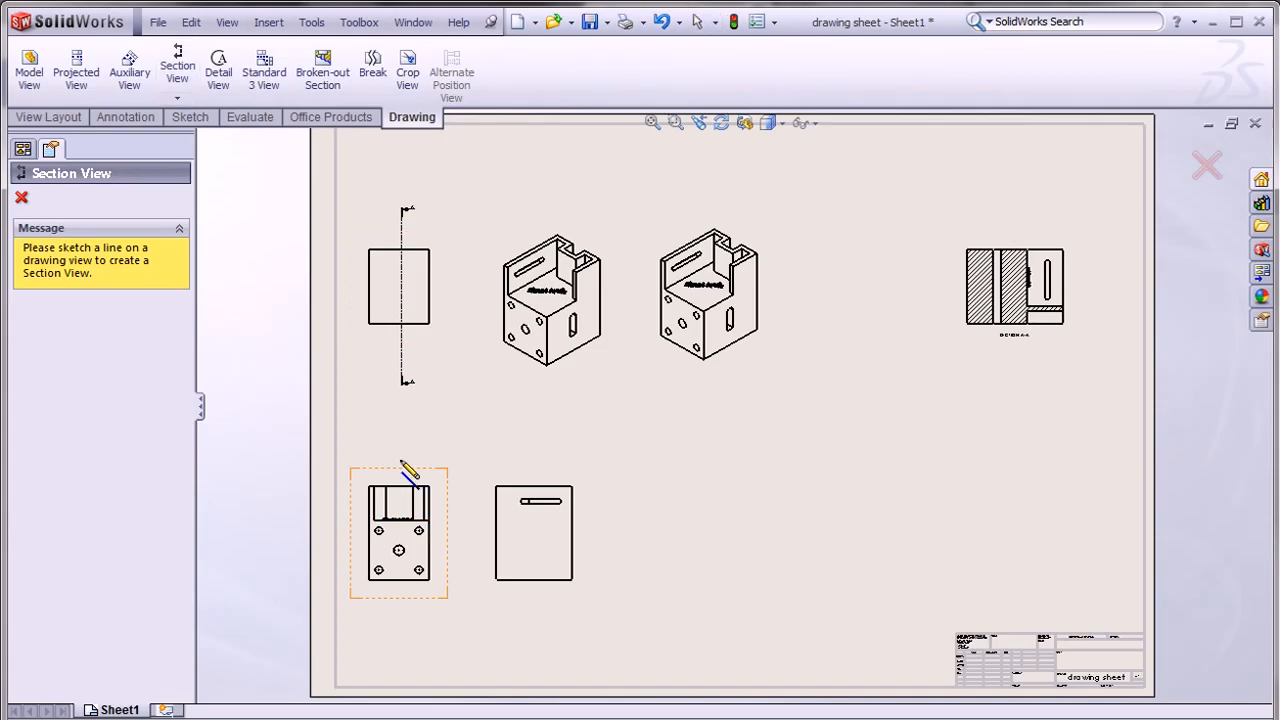
pyautogui.click(400, 441)
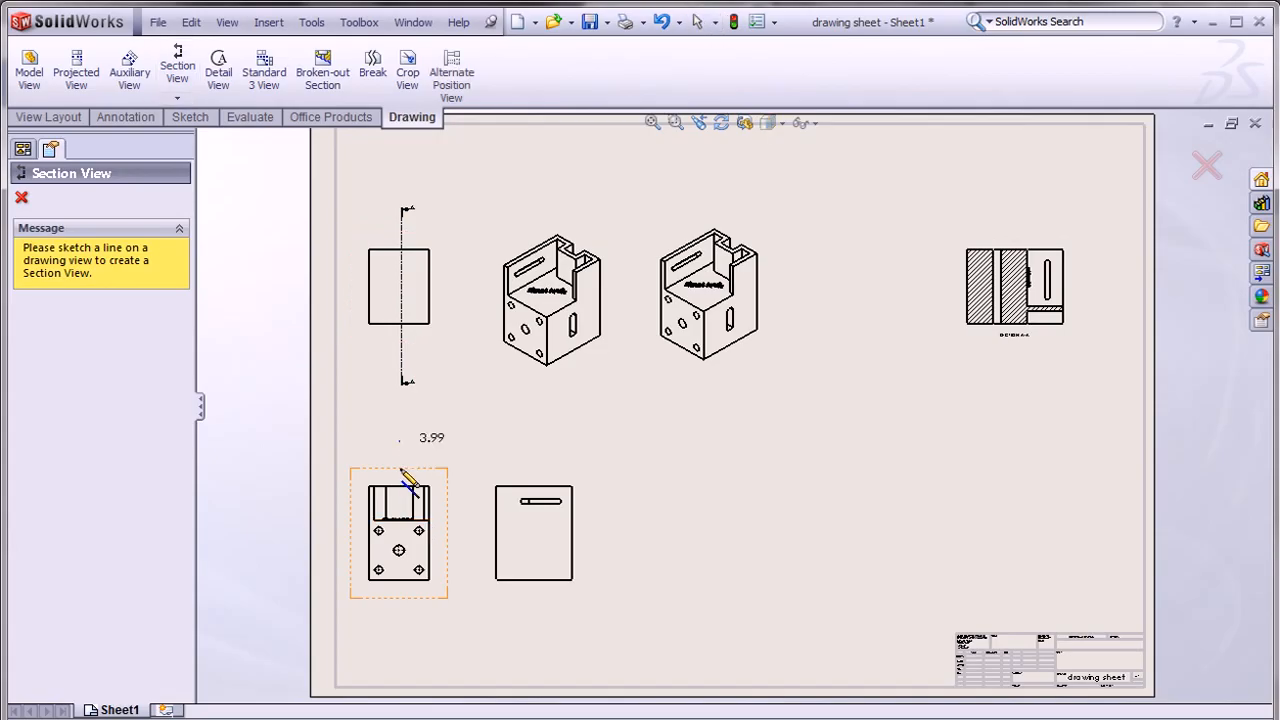
pyautogui.click(399, 641)
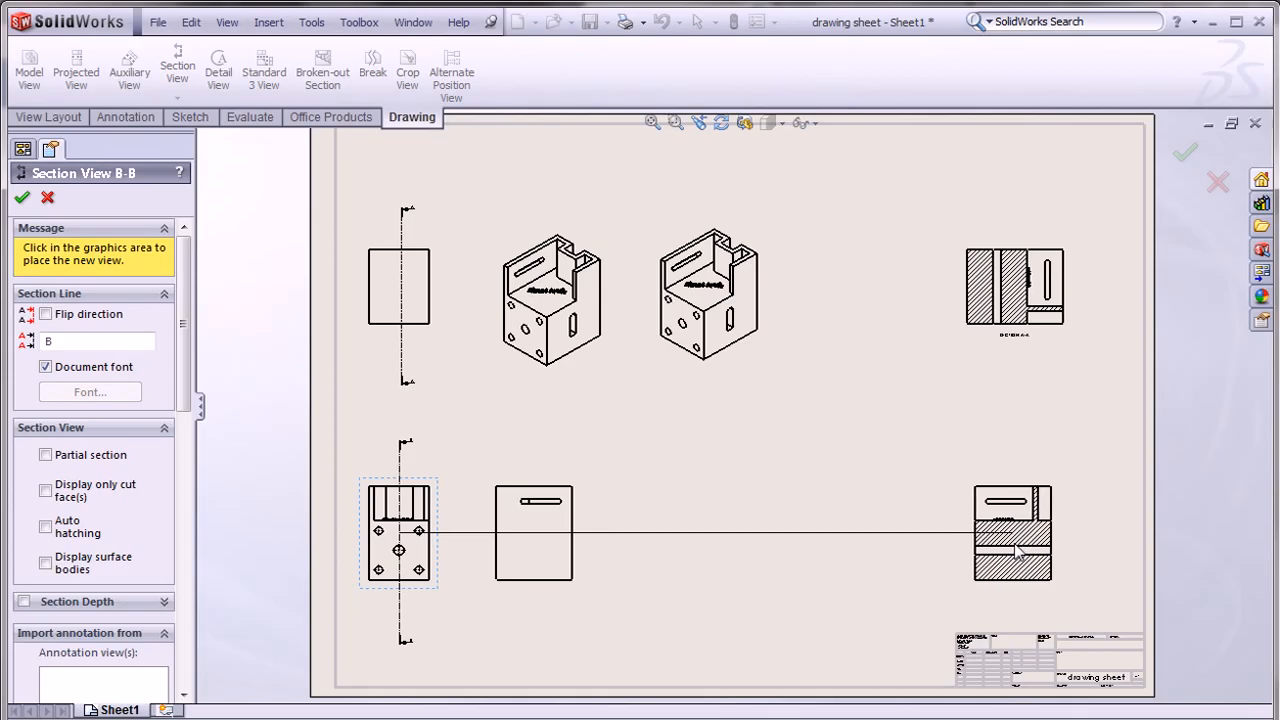
pyautogui.click(1031, 550)
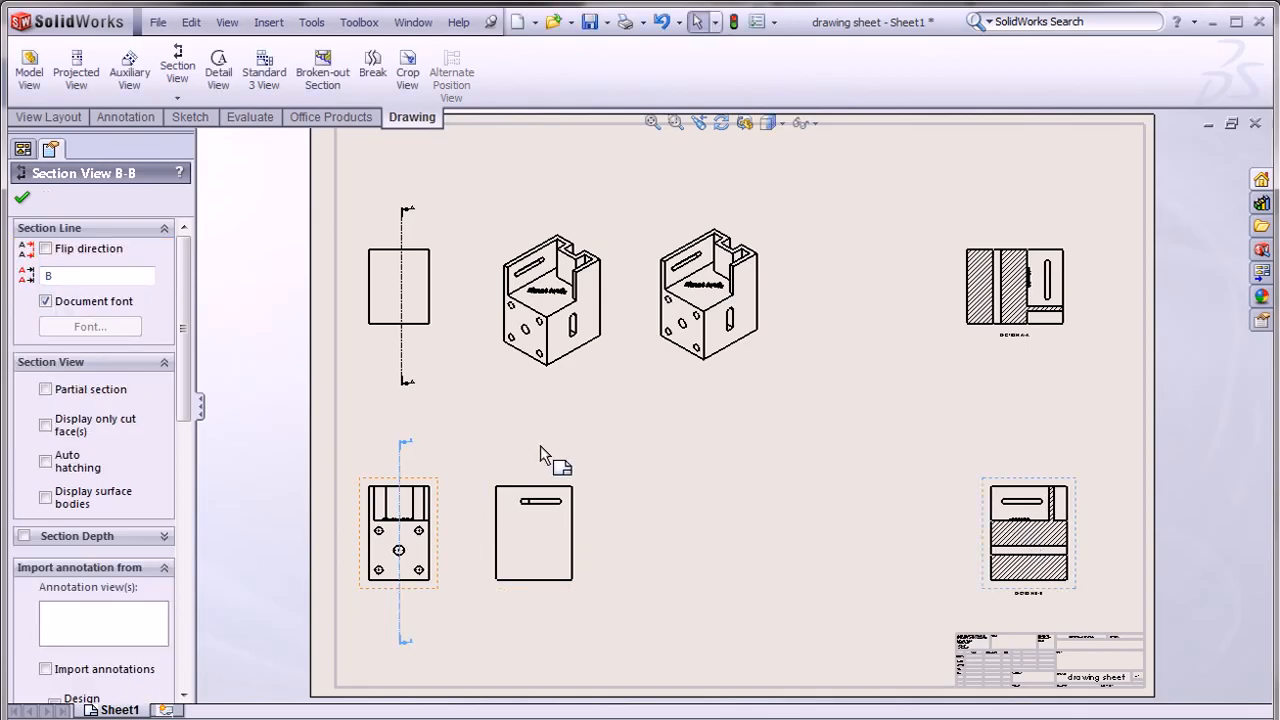
# Create a section view with a vertical cutting line through the side view and place it just left of the front view's section.
pyautogui.click(177, 68)
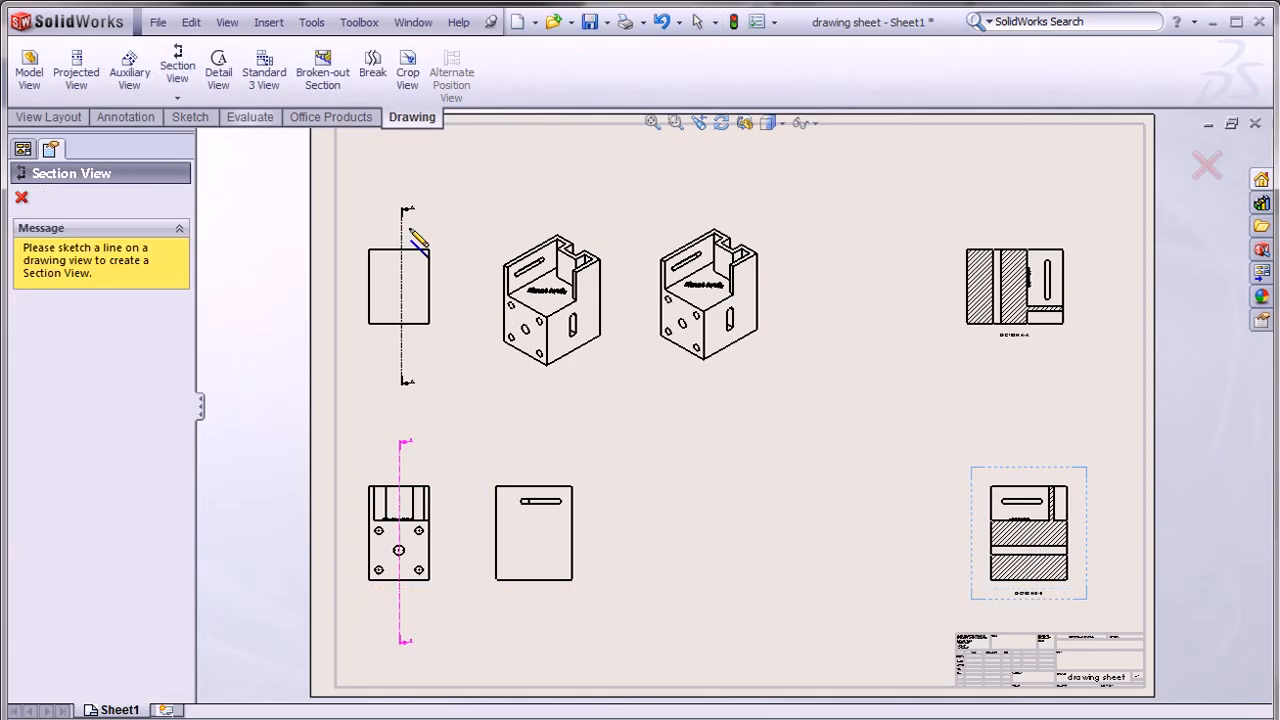
pyautogui.click(534, 432)
pyautogui.click(534, 630)
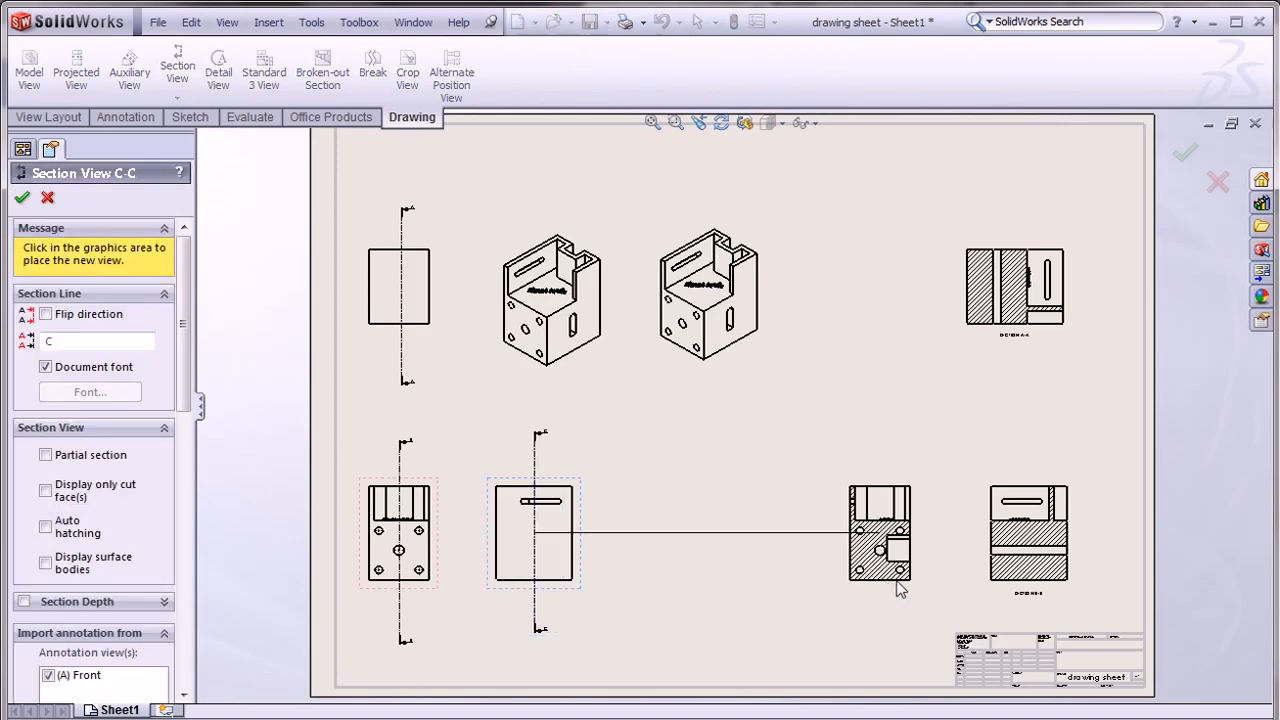
pyautogui.click(915, 588)
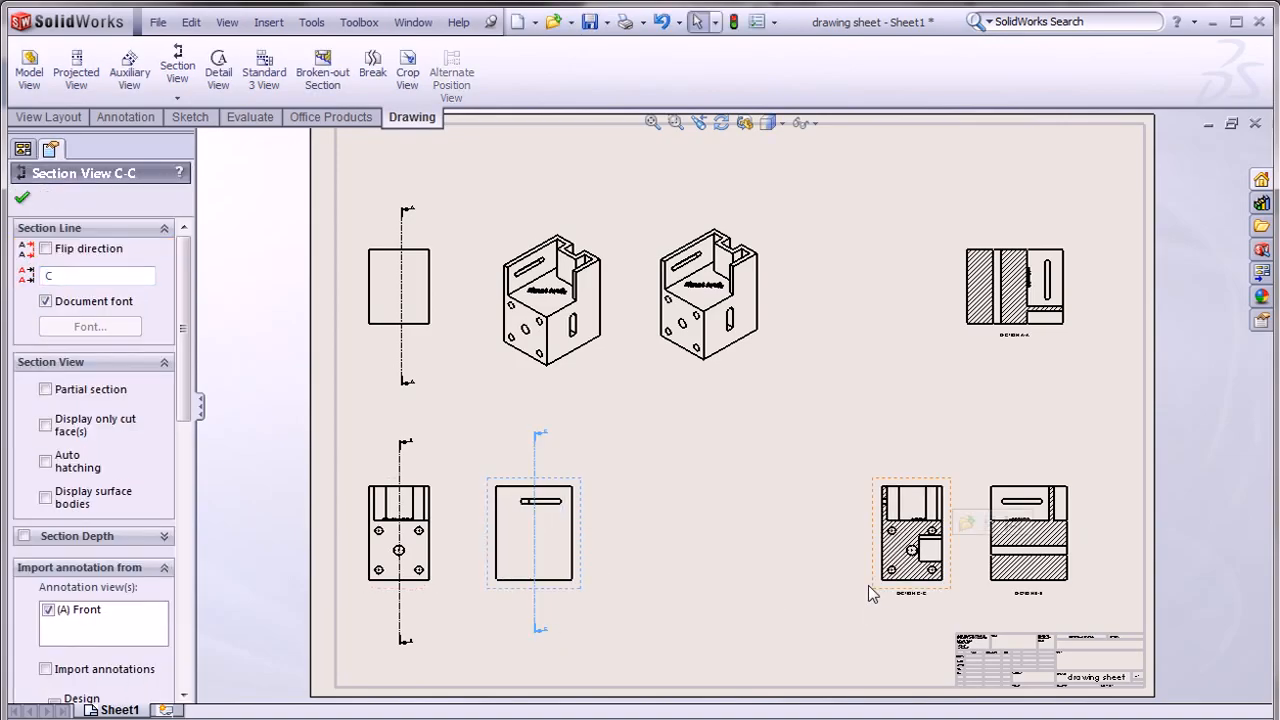
# Create an aligned section view of the front view from a horizontal and a vertical line meeting near its centre, and place it left of section C-C.
pyautogui.scroll(-5, 900, 520)
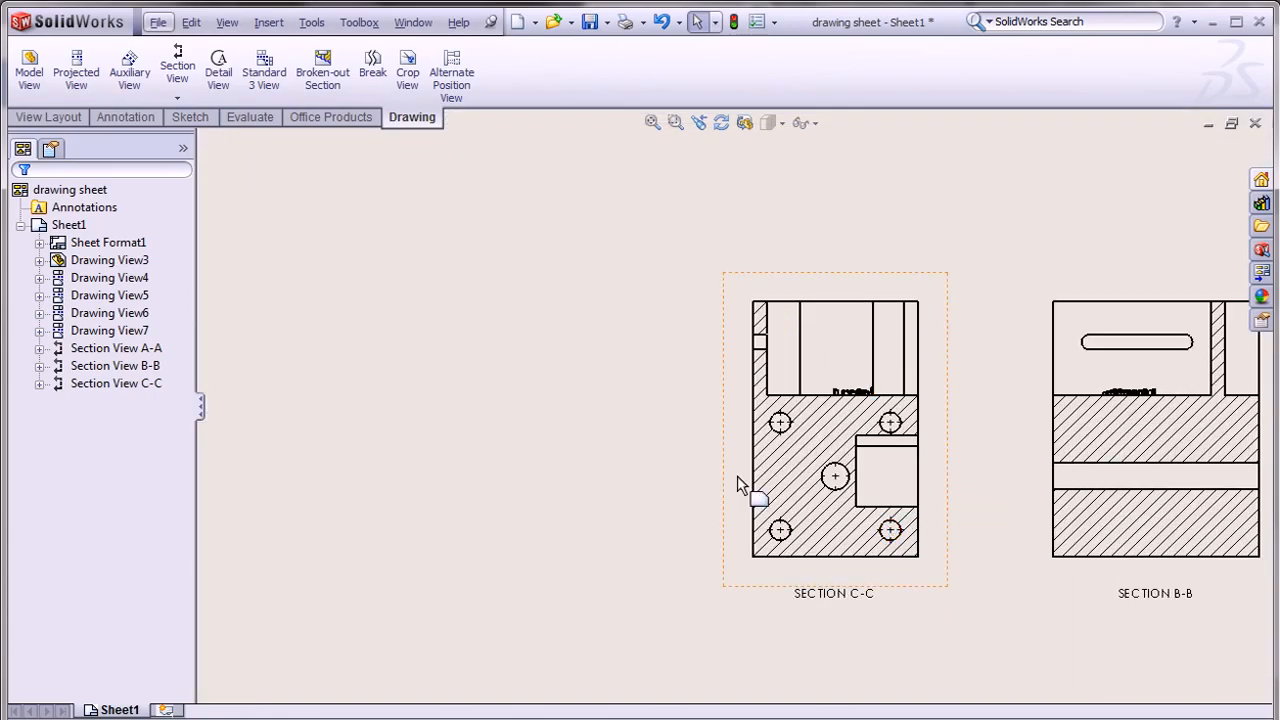
pyautogui.scroll(5, 812, 415)
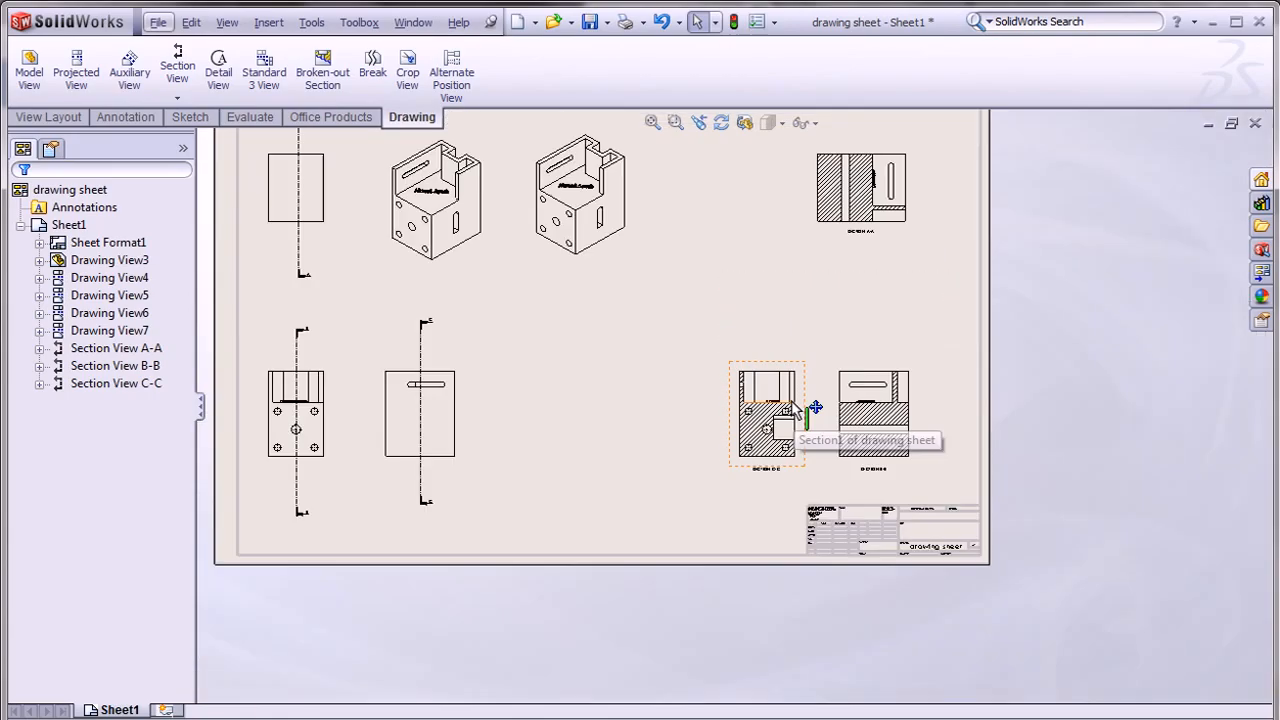
pyautogui.click(177, 98)
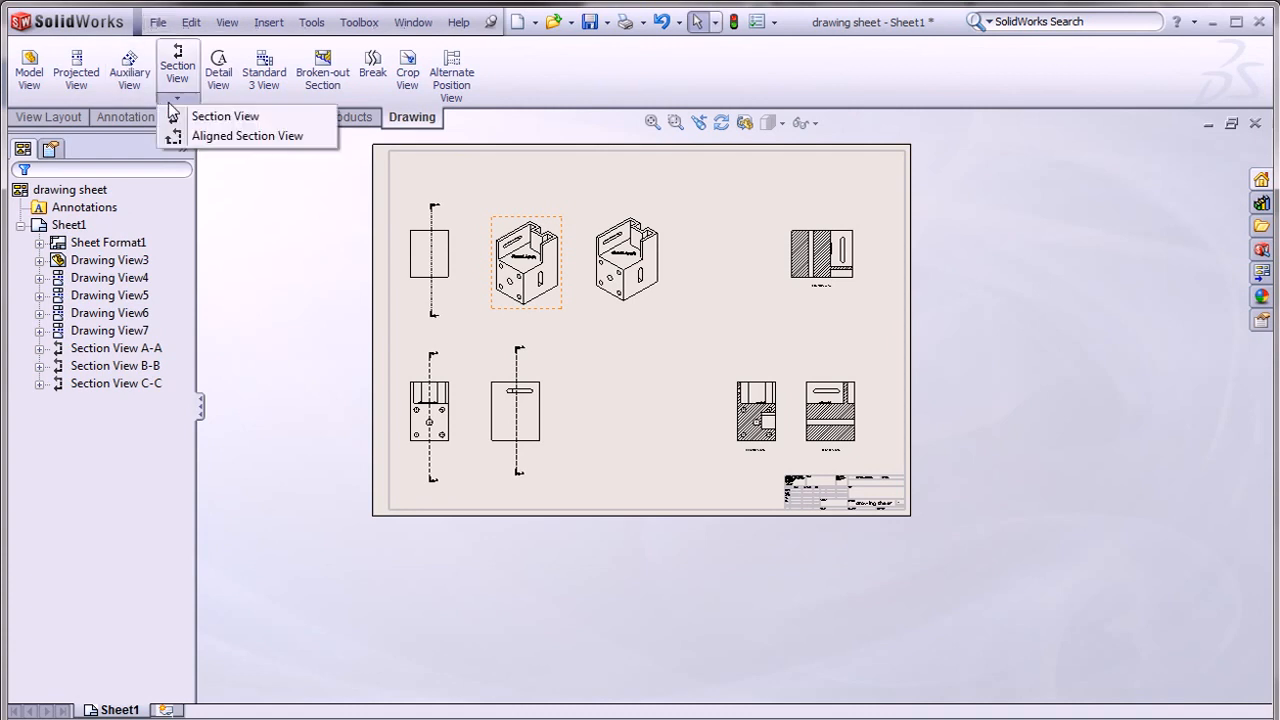
pyautogui.click(229, 142)
pyautogui.scroll(-3, 457, 366)
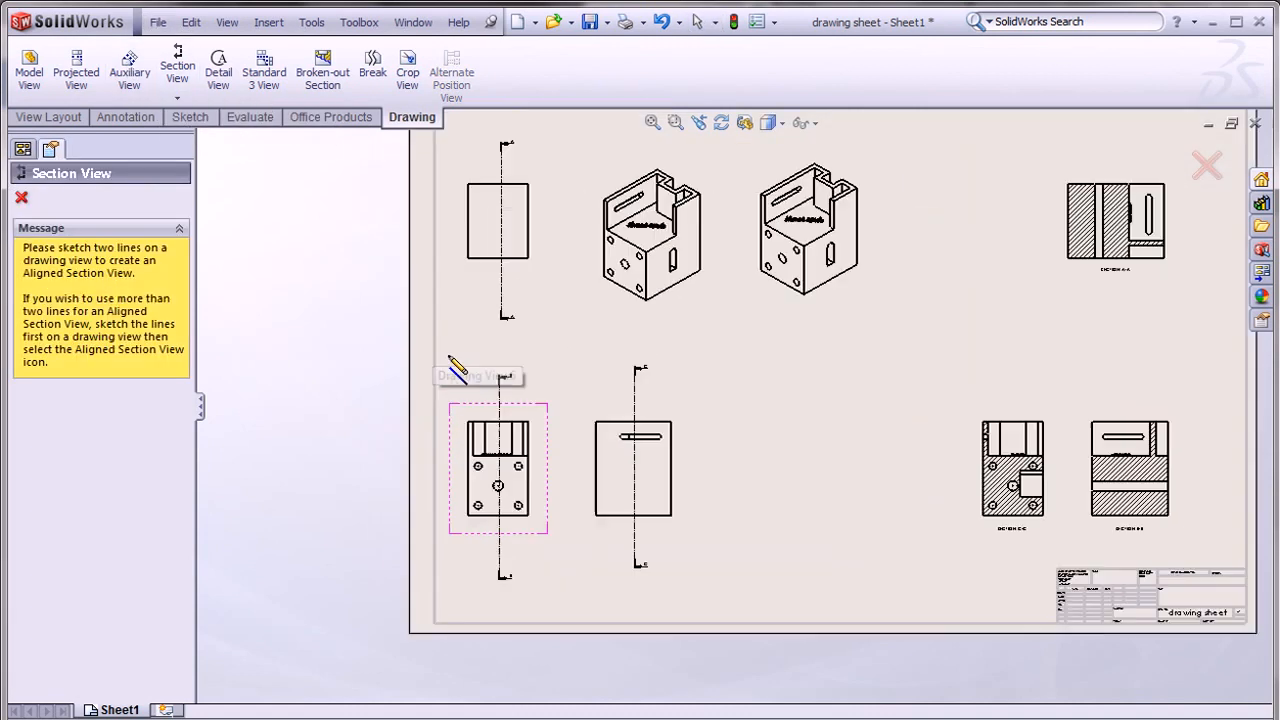
pyautogui.click(453, 464)
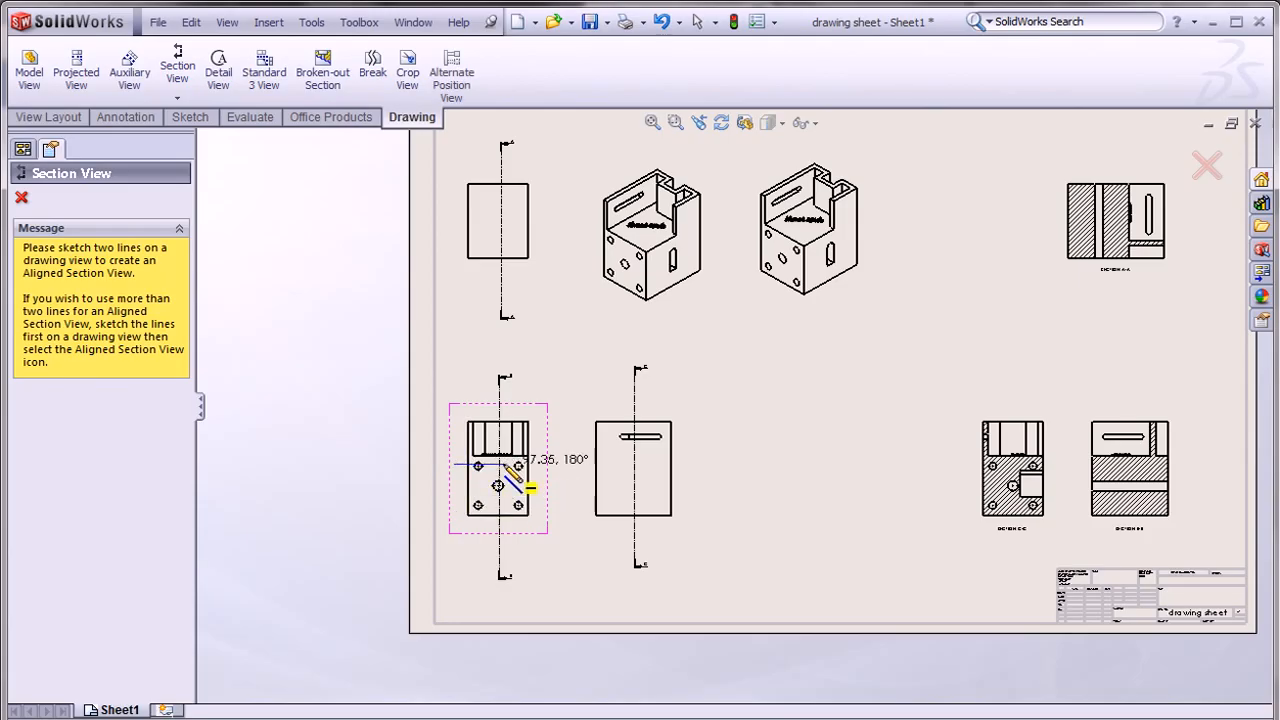
pyautogui.click(498, 464)
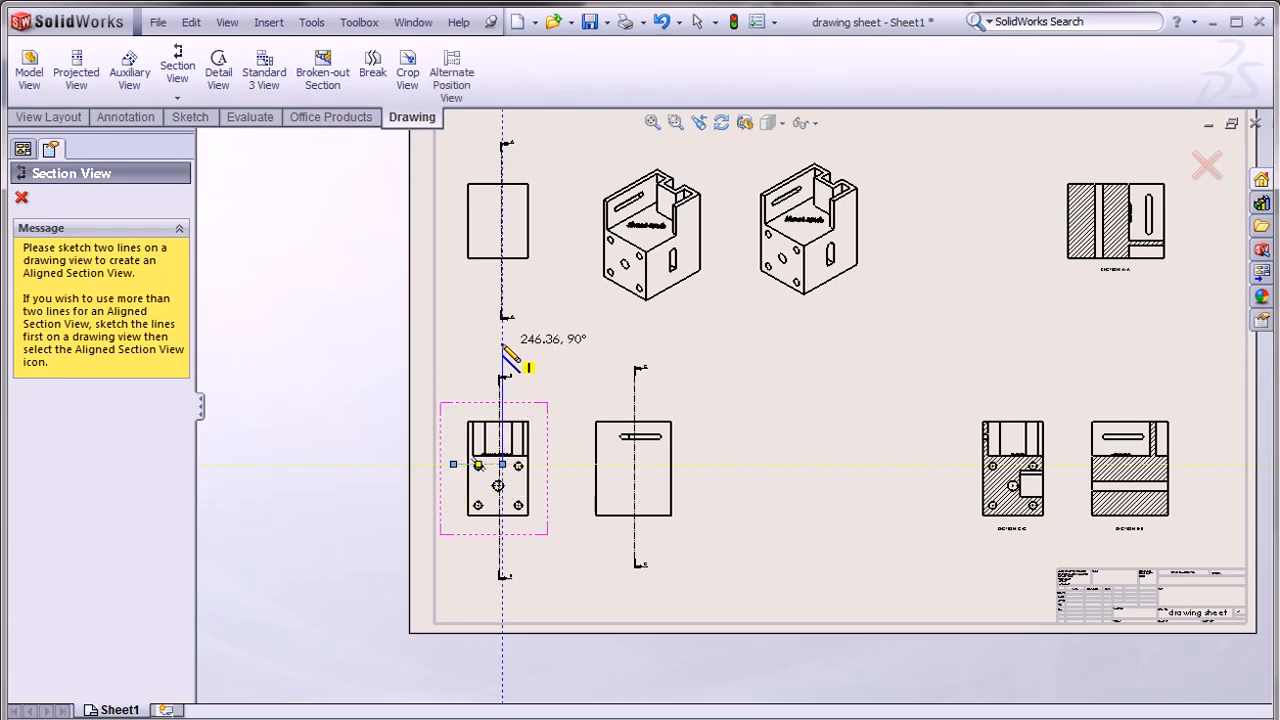
pyautogui.click(499, 345)
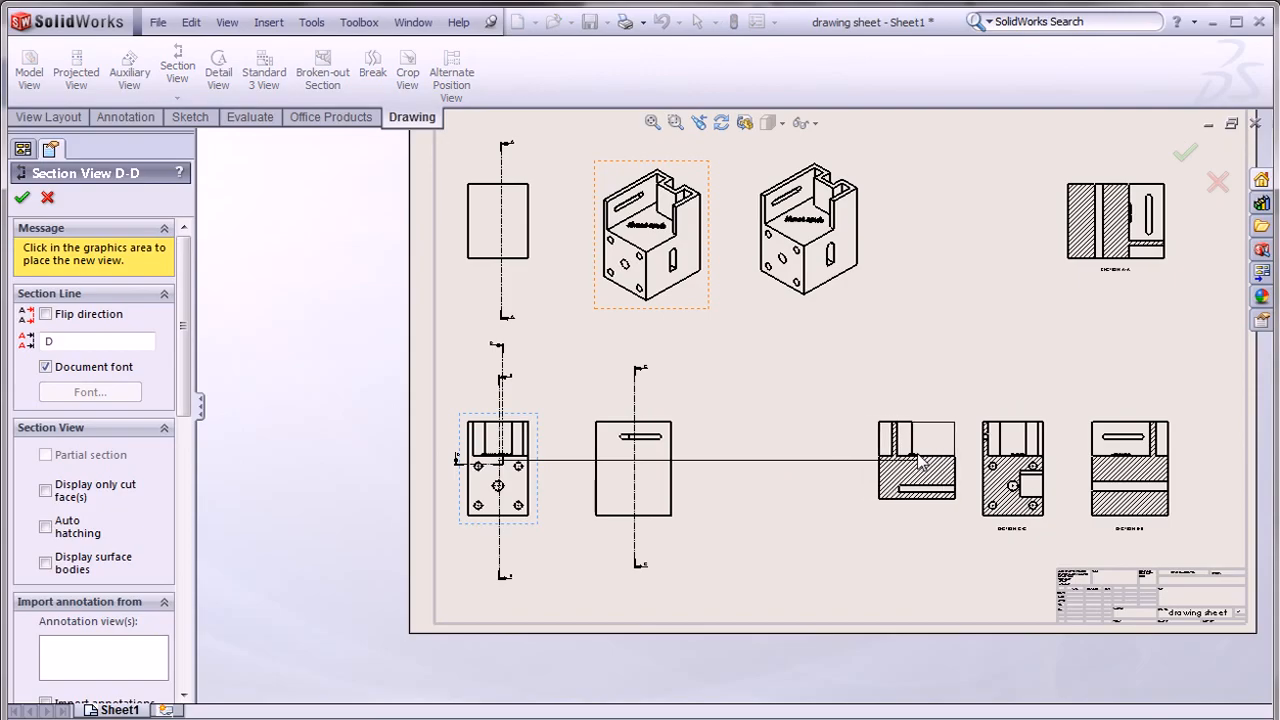
pyautogui.click(920, 460)
# Examine the new aligned section close up and compare it with the other section views on the sheet.
pyautogui.scroll(-5, 935, 505)
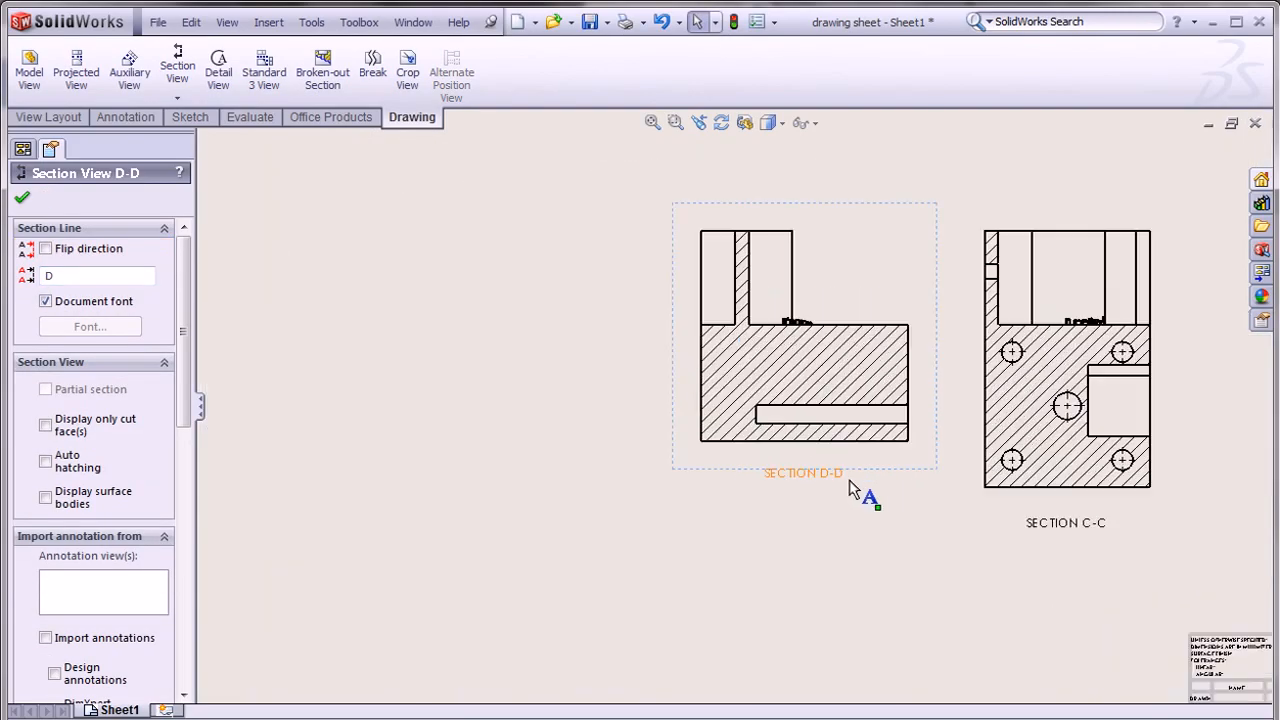
pyautogui.scroll(2, 830, 440)
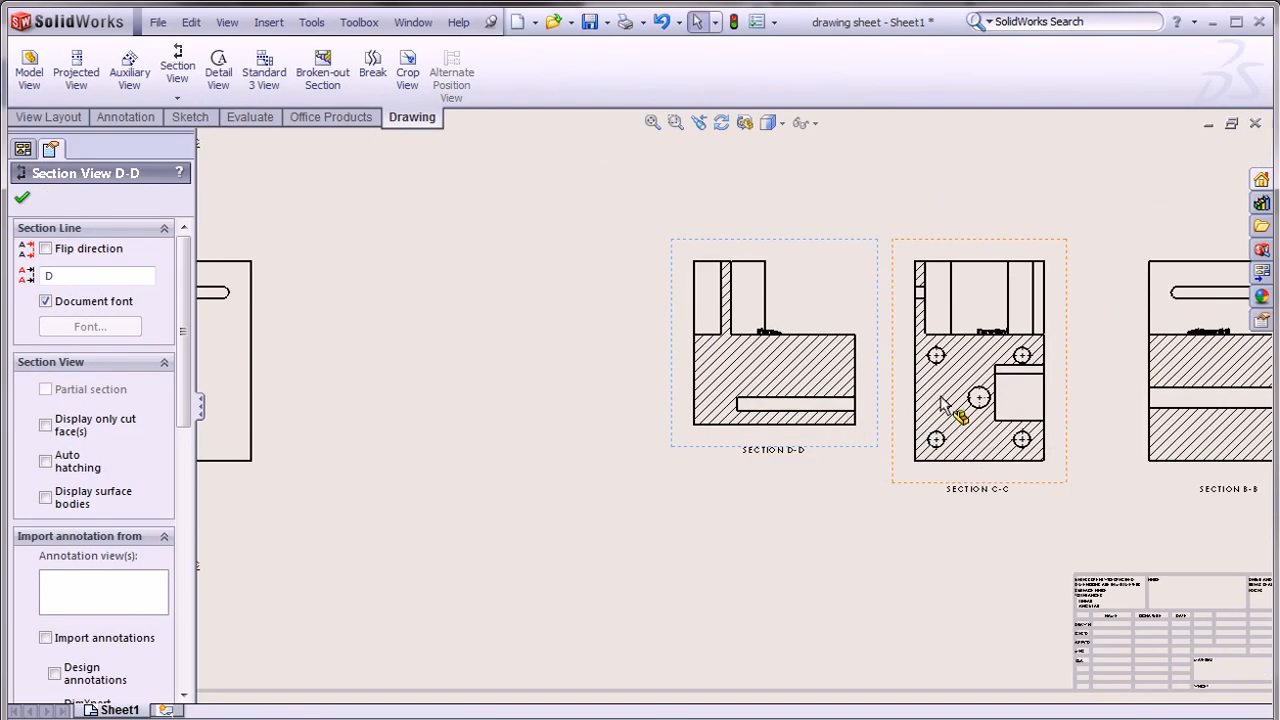
pyautogui.scroll(4, 946, 400)
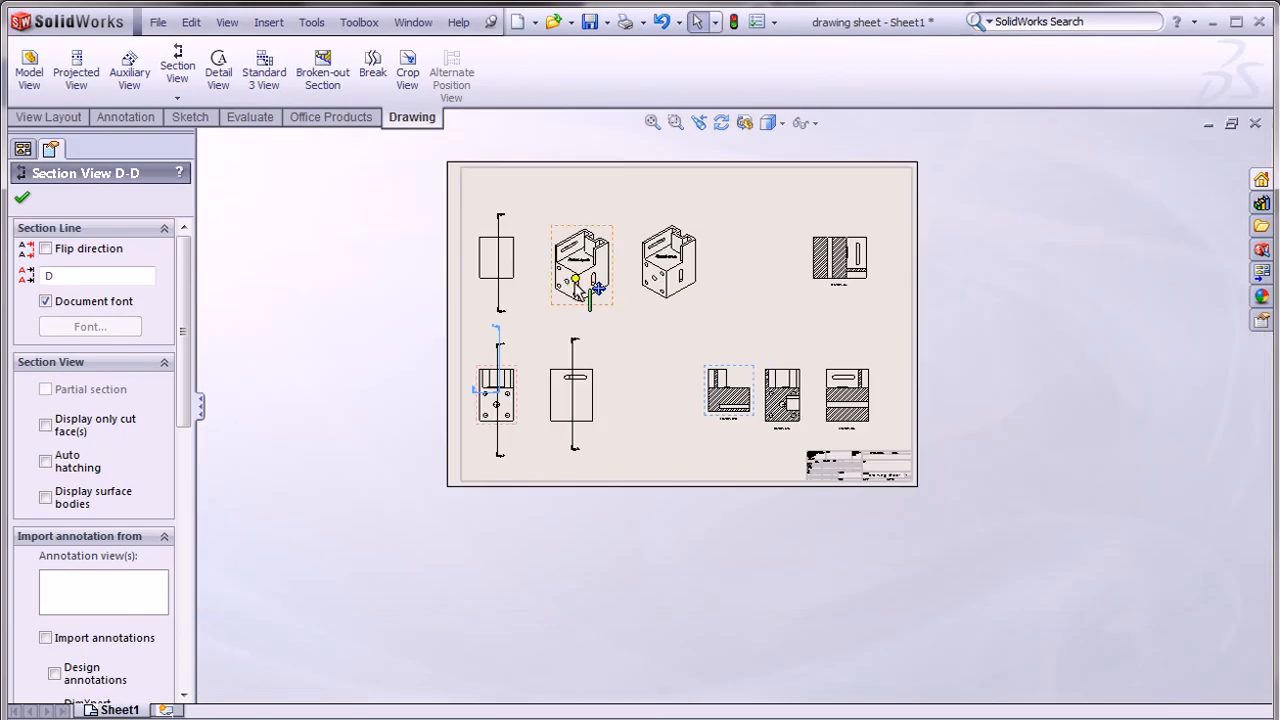
pyautogui.scroll(-2, 575, 290)
pyautogui.scroll(-5, 940, 335)
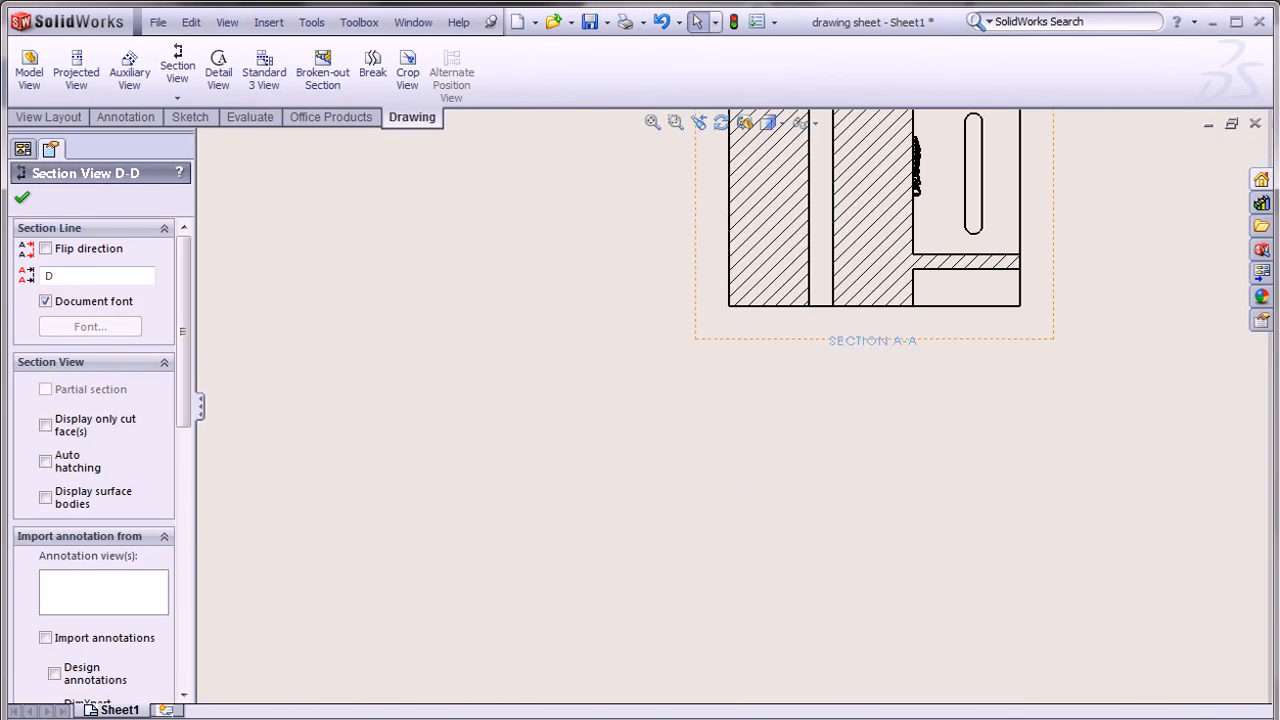
pyautogui.scroll(5, 688, 348)
pyautogui.scroll(2, 380, 311)
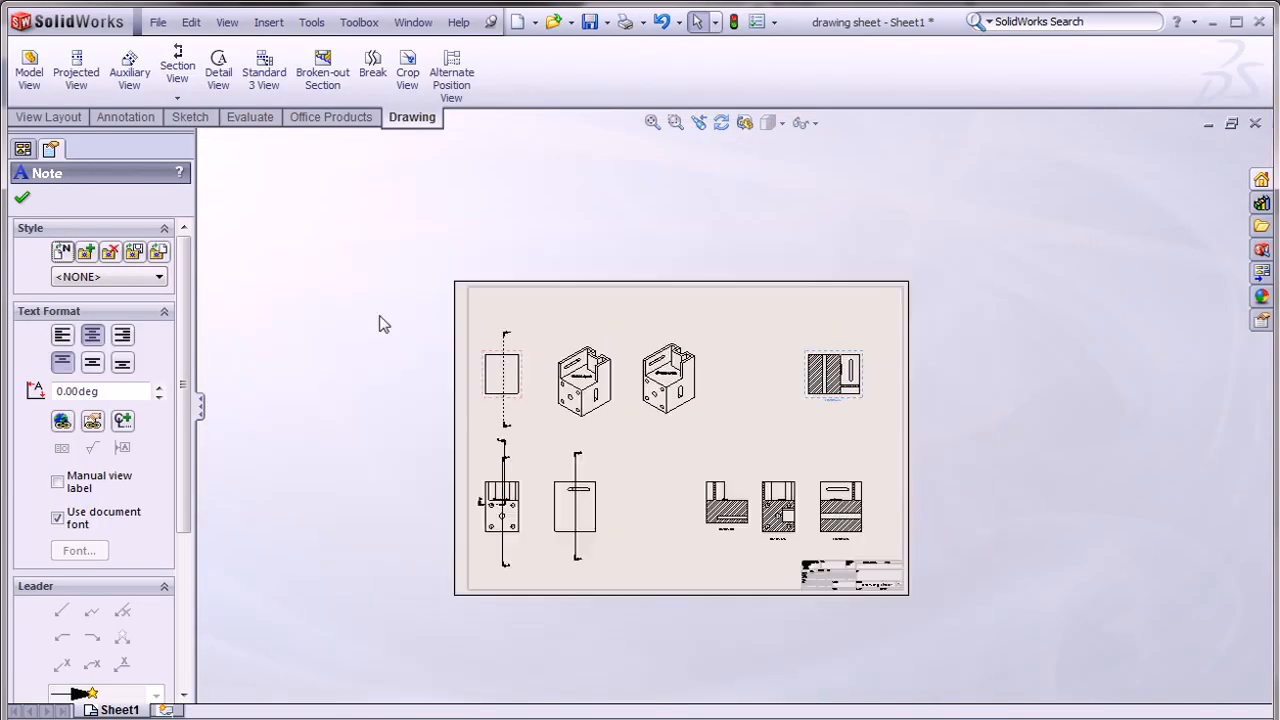
pyautogui.scroll(-3, 690, 425)
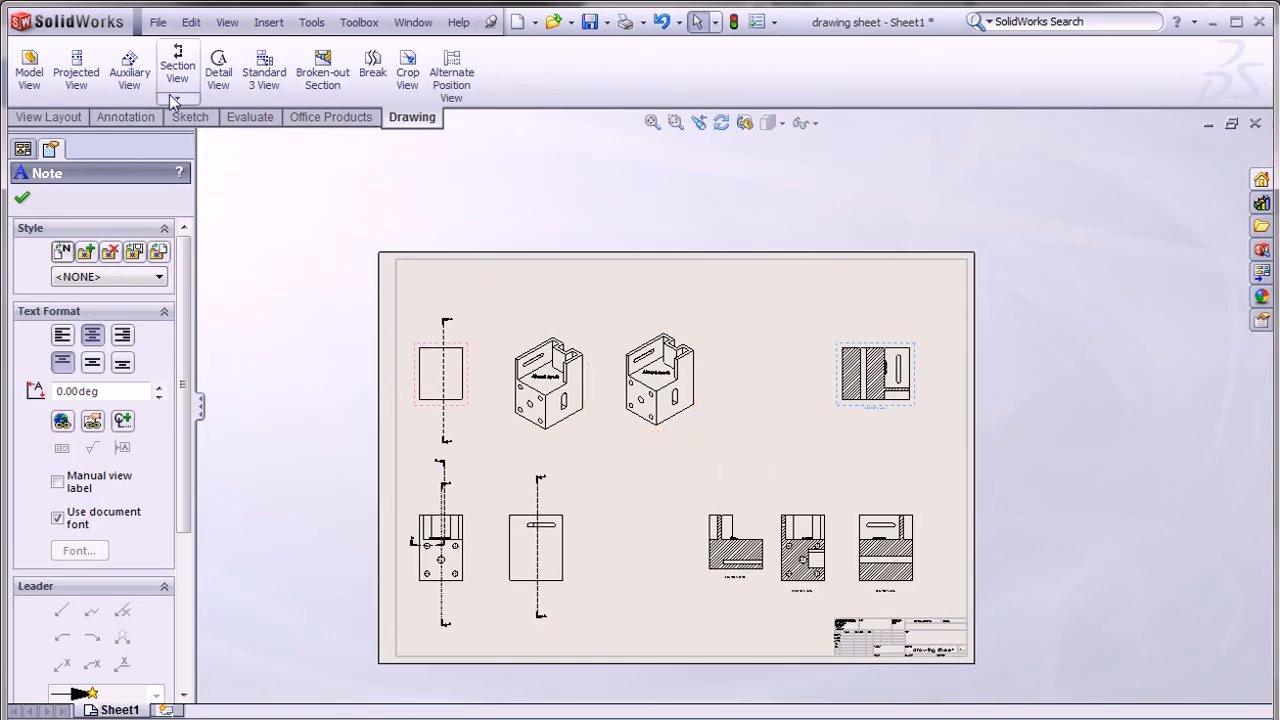
# Create a circular detail view of the raised name text on the first isometric view and place it above section A-A.
pyautogui.click(220, 78)
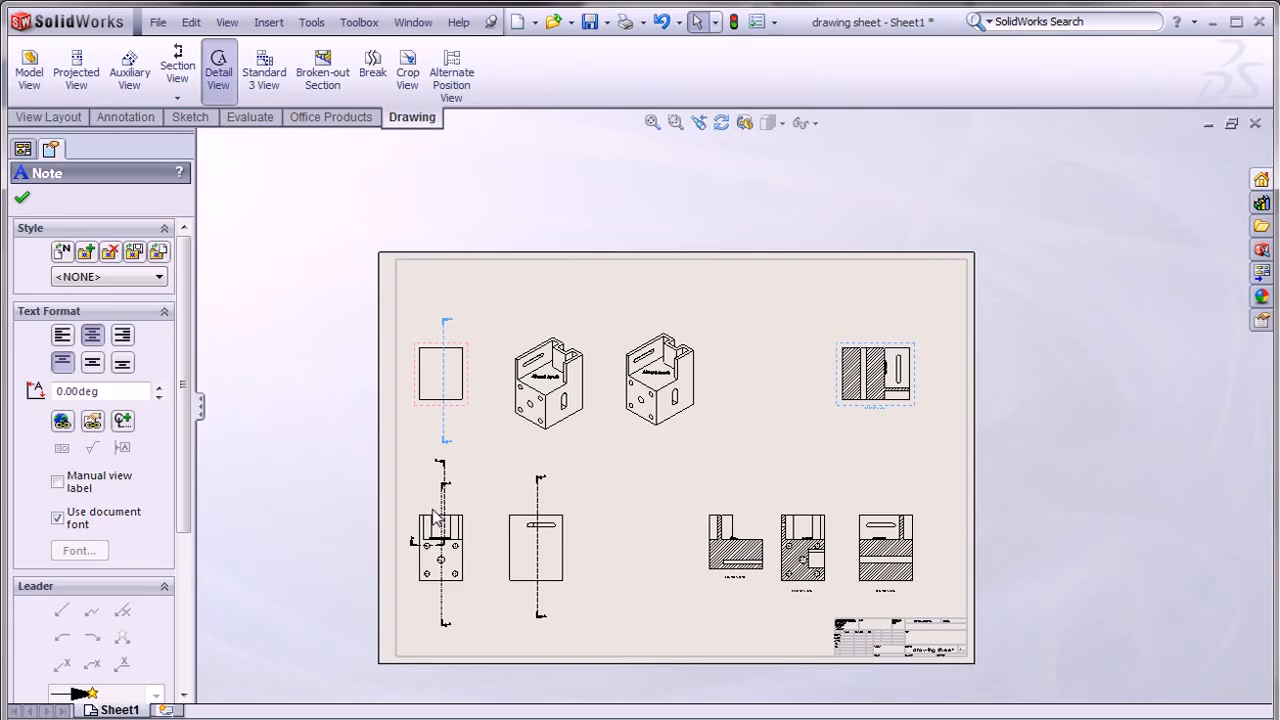
pyautogui.scroll(2, 480, 571)
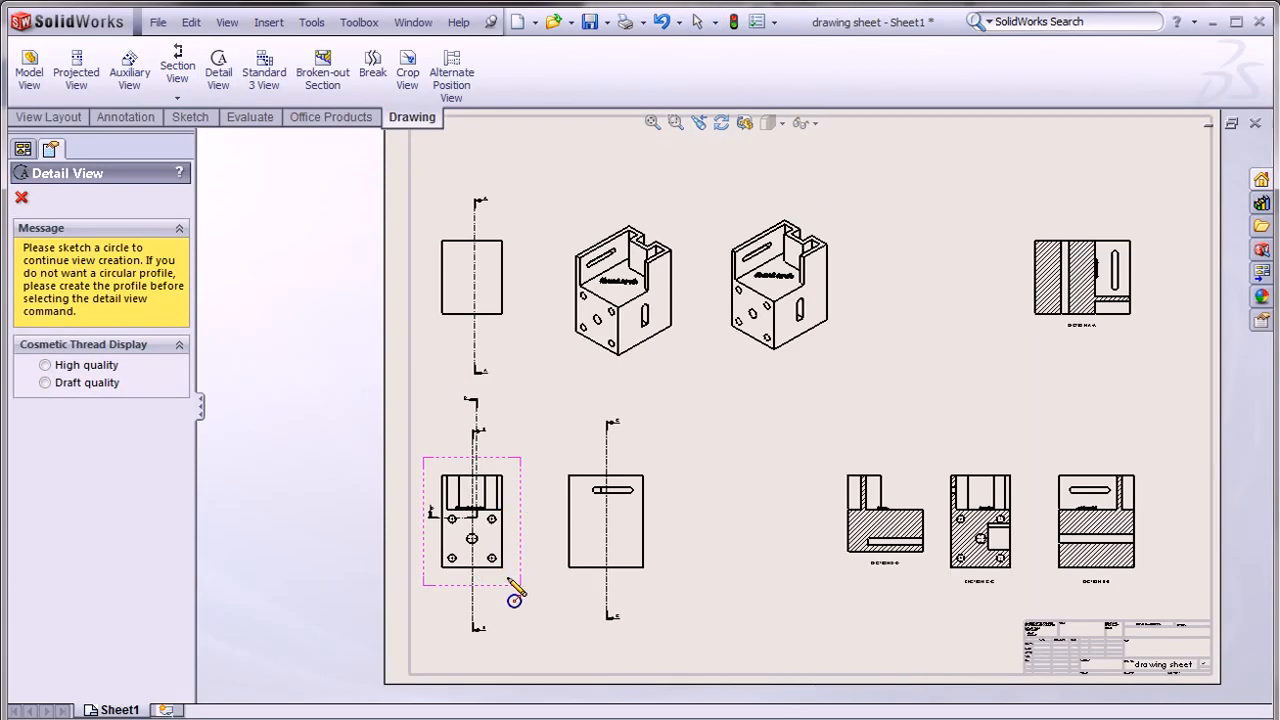
pyautogui.scroll(2, 493, 525)
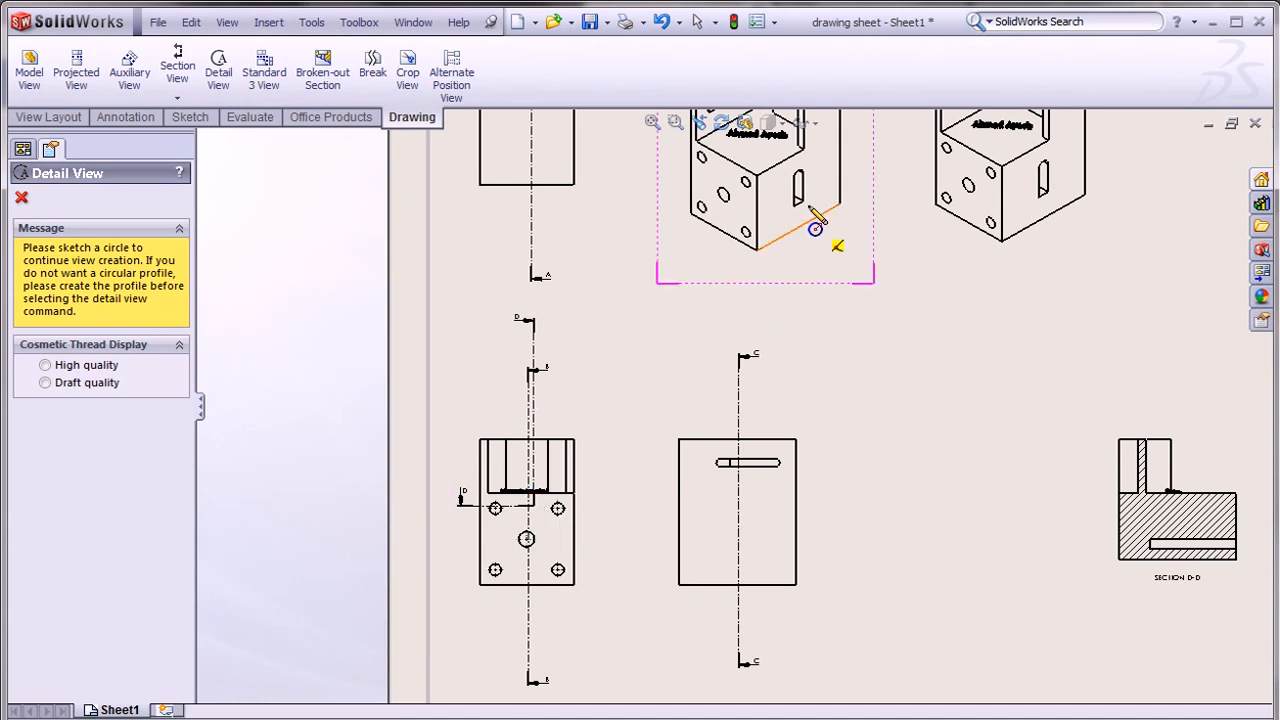
pyautogui.scroll(-2, 772, 222)
pyautogui.scroll(5, 772, 222)
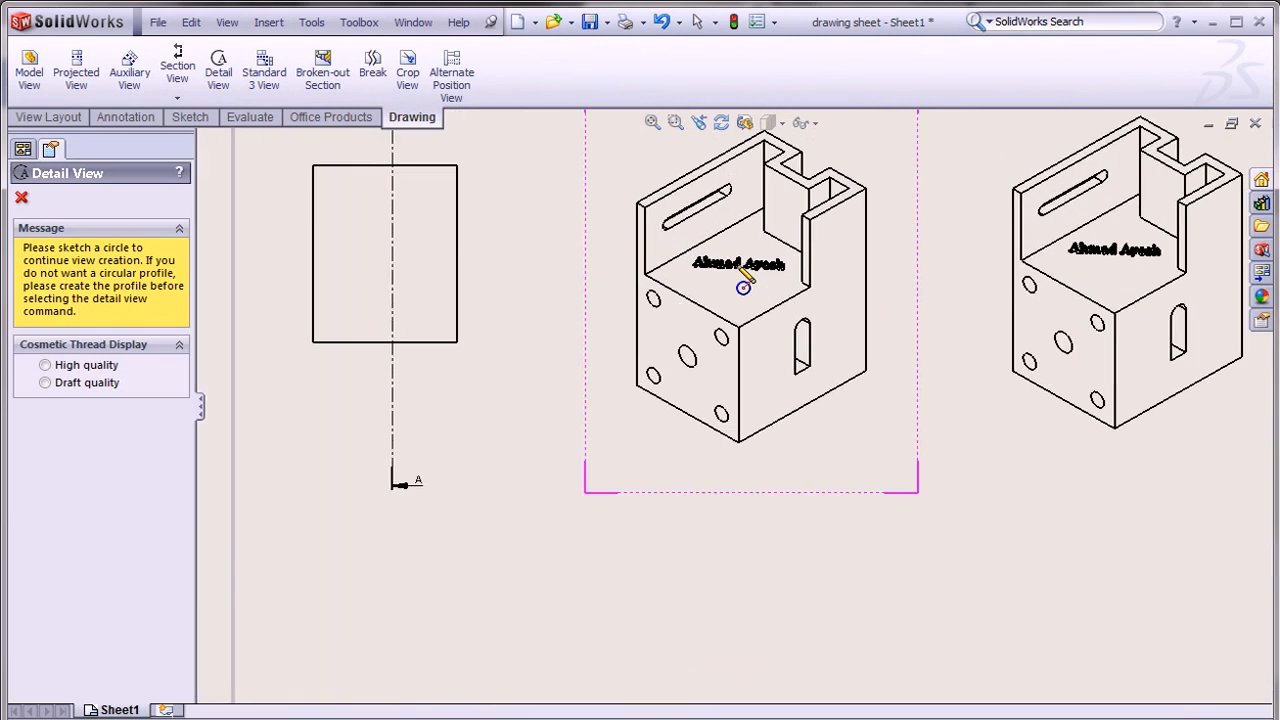
pyautogui.scroll(2, 740, 285)
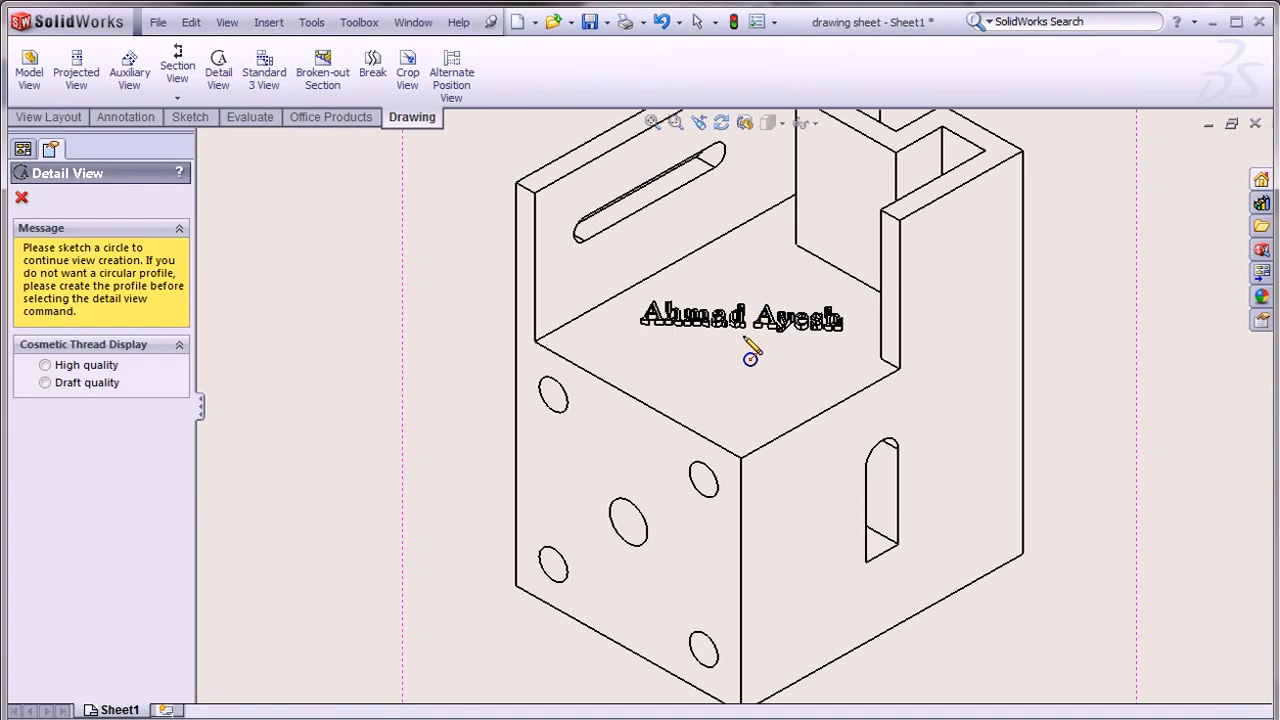
pyautogui.click(737, 322)
pyautogui.click(866, 380)
pyautogui.scroll(-8, 860, 372)
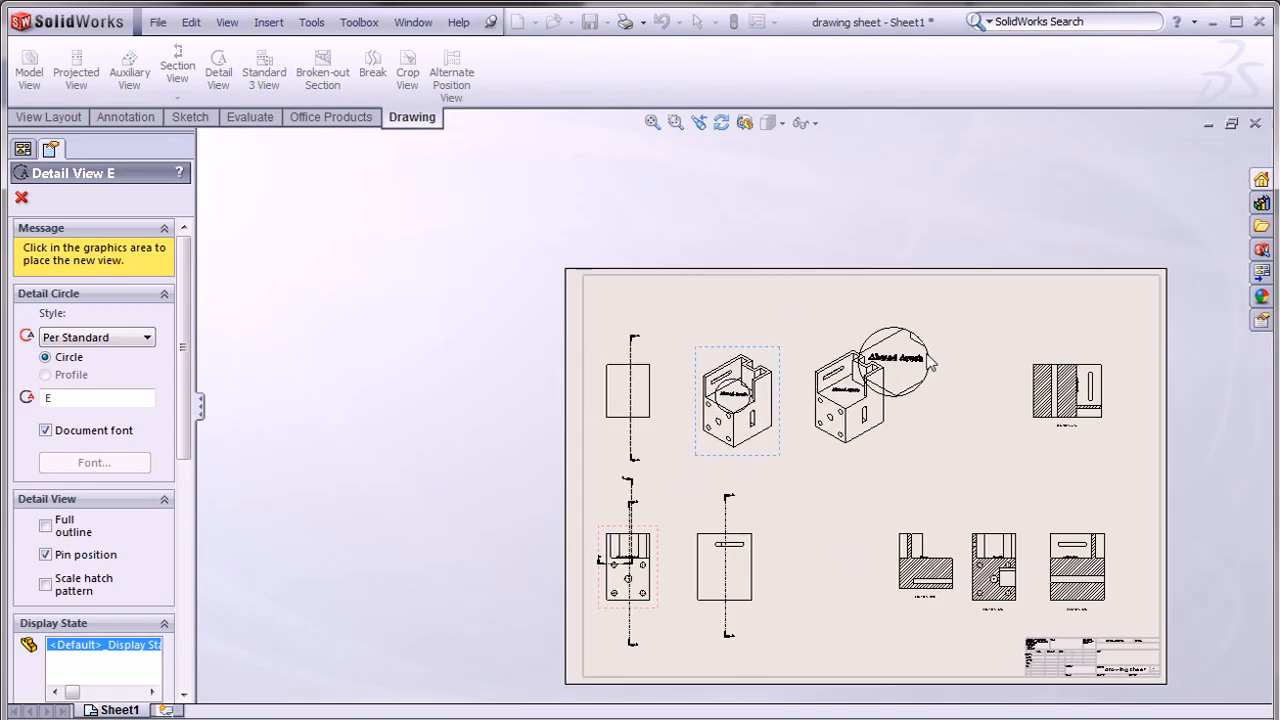
pyautogui.scroll(2, 930, 365)
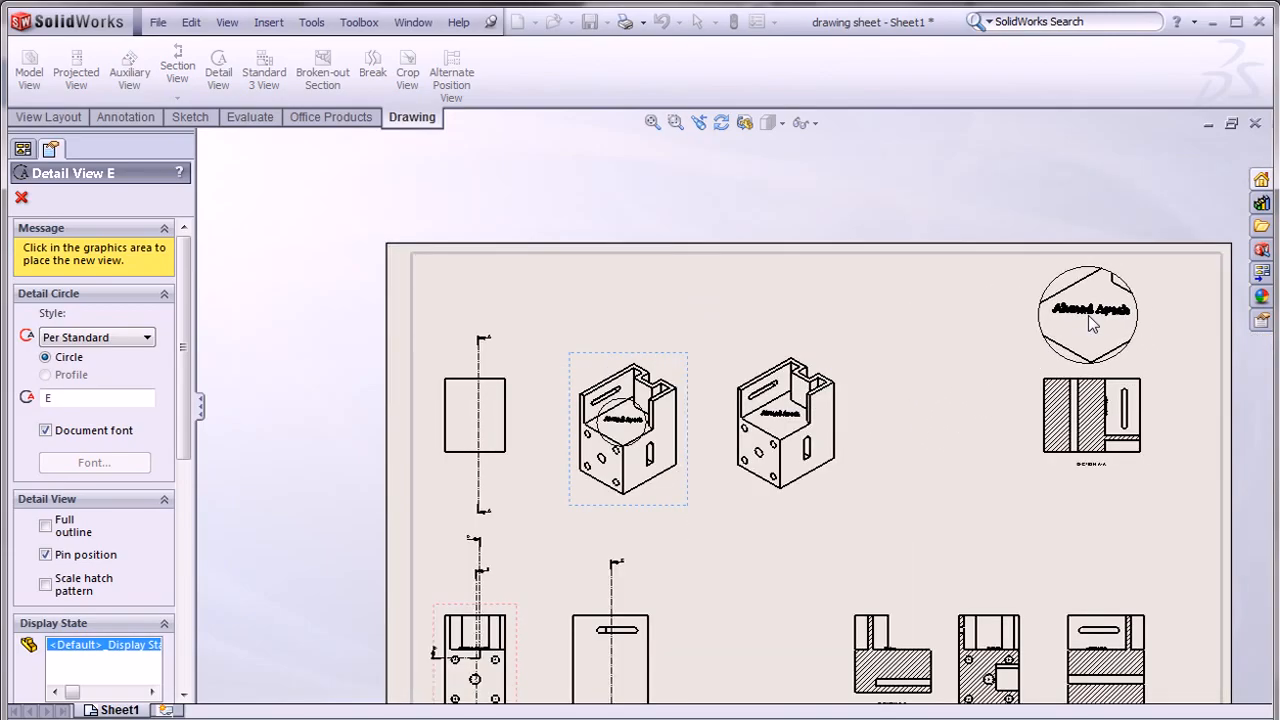
pyautogui.click(1090, 322)
# Move the detail view down between the second isometric view and section A-A.
pyautogui.scroll(5, 1054, 334)
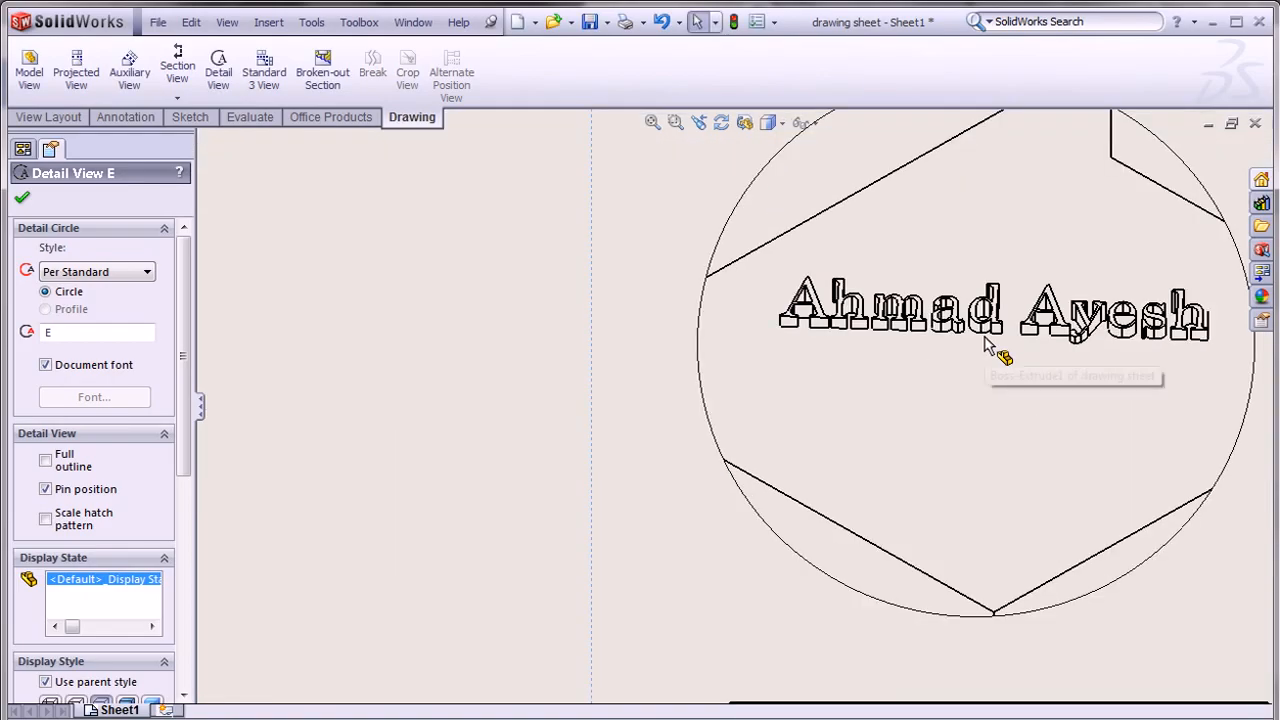
pyautogui.scroll(2, 950, 410)
pyautogui.scroll(-6, 918, 440)
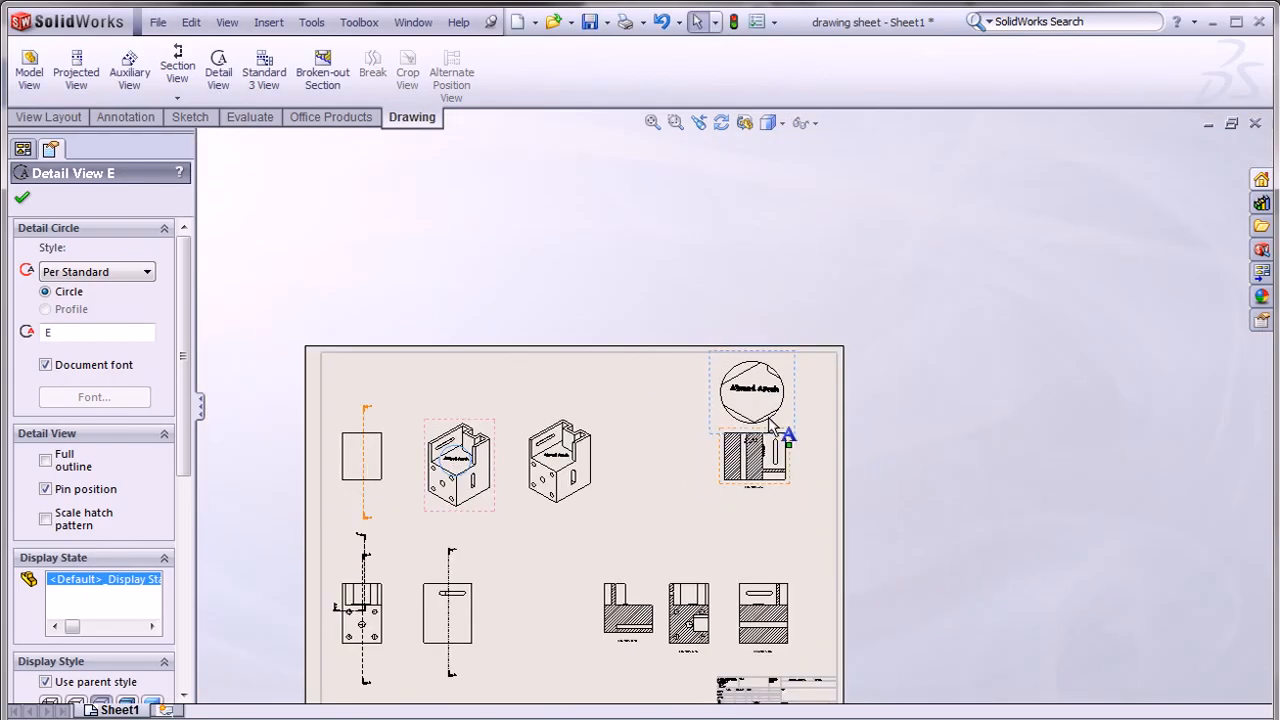
pyautogui.click(796, 370)
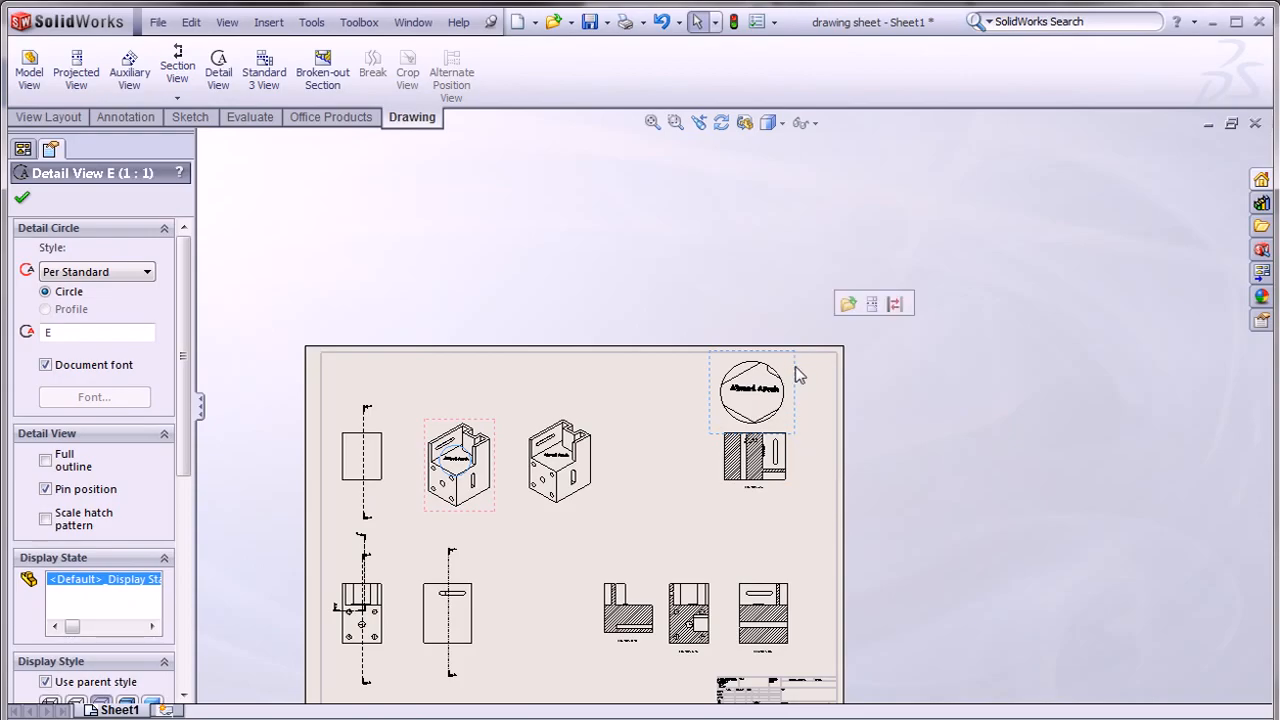
pyautogui.click(22, 198)
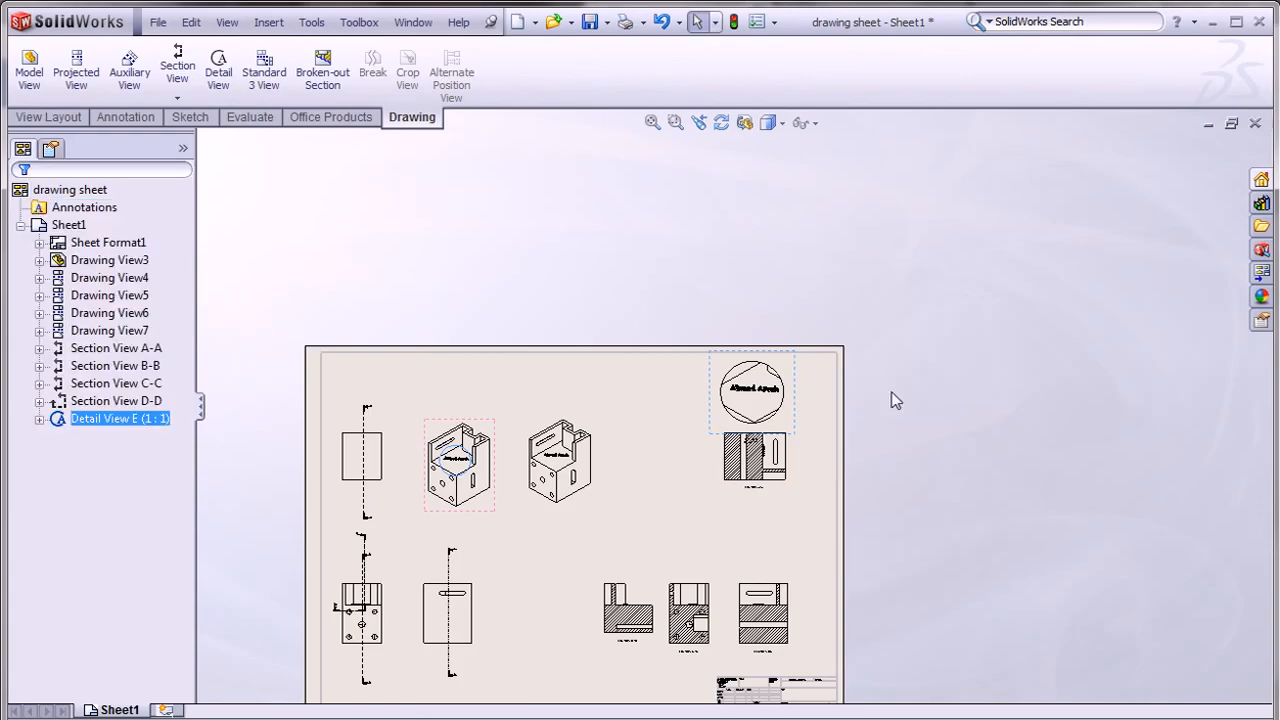
pyautogui.moveTo(793, 378); pyautogui.dragTo(706, 437)
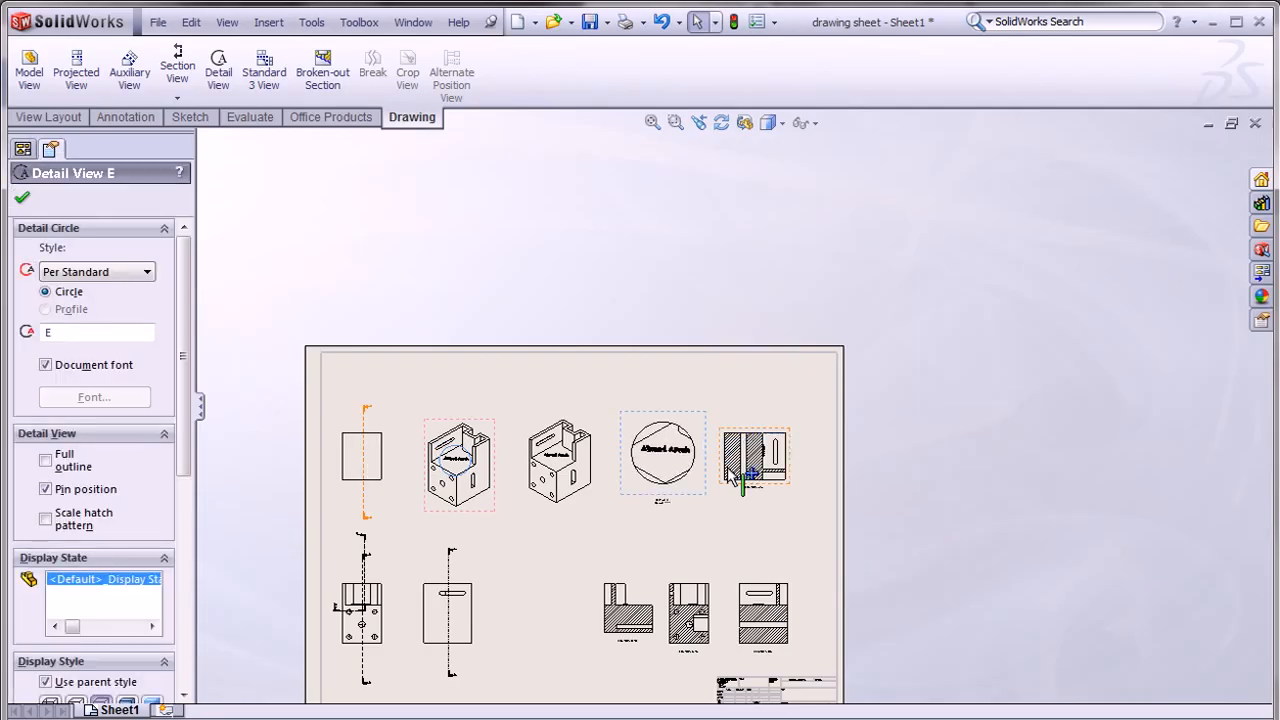
# Create a broken-out section across the lower part of the top view, bounded by a closed spline.
pyautogui.click(322, 72)
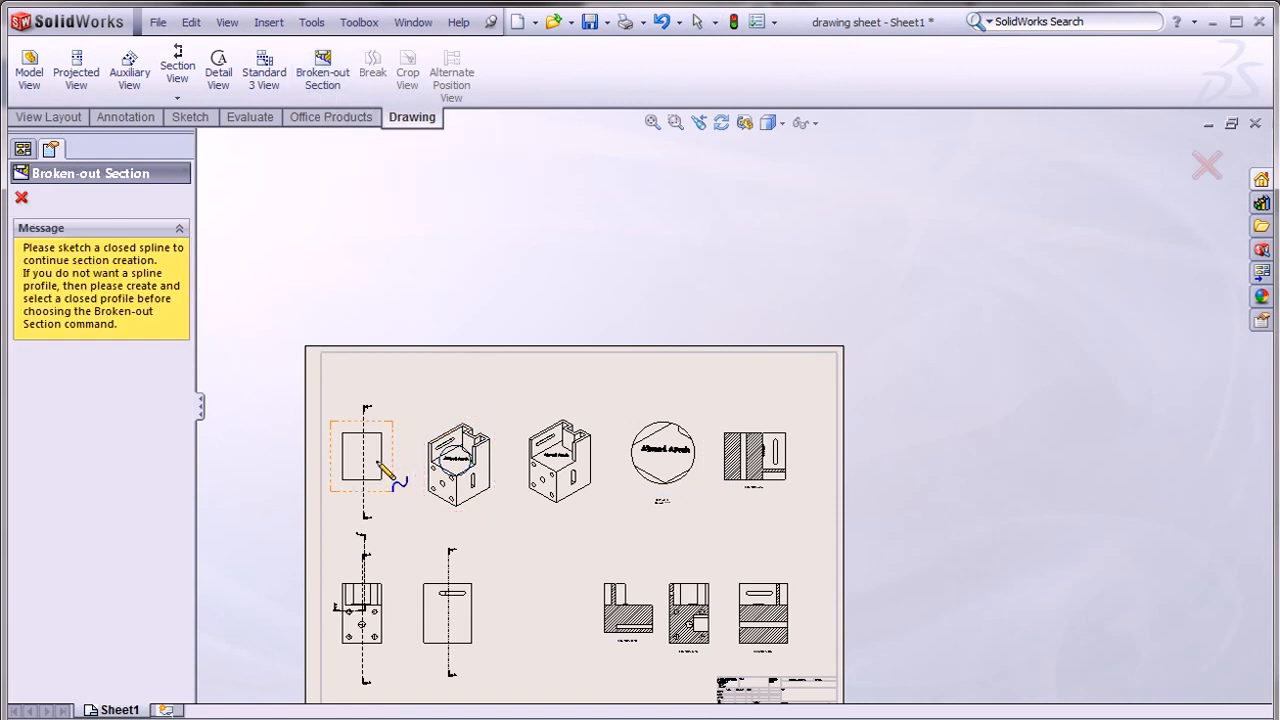
pyautogui.scroll(-3, 388, 474)
pyautogui.scroll(-4, 440, 455)
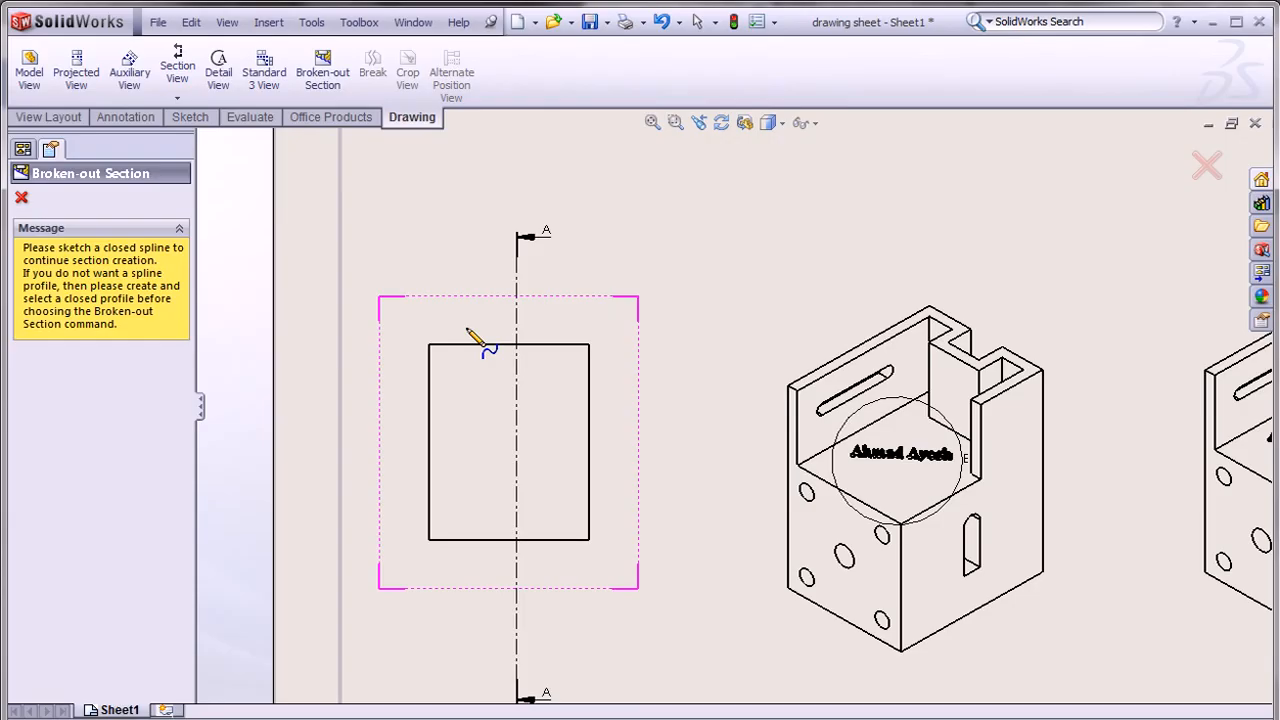
pyautogui.click(508, 344)
pyautogui.click(417, 459)
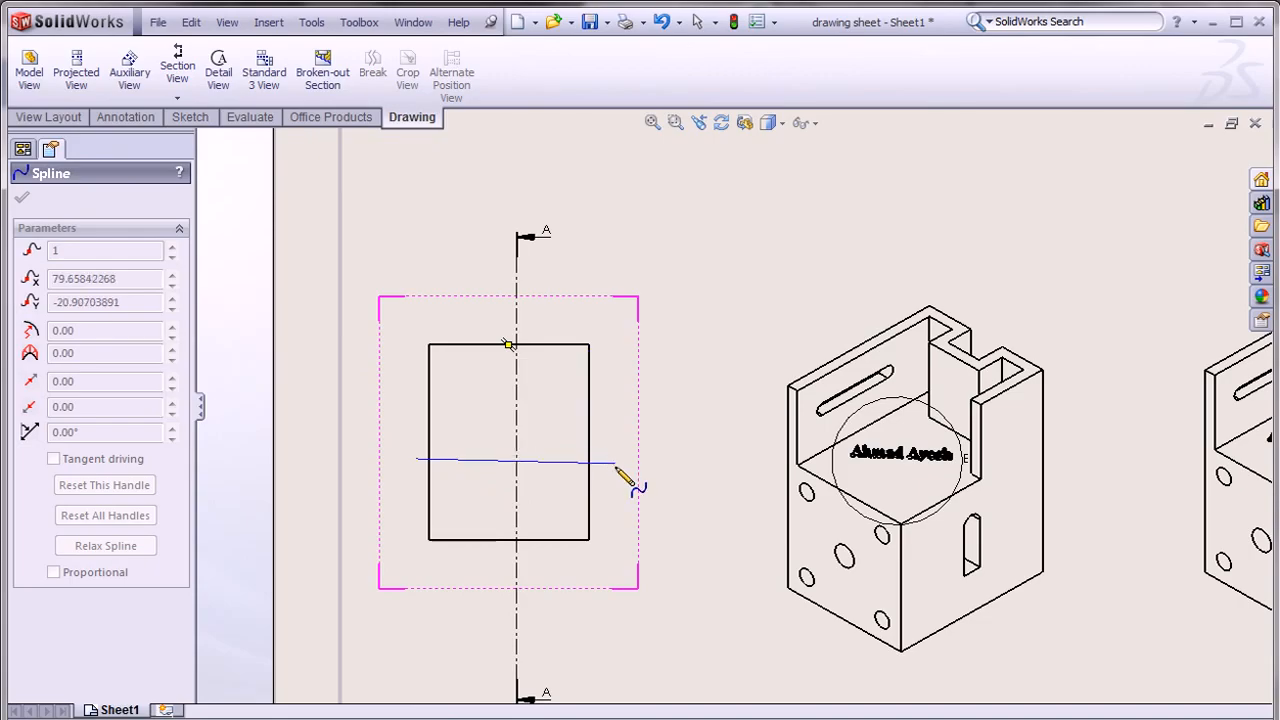
pyautogui.click(630, 505)
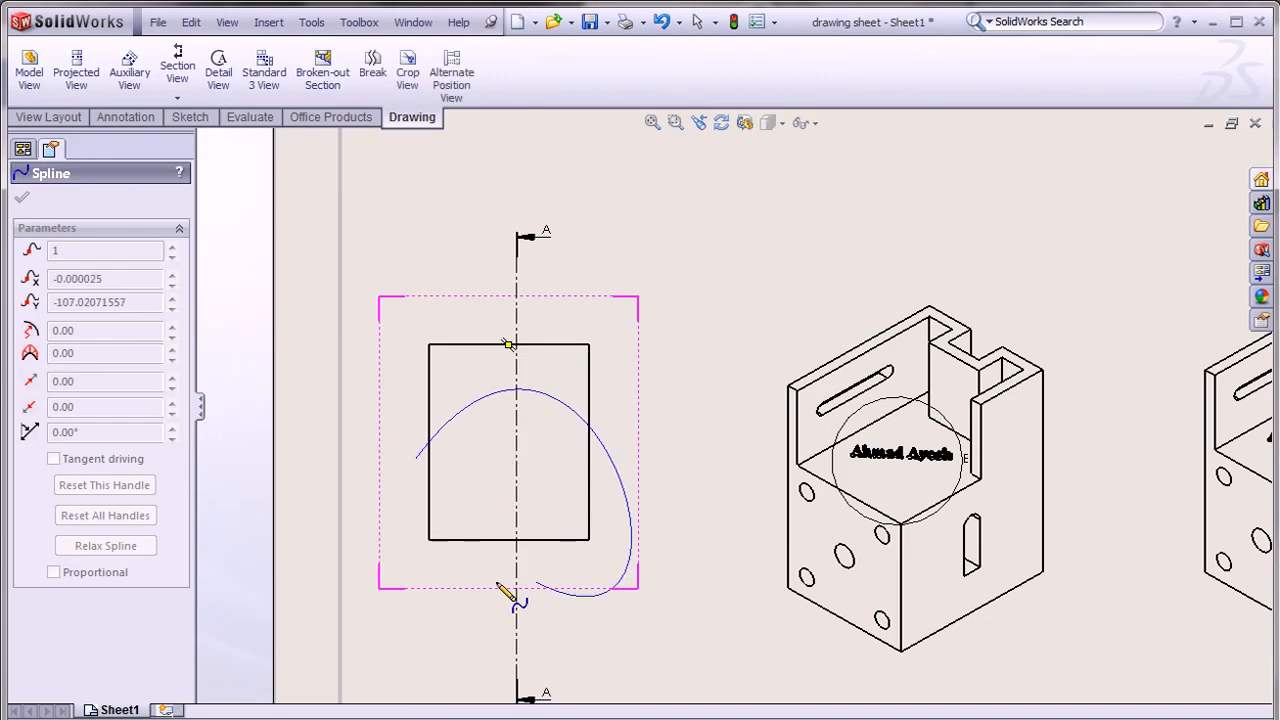
pyautogui.click(417, 459)
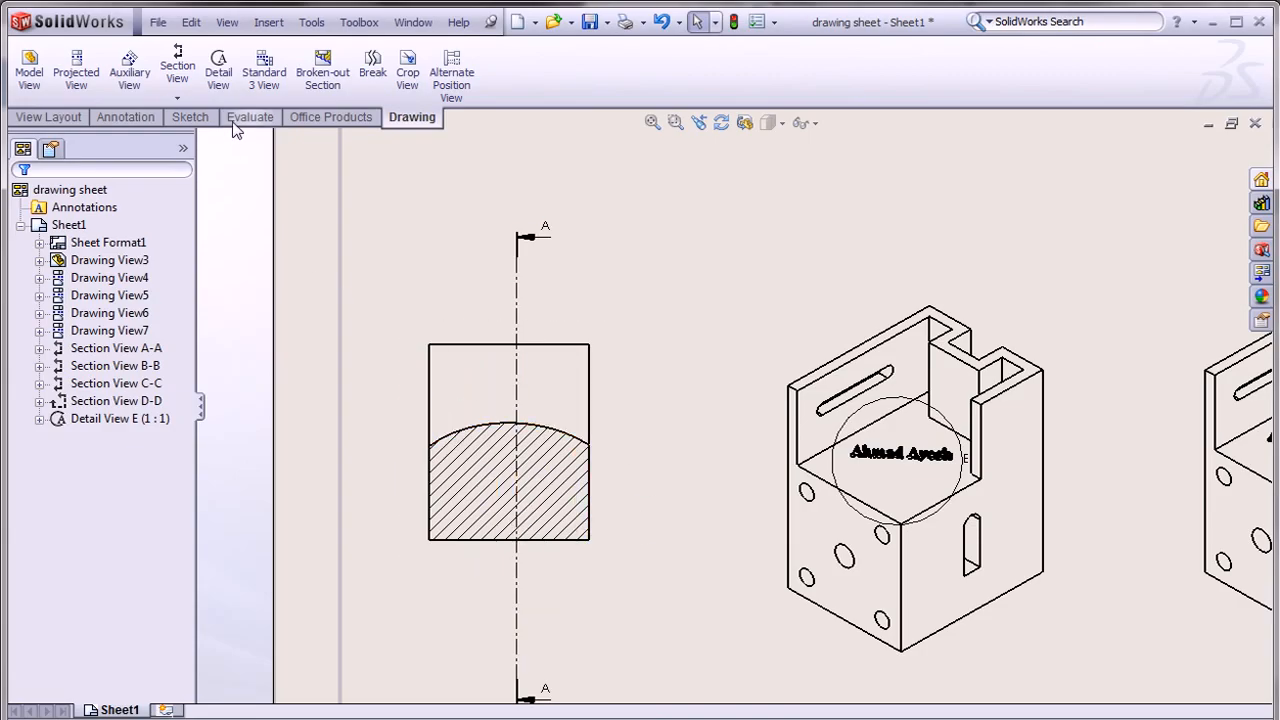
# Try to outline the upper part of the top view with a spline for a second broken-out section.
pyautogui.click(322, 70)
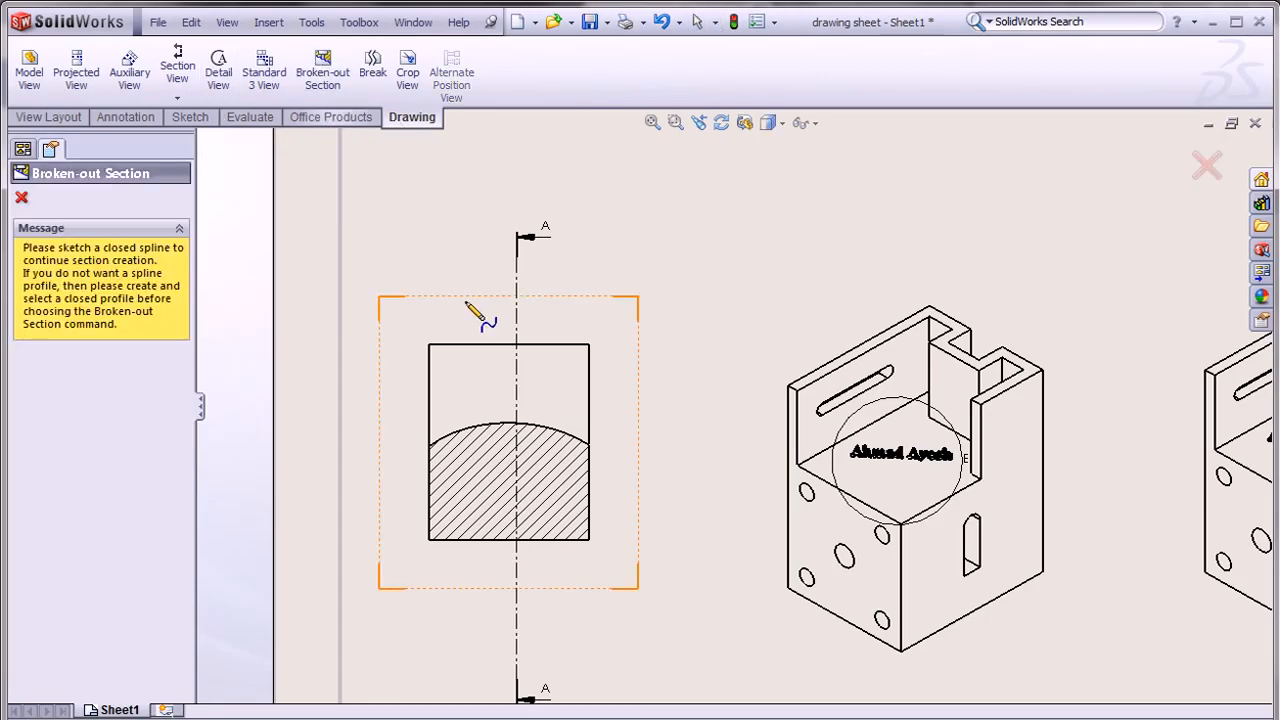
pyautogui.click(413, 402)
pyautogui.click(641, 414)
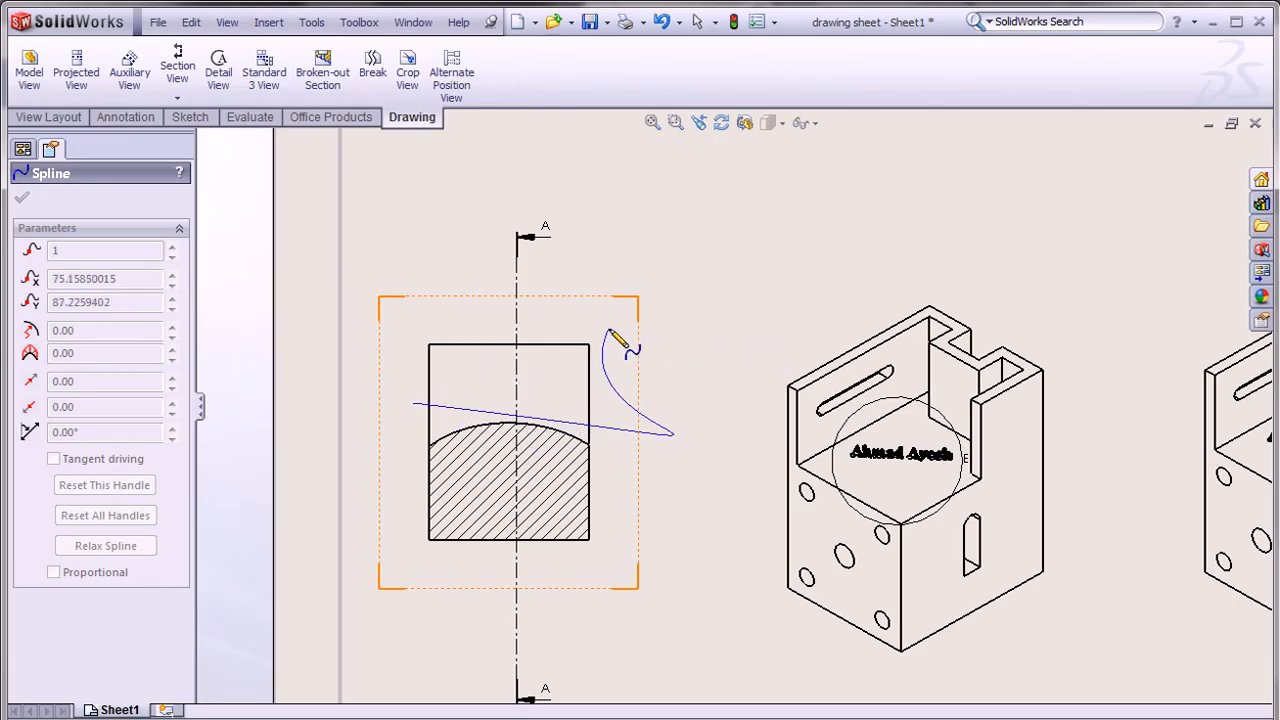
pyautogui.doubleClick(626, 399)
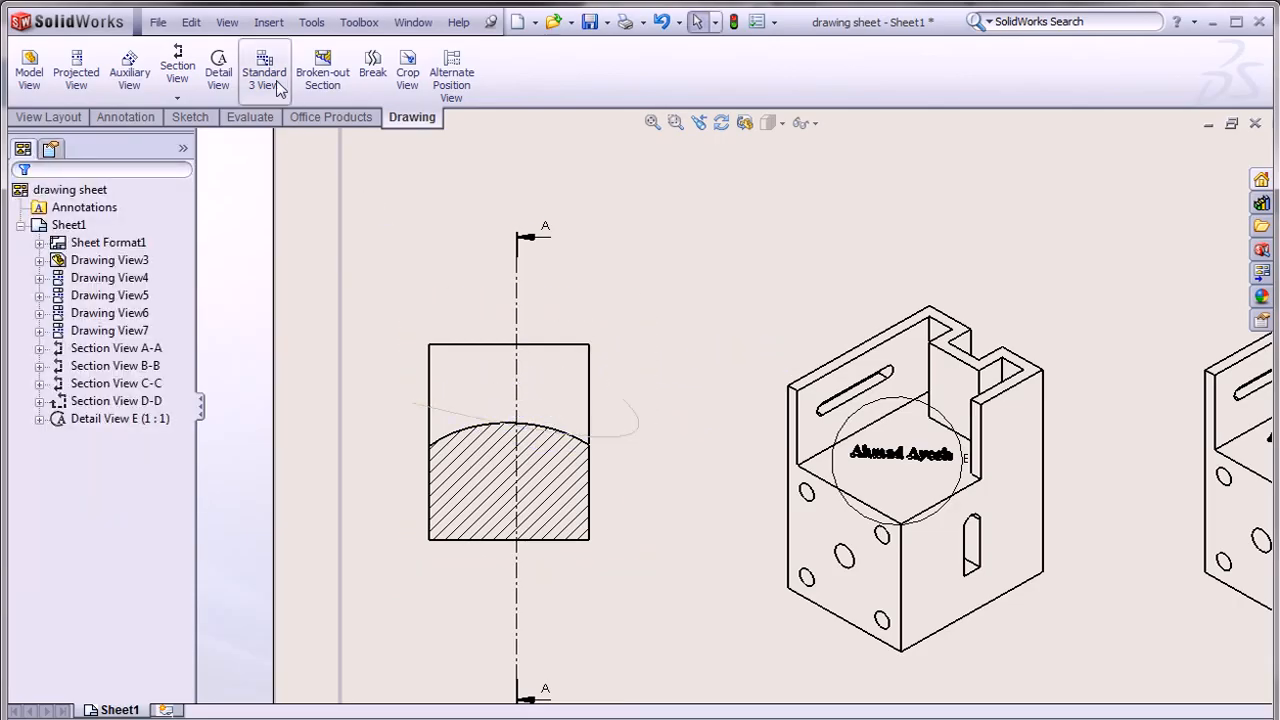
# Delete the leftover open spline from the top view.
pyautogui.click(322, 68)
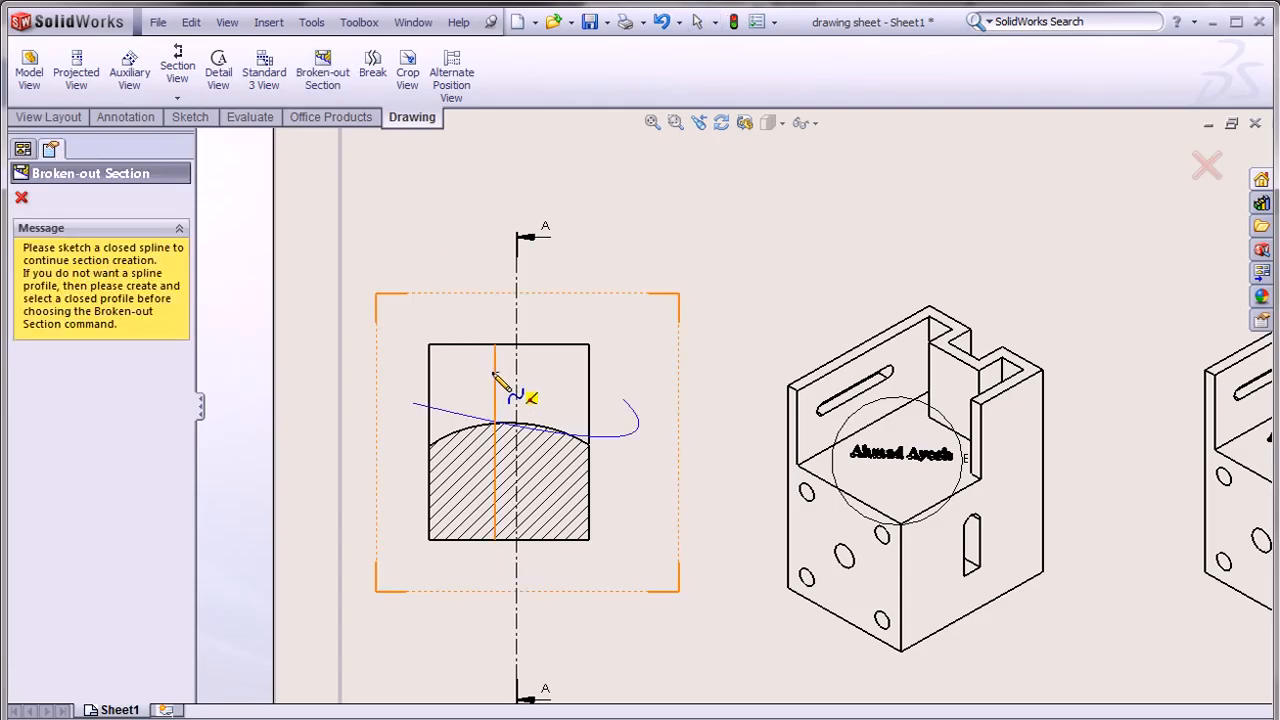
pyautogui.press('Escape')
pyautogui.click(630, 437)
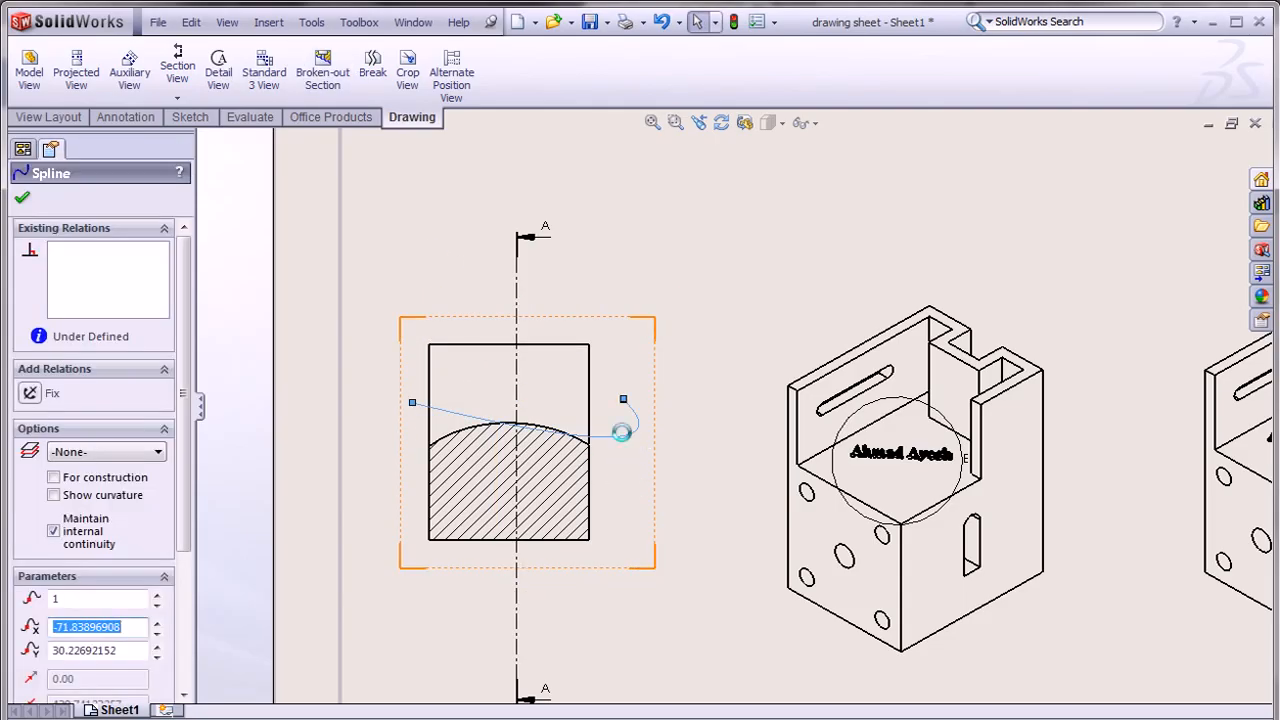
pyautogui.press('Delete')
# Create a broken-out section at the top view's upper-left corner, bounded by a closed spline, with a 10 mm depth.
pyautogui.click(324, 64)
pyautogui.click(408, 385)
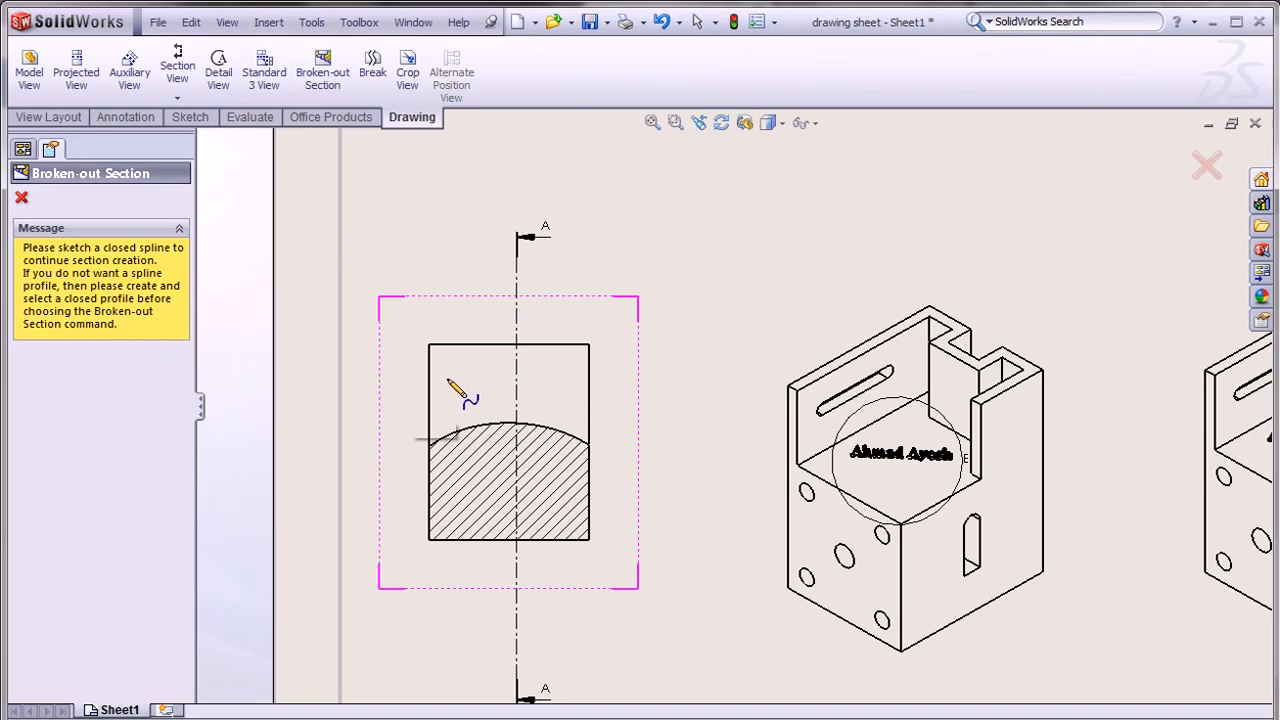
pyautogui.click(478, 398)
pyautogui.click(493, 355)
pyautogui.click(455, 303)
pyautogui.click(399, 329)
pyautogui.click(408, 385)
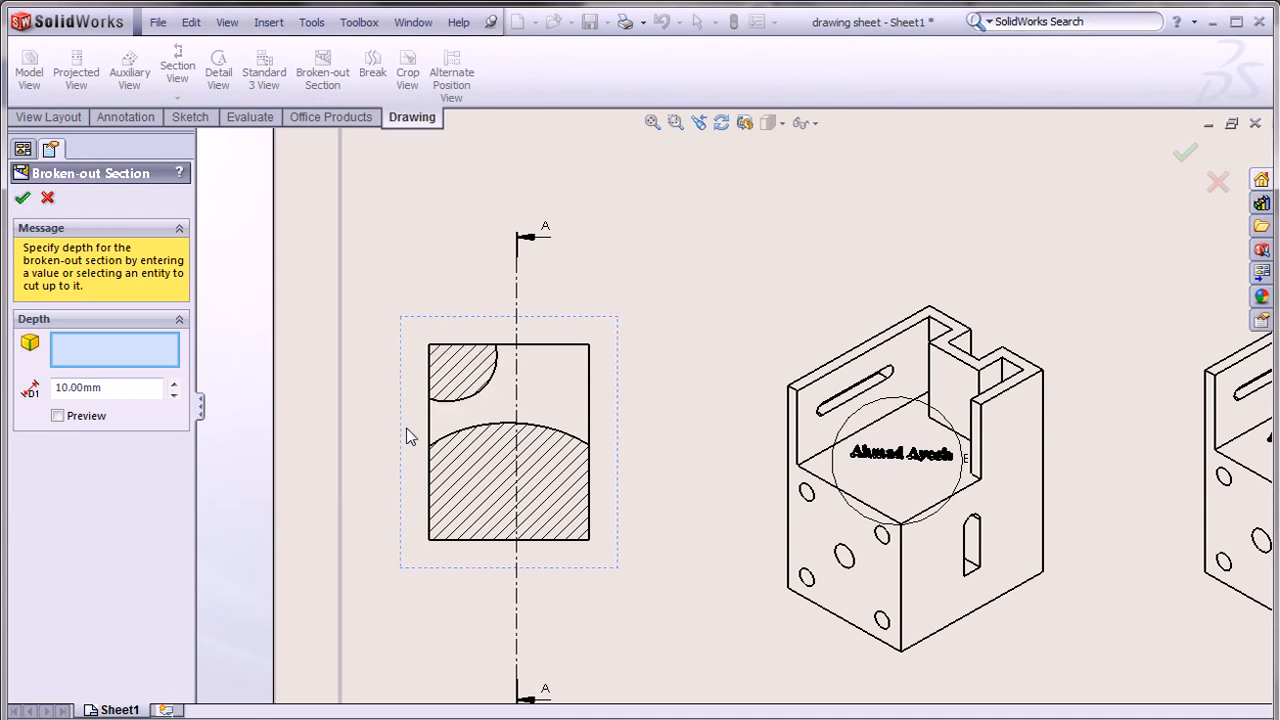
pyautogui.press('Return')
# Start a Break on the projected side view, preview both break directions and keep the vertical break lines.
pyautogui.press('alt')
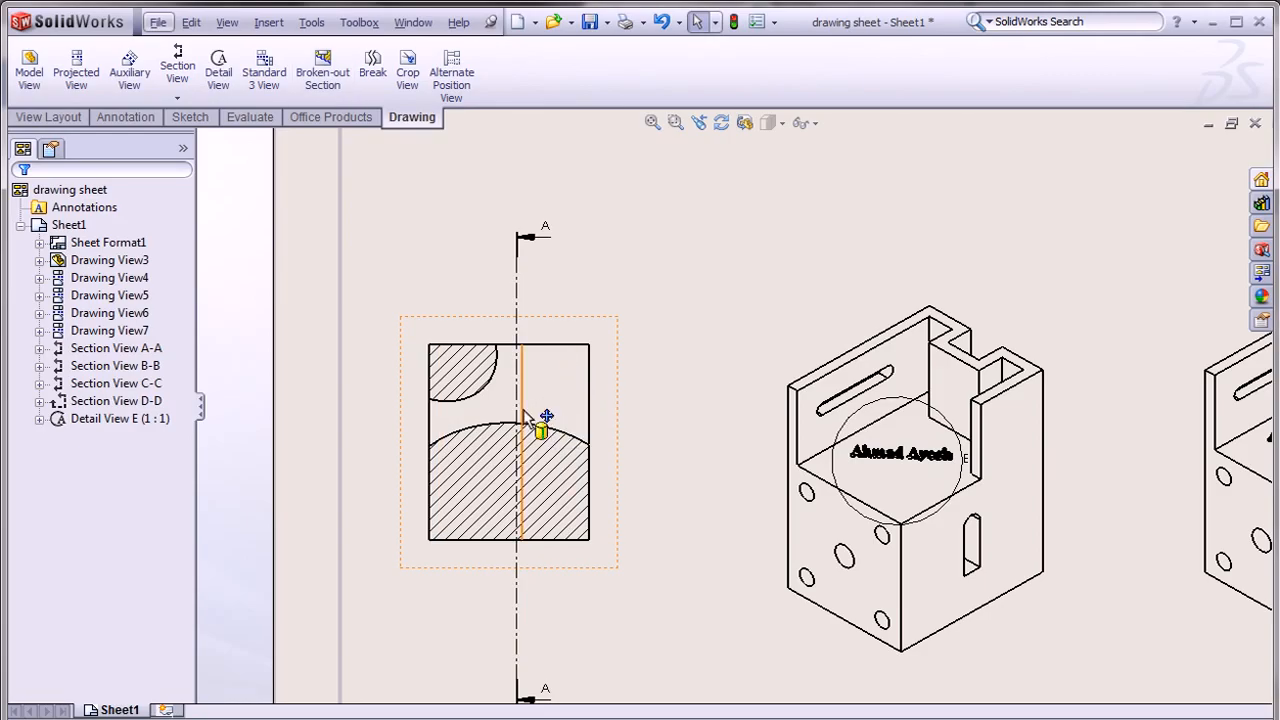
pyautogui.press('f')
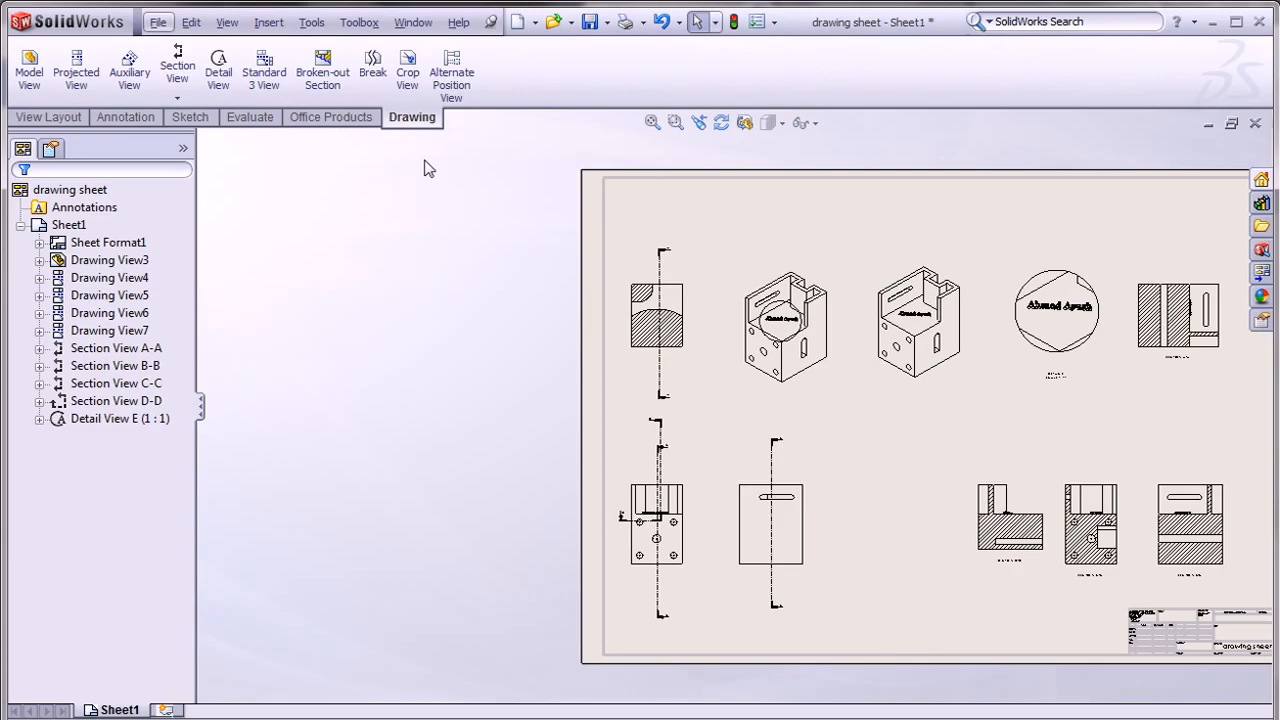
pyautogui.click(372, 68)
pyautogui.scroll(-5, 791, 535)
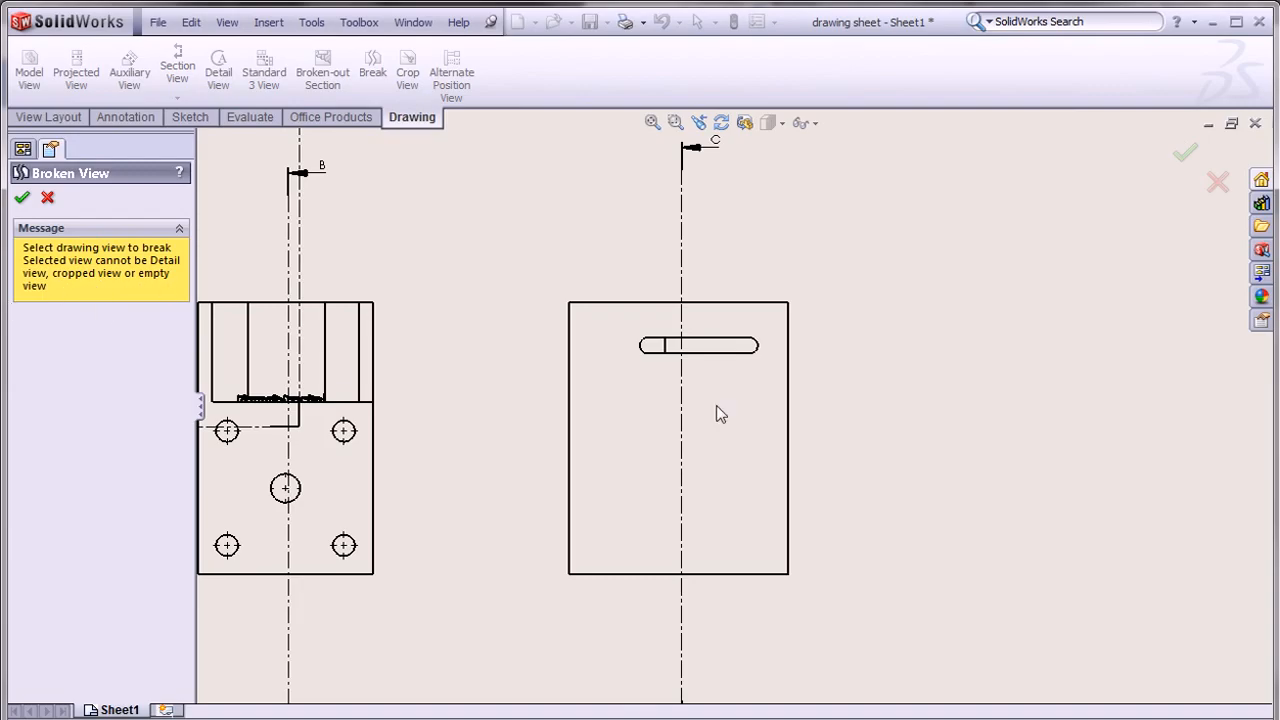
pyautogui.click(781, 438)
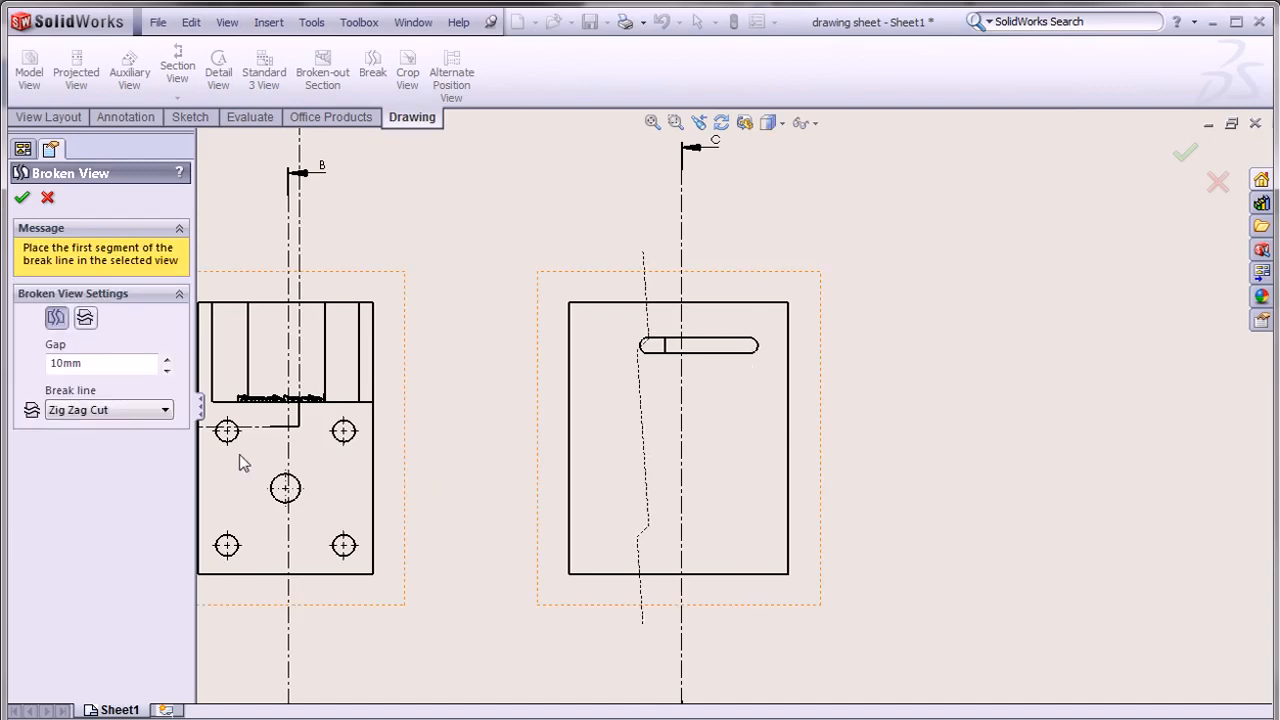
pyautogui.click(58, 322)
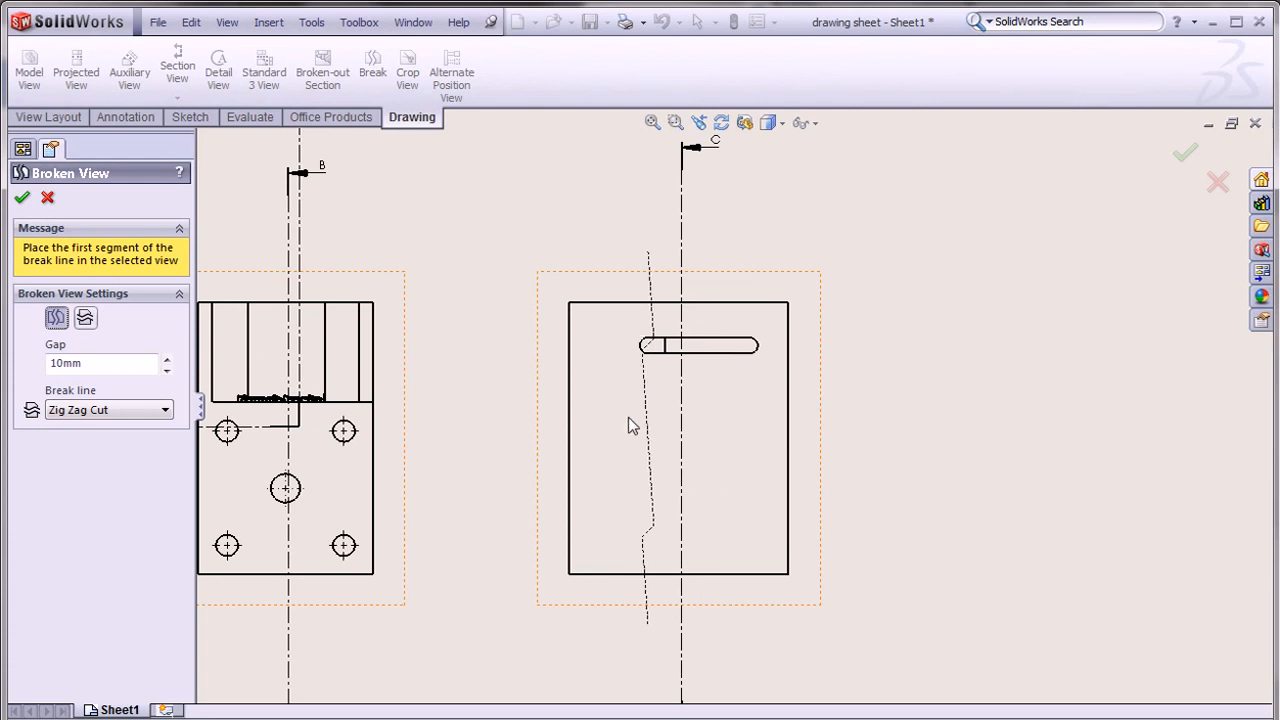
pyautogui.click(85, 317)
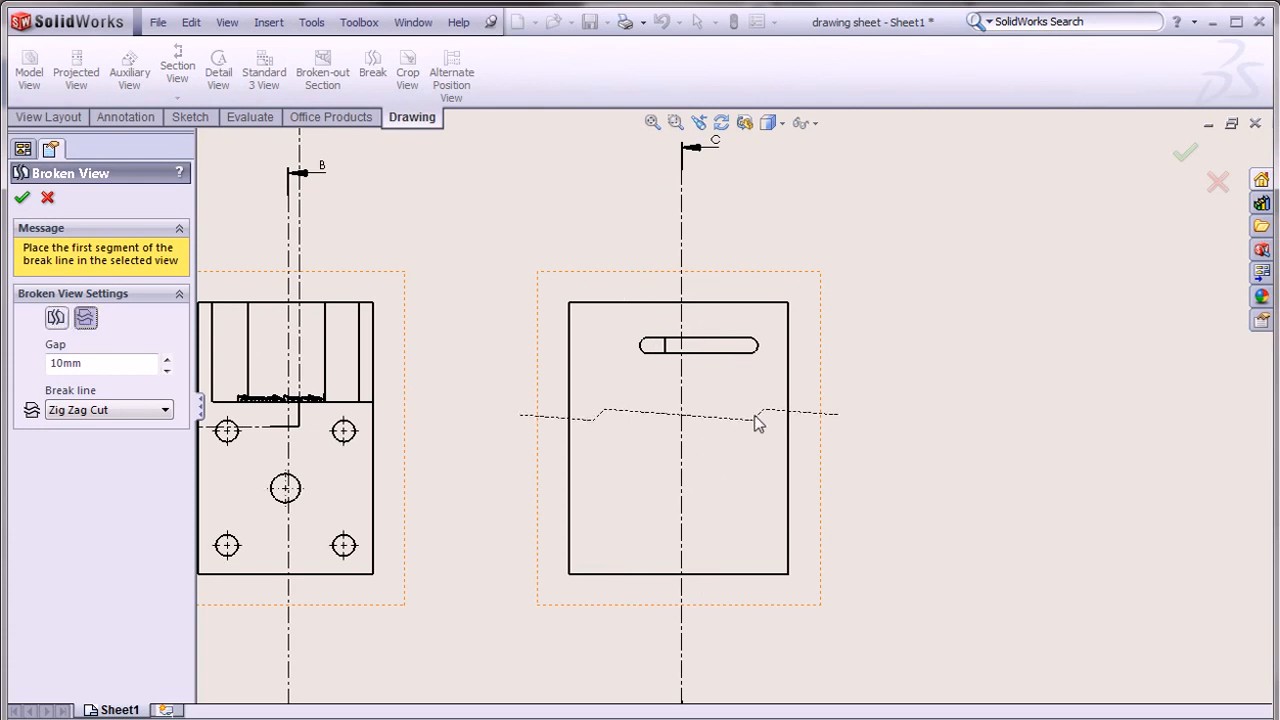
pyautogui.click(56, 318)
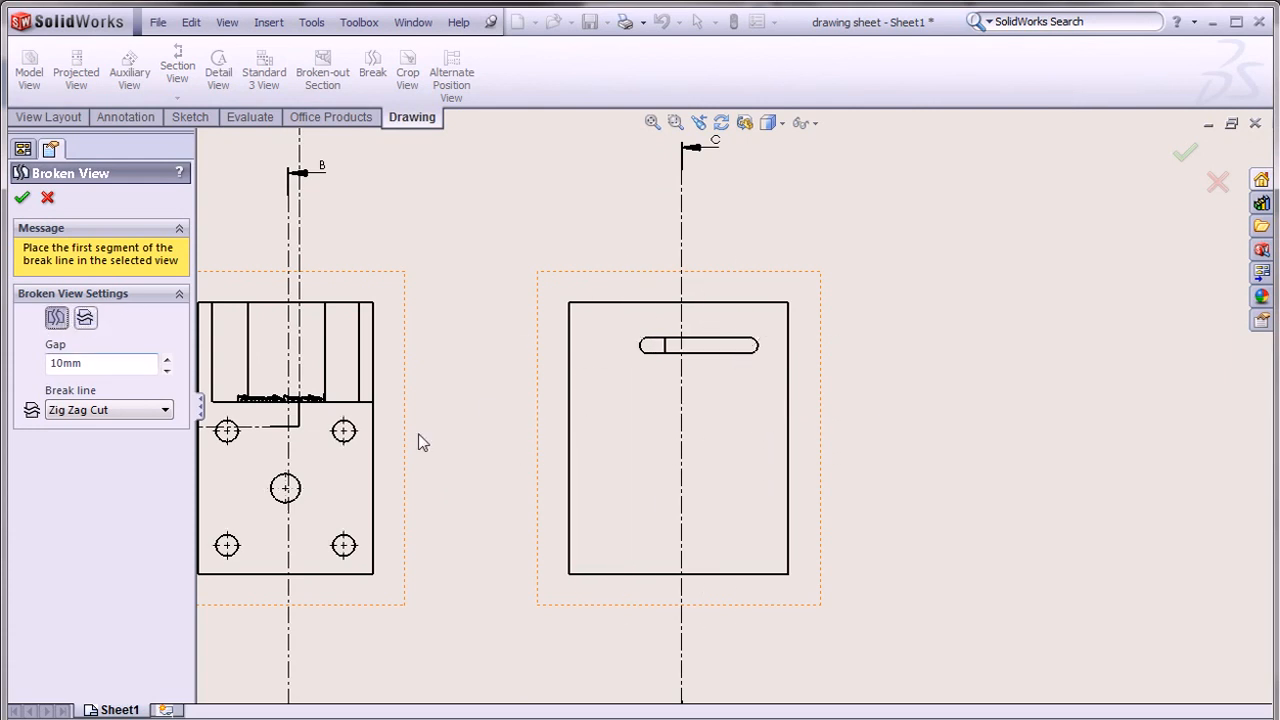
pyautogui.click(587, 434)
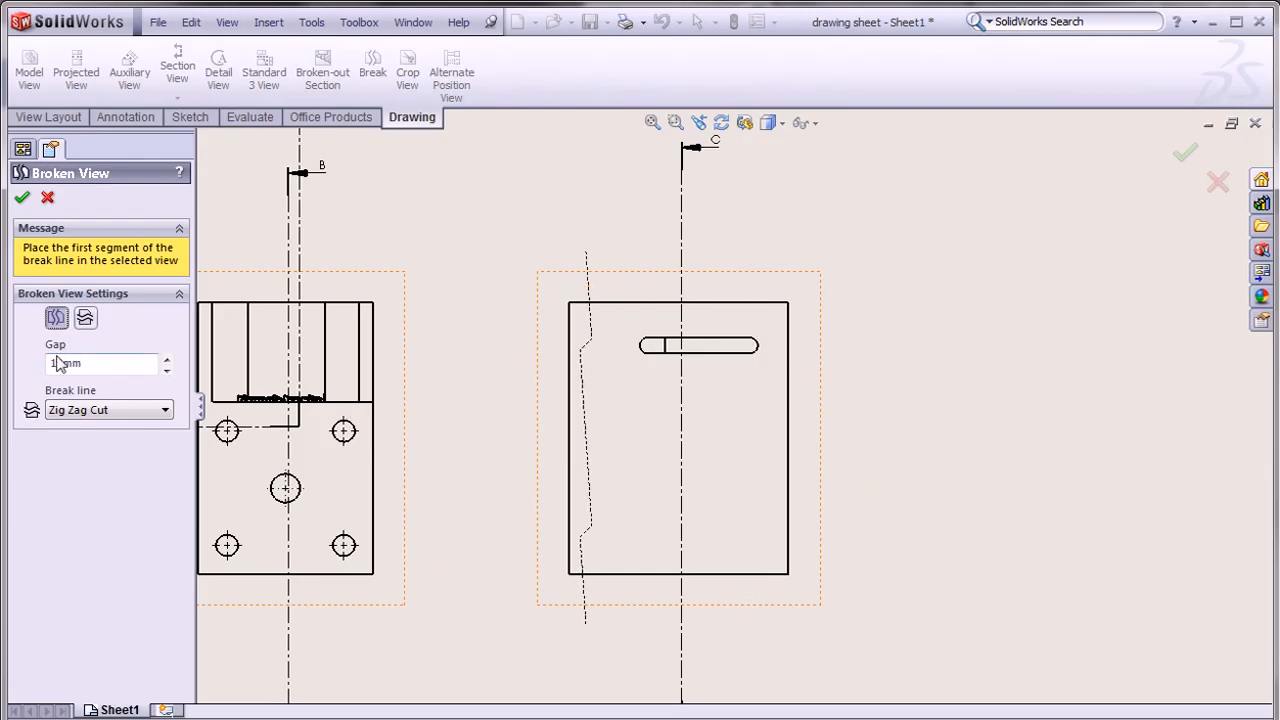
# Preview the Straight Cut, Curve Cut, Zig Zag Cut and Small Zig Zag Cut break line styles on the side view.
pyautogui.click(121, 412)
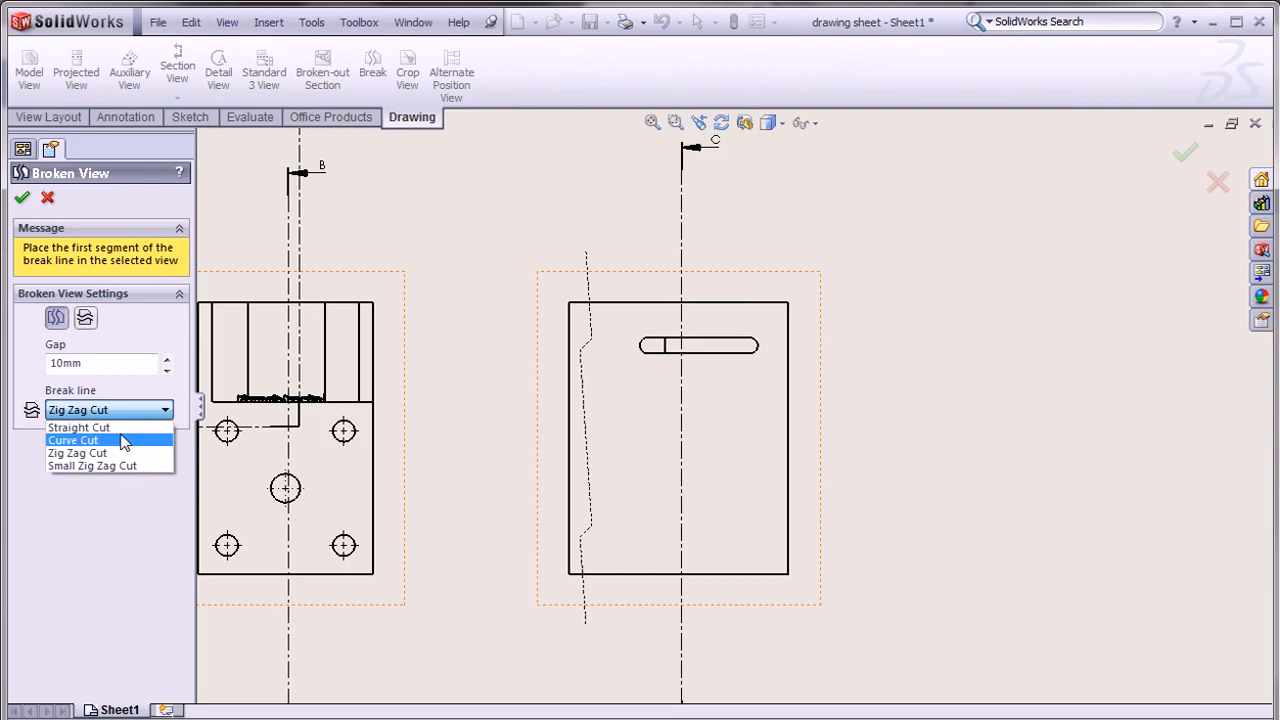
pyautogui.click(118, 427)
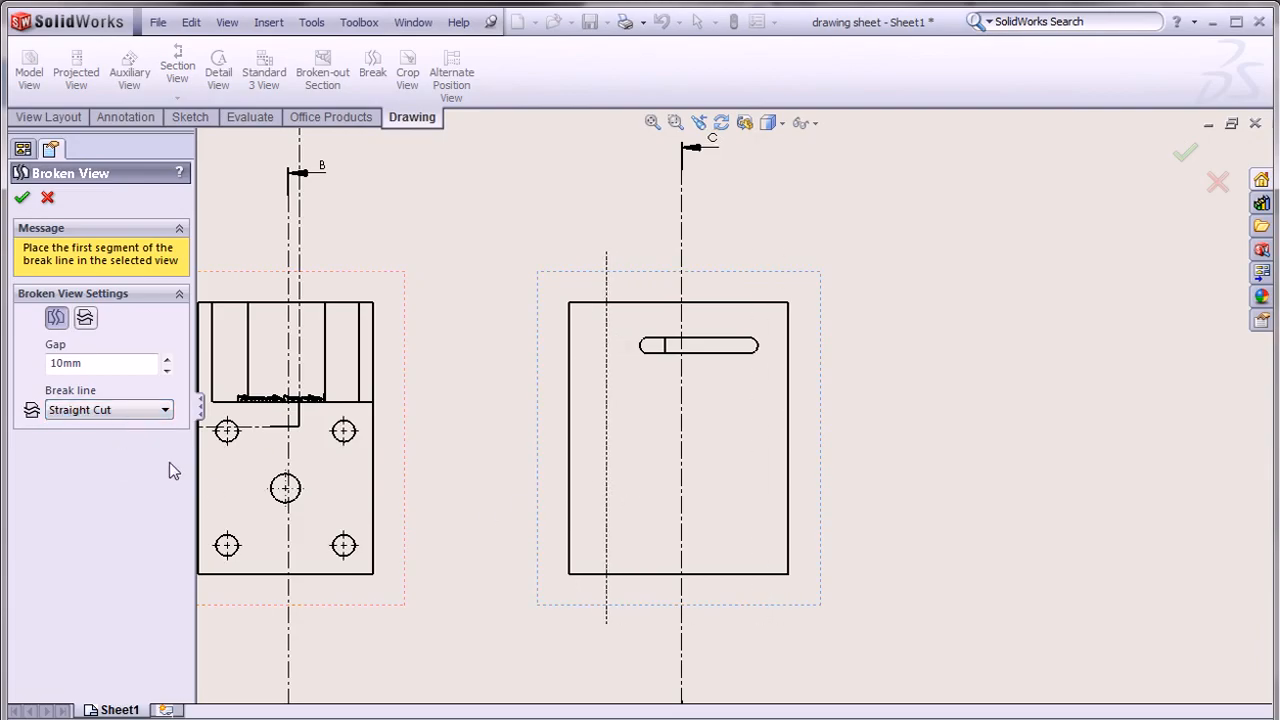
pyautogui.click(128, 418)
pyautogui.click(124, 441)
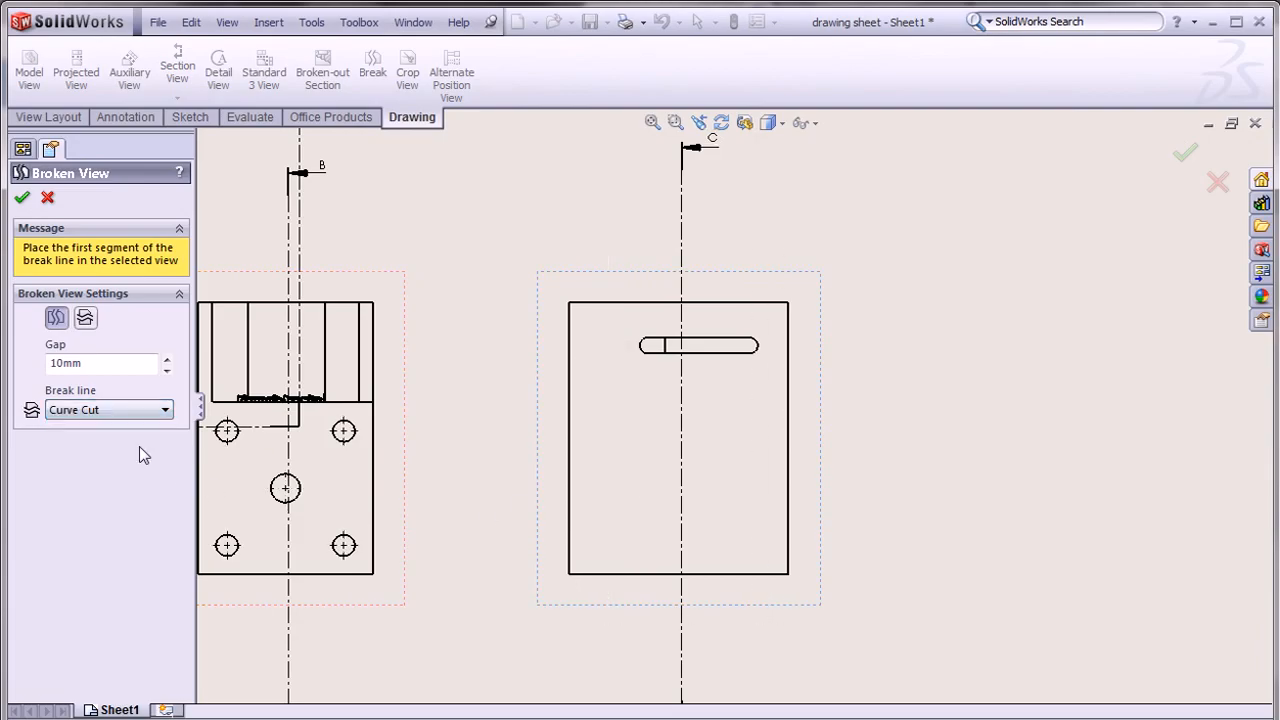
pyautogui.click(138, 414)
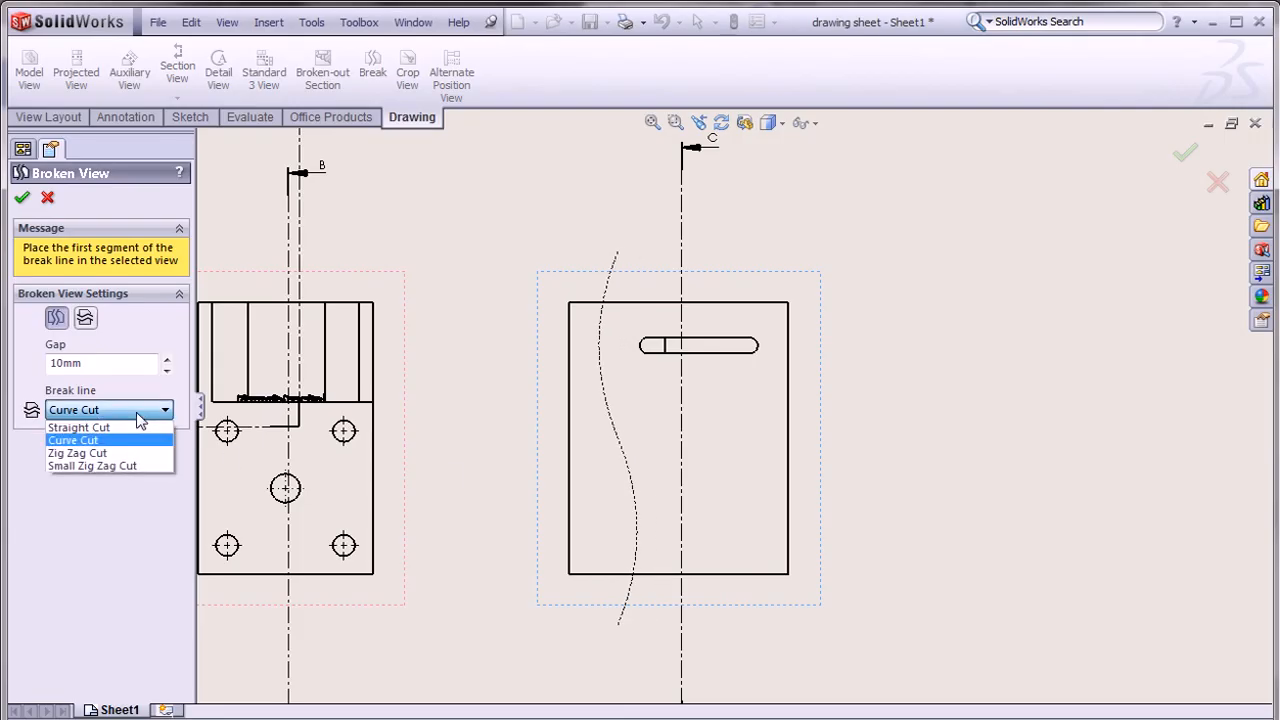
pyautogui.click(117, 455)
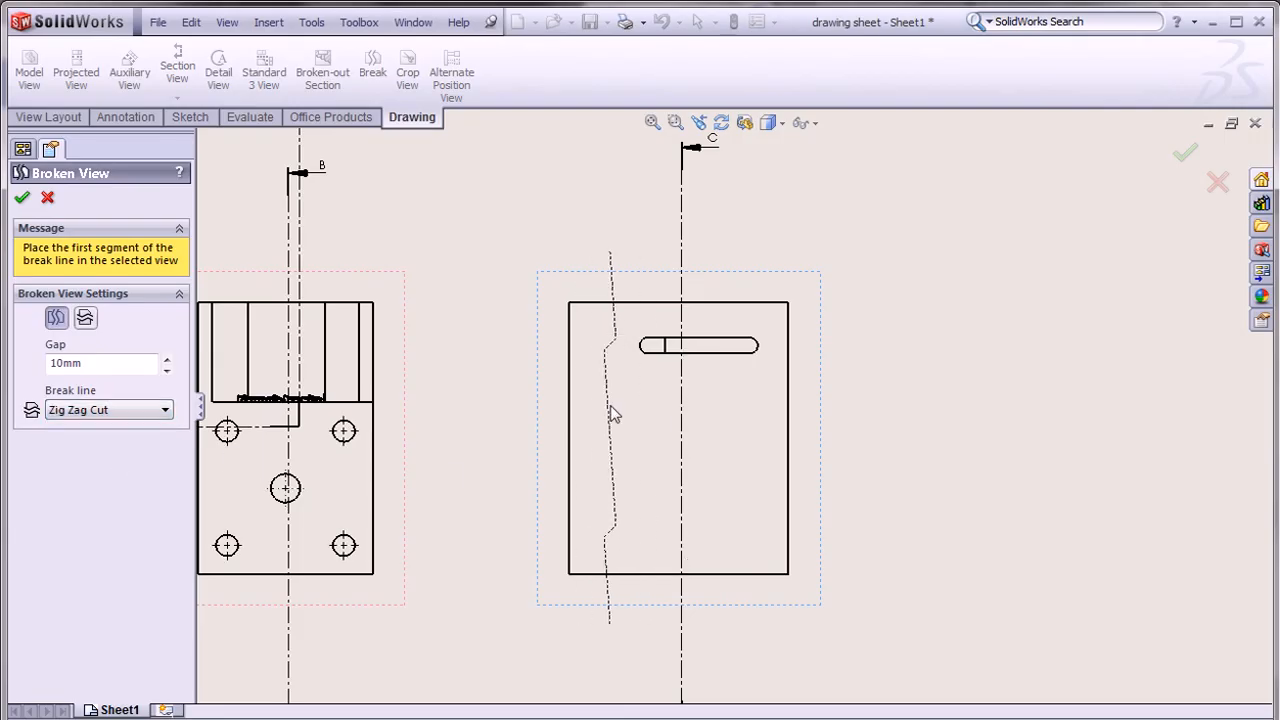
pyautogui.click(110, 411)
pyautogui.click(118, 466)
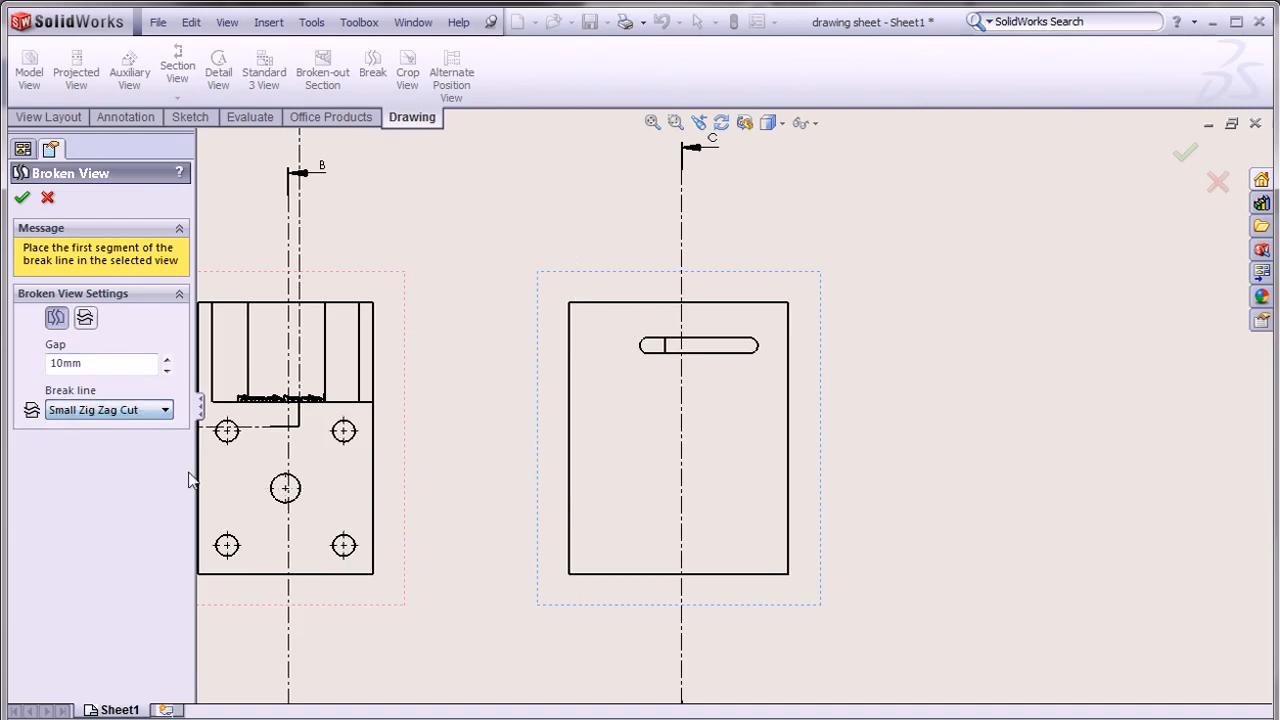
# Break the side view through the slot's left end with two vertical Curve Cut lines and a 10 mm gap.
pyautogui.click(106, 412)
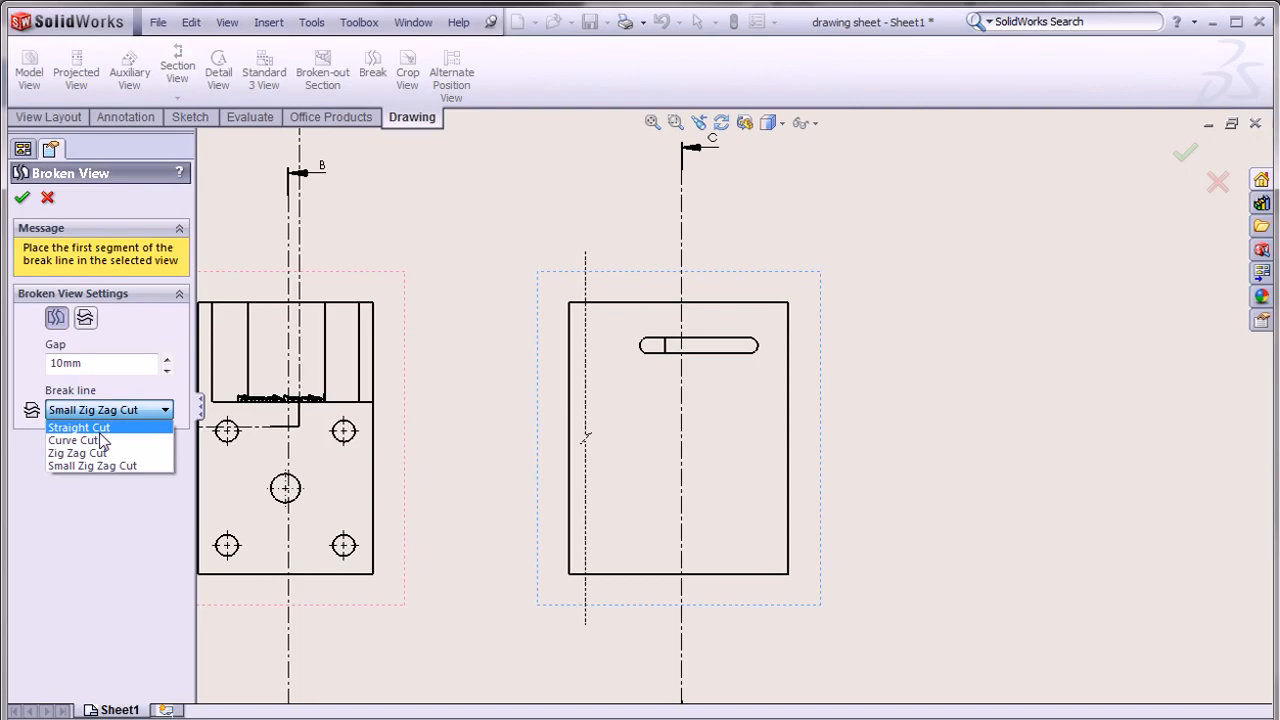
pyautogui.click(100, 440)
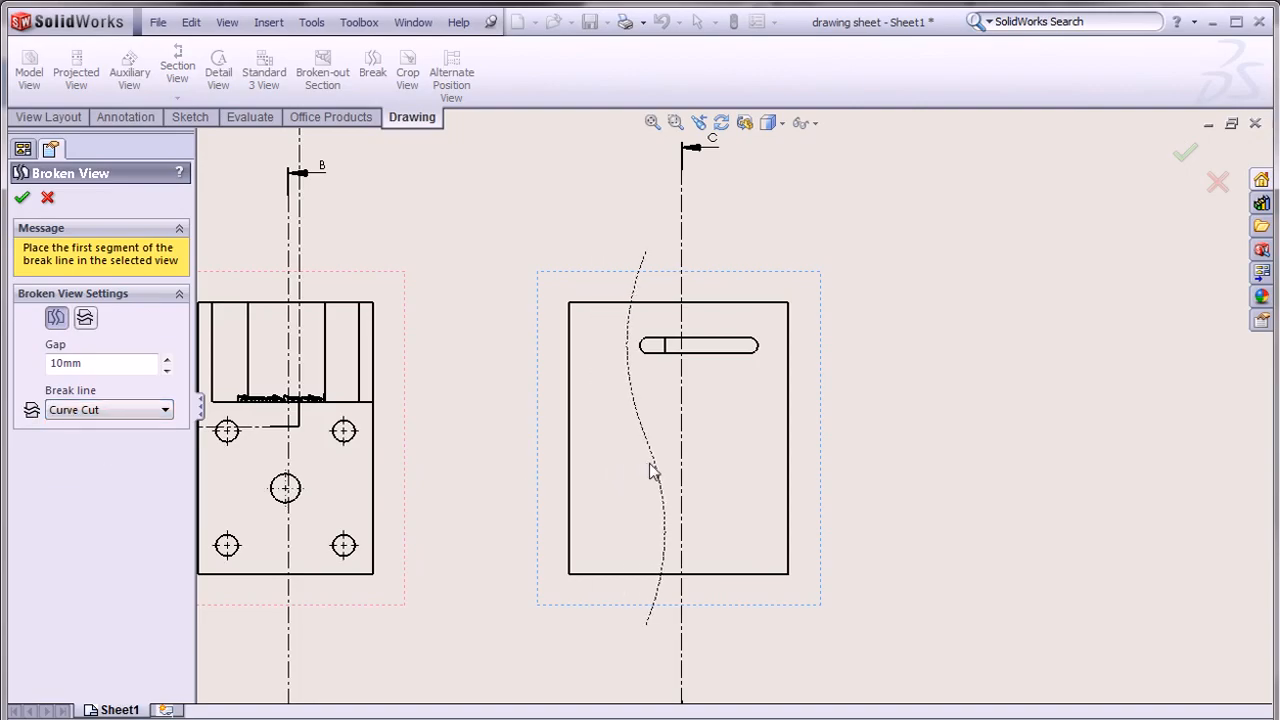
pyautogui.click(650, 472)
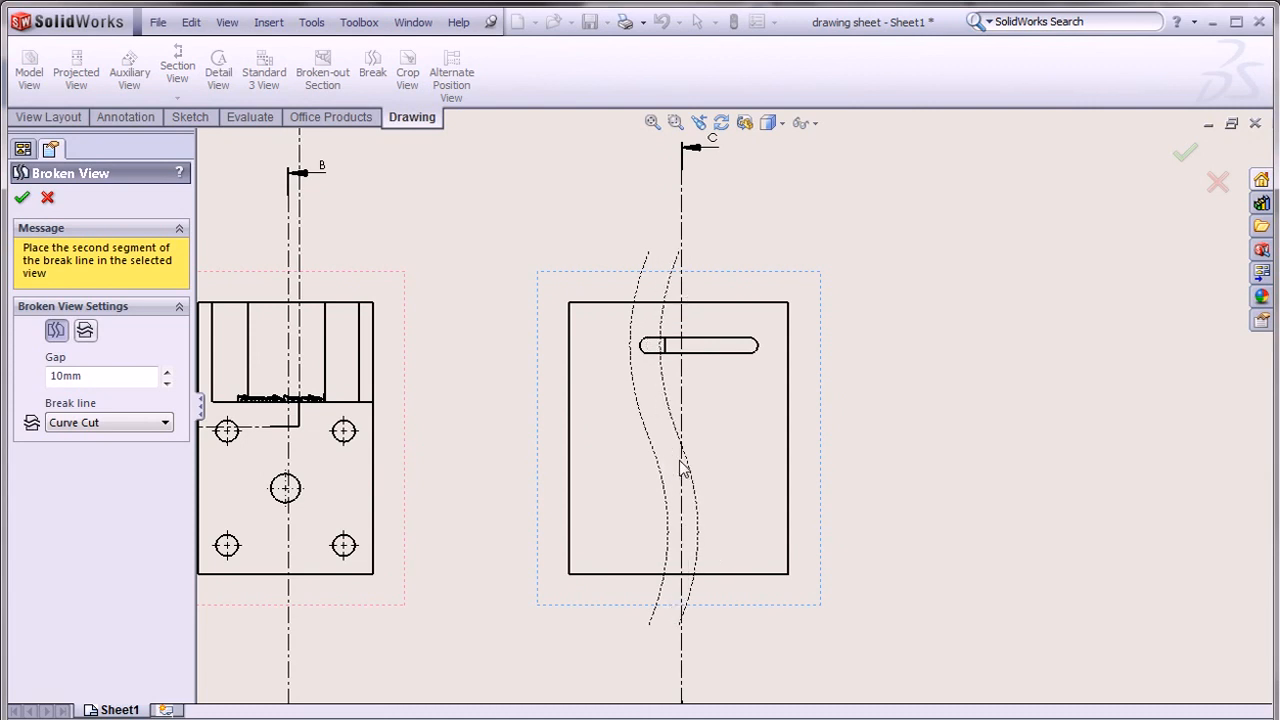
pyautogui.click(681, 462)
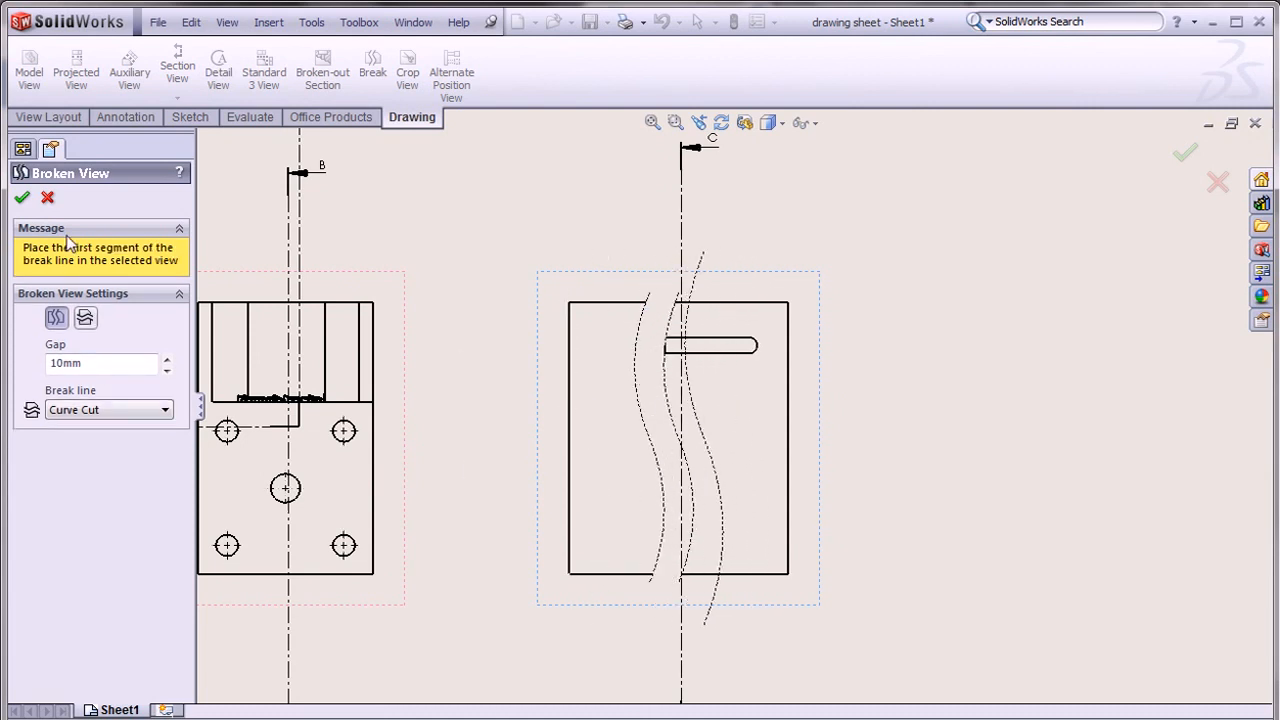
# Change the break lines to Zig Zag Cut and add a horizontal break below the slot in the side view with a 10 mm gap.
pyautogui.click(85, 317)
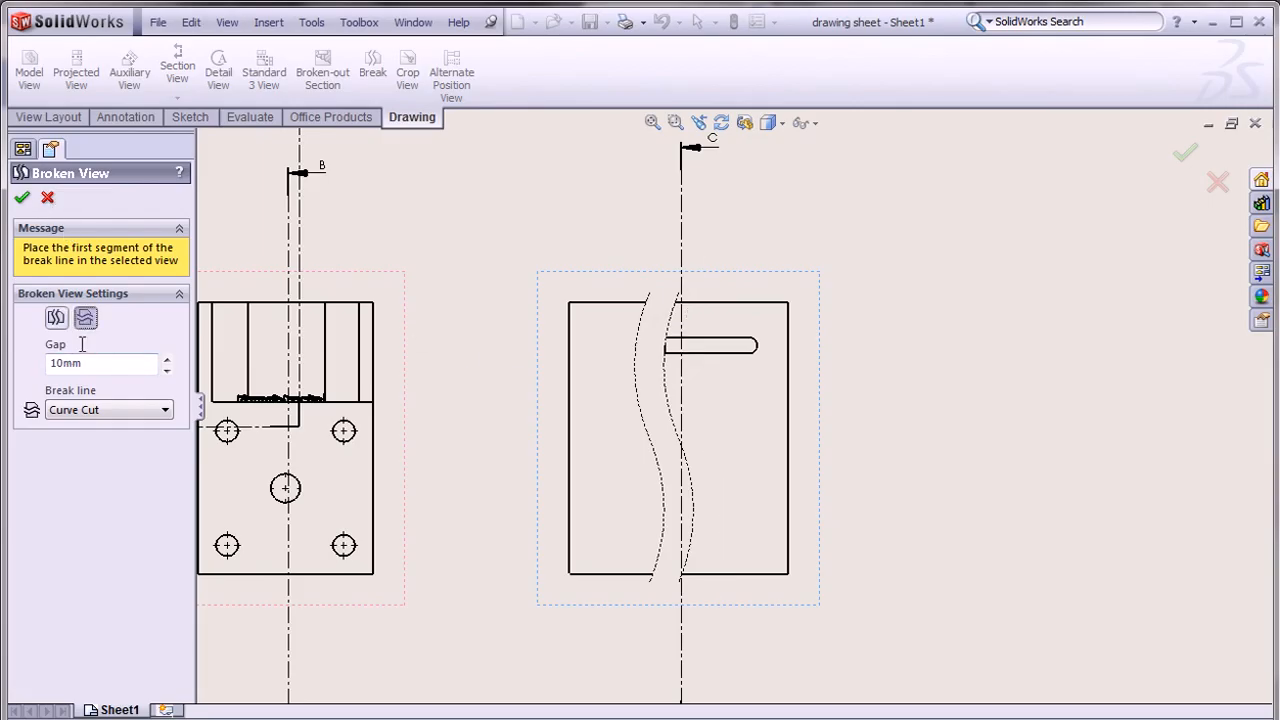
pyautogui.click(88, 414)
pyautogui.click(100, 452)
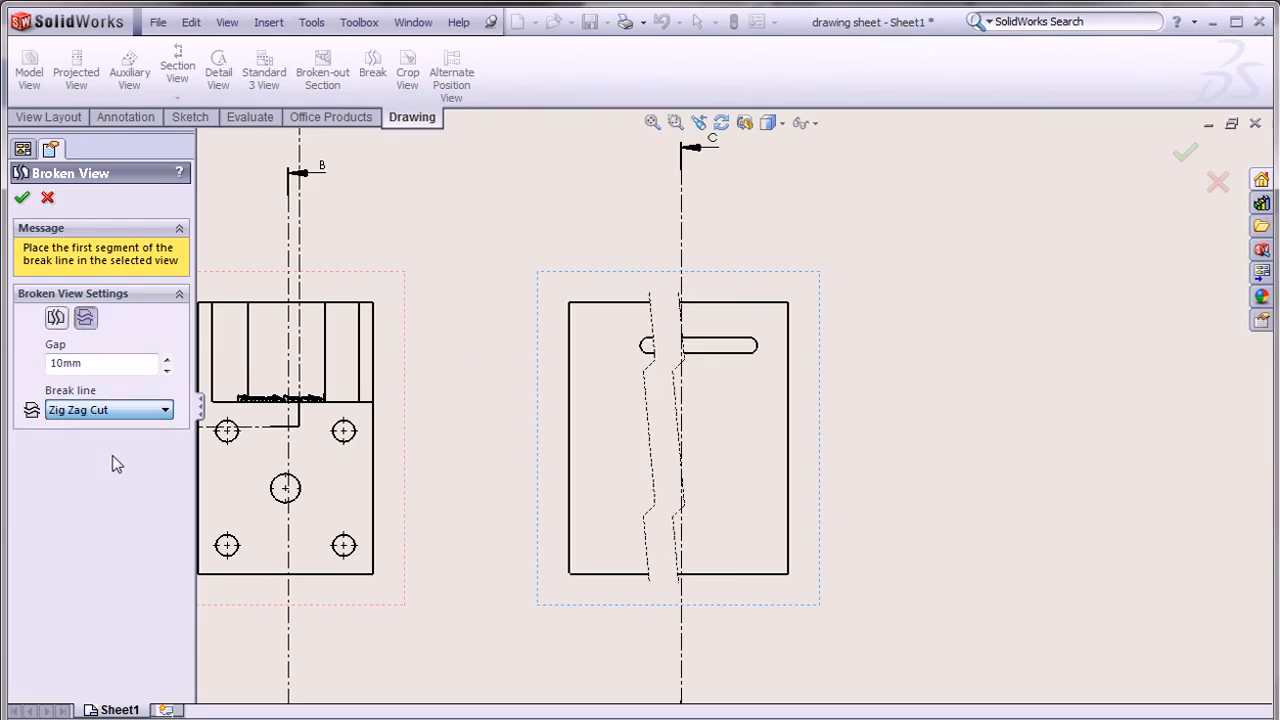
pyautogui.click(703, 416)
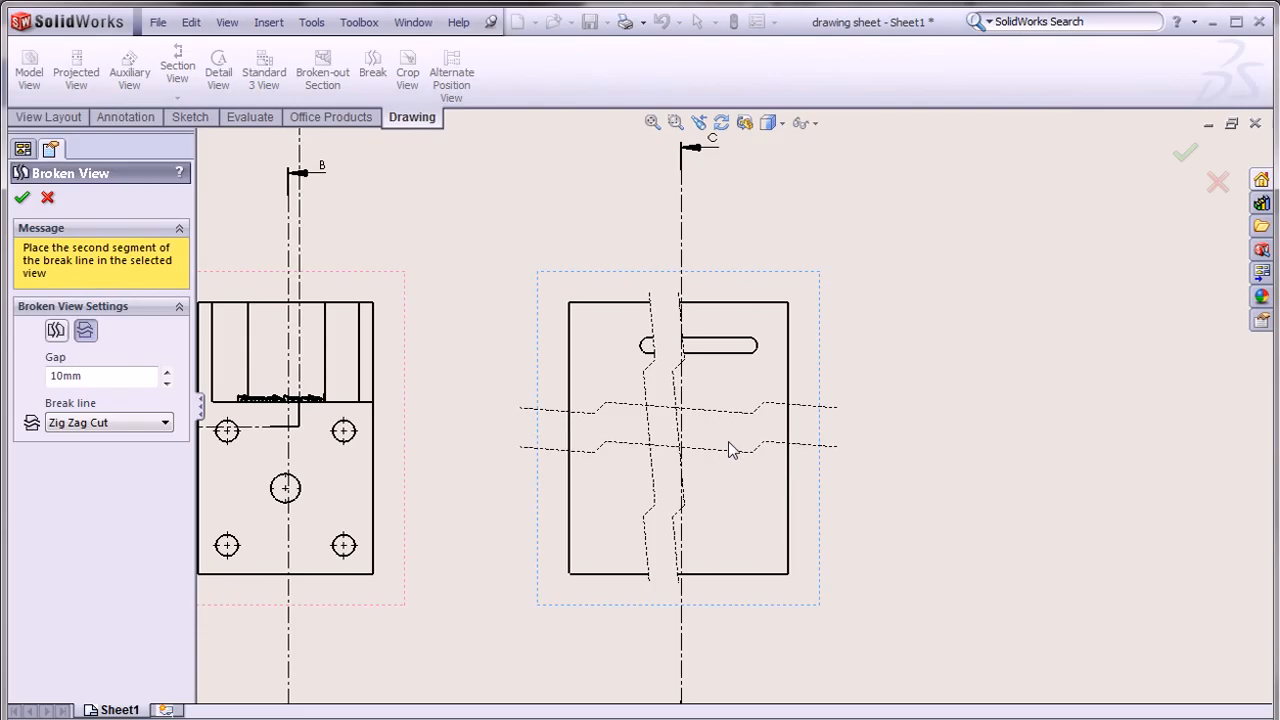
pyautogui.click(733, 445)
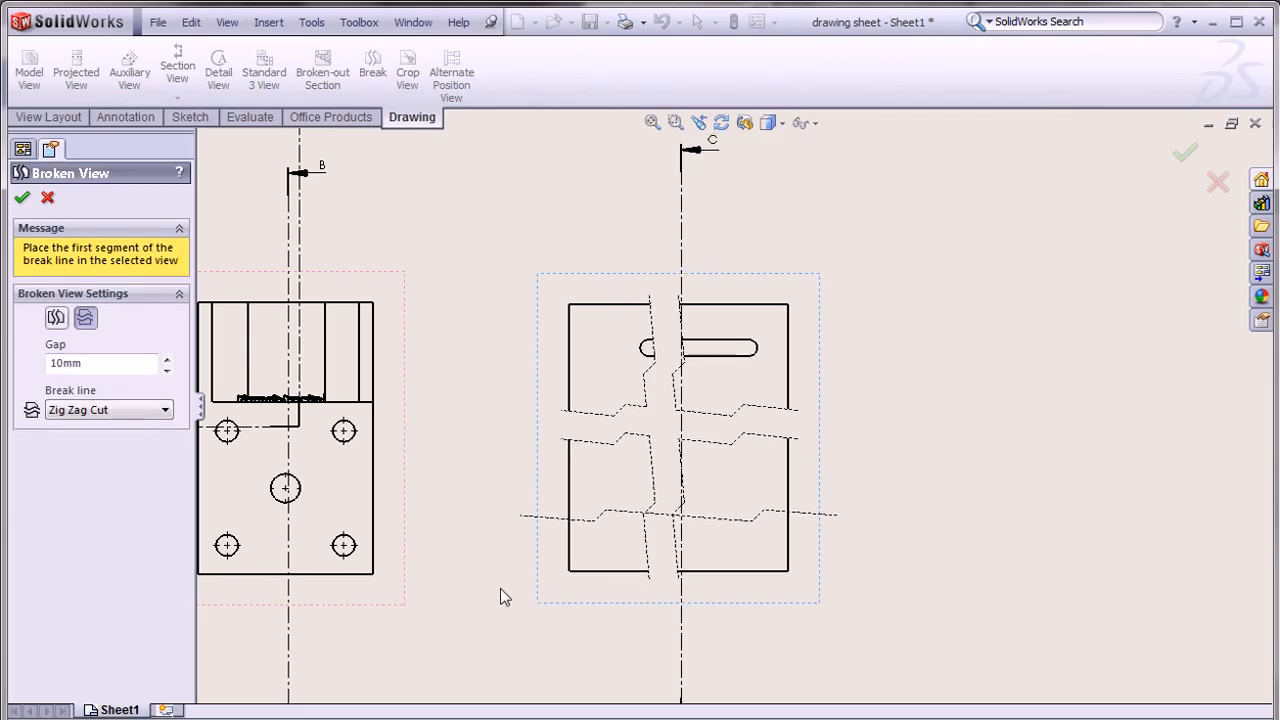
pyautogui.click(22, 197)
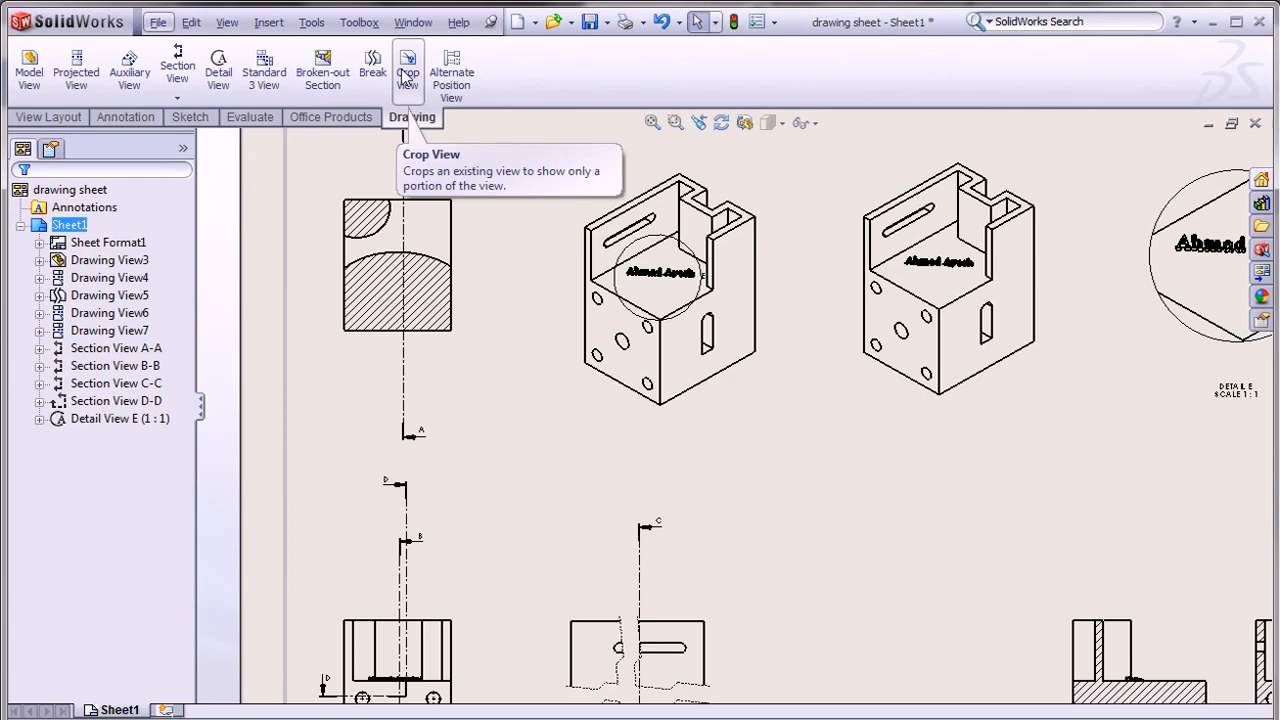
# Sketch a circle of about 64 mm radius around the raised name text on the second isometric view.
pyautogui.click(407, 78)
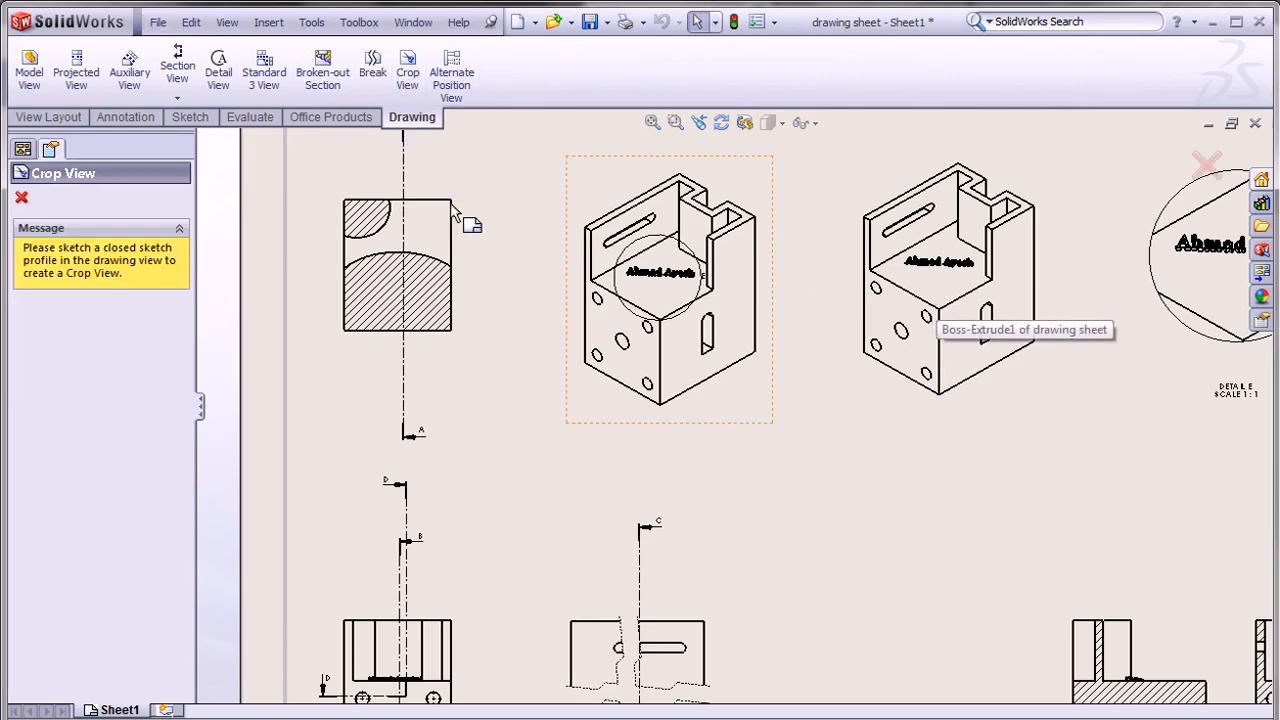
pyautogui.click(190, 117)
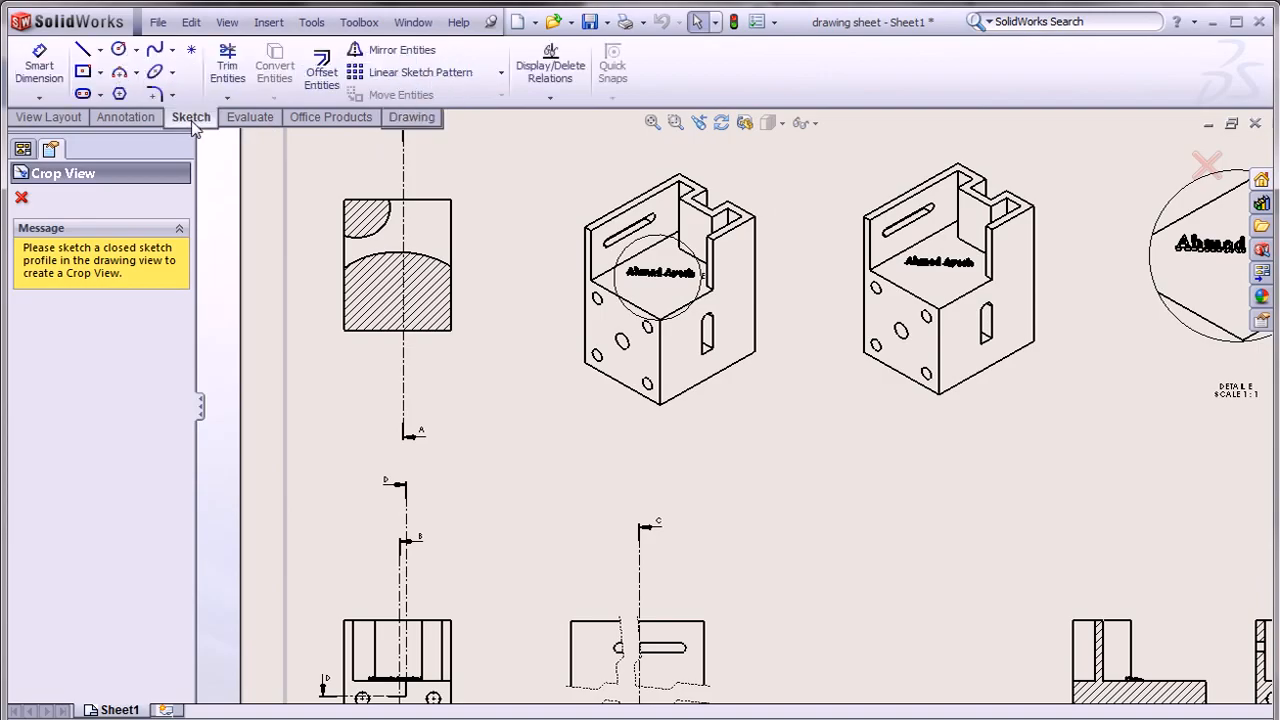
pyautogui.click(118, 49)
pyautogui.scroll(-1, 932, 325)
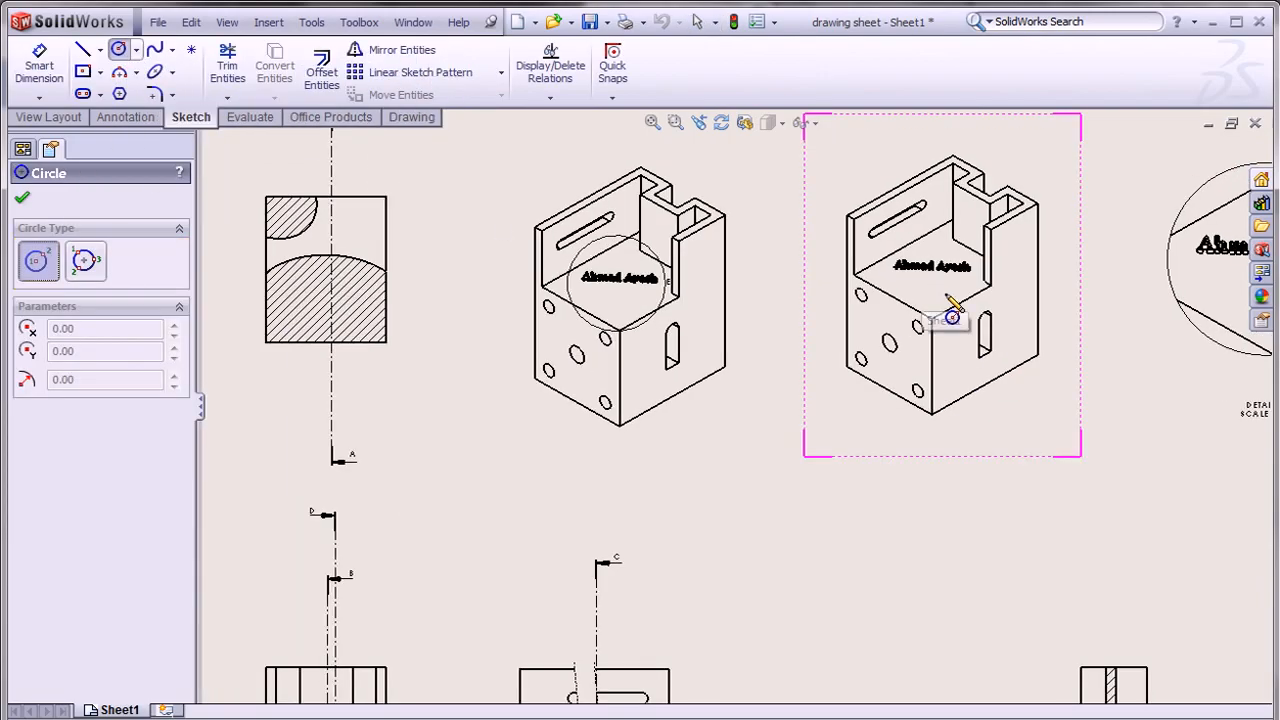
pyautogui.click(926, 298)
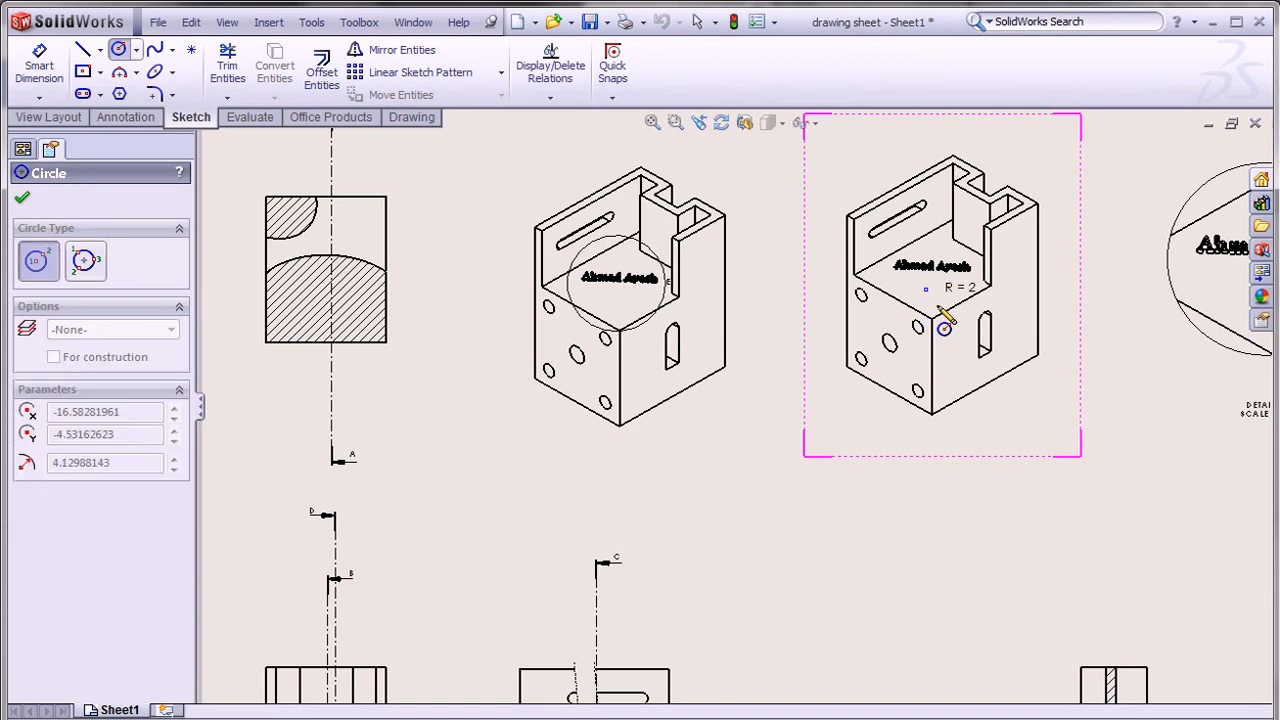
pyautogui.click(981, 350)
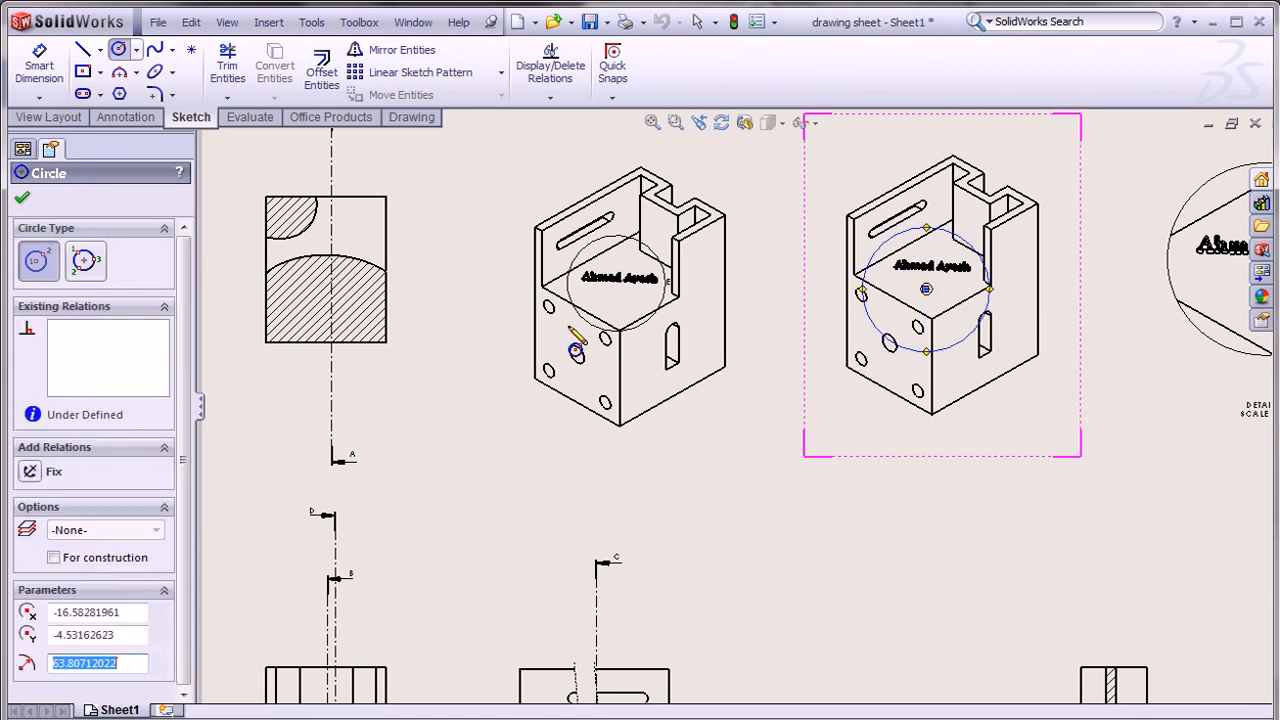
# Crop the second isometric view to the sketched circle and inspect the cropped area up close.
pyautogui.click(416, 118)
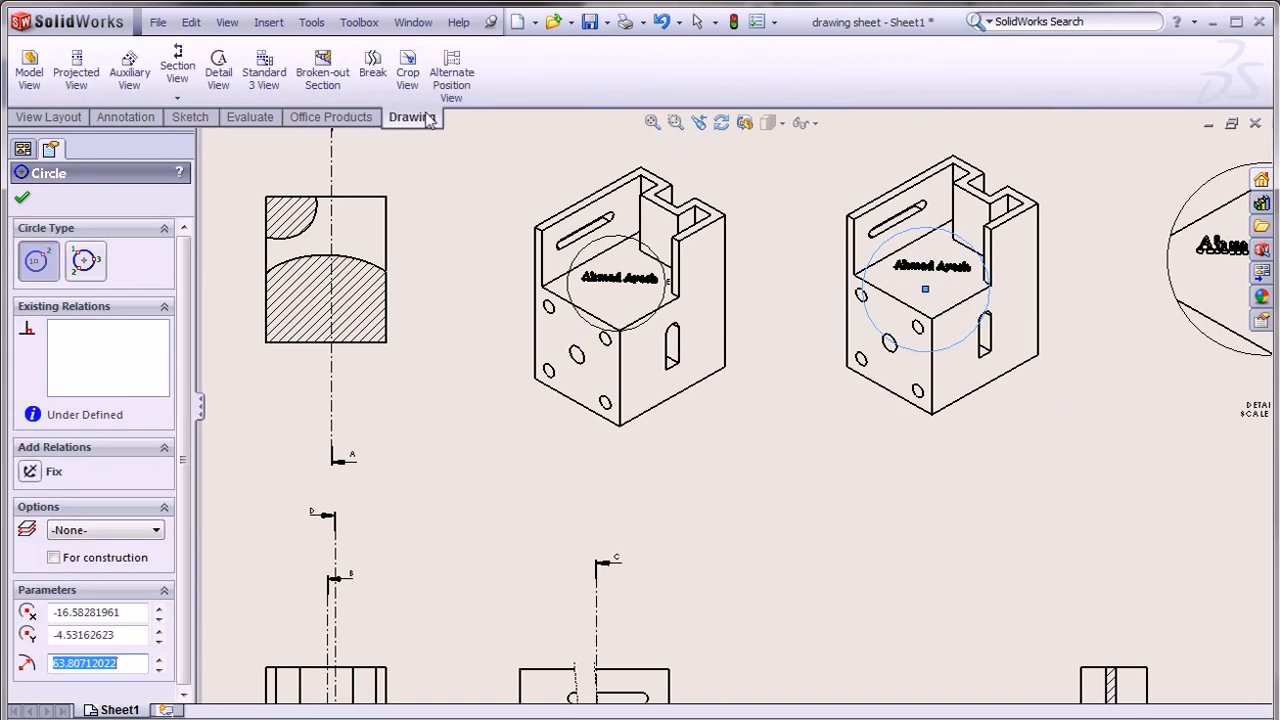
pyautogui.click(407, 80)
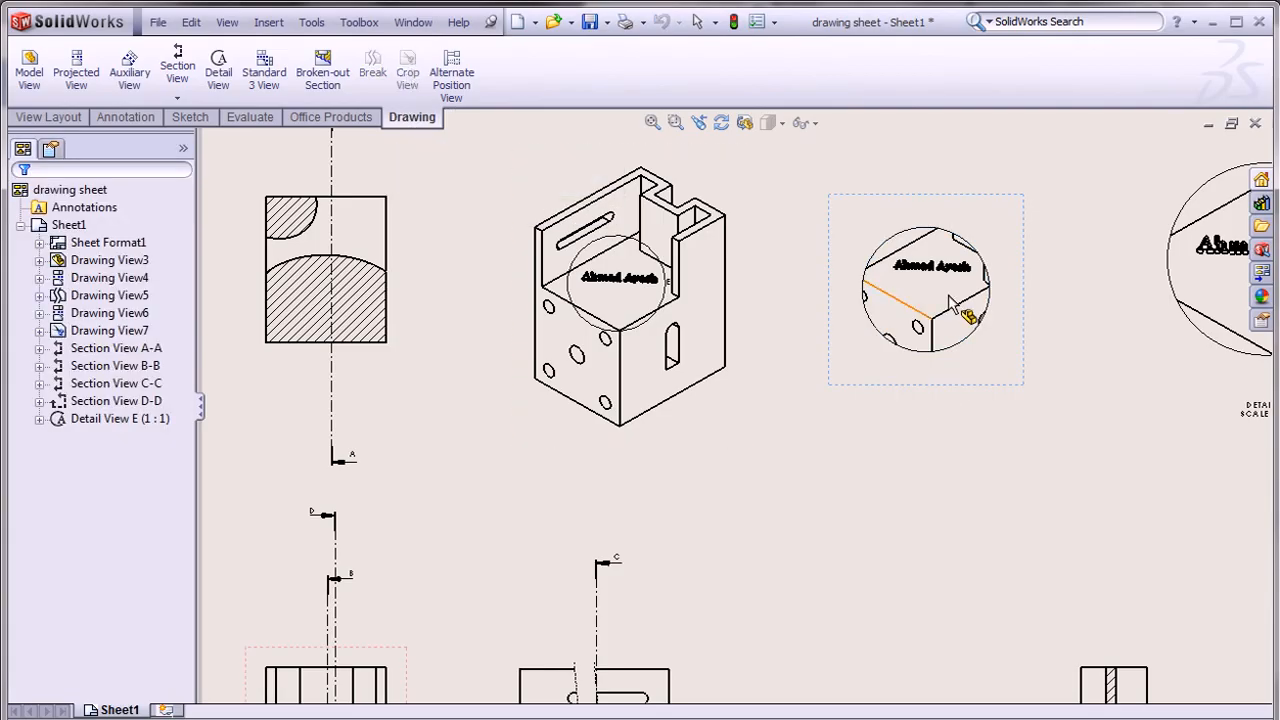
pyautogui.scroll(-3, 877, 292)
pyautogui.scroll(-3, 808, 357)
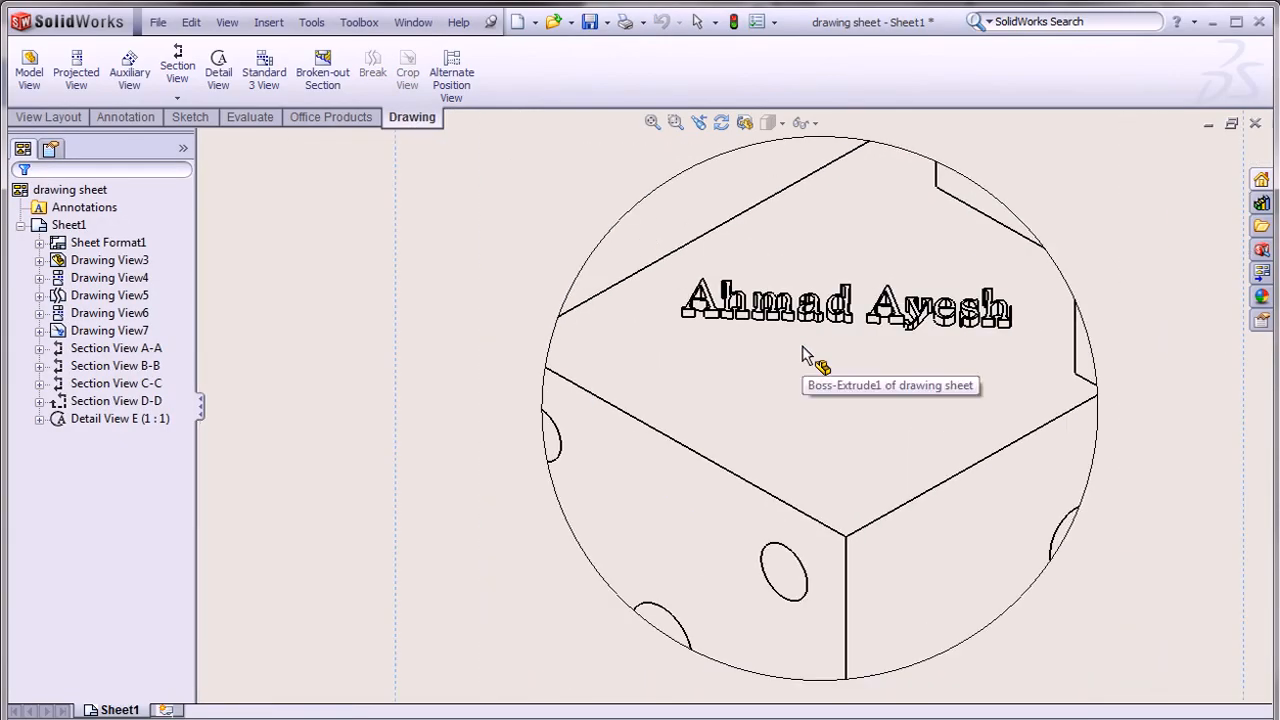
# Examine the cropped isometric view and the overall layout of the views on the whole sheet.
pyautogui.scroll(5, 690, 438)
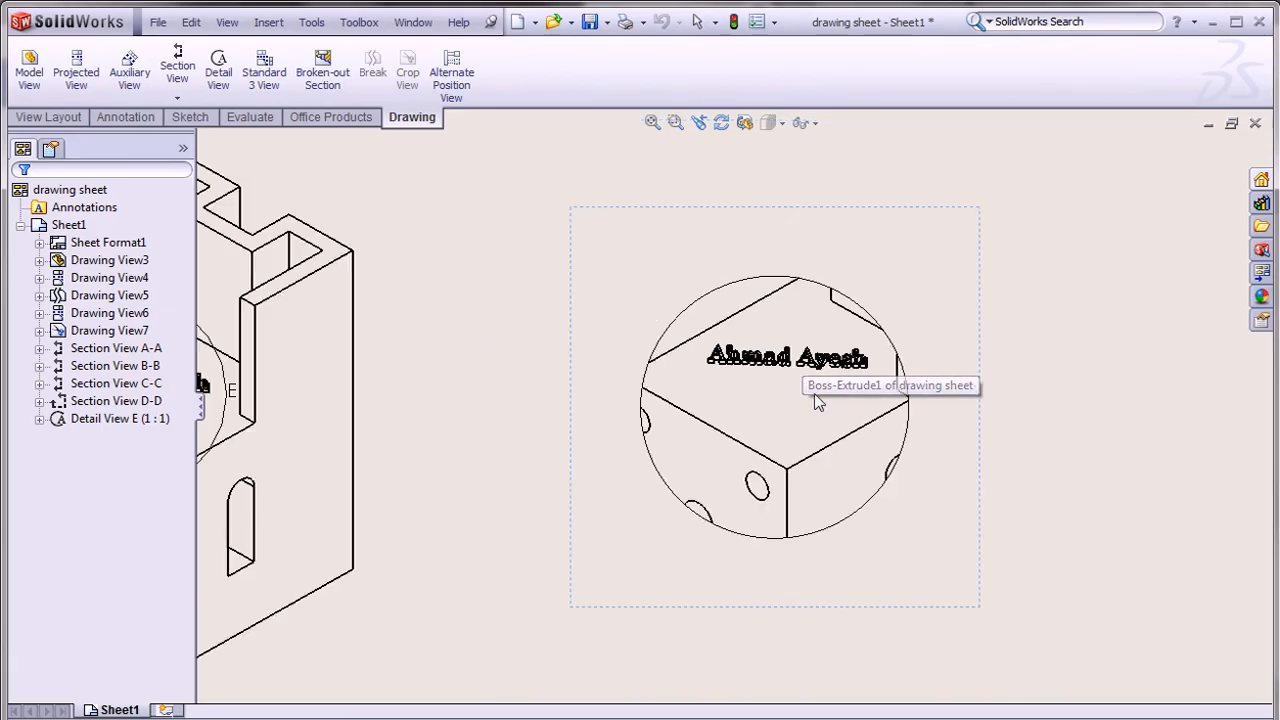
pyautogui.scroll(-2, 900, 412)
pyautogui.scroll(4, 800, 420)
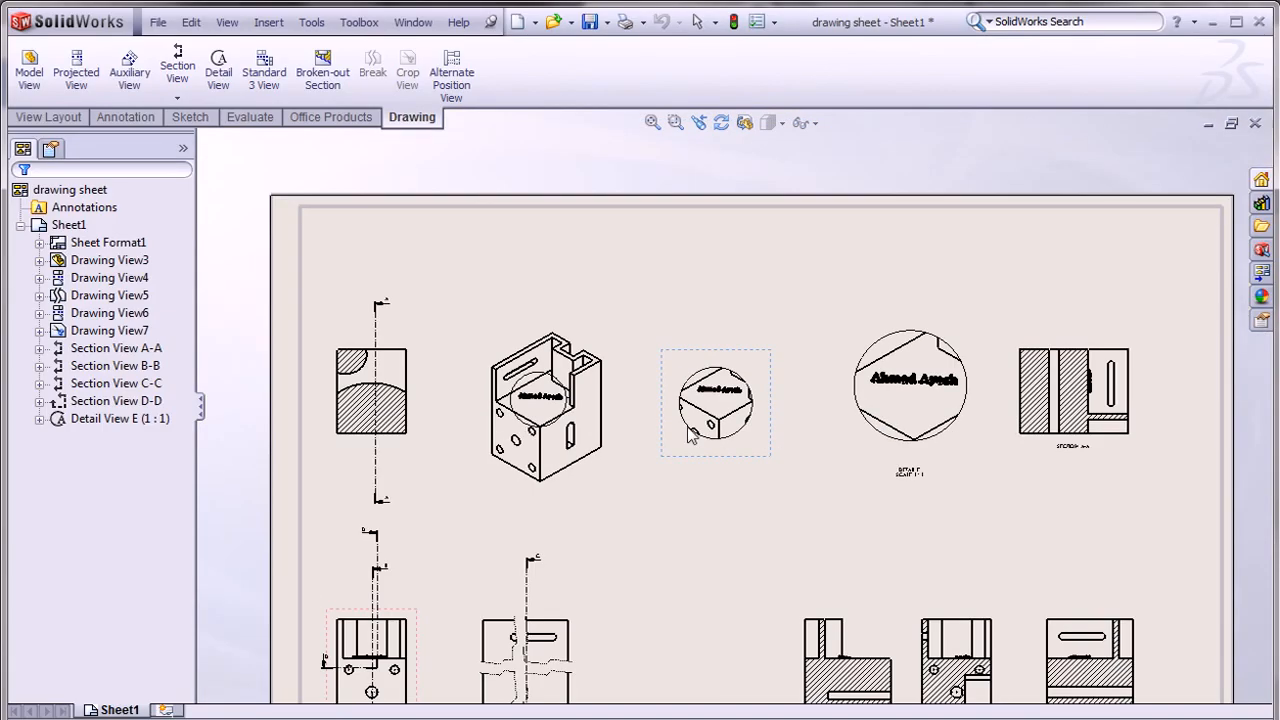
pyautogui.scroll(-1, 660, 440)
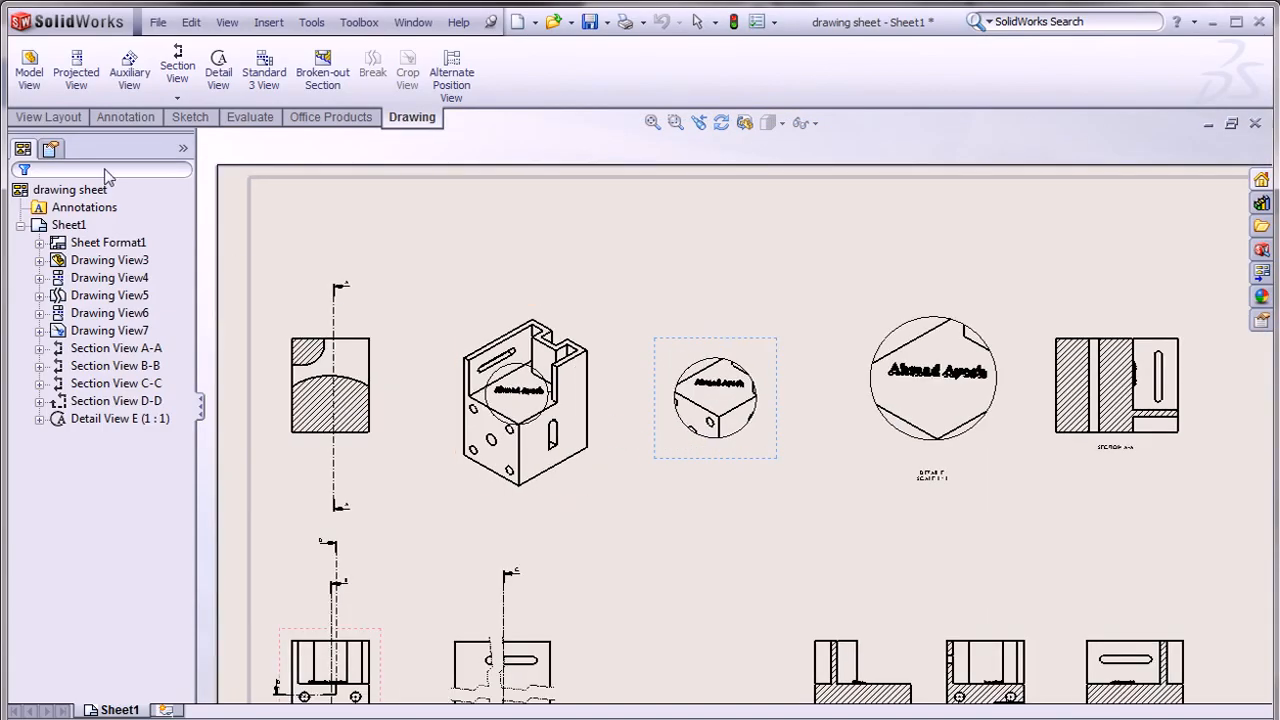
pyautogui.scroll(2, 633, 419)
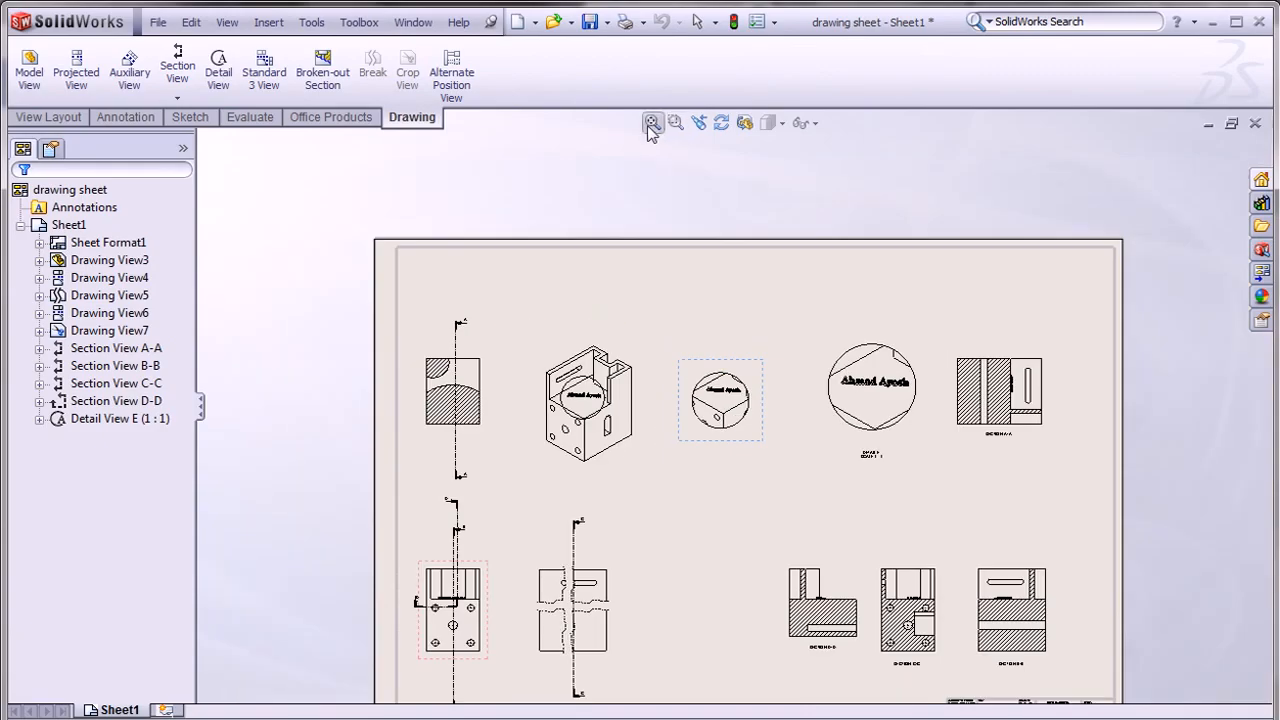
pyautogui.click(651, 122)
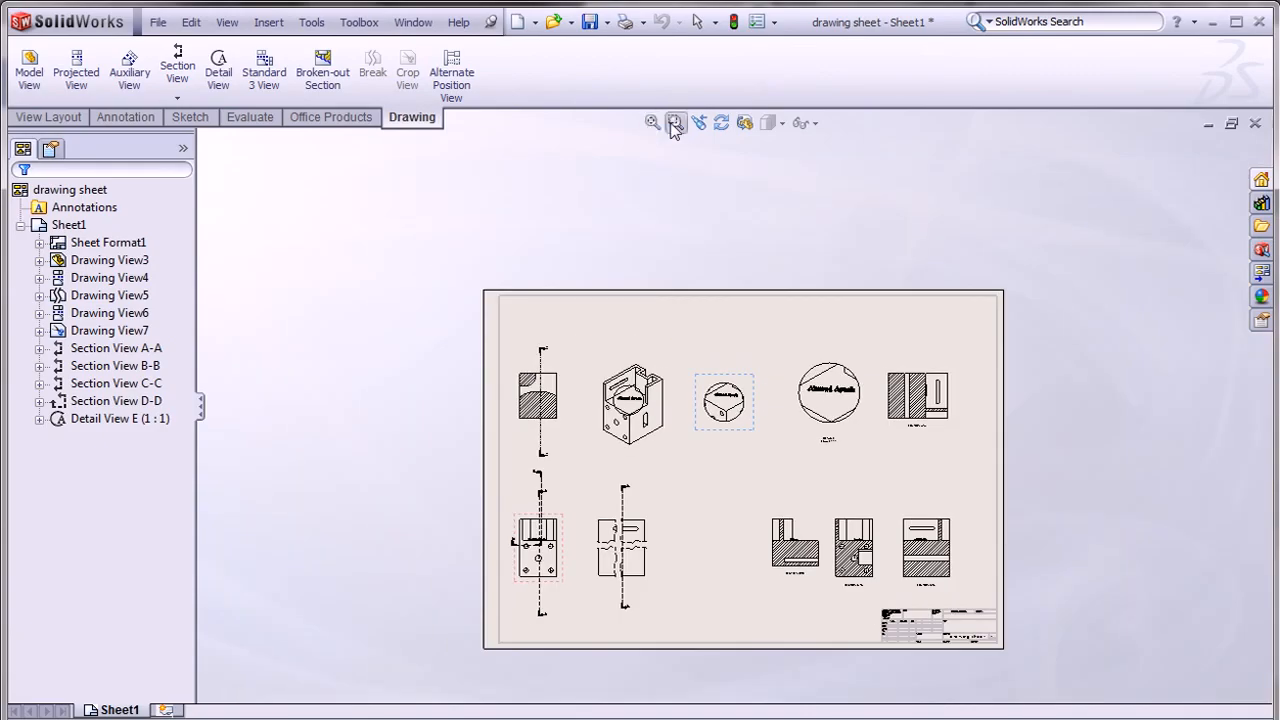
pyautogui.click(652, 123)
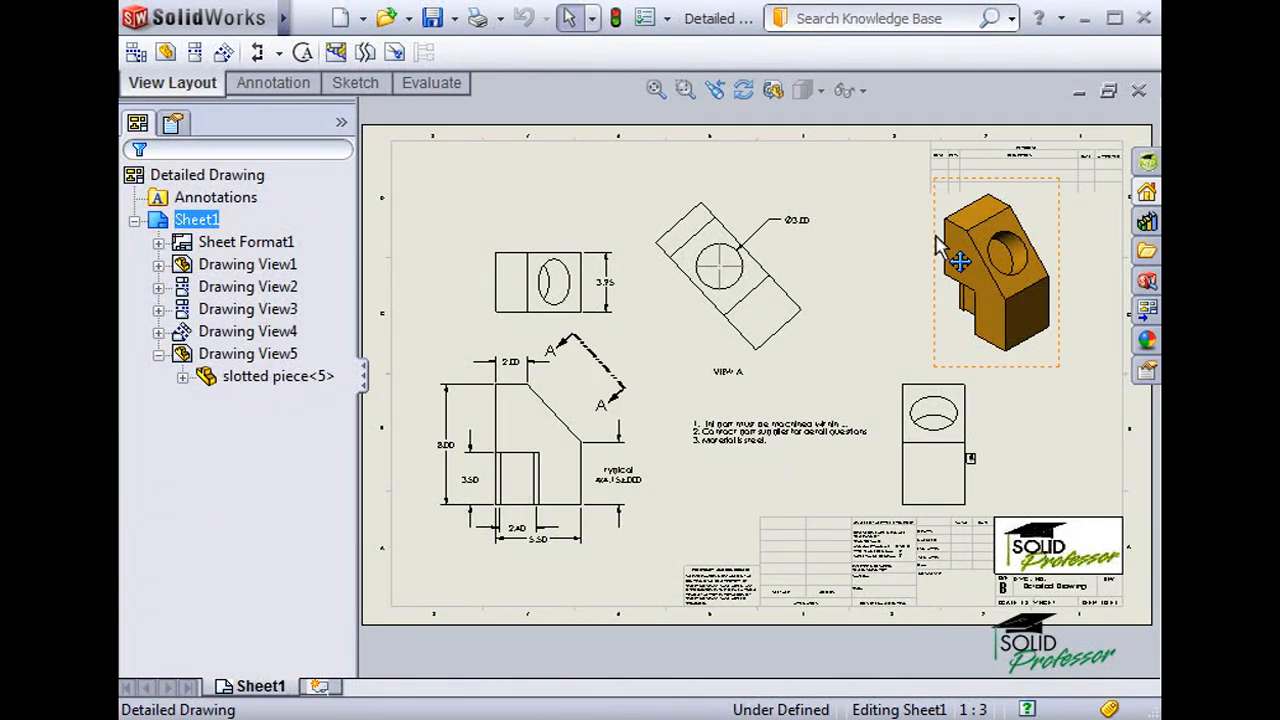
# Open the slotted piece part from the shaded isometric drawing view and tile the part and drawing windows horizontally.
pyautogui.click(1000, 200)
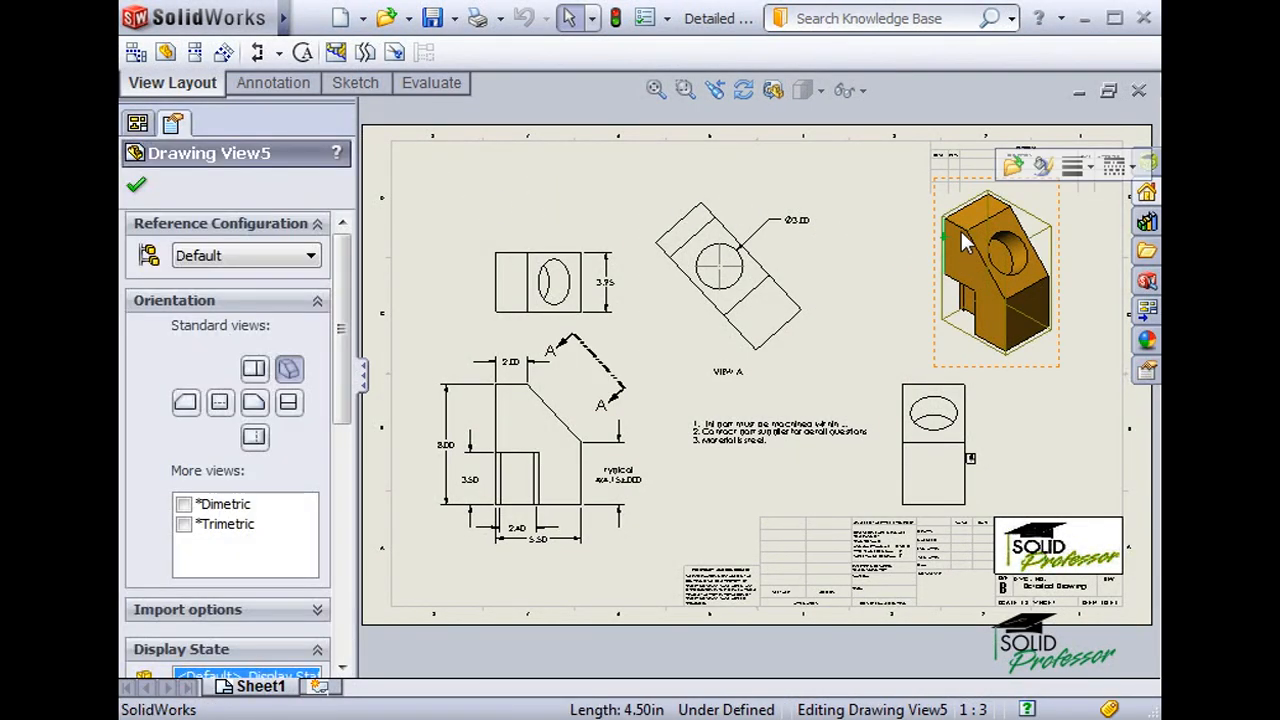
pyautogui.click(1012, 168)
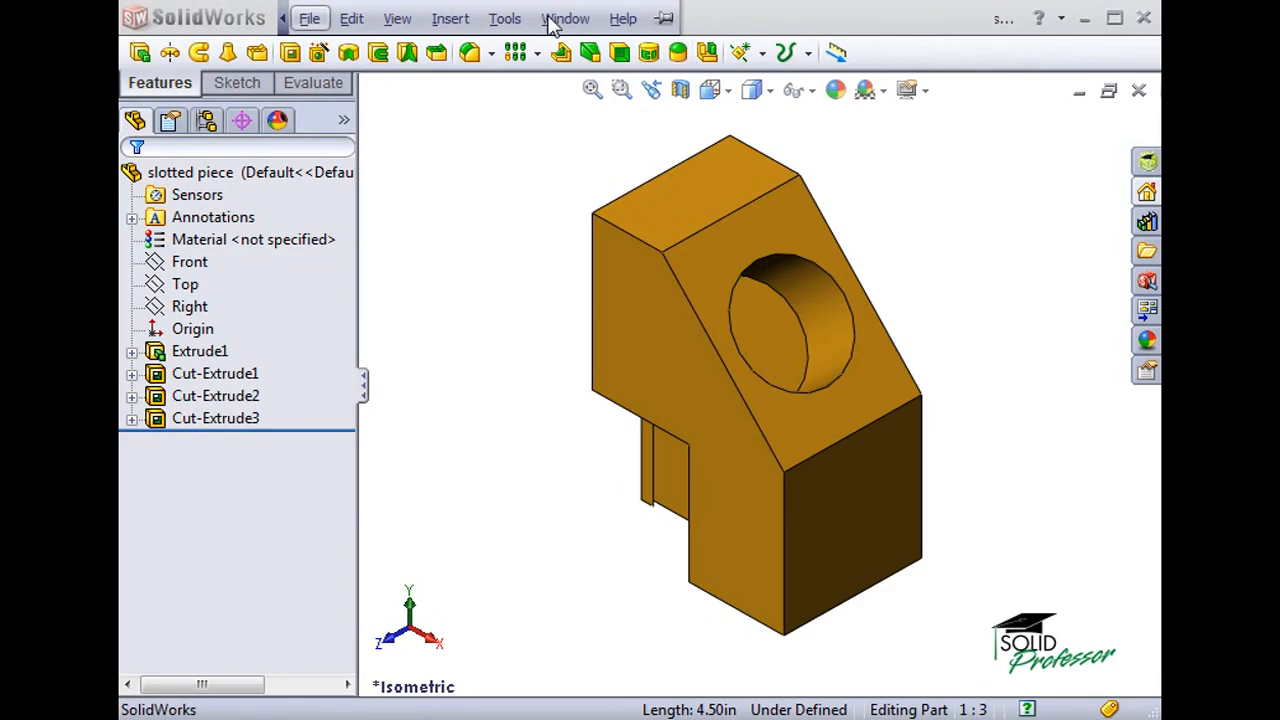
pyautogui.click(560, 19)
pyautogui.click(563, 126)
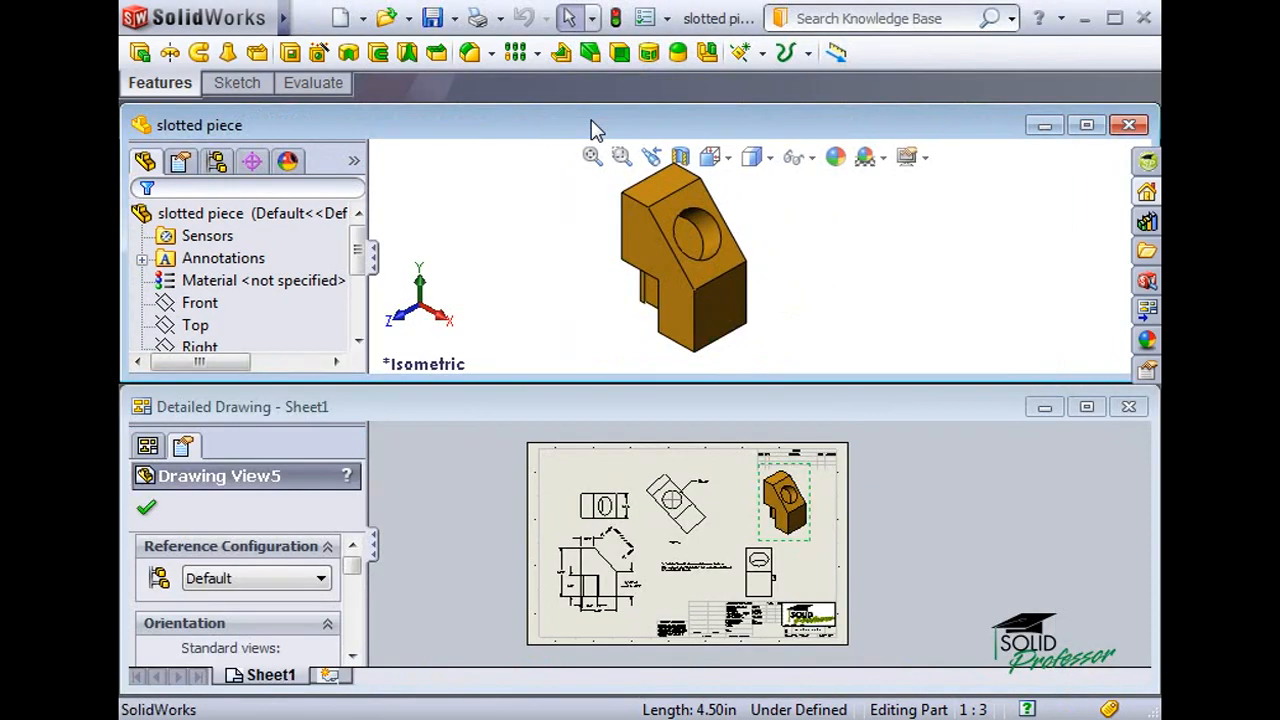
# Set the diameter of the hole in the slotted piece's inclined face to 1.00 in and rebuild the part.
pyautogui.click(715, 237)
pyautogui.doubleClick(826, 258)
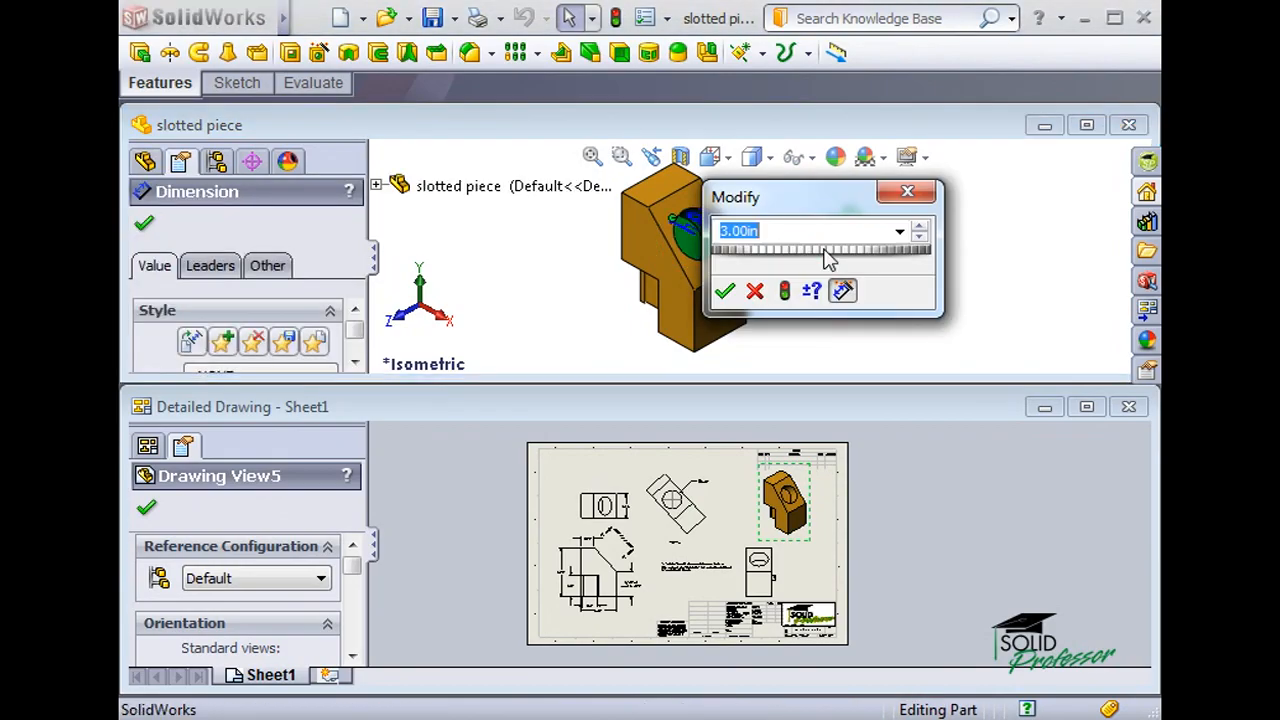
pyautogui.write('1')
pyautogui.press('Return')
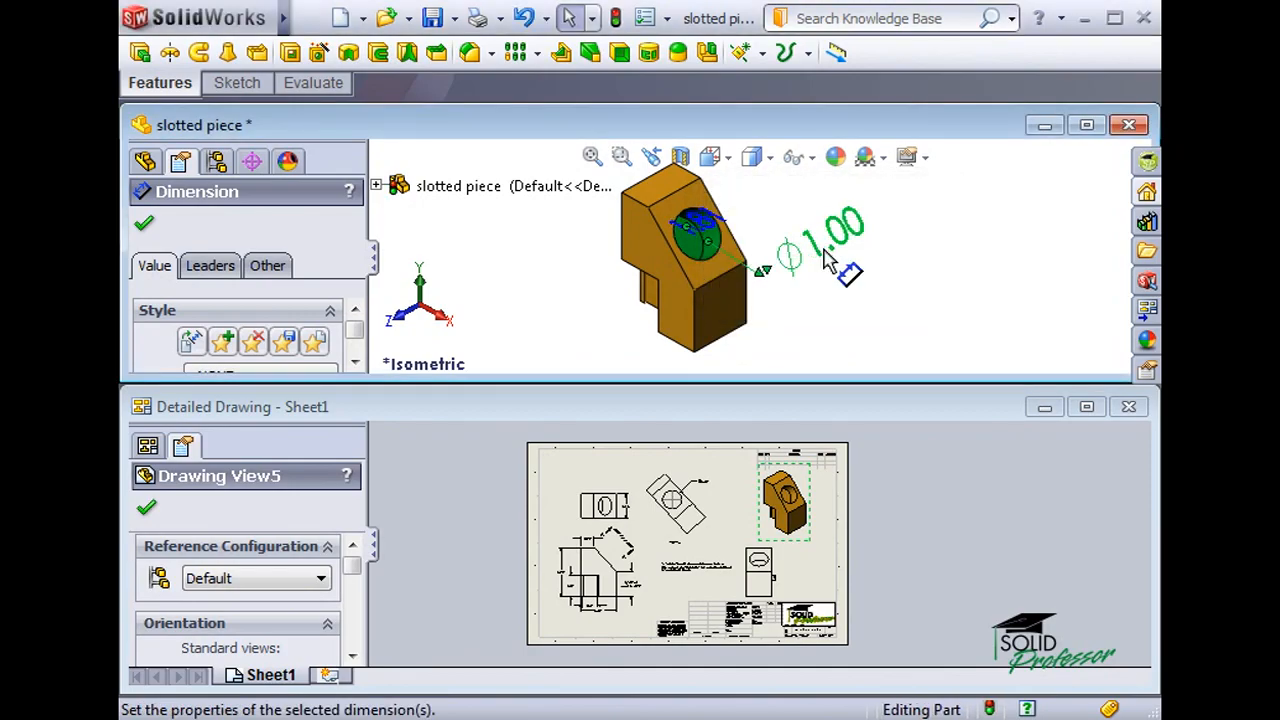
pyautogui.click(616, 20)
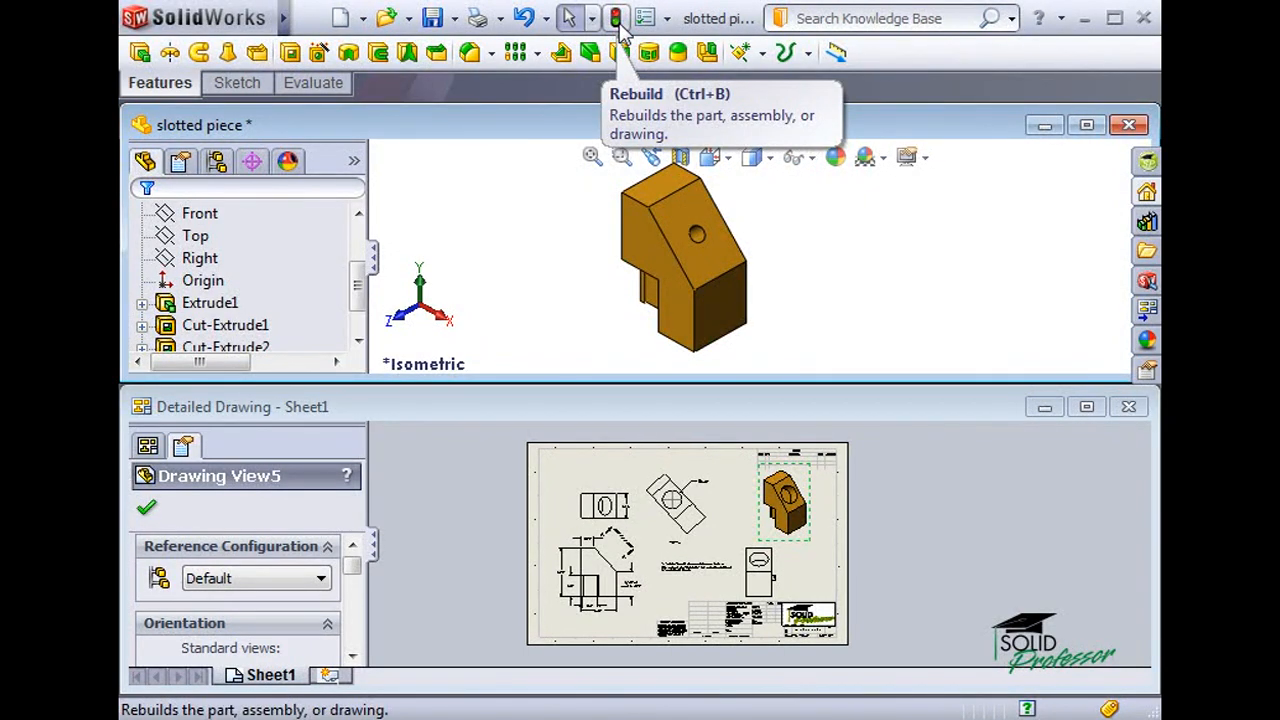
# Activate the Detailed Drawing to update its views, maximize it for review, and return to the slotted piece part.
pyautogui.click(562, 412)
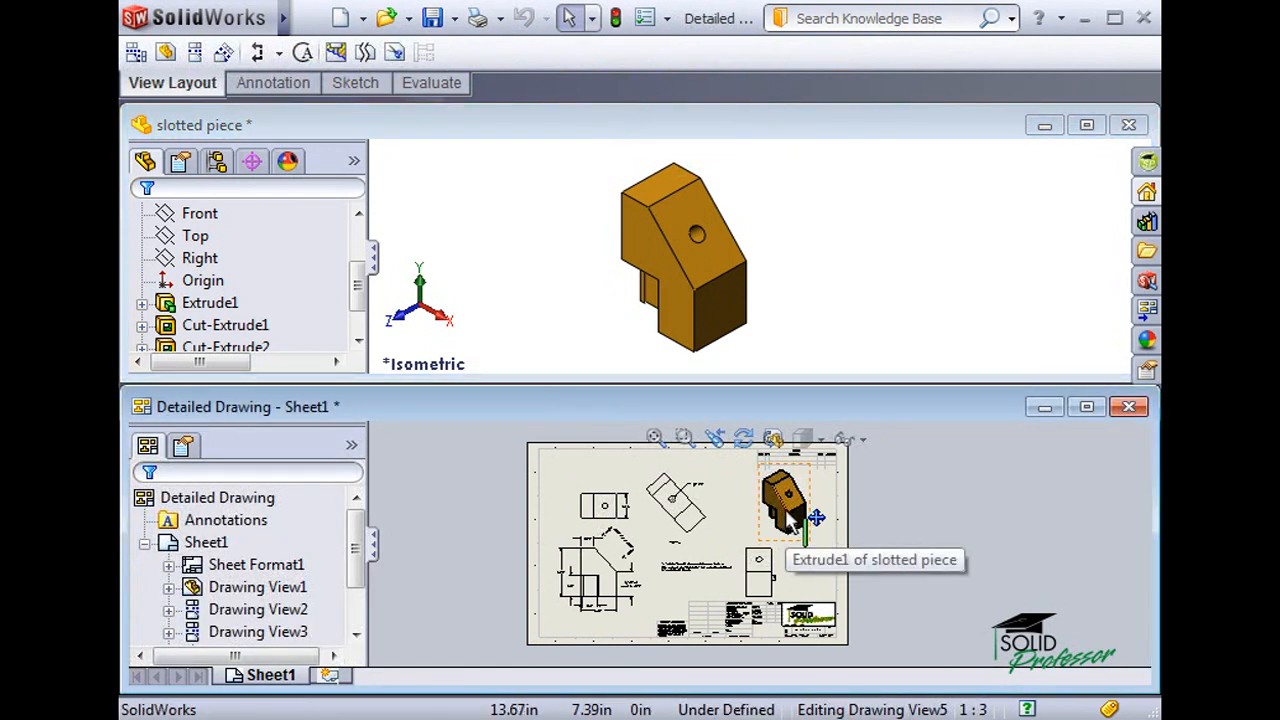
pyautogui.click(1087, 407)
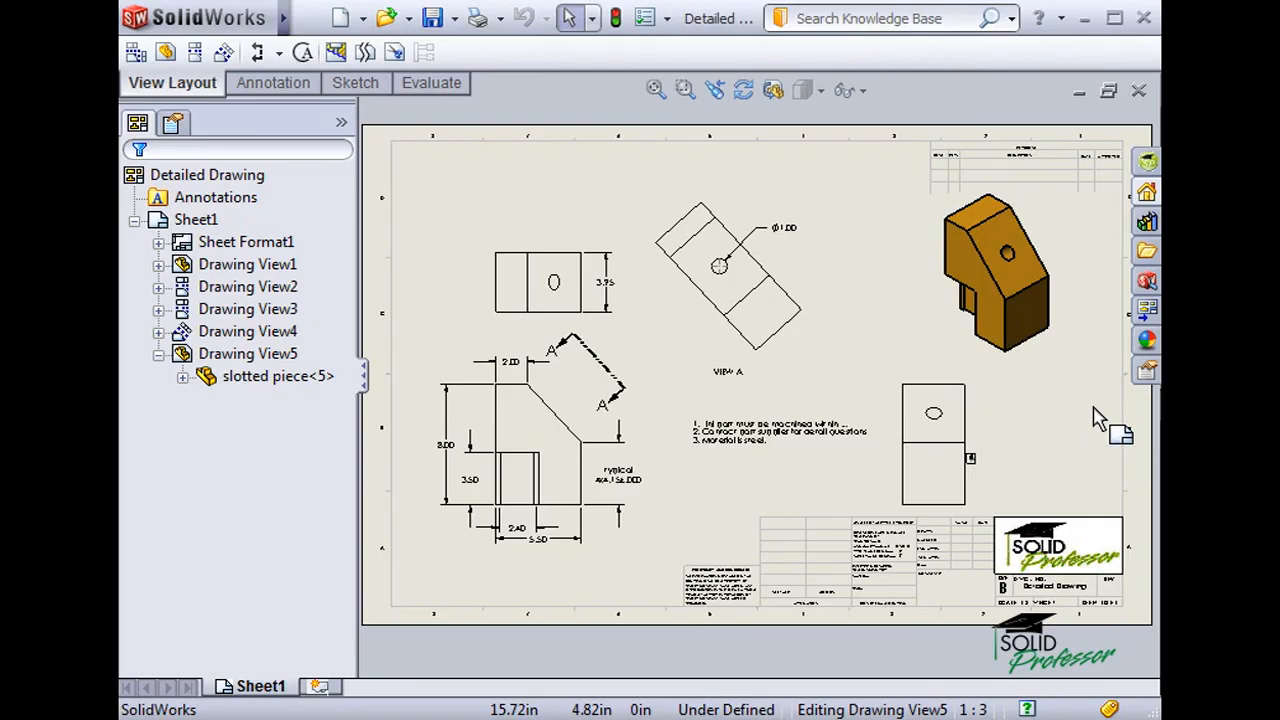
pyautogui.hotkey('ctrl', 'Tab')
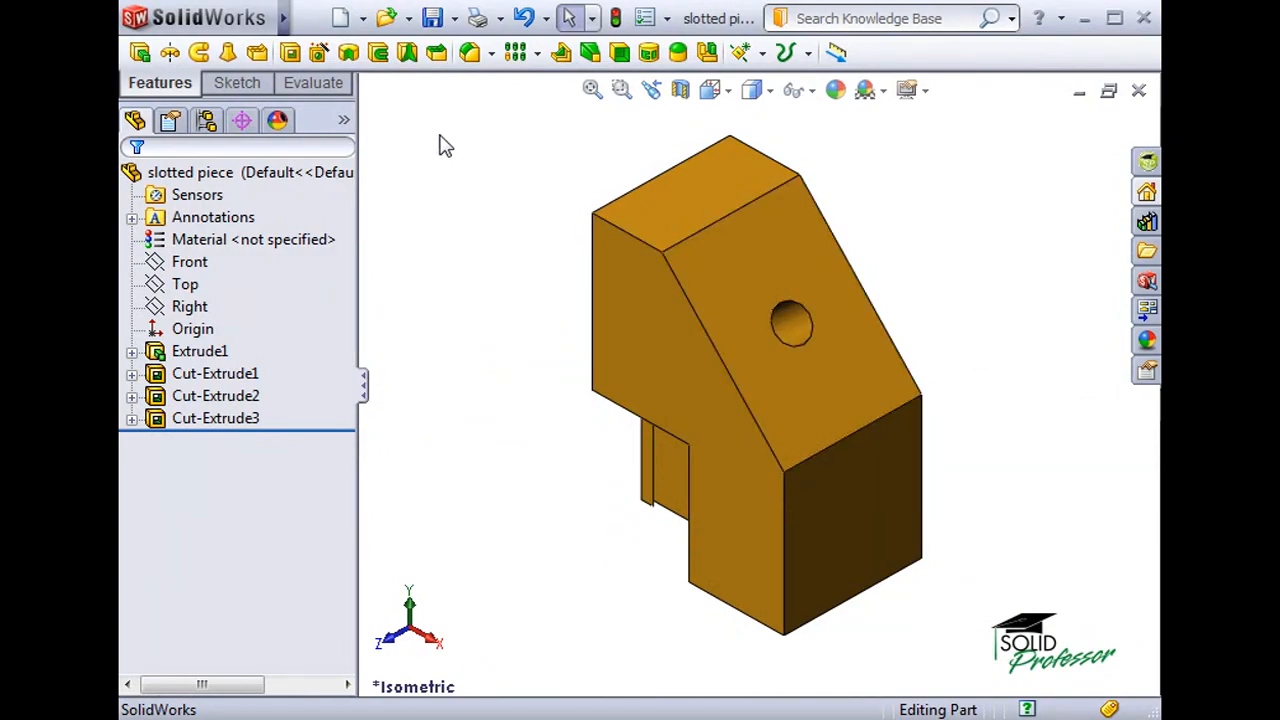
pyautogui.click(309, 18)
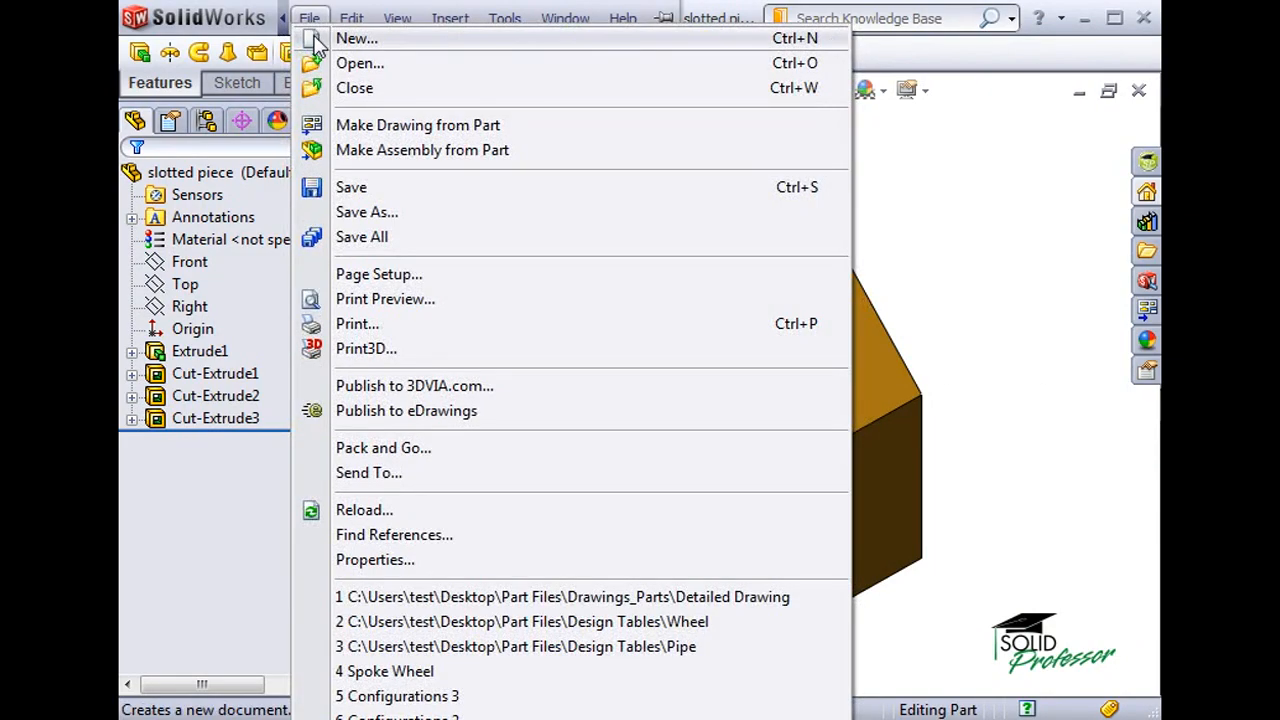
pyautogui.click(800, 209)
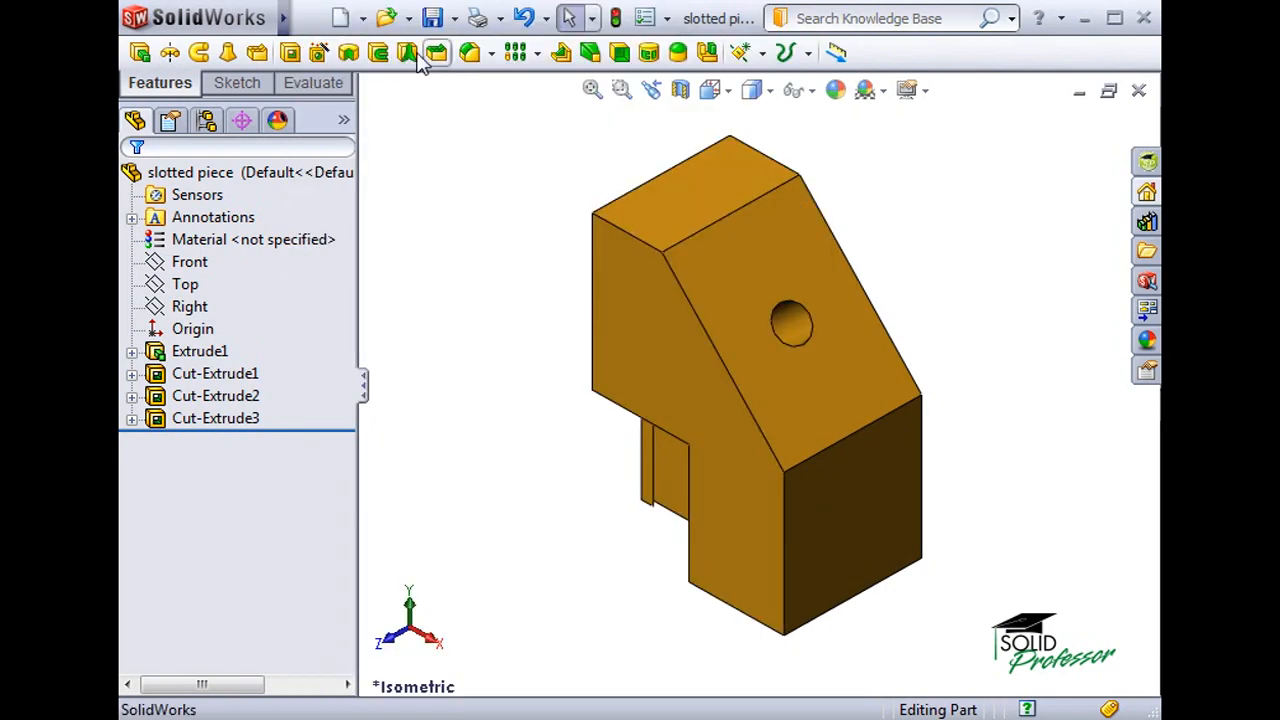
pyautogui.click(344, 19)
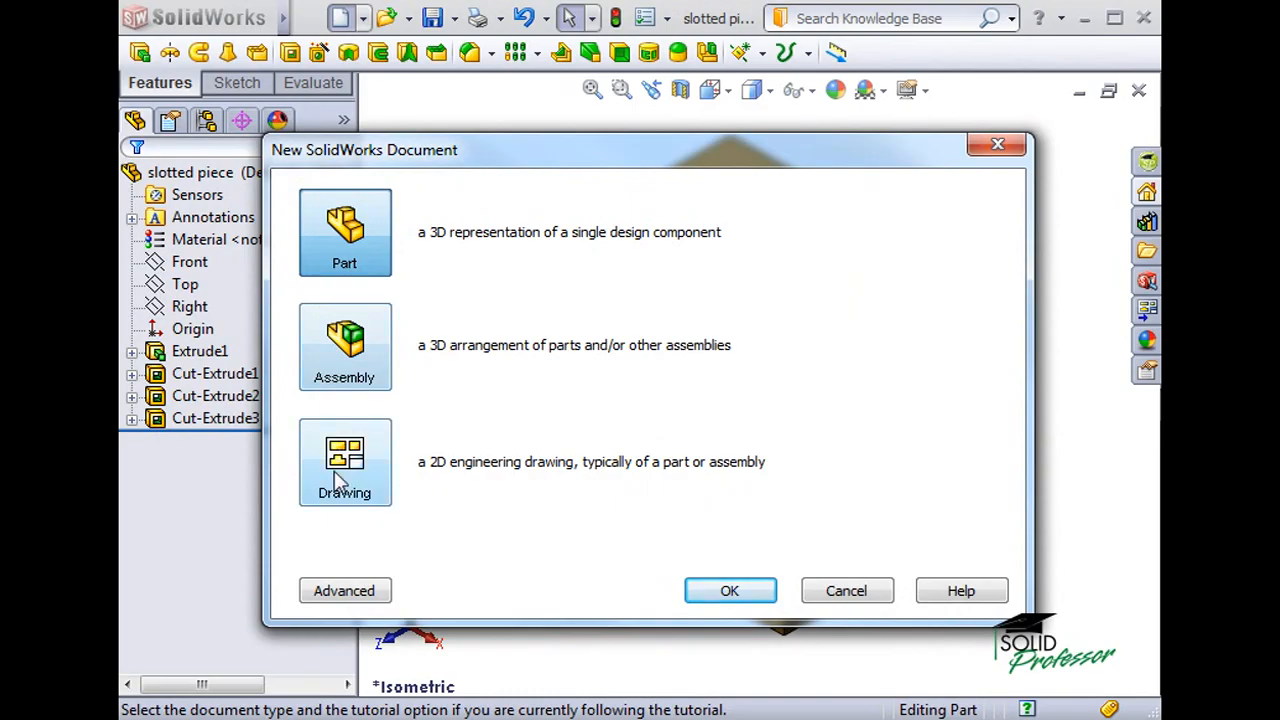
pyautogui.click(866, 600)
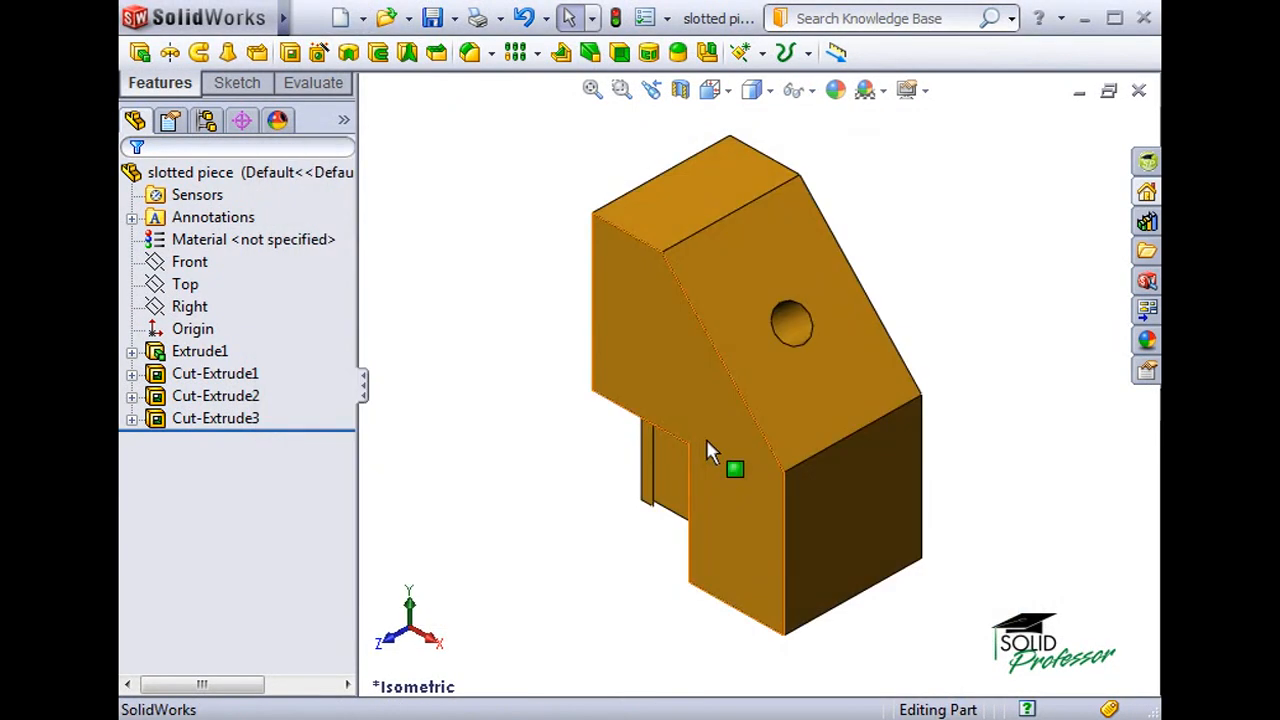
pyautogui.click(363, 18)
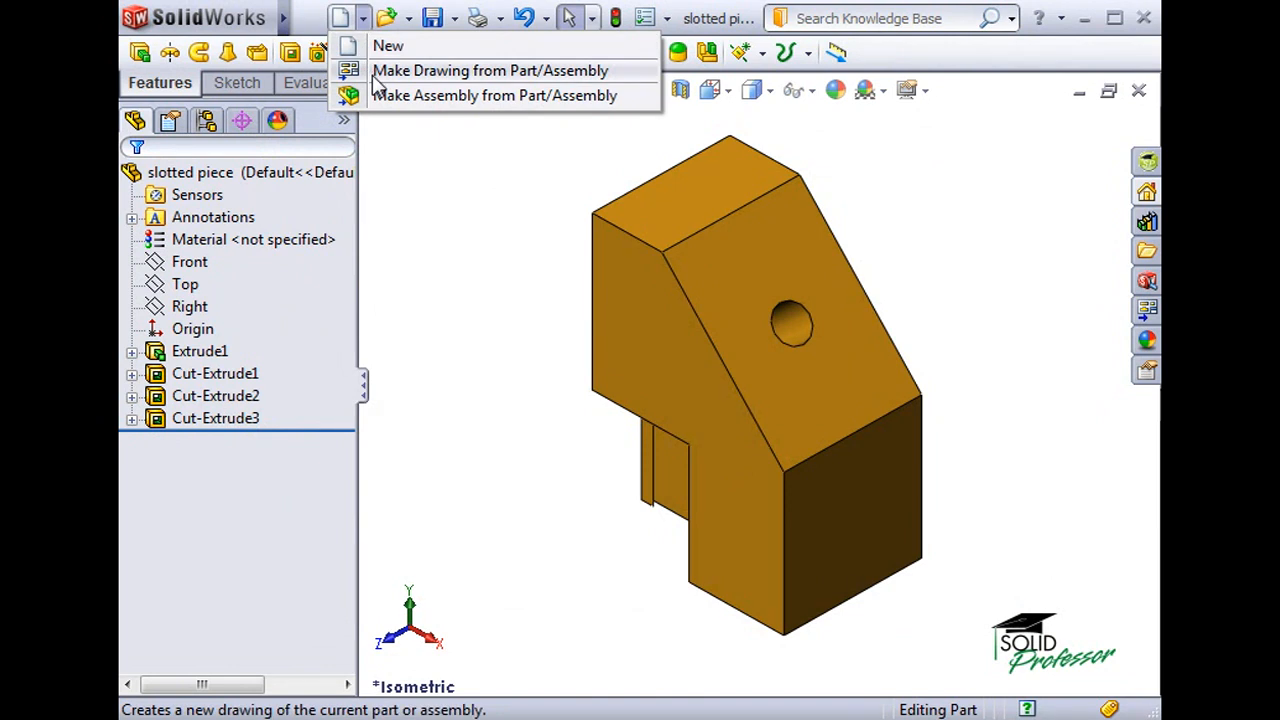
# Make a drawing from the slotted piece part using the A (ANSI) Landscape sheet format and collapse the View Palette.
pyautogui.click(309, 18)
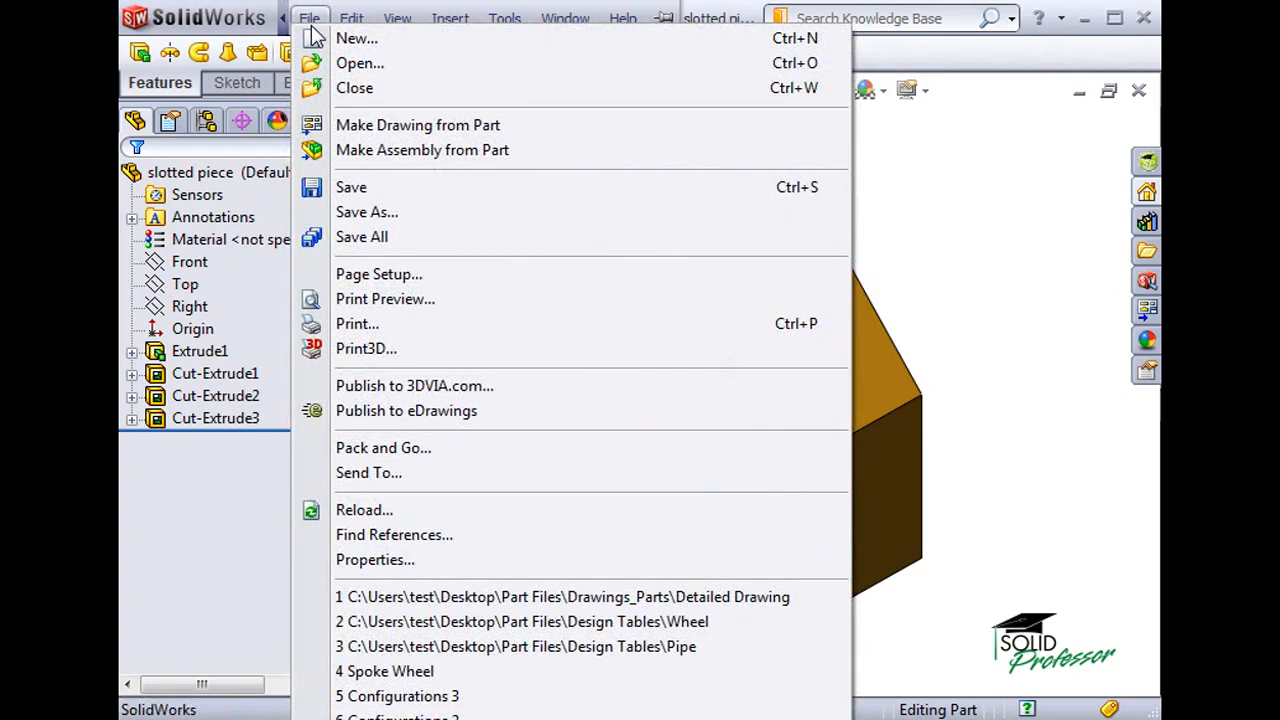
pyautogui.click(363, 127)
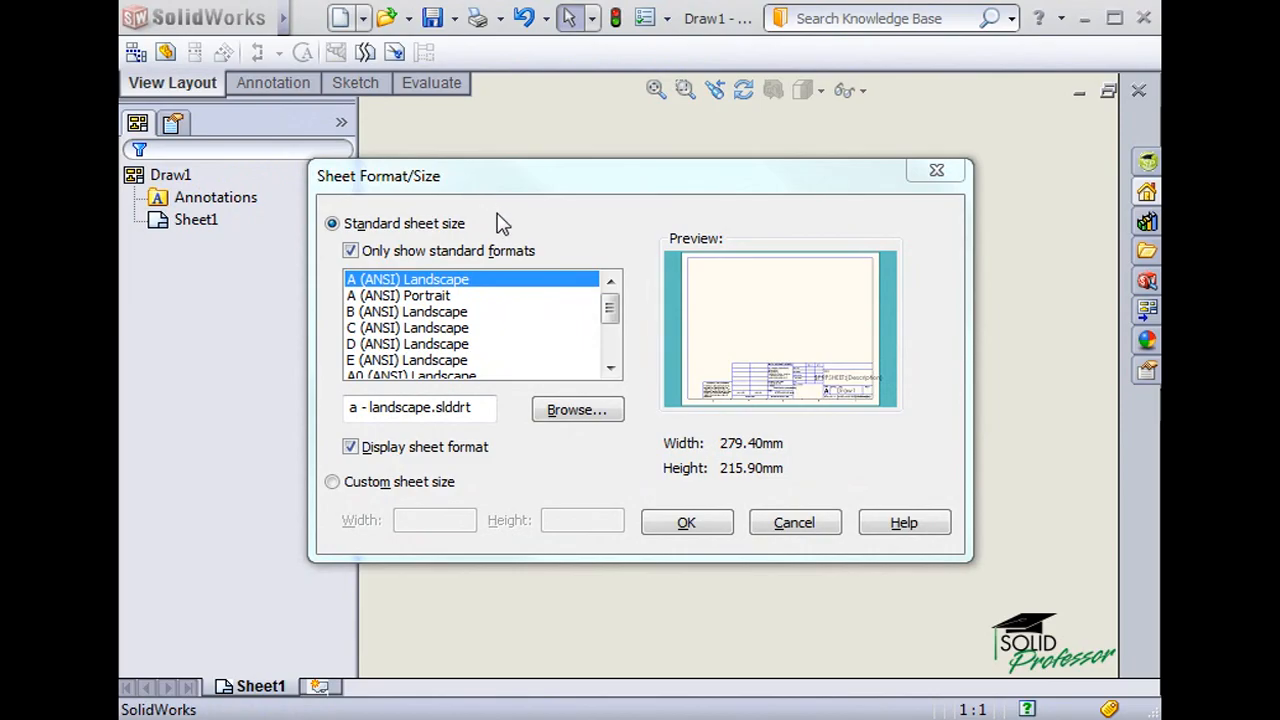
pyautogui.click(610, 314)
pyautogui.moveTo(610, 316)
pyautogui.mouseDown()
pyautogui.moveTo(606, 351)
pyautogui.moveTo(620, 314)
pyautogui.mouseUp()
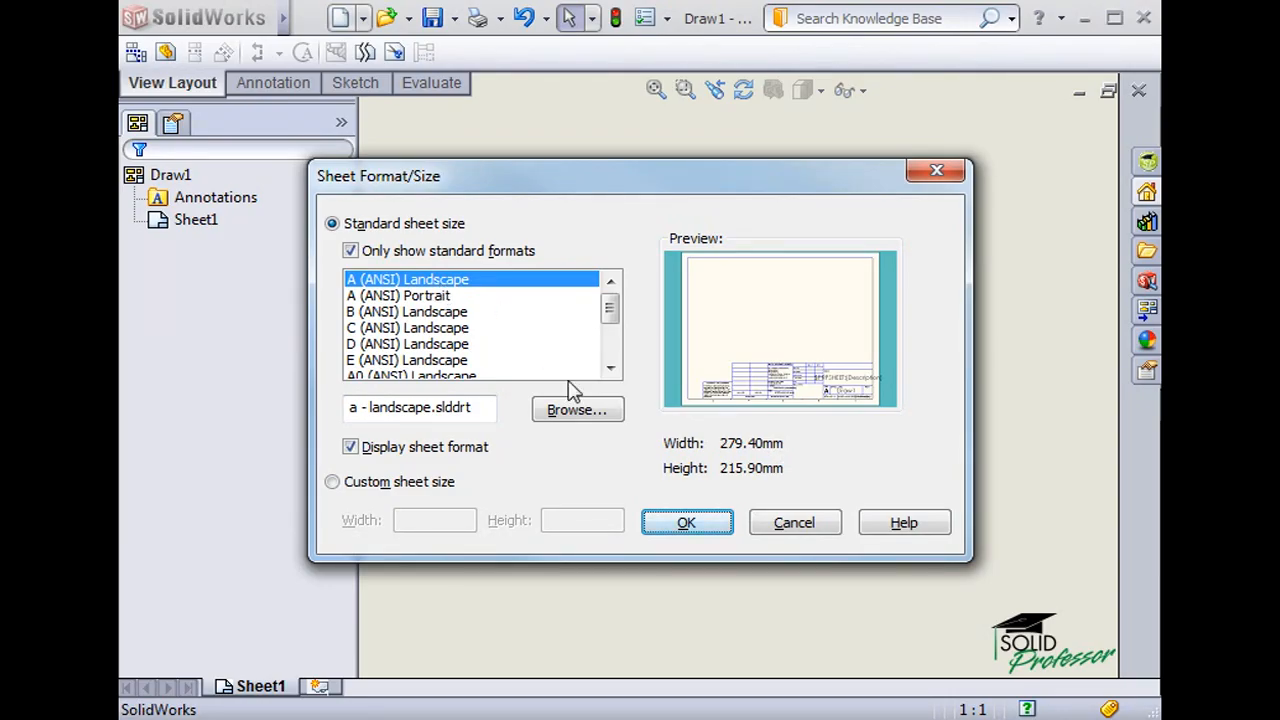
pyautogui.click(656, 532)
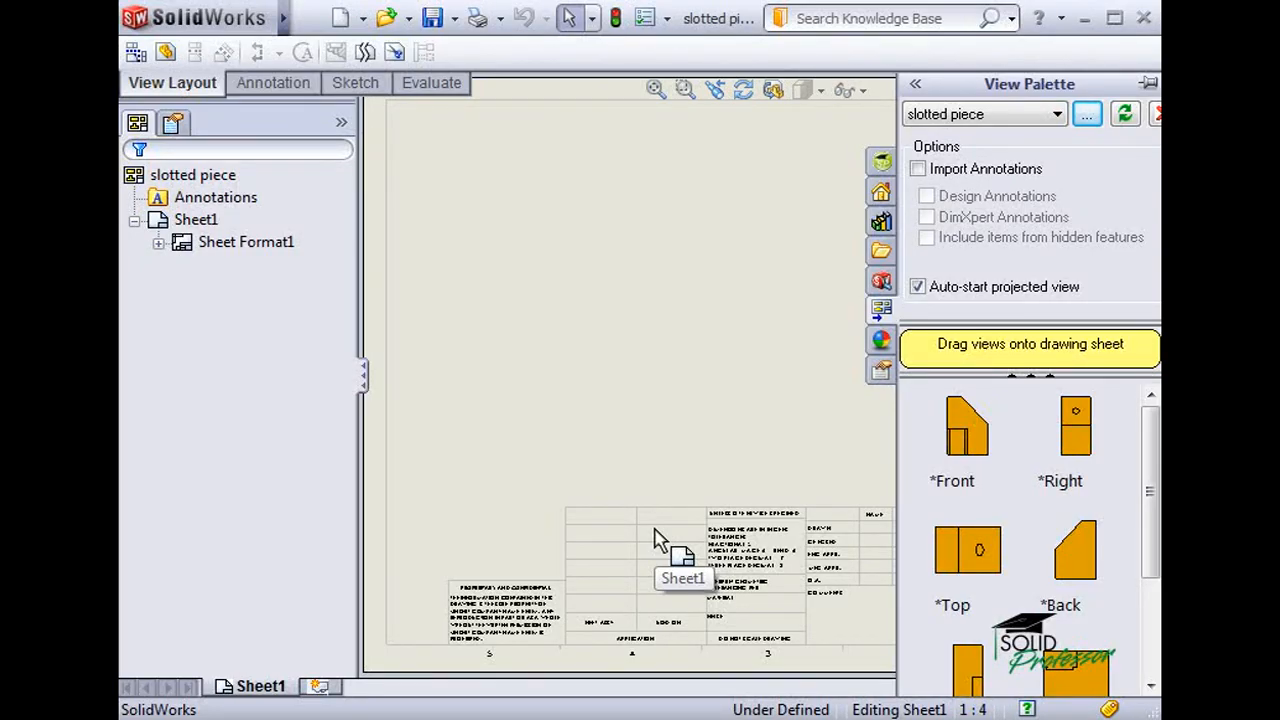
pyautogui.click(662, 372)
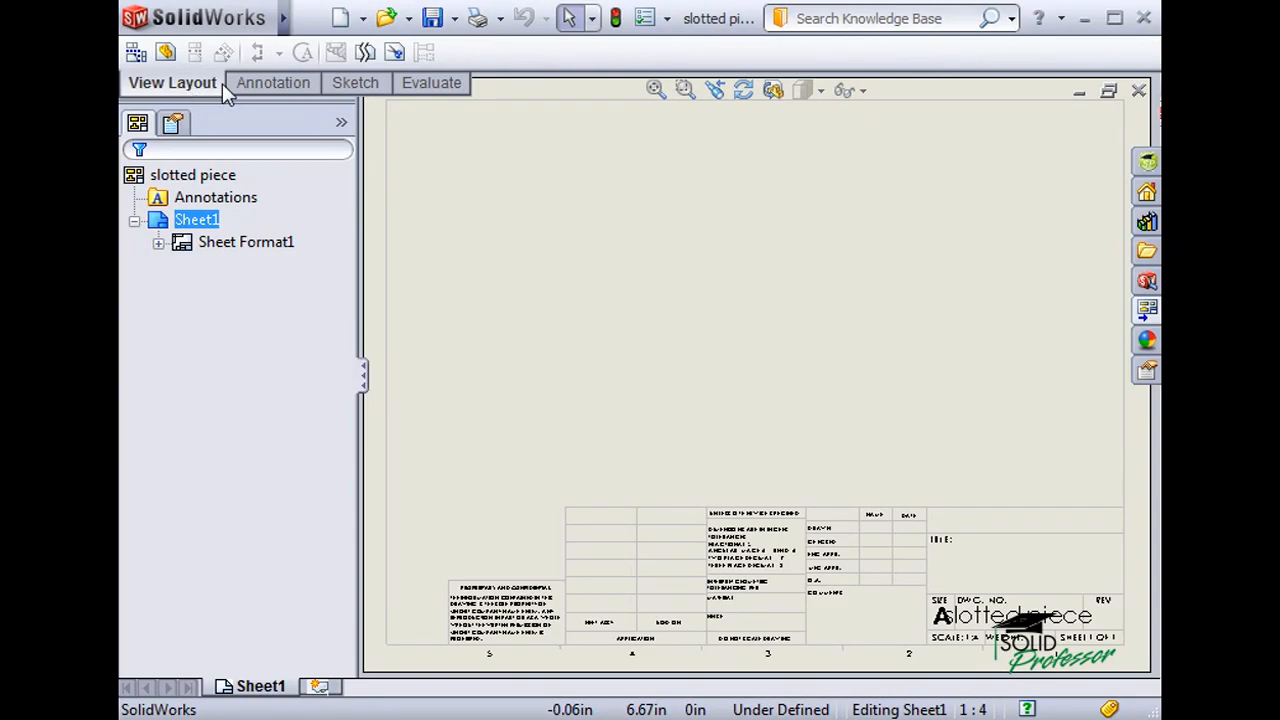
pyautogui.click(258, 97)
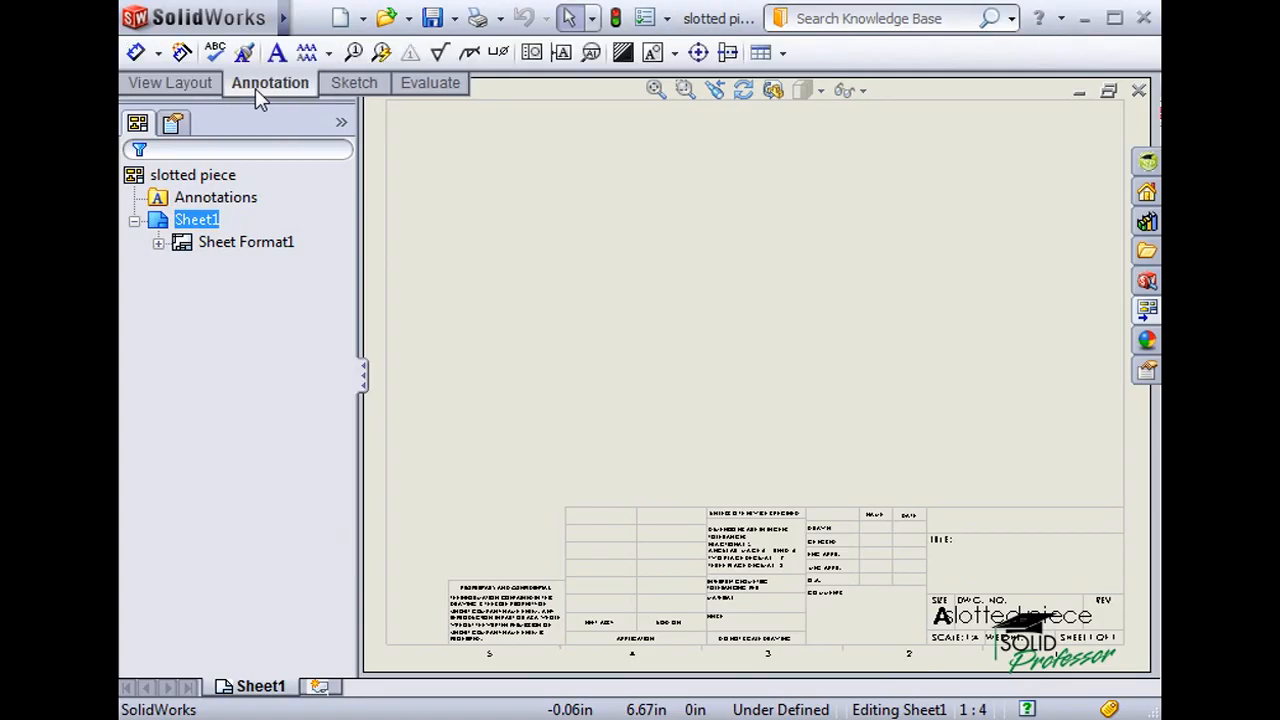
pyautogui.click(140, 87)
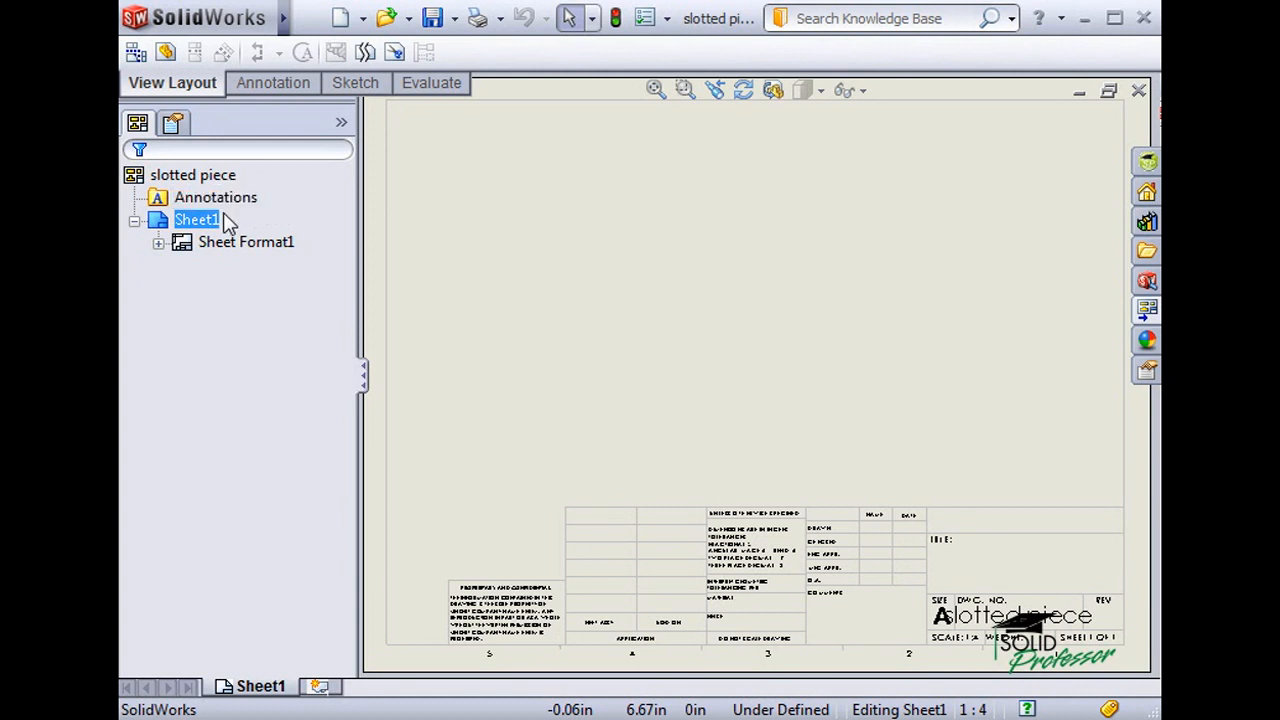
pyautogui.keyDown('ctrl'); pyautogui.click(230, 250); pyautogui.keyUp('ctrl')
pyautogui.keyDown('ctrl'); pyautogui.click(233, 256); pyautogui.keyUp('ctrl')
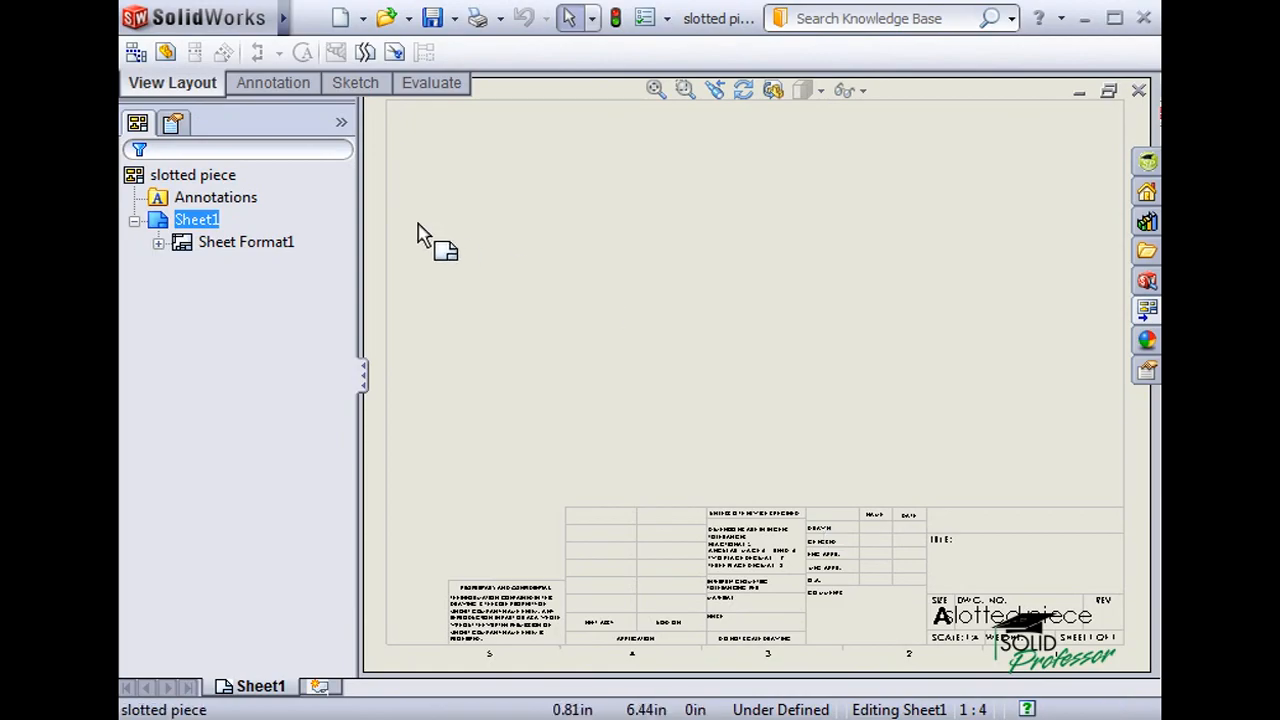
# Enter sheet format editing through Sheet Format1 in the feature tree and return to editing the sheet.
pyautogui.rightClick(278, 250)
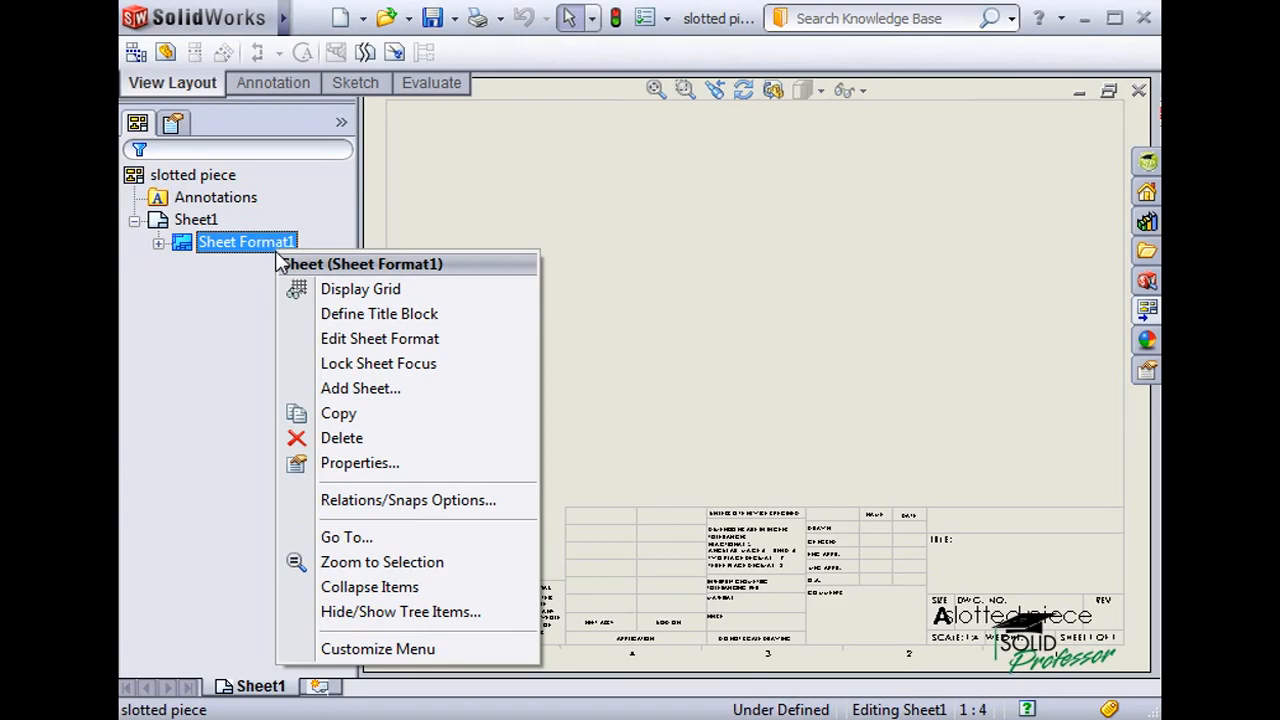
pyautogui.click(333, 341)
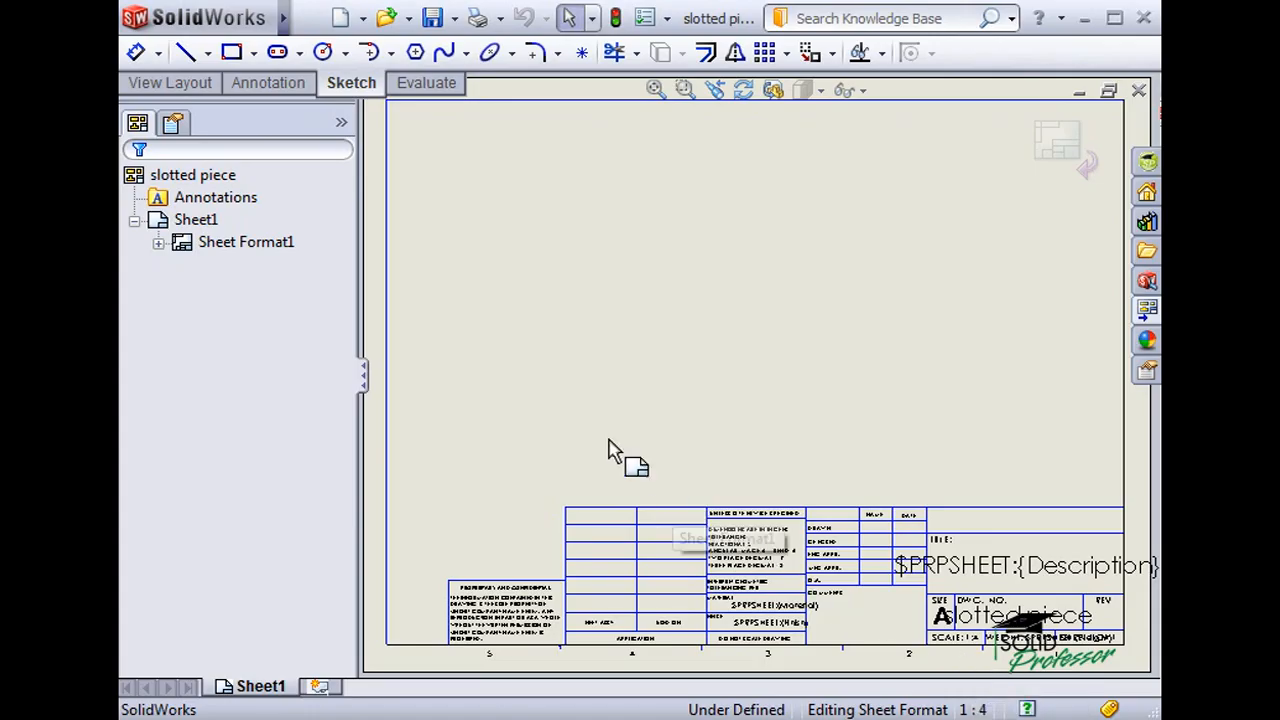
pyautogui.rightClick(287, 245)
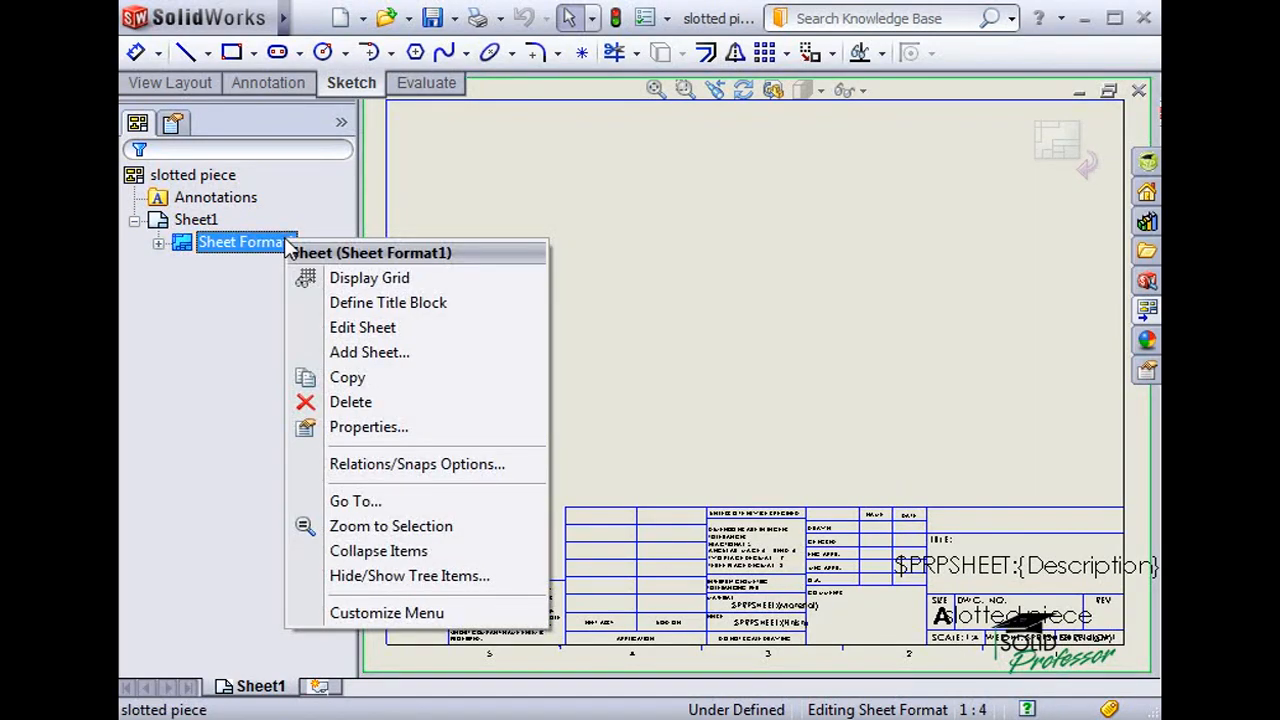
pyautogui.click(325, 333)
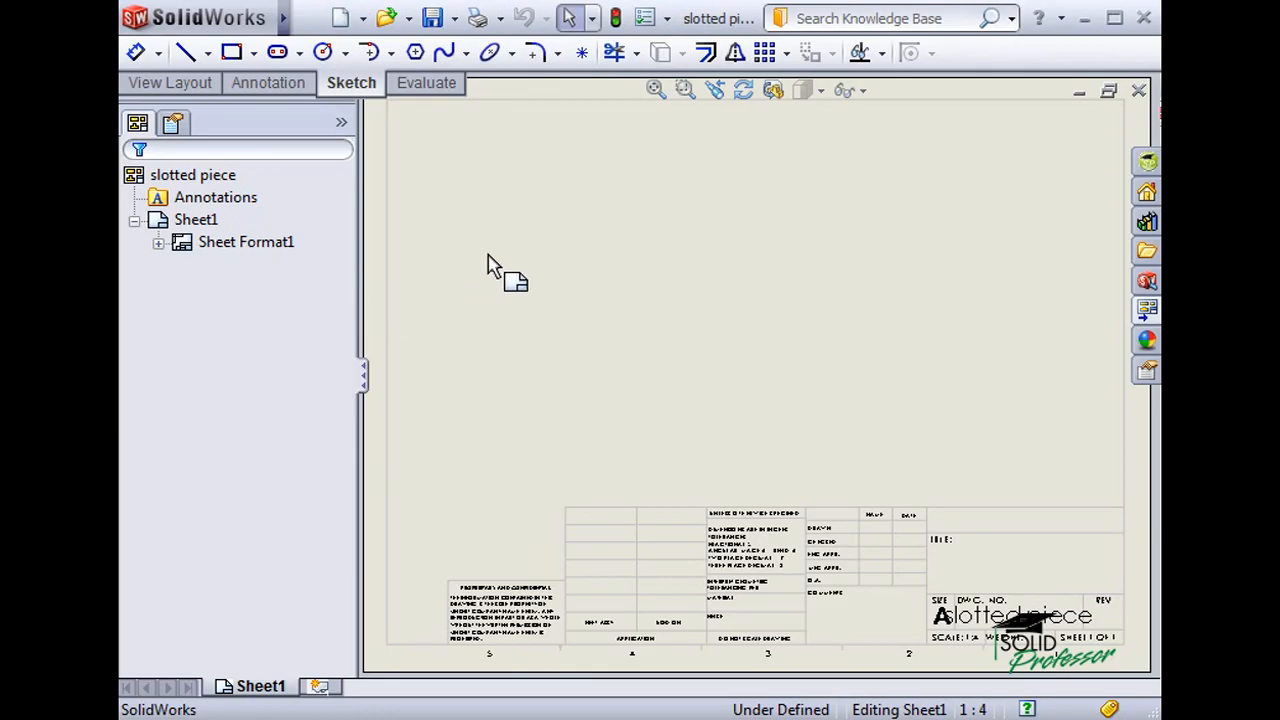
# Enter sheet format editing from the empty area of the sheet and go back to sheet editing.
pyautogui.rightClick(523, 214)
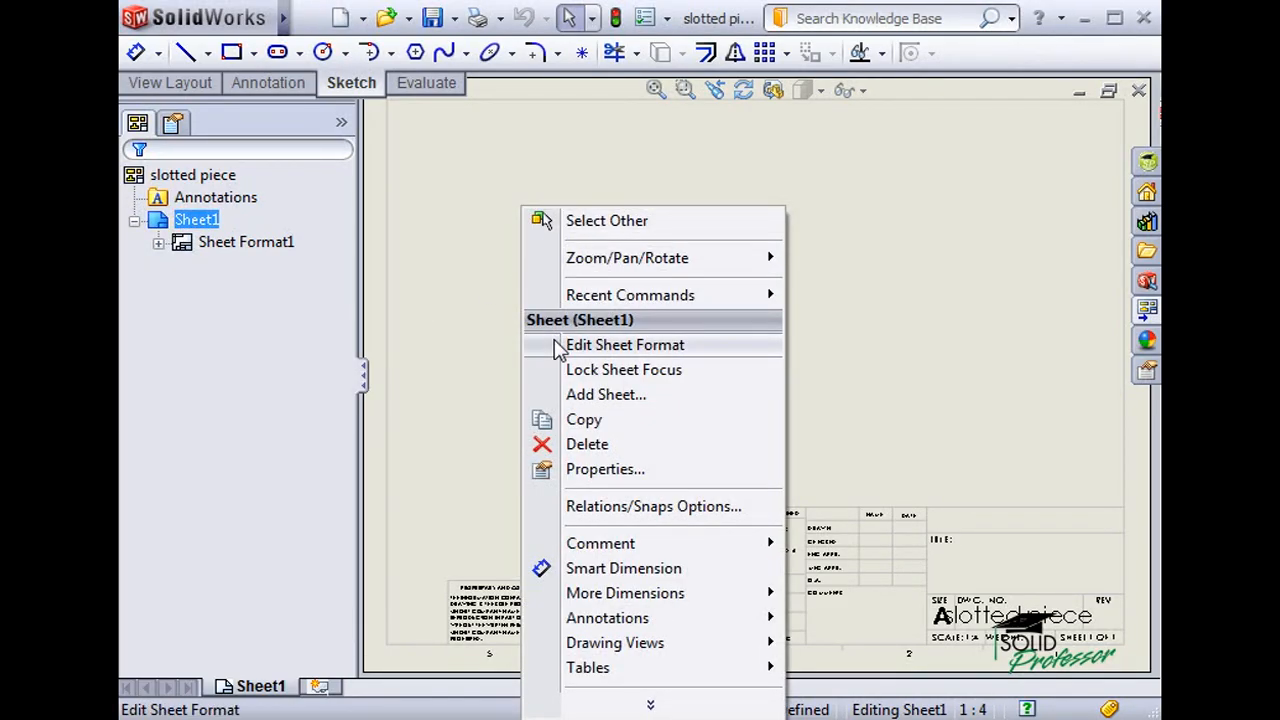
pyautogui.click(600, 345)
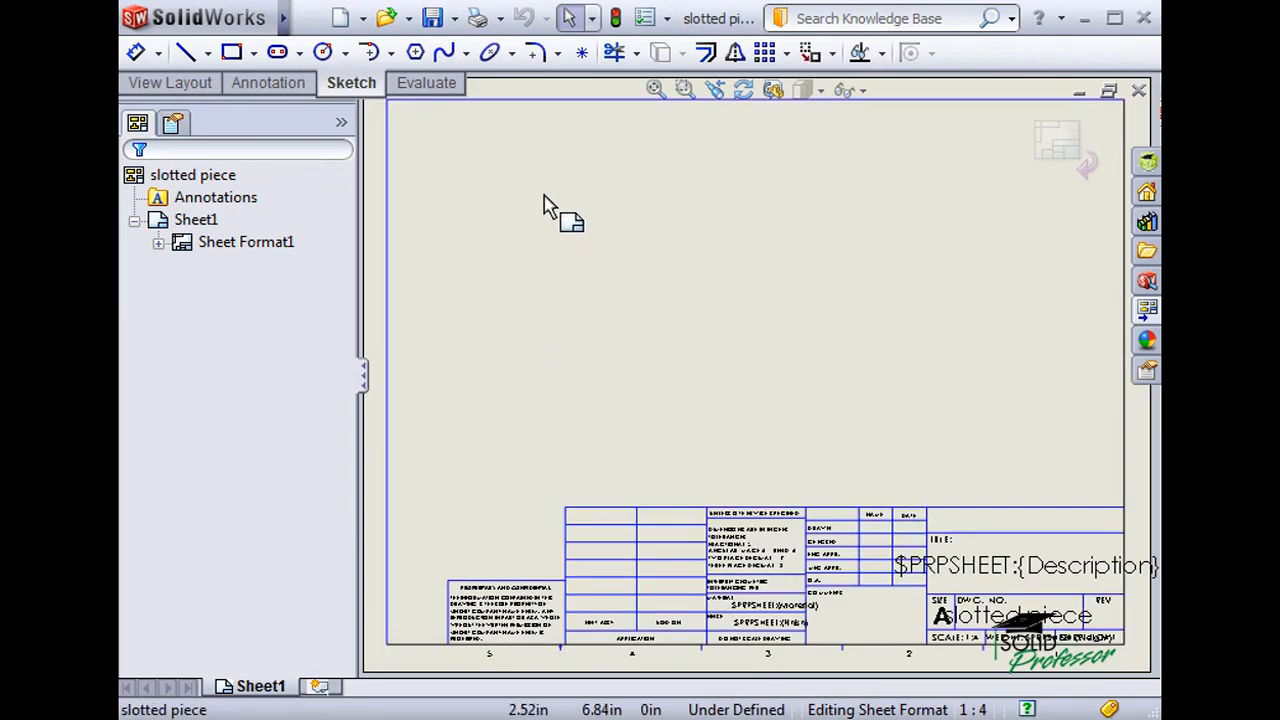
pyautogui.rightClick(543, 205)
pyautogui.click(575, 358)
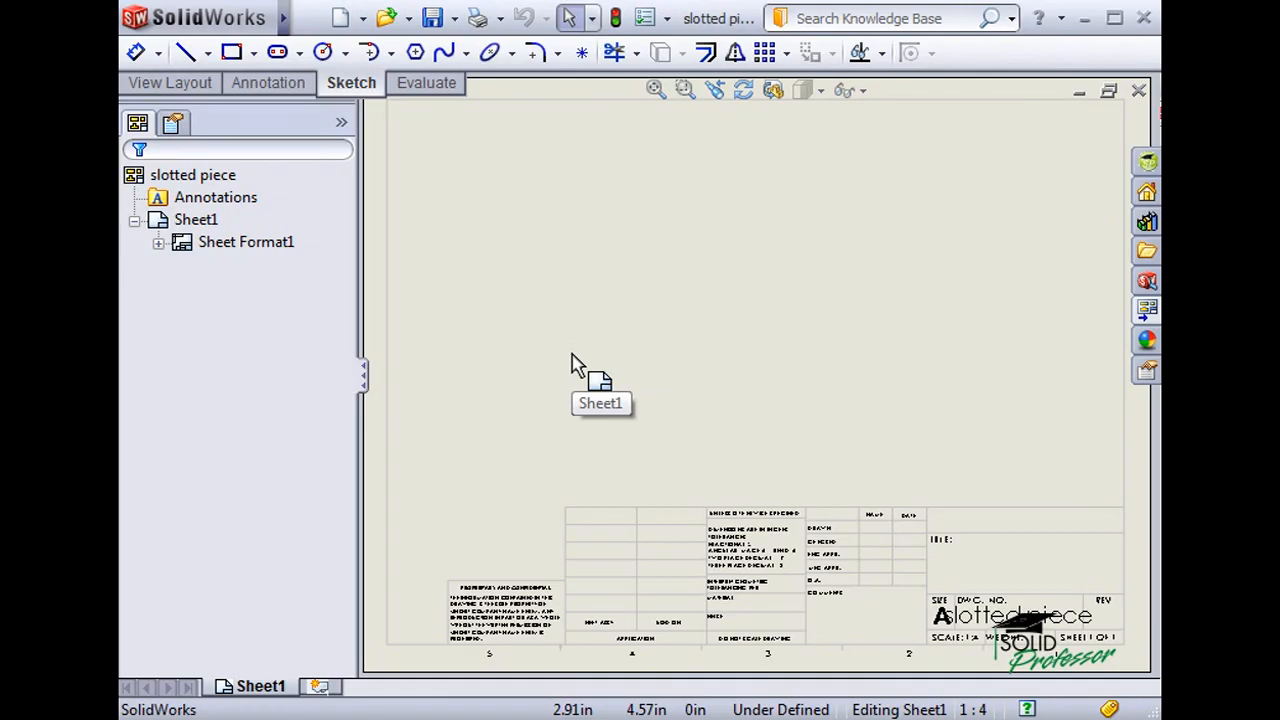
# Switch to the Detailed Drawing, enter sheet format editing from an empty area of its sheet, and return to editing the sheet.
pyautogui.hotkey('ctrl', 'Tab')
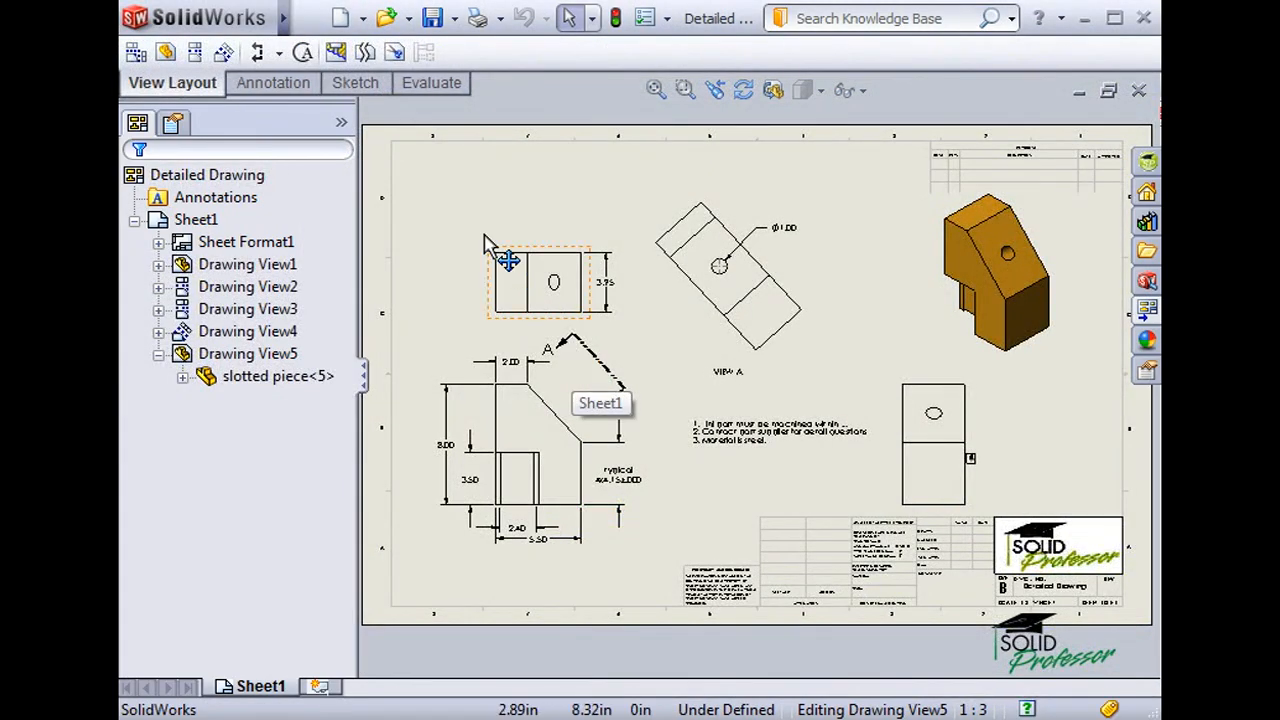
pyautogui.rightClick(447, 192)
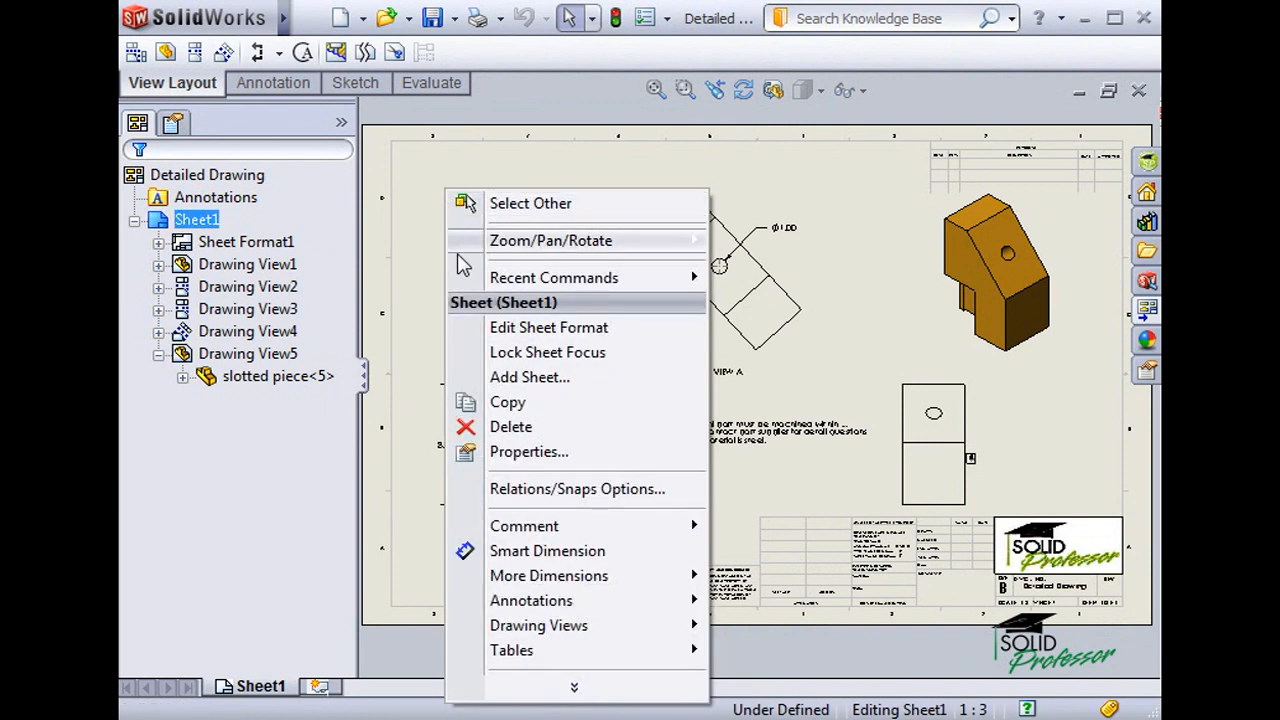
pyautogui.click(474, 327)
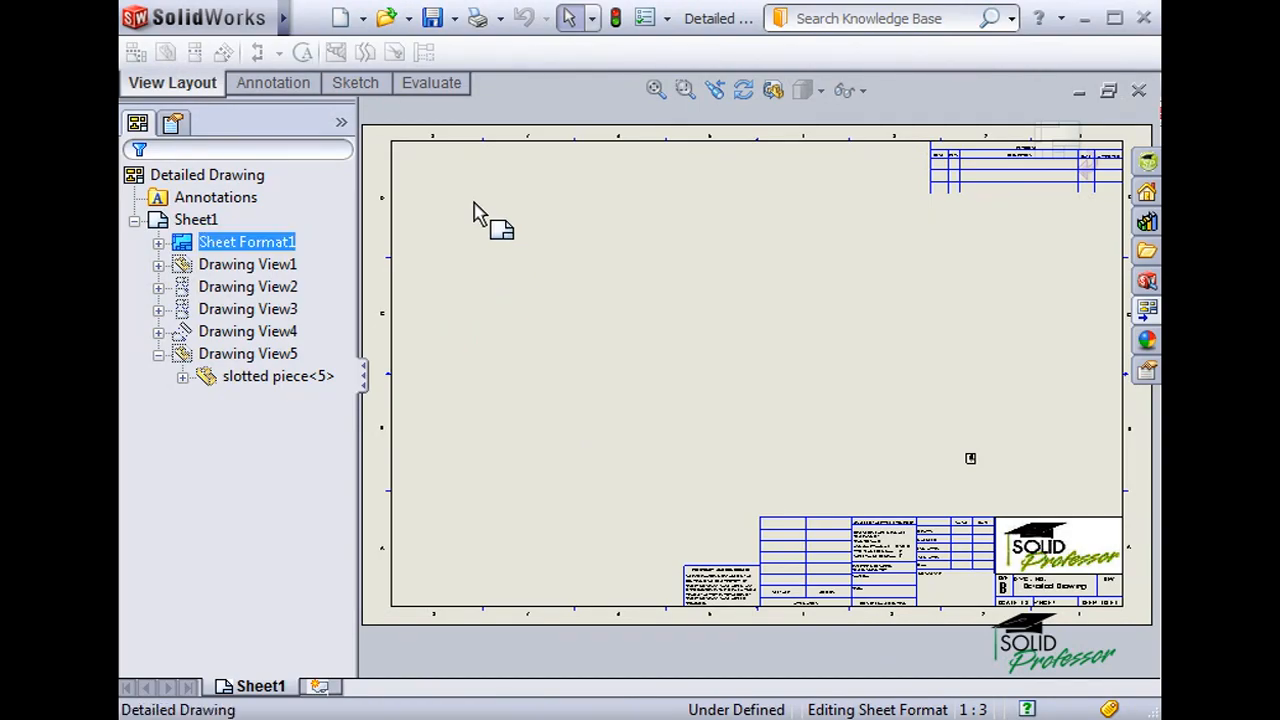
pyautogui.rightClick(475, 205)
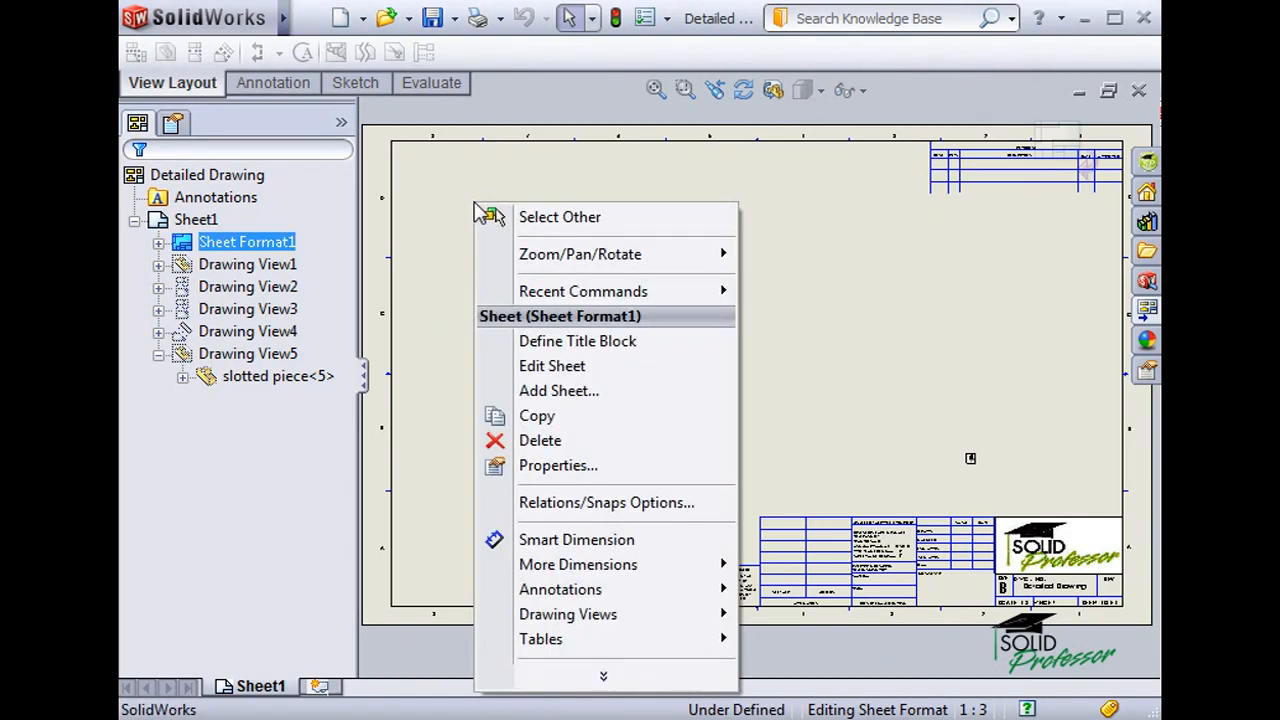
pyautogui.click(550, 366)
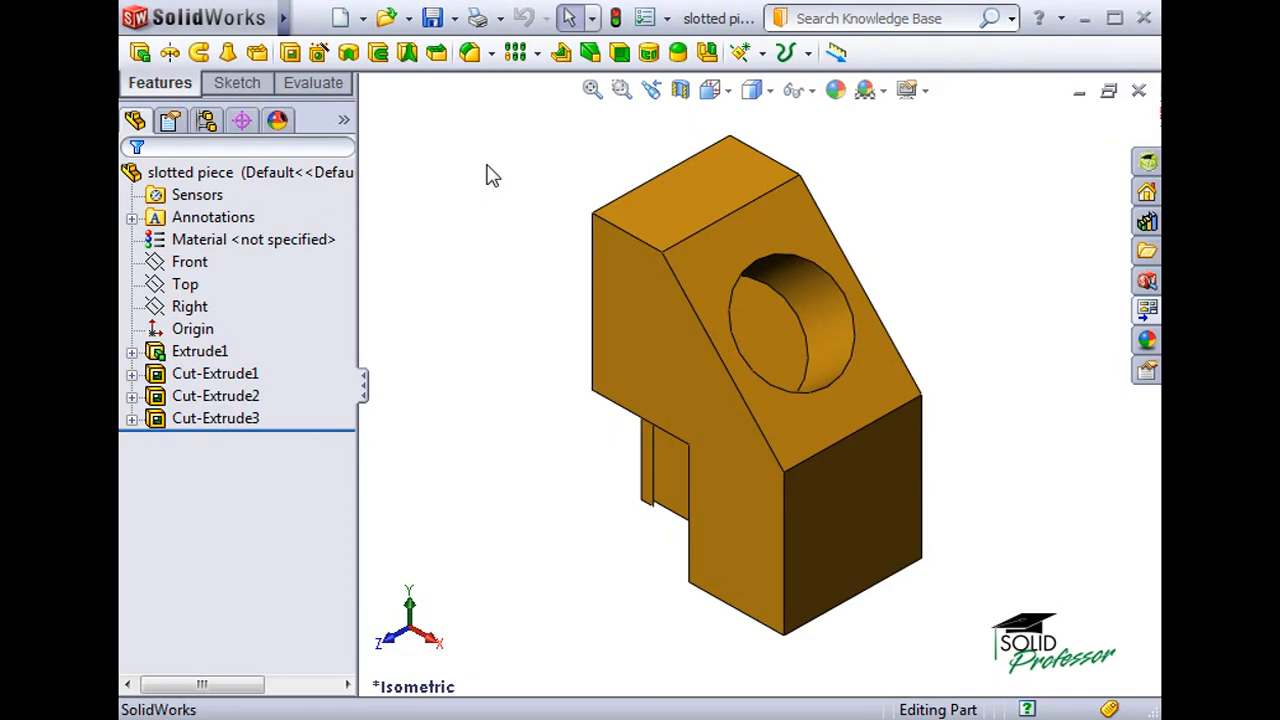
# Create a new drawing with the A (ANSI) Landscape sheet format and cancel the automatically started Model View command.
pyautogui.click(347, 24)
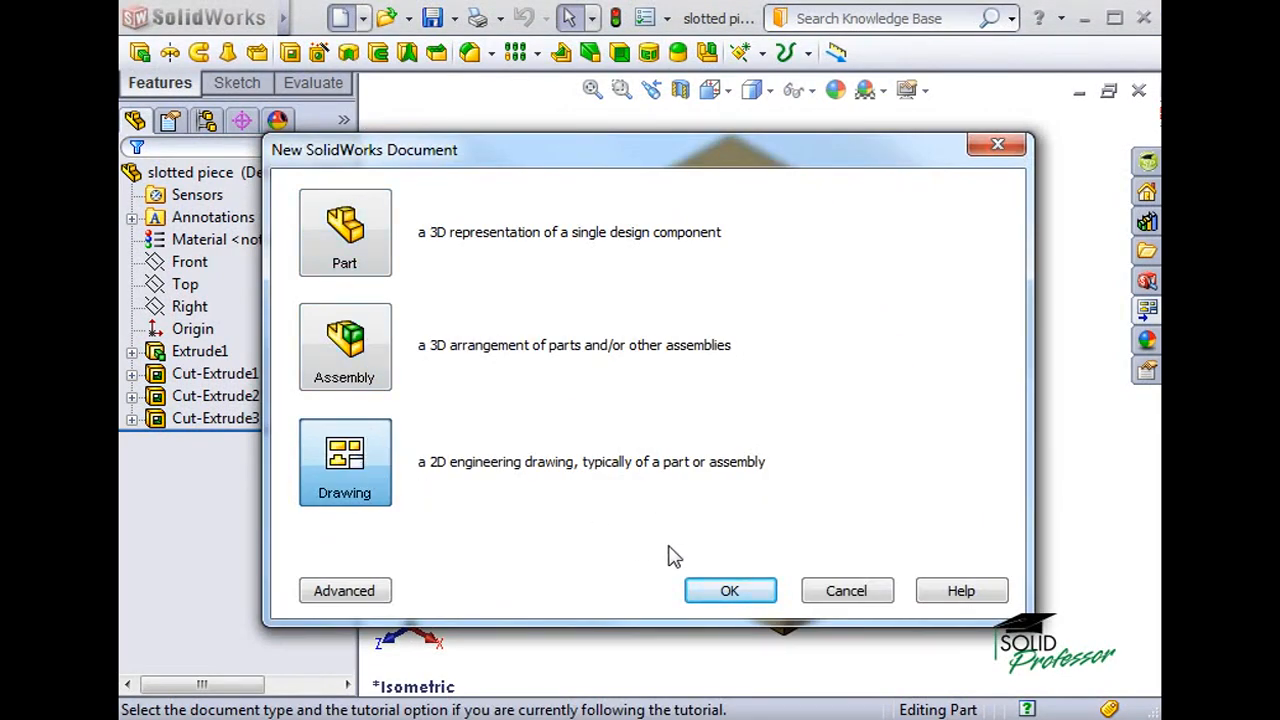
pyautogui.click(729, 589)
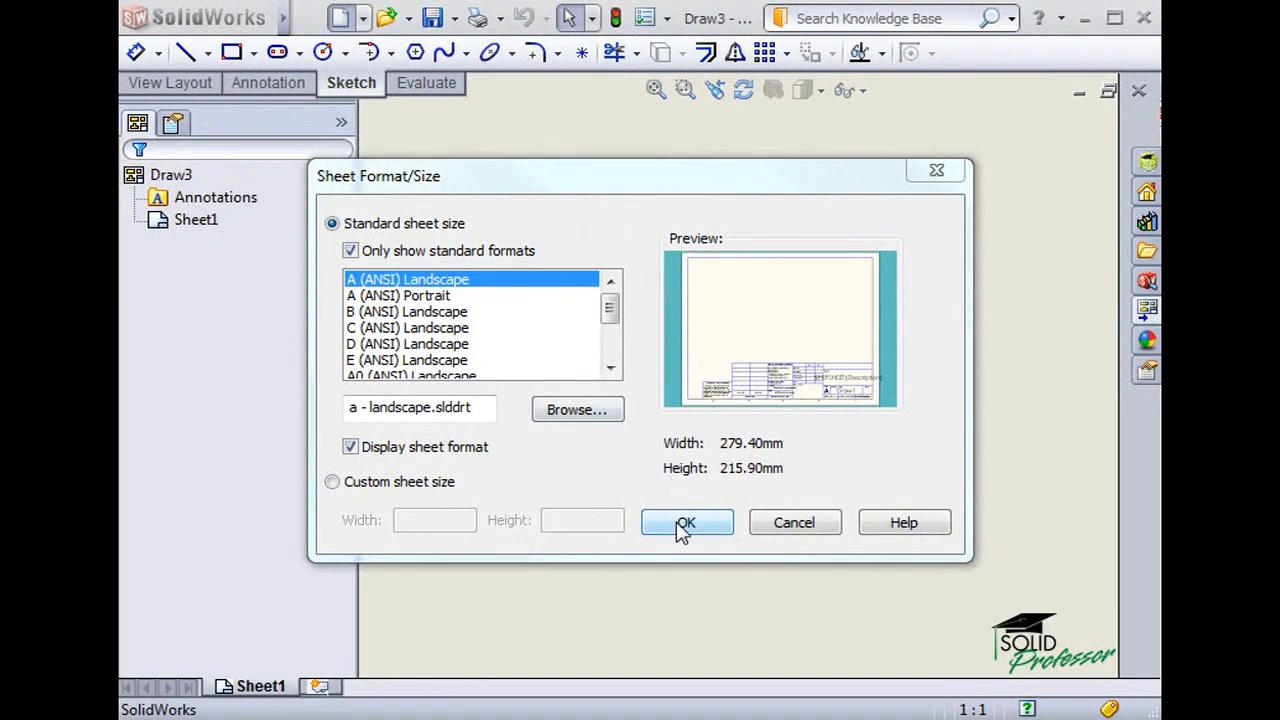
pyautogui.click(685, 524)
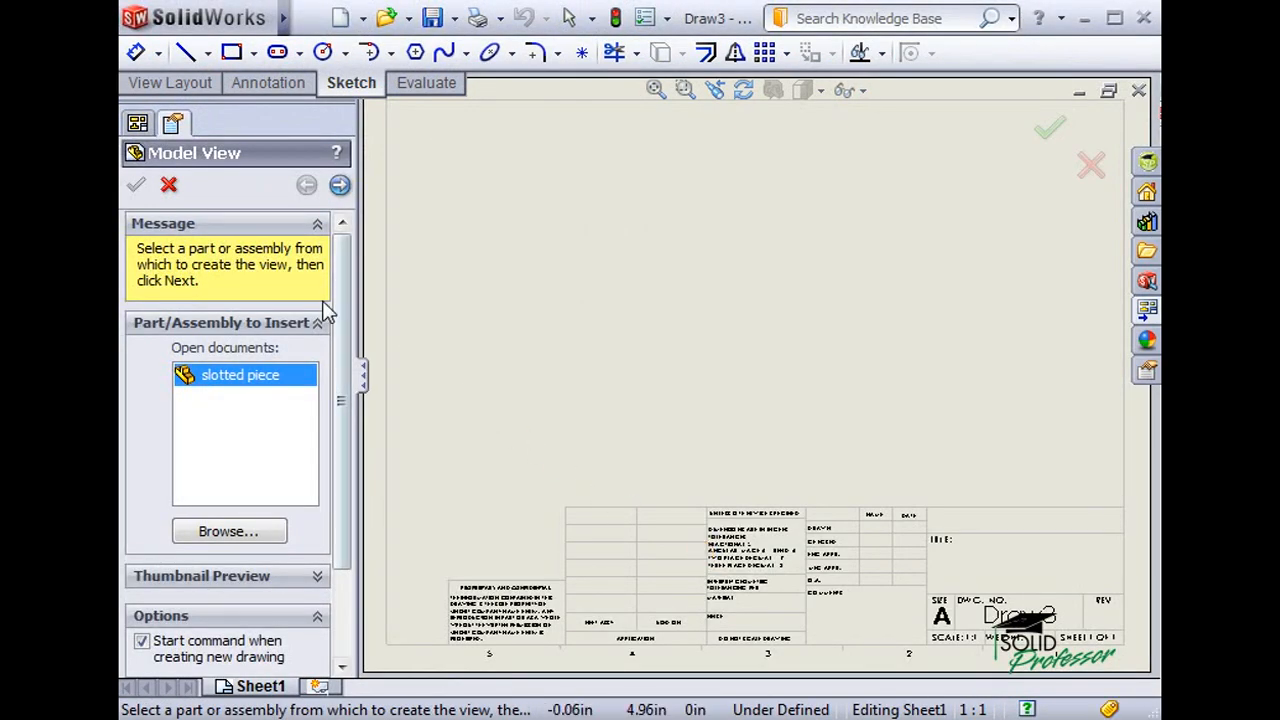
pyautogui.click(168, 185)
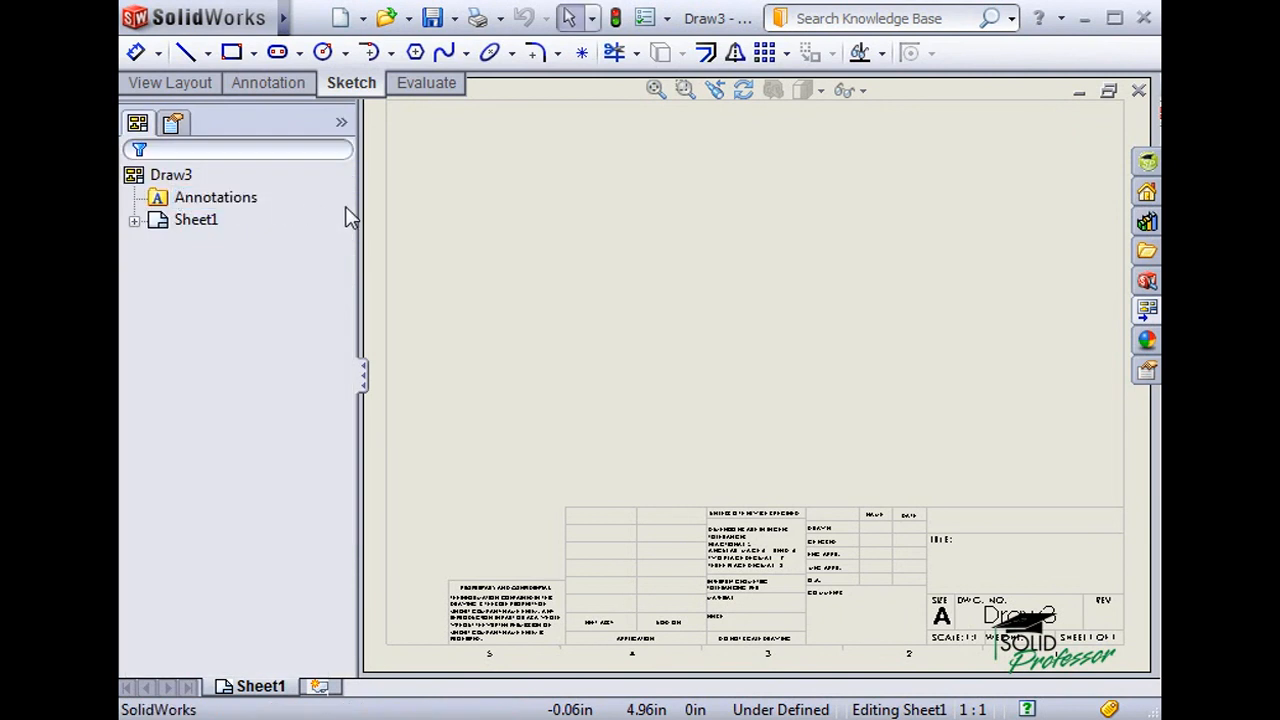
# Start the Model View command on the blank sheet and choose the open slotted piece as the part to insert.
pyautogui.click(517, 207)
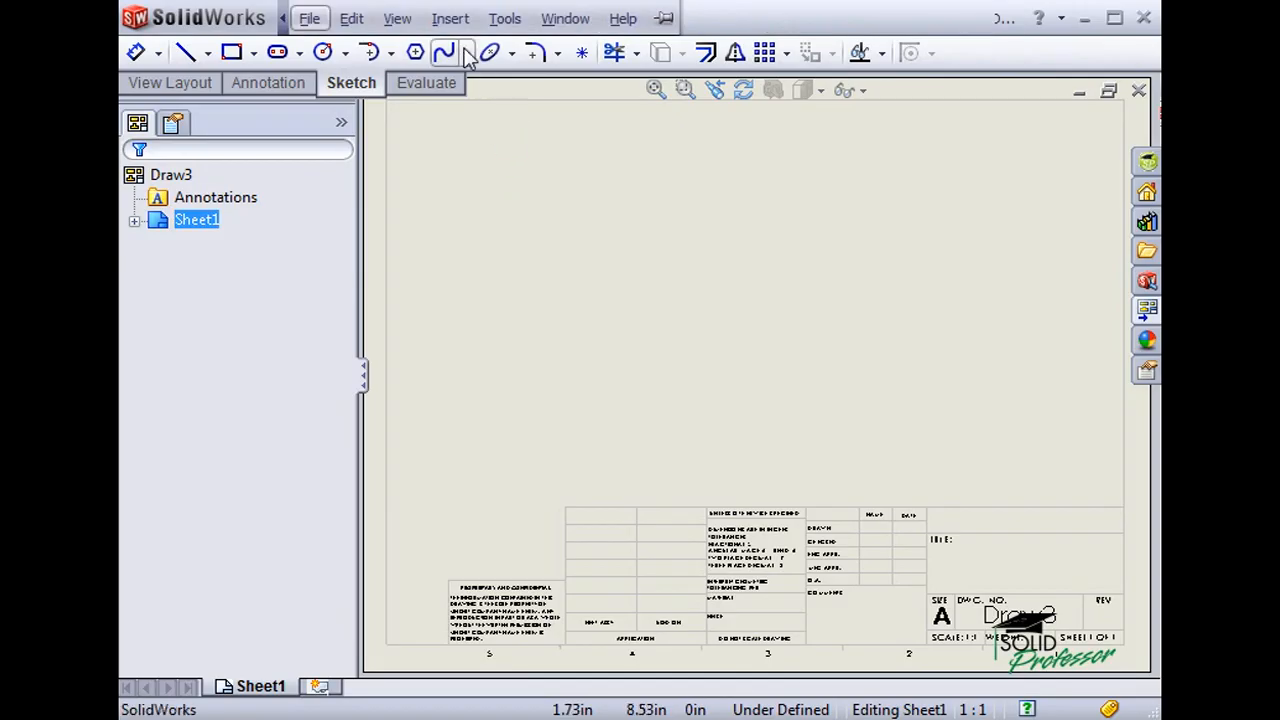
pyautogui.click(449, 18)
pyautogui.moveTo(567, 99)
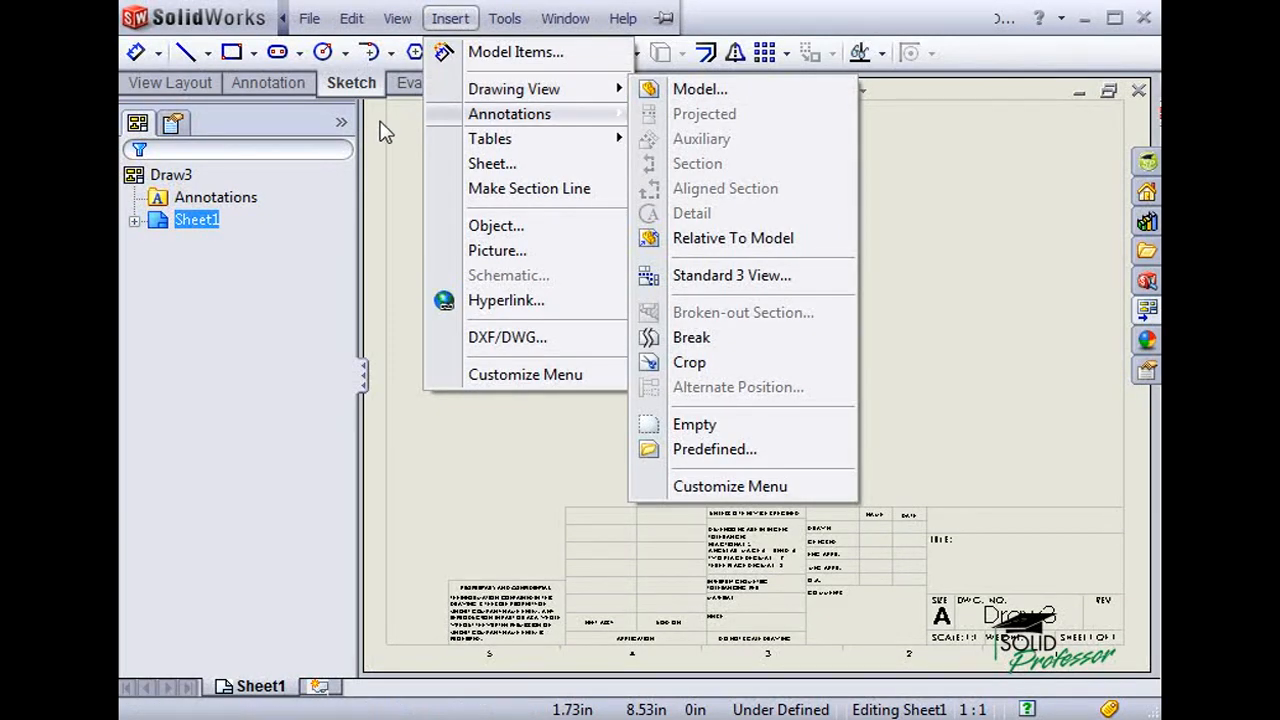
pyautogui.click(306, 91)
pyautogui.click(206, 82)
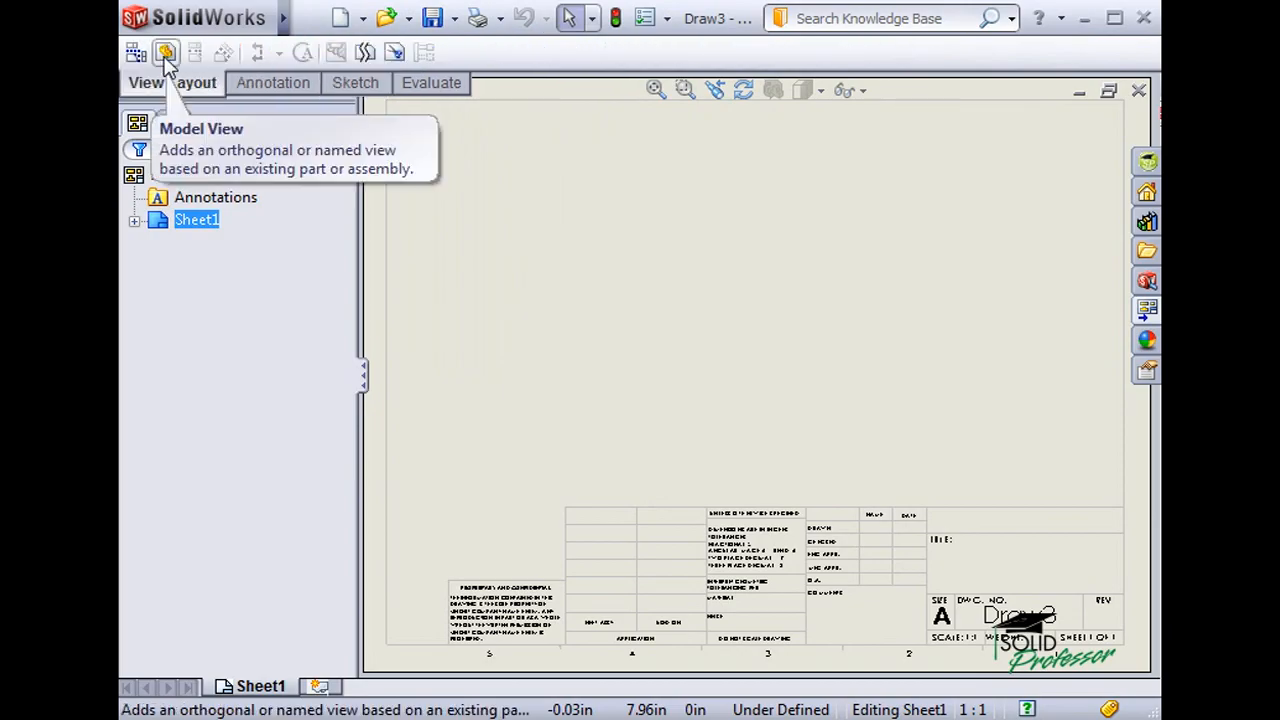
pyautogui.click(165, 56)
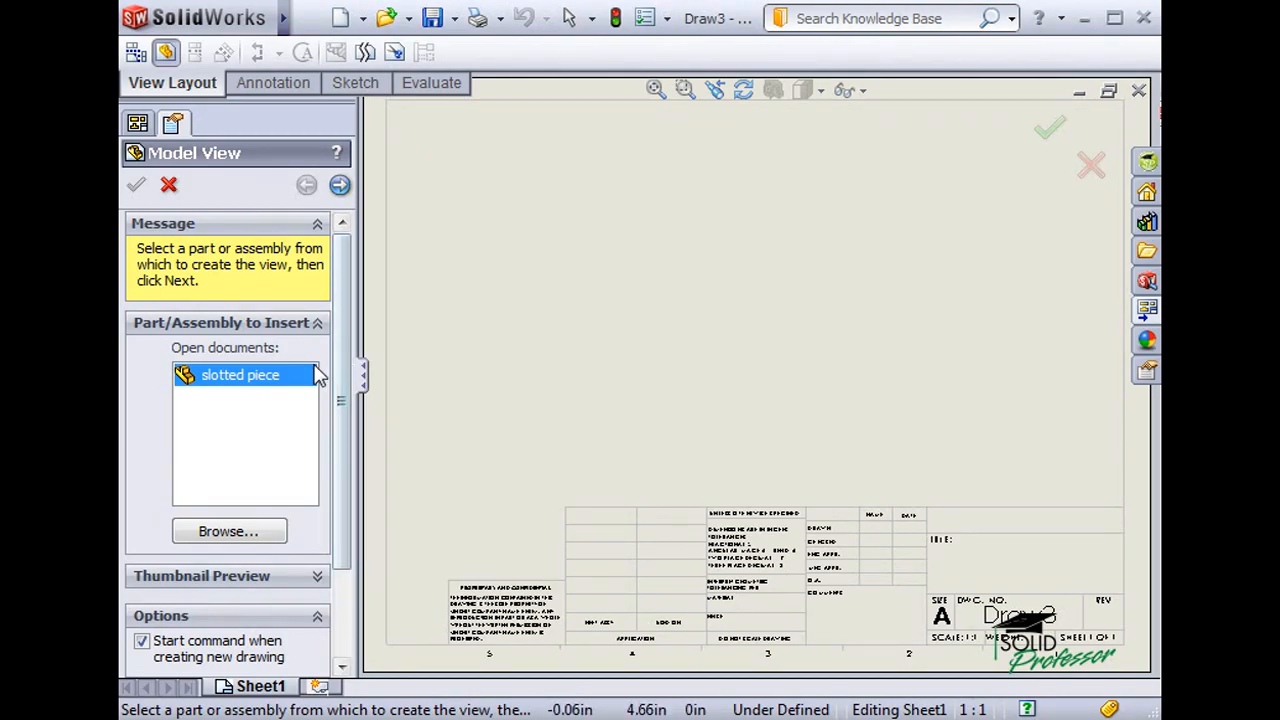
pyautogui.moveTo(343, 389); pyautogui.dragTo(340, 495)
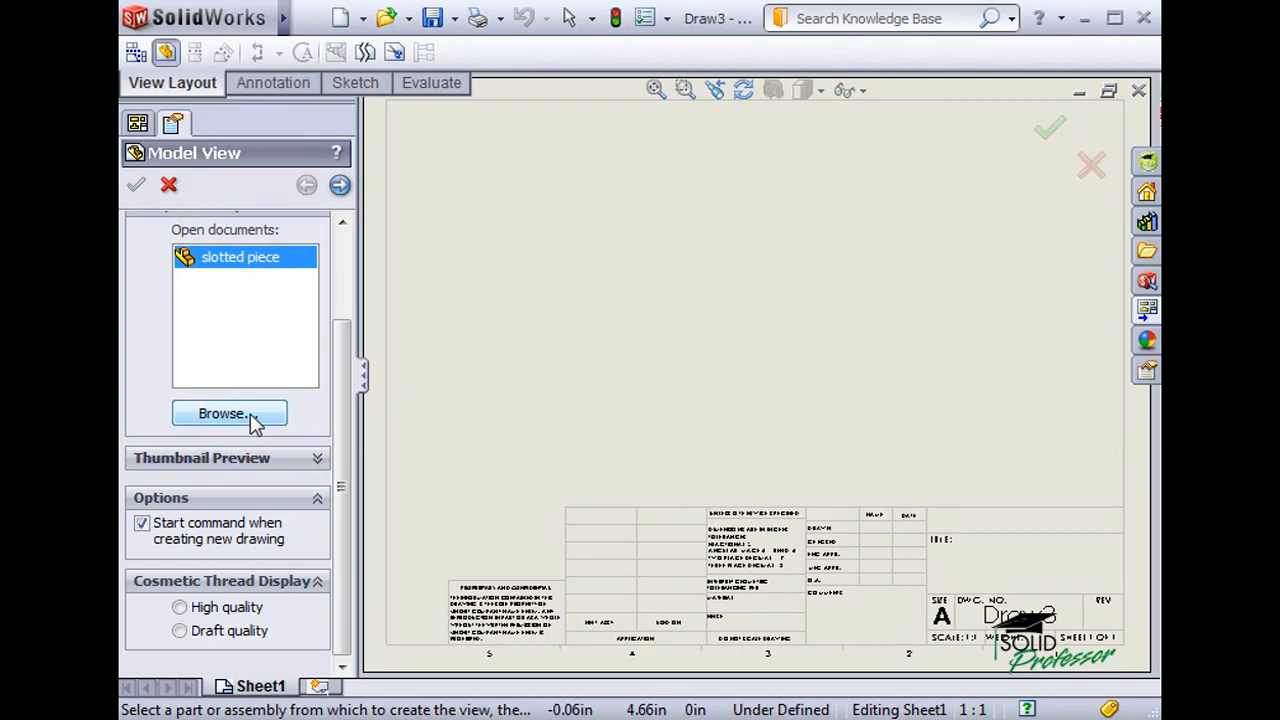
pyautogui.click(340, 187)
# Place a single Front view of the slotted piece above the title block, toward the left side of the sheet.
pyautogui.scroll(2, 336, 278)
pyautogui.scroll(1, 338, 276)
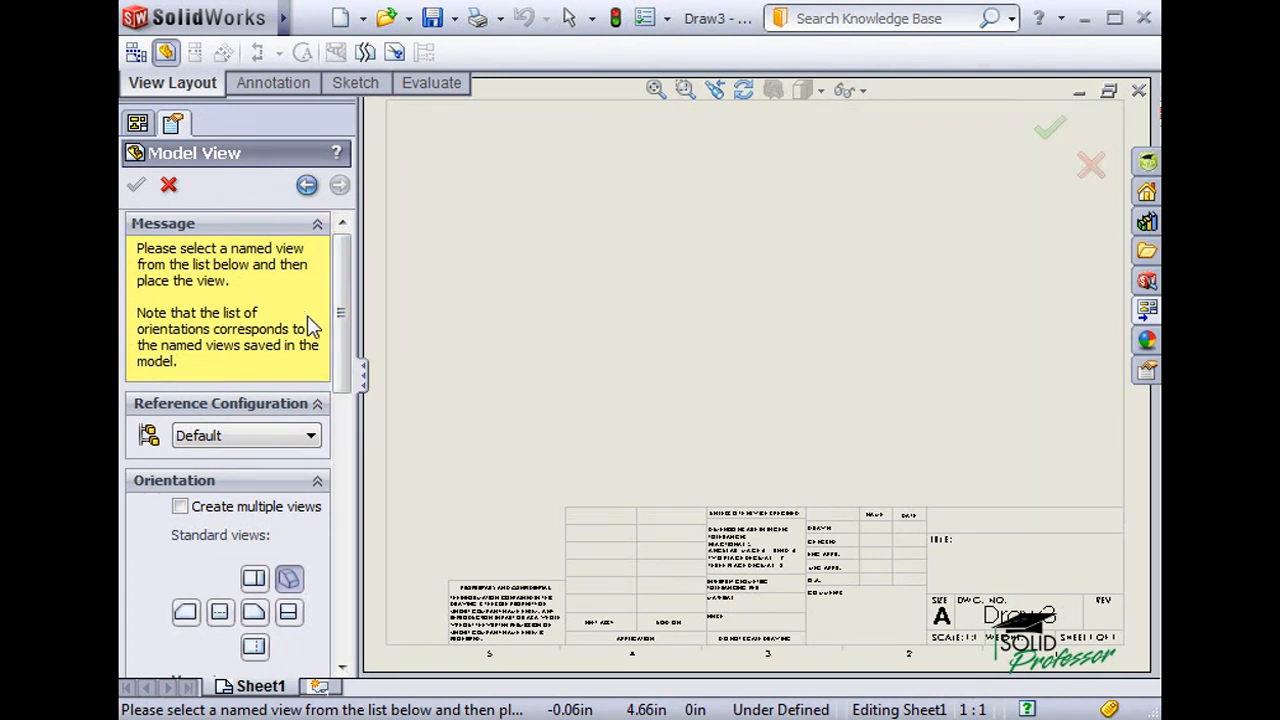
pyautogui.moveTo(337, 317); pyautogui.dragTo(336, 405)
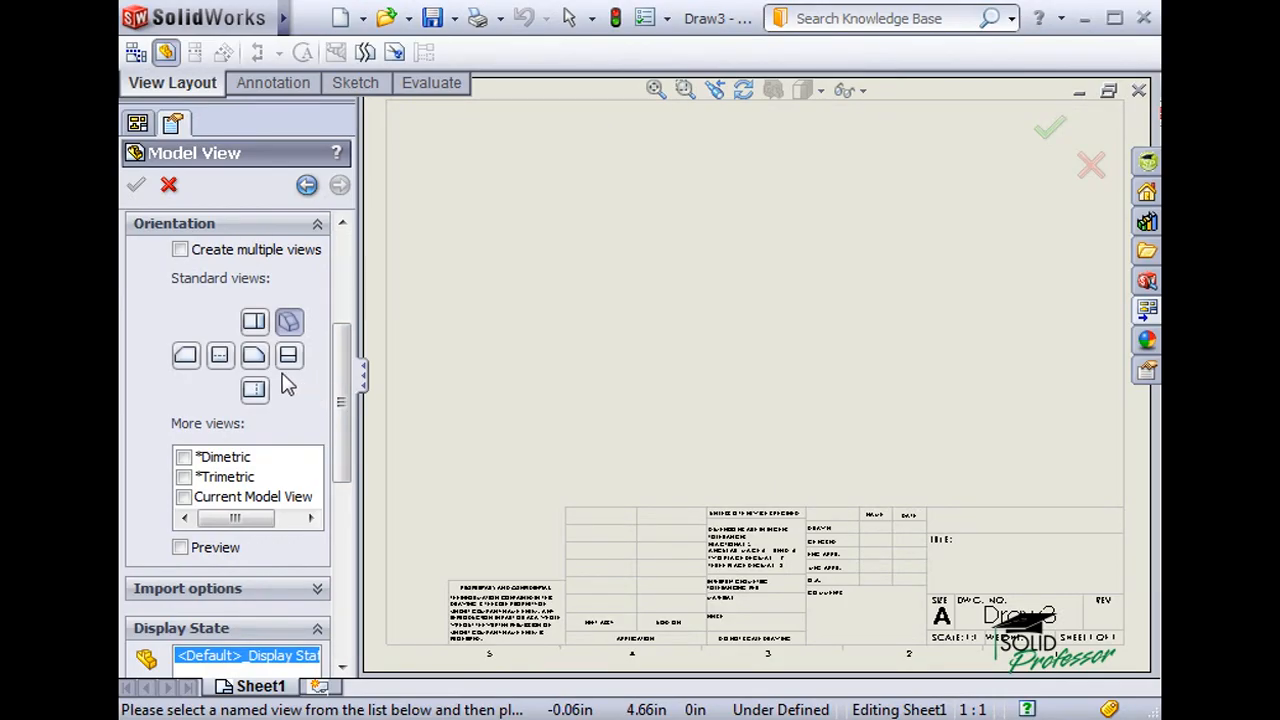
pyautogui.click(254, 355)
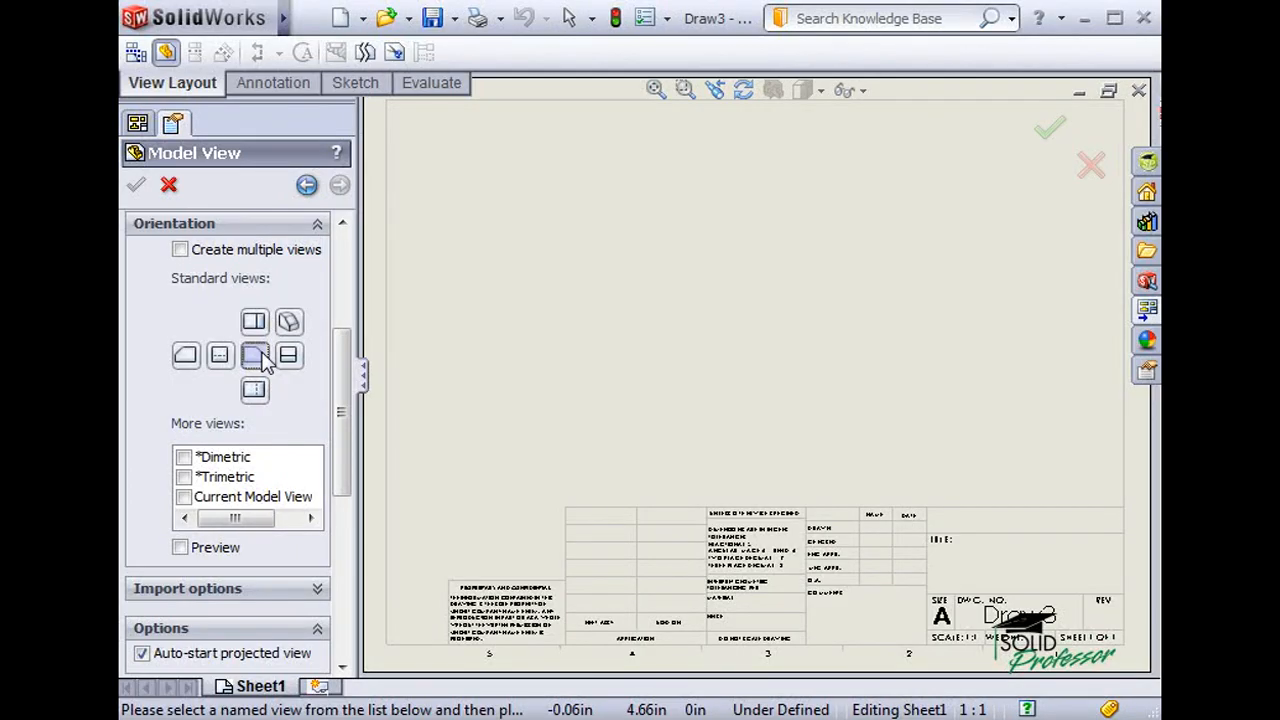
pyautogui.moveTo(345, 378); pyautogui.dragTo(329, 457)
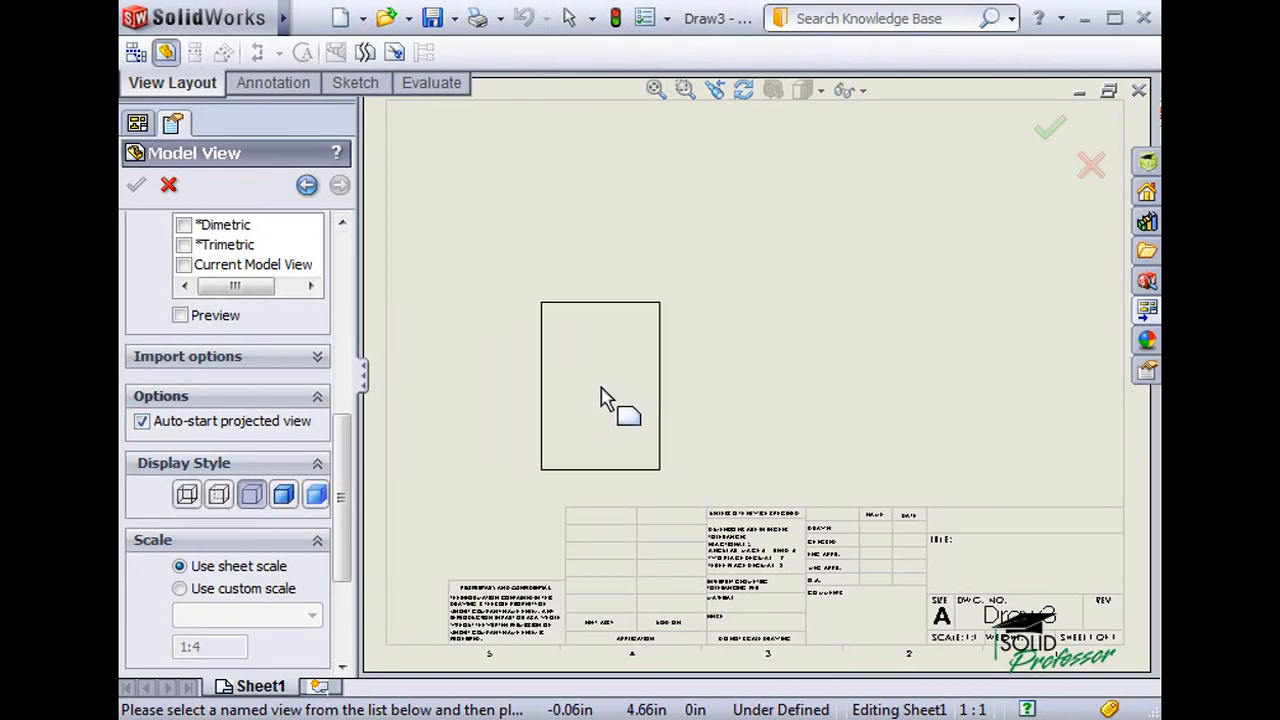
pyautogui.click(584, 399)
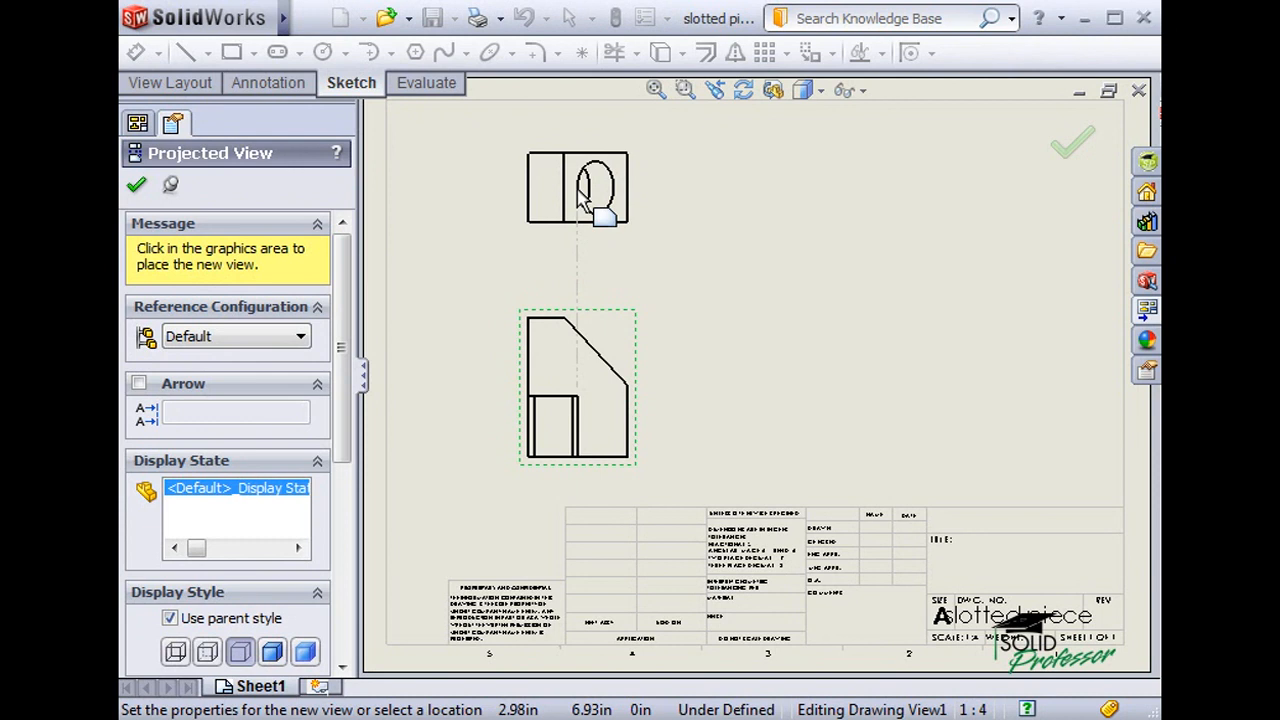
# Project a top view, a right-side view and an isometric view from the front view, and finish the Projected View command.
pyautogui.click(578, 190)
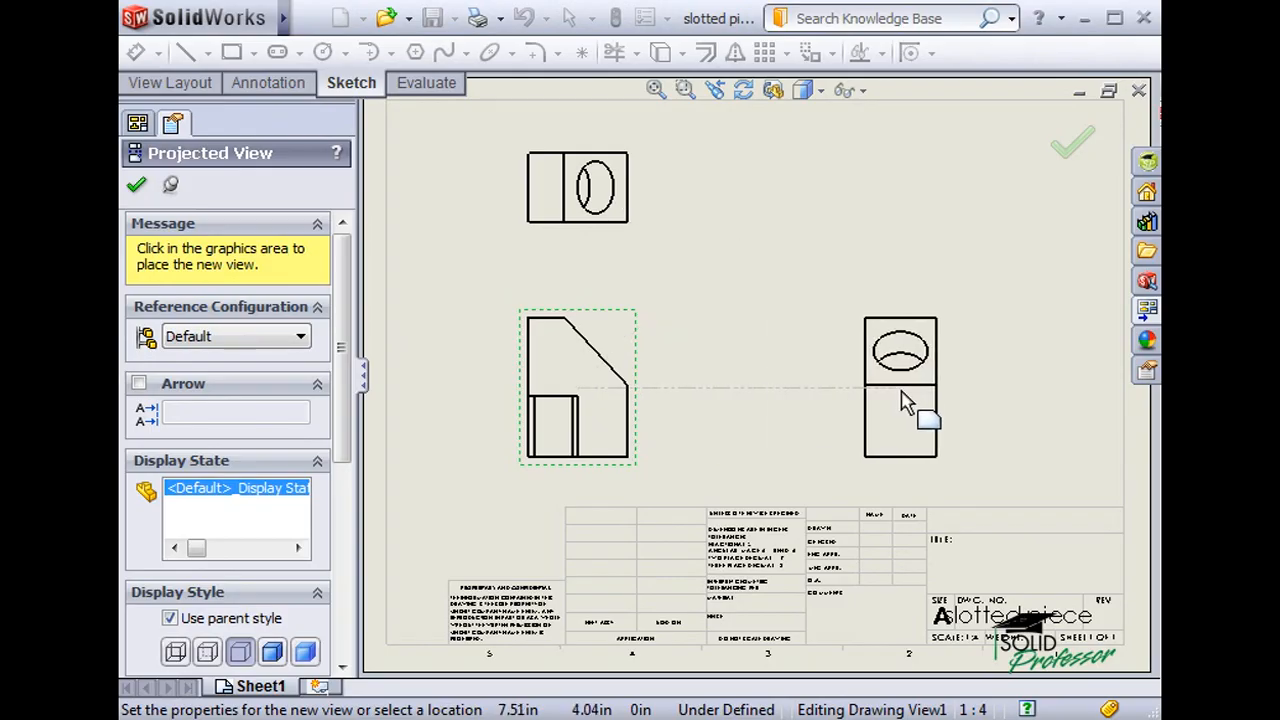
pyautogui.click(906, 395)
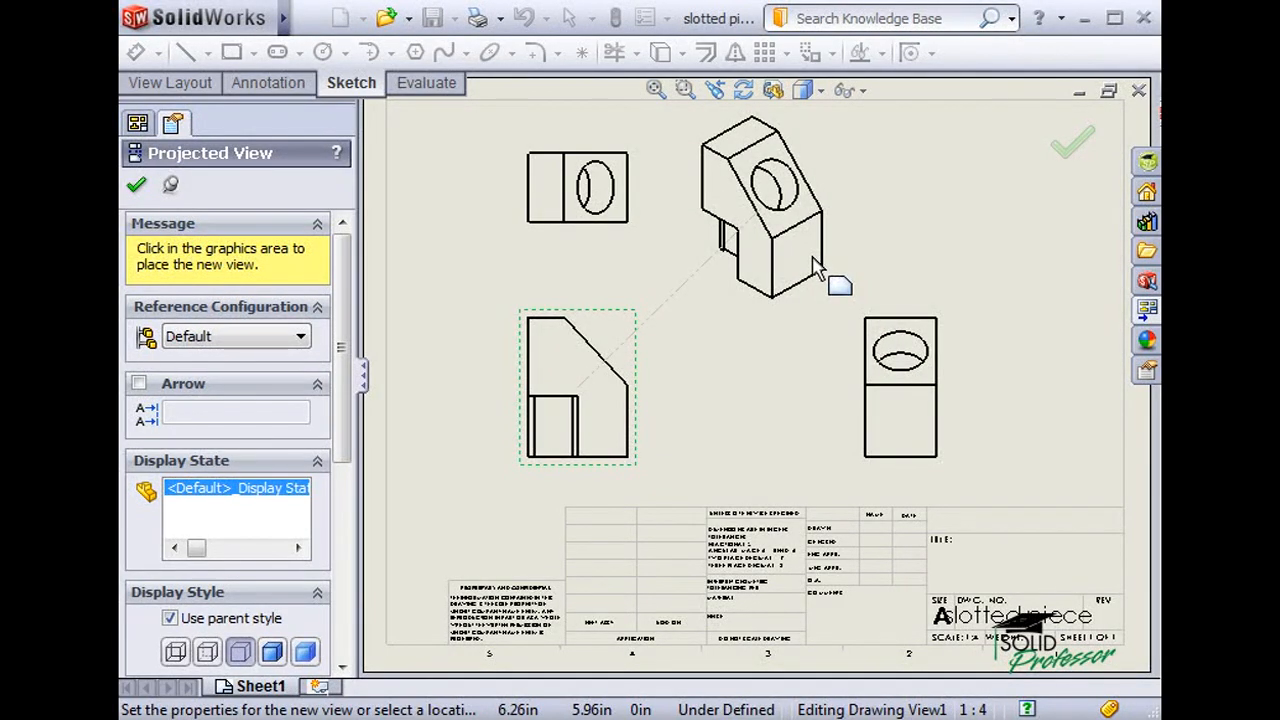
pyautogui.click(812, 257)
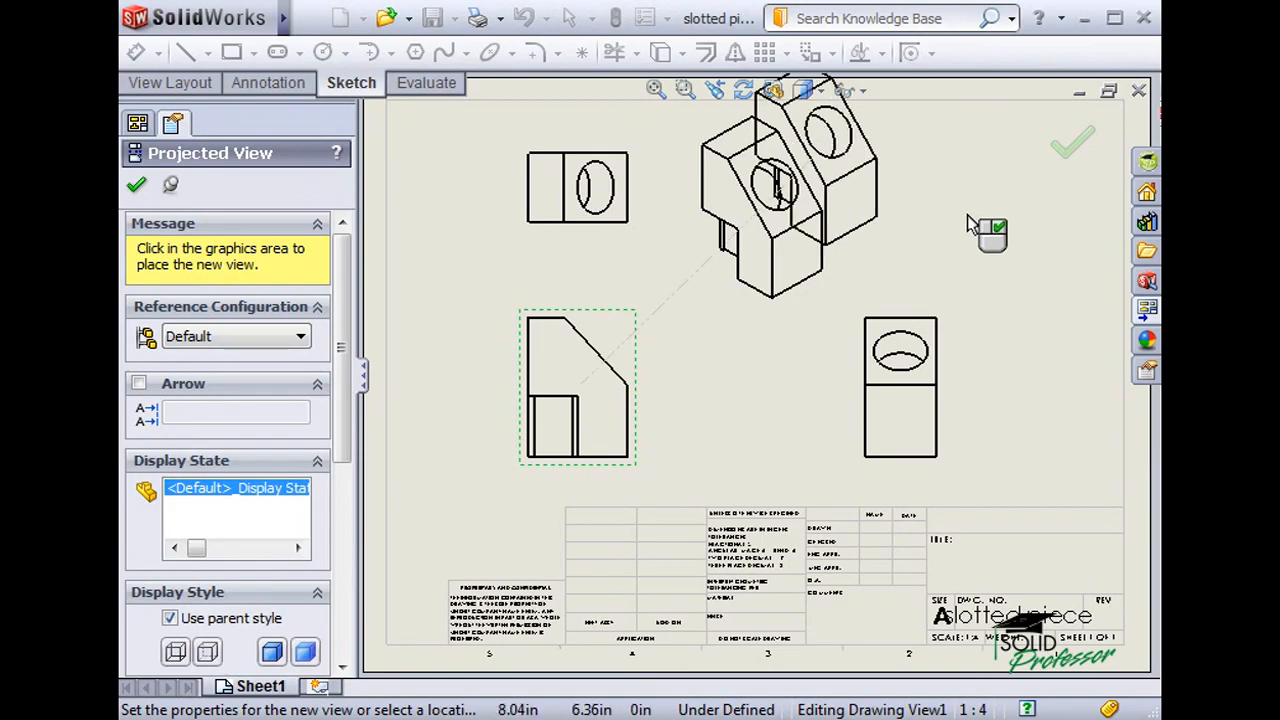
pyautogui.click(1070, 146)
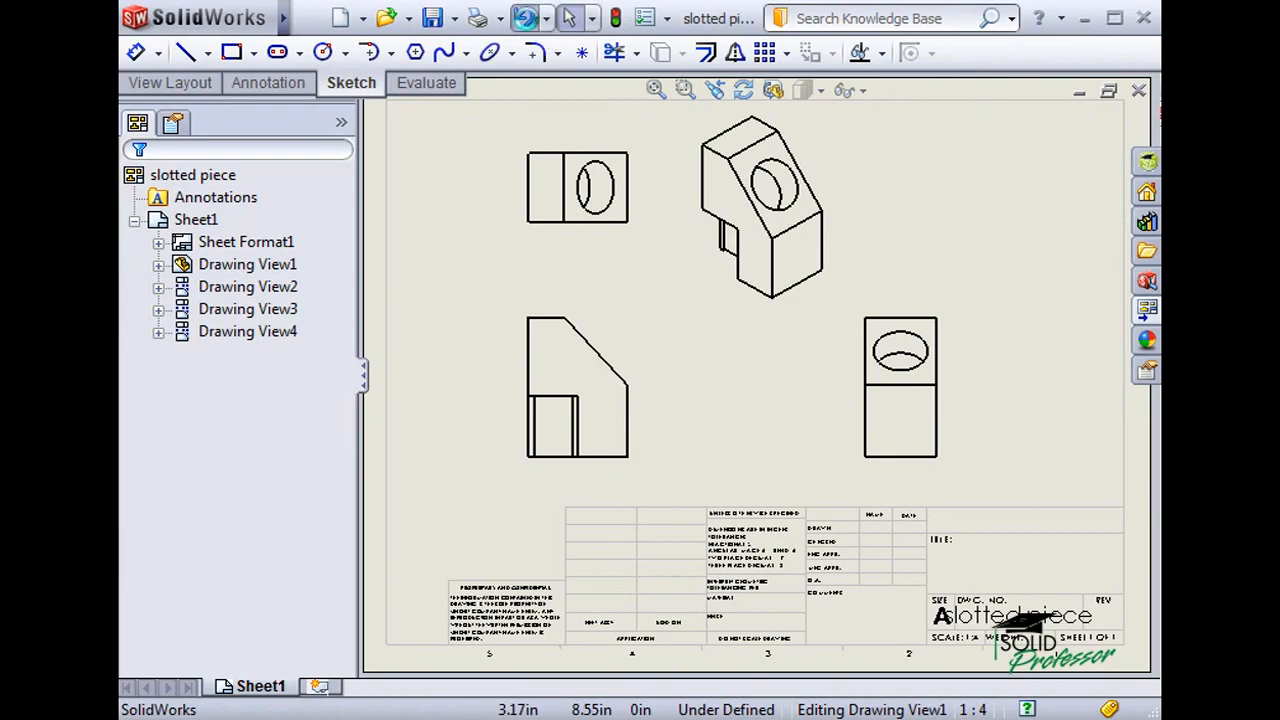
# Undo the placement of all four drawing views to empty the sheet.
pyautogui.click(525, 19)
pyautogui.click(525, 19)
pyautogui.click(525, 19)
pyautogui.click(525, 19)
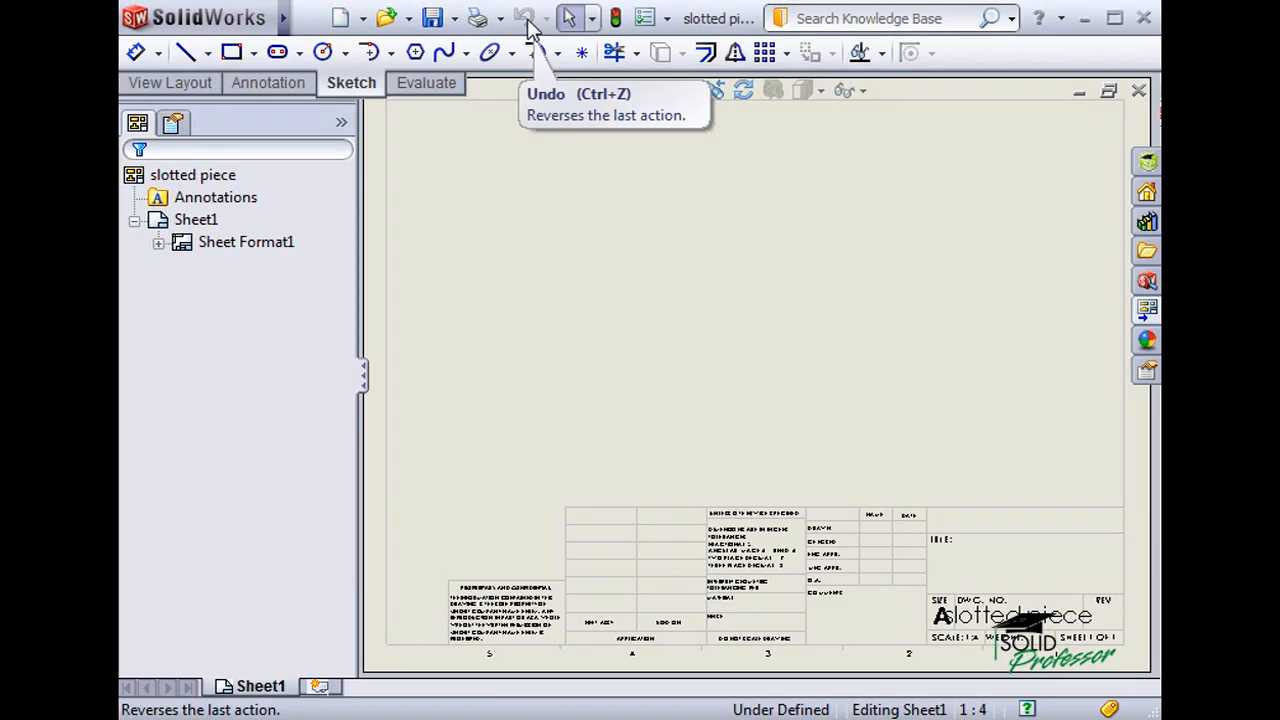
# Restart the Model View command on the emptied sheet with the slotted piece as the source part.
pyautogui.hotkey('alt', 't')
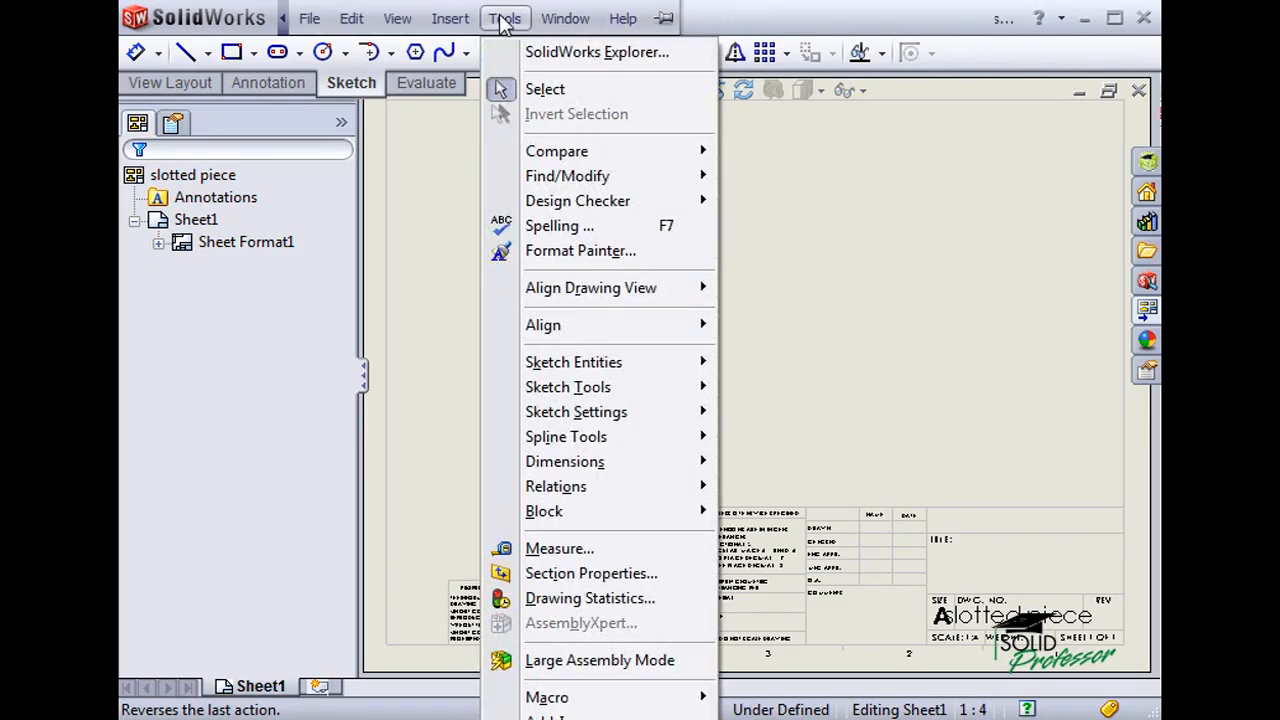
pyautogui.moveTo(456, 23)
pyautogui.moveTo(484, 89)
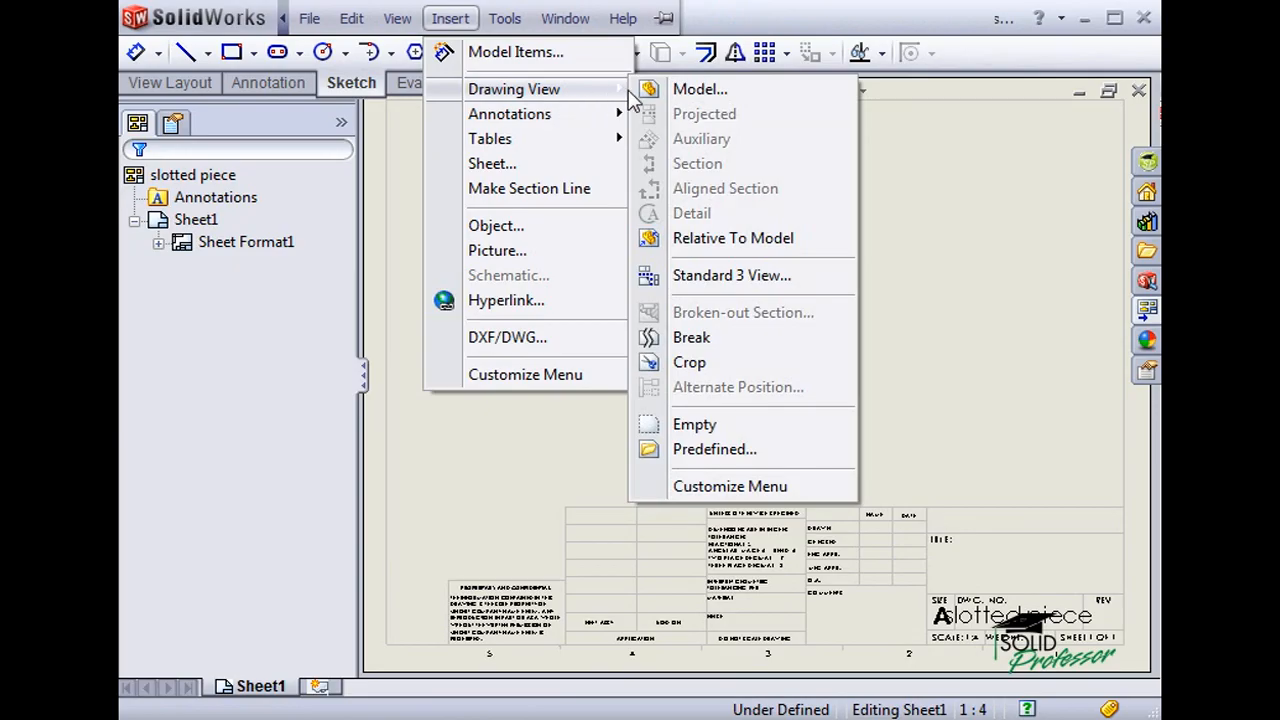
pyautogui.click(652, 88)
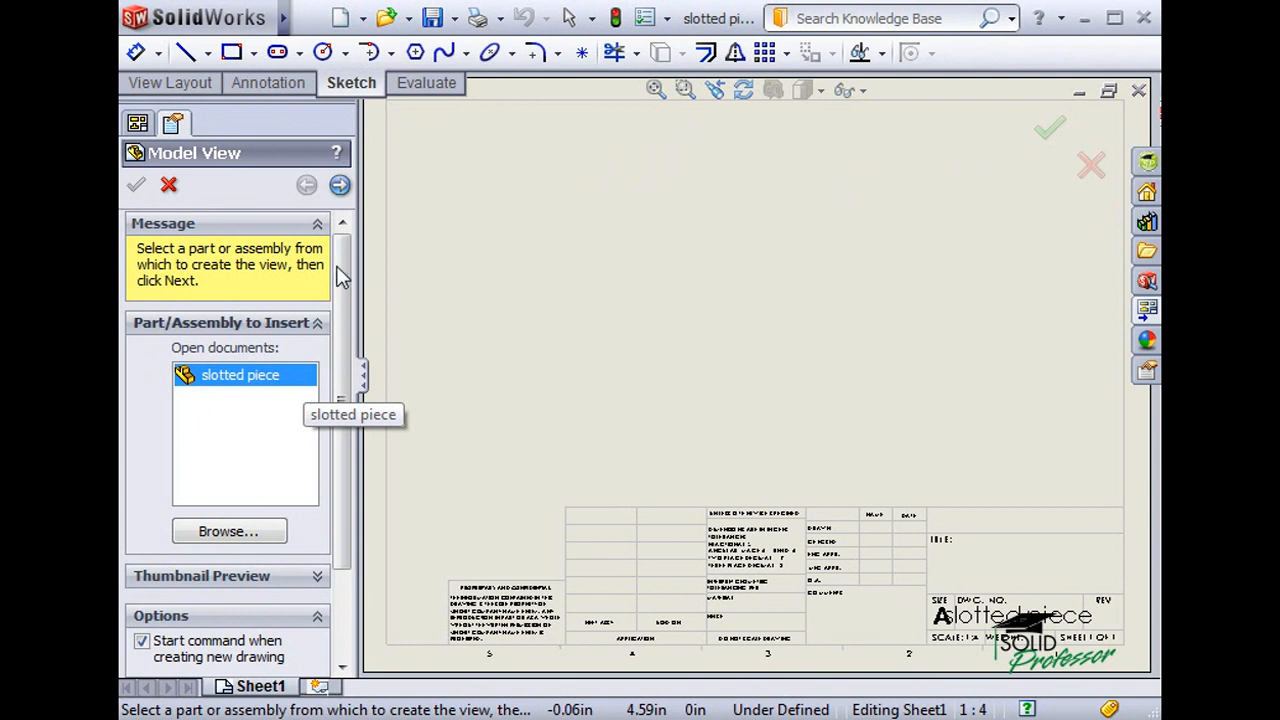
pyautogui.click(339, 185)
# Enable Create multiple views and insert the Front, Top and Right views together with the Isometric view of the slotted piece.
pyautogui.moveTo(337, 251); pyautogui.dragTo(331, 331)
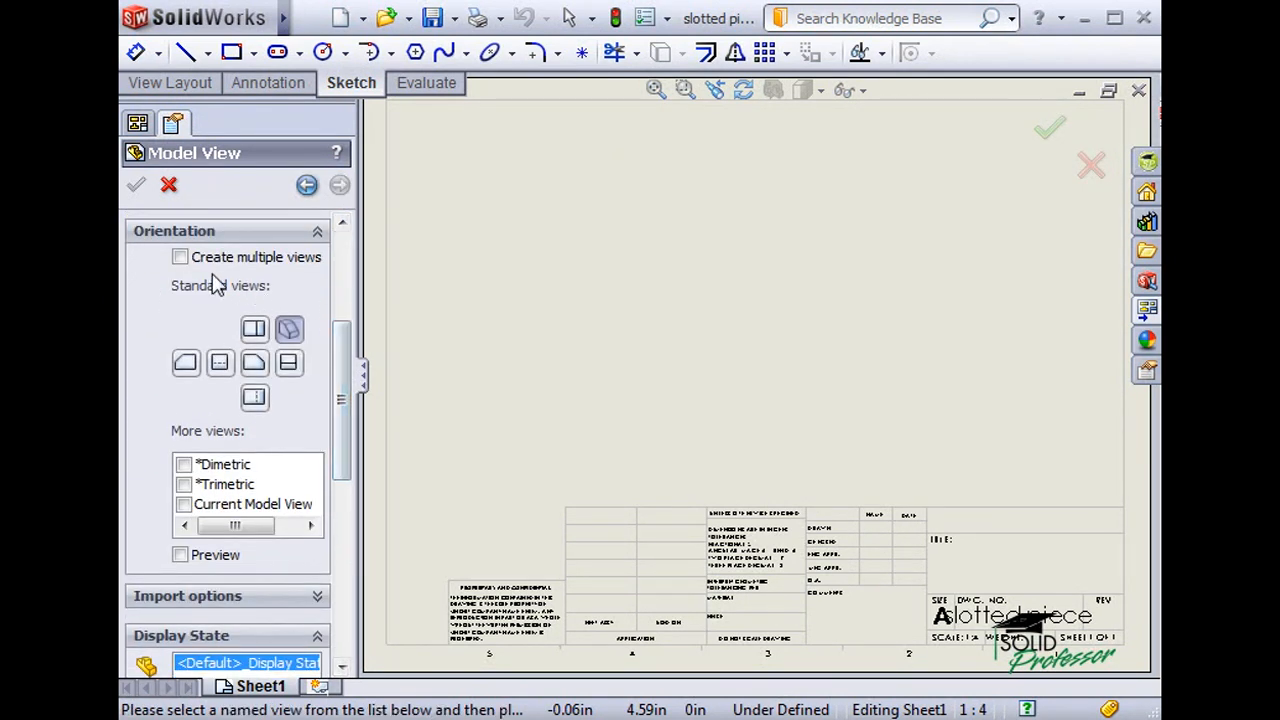
pyautogui.click(180, 259)
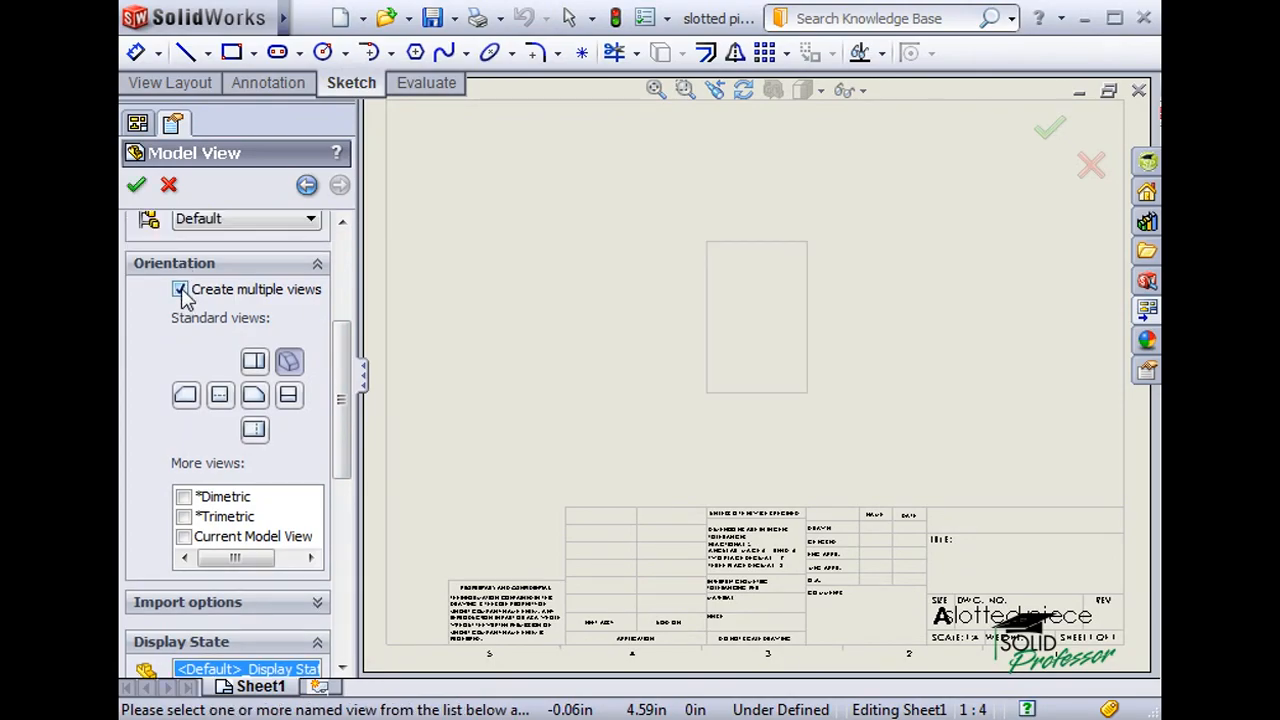
pyautogui.click(256, 397)
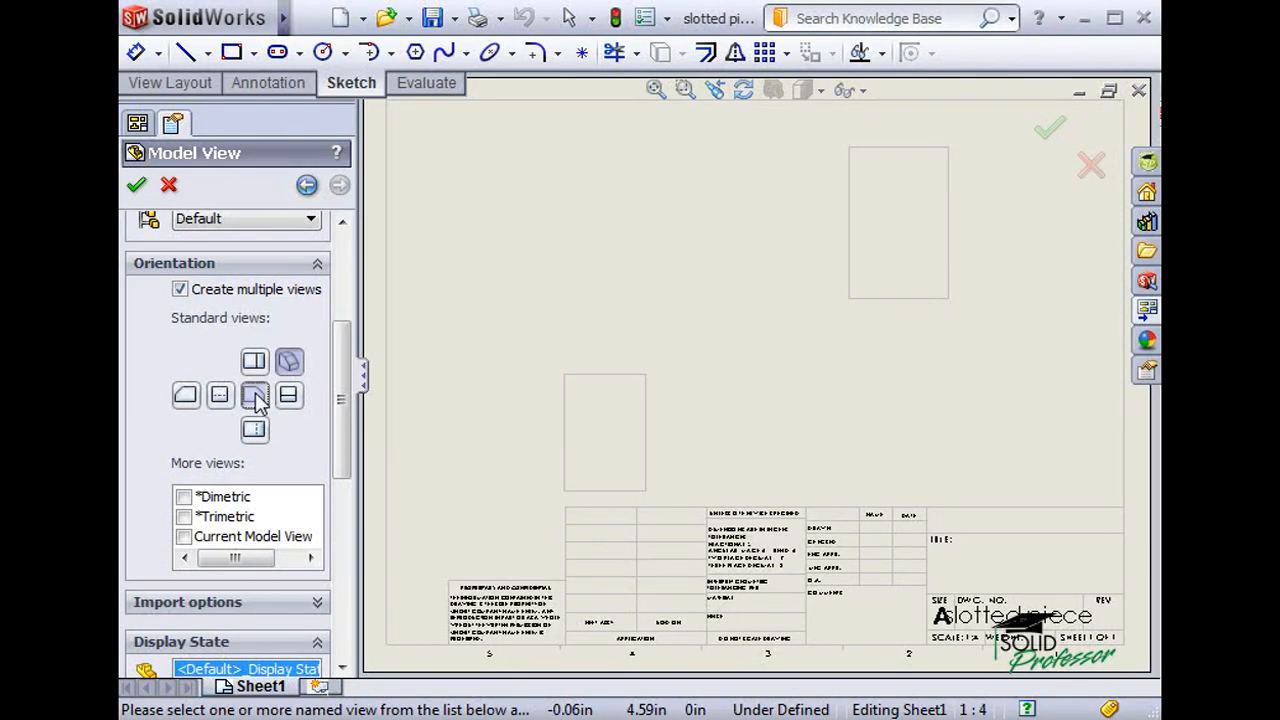
pyautogui.click(256, 366)
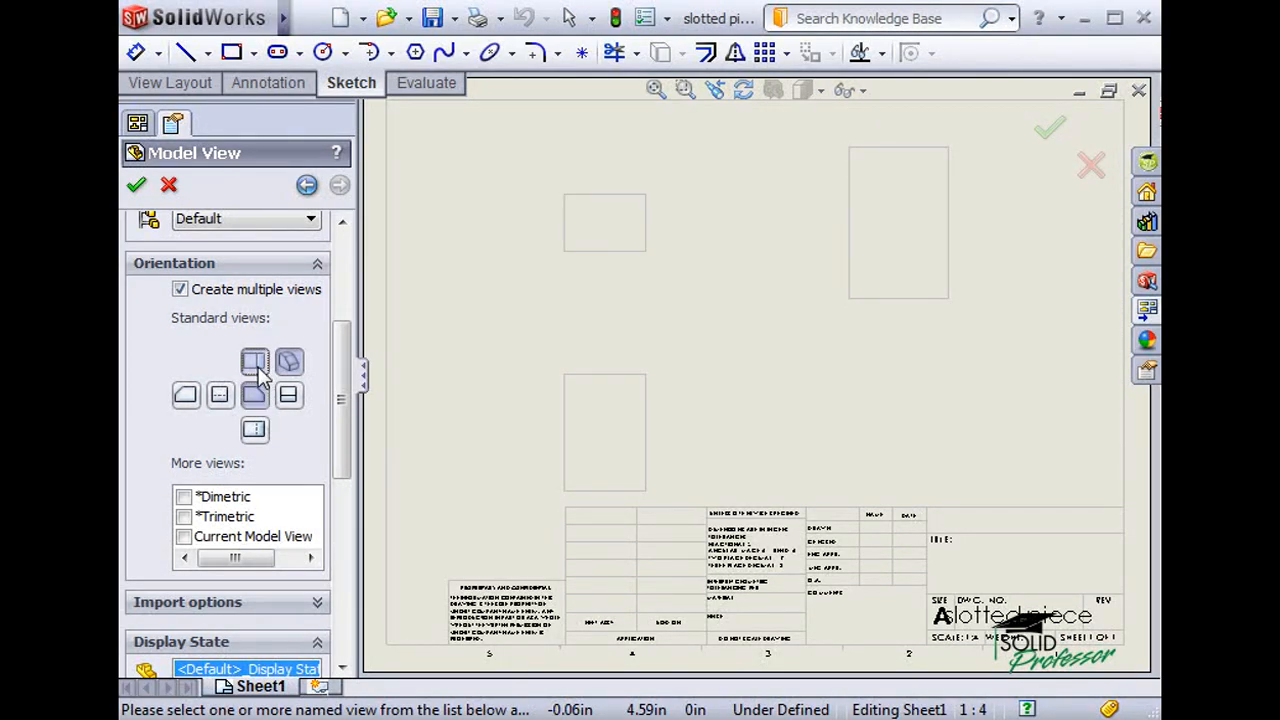
pyautogui.click(289, 396)
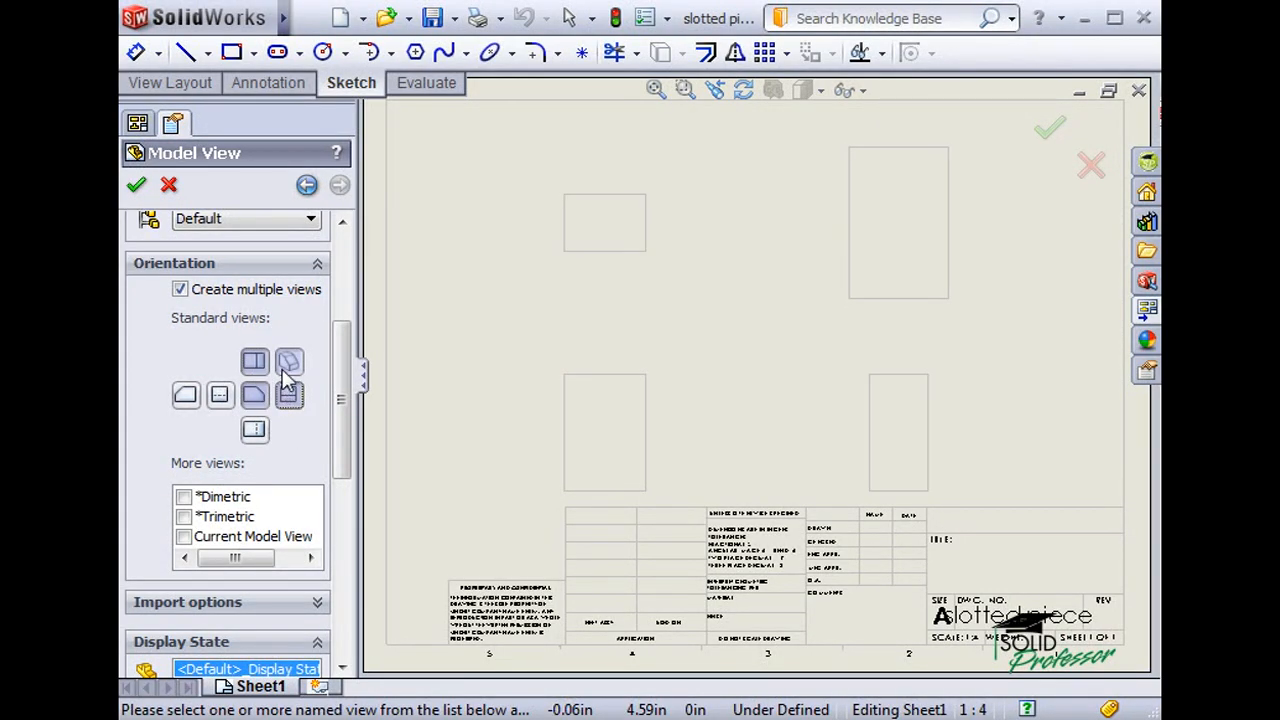
pyautogui.click(137, 187)
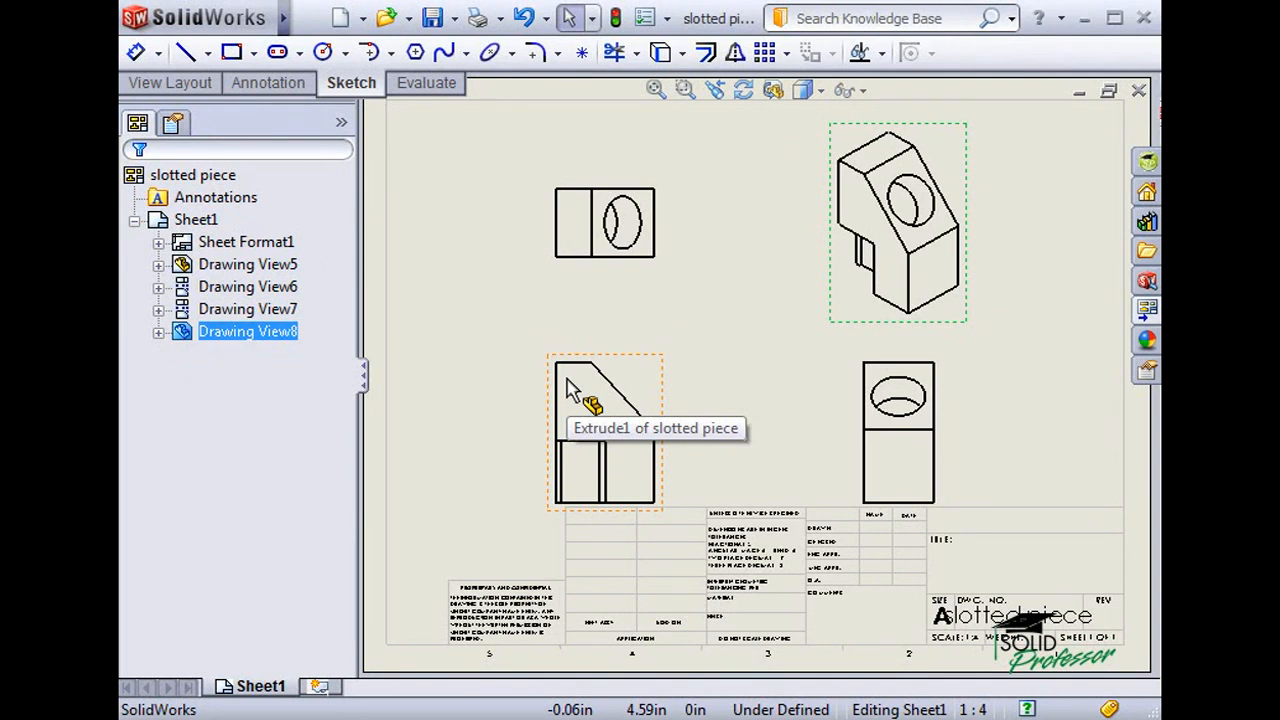
# Change the orientation of the parent front view to Right and accept the effect on its dependent views.
pyautogui.click(567, 390)
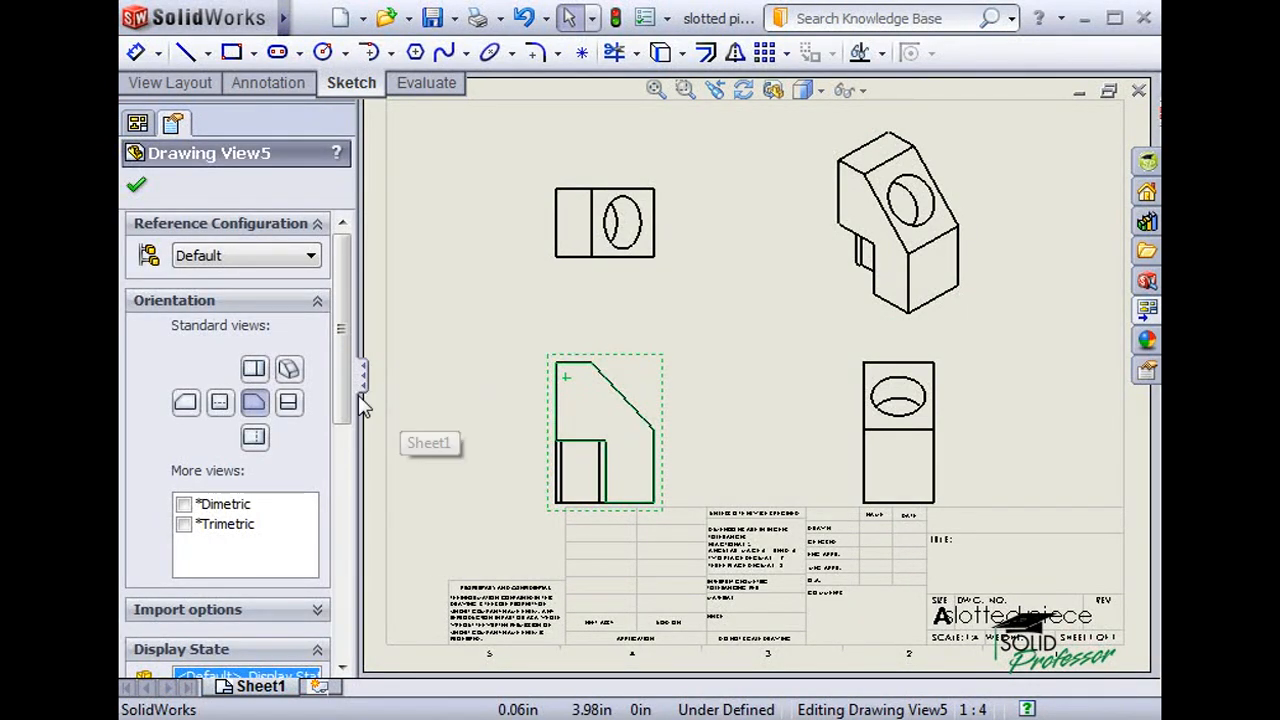
pyautogui.click(288, 405)
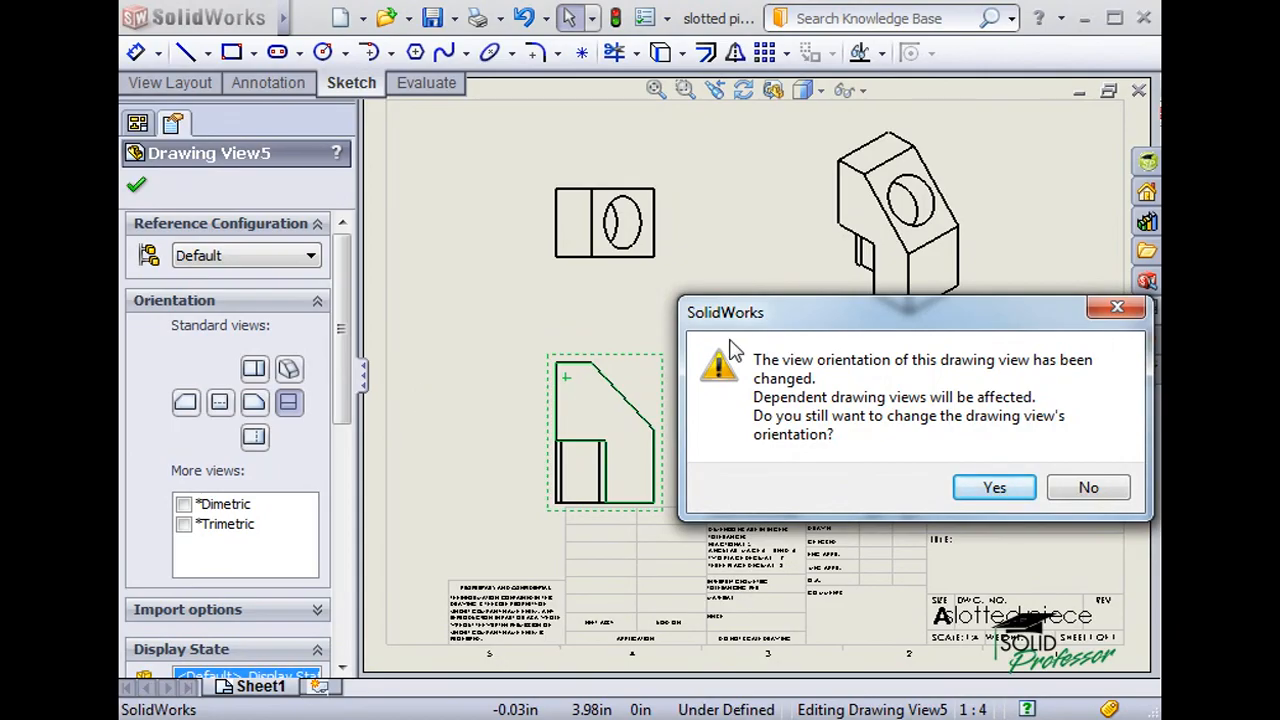
pyautogui.moveTo(755, 320); pyautogui.dragTo(522, 230)
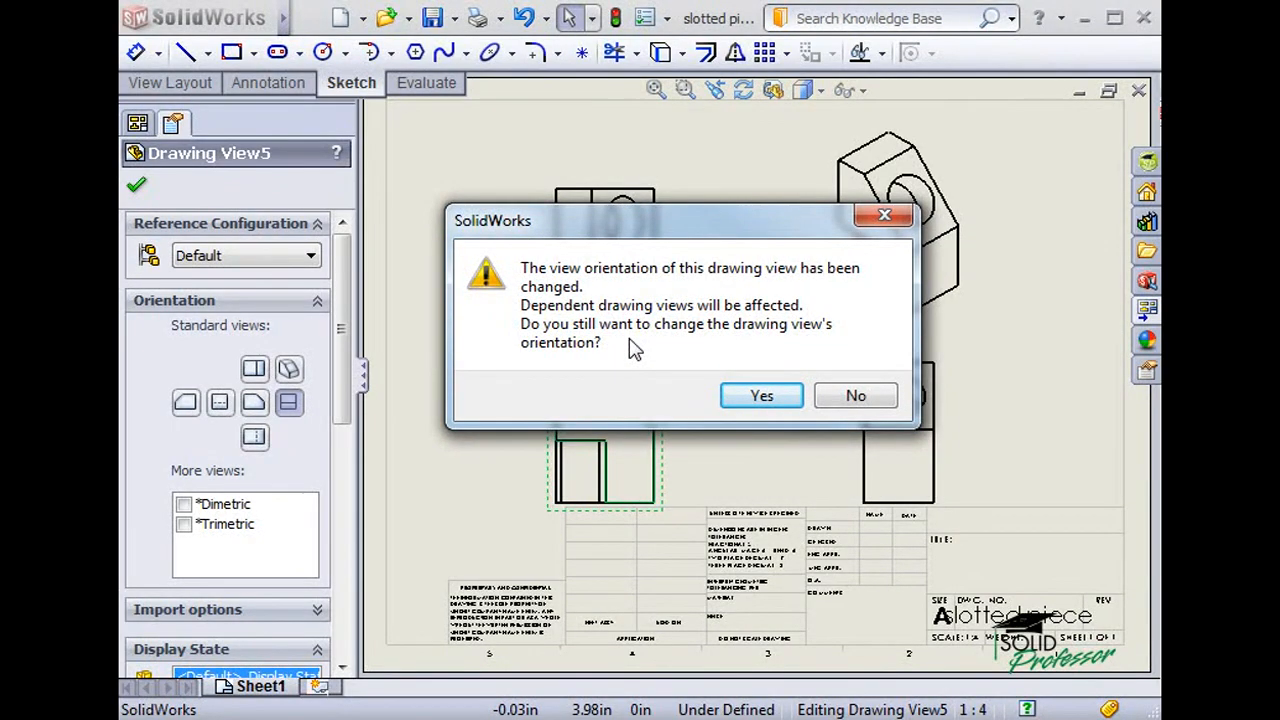
pyautogui.click(758, 394)
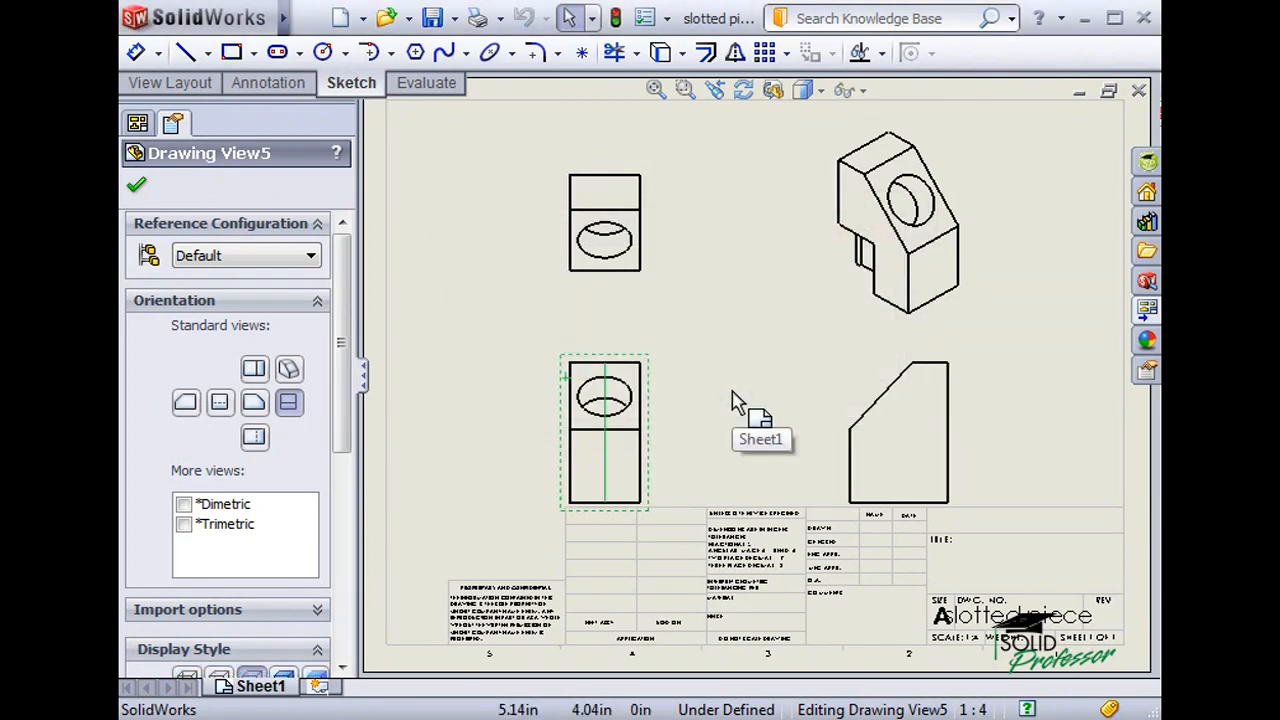
pyautogui.click(670, 396)
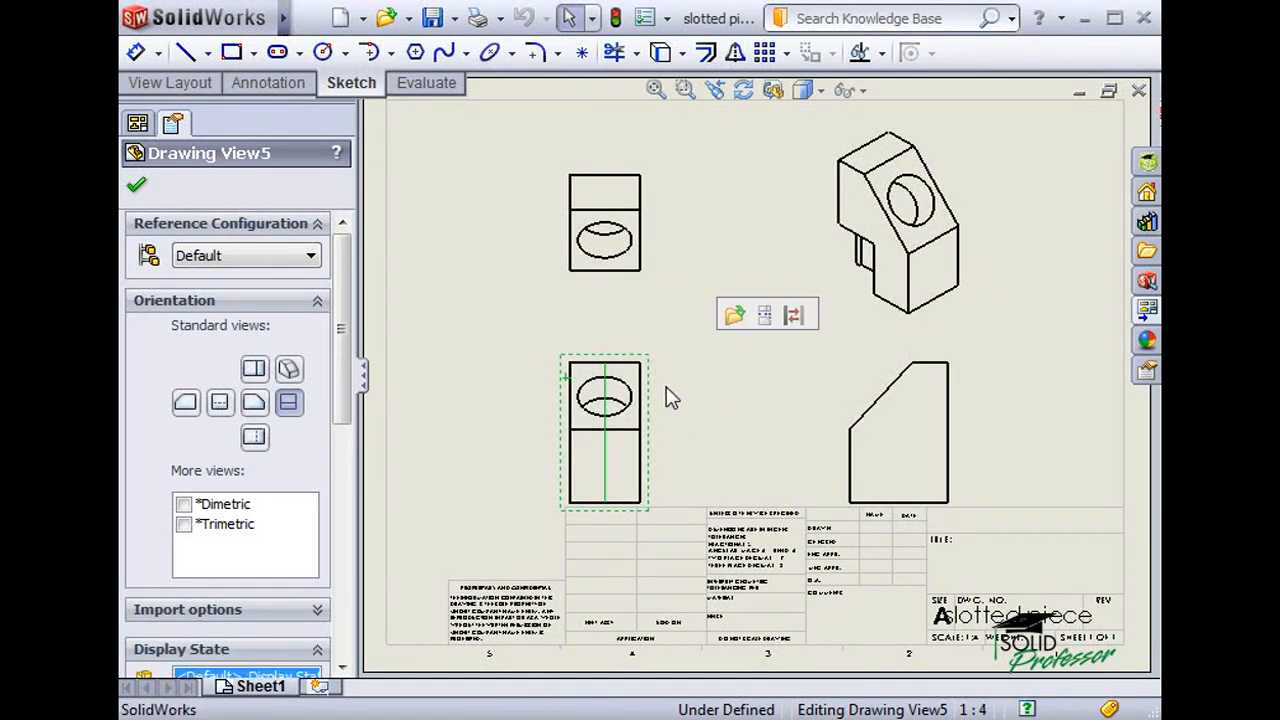
pyautogui.click(698, 392)
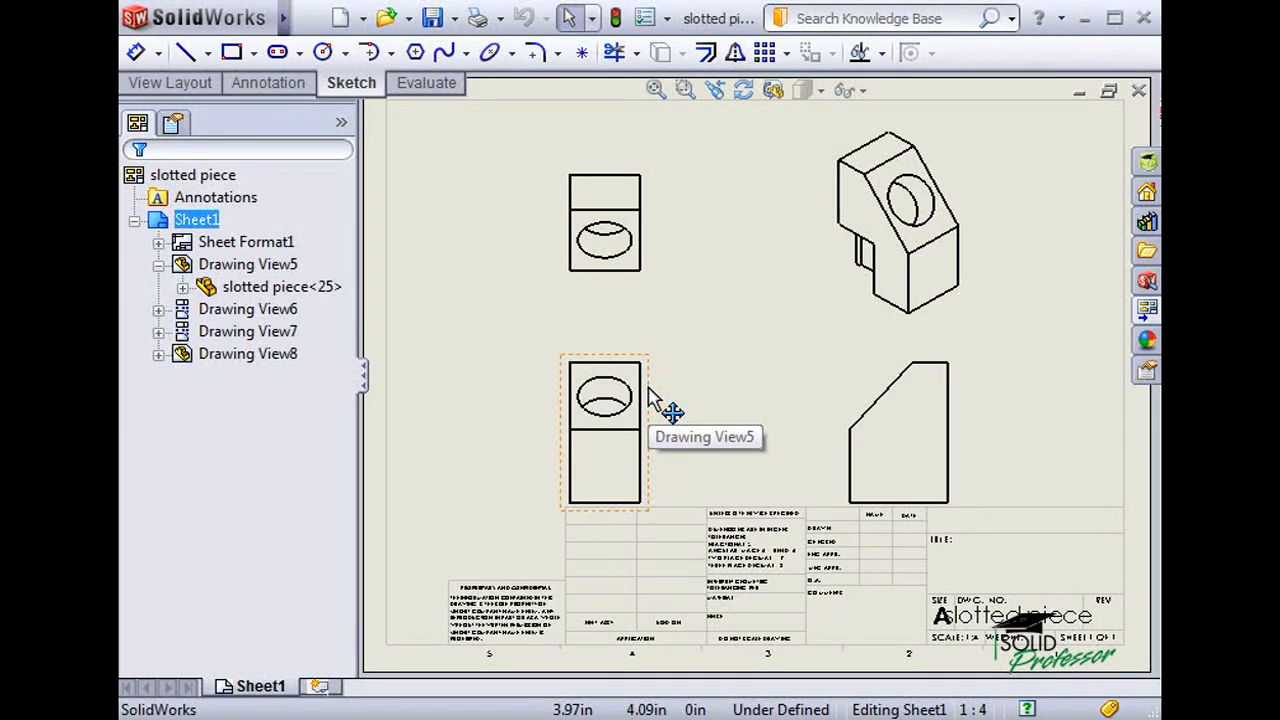
# Move the parent view up and slightly outward on the sheet so its aligned projected views follow.
pyautogui.moveTo(649, 392)
pyautogui.mouseDown()
pyautogui.moveTo(594, 332)
pyautogui.moveTo(541, 310)
pyautogui.moveTo(526, 443)
pyautogui.moveTo(579, 363)
pyautogui.mouseUp()
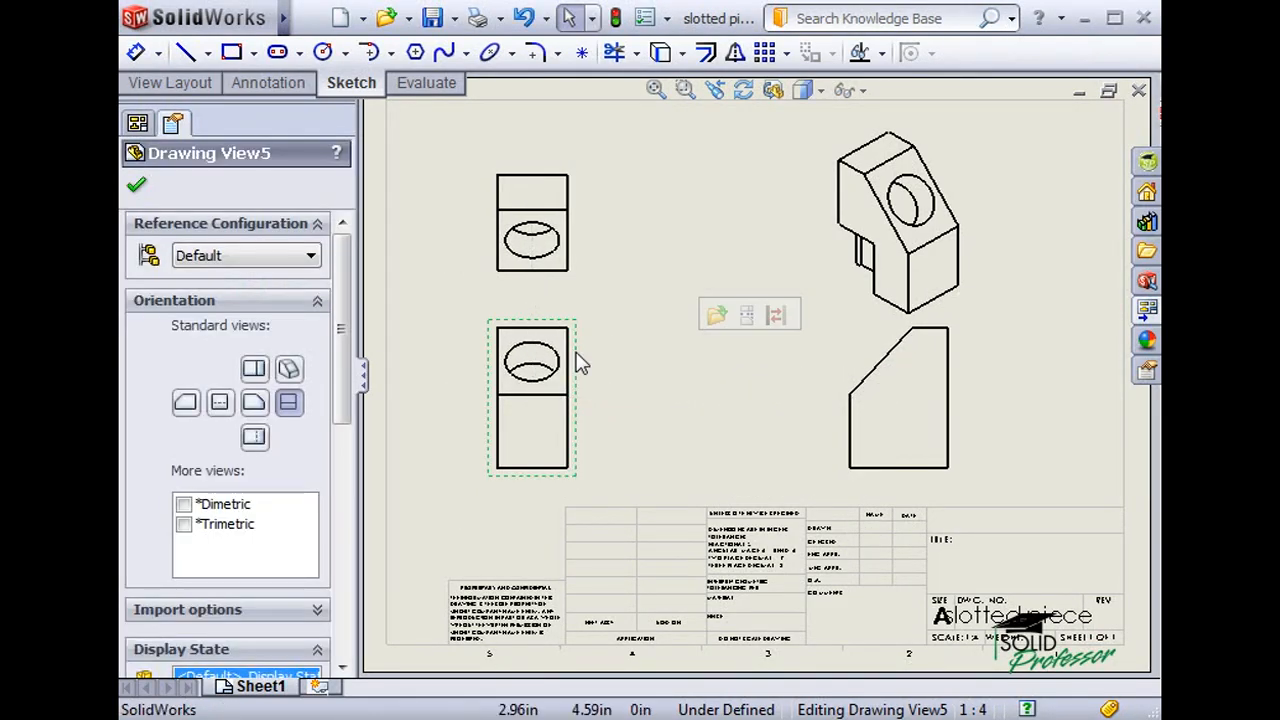
pyautogui.moveTo(566, 368)
pyautogui.mouseDown()
pyautogui.moveTo(465, 358)
pyautogui.moveTo(592, 370)
pyautogui.mouseUp()
pyautogui.click(658, 378)
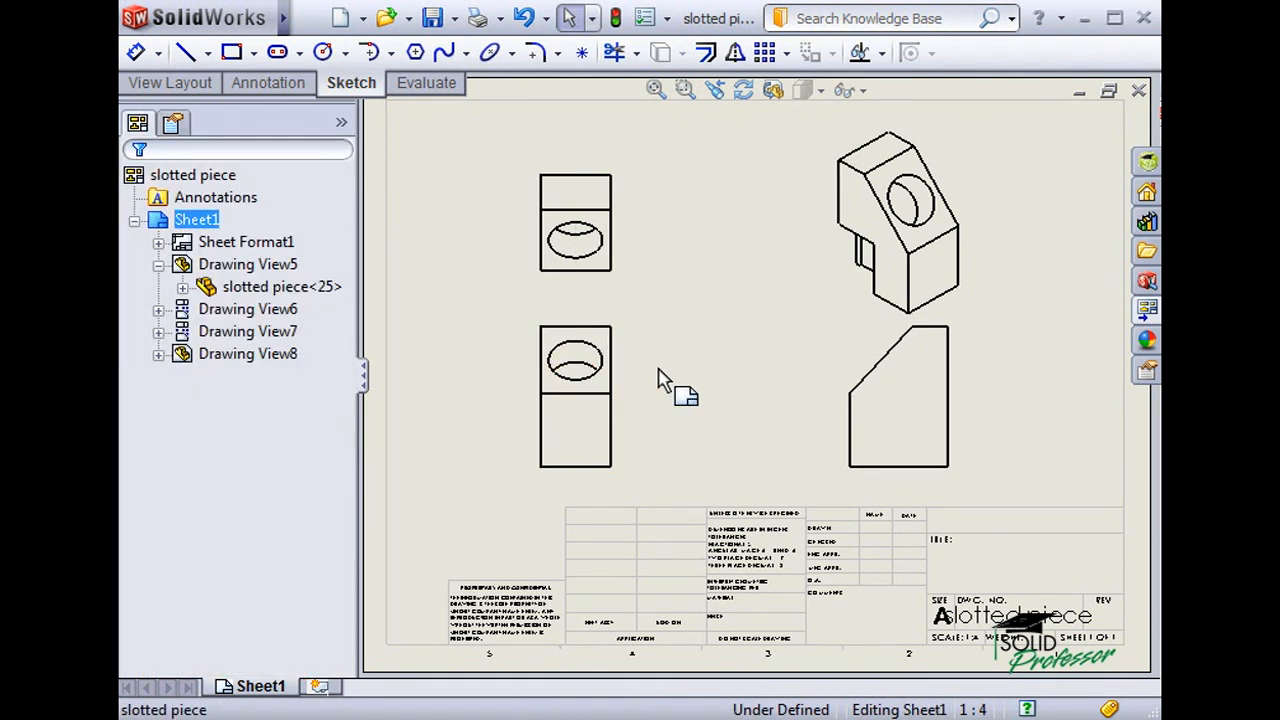
# Nudge the parent view in small increments up, left, down and right, then deselect it.
pyautogui.click(621, 409)
pyautogui.press('Up')
pyautogui.press('Up')
pyautogui.press('Up')
pyautogui.press('Left')
pyautogui.press('Left')
pyautogui.press('Left')
pyautogui.press('Left')
pyautogui.press('Left')
pyautogui.press('Left')
pyautogui.press('Left')
pyautogui.press('Left')
pyautogui.press('Down')
pyautogui.press('Down')
pyautogui.press('Right')
pyautogui.press('Right')
pyautogui.press('Right')
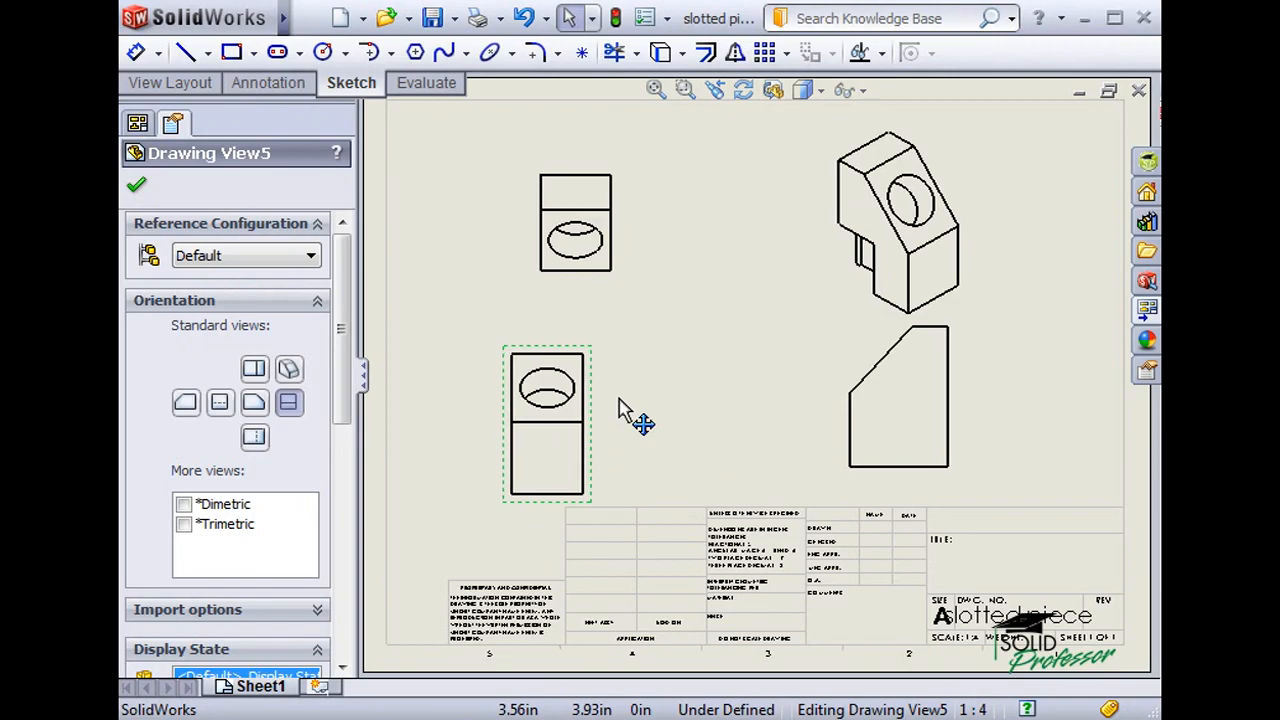
pyautogui.press('Up')
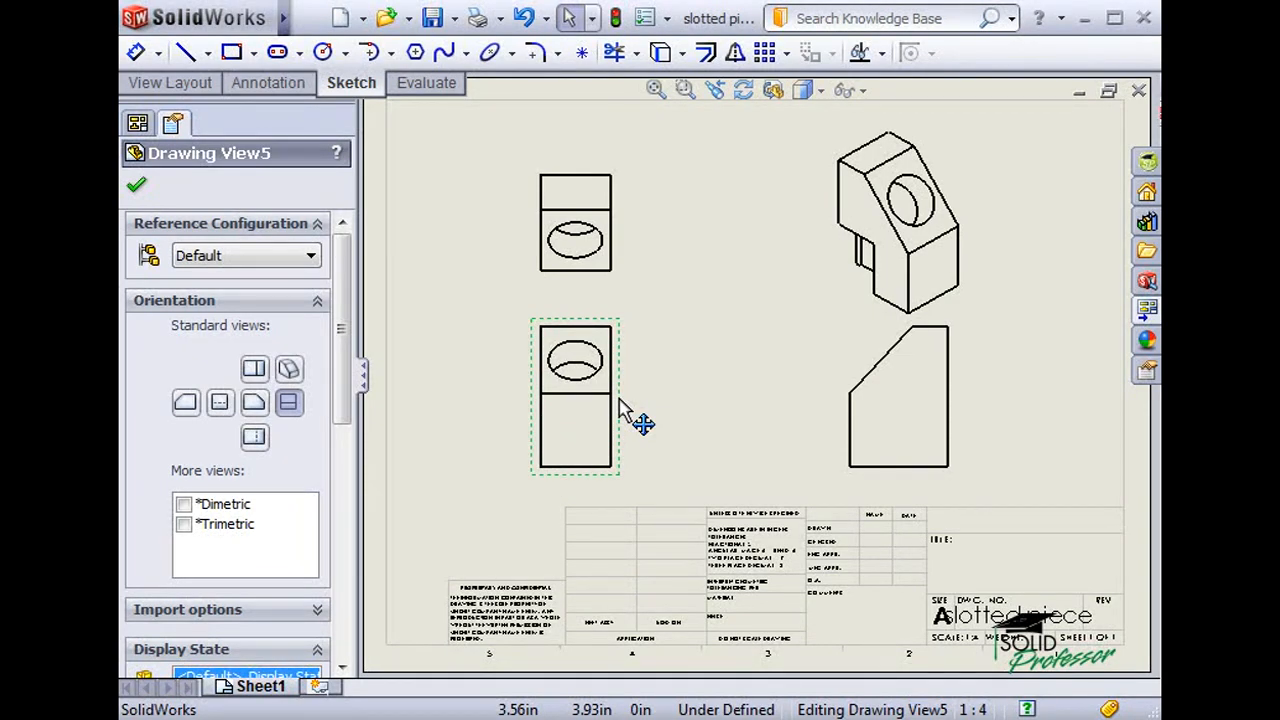
pyautogui.click(690, 404)
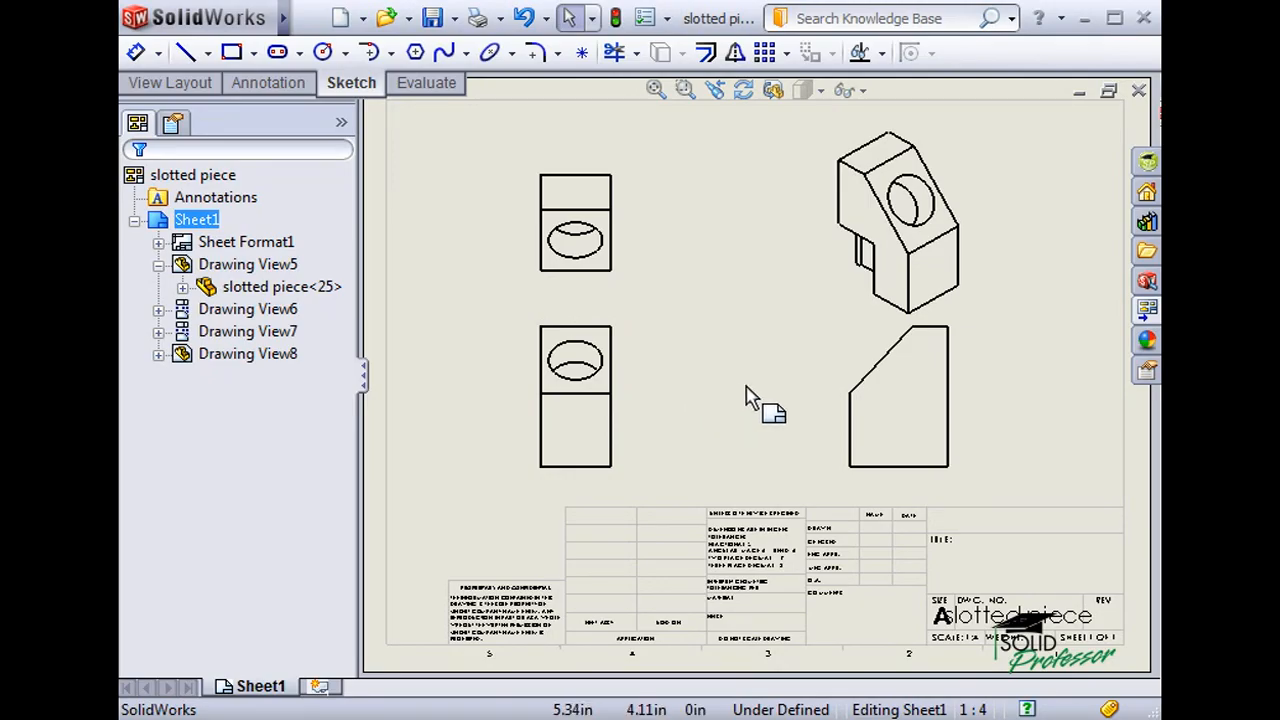
# Select all four drawing views together and delete them from the sheet, confirming each deletion.
pyautogui.moveTo(995, 477); pyautogui.dragTo(491, 131)
pyautogui.press('Delete')
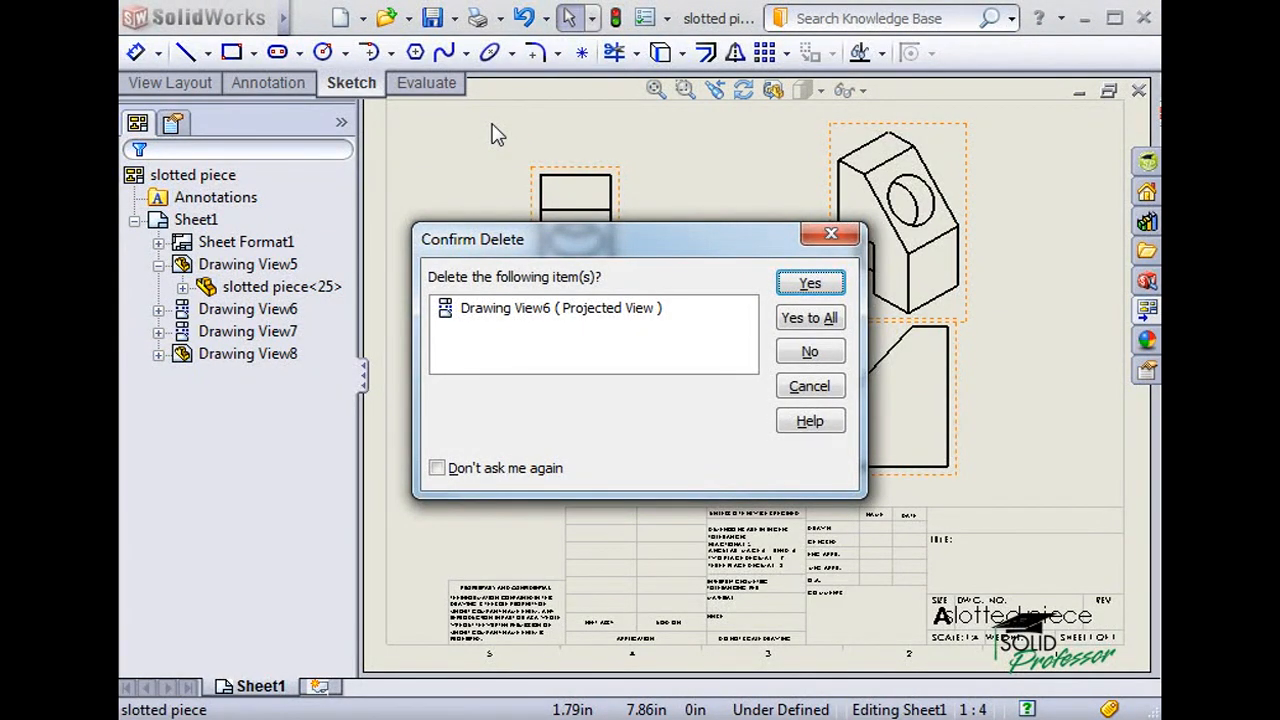
pyautogui.press('Return')
pyautogui.press('Return')
pyautogui.press('Return')
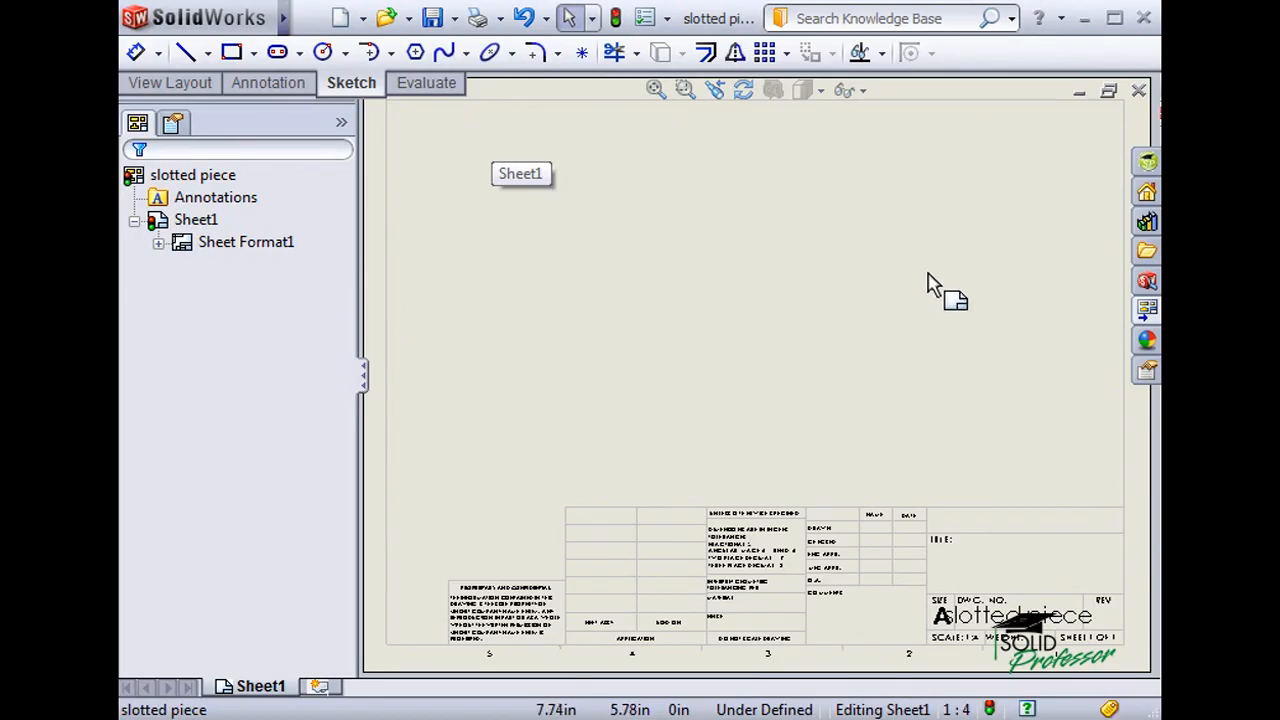
# Load the slotted piece into the View Palette and place its Front view on the left half of the sheet.
pyautogui.click(1147, 311)
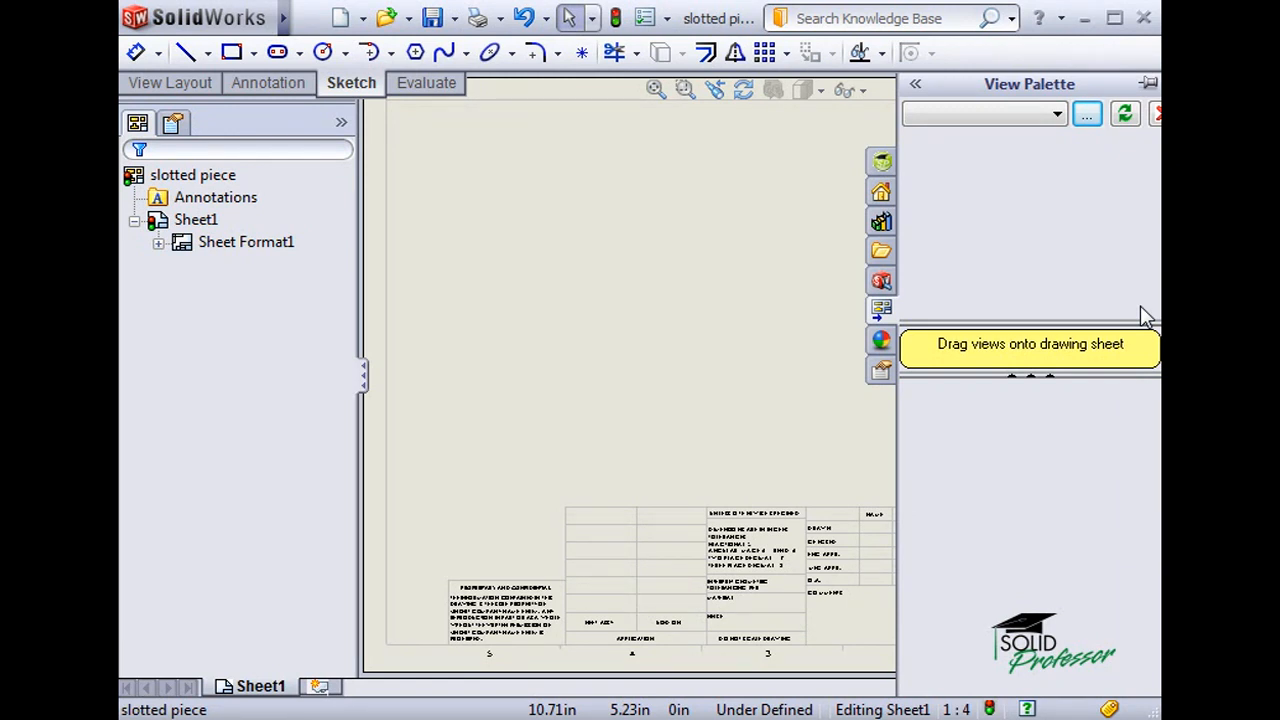
pyautogui.click(1057, 116)
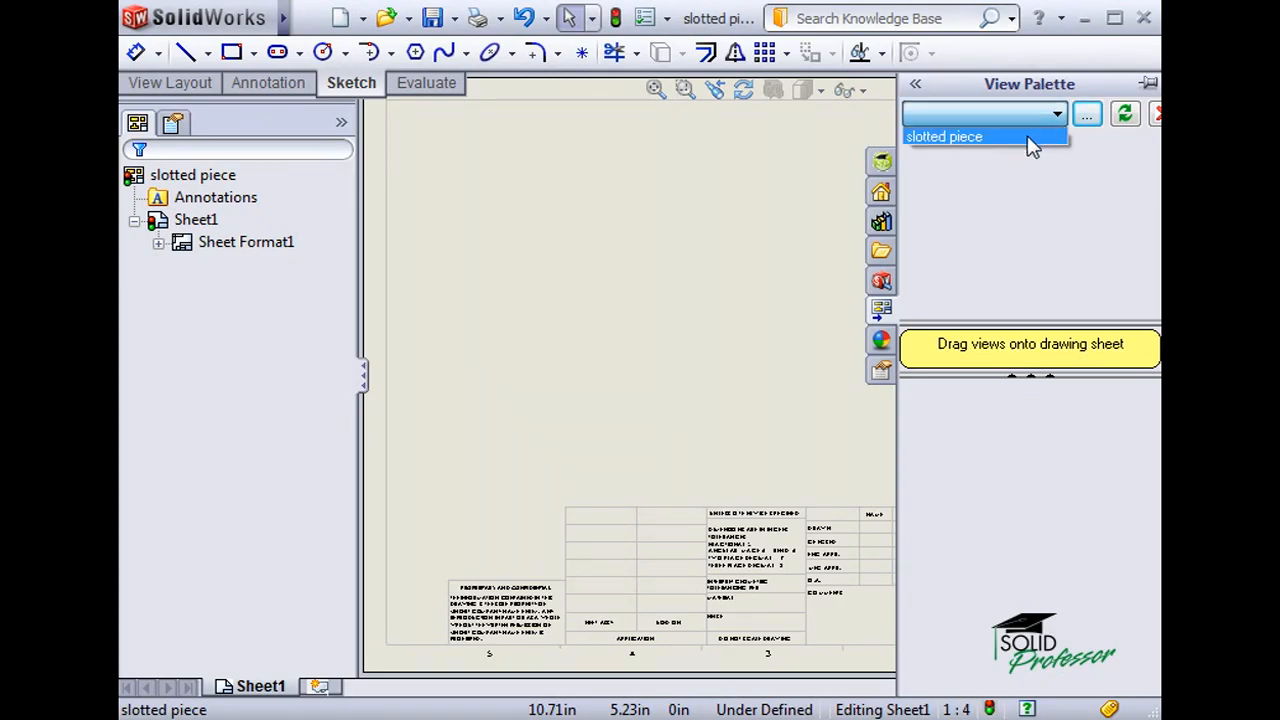
pyautogui.click(1027, 136)
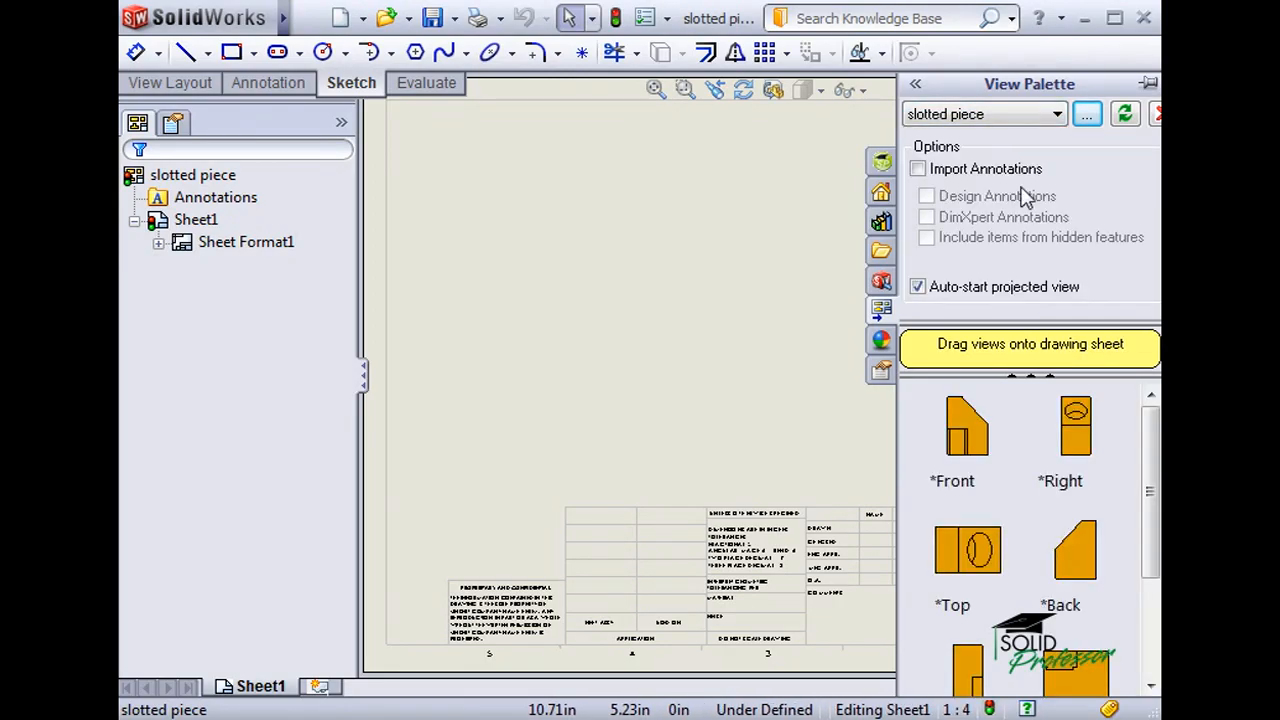
pyautogui.moveTo(968, 432)
pyautogui.mouseDown()
pyautogui.moveTo(851, 409)
pyautogui.moveTo(571, 394)
pyautogui.moveTo(600, 400)
pyautogui.moveTo(593, 385)
pyautogui.mouseUp()
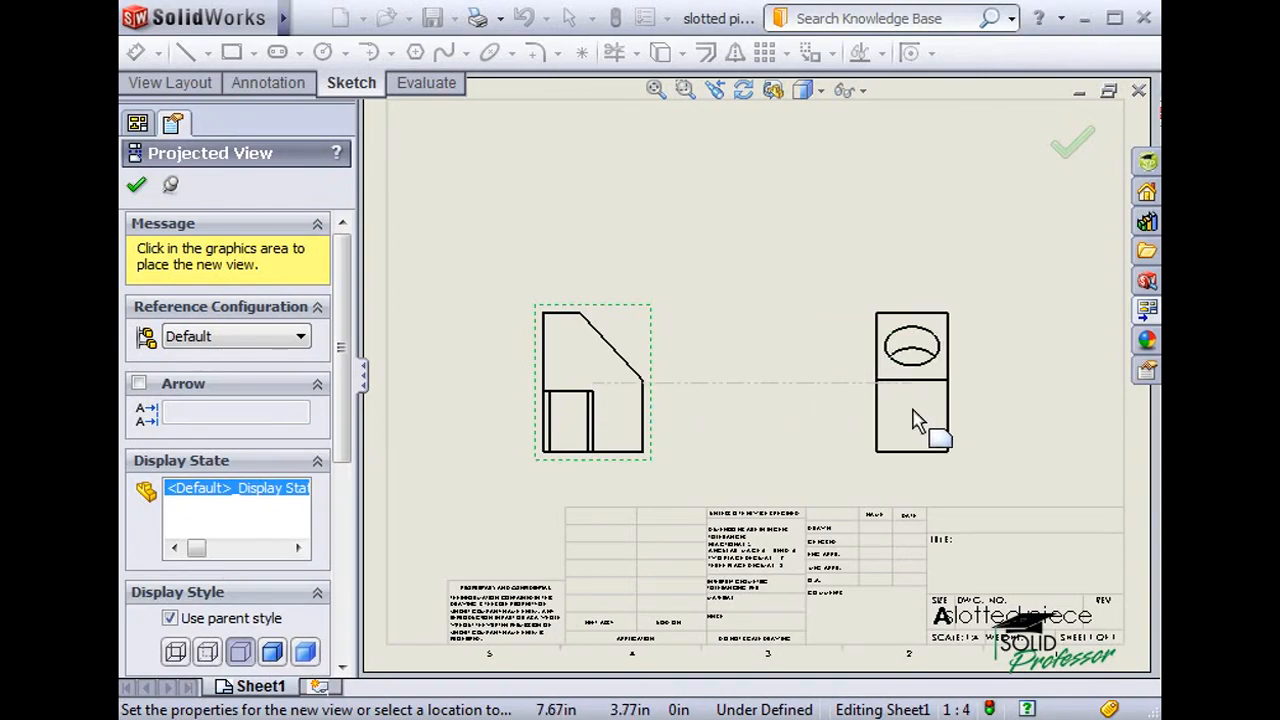
# Project a right-side view, an isometric view and a top view from the front view, and end the projection.
pyautogui.click(912, 420)
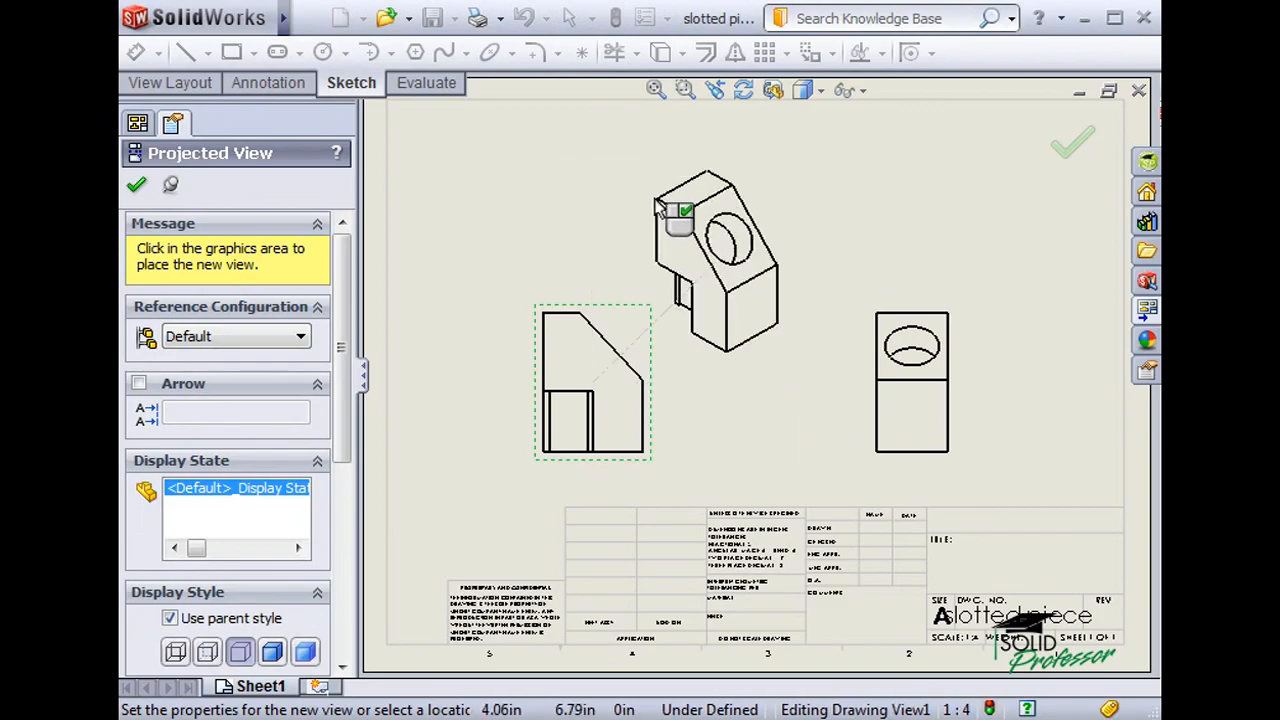
pyautogui.click(712, 218)
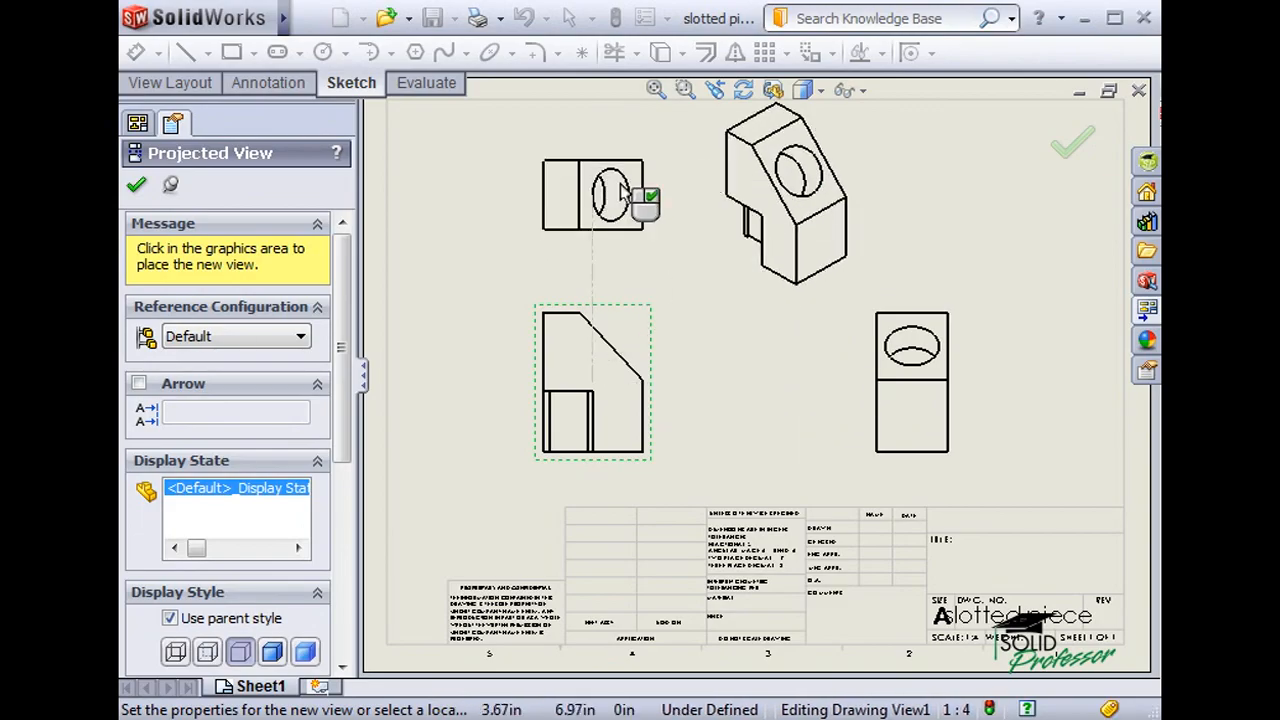
pyautogui.click(607, 185)
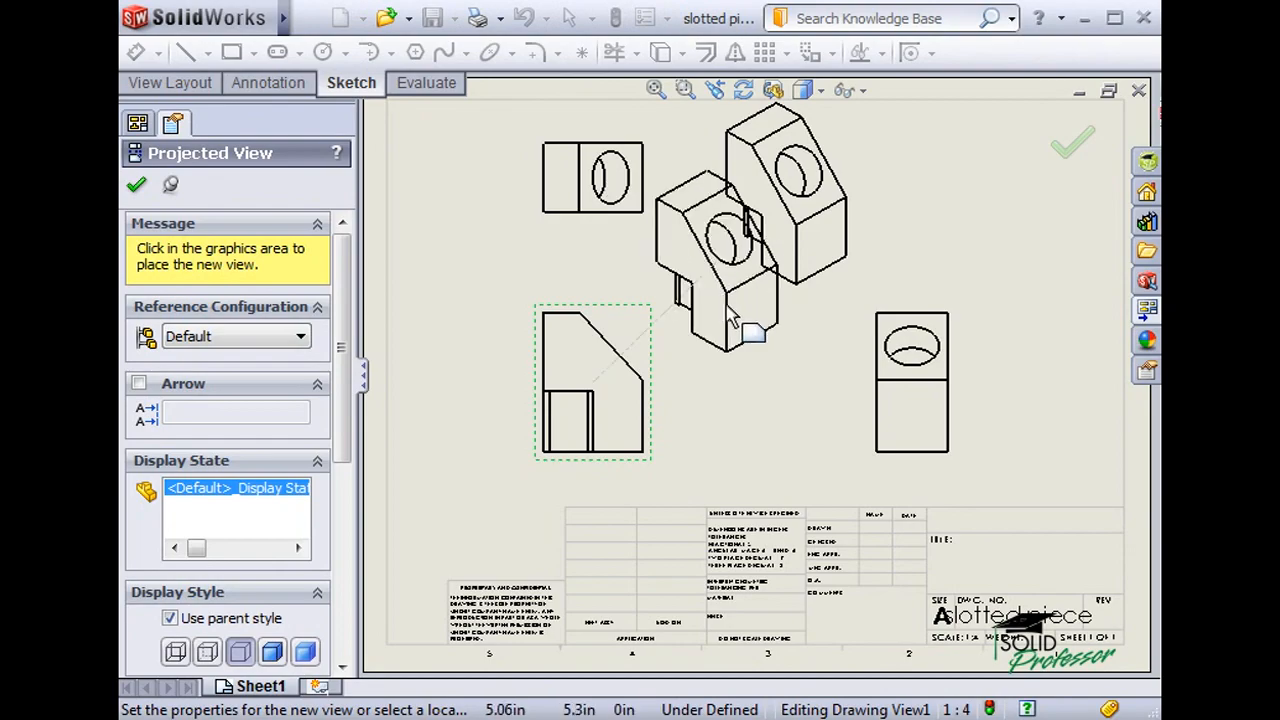
pyautogui.press('Escape')
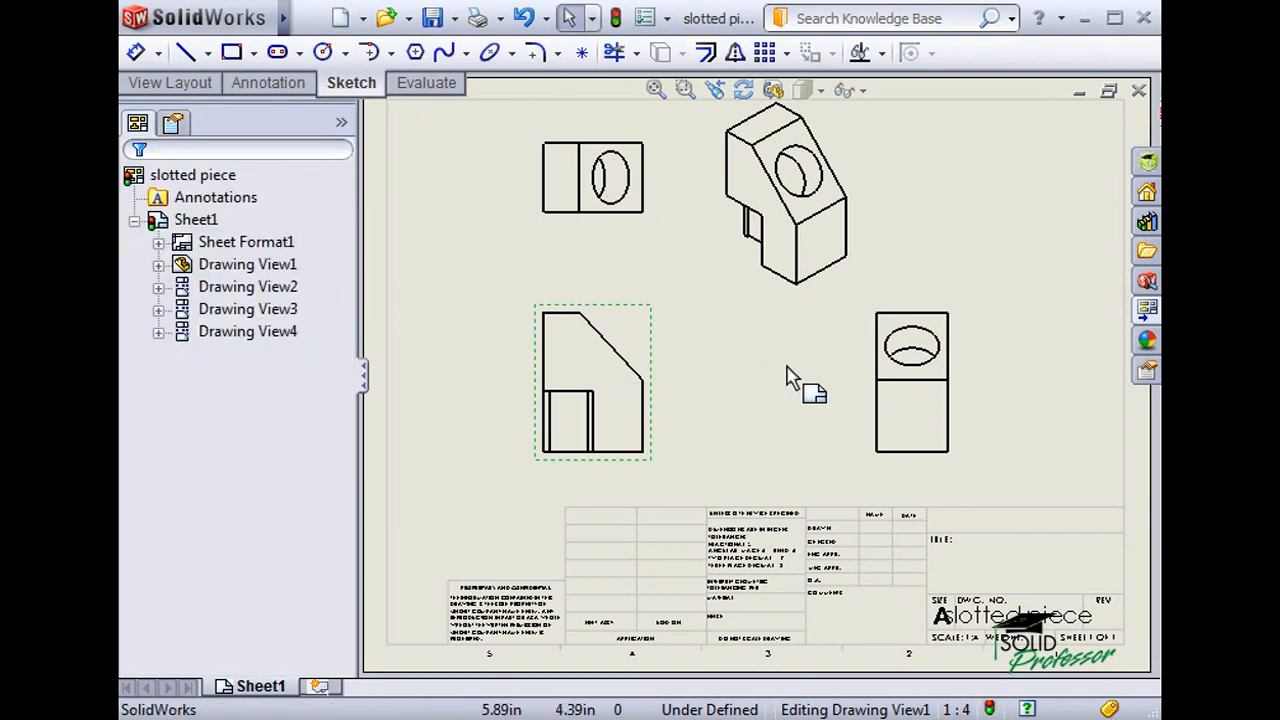
# Select the Left, Back and Bottom views in the View Palette, place the Back view left of the existing views, and end view projection.
pyautogui.click(1145, 312)
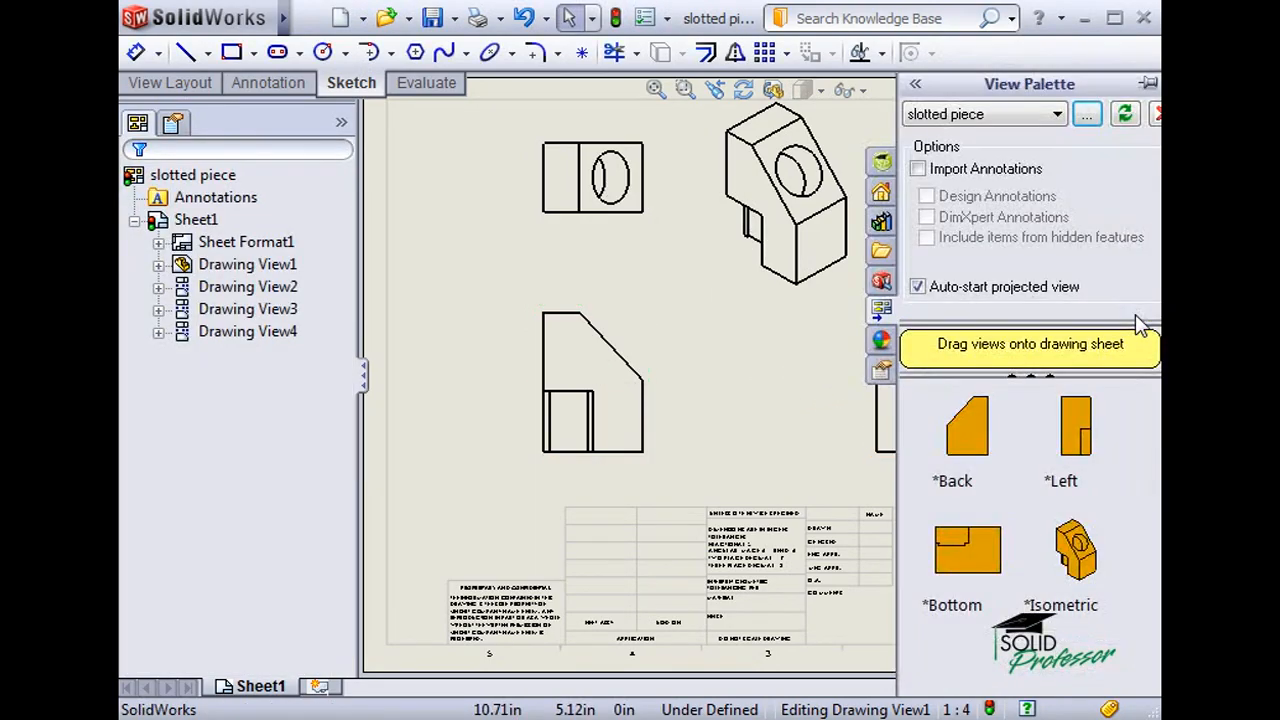
pyautogui.click(1069, 418)
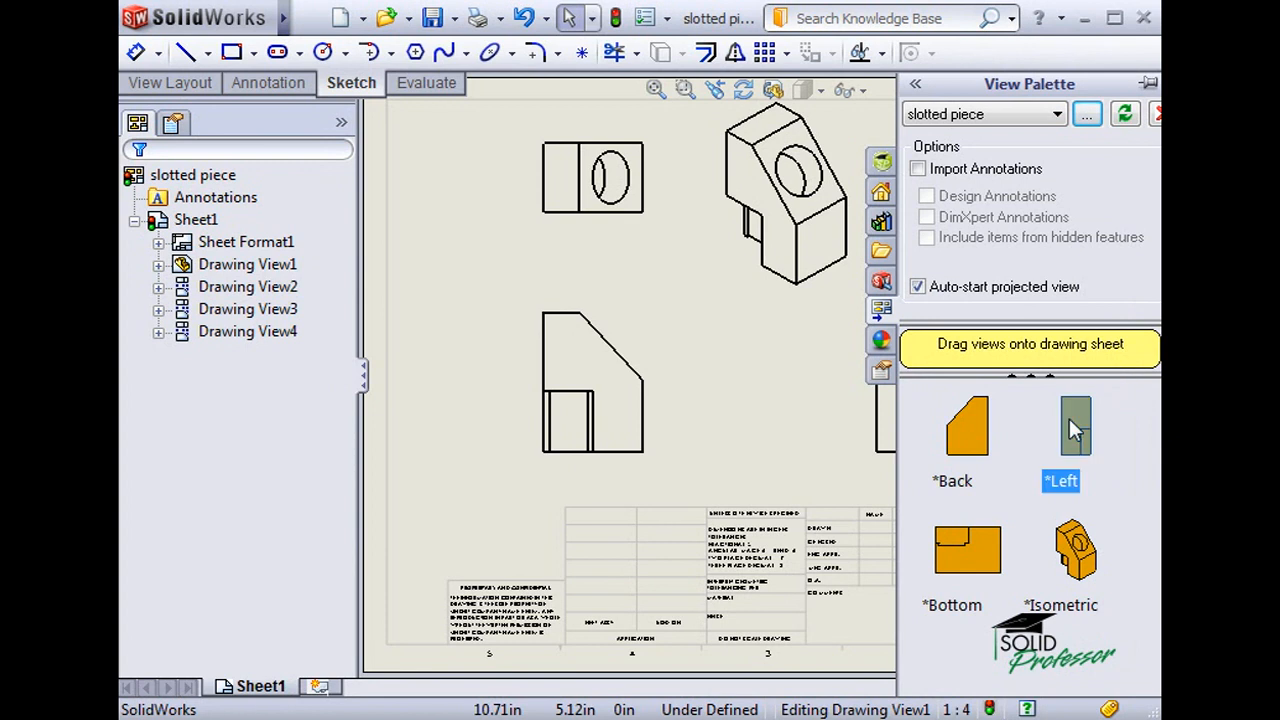
pyautogui.keyDown('ctrl'); pyautogui.click(980, 421); pyautogui.keyUp('ctrl')
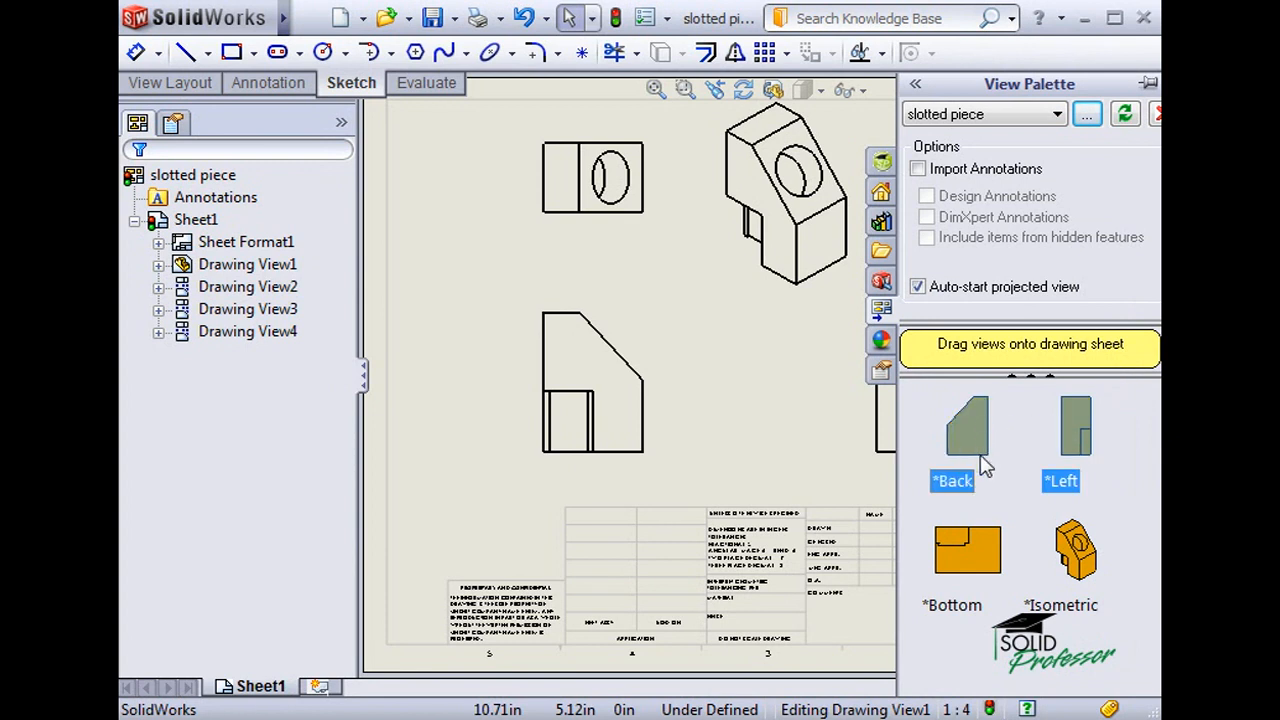
pyautogui.keyDown('ctrl'); pyautogui.click(970, 546); pyautogui.keyUp('ctrl')
pyautogui.moveTo(972, 455)
pyautogui.mouseDown()
pyautogui.moveTo(516, 165)
pyautogui.moveTo(602, 243)
pyautogui.moveTo(477, 286)
pyautogui.moveTo(462, 267)
pyautogui.mouseUp()
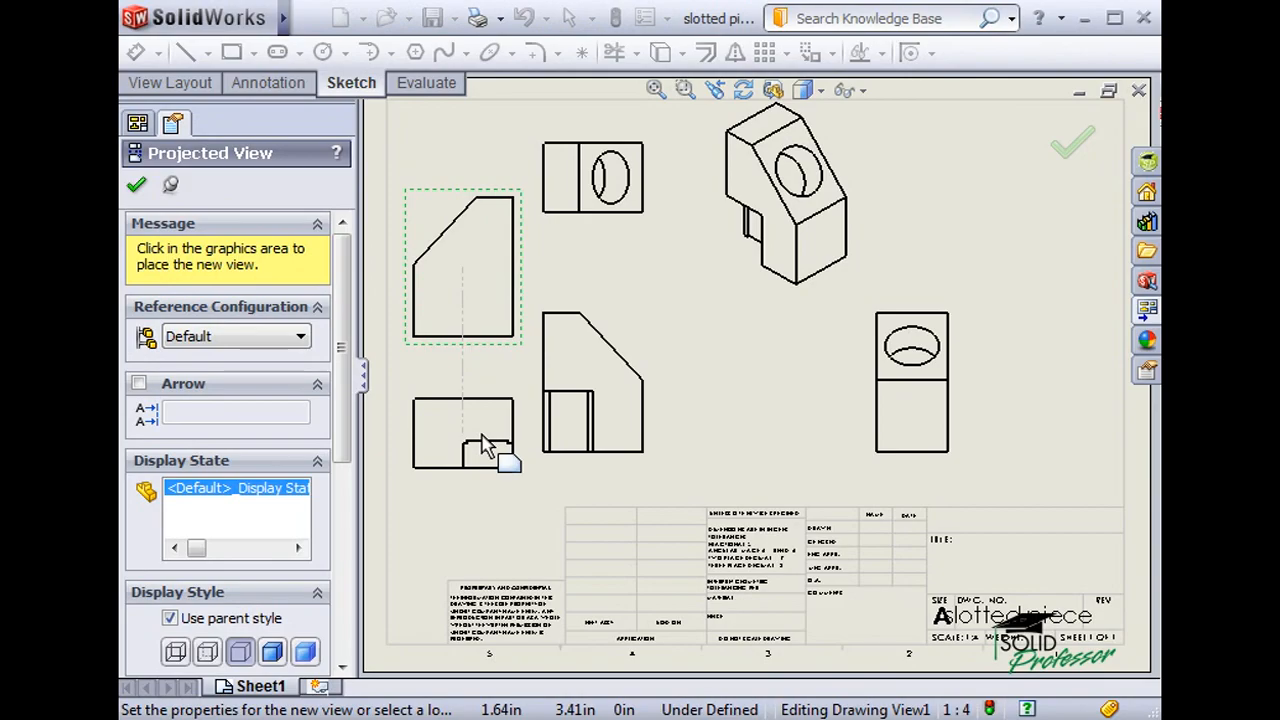
pyautogui.press('Escape')
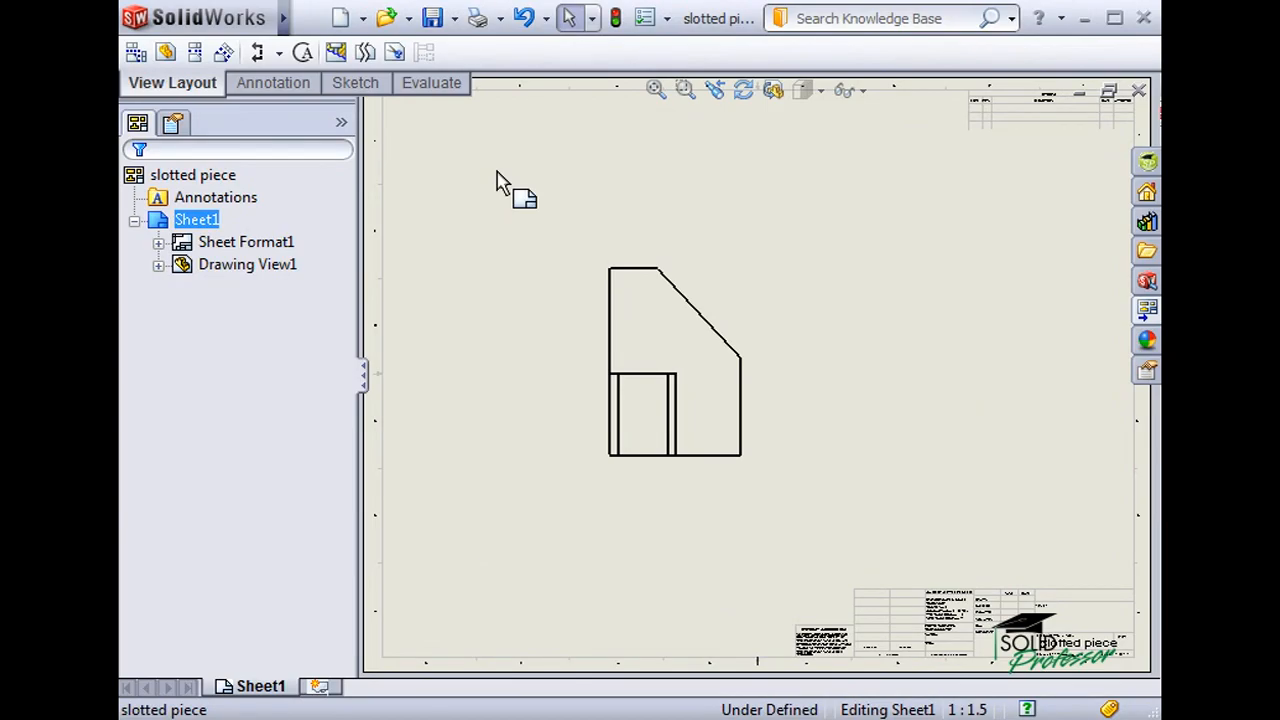
# Project a right-side view from the front view and give it a view arrow labelled A.
pyautogui.click(199, 56)
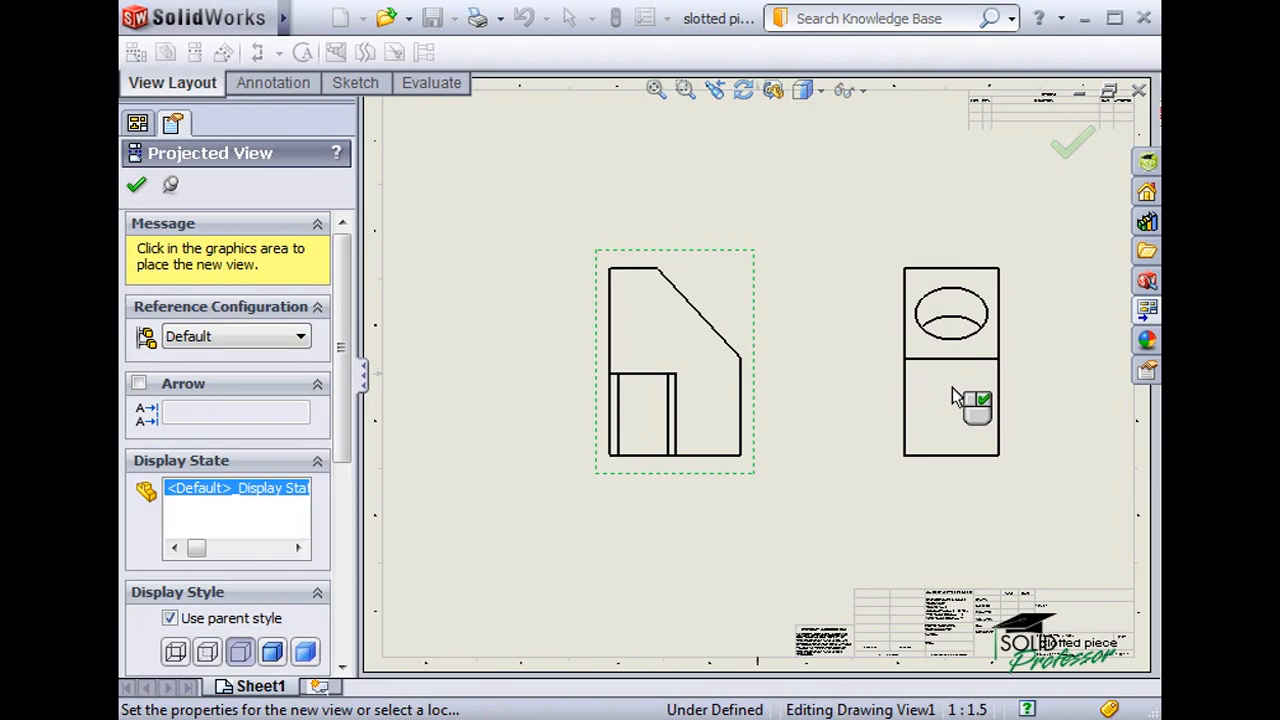
pyautogui.click(952, 390)
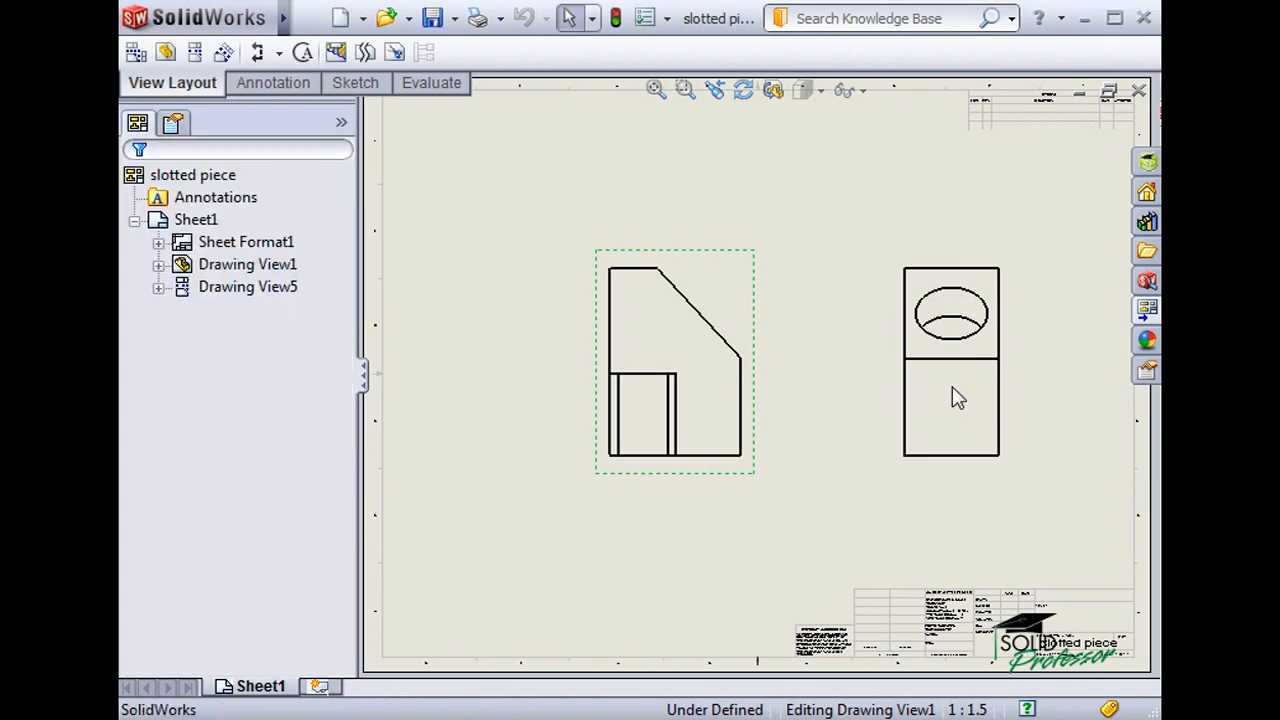
pyautogui.click(952, 388)
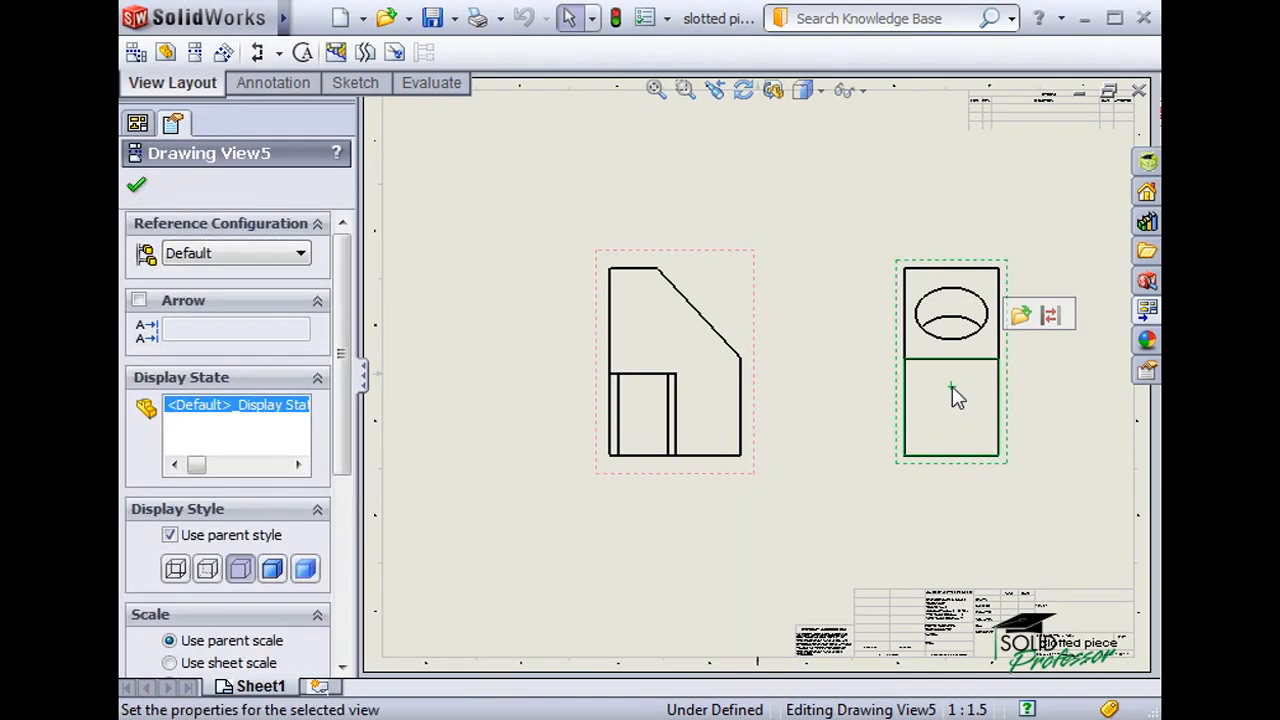
pyautogui.click(138, 301)
pyautogui.write('A')
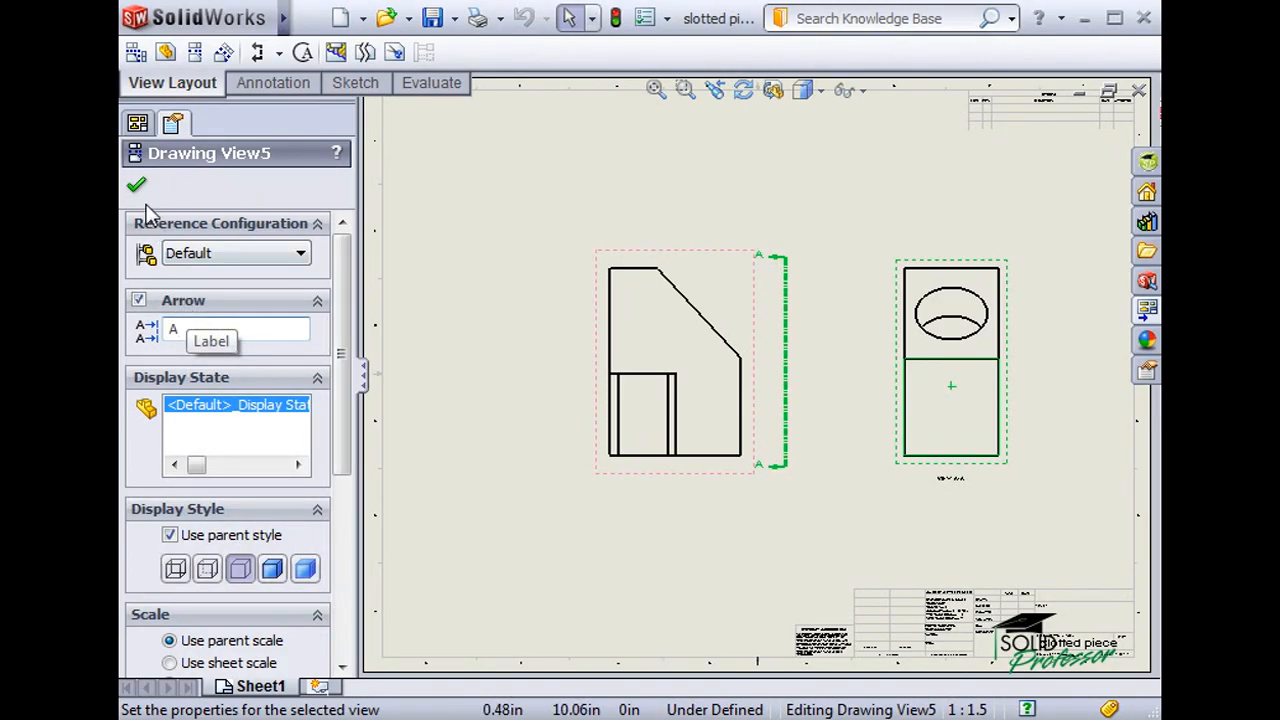
pyautogui.click(136, 185)
pyautogui.click(447, 232)
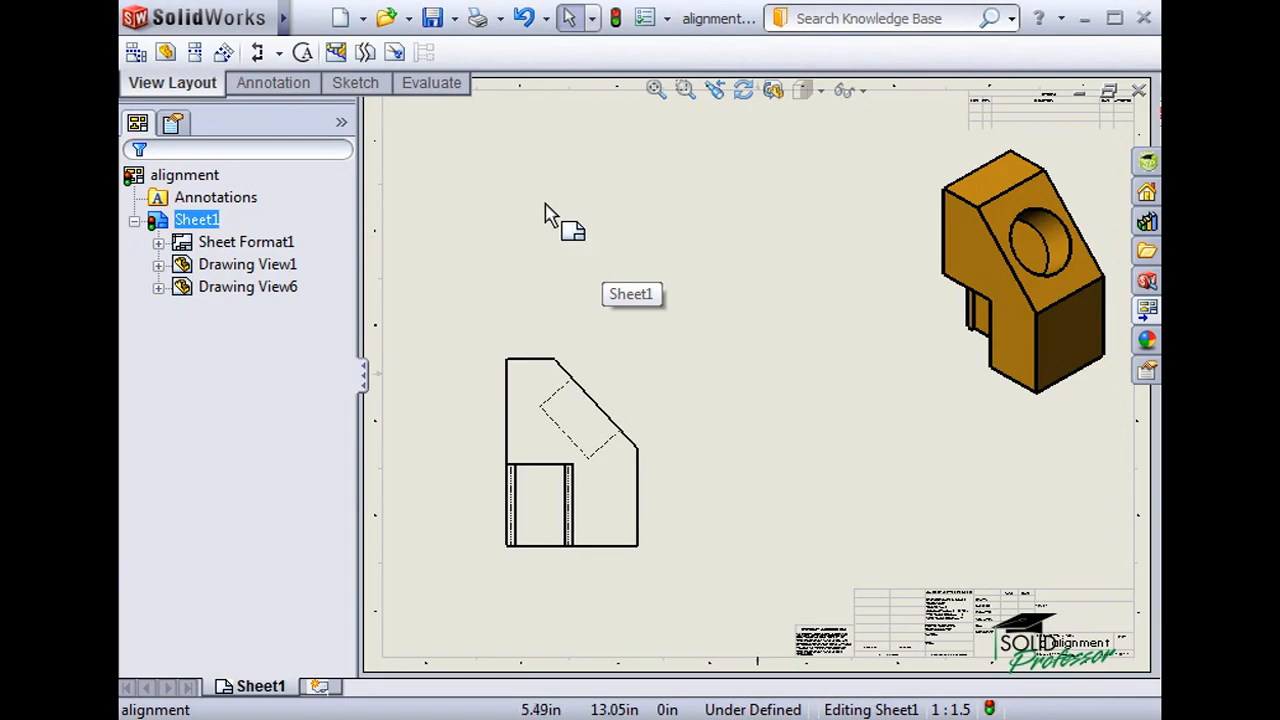
# Create an auxiliary view from the front view's angled edge and place it above and to the right of that view.
pyautogui.click(226, 53)
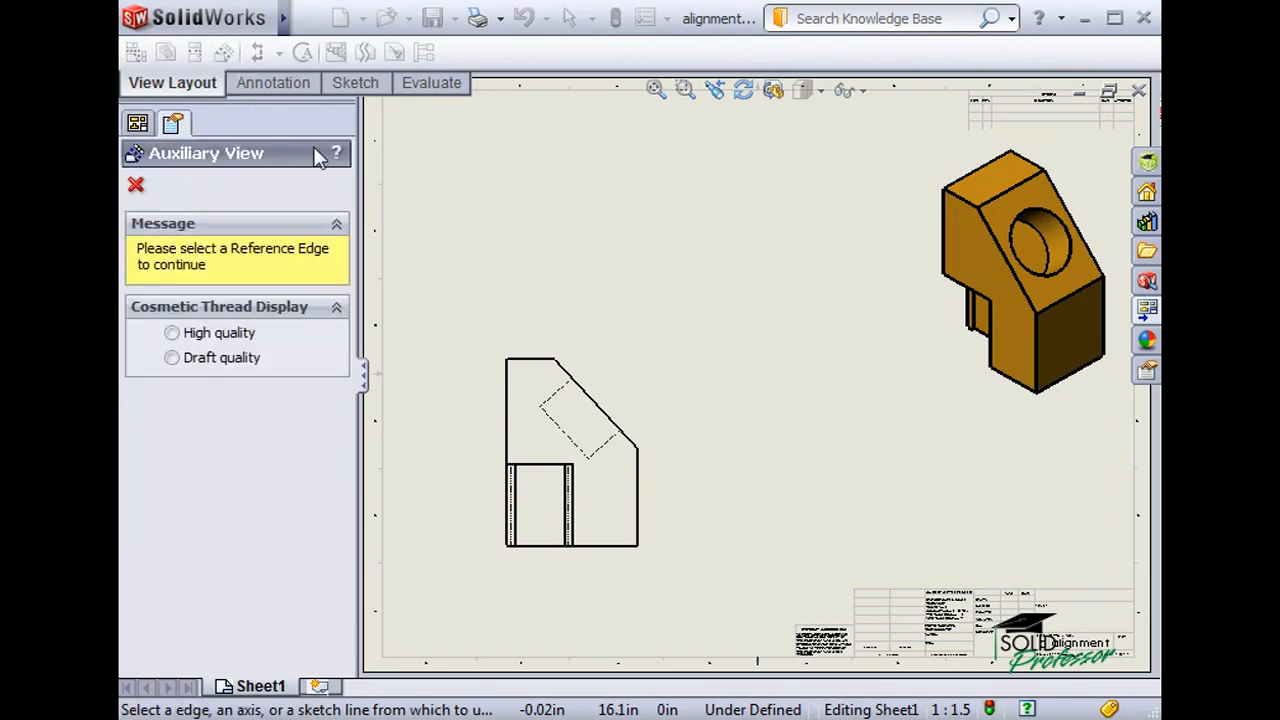
pyautogui.click(593, 404)
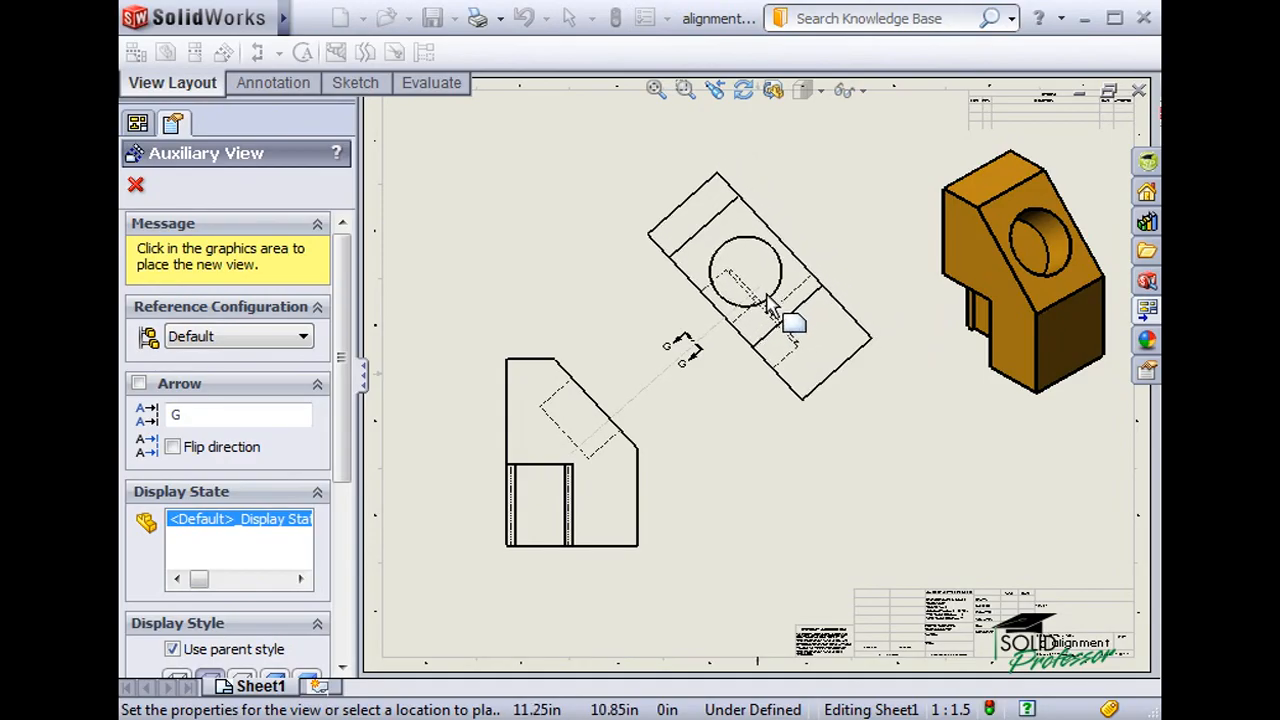
pyautogui.click(778, 312)
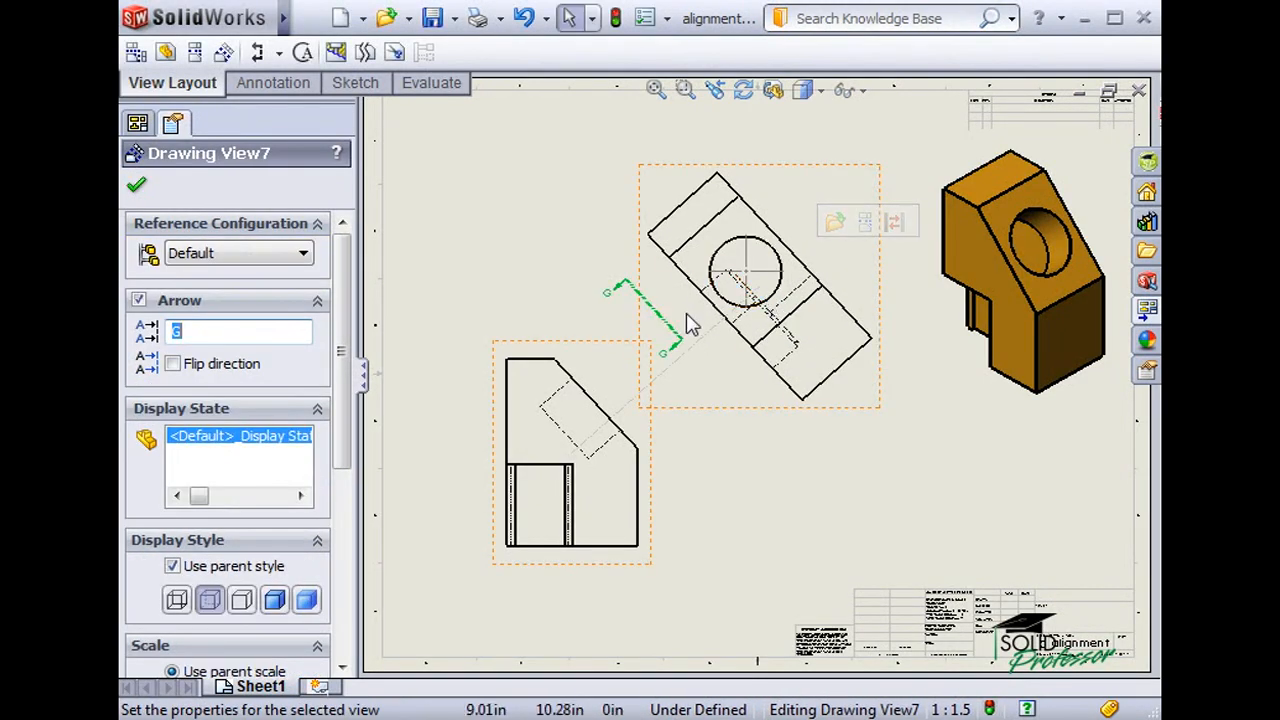
pyautogui.scroll(-3, 692, 323)
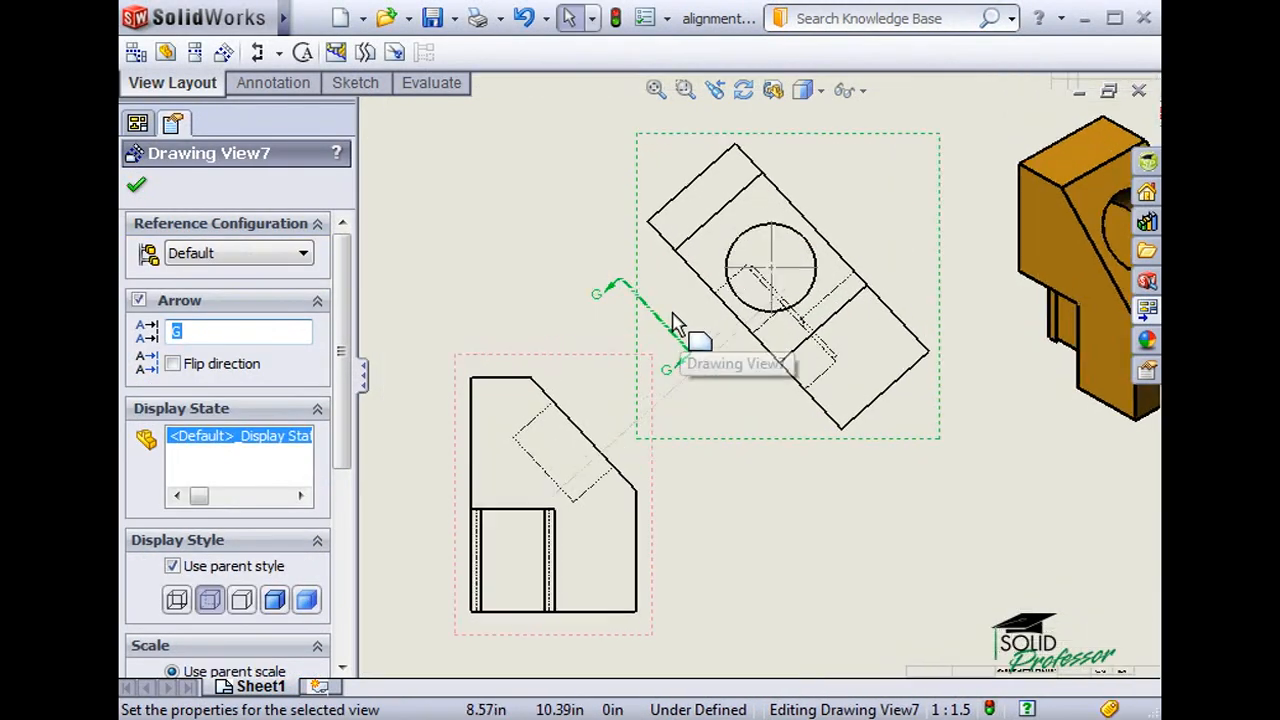
# Lengthen the auxiliary view's arrow line G at both ends, move it closer to the front view, and toggle its display off and on.
pyautogui.click(614, 332)
pyautogui.moveTo(623, 300)
pyautogui.mouseDown()
pyautogui.moveTo(688, 368)
pyautogui.moveTo(572, 241)
pyautogui.mouseUp()
pyautogui.moveTo(698, 392); pyautogui.dragTo(893, 560)
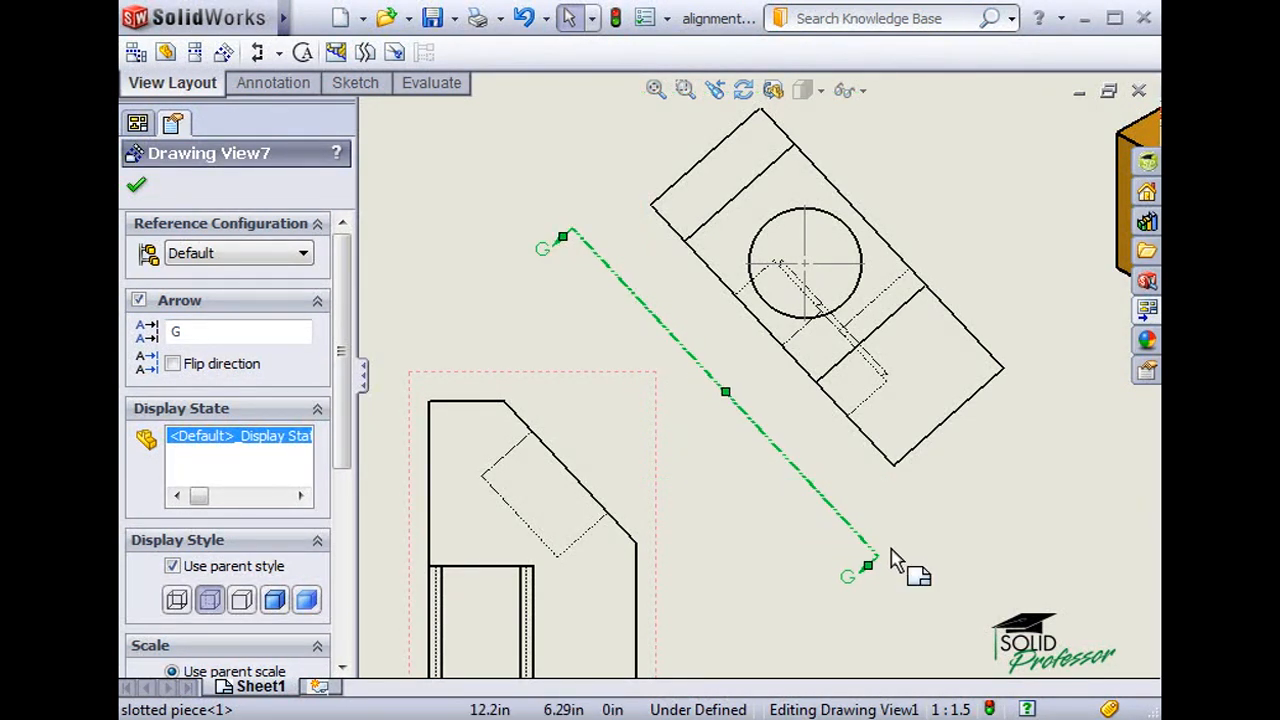
pyautogui.moveTo(808, 490); pyautogui.dragTo(728, 525)
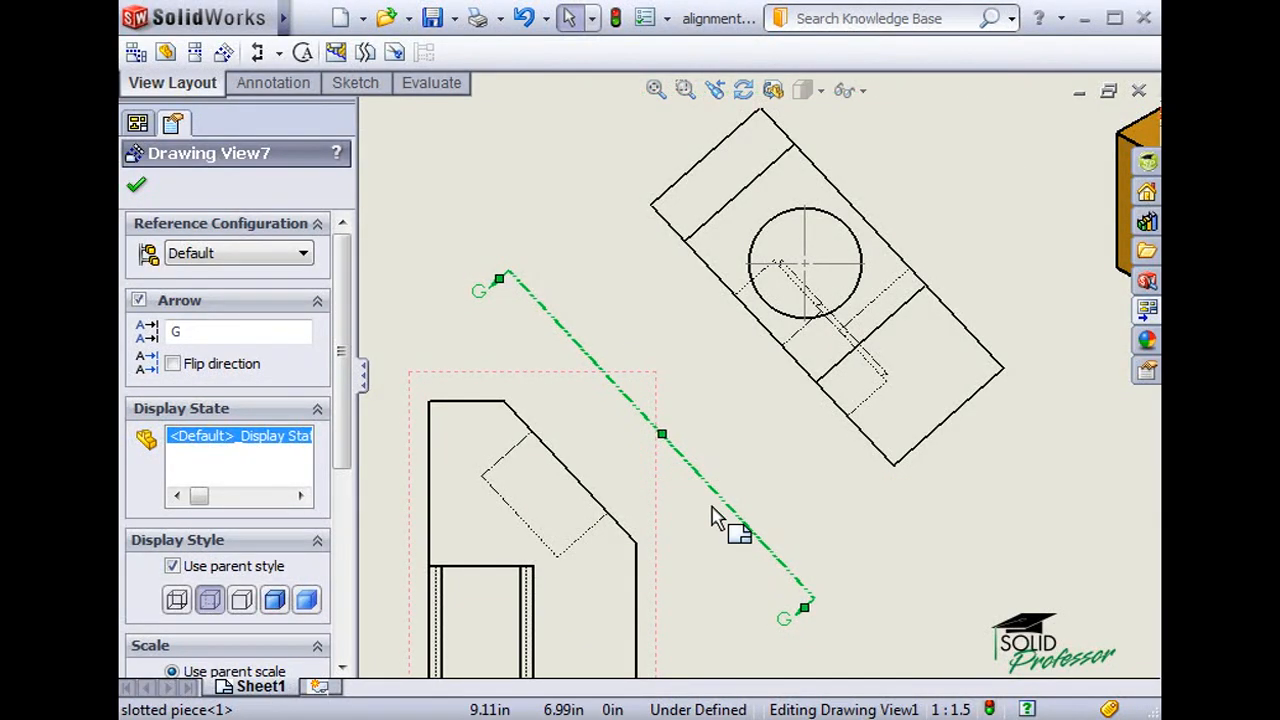
pyautogui.click(139, 301)
pyautogui.click(139, 301)
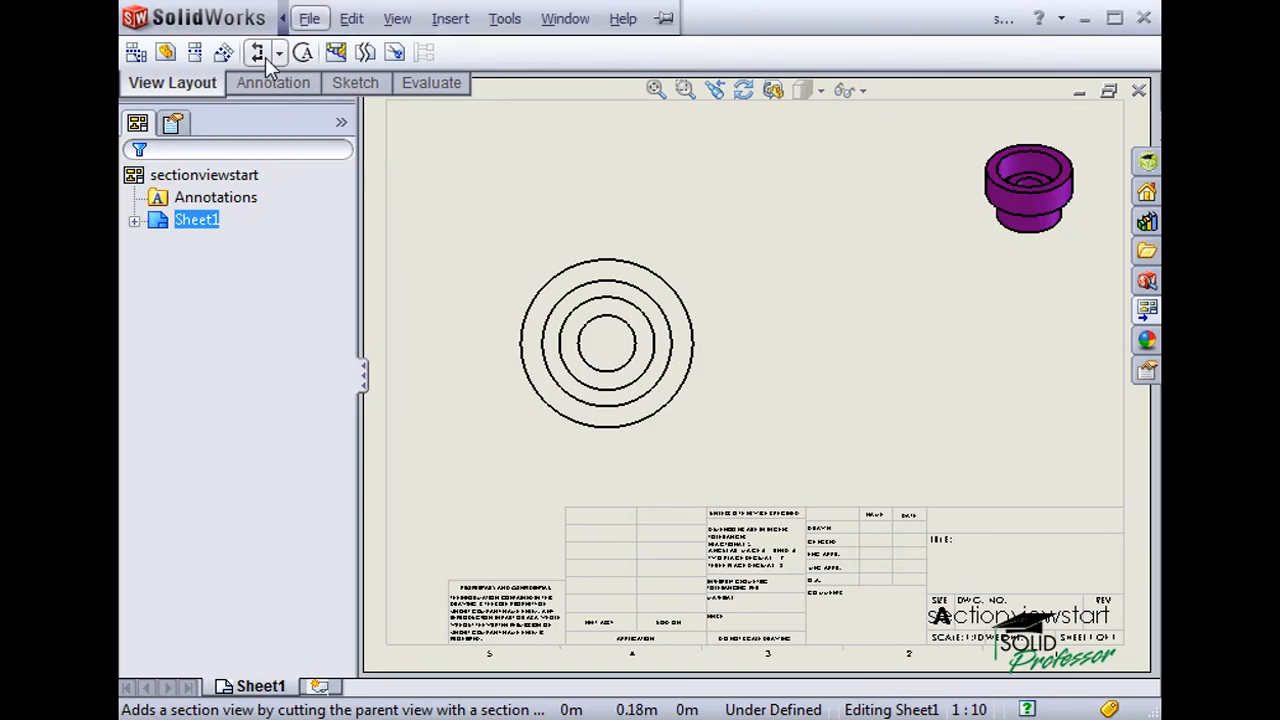
# Create section view A-A from a vertical cutting line through the circular view's centre, and place it to the right of that view.
pyautogui.click(450, 18)
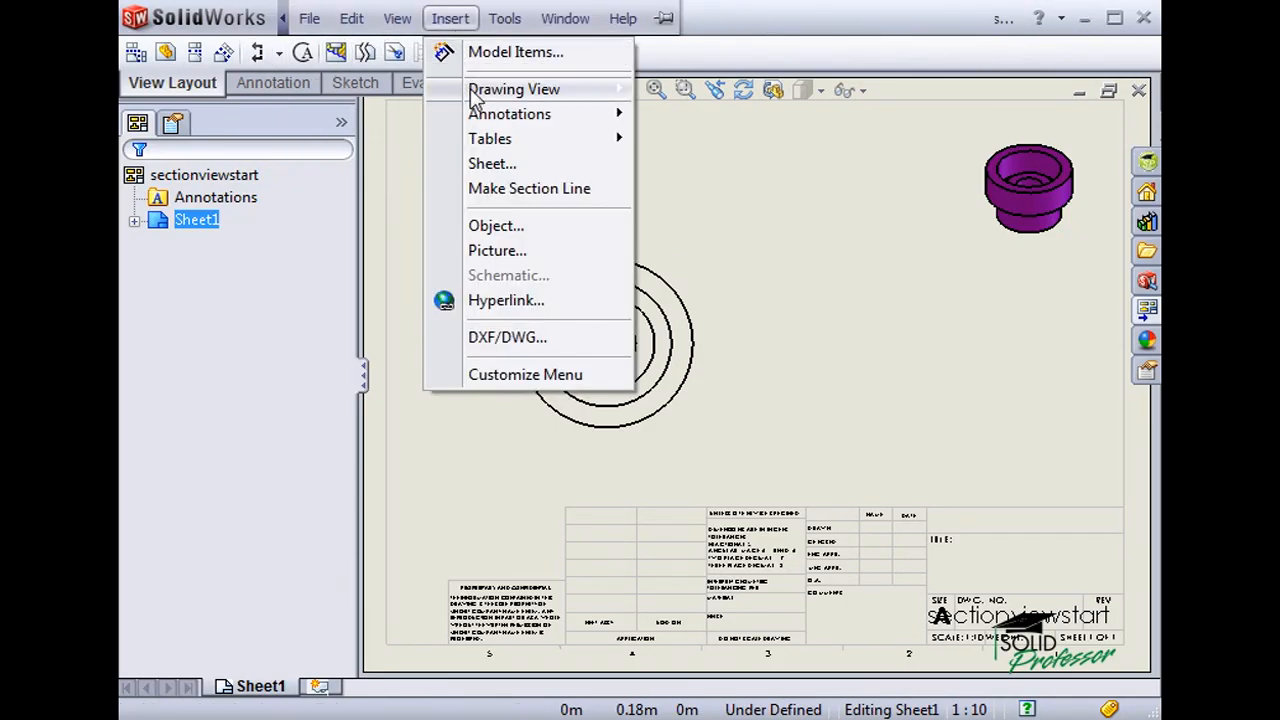
pyautogui.moveTo(474, 97)
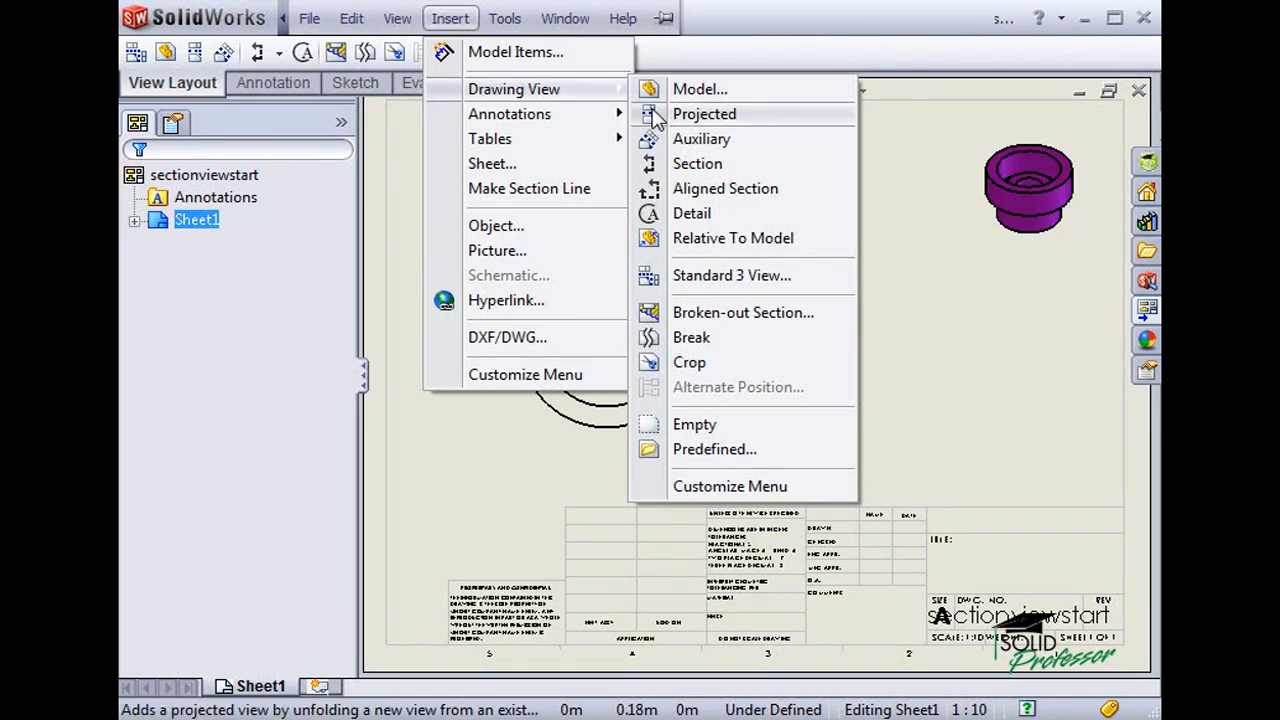
pyautogui.click(660, 165)
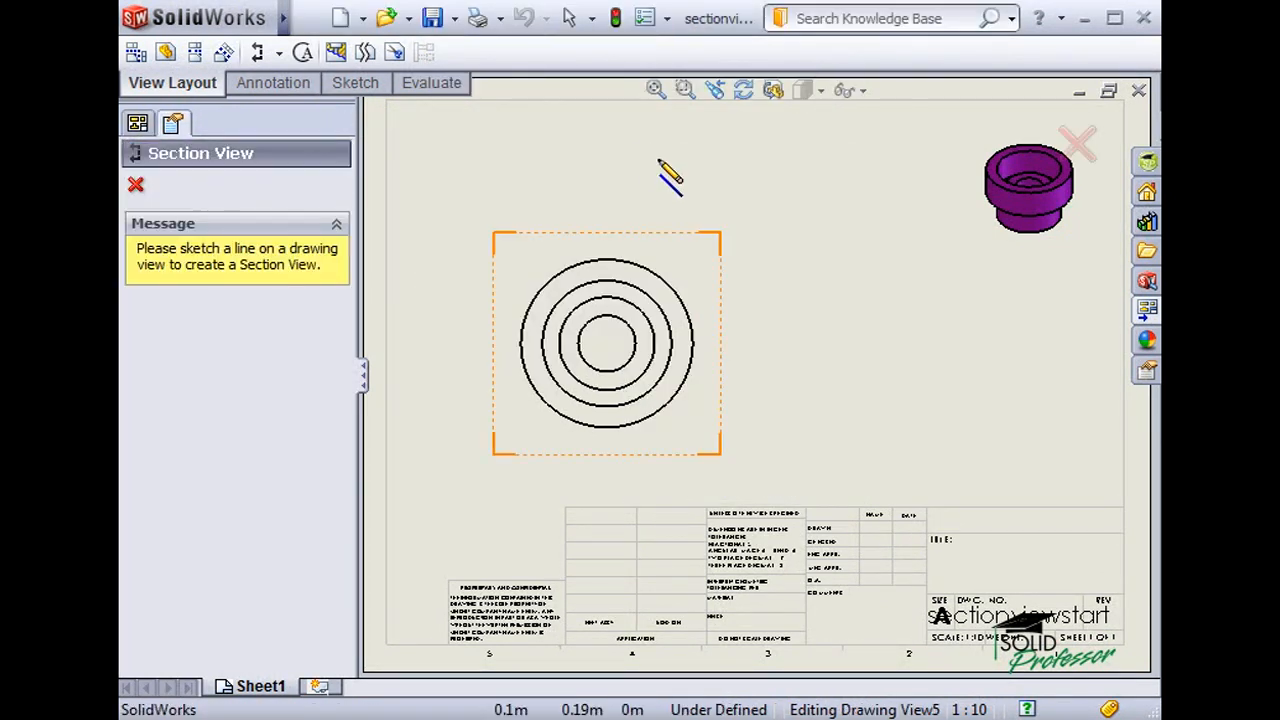
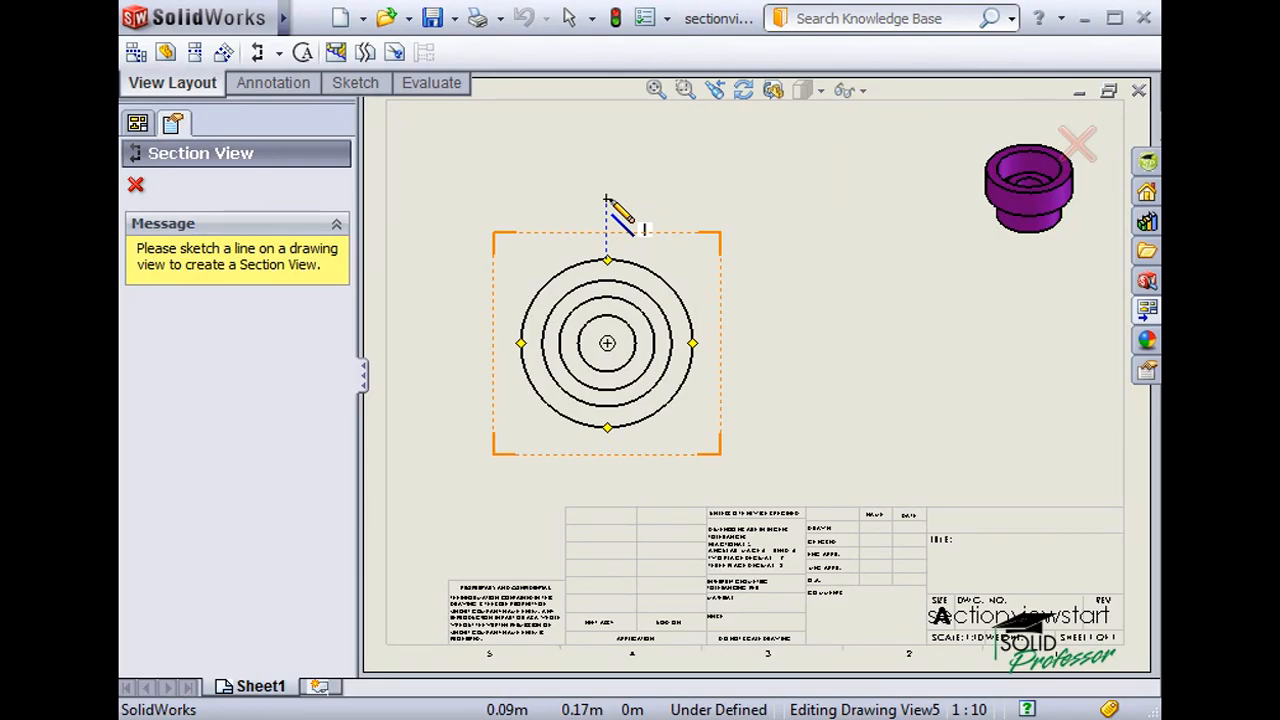
pyautogui.click(605, 200)
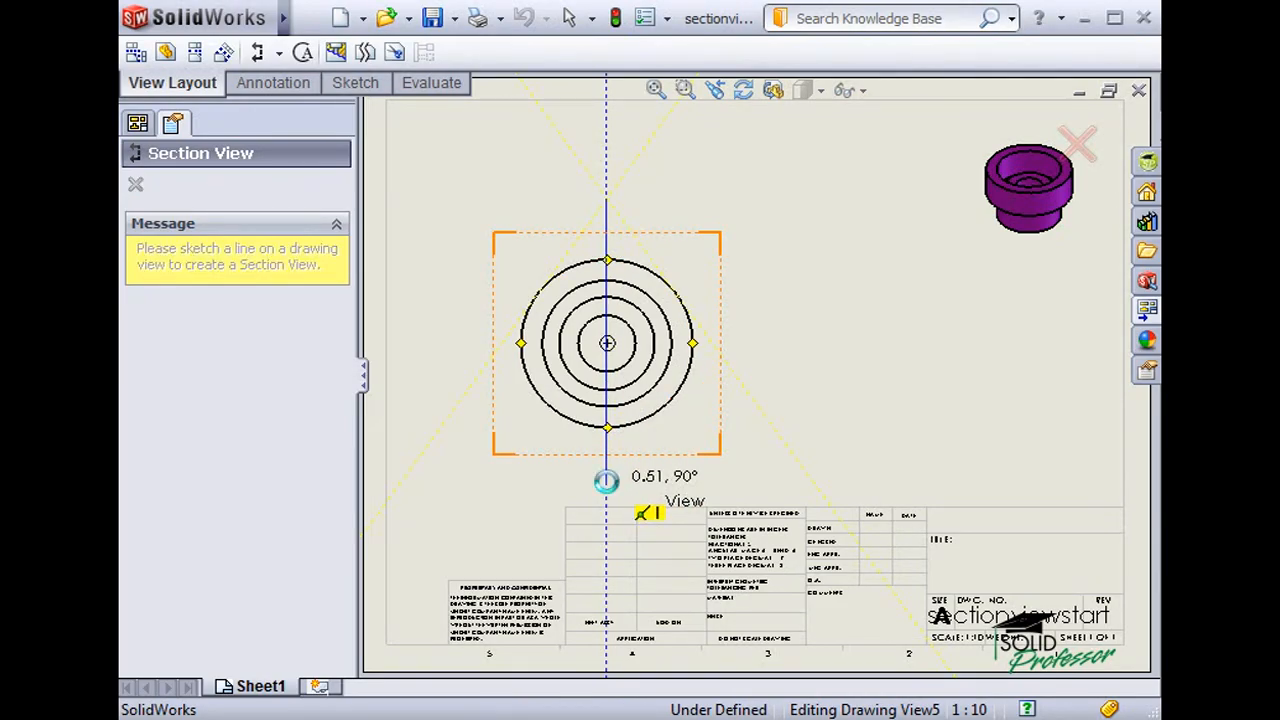
pyautogui.click(606, 485)
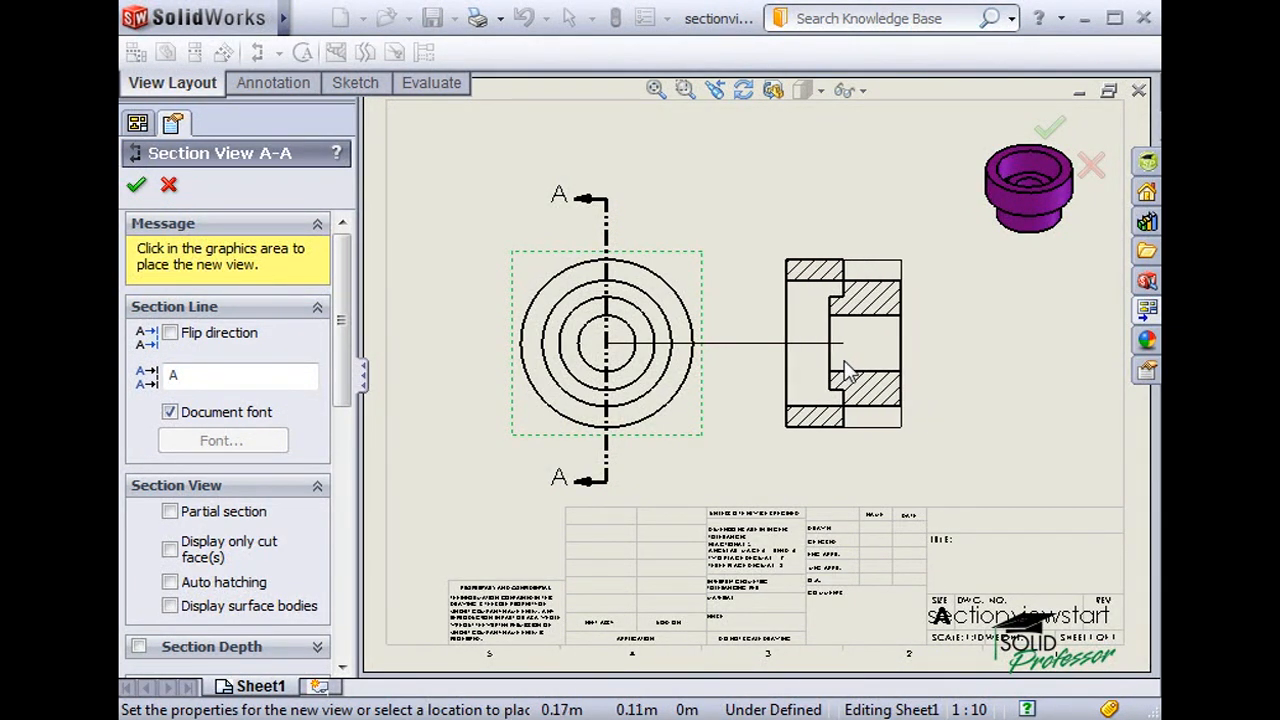
pyautogui.click(845, 370)
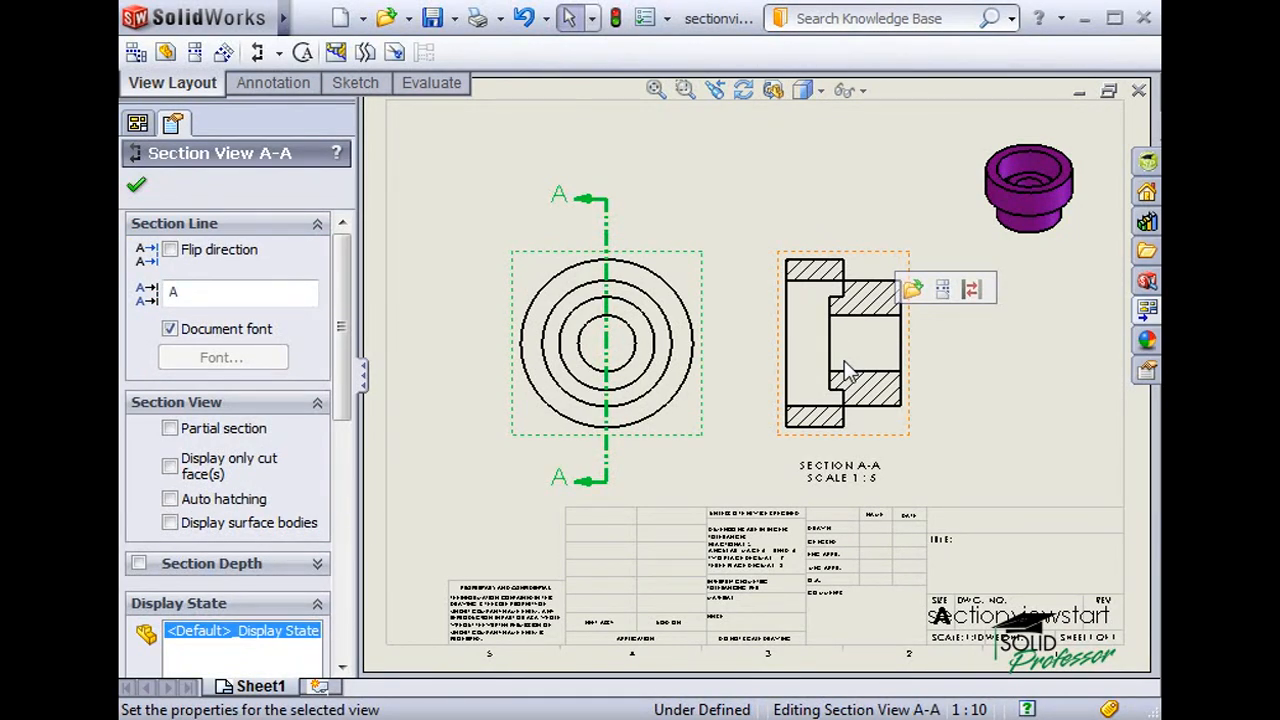
pyautogui.click(975, 373)
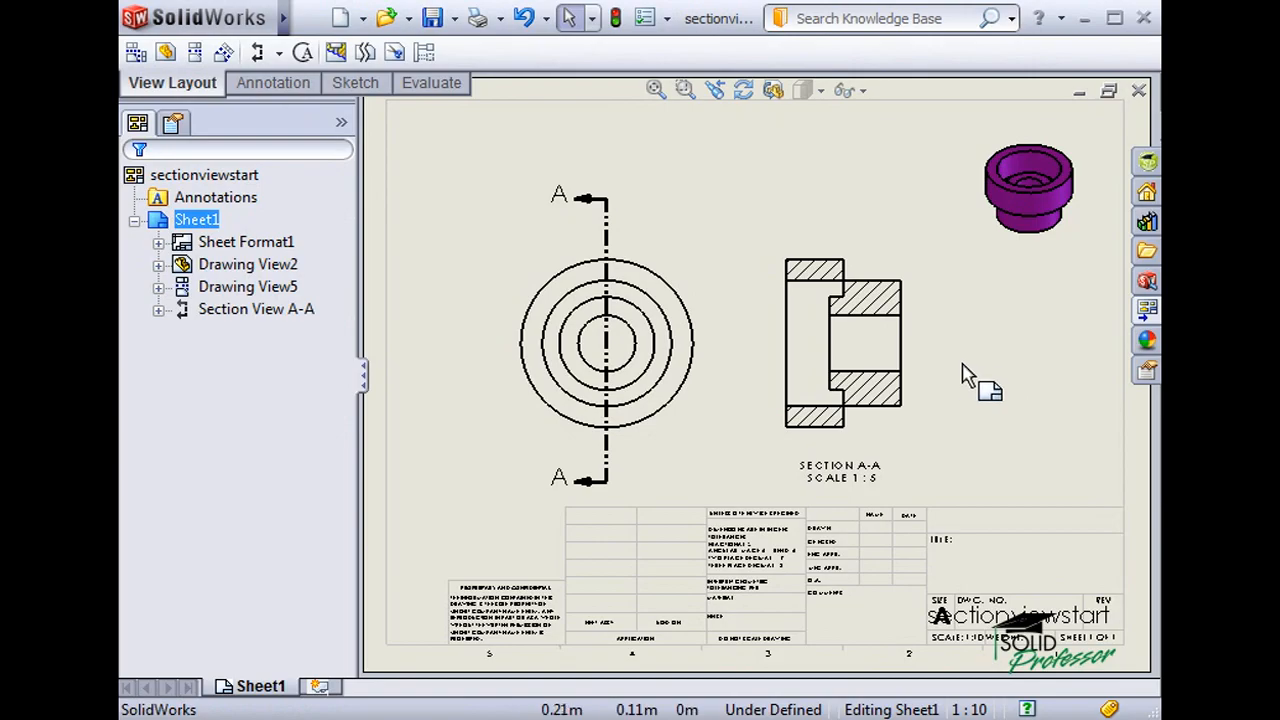
pyautogui.moveTo(915, 378)
pyautogui.mouseDown()
pyautogui.moveTo(857, 357)
pyautogui.moveTo(771, 277)
pyautogui.moveTo(706, 246)
pyautogui.moveTo(1018, 356)
pyautogui.moveTo(906, 370)
pyautogui.mouseUp()
pyautogui.click(944, 373)
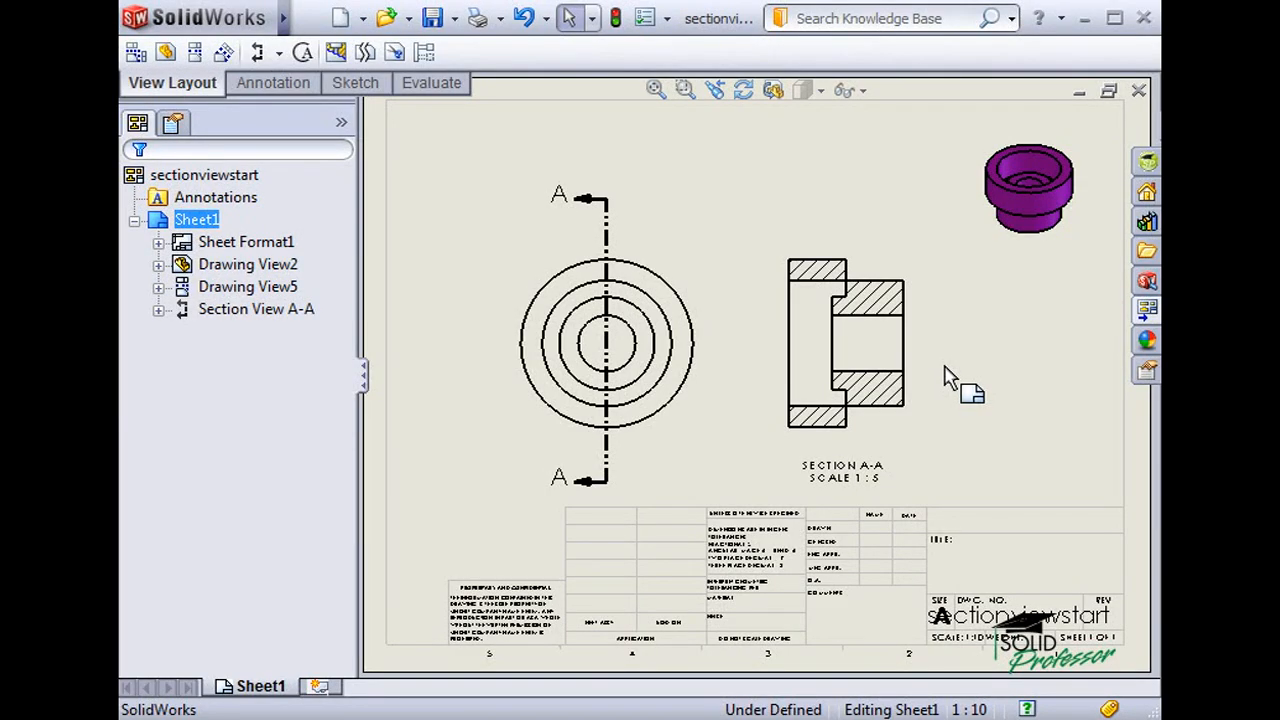
# Try flipping the cutting direction of section view A-A and restore it.
pyautogui.click(889, 362)
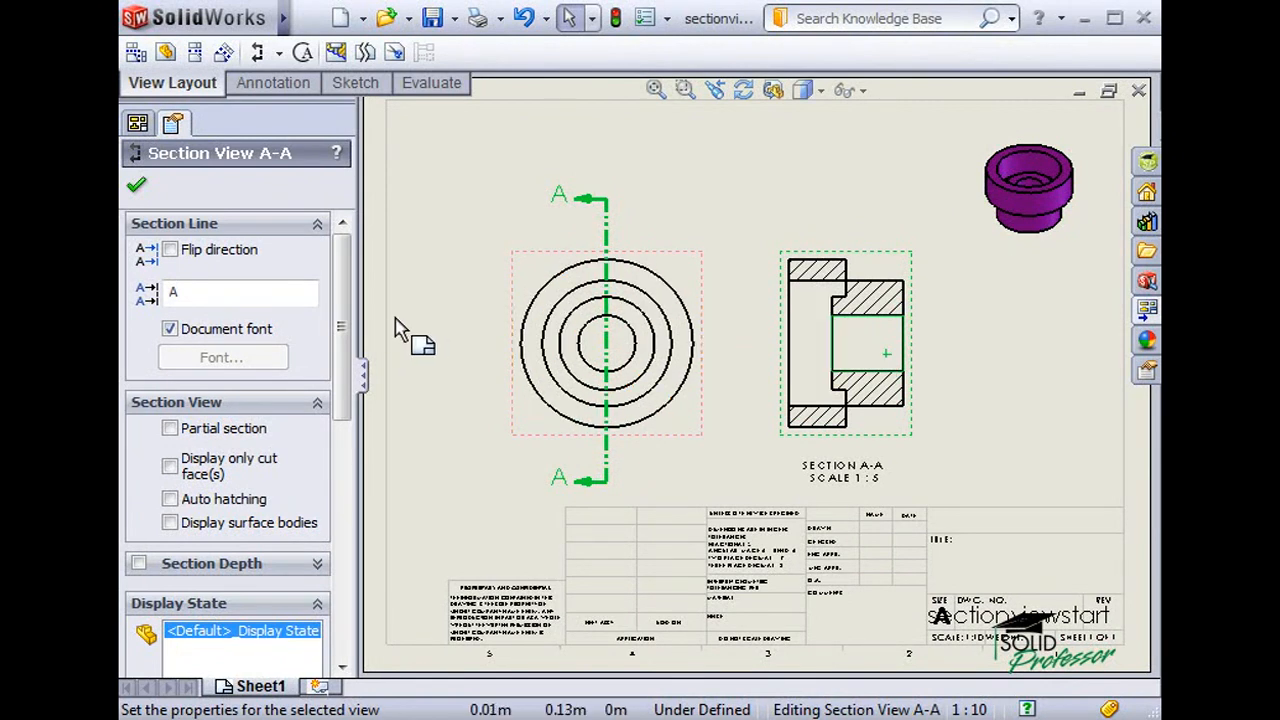
pyautogui.click(170, 251)
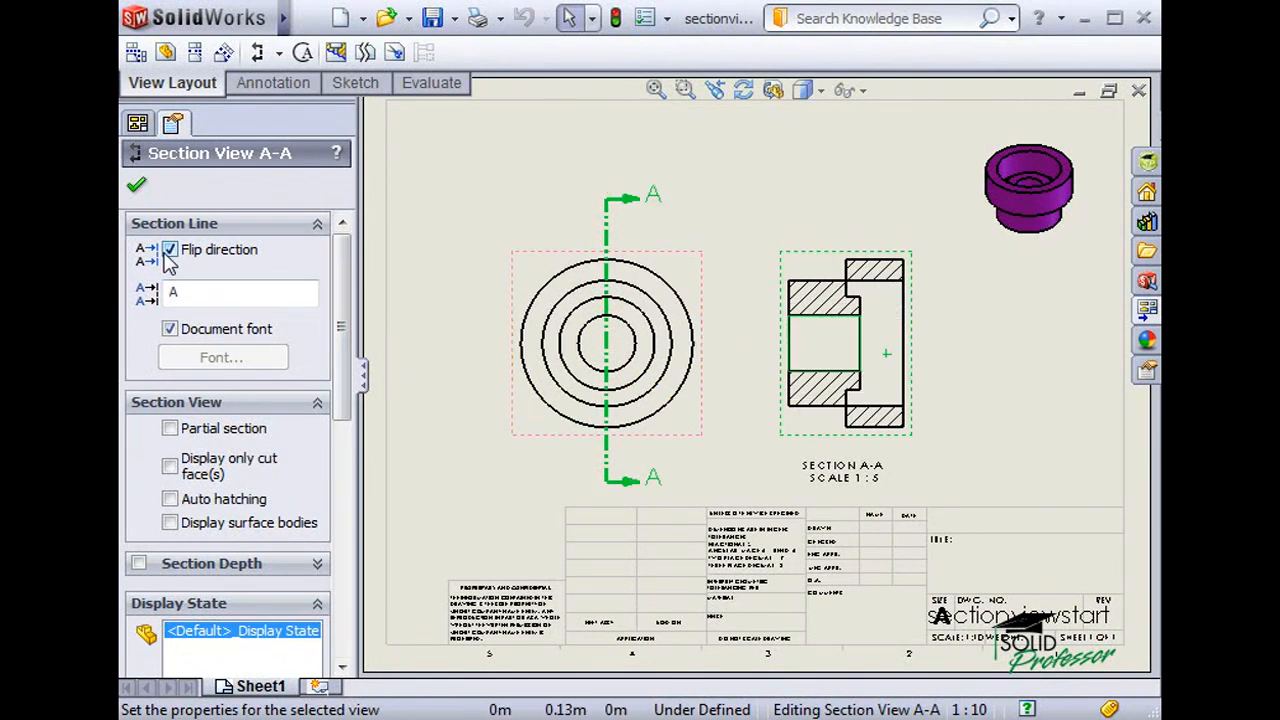
pyautogui.click(170, 251)
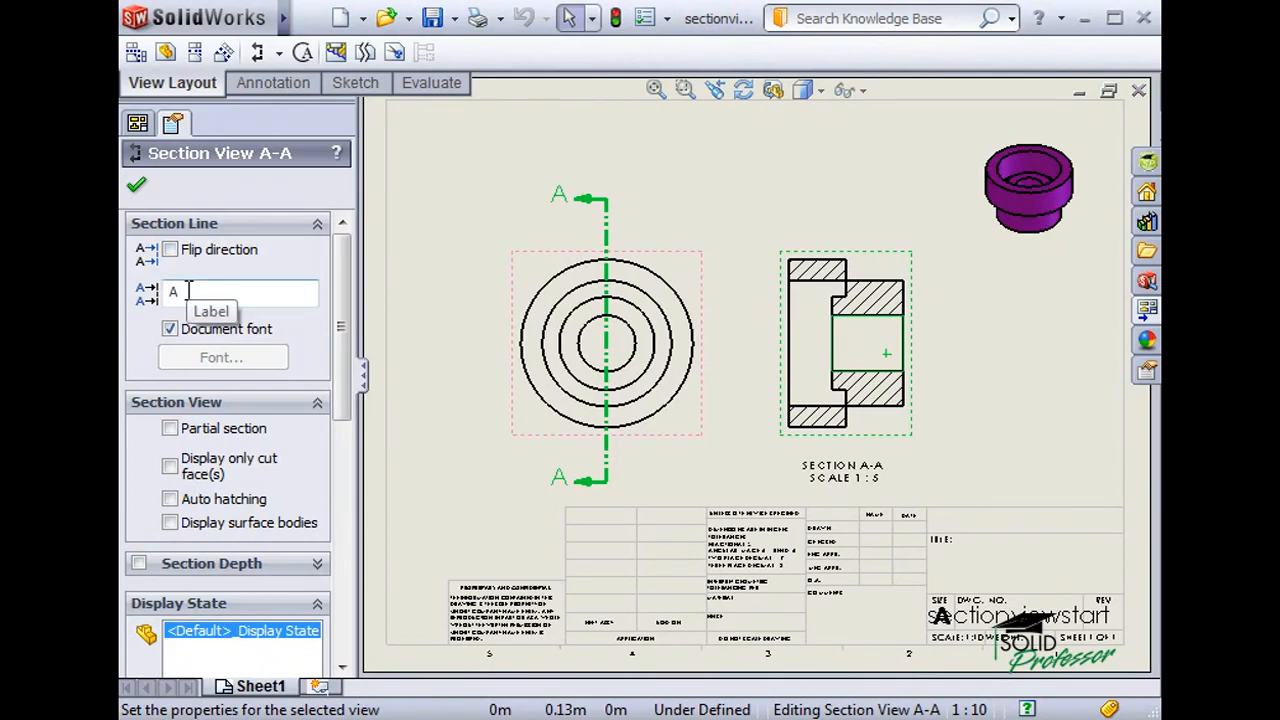
# Turn off the document font for the section A-A label and view the font settings without changing them.
pyautogui.click(170, 330)
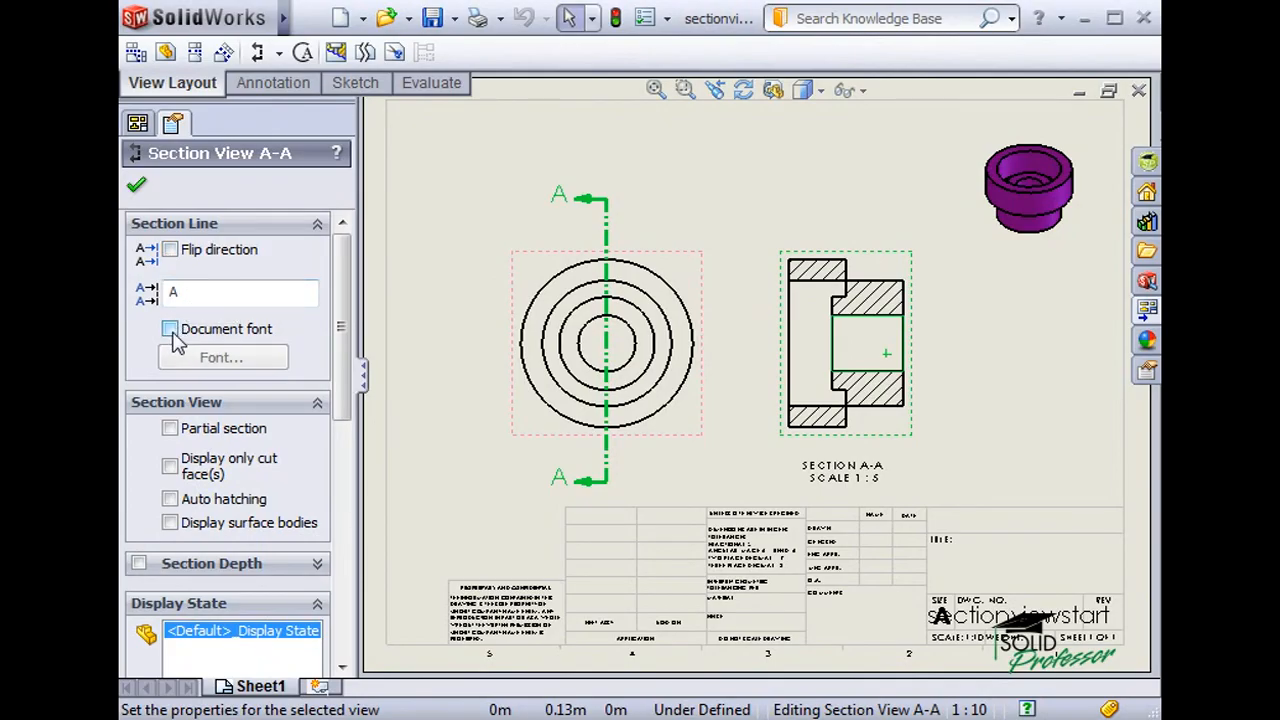
pyautogui.click(198, 366)
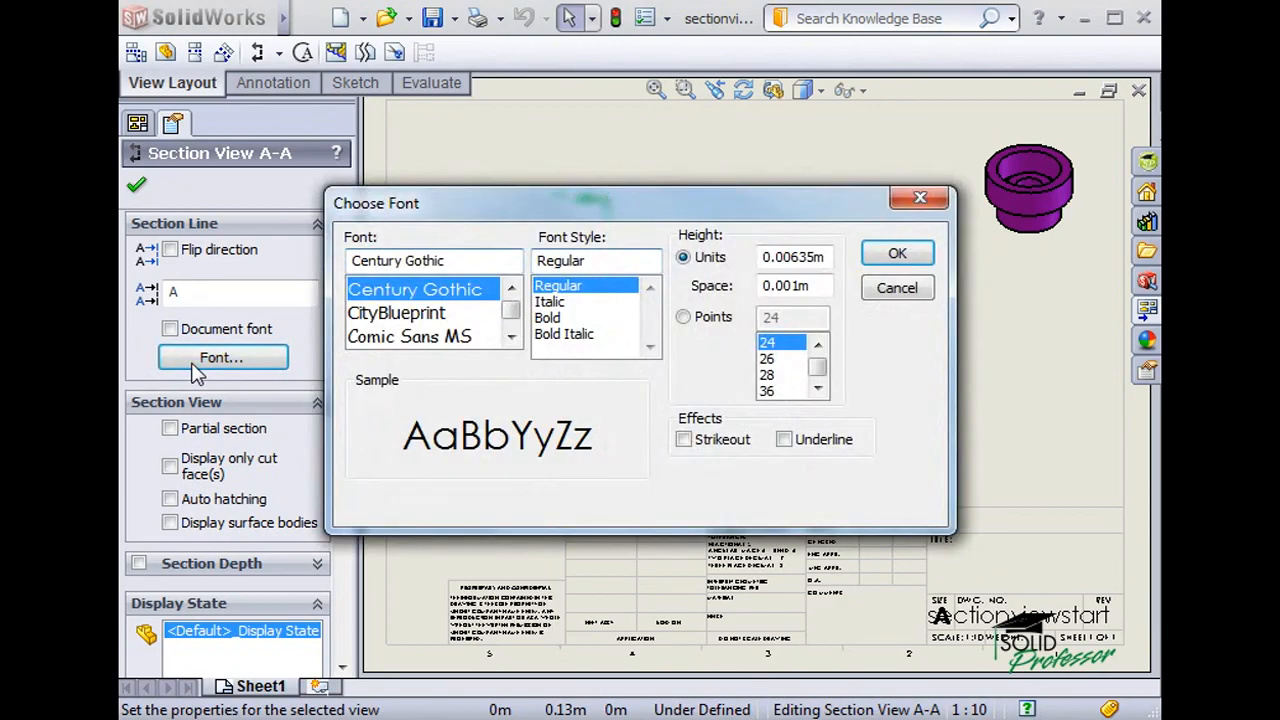
pyautogui.click(878, 289)
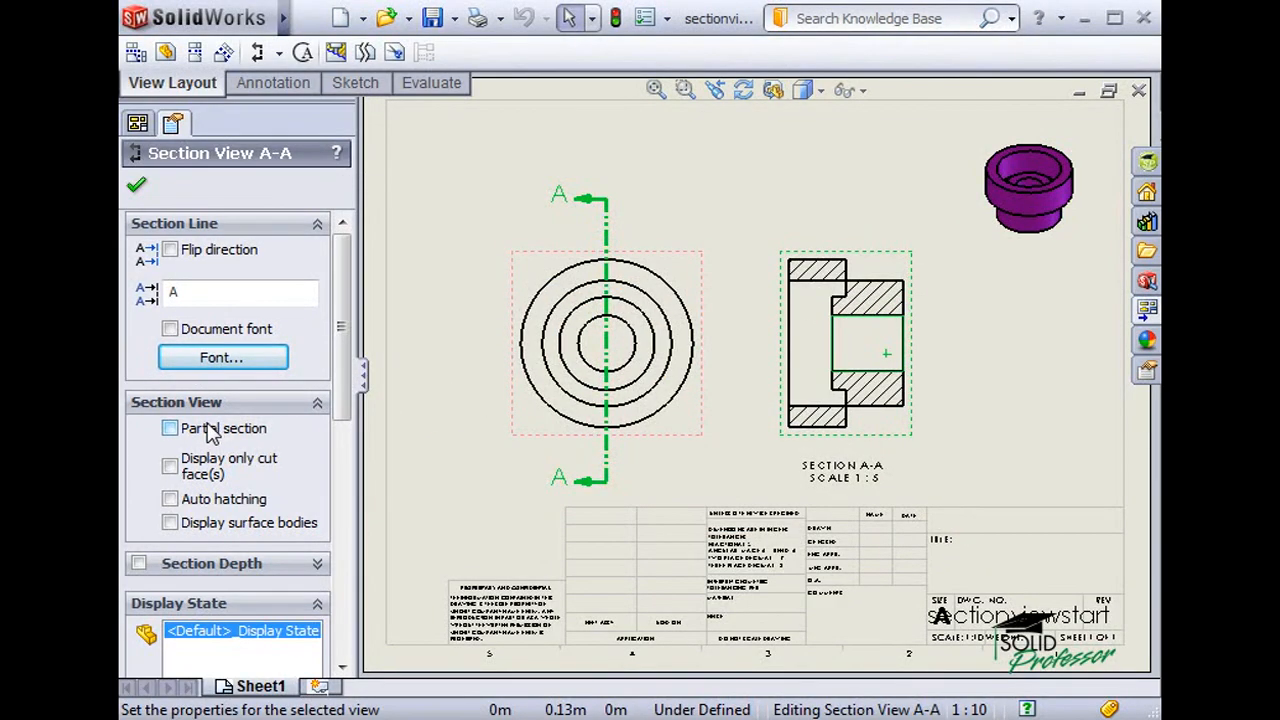
# Try displaying only the cut faces of section A-A, preview a section depth of about 0.088 m, and turn both options off again.
pyautogui.click(169, 468)
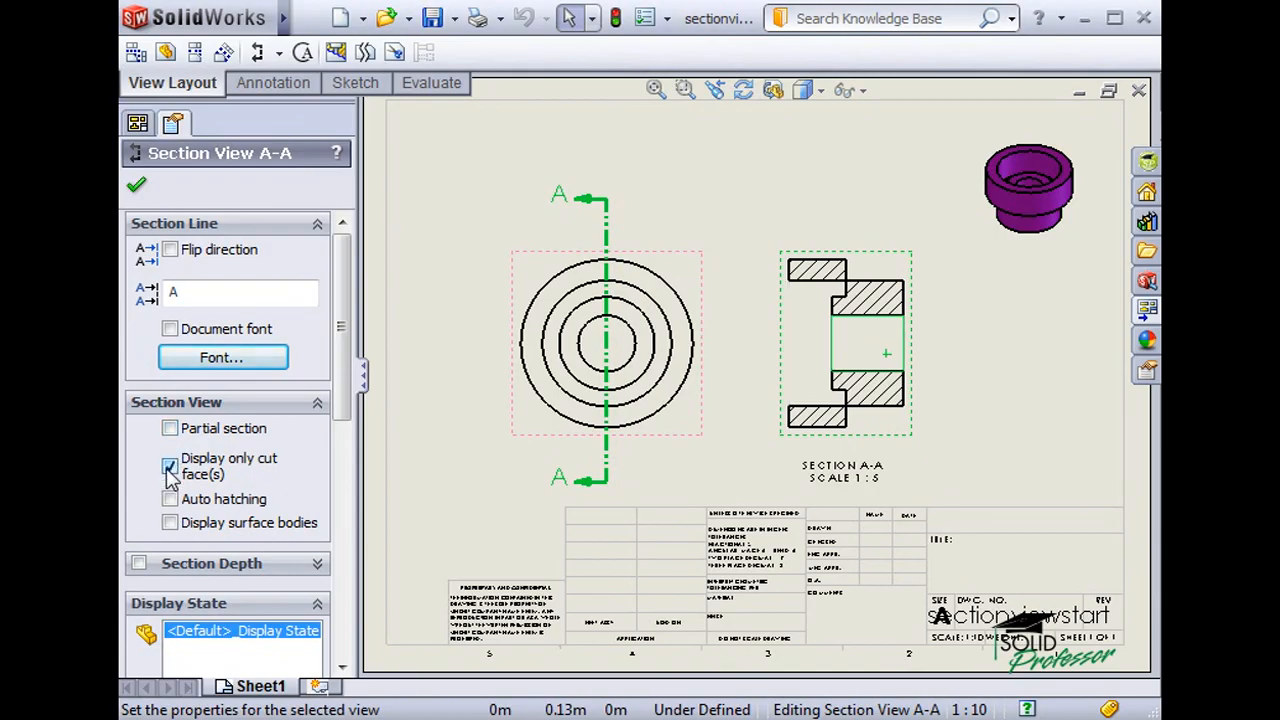
pyautogui.click(169, 468)
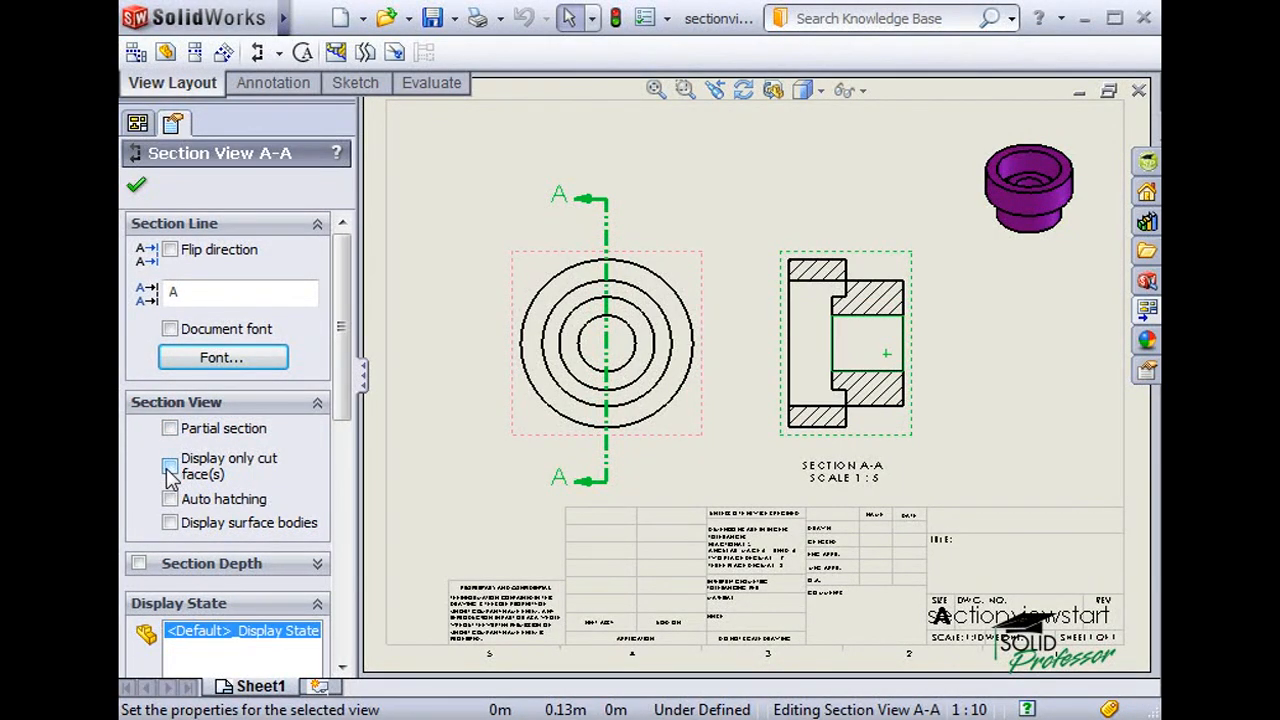
pyautogui.moveTo(335, 418); pyautogui.dragTo(335, 527)
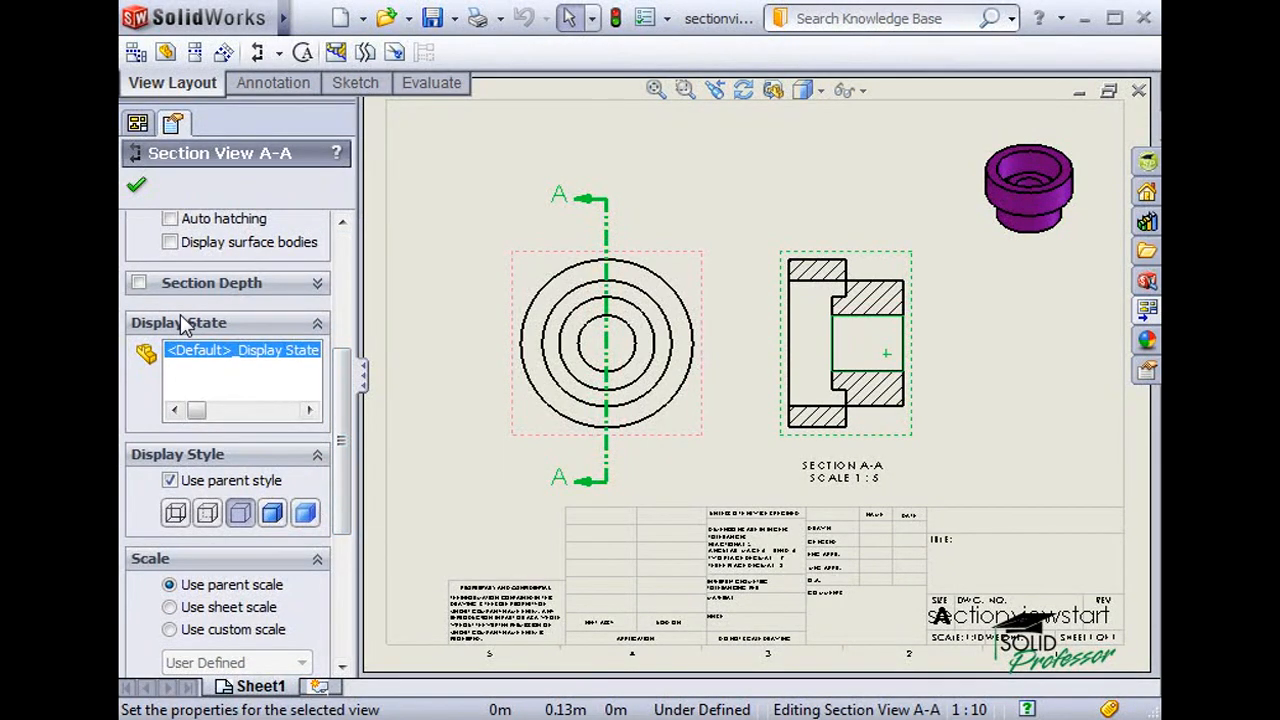
pyautogui.click(139, 283)
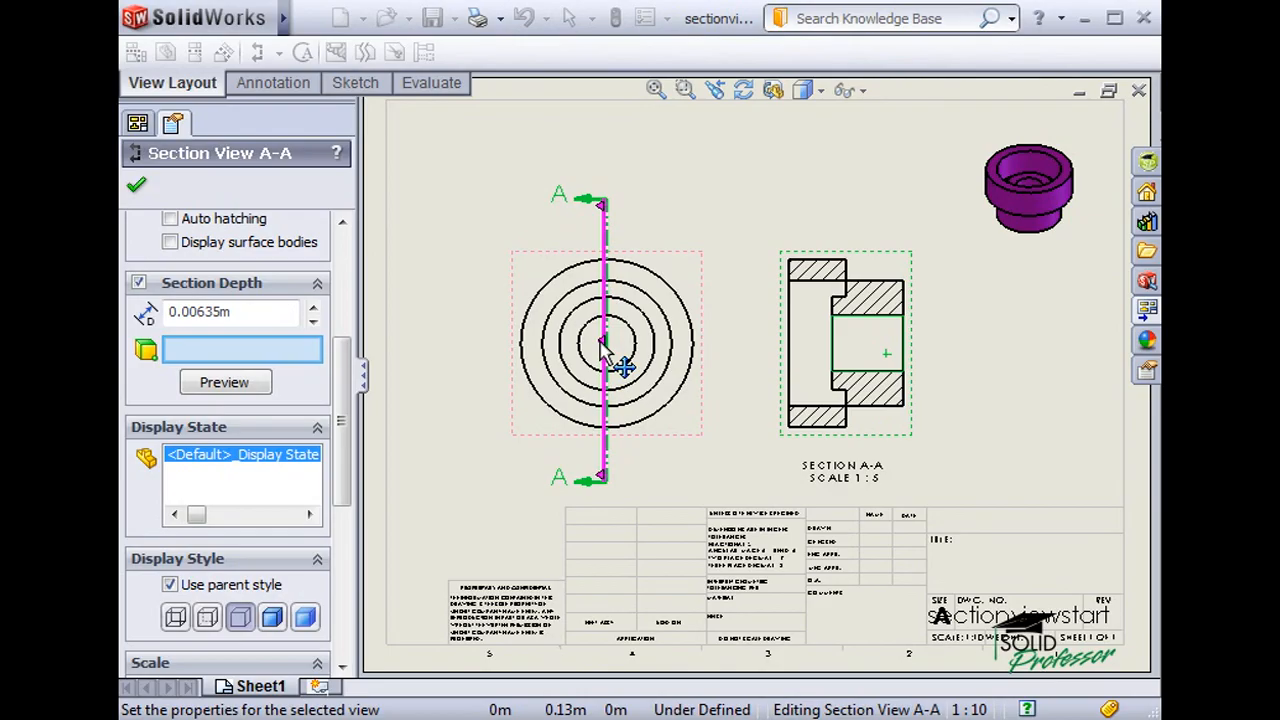
pyautogui.moveTo(314, 312); pyautogui.dragTo(314, 312)
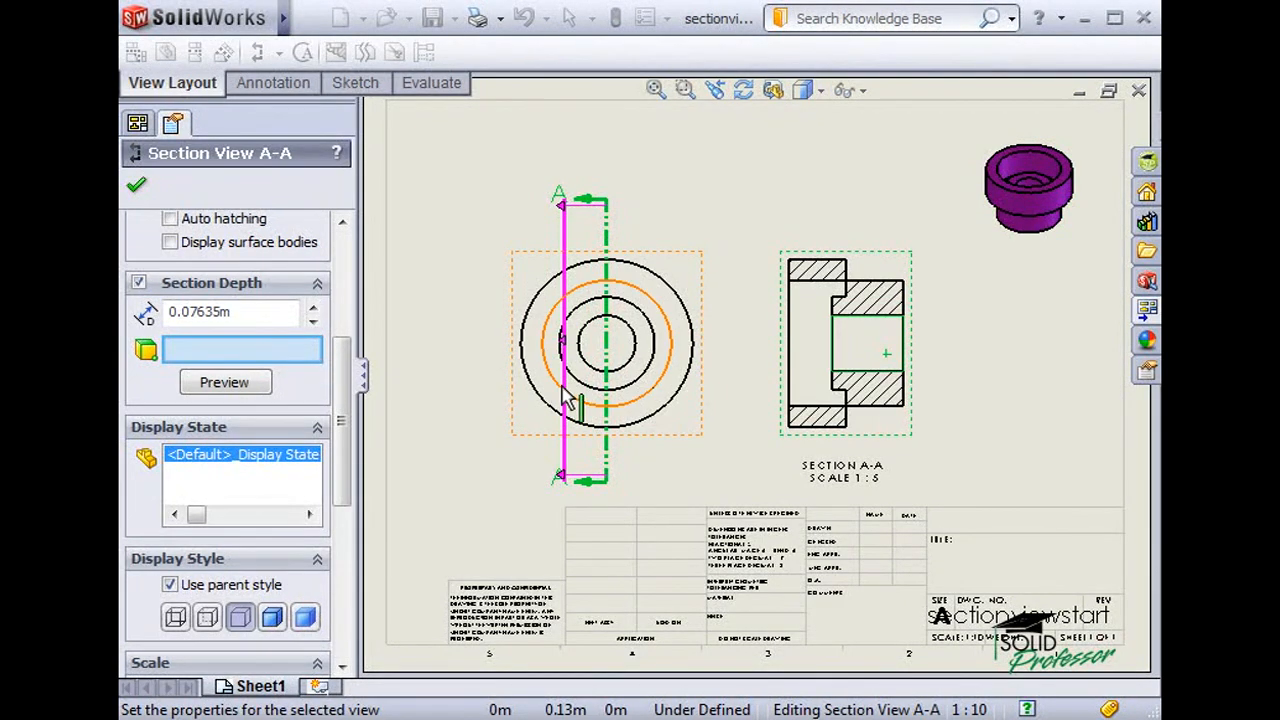
pyautogui.moveTo(572, 393)
pyautogui.mouseDown()
pyautogui.moveTo(651, 396)
pyautogui.moveTo(553, 392)
pyautogui.moveTo(568, 402)
pyautogui.mouseUp()
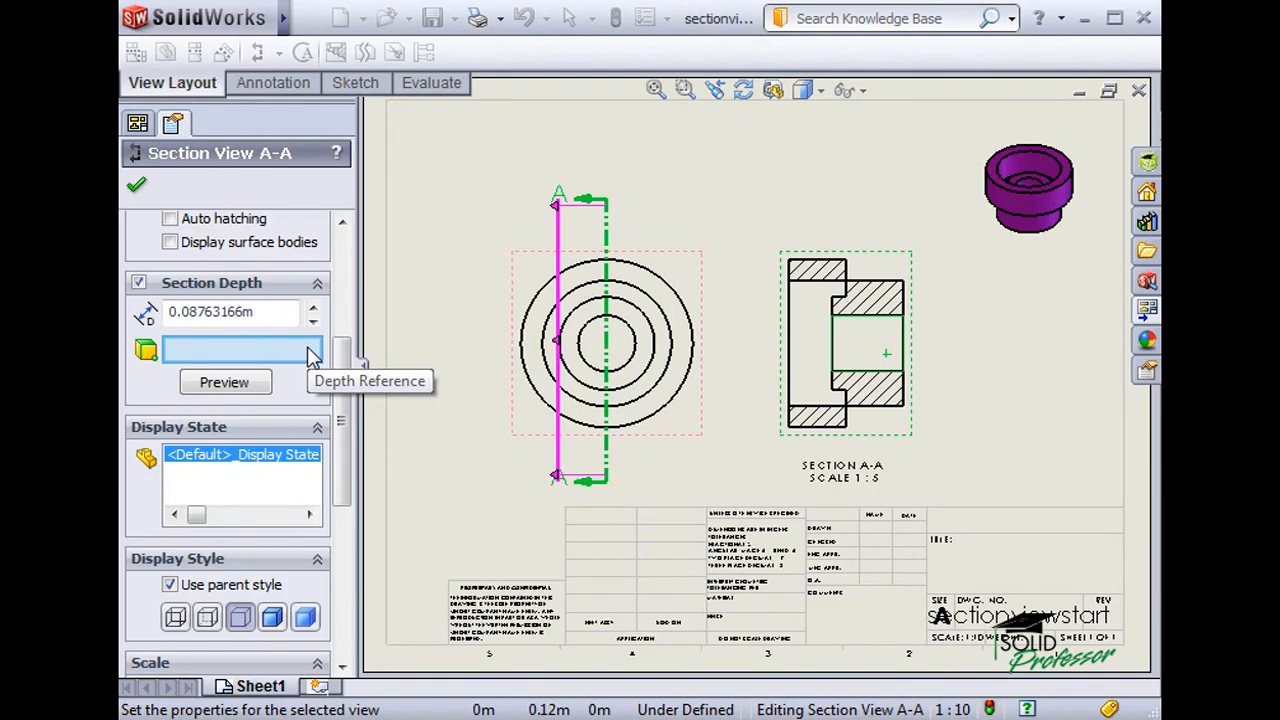
pyautogui.click(238, 386)
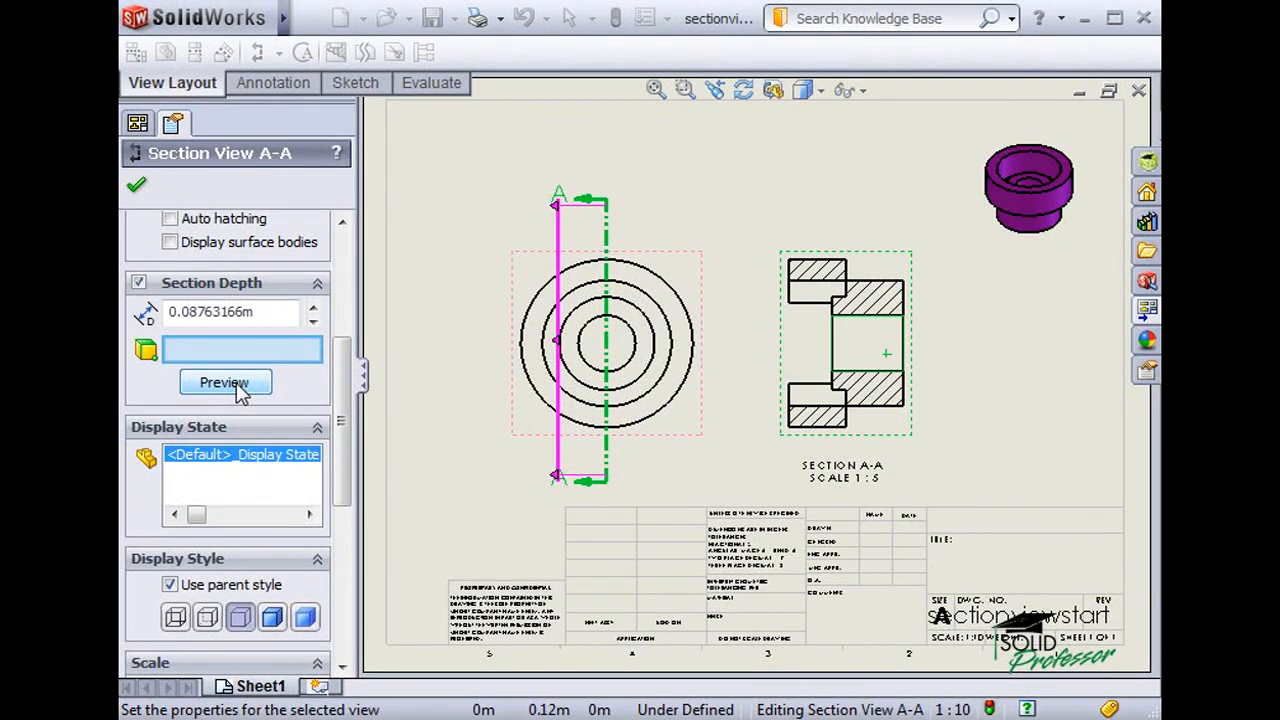
pyautogui.click(139, 283)
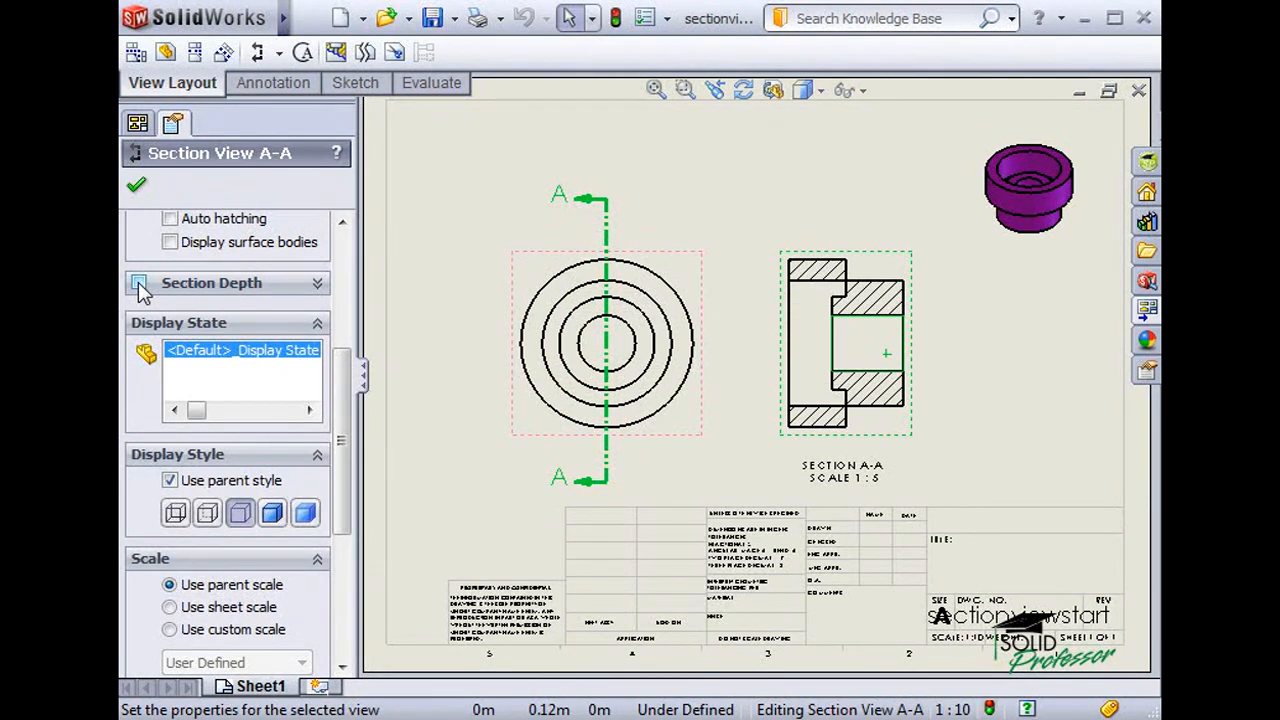
pyautogui.moveTo(337, 374); pyautogui.dragTo(337, 262)
pyautogui.click(137, 186)
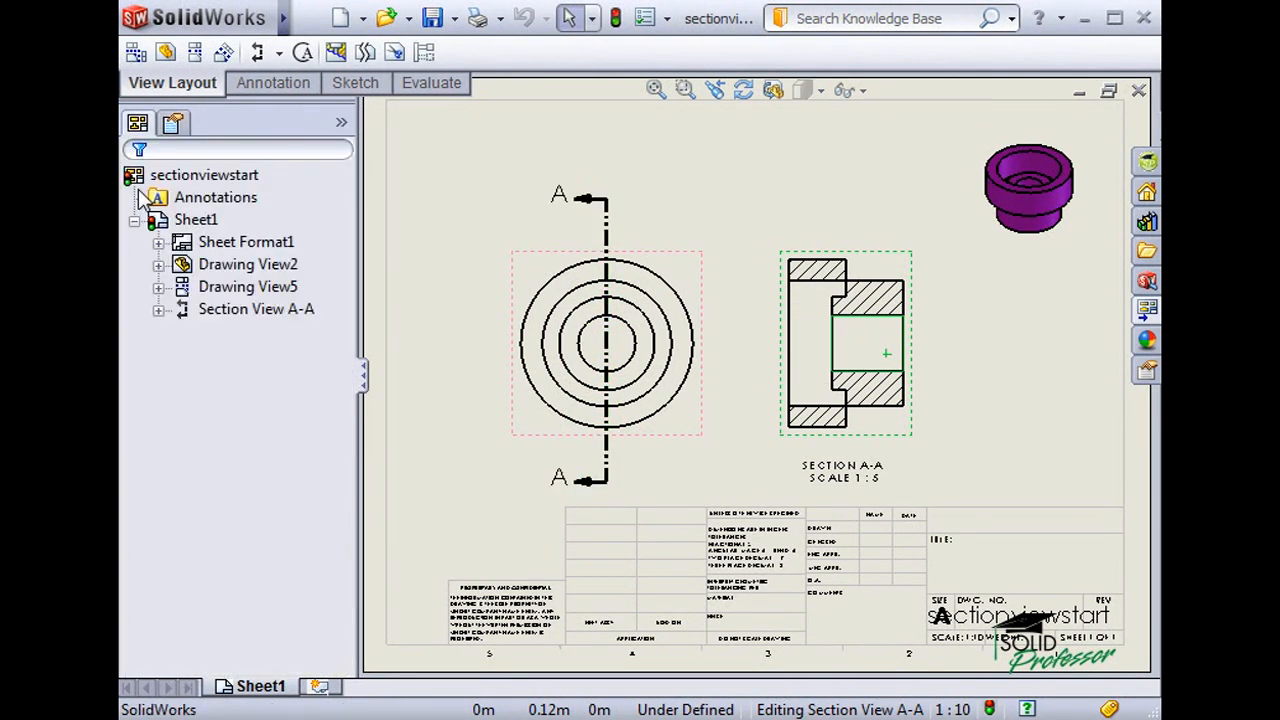
pyautogui.click(447, 202)
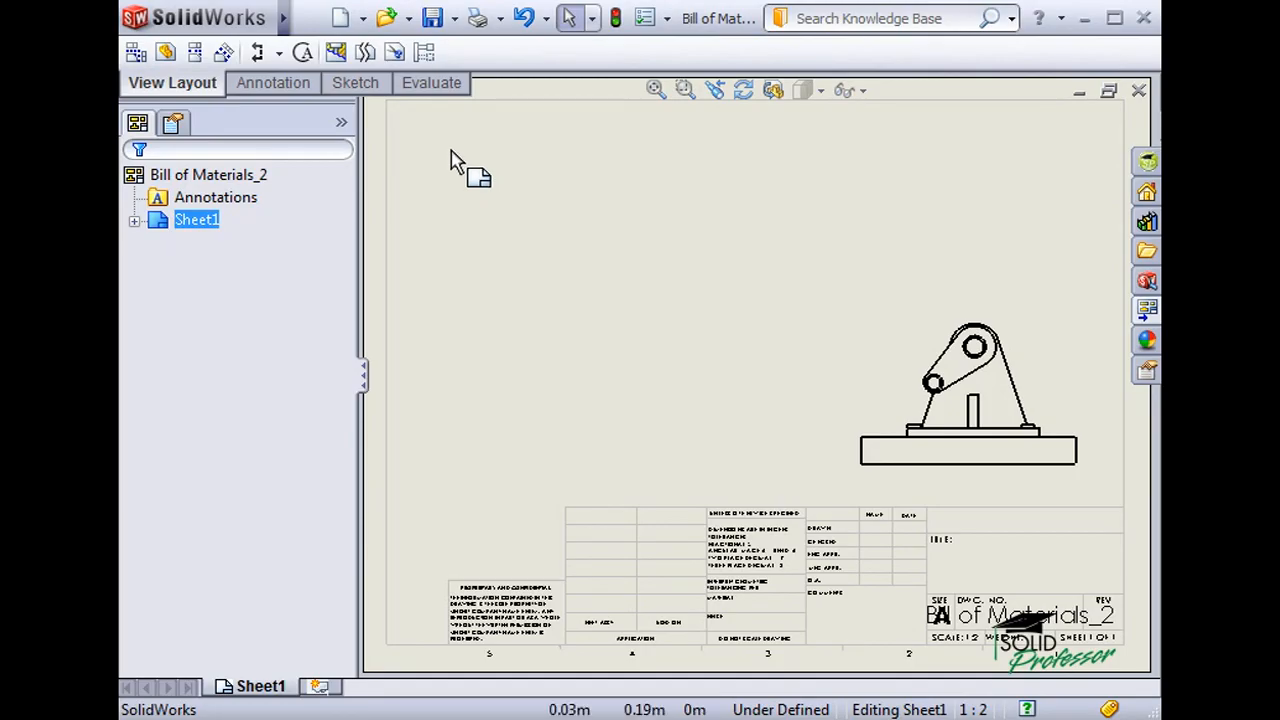
# Start a section view of the hinge assembly with a vertical cutting line through the upper hole, spanning the whole view.
pyautogui.click(259, 54)
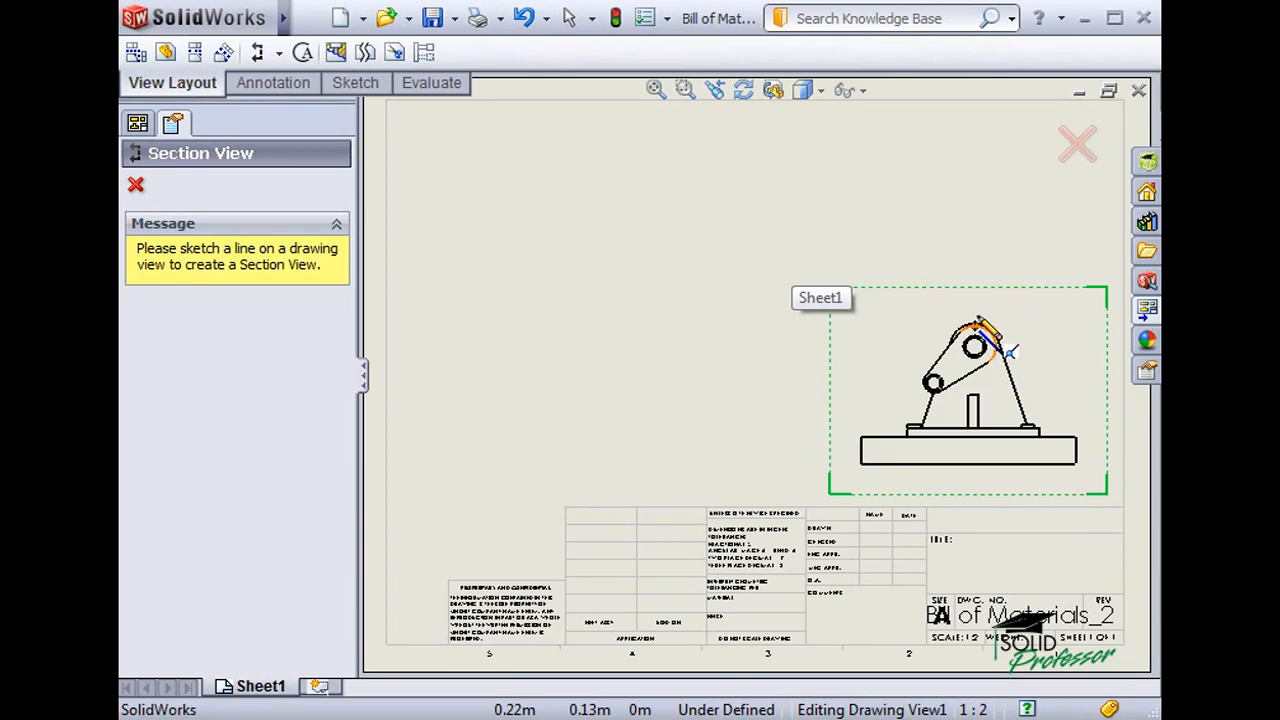
pyautogui.click(974, 291)
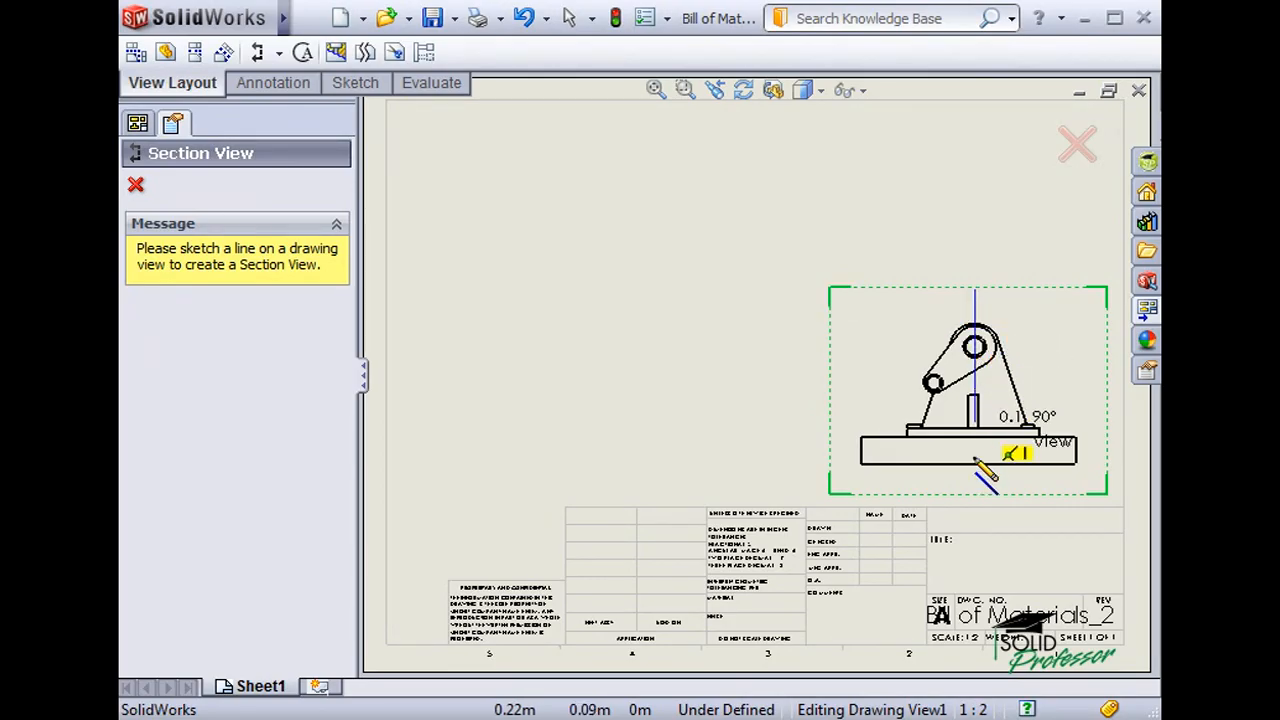
pyautogui.click(975, 492)
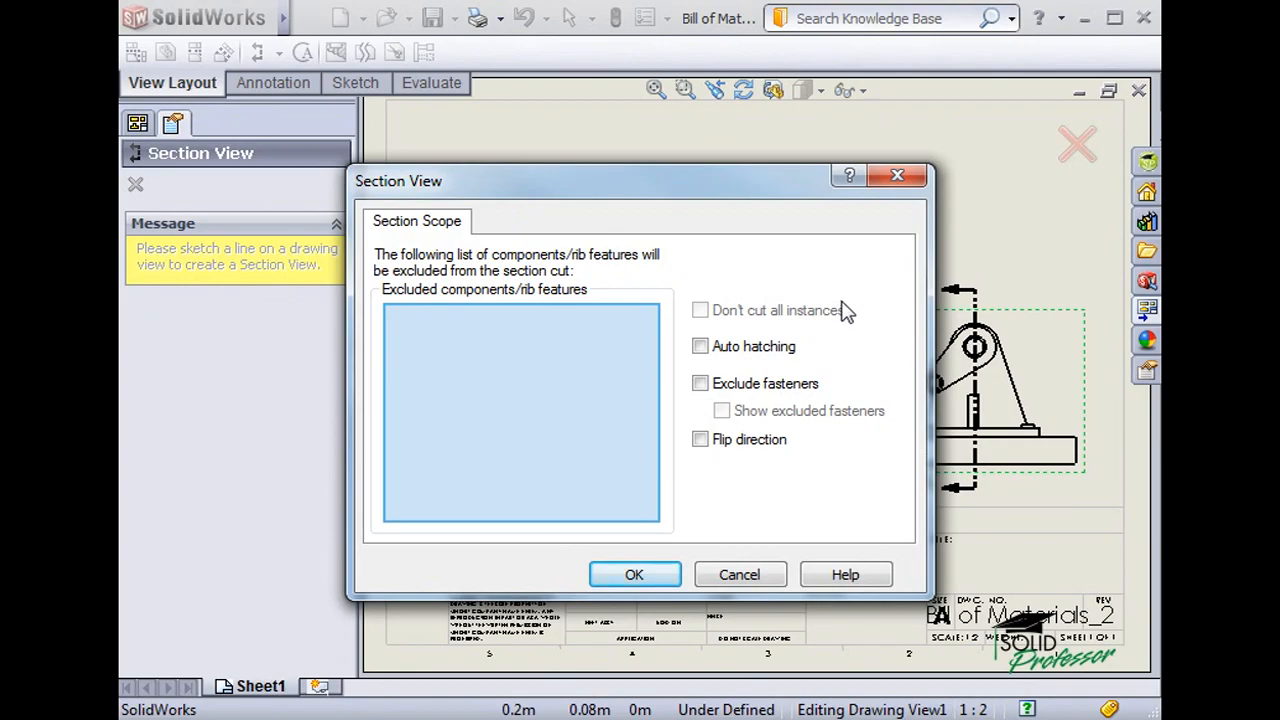
# Exclude the bills_hinge component from the section cut, enable auto hatching, and place section view A-A to the left of the assembly view.
pyautogui.moveTo(791, 183)
pyautogui.mouseDown()
pyautogui.moveTo(731, 149)
pyautogui.moveTo(694, 97)
pyautogui.mouseUp()
pyautogui.click(948, 370)
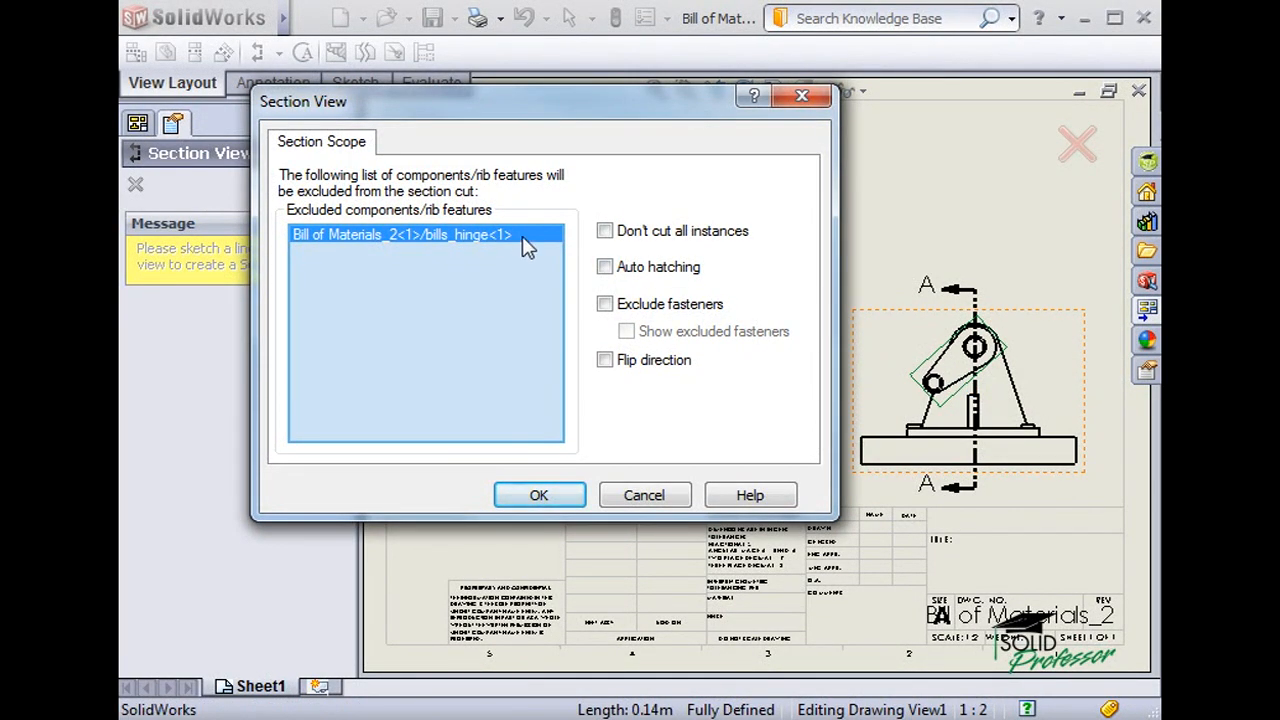
pyautogui.click(604, 267)
pyautogui.click(539, 495)
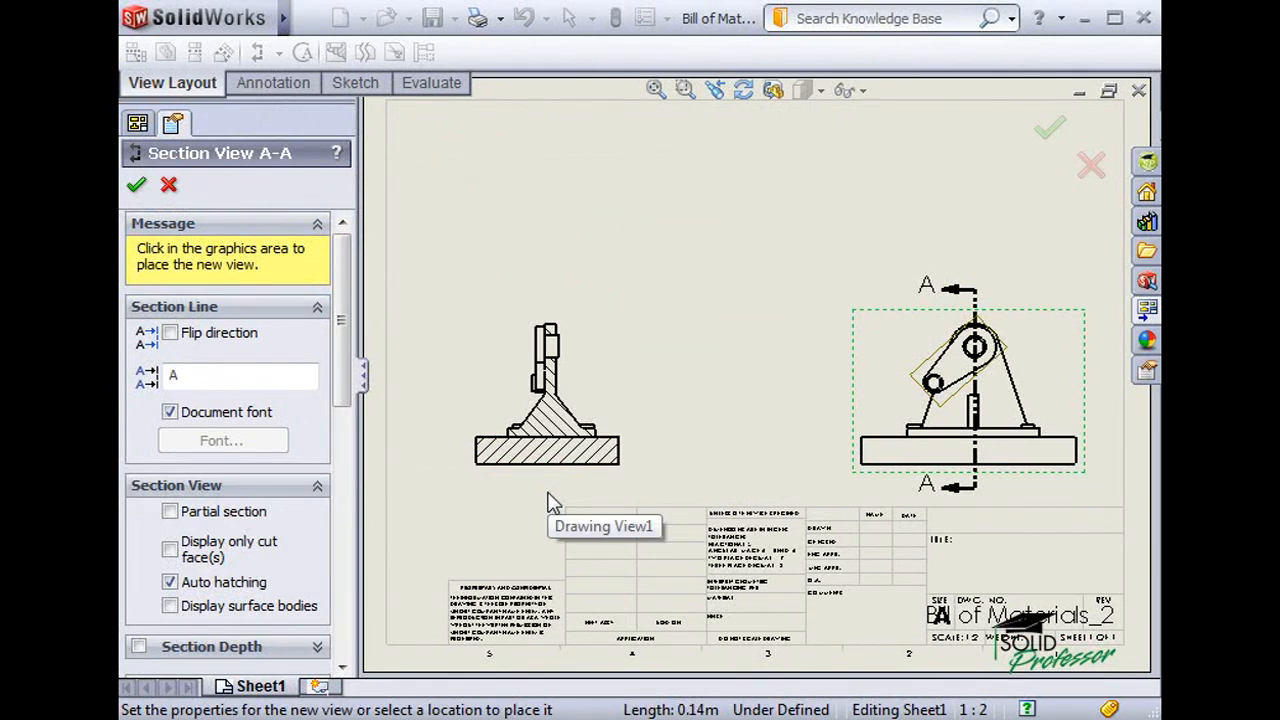
pyautogui.click(597, 422)
pyautogui.scroll(-5, 597, 422)
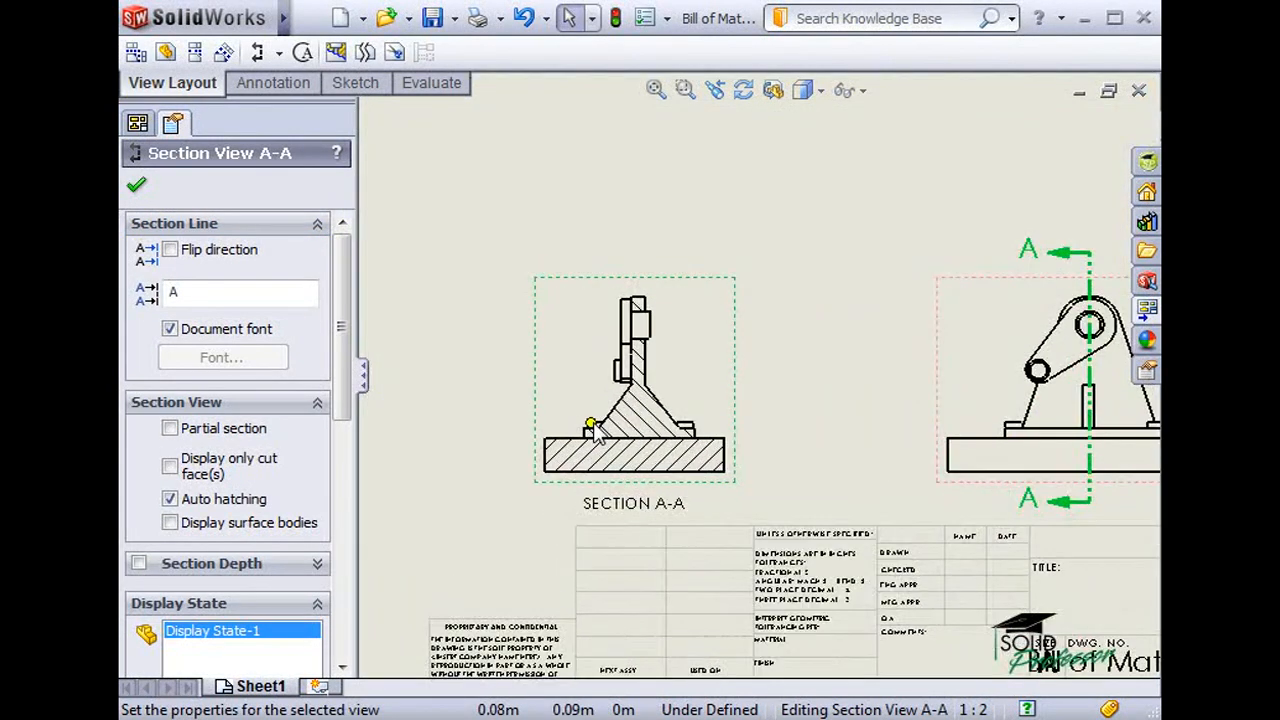
pyautogui.scroll(-1, 645, 380)
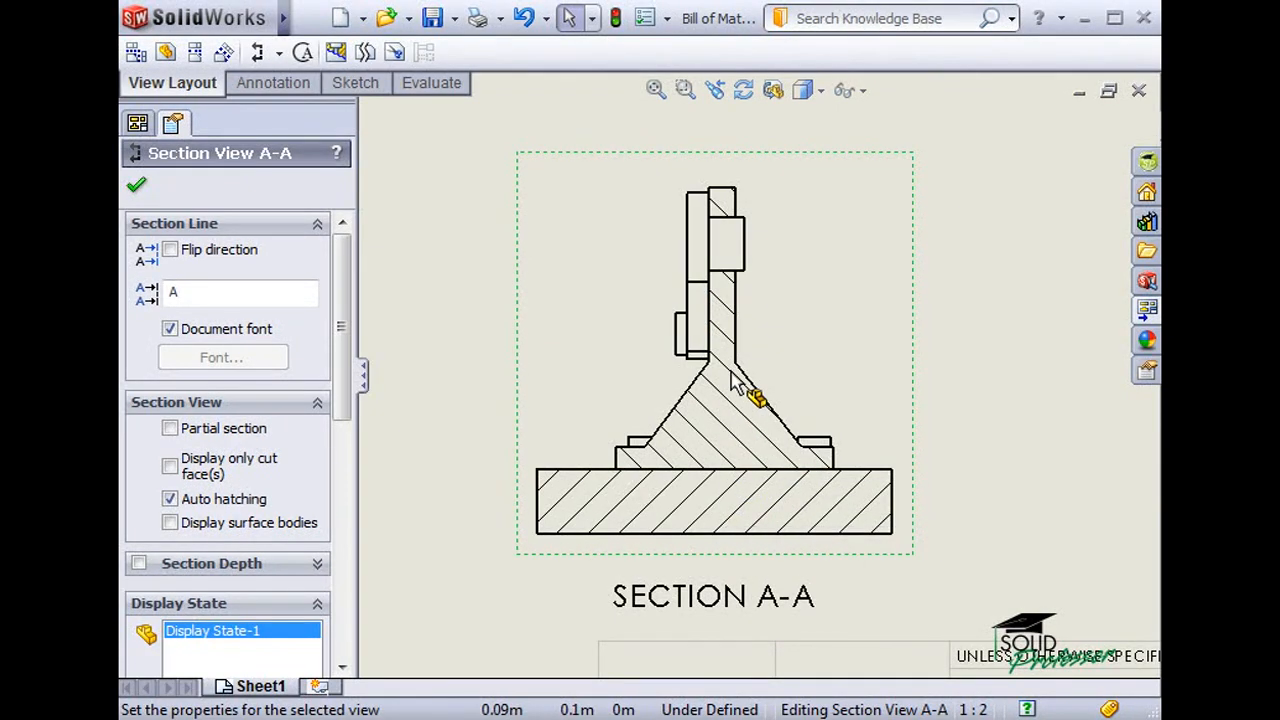
# Remove the excluded hinge component from section view A-A's section scope so that it is cut too, keeping auto hatching on.
pyautogui.press('Escape')
pyautogui.rightClick(736, 221)
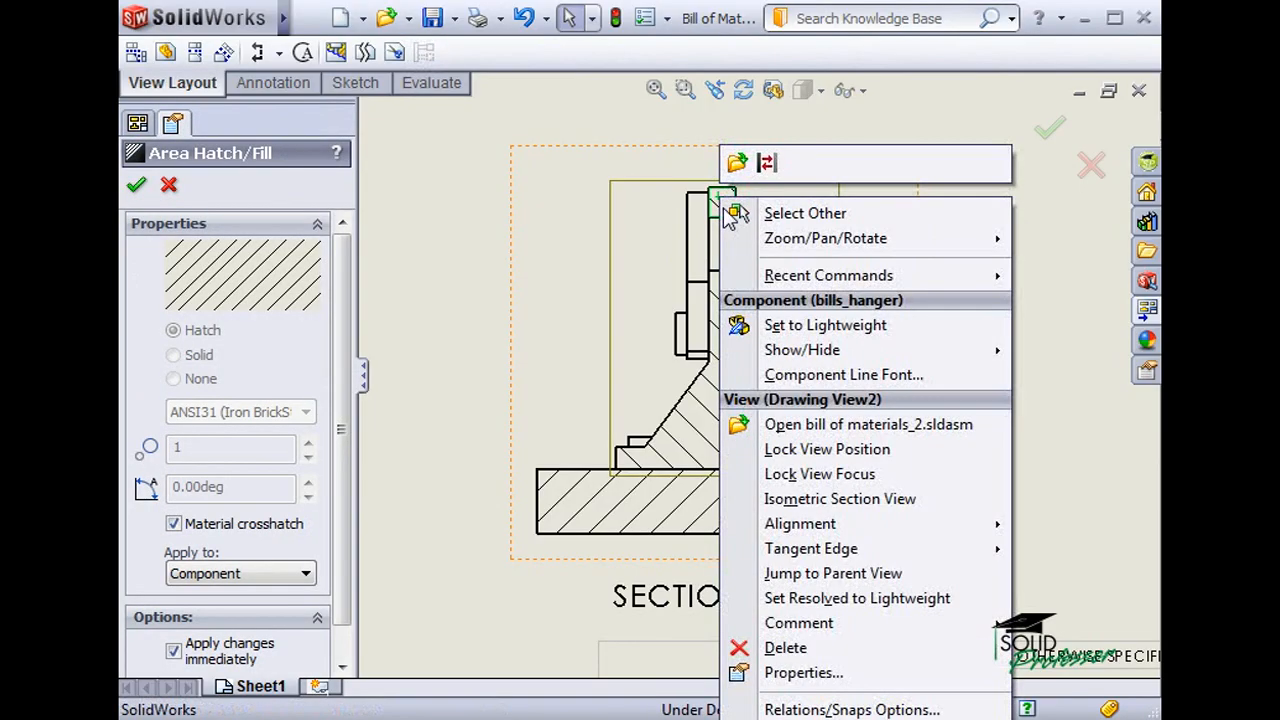
pyautogui.click(800, 672)
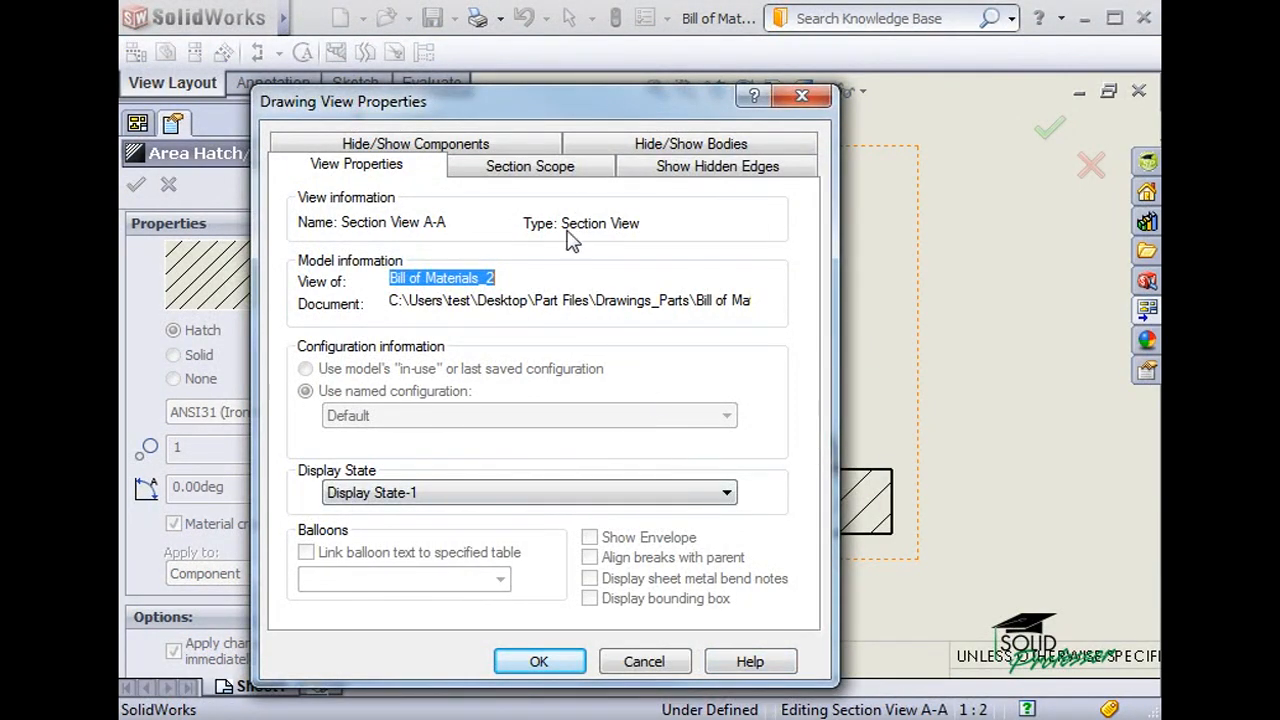
pyautogui.click(535, 172)
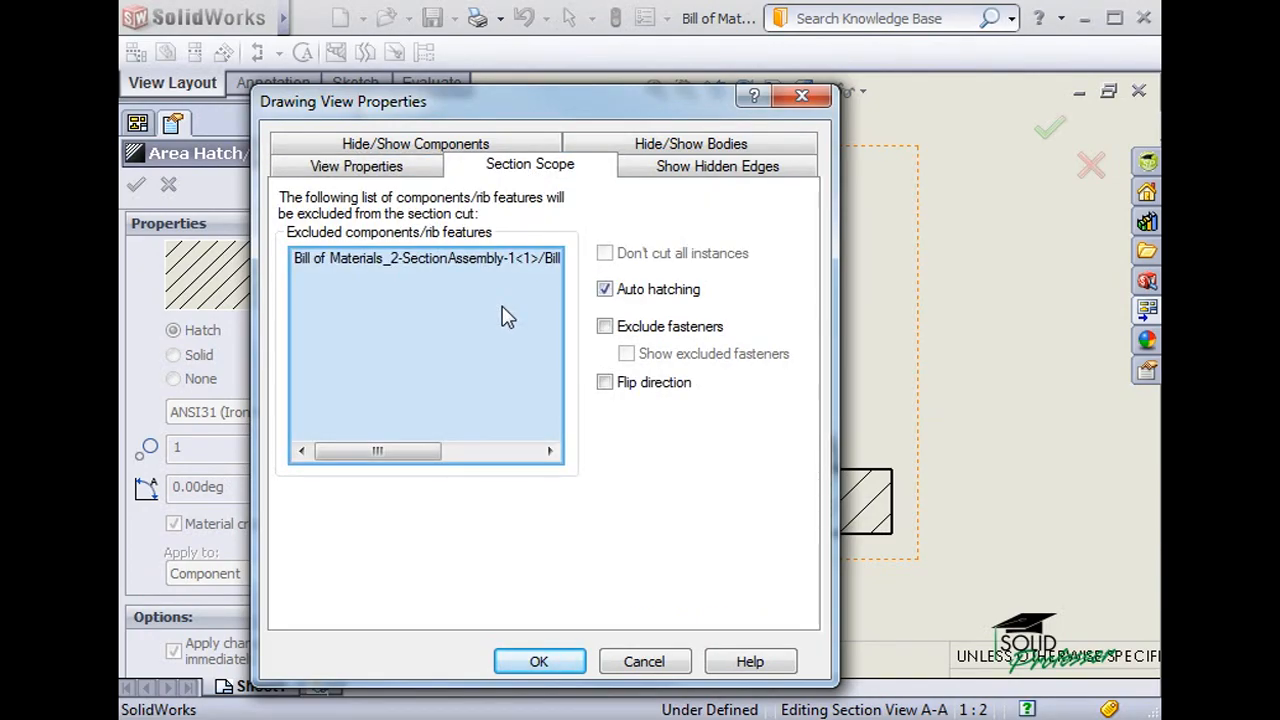
pyautogui.click(498, 256)
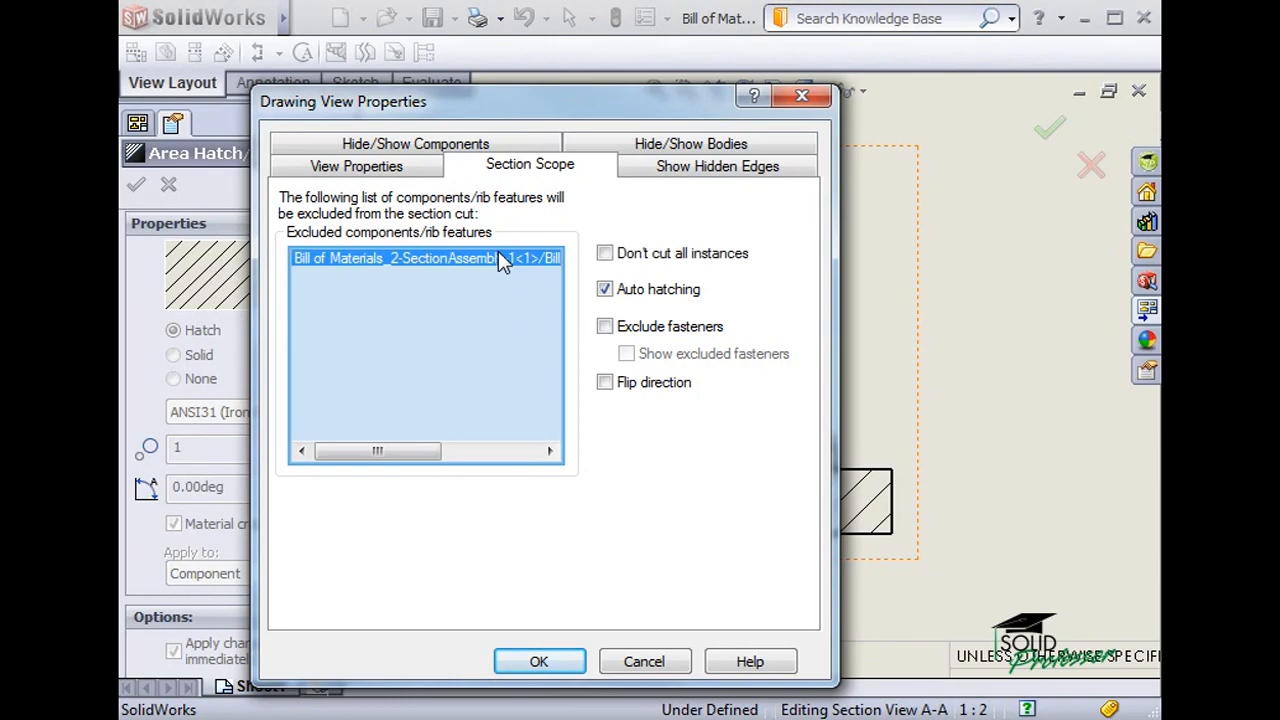
pyautogui.press('Delete')
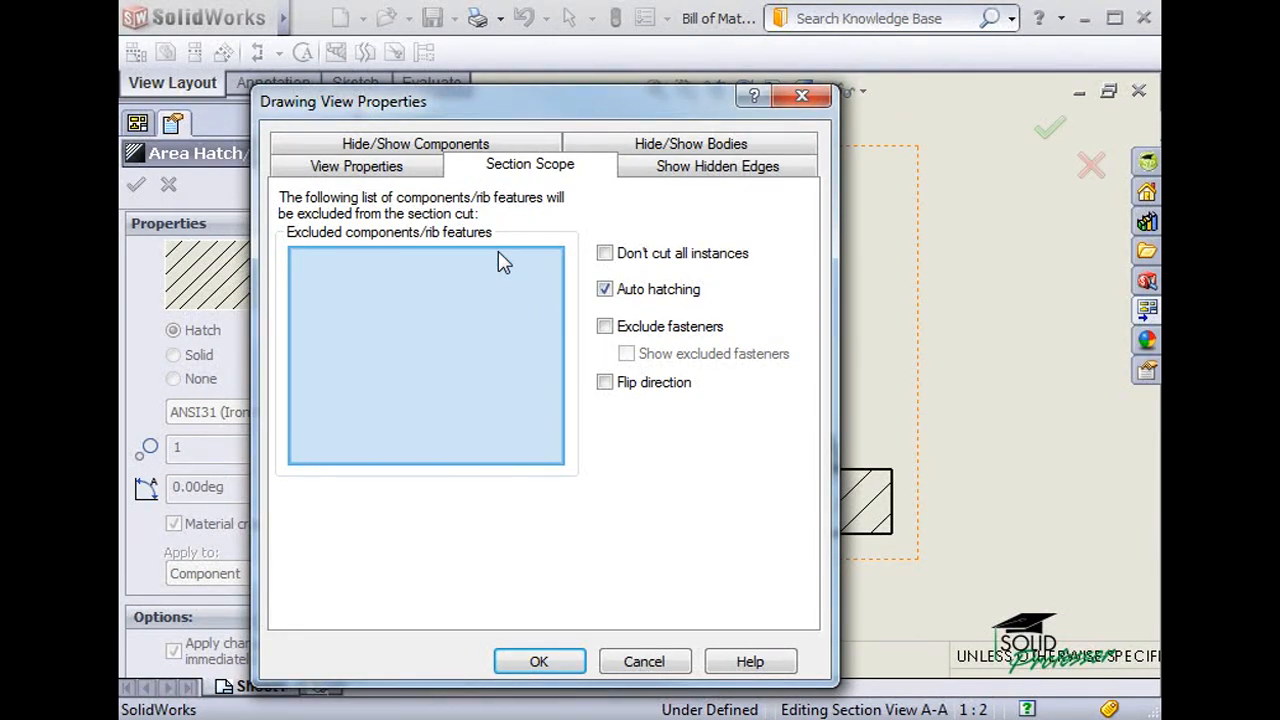
pyautogui.click(539, 659)
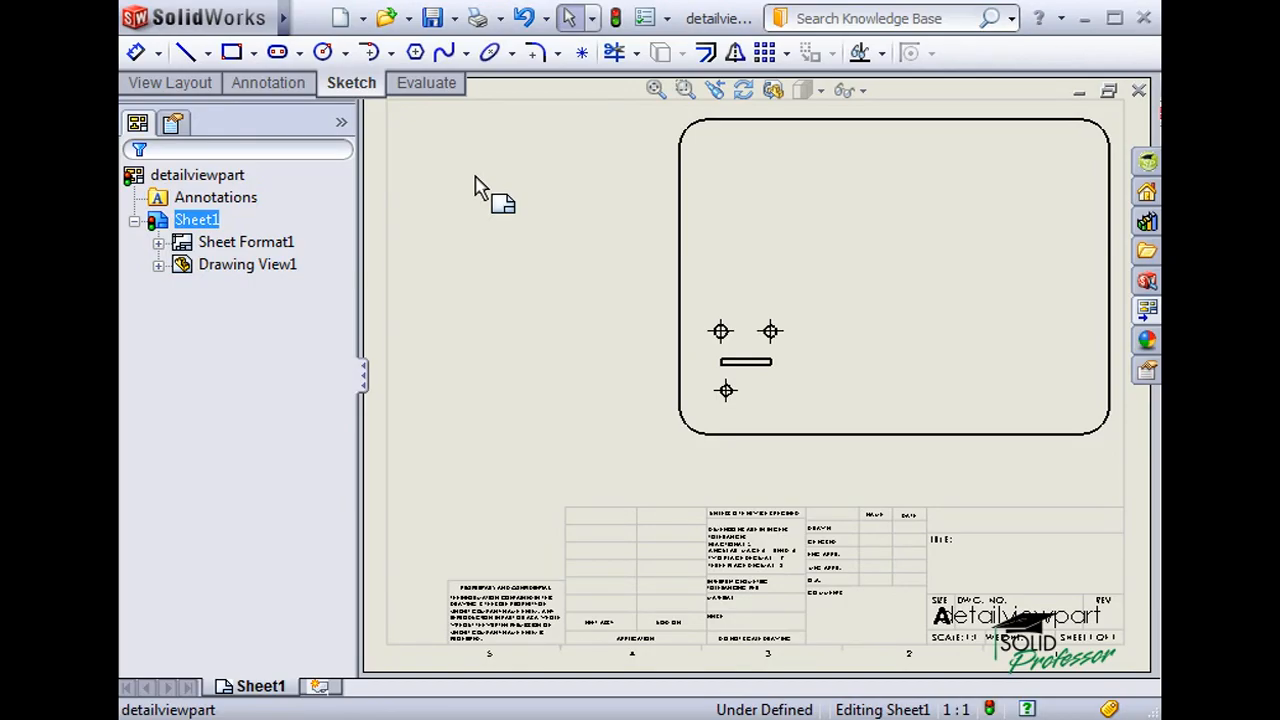
# Create detail view A from a circle of about 0.97 in radius around the plate's holes and slot, placed to the left of the plate view.
pyautogui.click(206, 86)
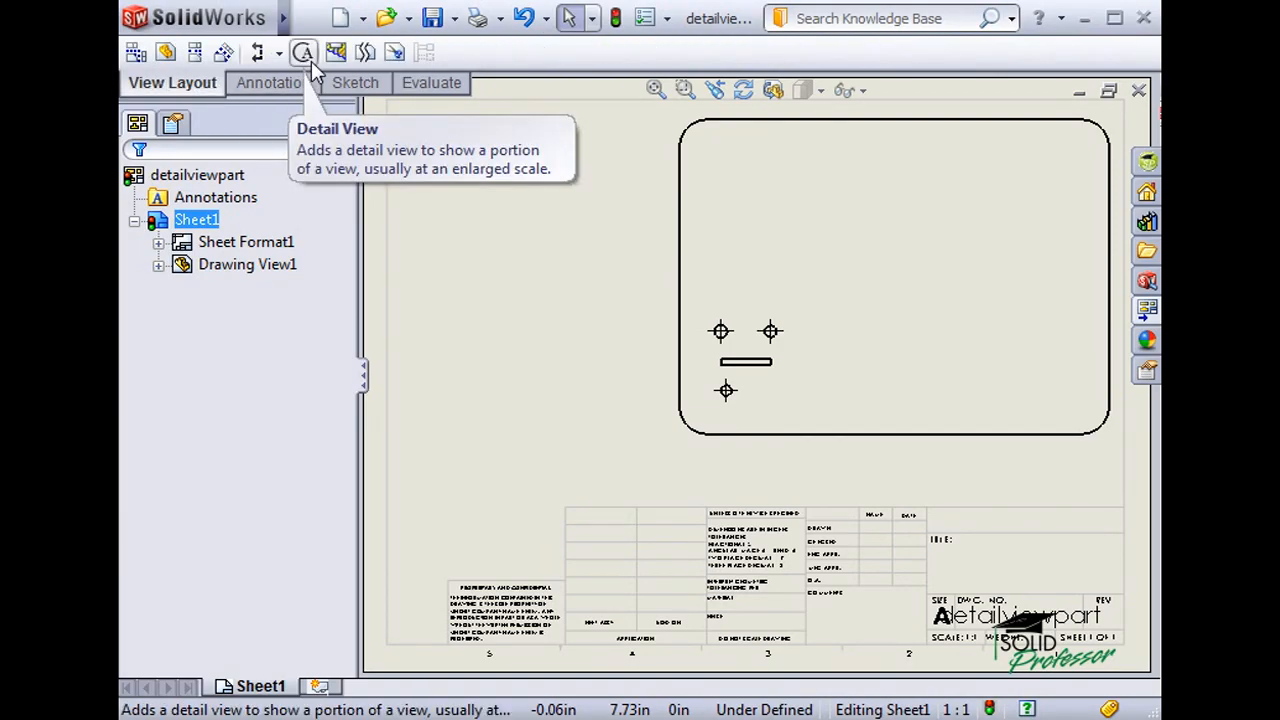
pyautogui.click(450, 18)
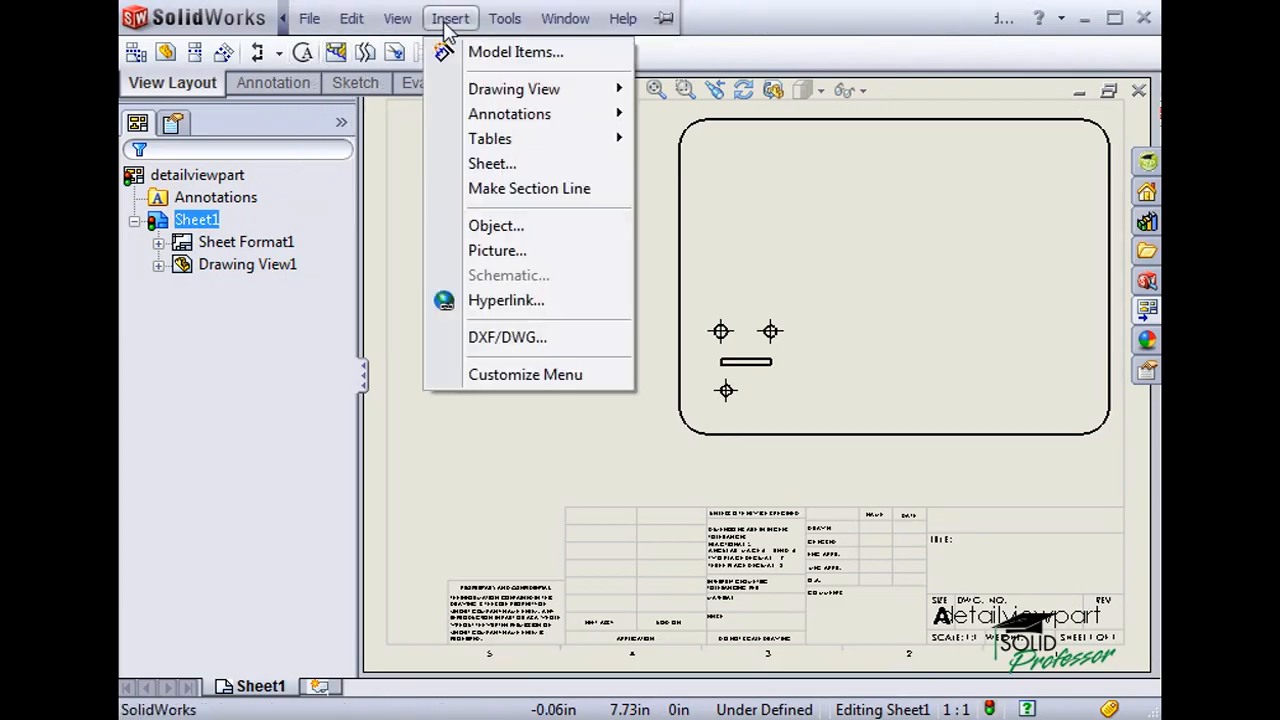
pyautogui.moveTo(515, 95)
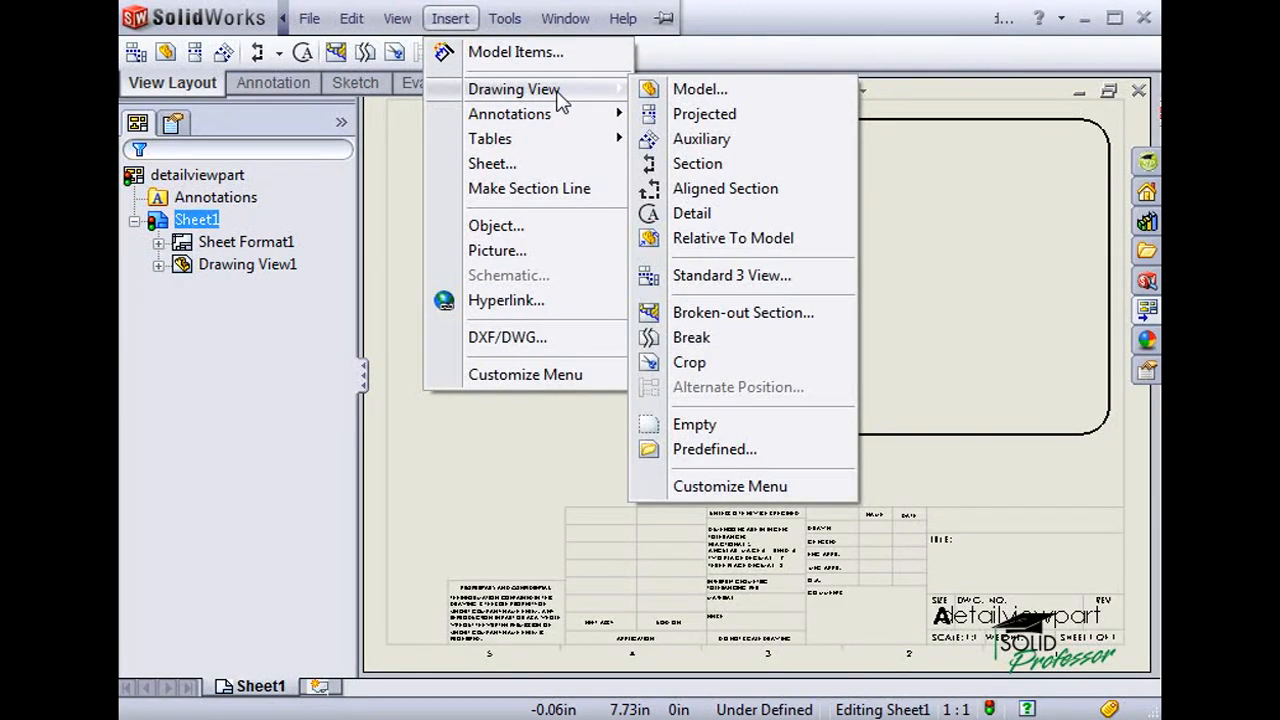
pyautogui.click(700, 216)
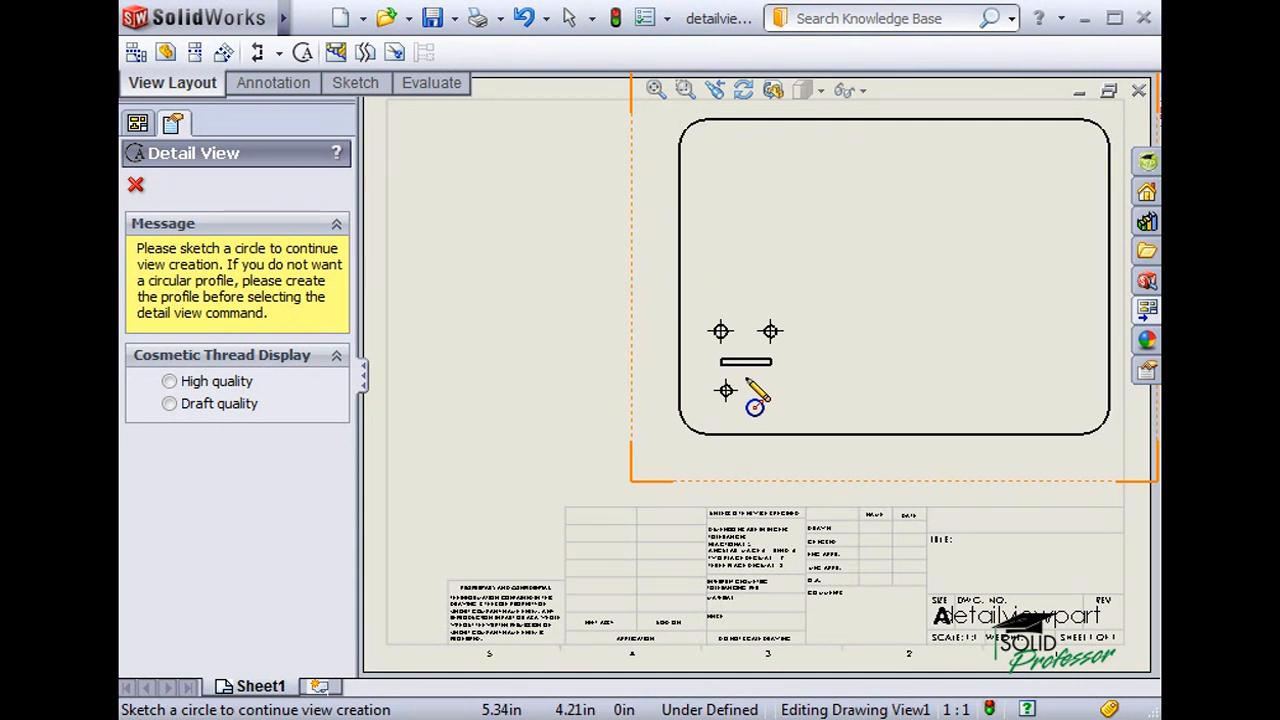
pyautogui.click(745, 378)
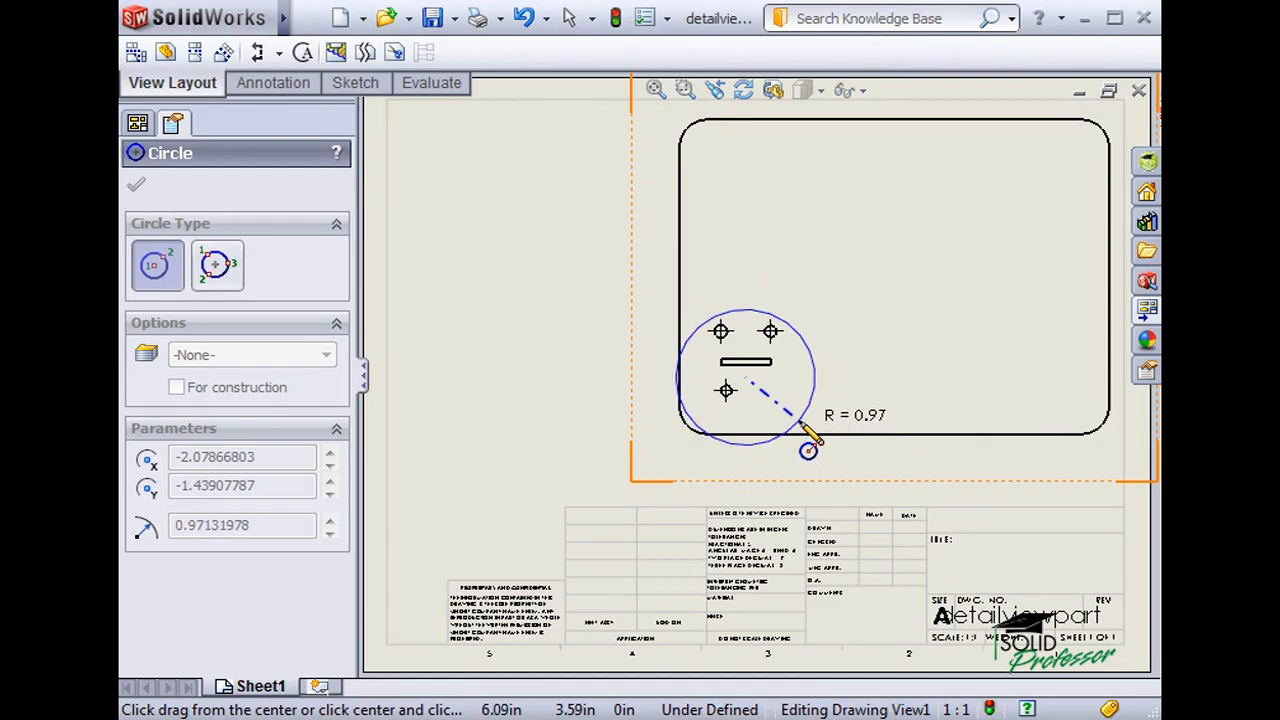
pyautogui.click(803, 428)
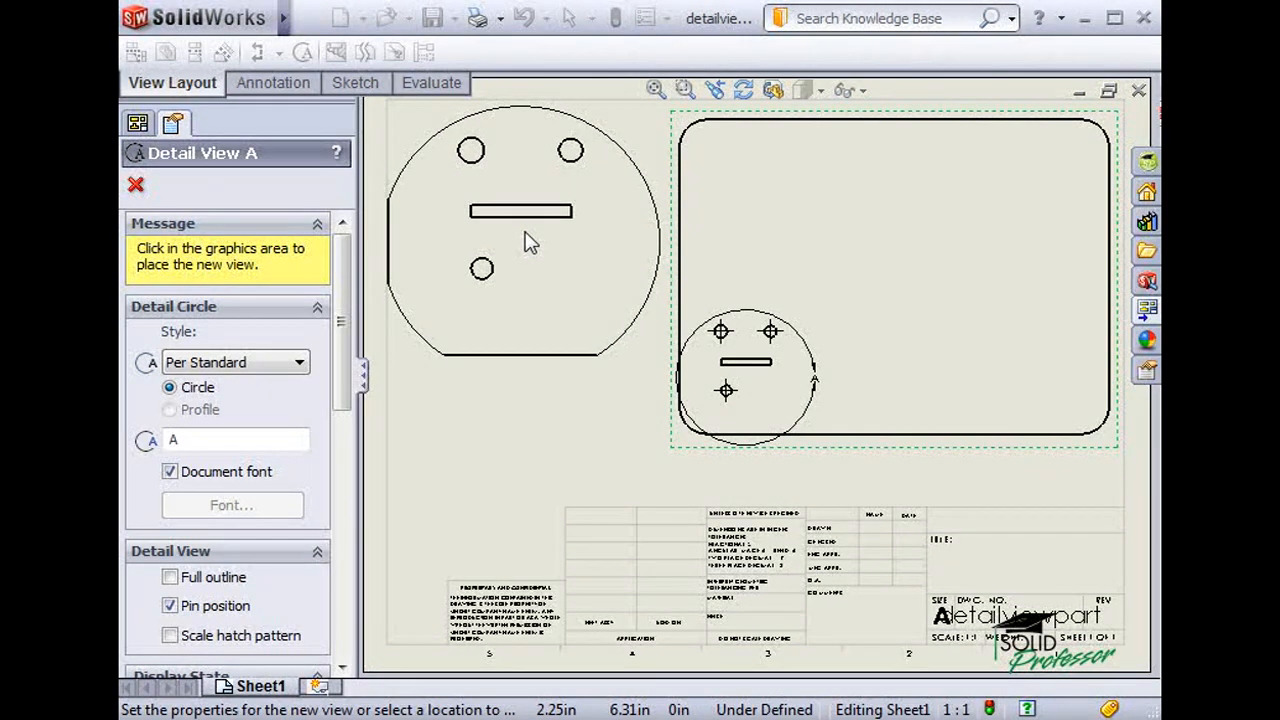
pyautogui.click(530, 243)
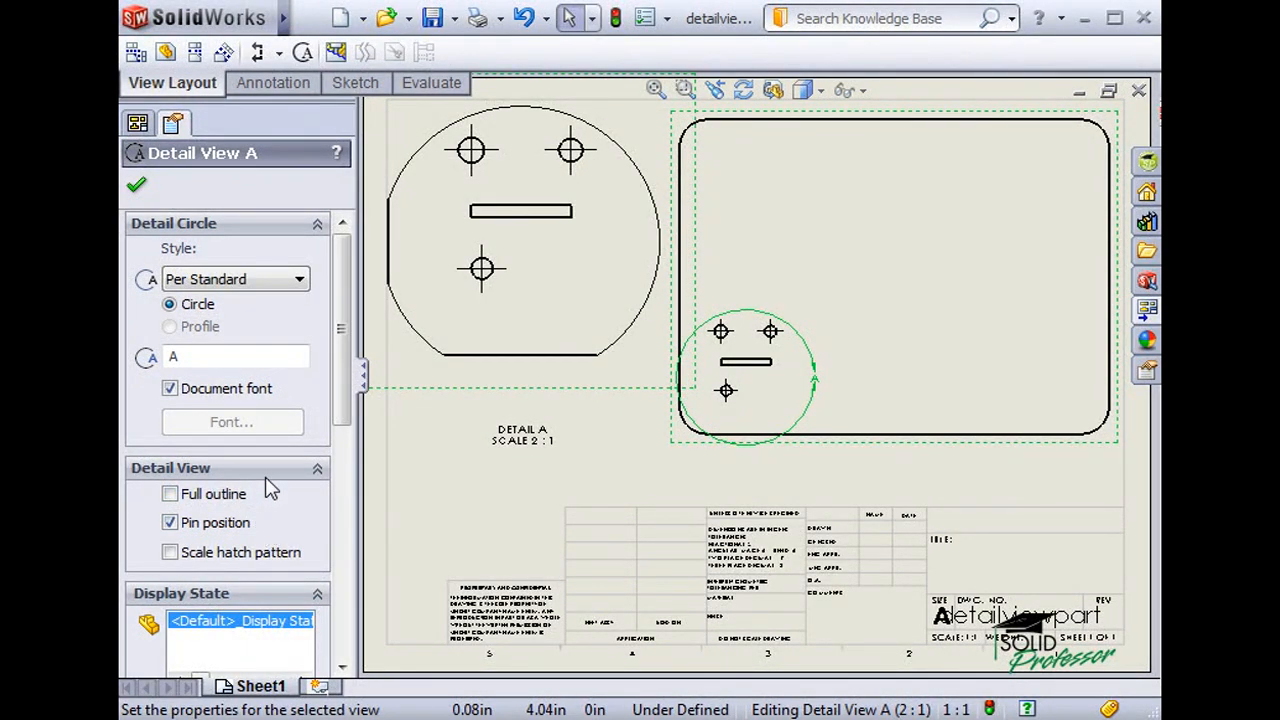
pyautogui.click(142, 183)
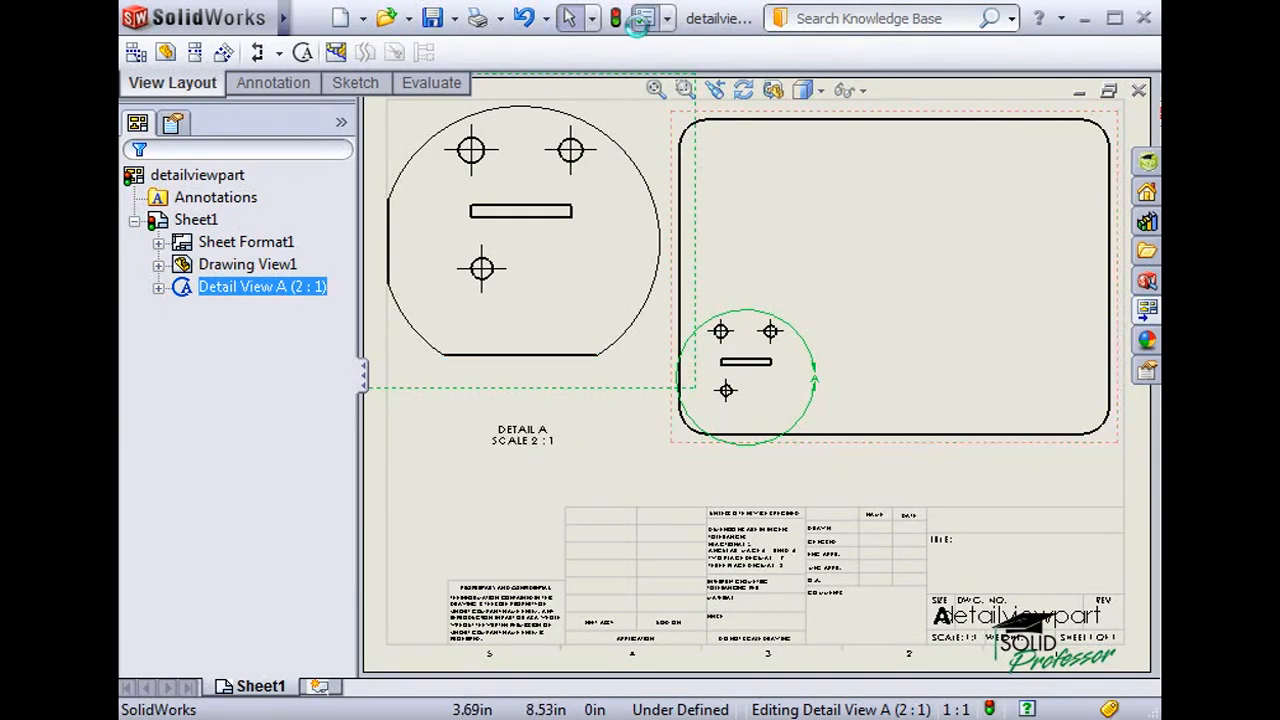
# Examine the Drawings settings in the system options without changing them.
pyautogui.click(640, 22)
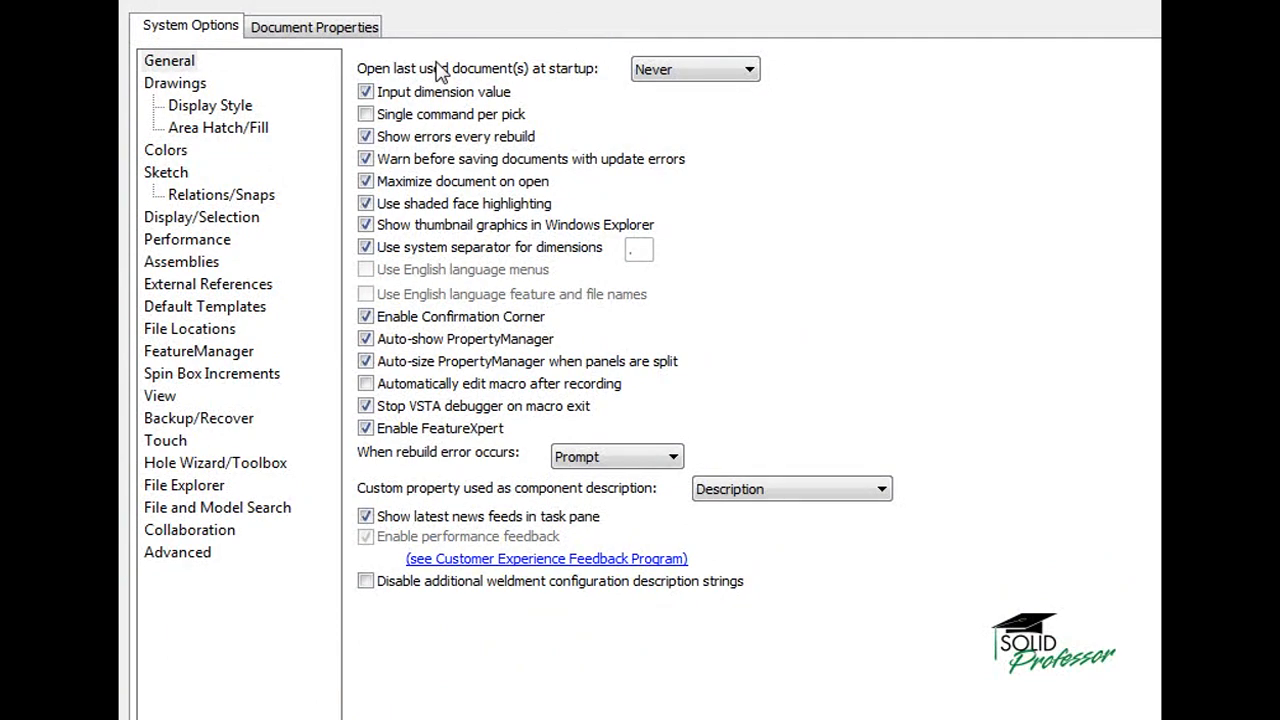
pyautogui.click(200, 87)
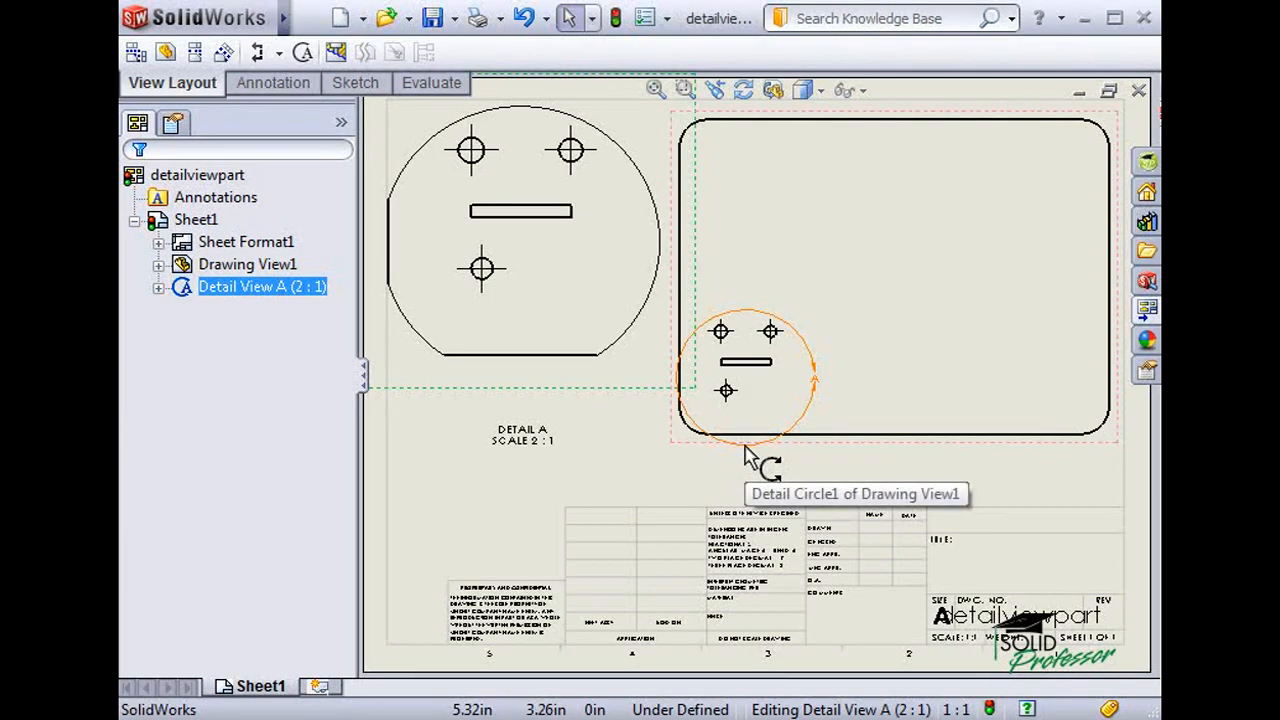
# Shrink detail circle A on the plate view until it crosses the two upper holes, and move its center slightly upward.
pyautogui.moveTo(746, 455)
pyautogui.mouseDown()
pyautogui.moveTo(777, 512)
pyautogui.moveTo(739, 423)
pyautogui.moveTo(757, 437)
pyautogui.mouseUp()
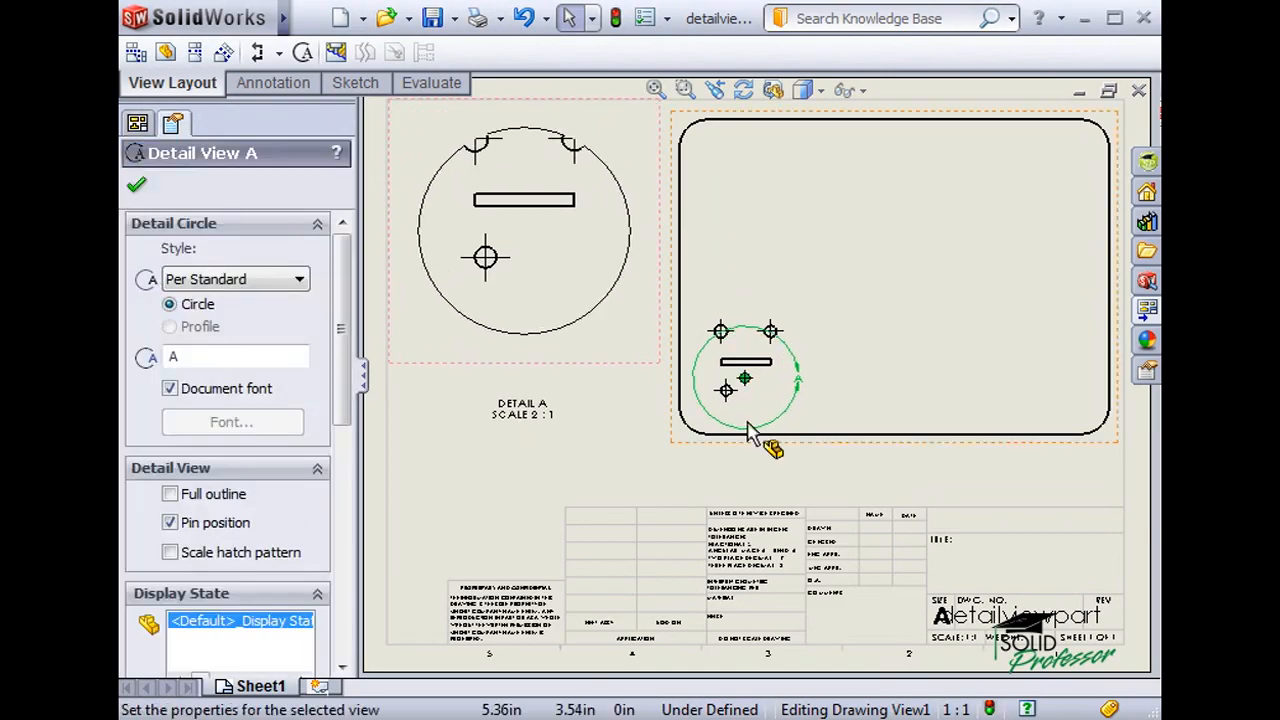
pyautogui.moveTo(744, 382)
pyautogui.mouseDown()
pyautogui.moveTo(760, 368)
pyautogui.moveTo(748, 355)
pyautogui.moveTo(754, 372)
pyautogui.moveTo(740, 366)
pyautogui.moveTo(757, 375)
pyautogui.moveTo(746, 370)
pyautogui.mouseUp()
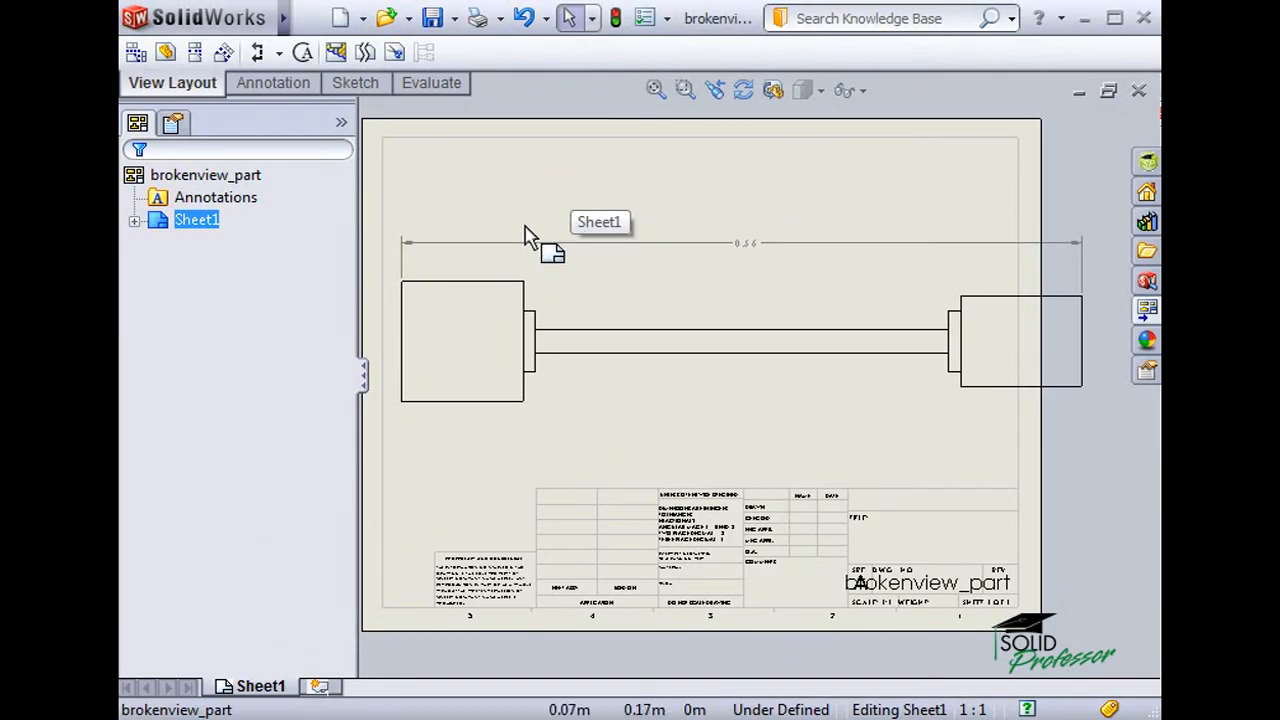
# Break the shaft view with a pair of vertical Curve Cut break lines, one near the left flange and one past mid-shaft.
pyautogui.click(503, 308)
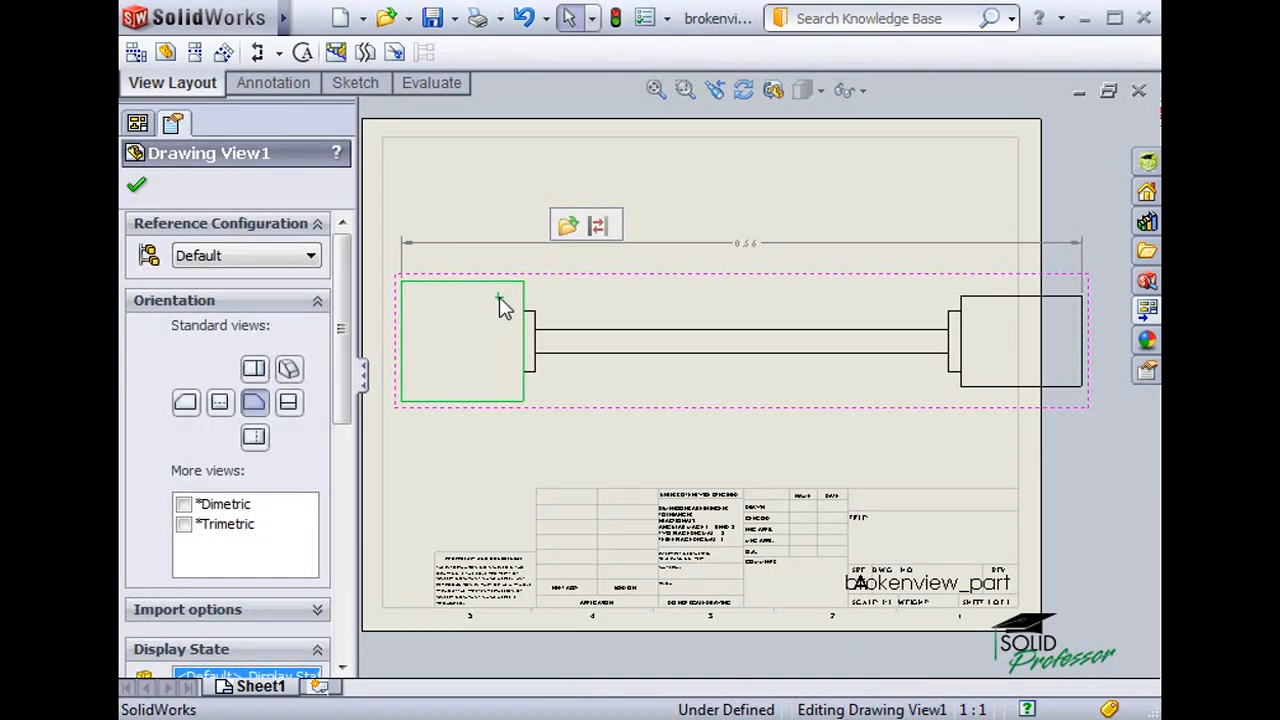
pyautogui.click(366, 56)
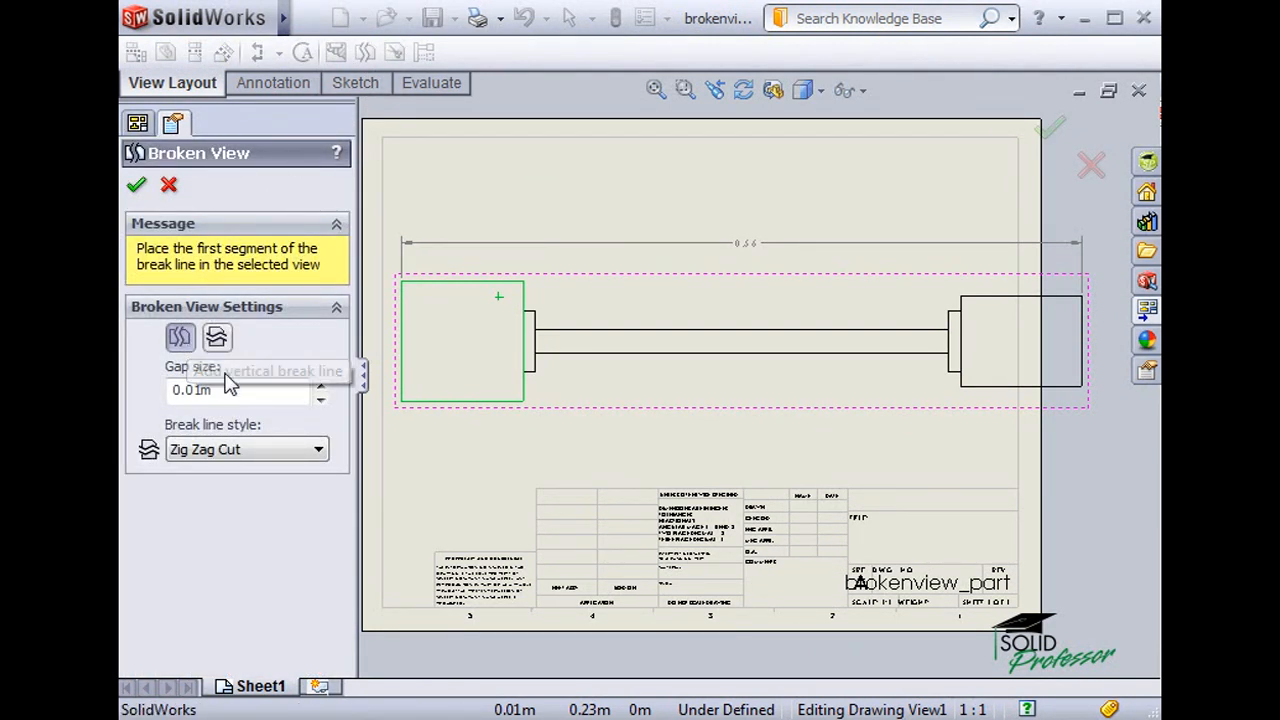
pyautogui.click(288, 452)
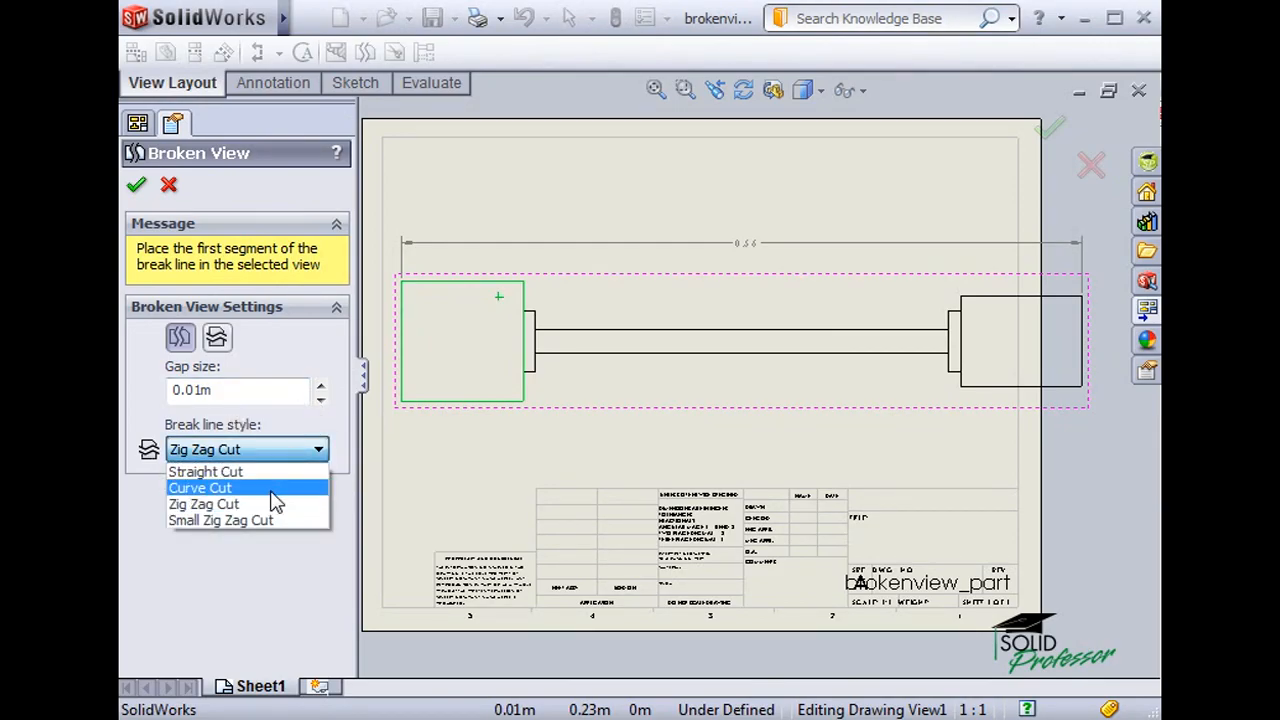
pyautogui.click(210, 488)
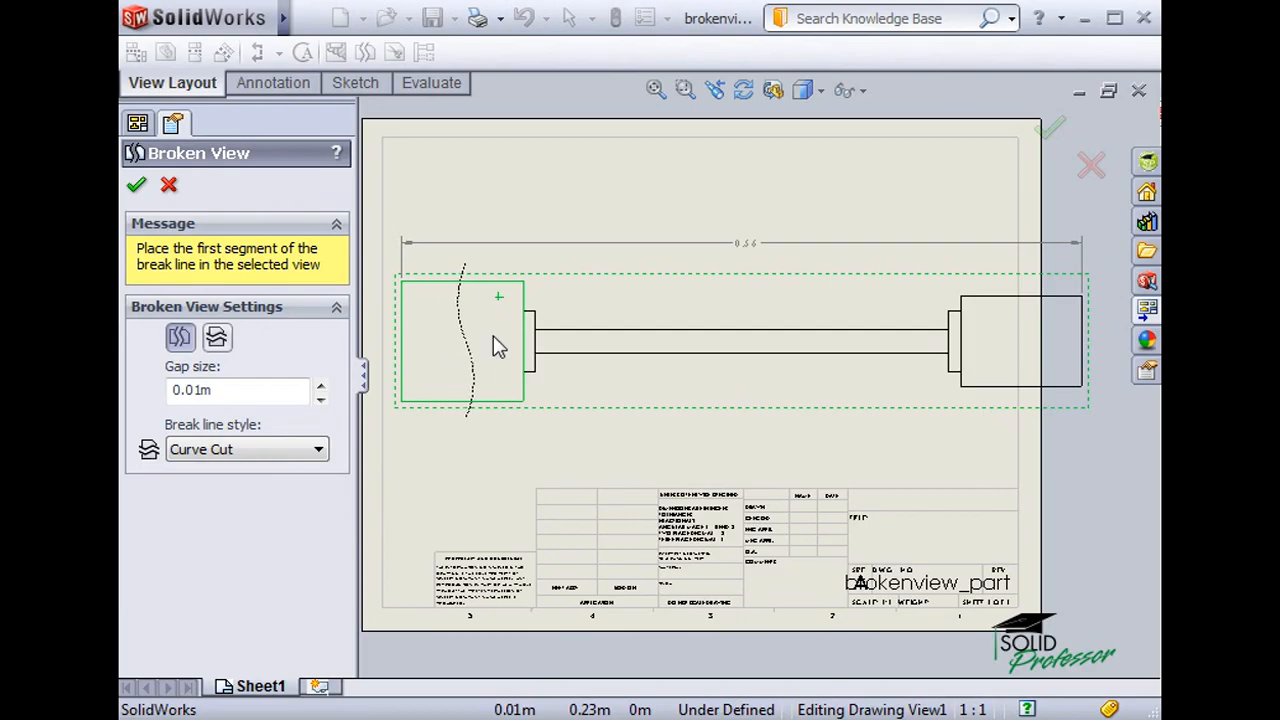
pyautogui.click(588, 346)
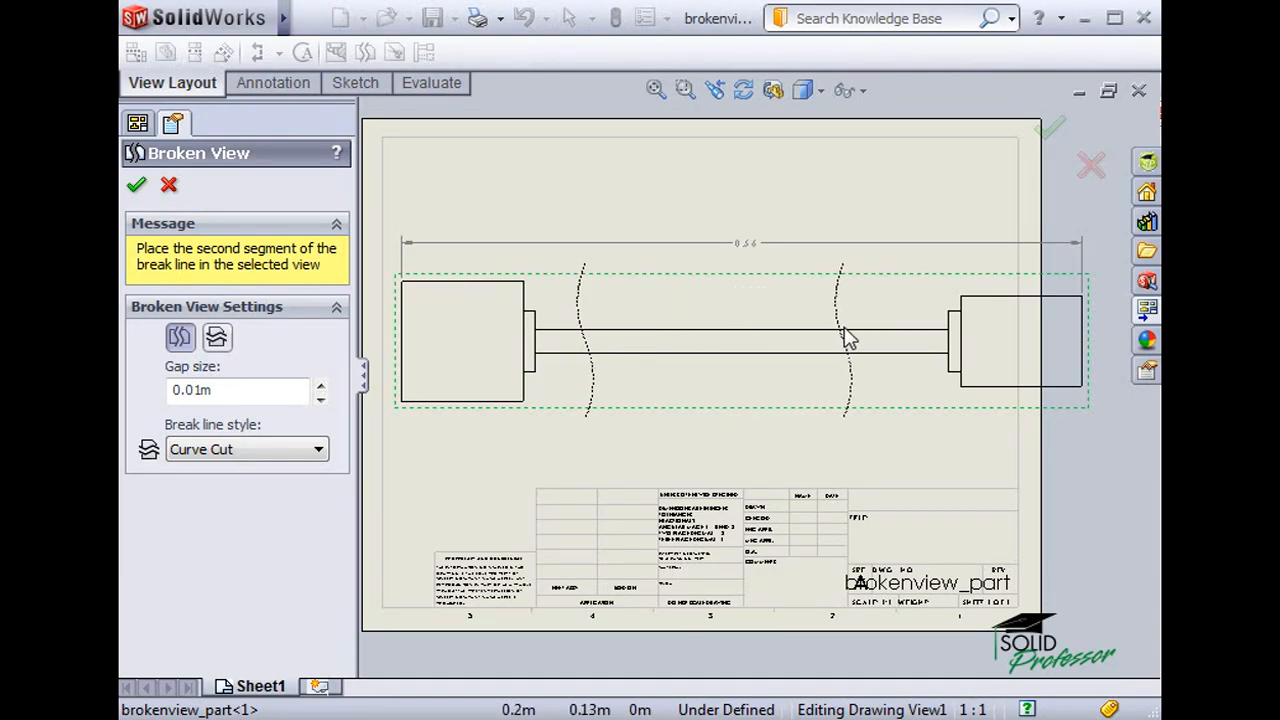
pyautogui.click(811, 331)
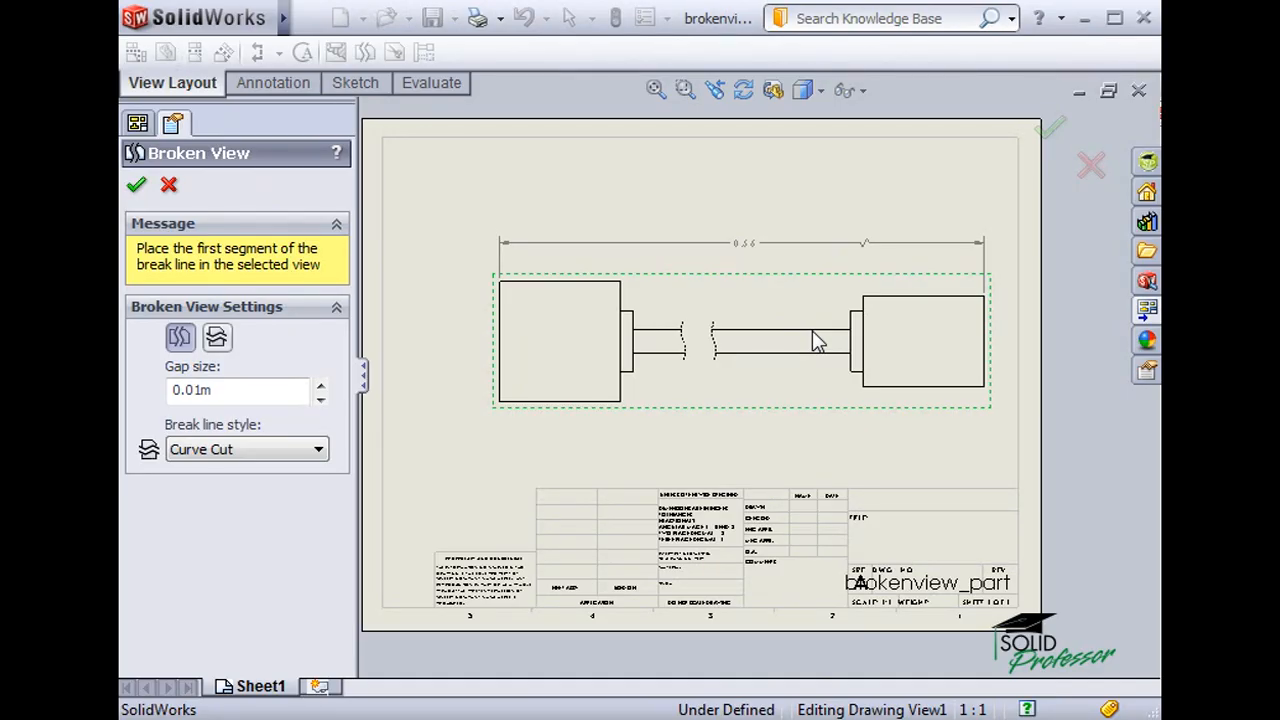
# Add a second pair of vertical break lines on the shaft to the right of the first break, and finish the broken view.
pyautogui.scroll(-3, 748, 270)
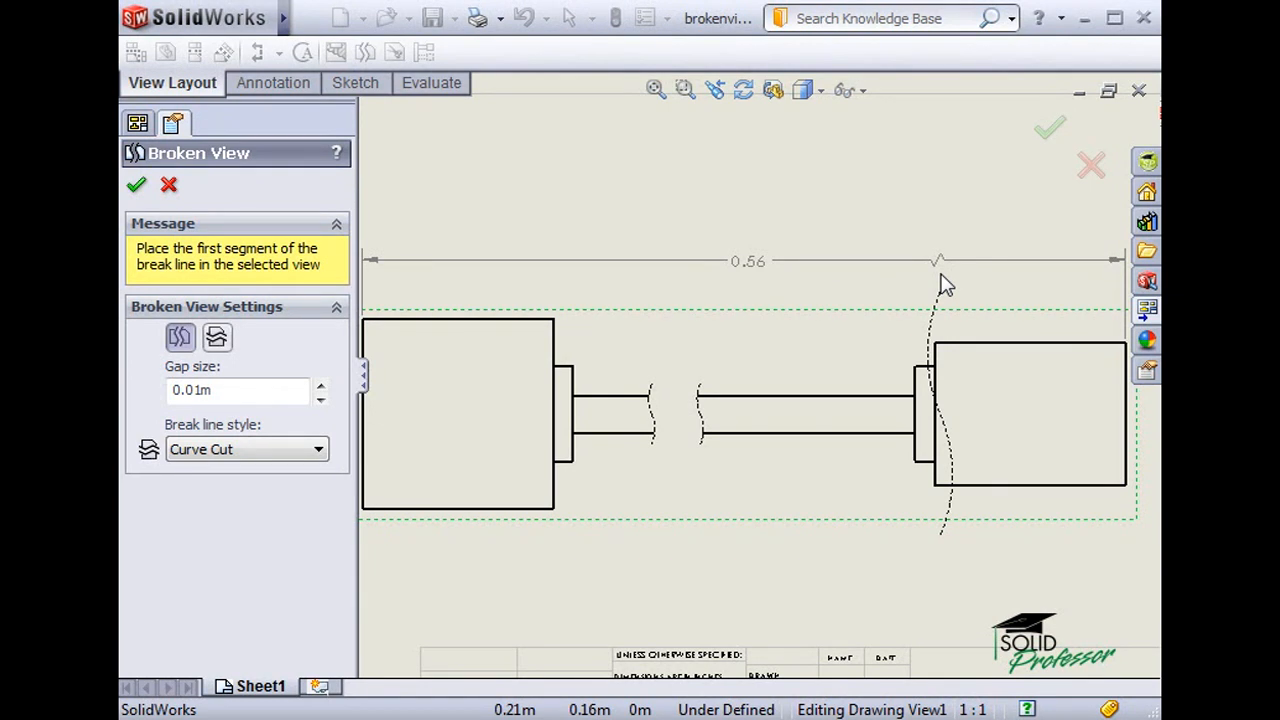
pyautogui.click(770, 362)
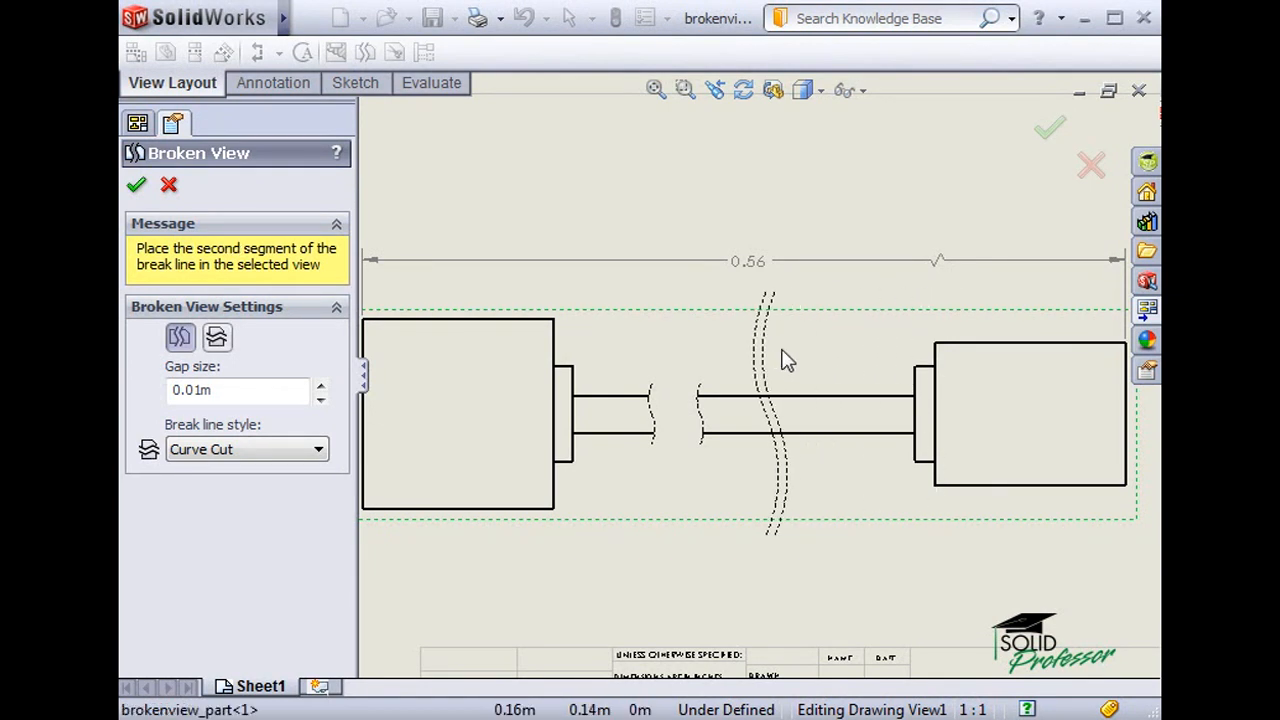
pyautogui.click(848, 355)
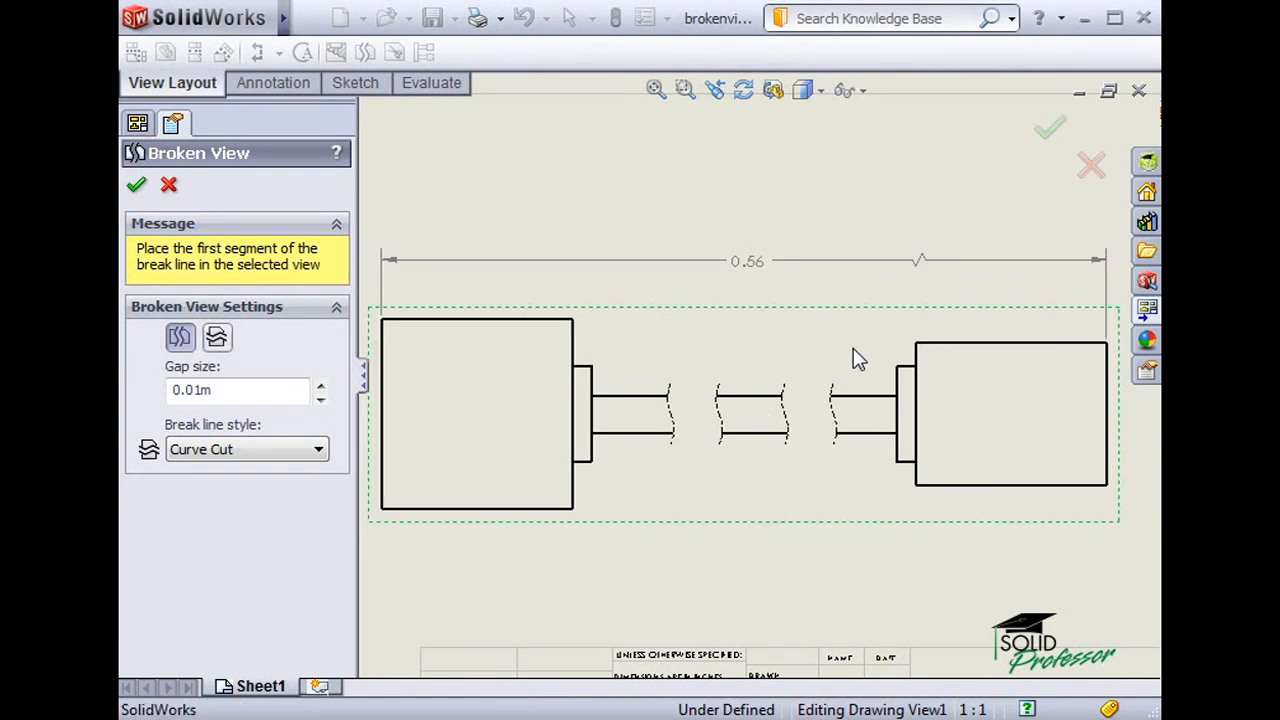
pyautogui.click(1046, 129)
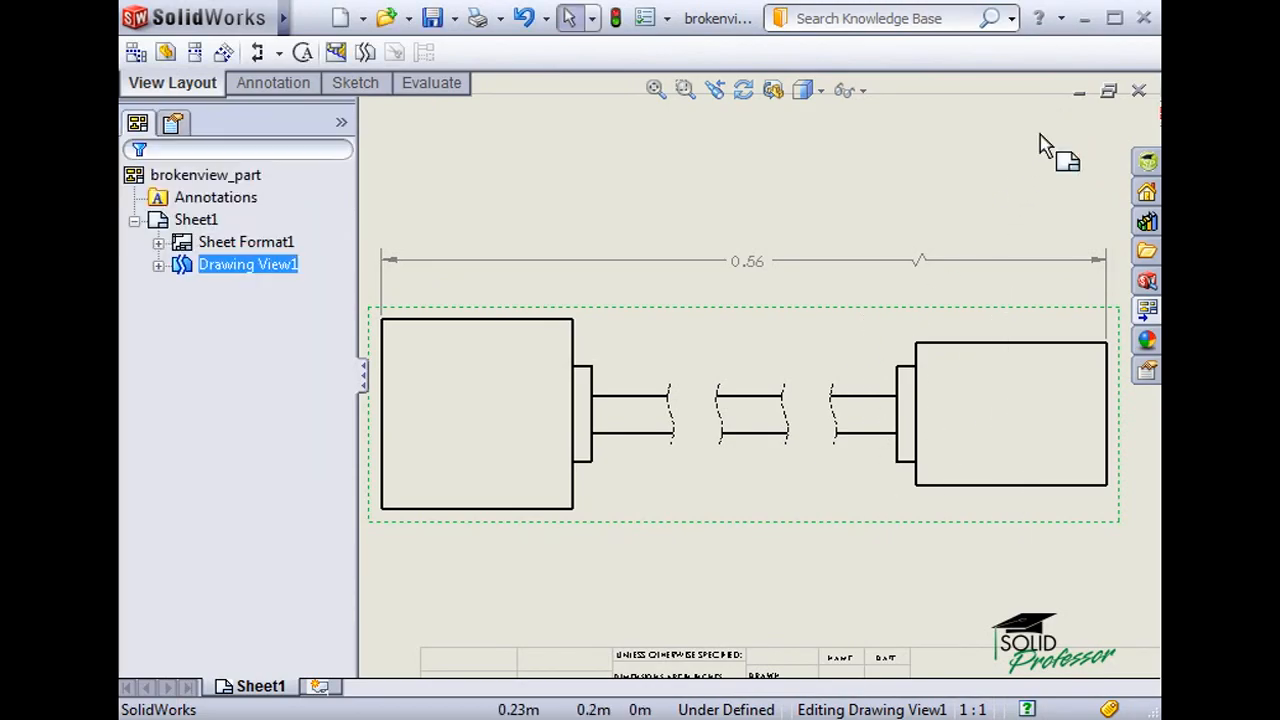
pyautogui.click(800, 172)
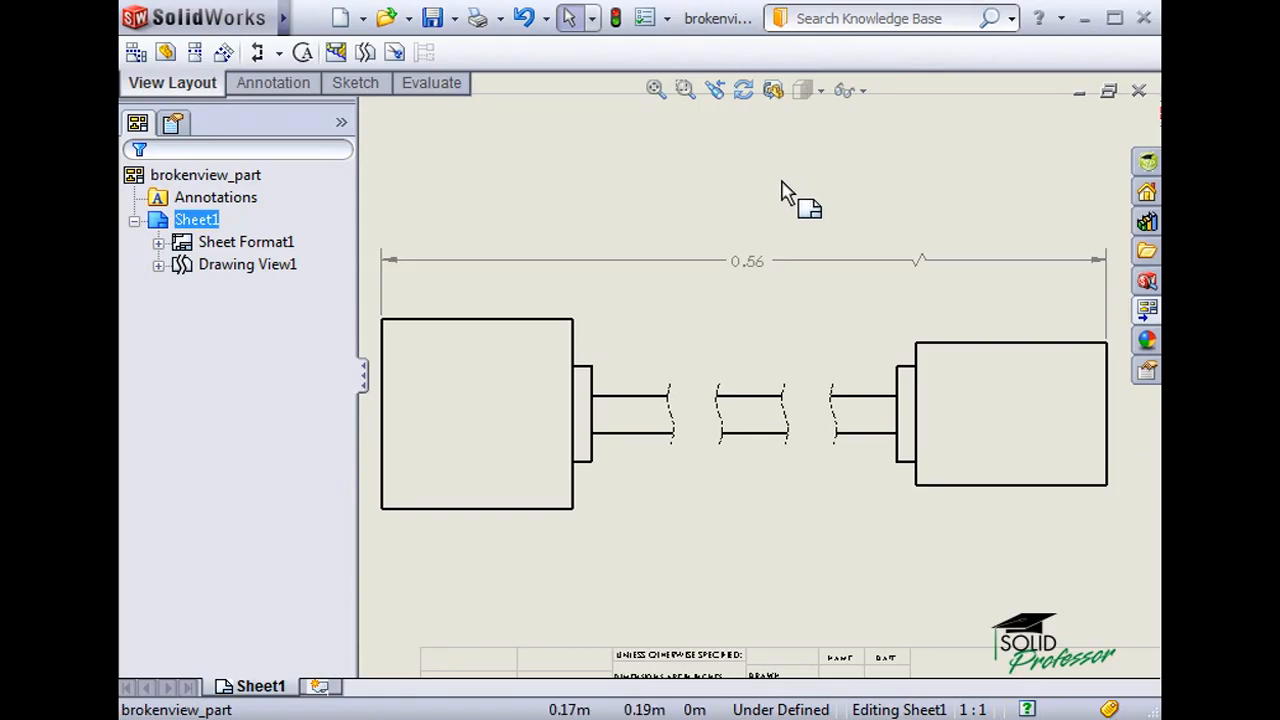
# Change the shaft's break lines to Zig Zag Cut and set their gap size to 0.03 m.
pyautogui.click(671, 414)
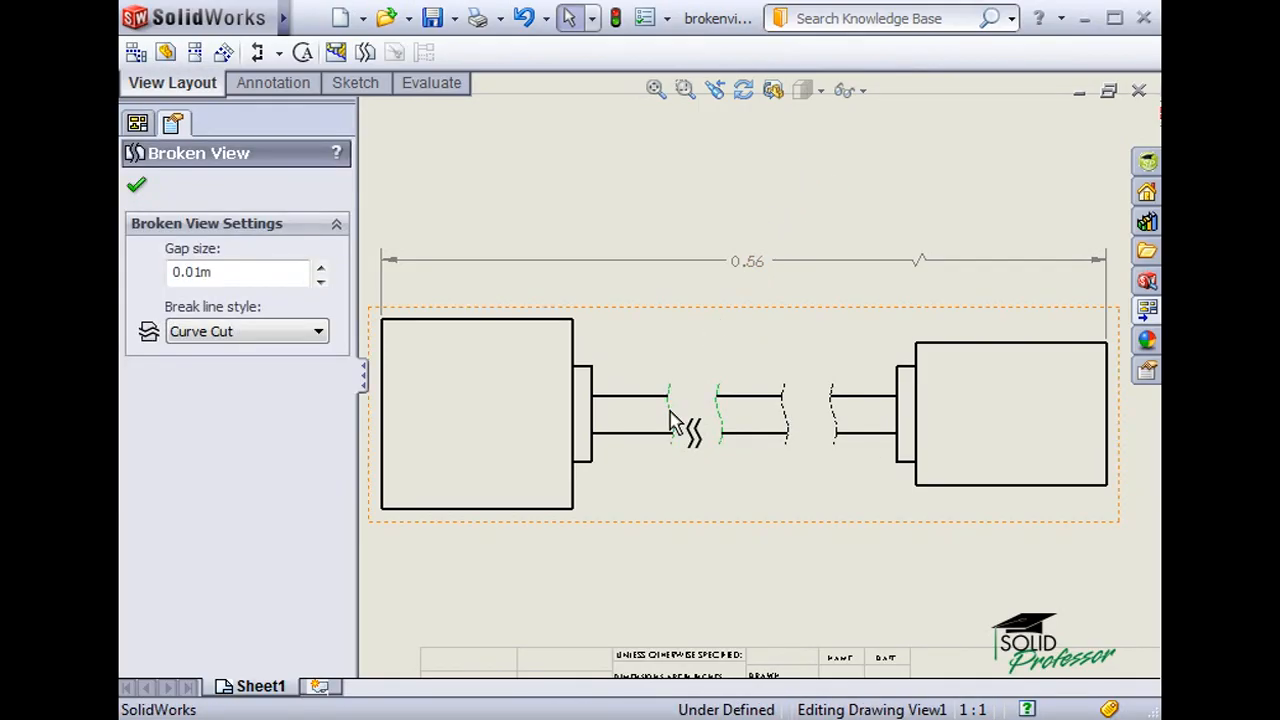
pyautogui.rightClick(671, 414)
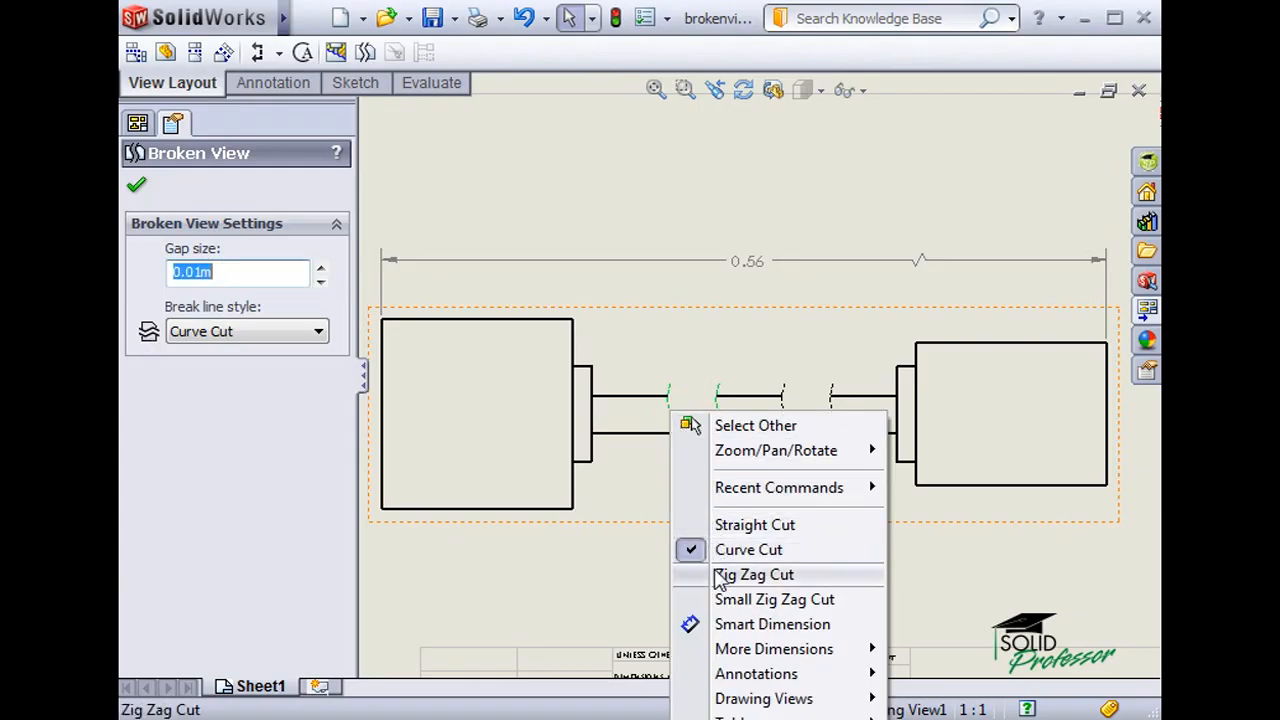
pyautogui.click(754, 575)
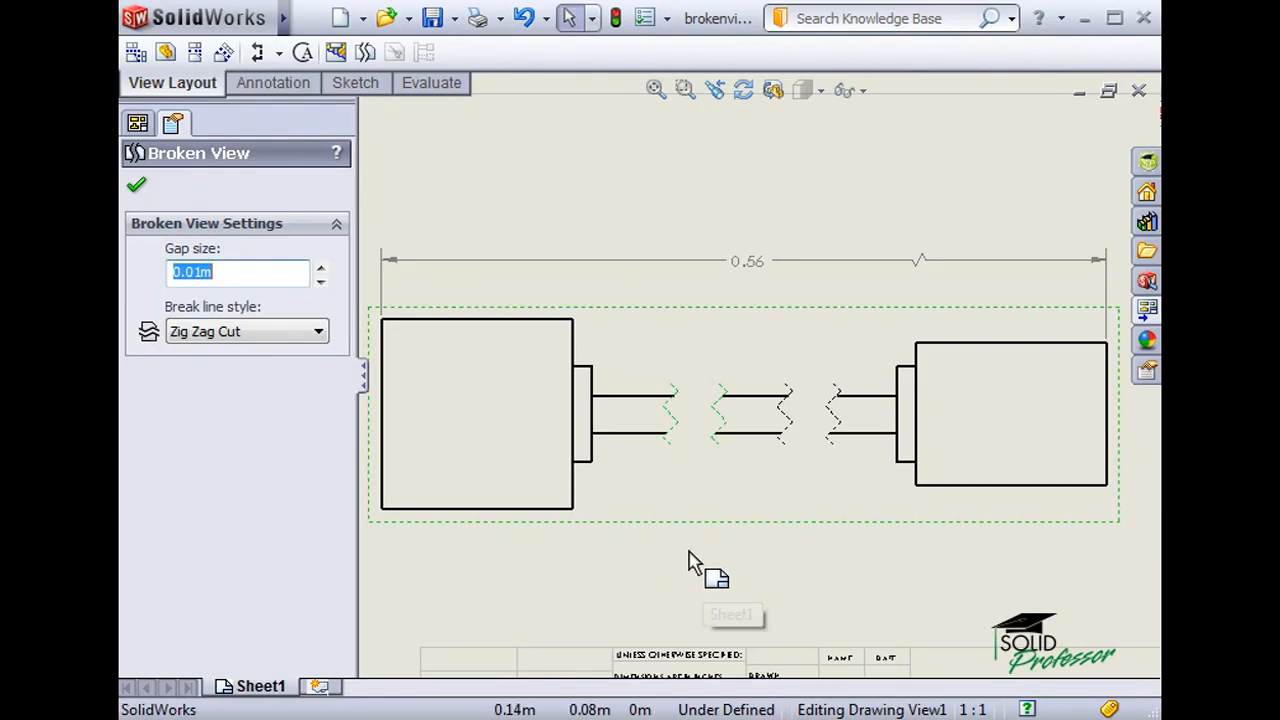
pyautogui.click(320, 268)
pyautogui.click(320, 268)
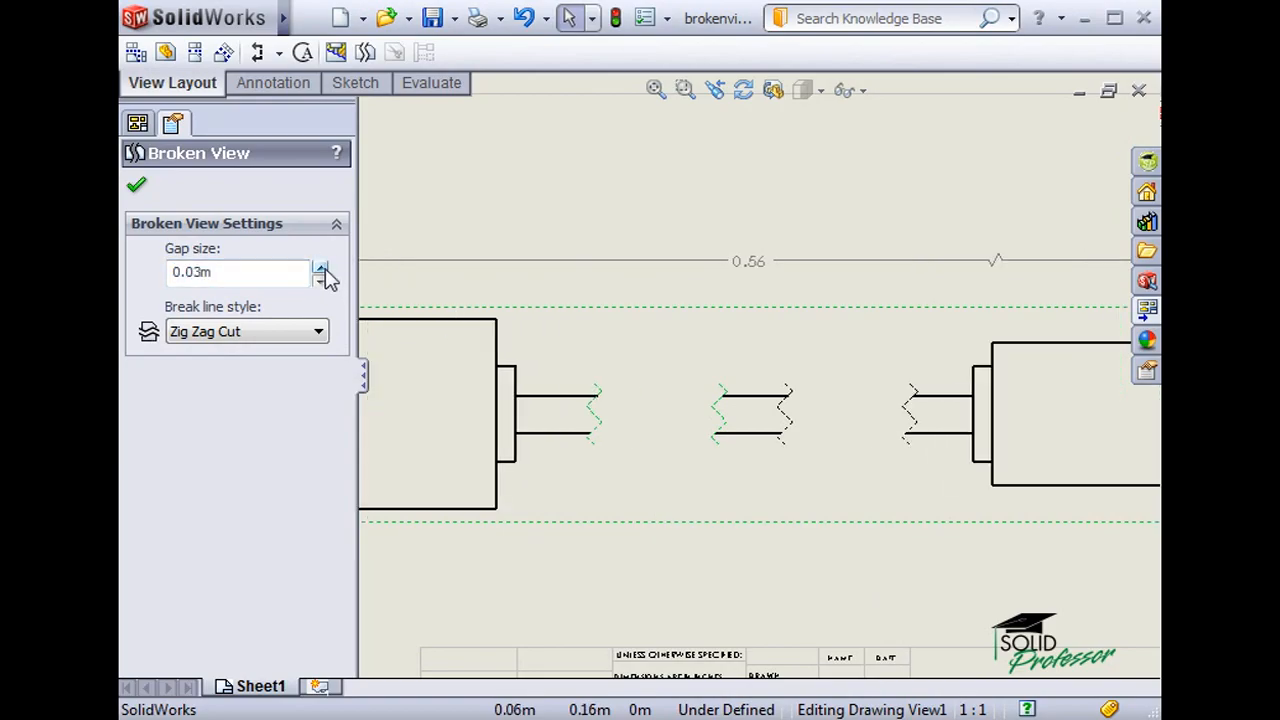
pyautogui.click(136, 185)
pyautogui.press('f')
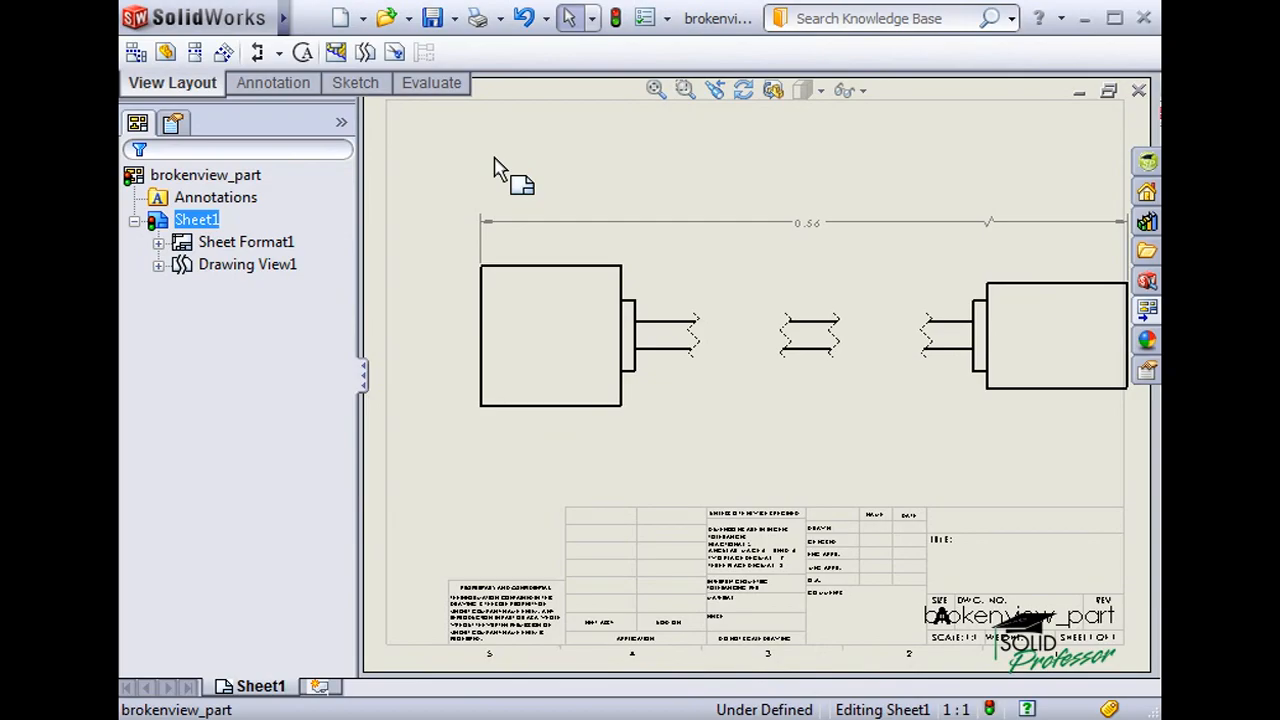
pyautogui.press('z')
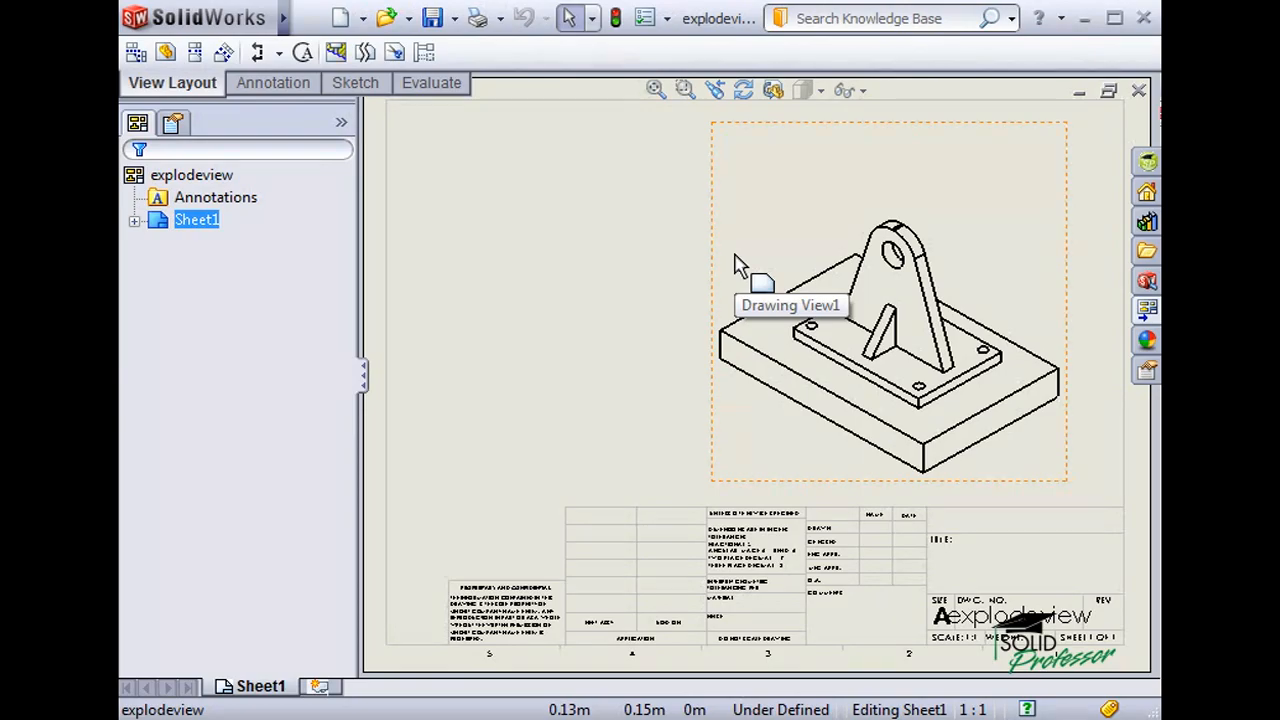
# Show the isometric Subassembly view in its exploded state through the drawing view properties.
pyautogui.rightClick(755, 150)
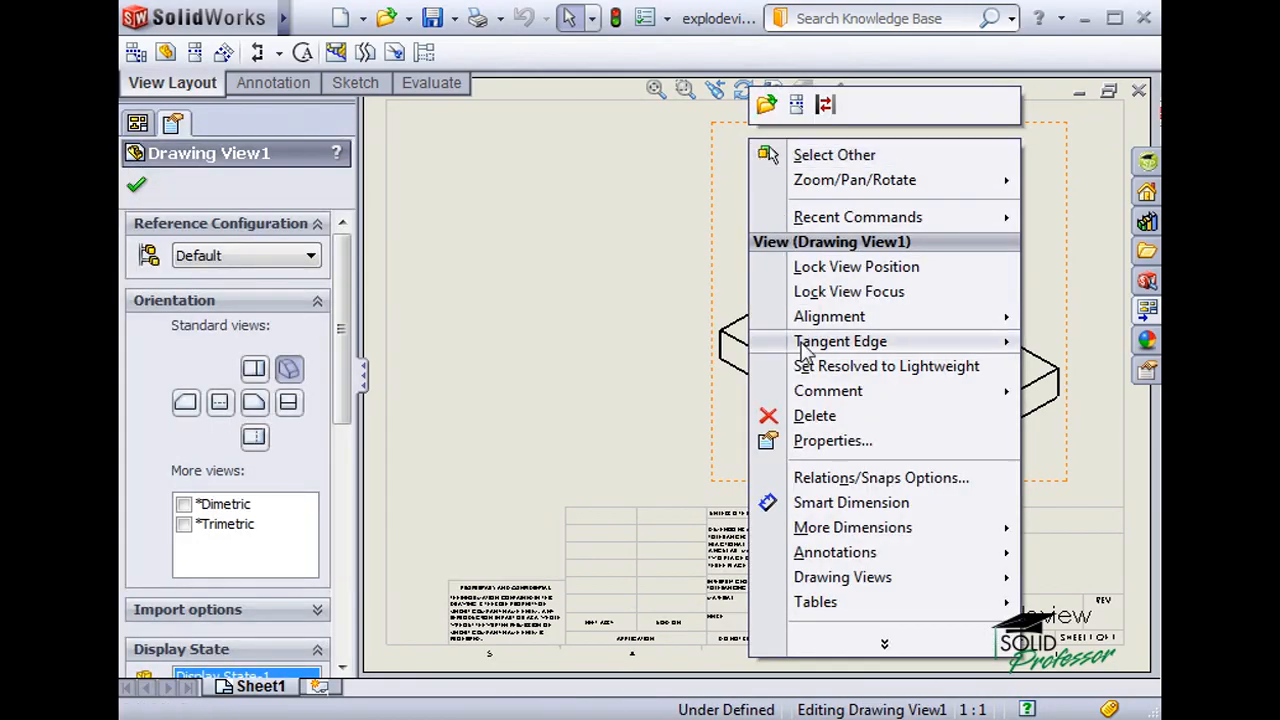
pyautogui.click(822, 440)
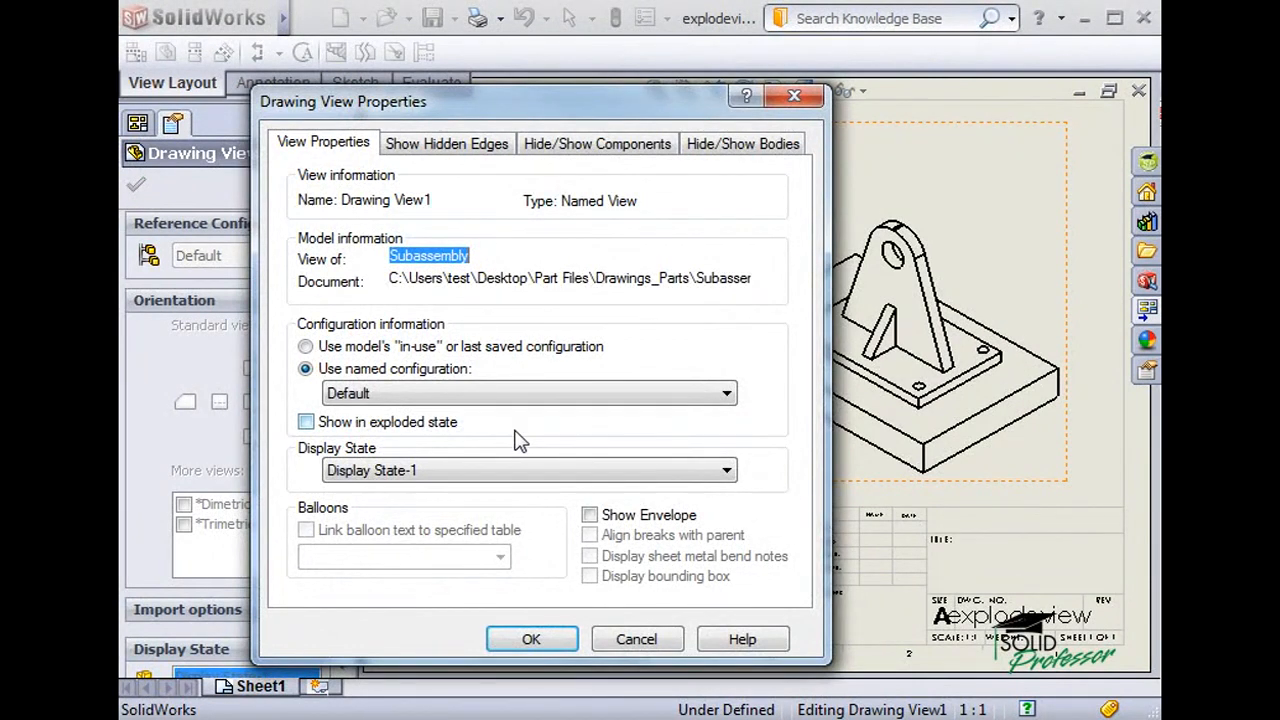
pyautogui.click(306, 423)
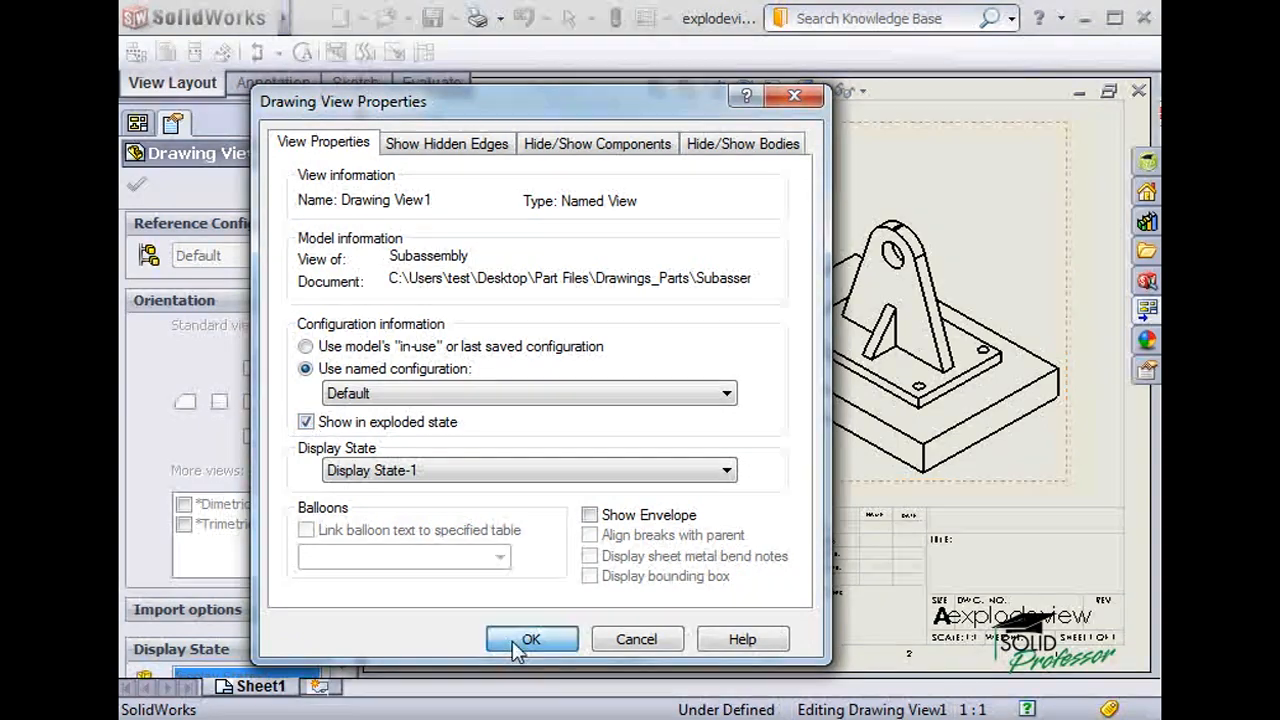
pyautogui.click(514, 645)
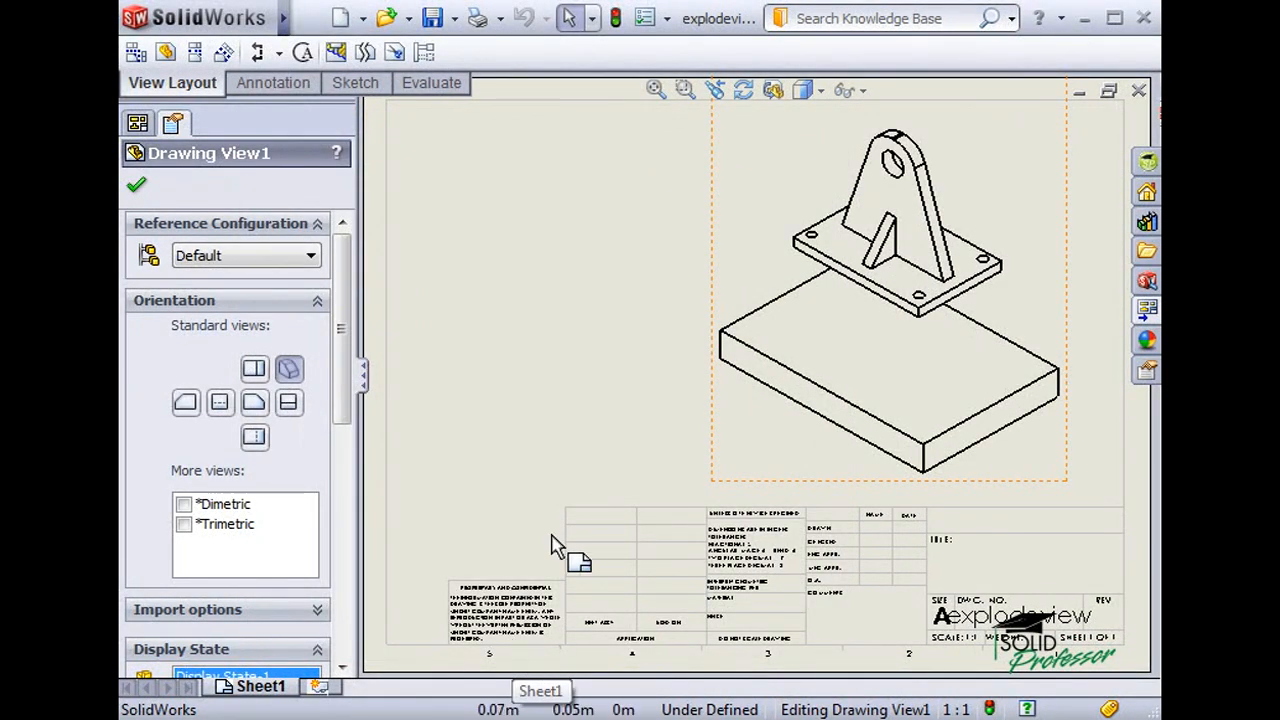
pyautogui.click(626, 391)
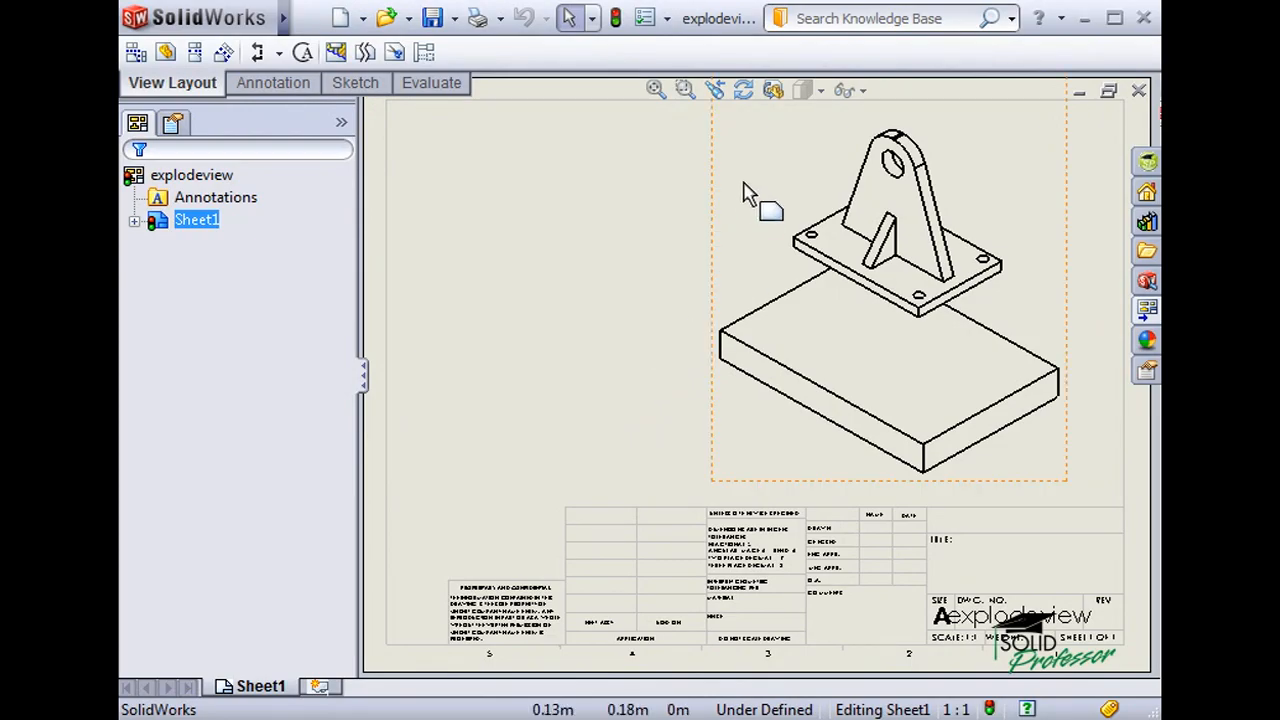
# Hide the bills_hanger component in the exploded assembly view.
pyautogui.rightClick(772, 130)
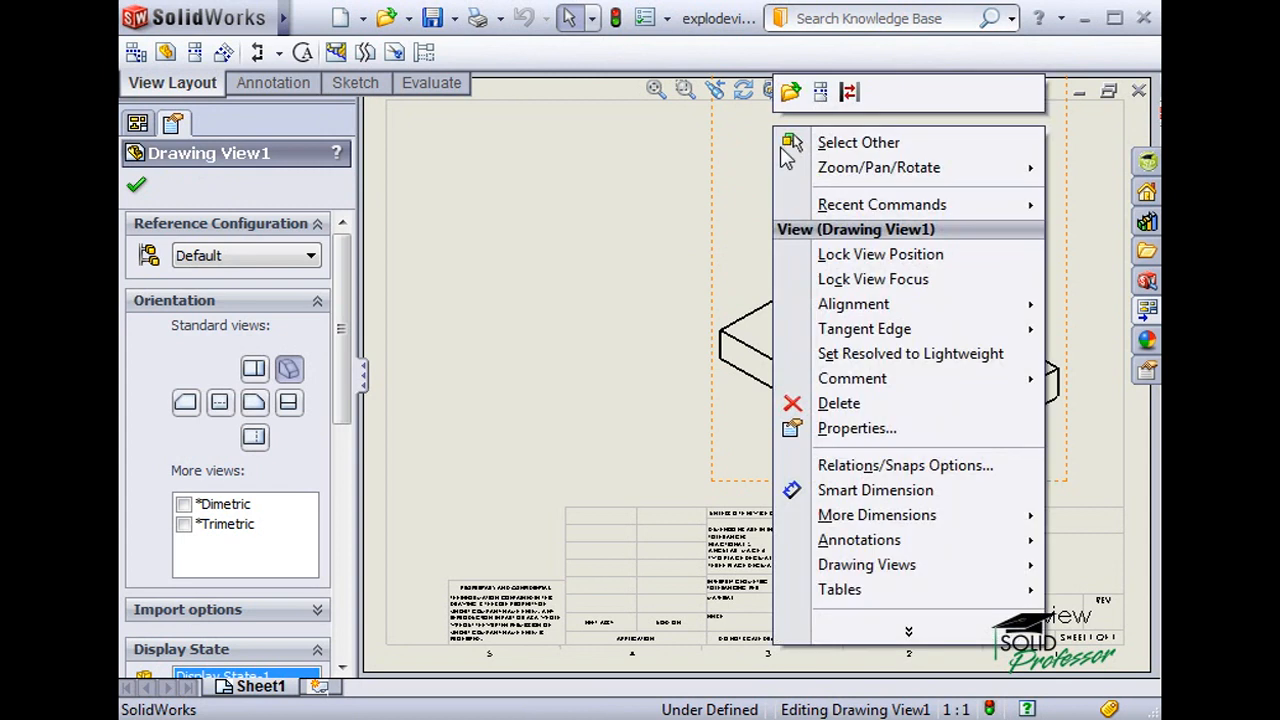
pyautogui.click(815, 428)
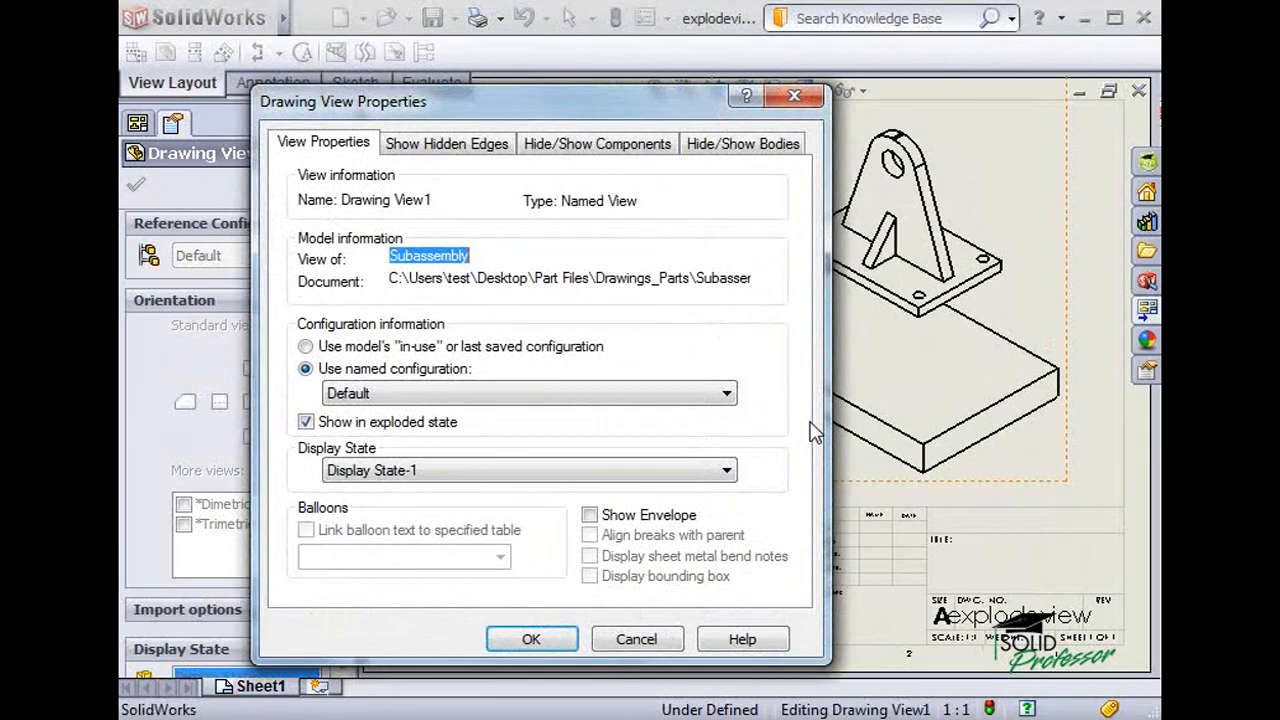
pyautogui.click(615, 150)
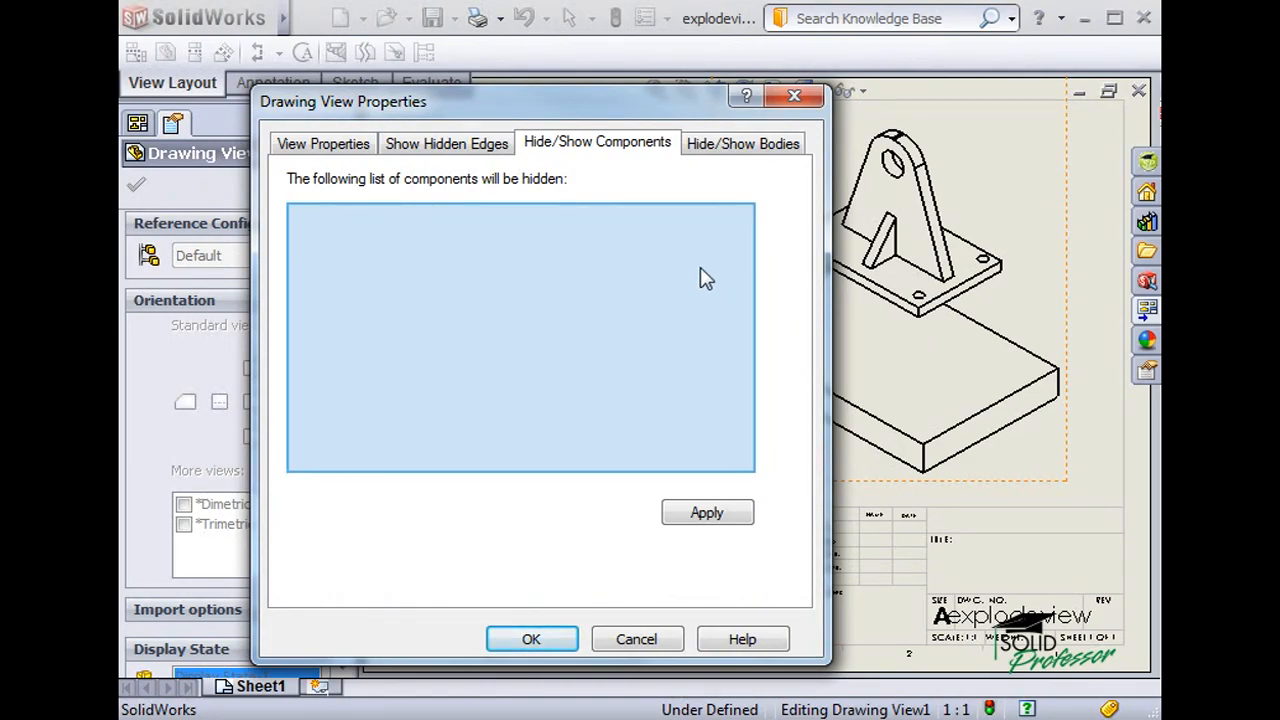
pyautogui.click(910, 206)
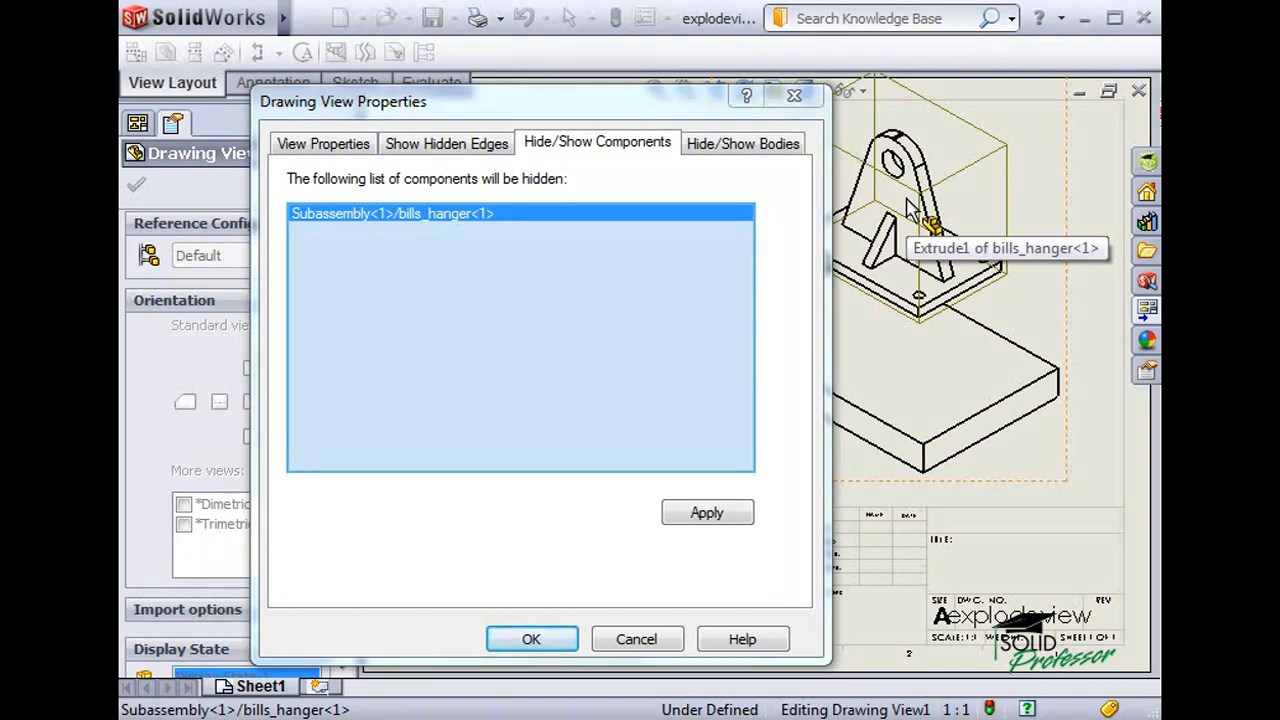
pyautogui.click(528, 636)
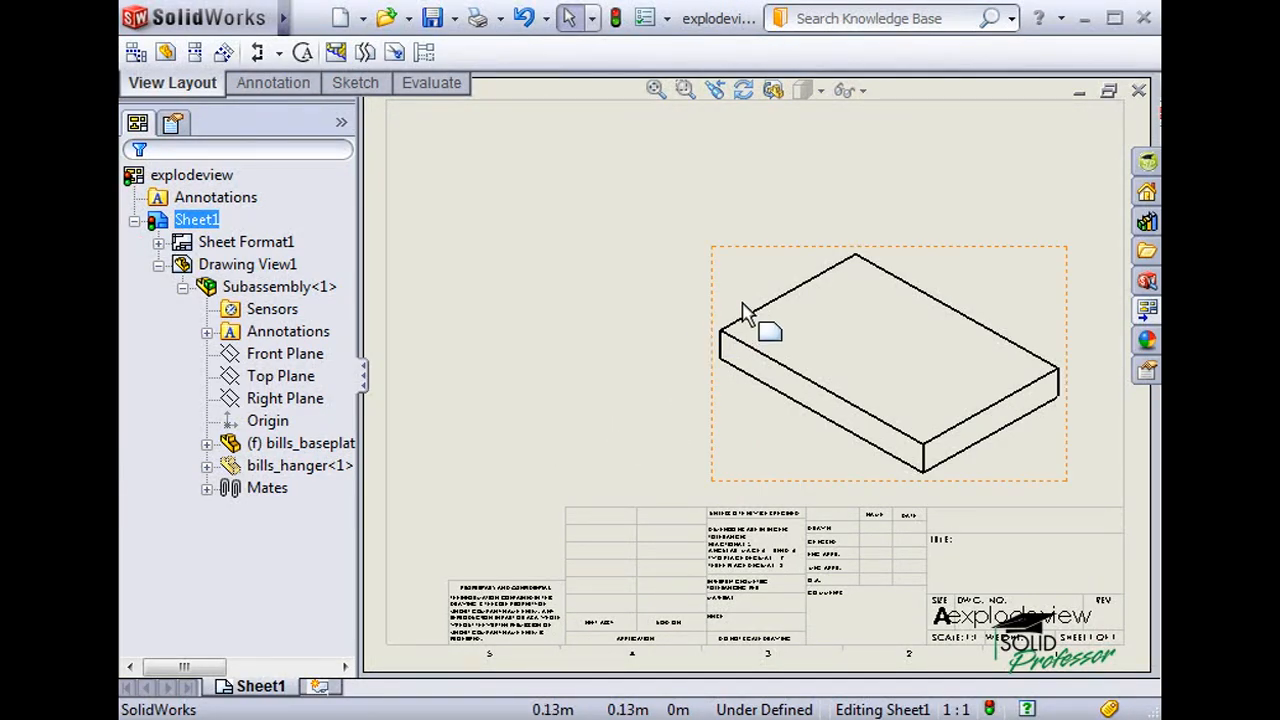
# Remove bills_hanger from the exploded view's list of hidden components and apply the change.
pyautogui.rightClick(733, 270)
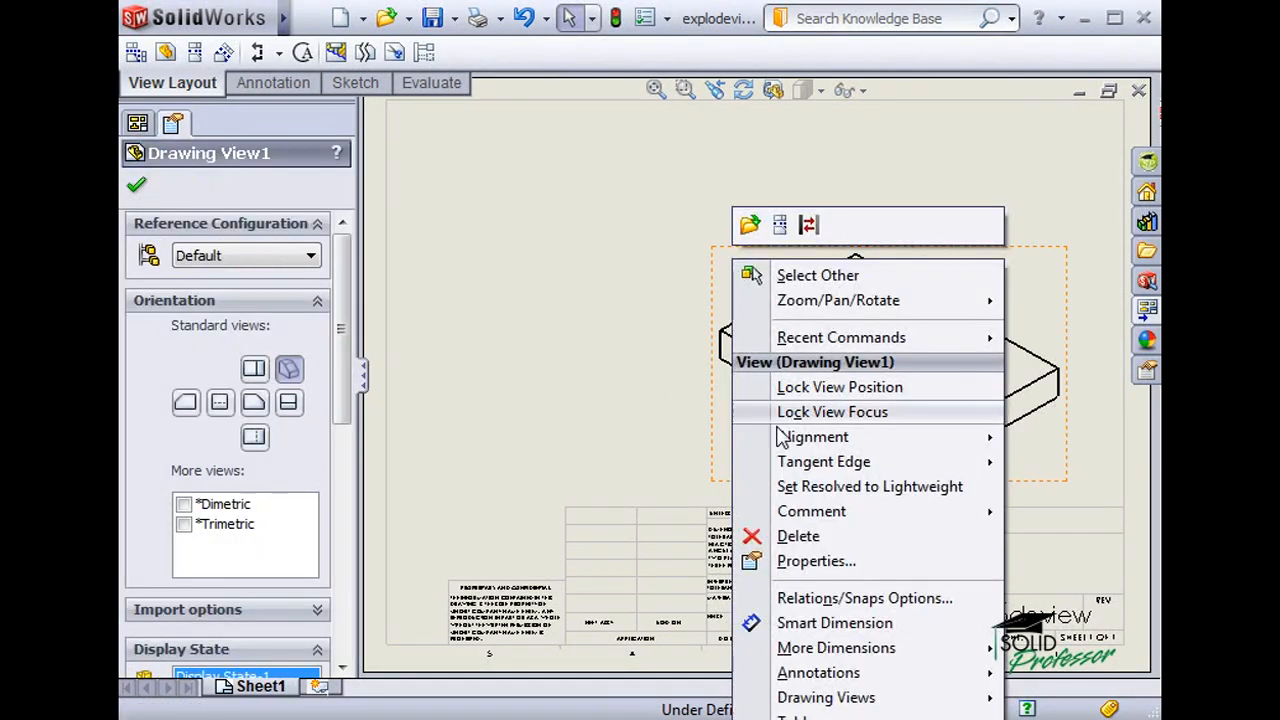
pyautogui.click(788, 557)
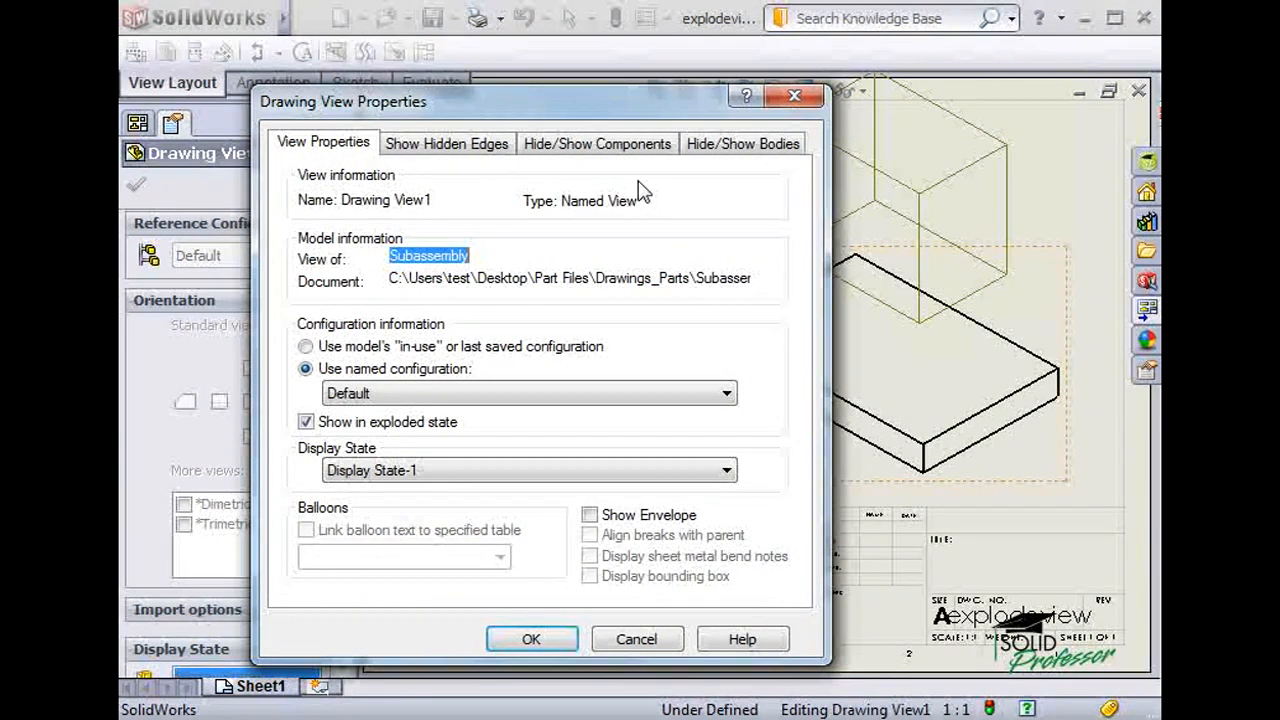
pyautogui.click(632, 147)
pyautogui.click(472, 222)
pyautogui.press('Delete')
pyautogui.click(534, 639)
pyautogui.click(533, 307)
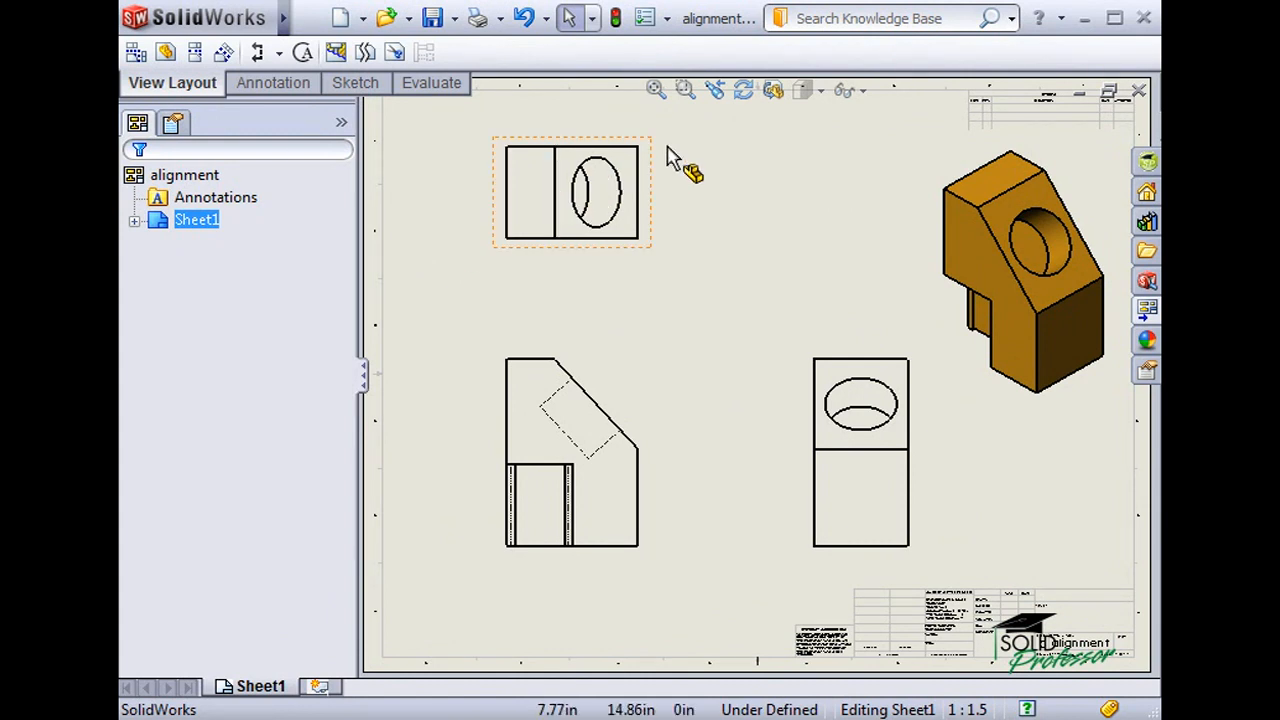
# Change the isometric view's display style to Shaded without edges.
pyautogui.click(818, 93)
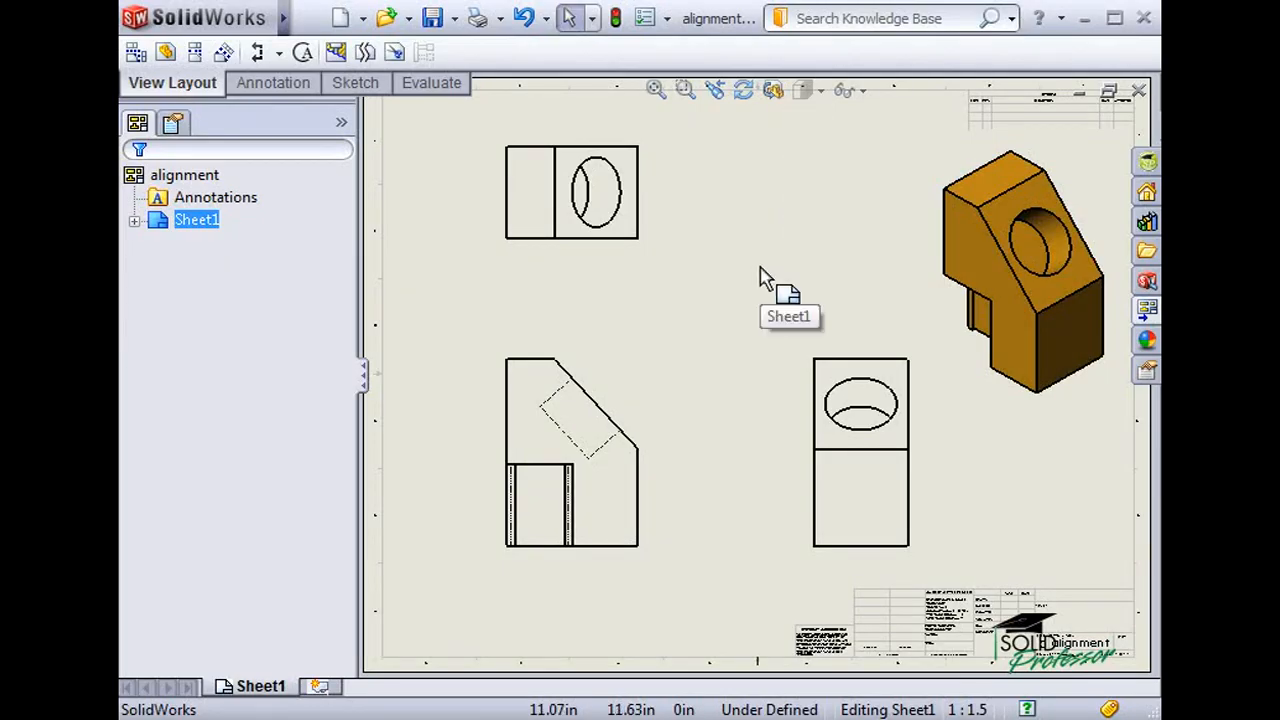
pyautogui.click(980, 240)
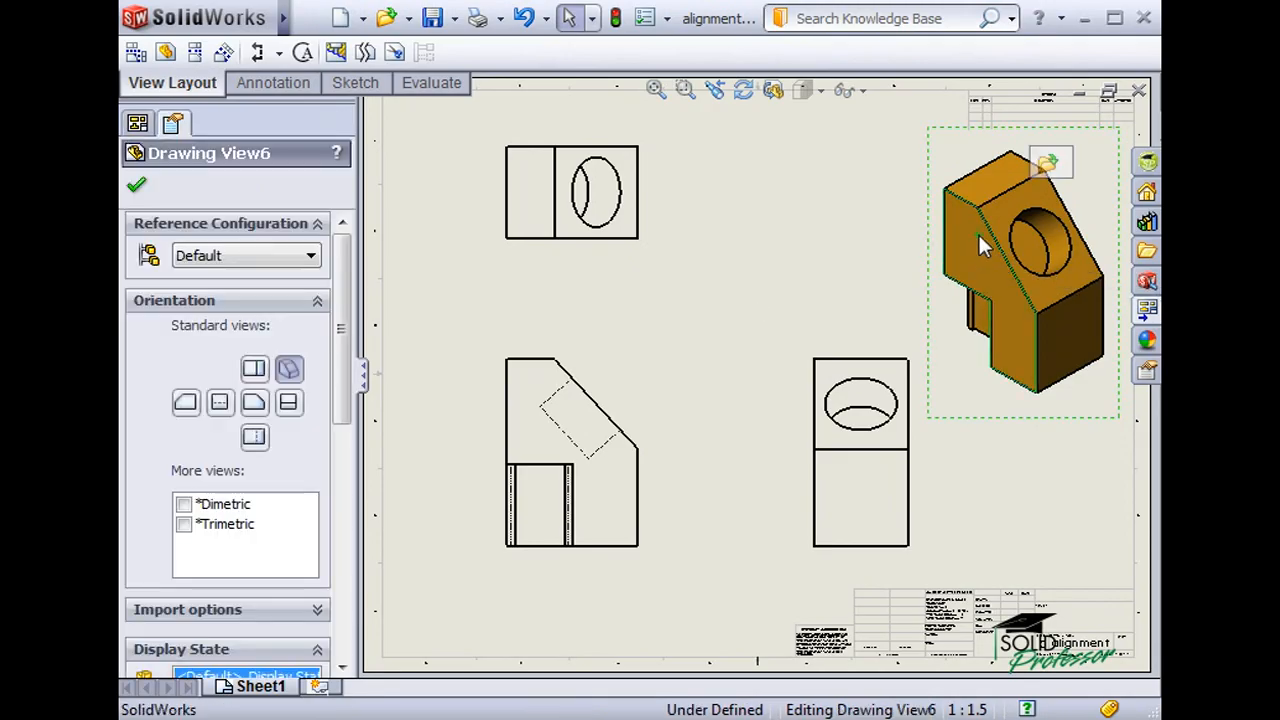
pyautogui.moveTo(817, 93)
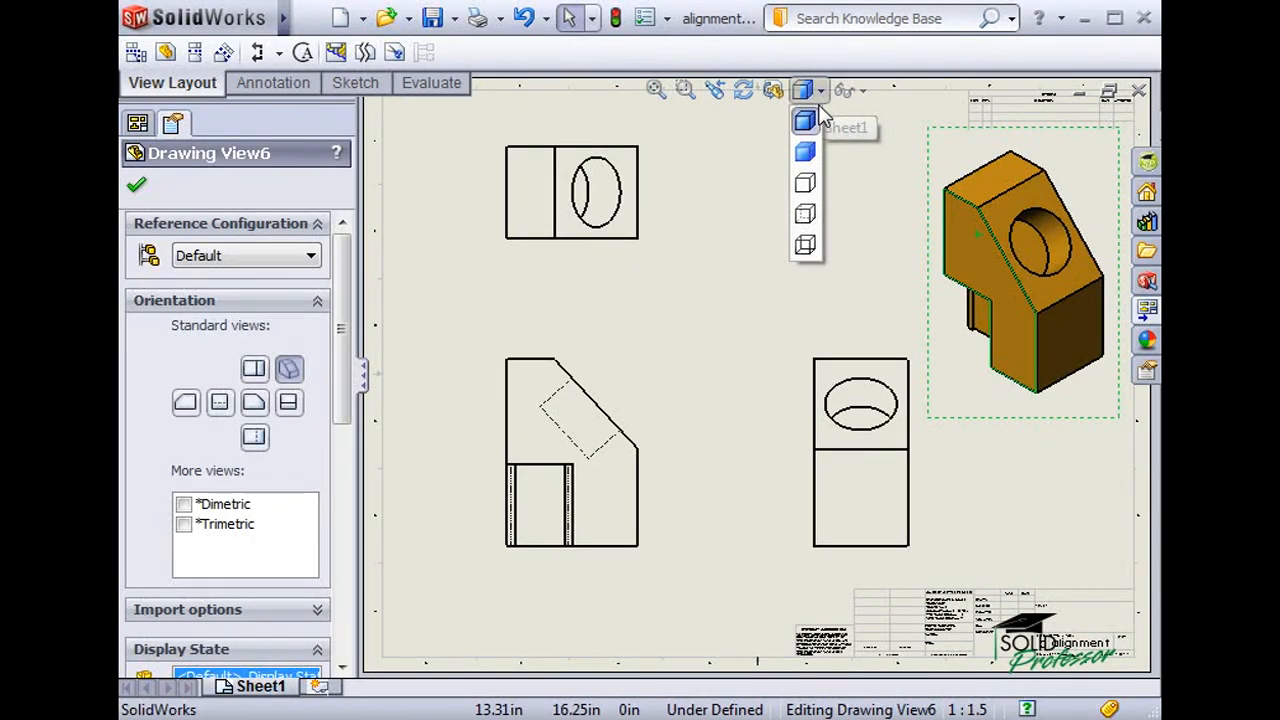
pyautogui.click(815, 153)
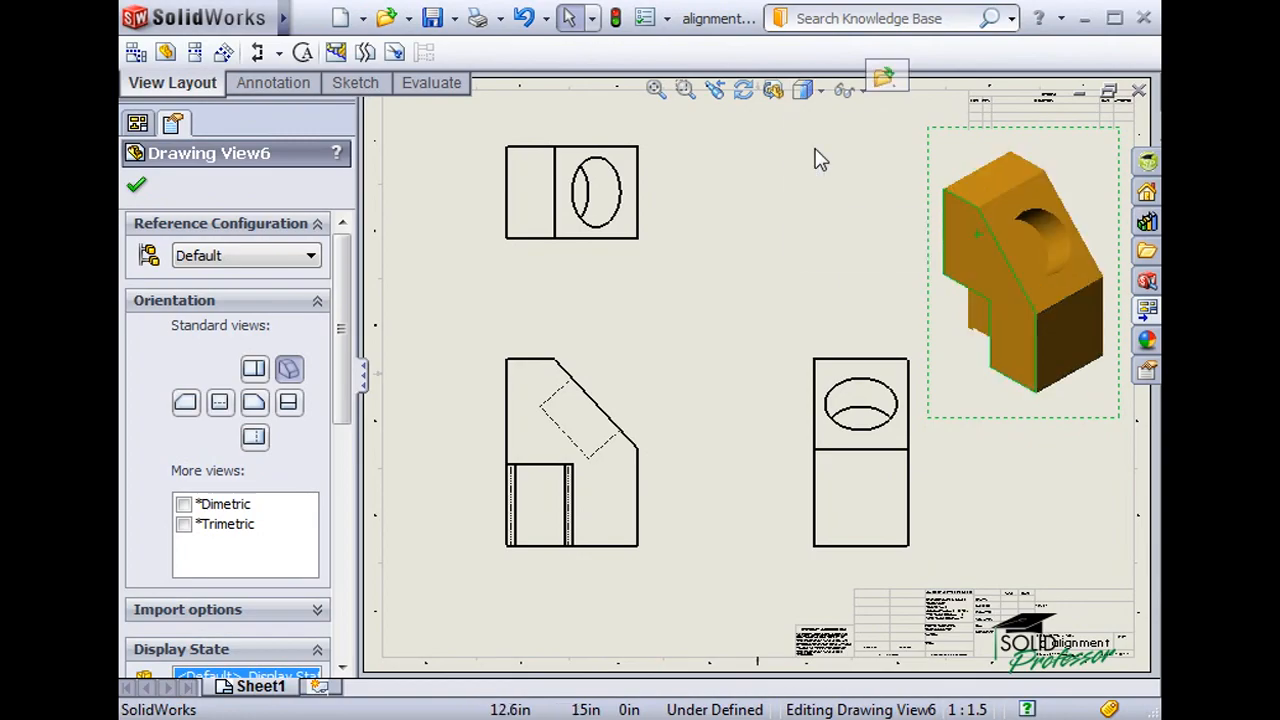
# Set the display style of the projected side view to Hidden Lines Visible.
pyautogui.click(834, 380)
pyautogui.click(818, 92)
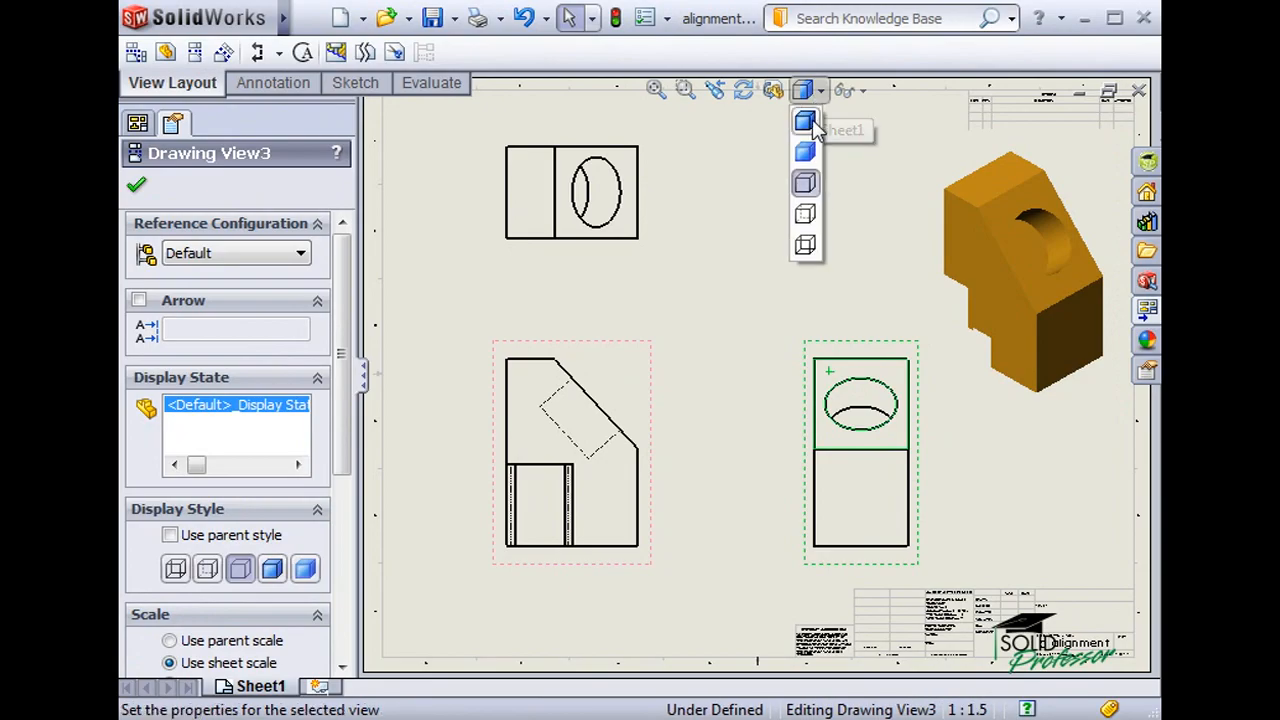
pyautogui.click(806, 216)
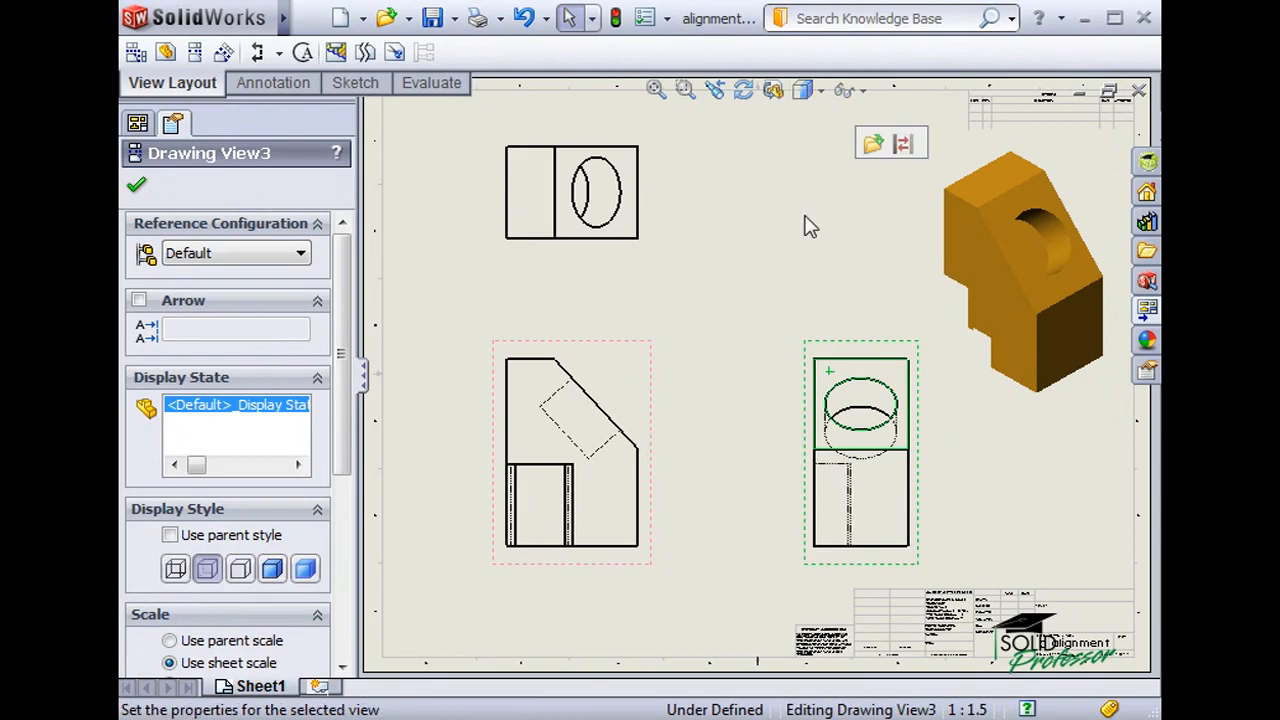
pyautogui.click(758, 276)
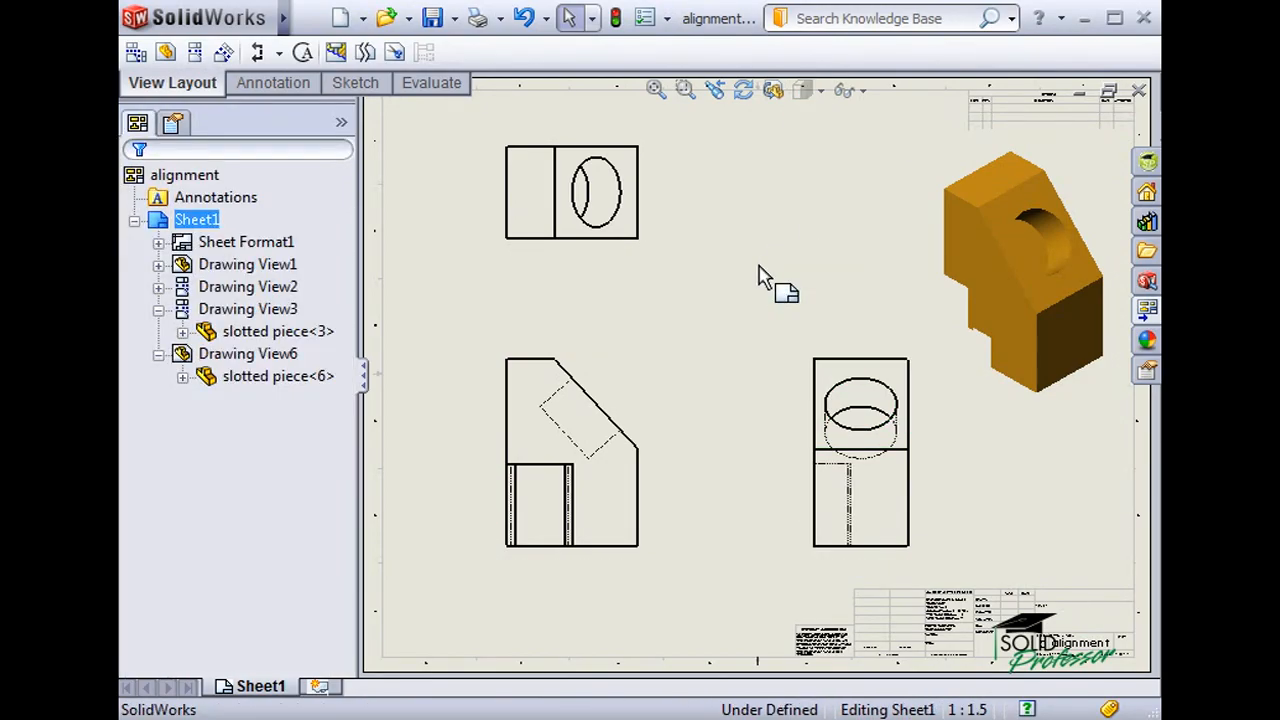
# Apply the Shaded With Edges display style to the isometric, top, front and side views together.
pyautogui.click(948, 244)
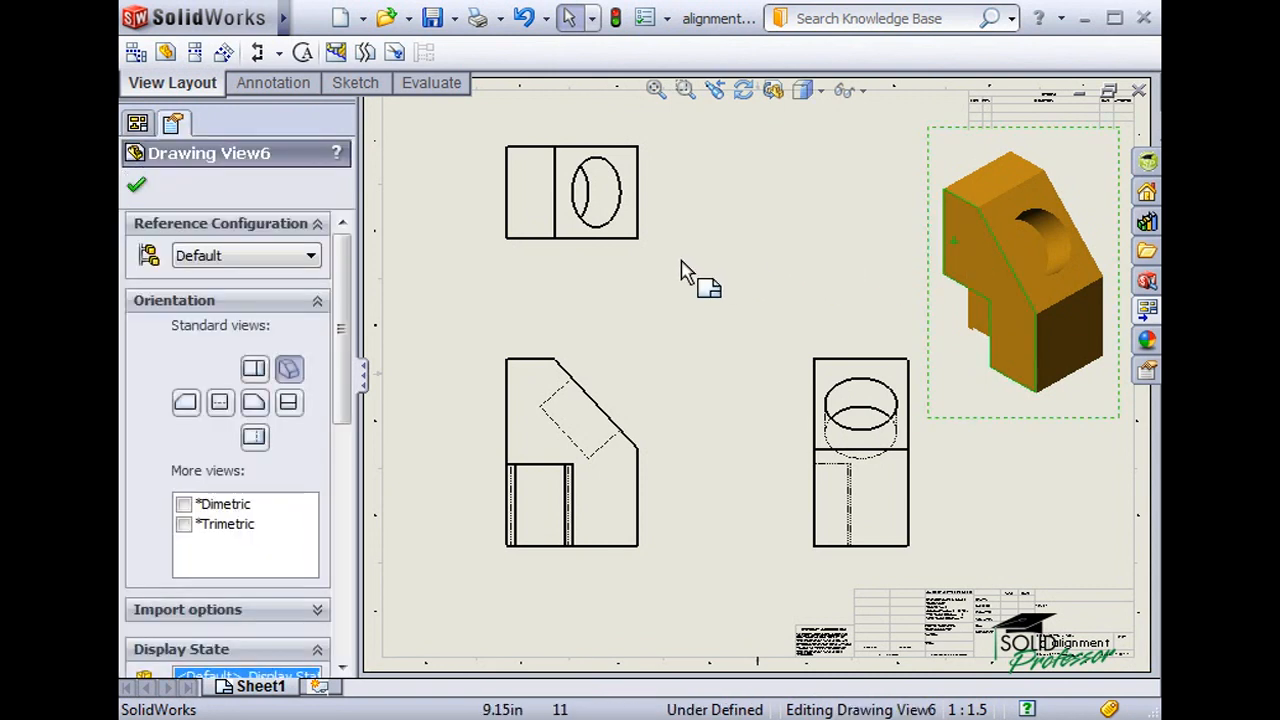
pyautogui.keyDown('ctrl'); pyautogui.click(634, 238); pyautogui.keyUp('ctrl')
pyautogui.keyDown('ctrl'); pyautogui.click(598, 428); pyautogui.keyUp('ctrl')
pyautogui.keyDown('ctrl'); pyautogui.click(836, 408); pyautogui.keyUp('ctrl')
pyautogui.click(820, 91)
pyautogui.click(807, 119)
pyautogui.click(782, 207)
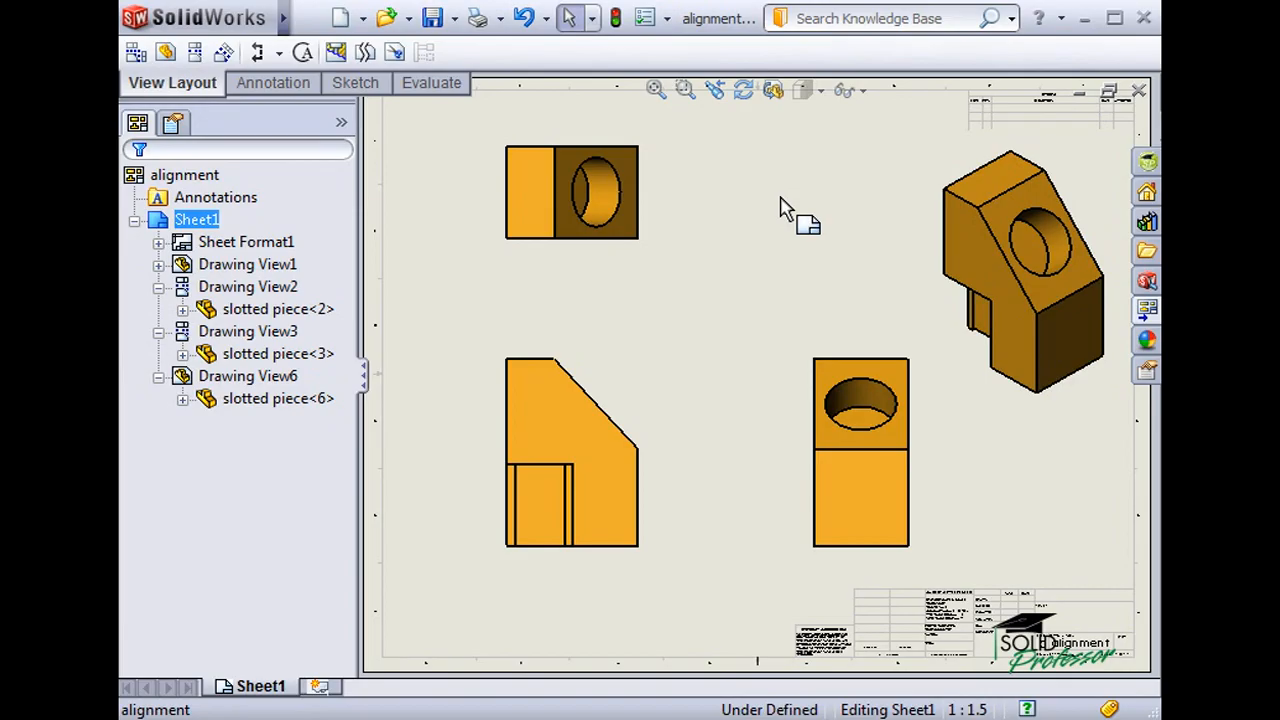
# In the system options for drawings, choose Shaded as the display style for new views.
pyautogui.click(644, 18)
pyautogui.click(236, 110)
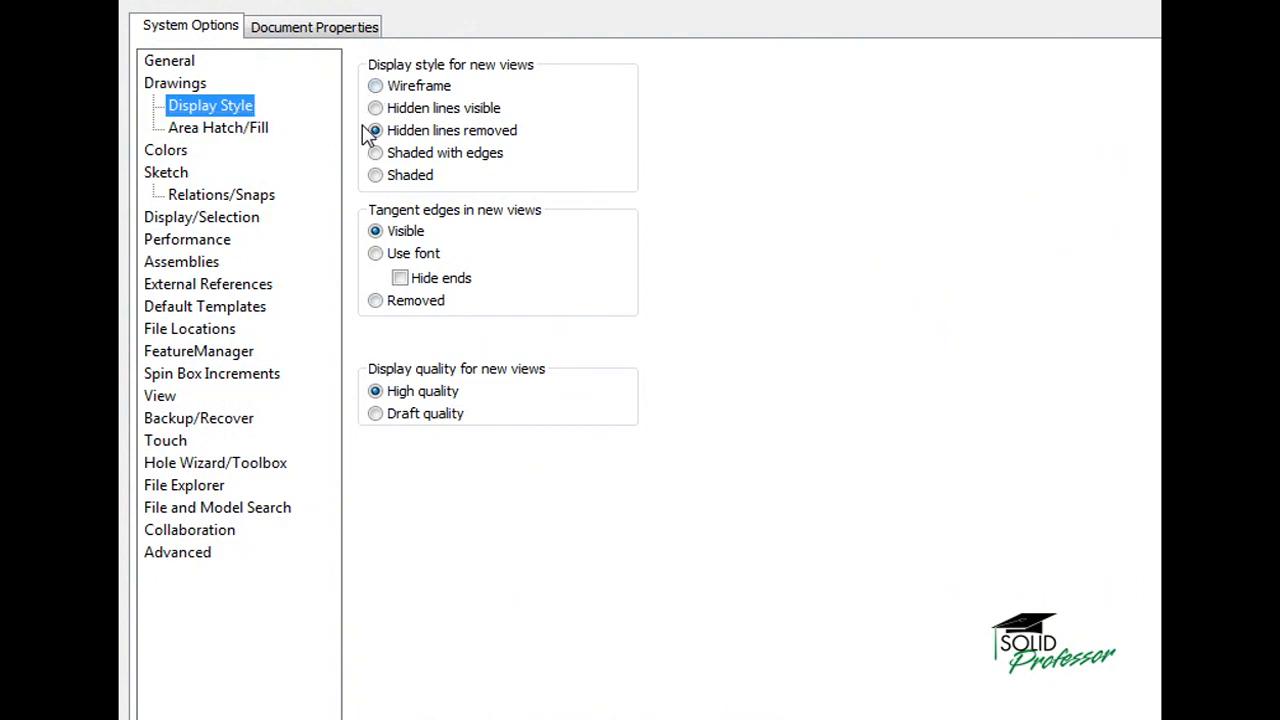
pyautogui.click(376, 175)
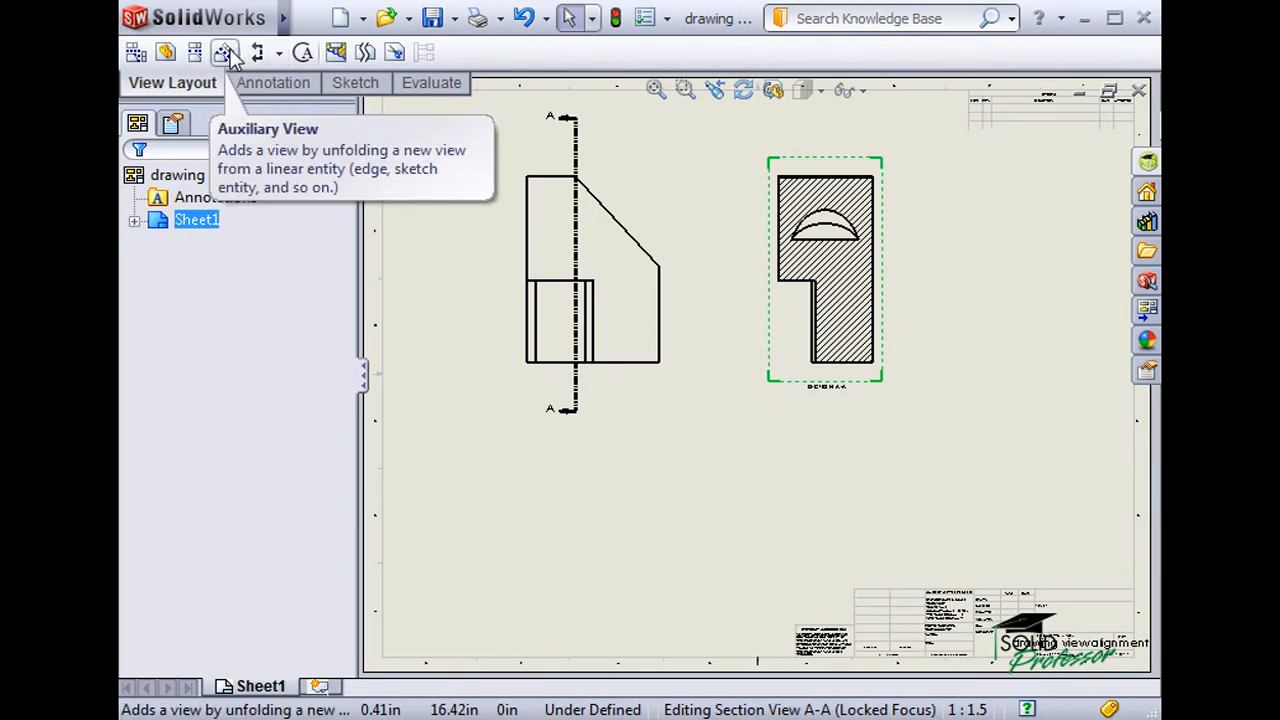
# Slide section view A-A close to its parent view and break the alignment between the two.
pyautogui.click(197, 55)
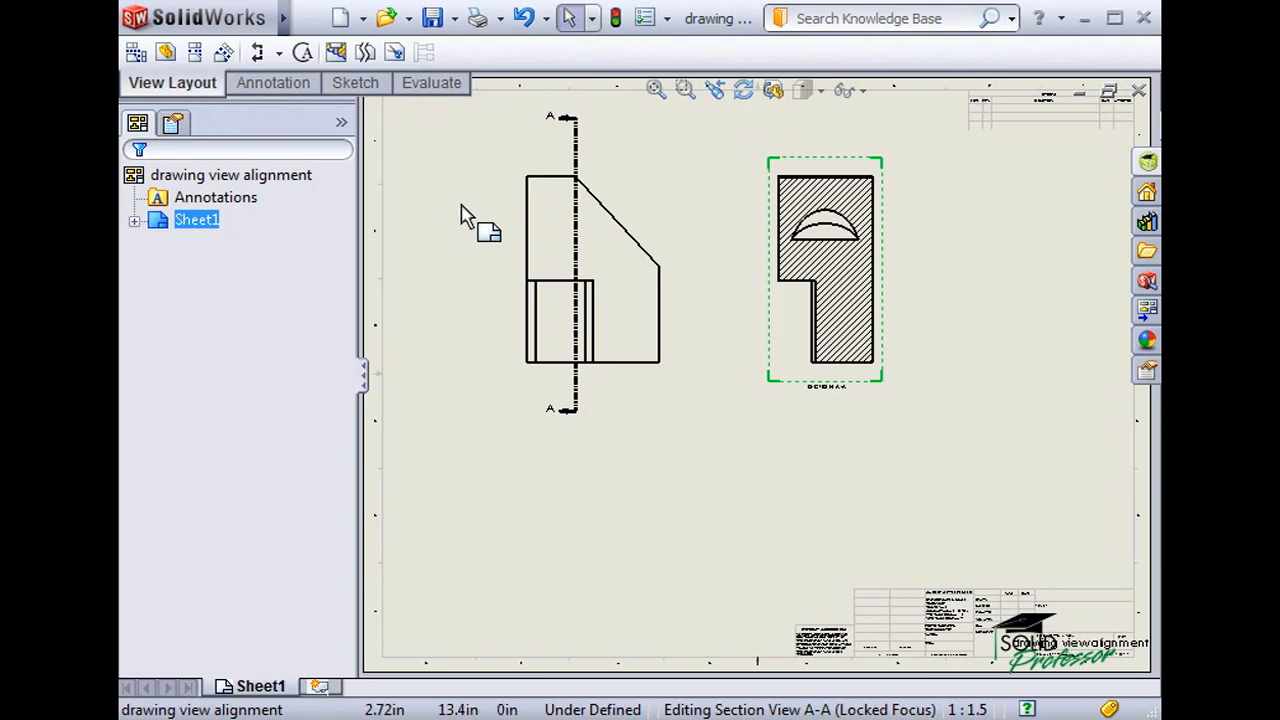
pyautogui.moveTo(771, 279); pyautogui.dragTo(700, 255)
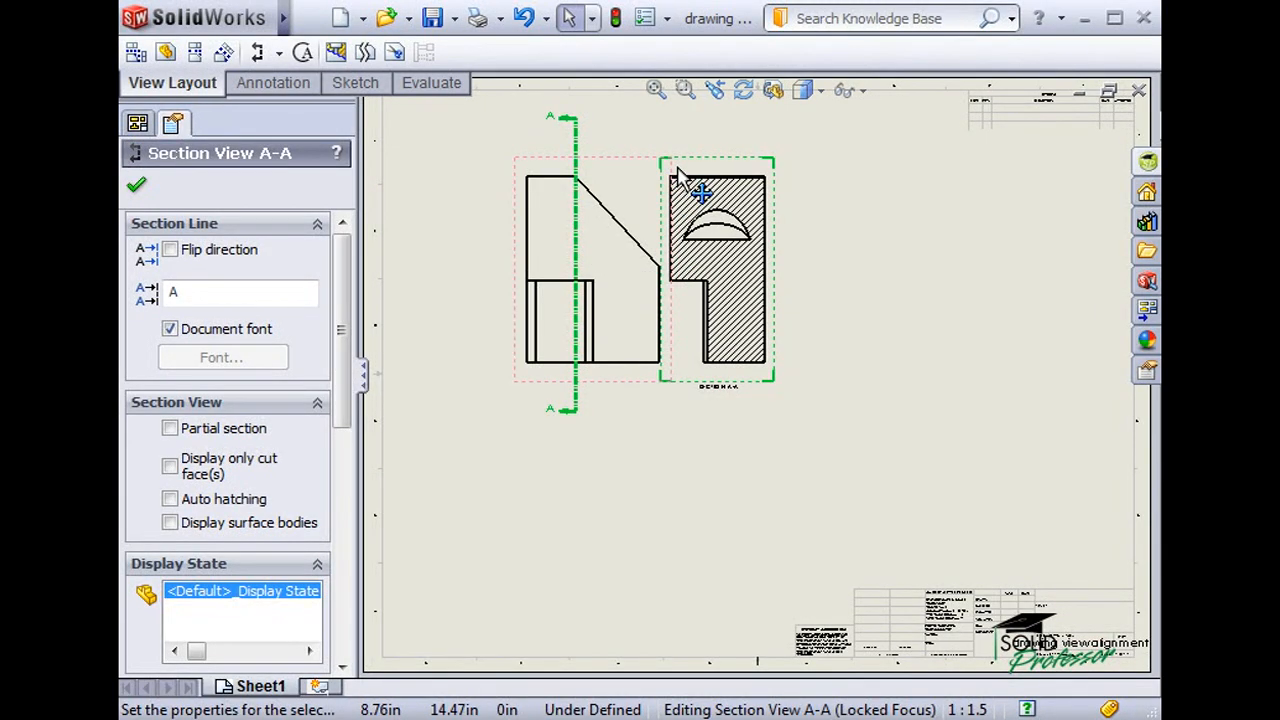
pyautogui.rightClick(678, 176)
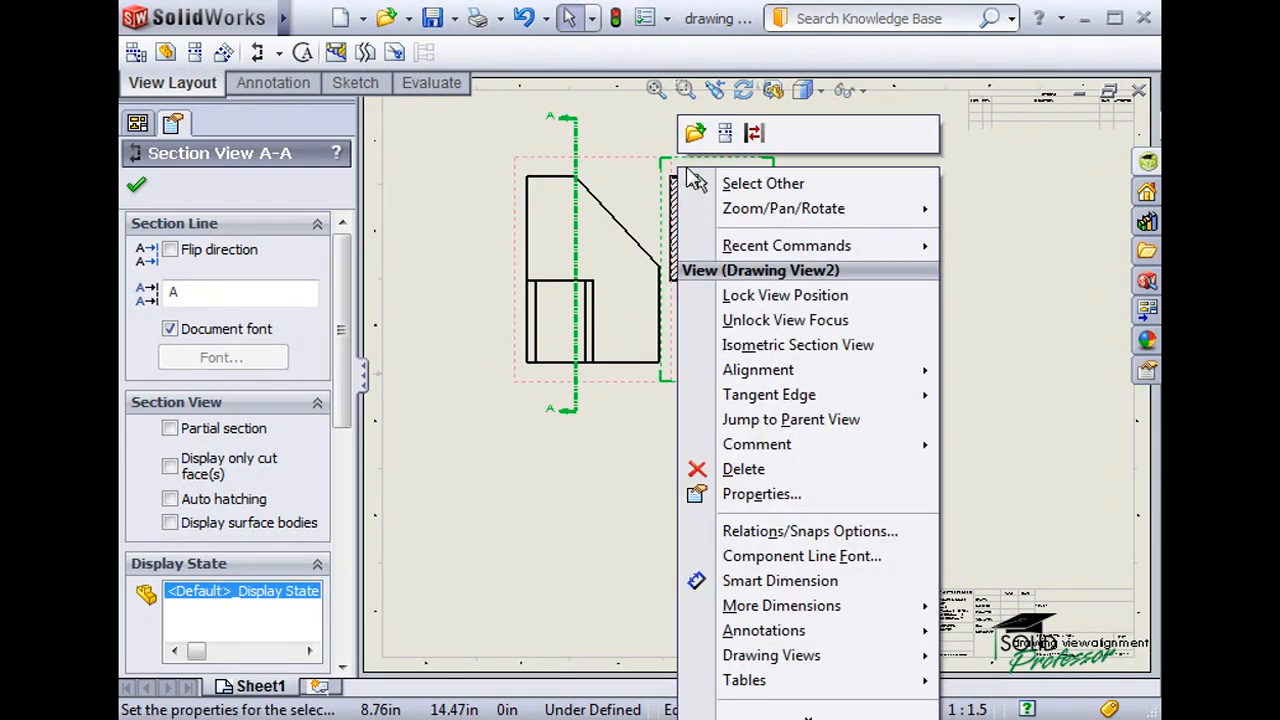
pyautogui.moveTo(792, 372)
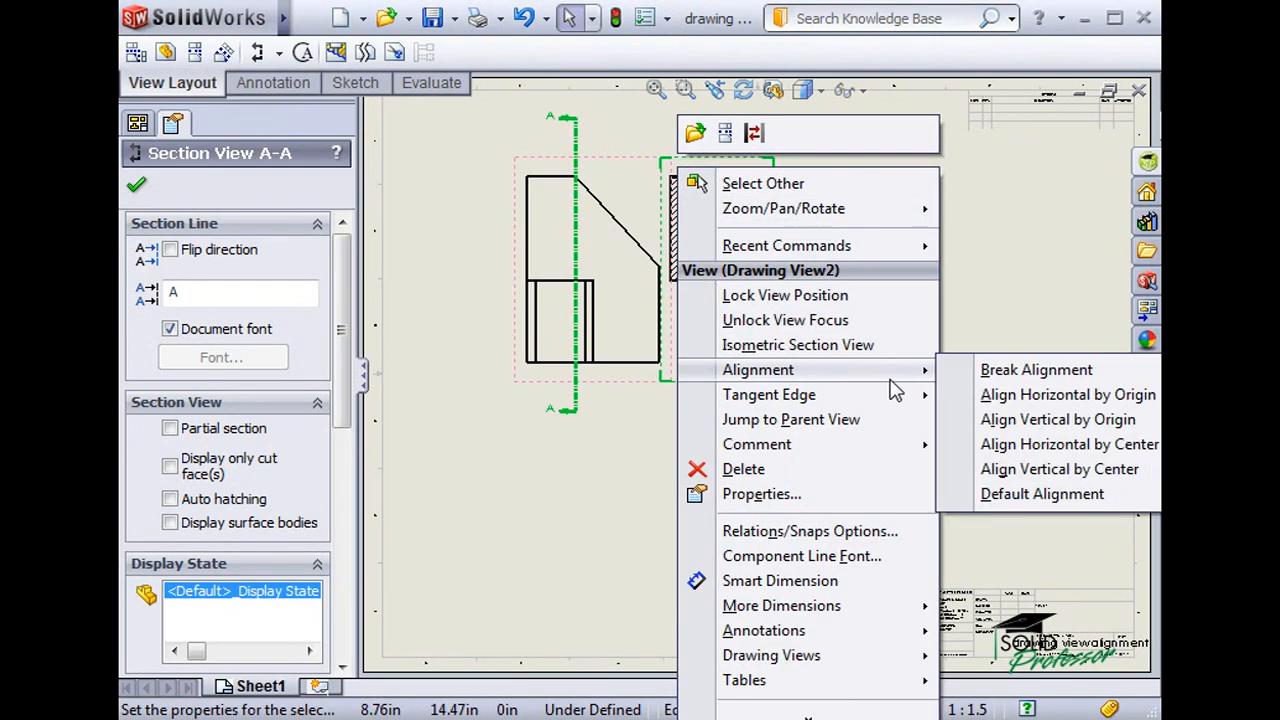
pyautogui.click(976, 372)
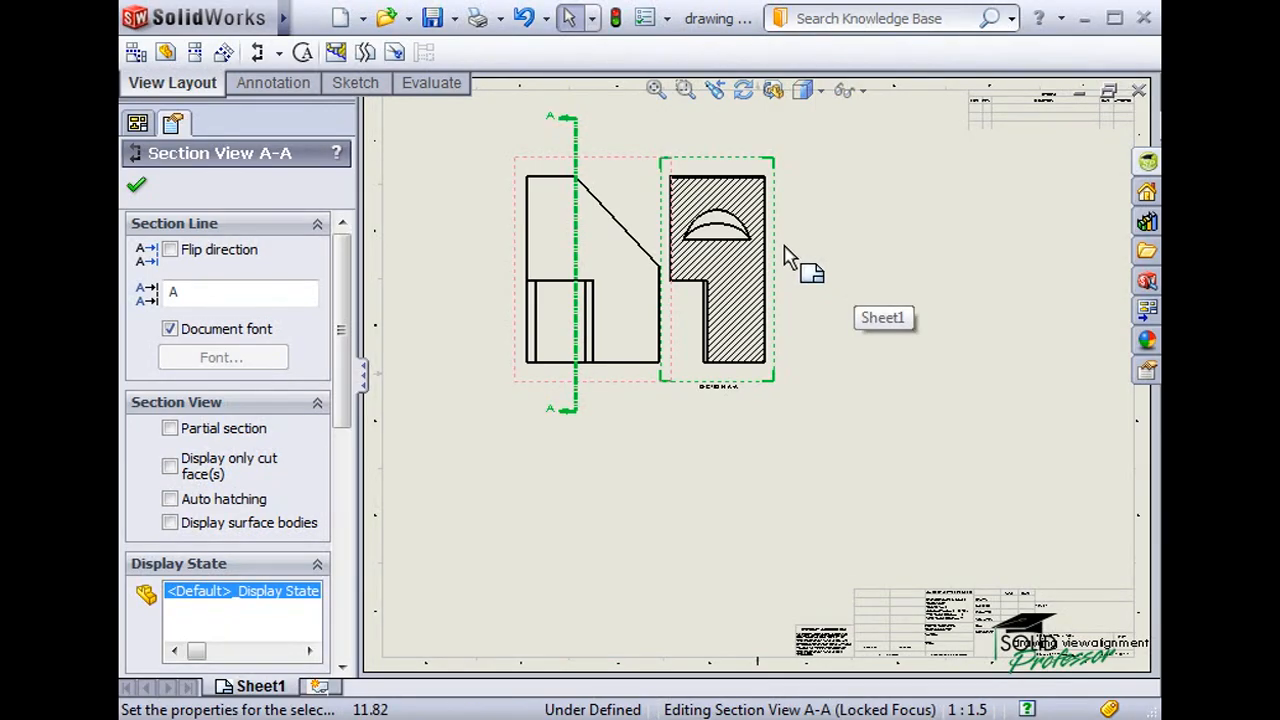
# Move the unaligned section view A-A upward, out of line with its parent view.
pyautogui.moveTo(774, 248); pyautogui.dragTo(752, 195)
pyautogui.press('Escape')
pyautogui.click(689, 129)
# Return section view A-A to its default alignment and slide it away from the parent view.
pyautogui.rightClick(668, 122)
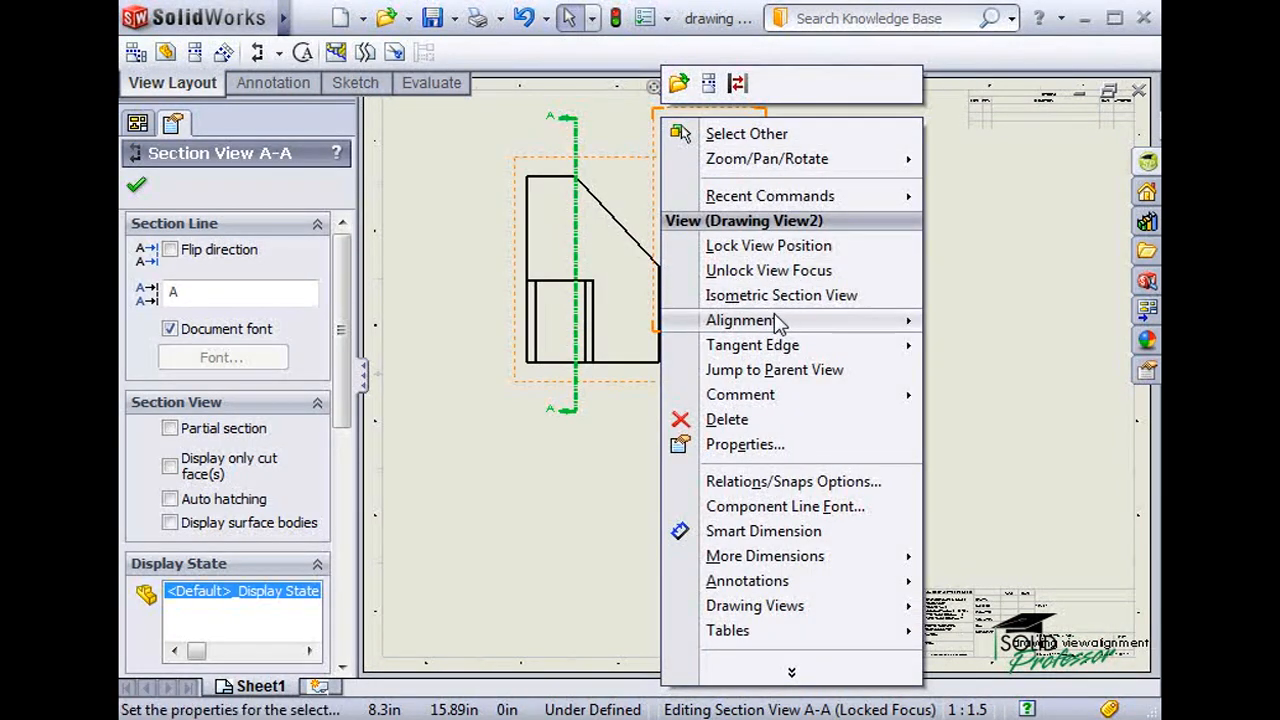
pyautogui.moveTo(771, 322)
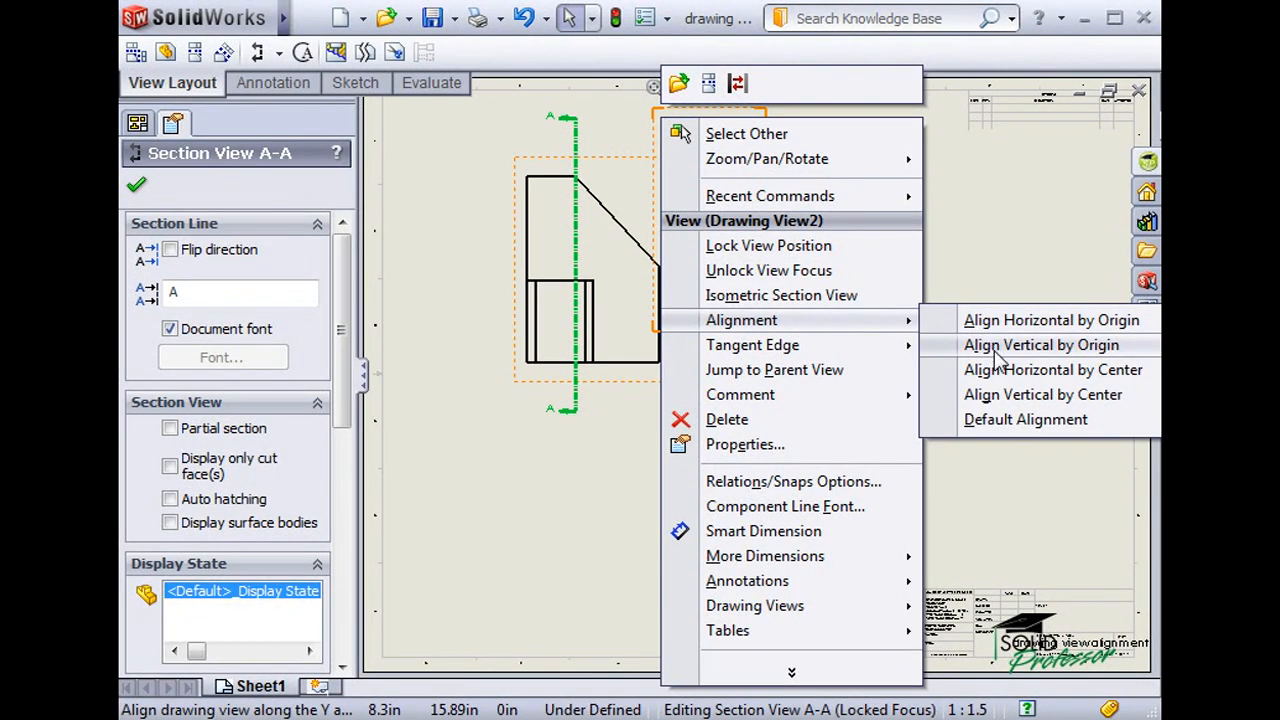
pyautogui.click(1097, 416)
pyautogui.moveTo(791, 206); pyautogui.dragTo(835, 203)
pyautogui.click(888, 280)
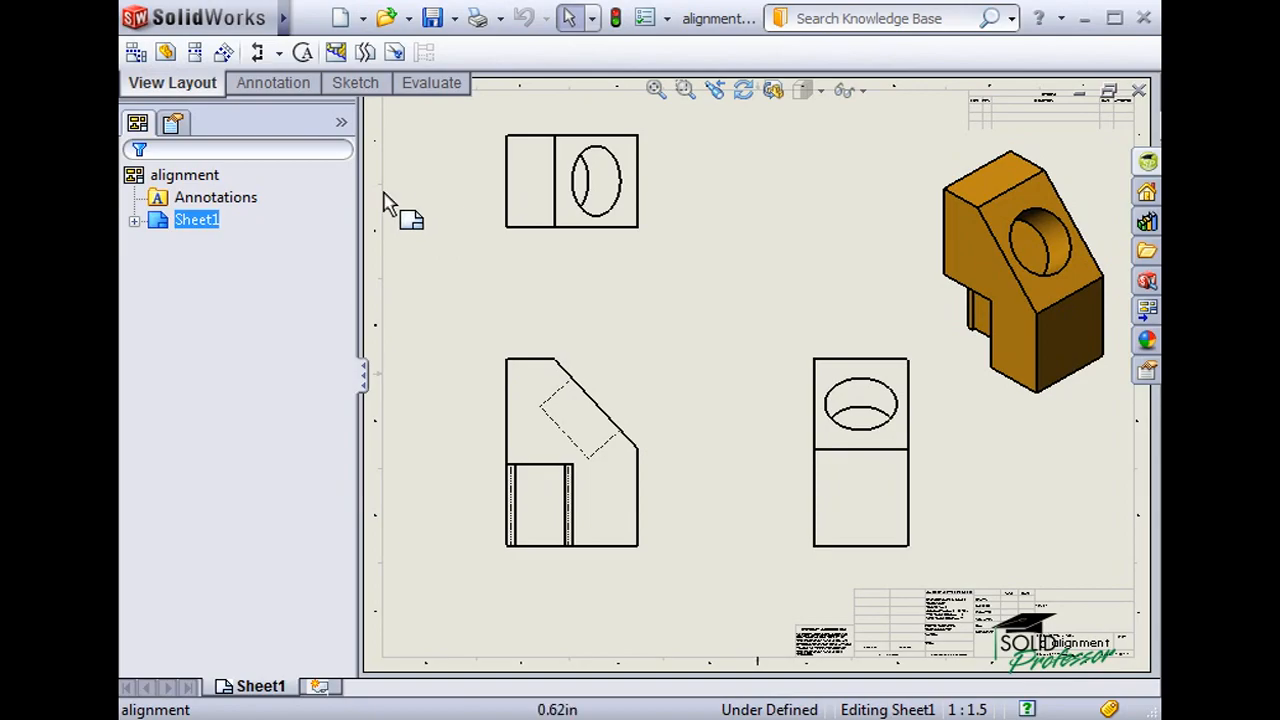
# Check the type of projection in the properties of Sheet1 and leave them without changes.
pyautogui.rightClick(213, 228)
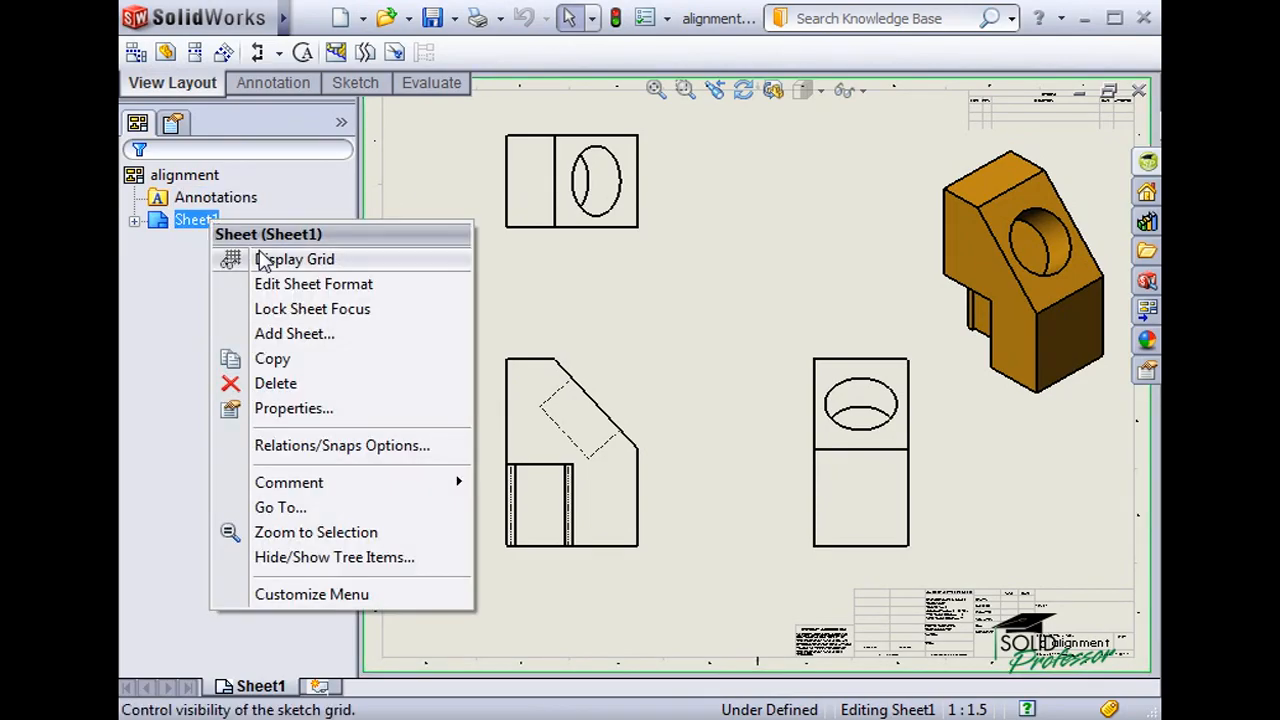
pyautogui.click(300, 410)
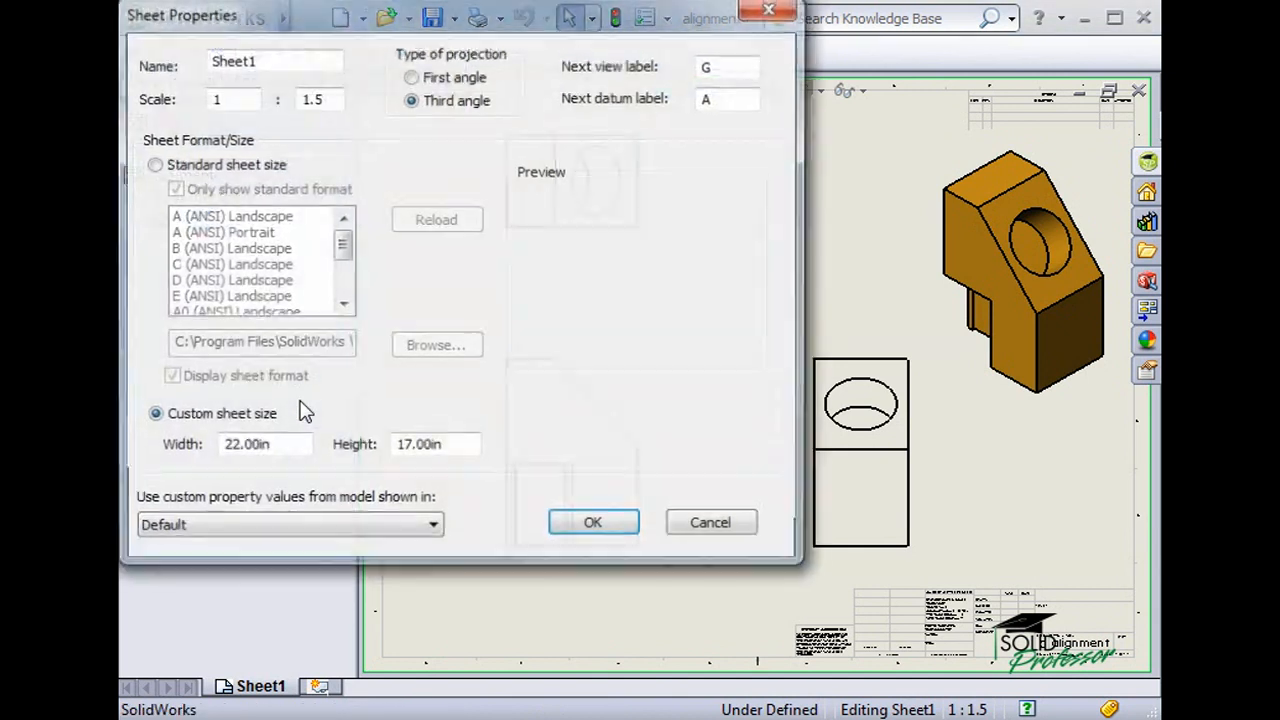
pyautogui.click(703, 528)
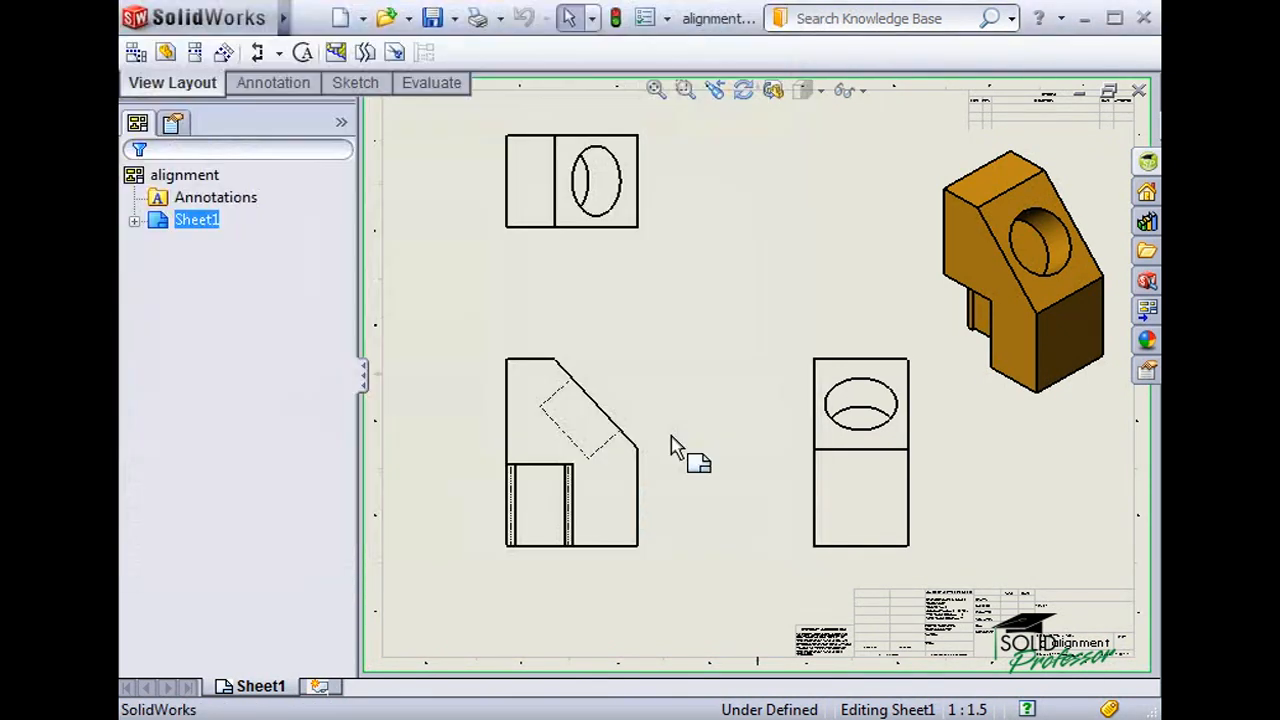
# Set the scale of Sheet1 to 2:1.5 in the sheet properties.
pyautogui.rightClick(698, 240)
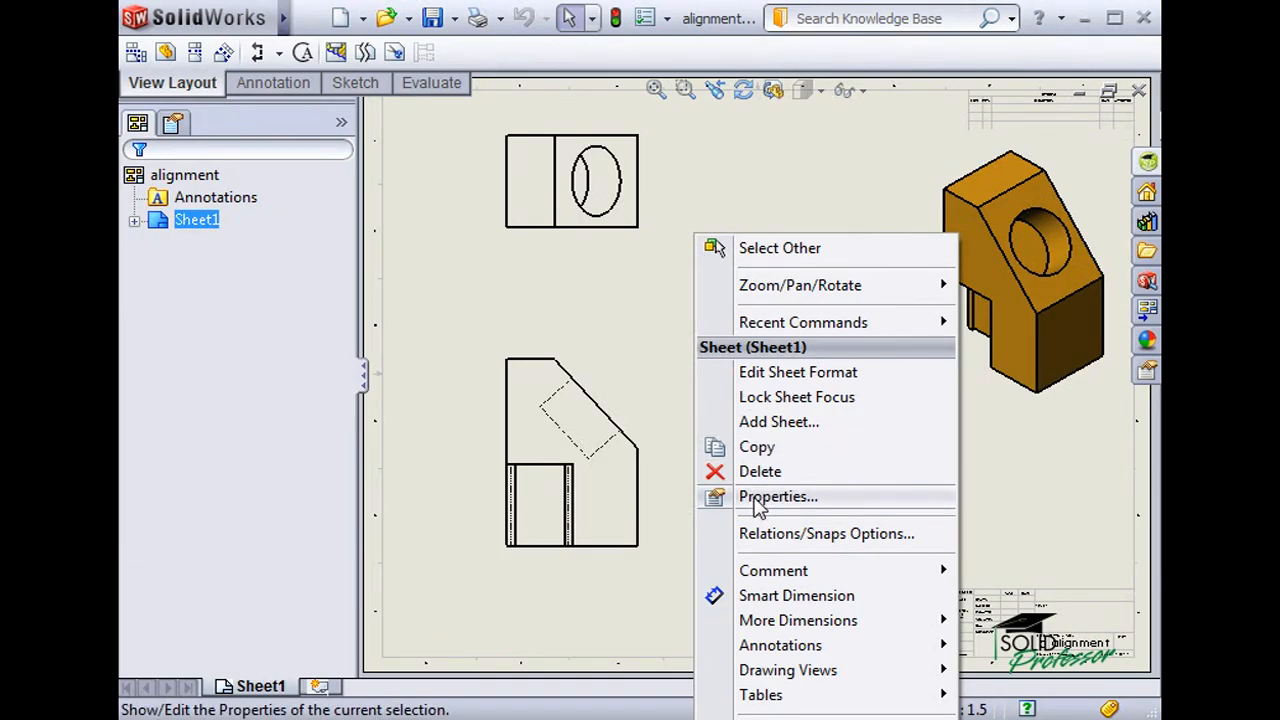
pyautogui.click(777, 497)
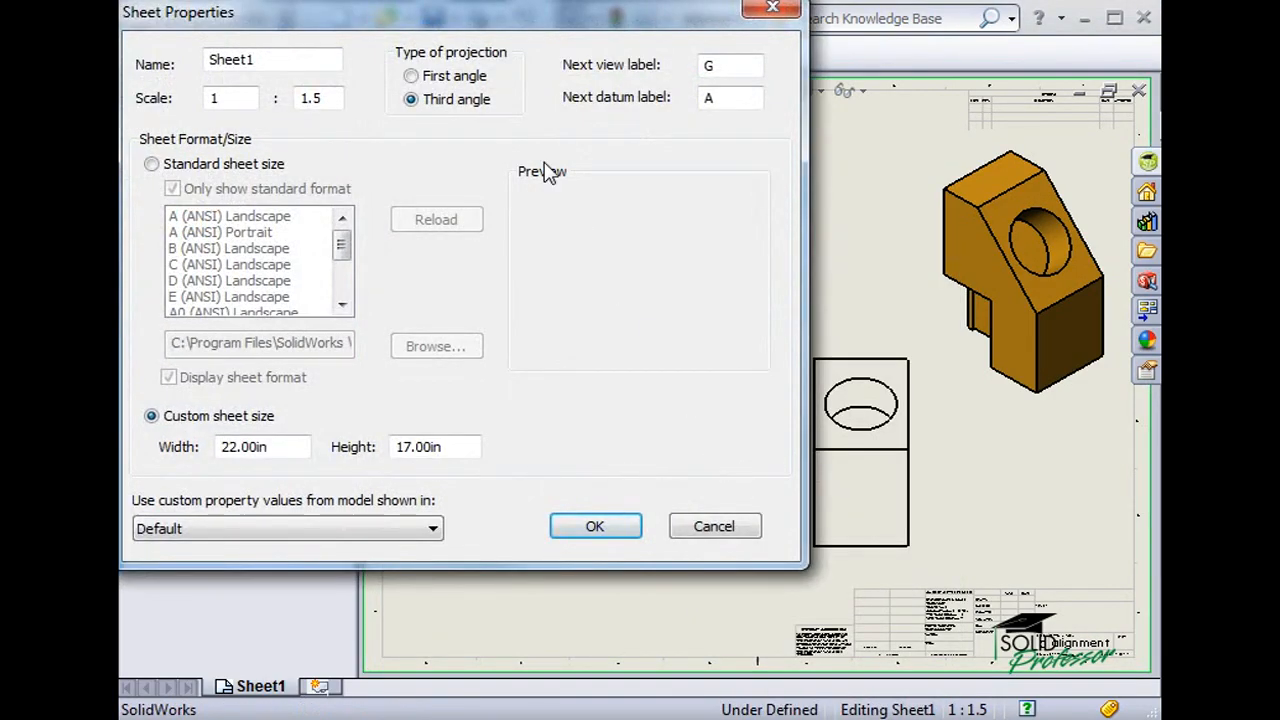
pyautogui.moveTo(500, 23); pyautogui.dragTo(654, 78)
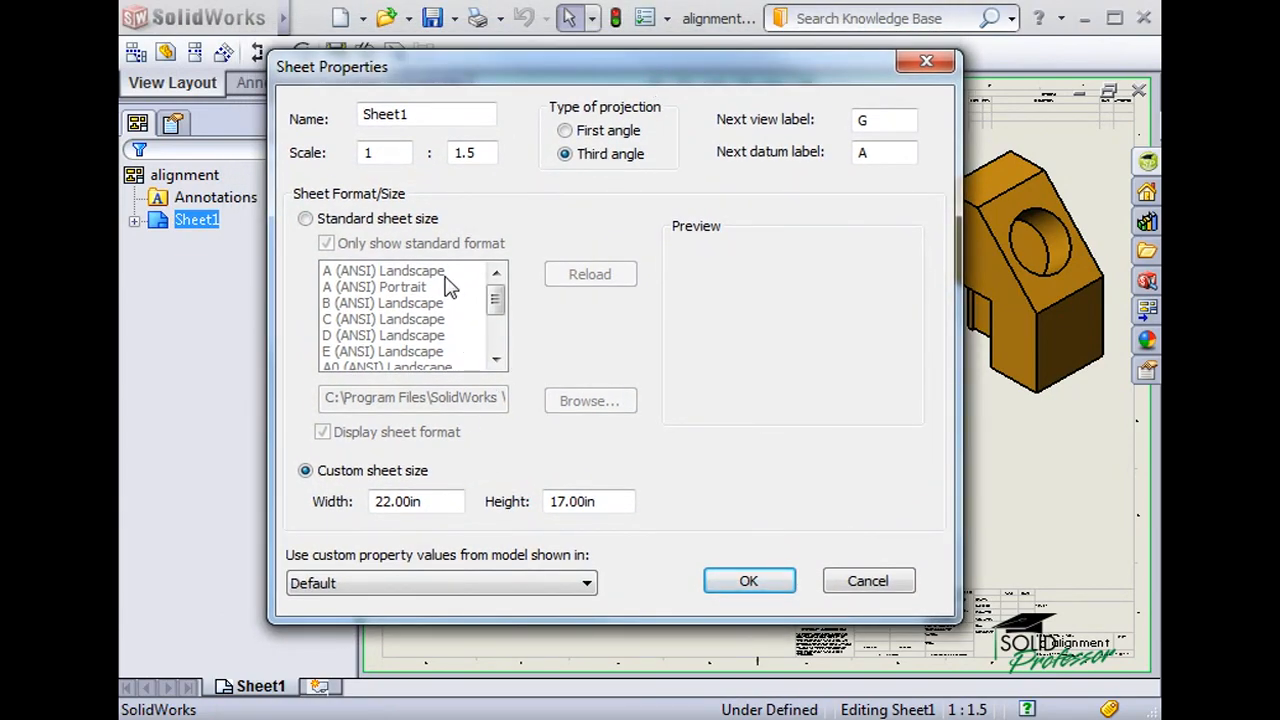
pyautogui.click(378, 155)
pyautogui.press('BackSpace')
pyautogui.write('2')
pyautogui.click(727, 585)
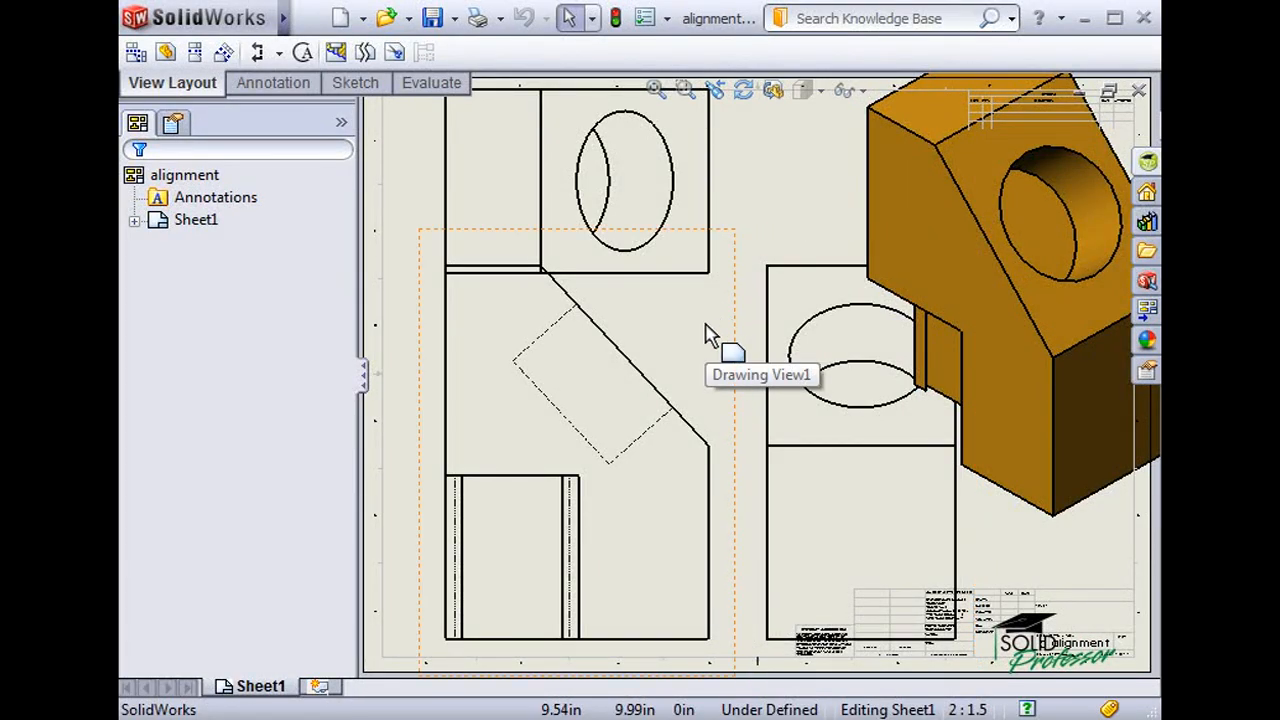
# Give the shaded isometric view a user-defined custom scale of .5:1.5.
pyautogui.click(903, 168)
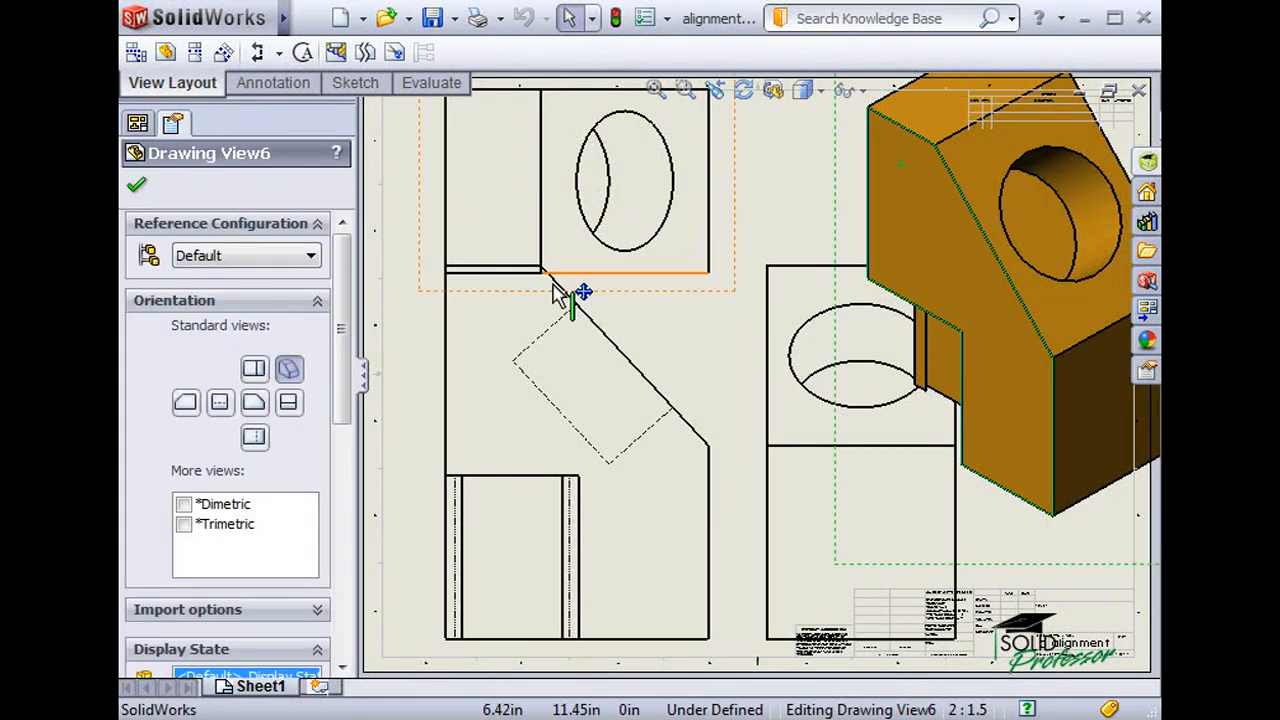
pyautogui.moveTo(345, 382); pyautogui.dragTo(341, 610)
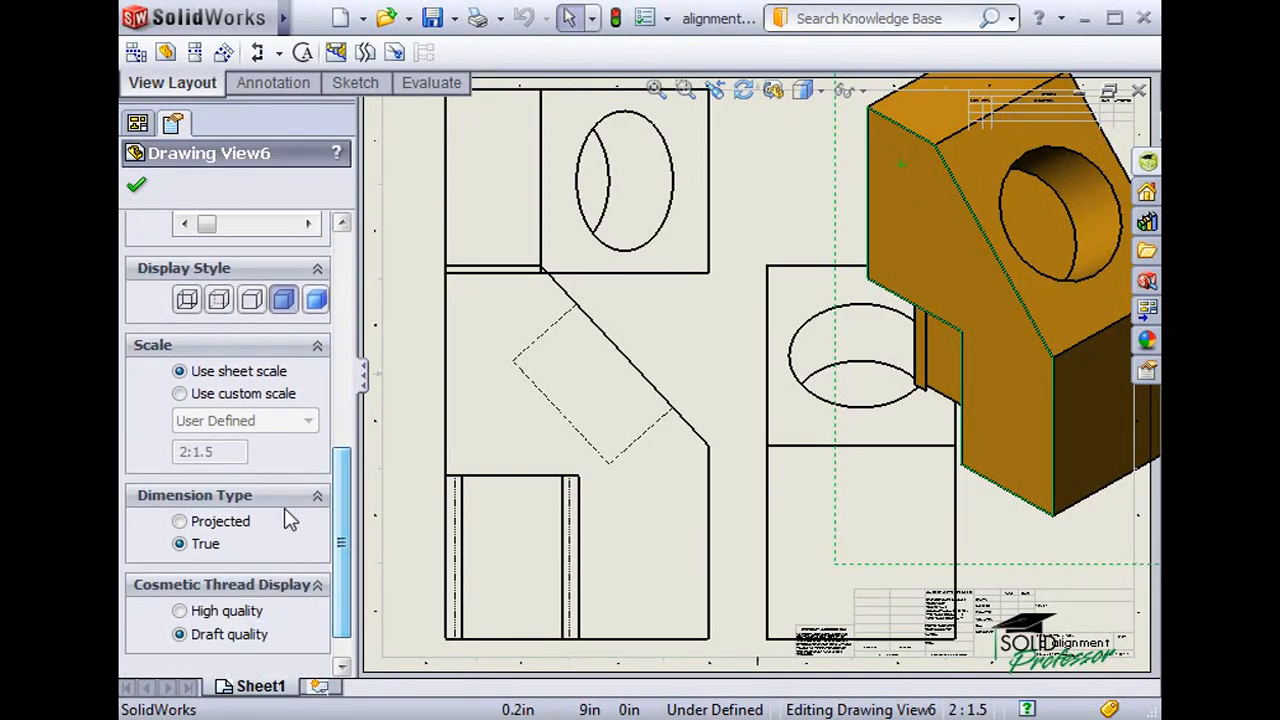
pyautogui.click(180, 395)
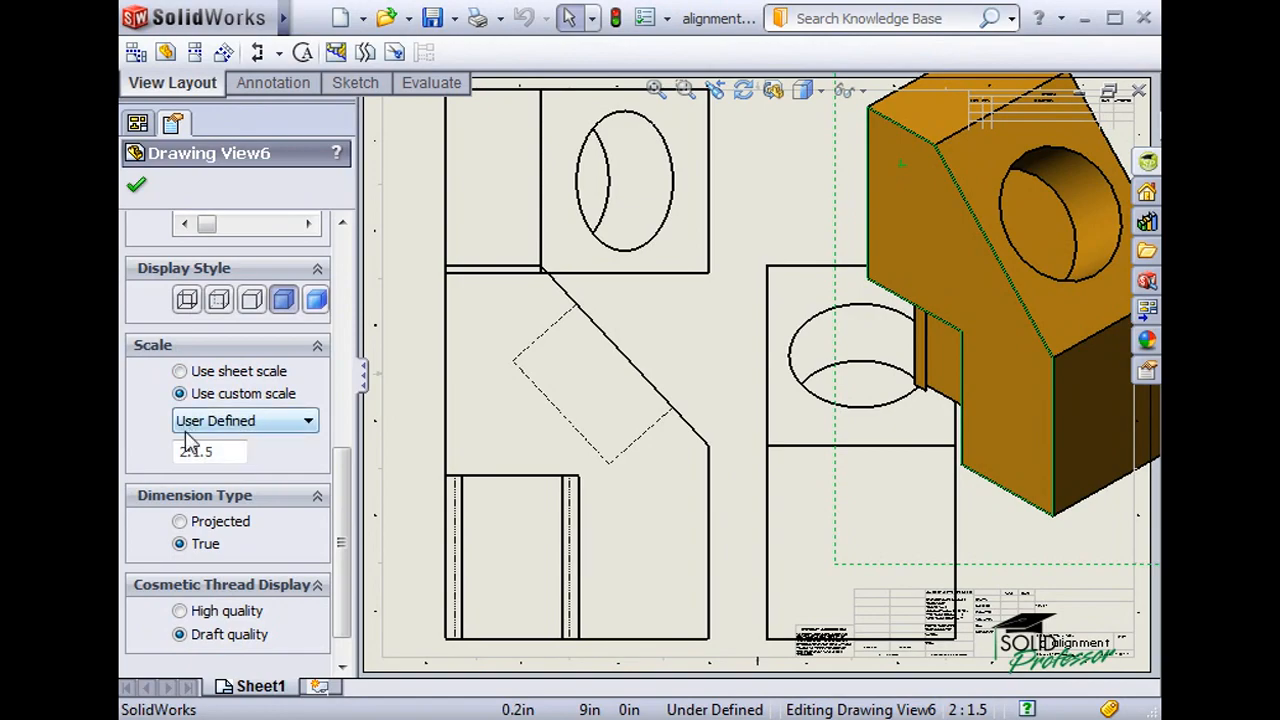
pyautogui.click(189, 453)
pyautogui.press('BackSpace')
pyautogui.press('BackSpace')
pyautogui.write('.5')
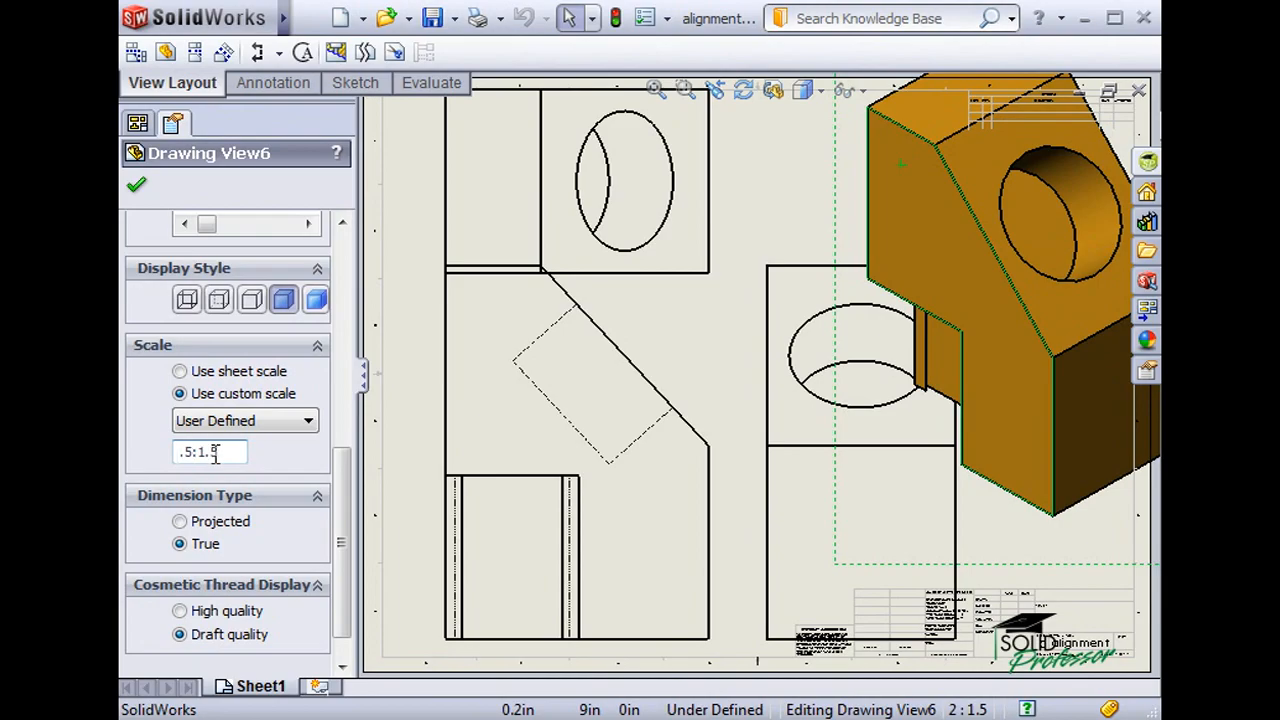
pyautogui.click(136, 186)
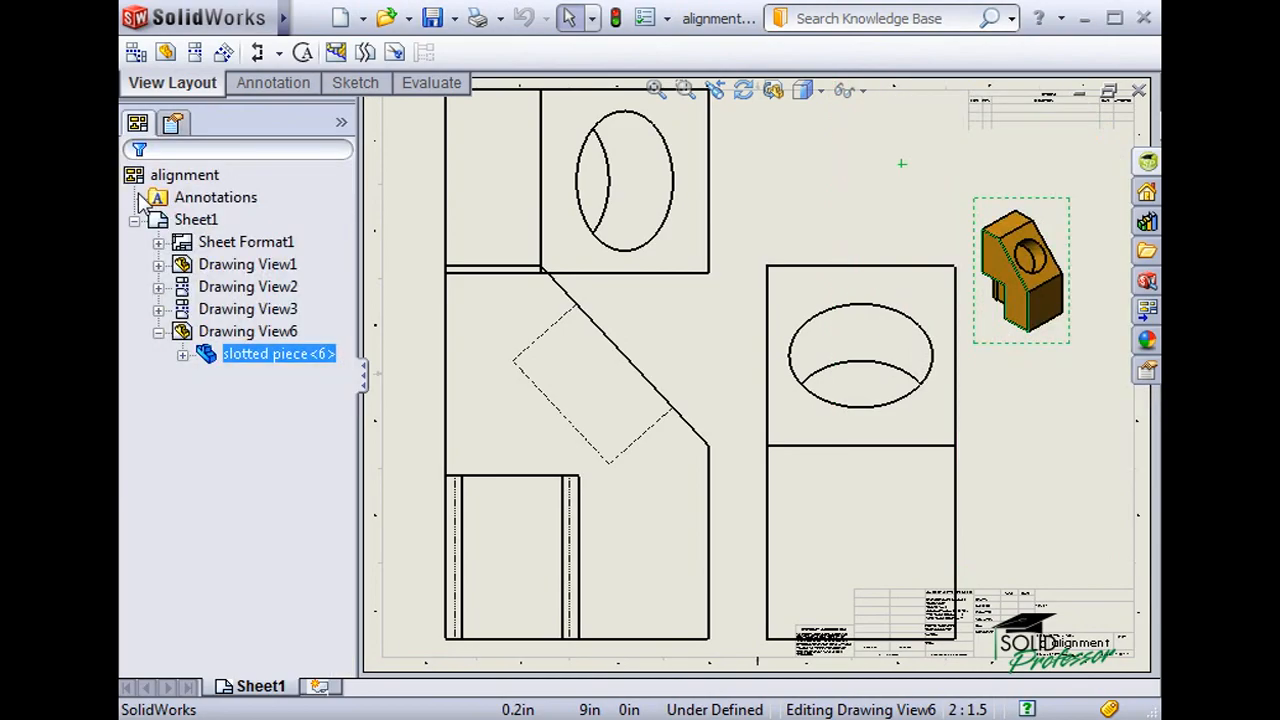
# Change the scale of Sheet1 to 1:1.5 in the sheet properties.
pyautogui.click(777, 206)
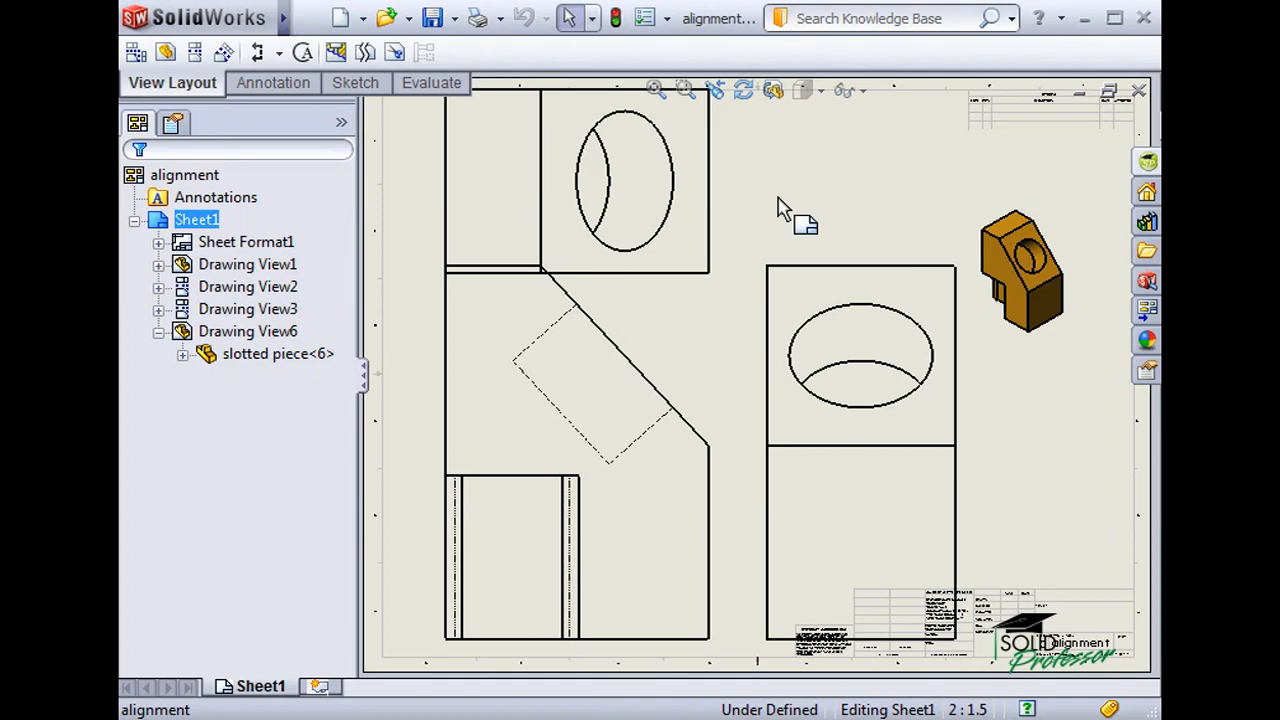
pyautogui.rightClick(767, 133)
pyautogui.click(846, 394)
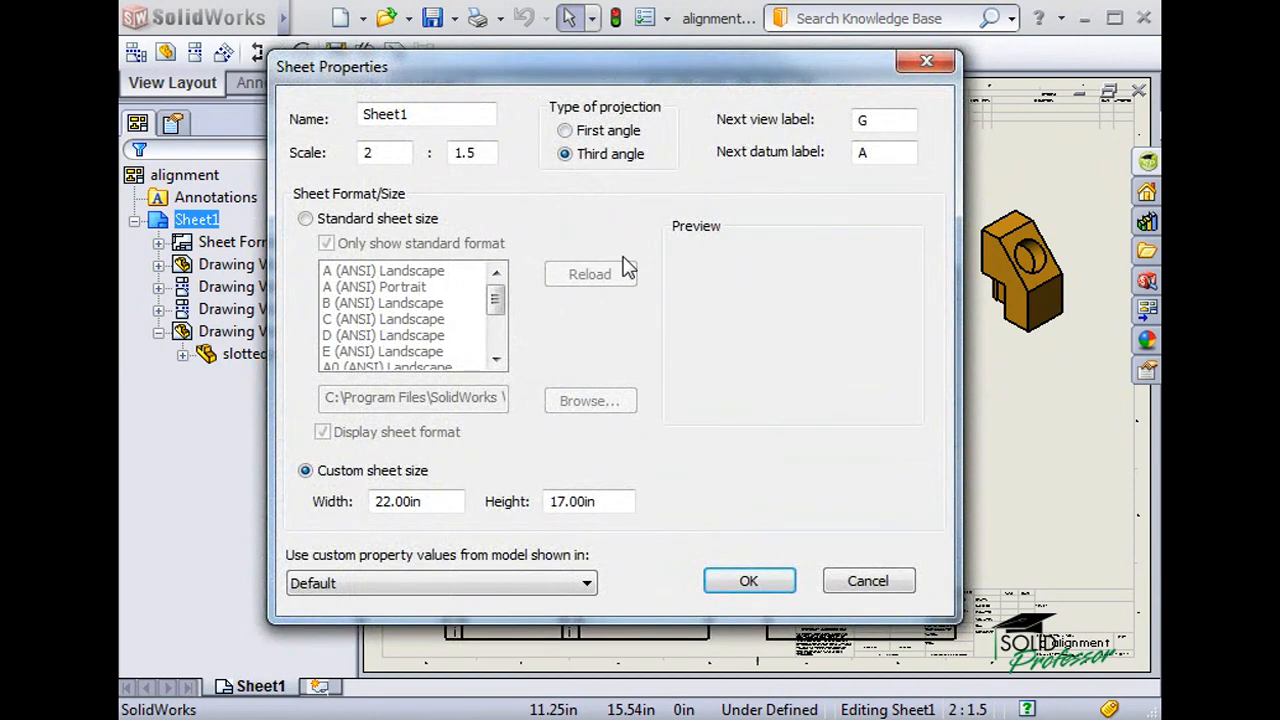
pyautogui.click(388, 153)
pyautogui.press('BackSpace')
pyautogui.write('1')
pyautogui.click(752, 580)
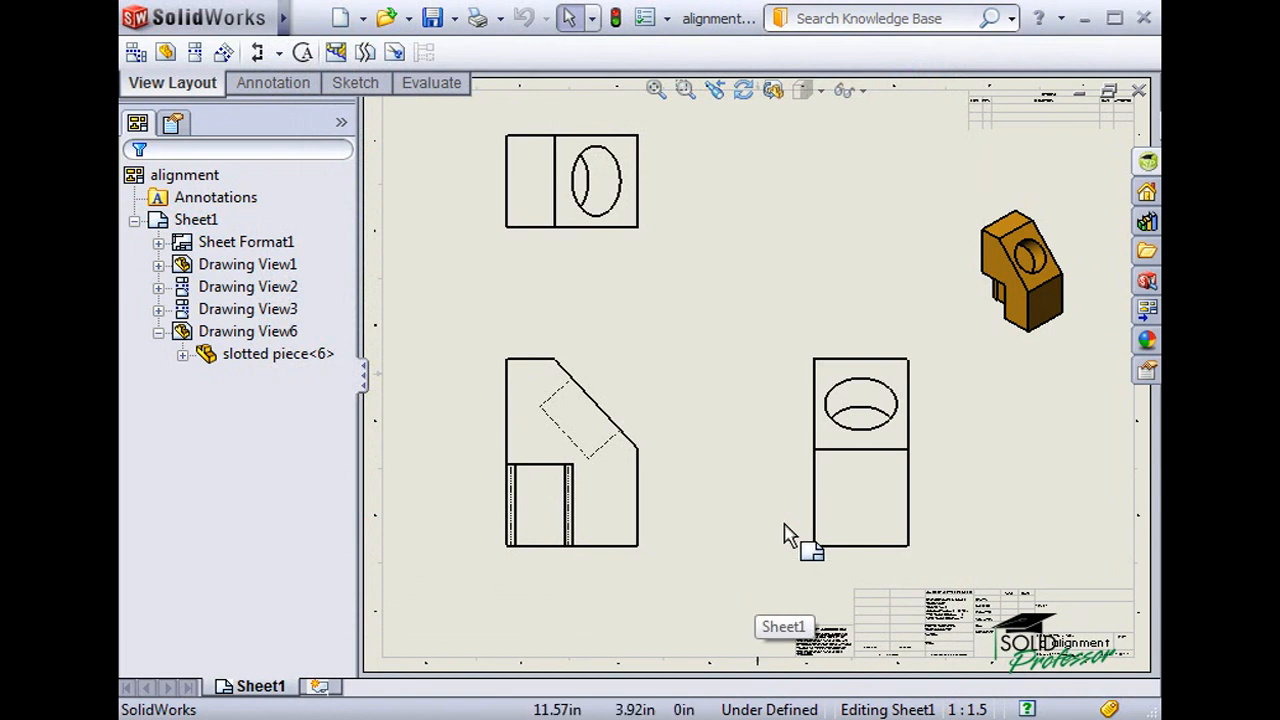
# Make the shaded isometric view use the sheet scale instead of its custom scale.
pyautogui.click(1024, 277)
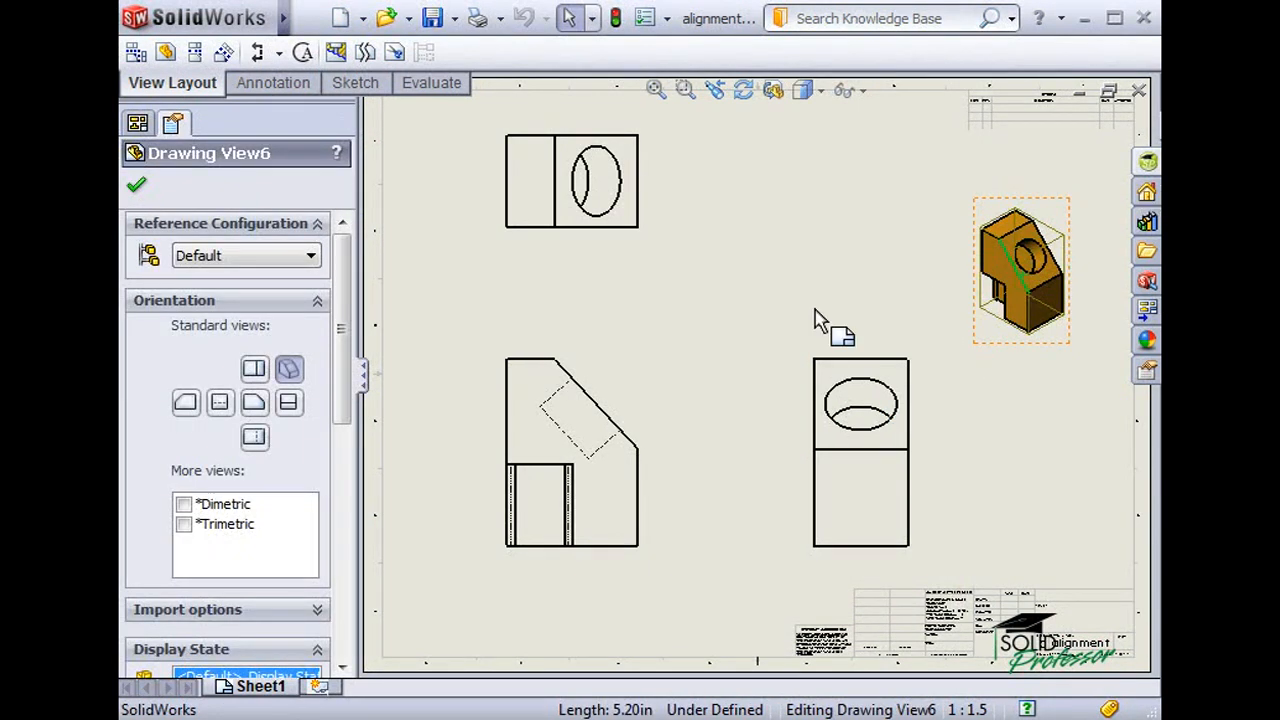
pyautogui.scroll(-10, 333, 543)
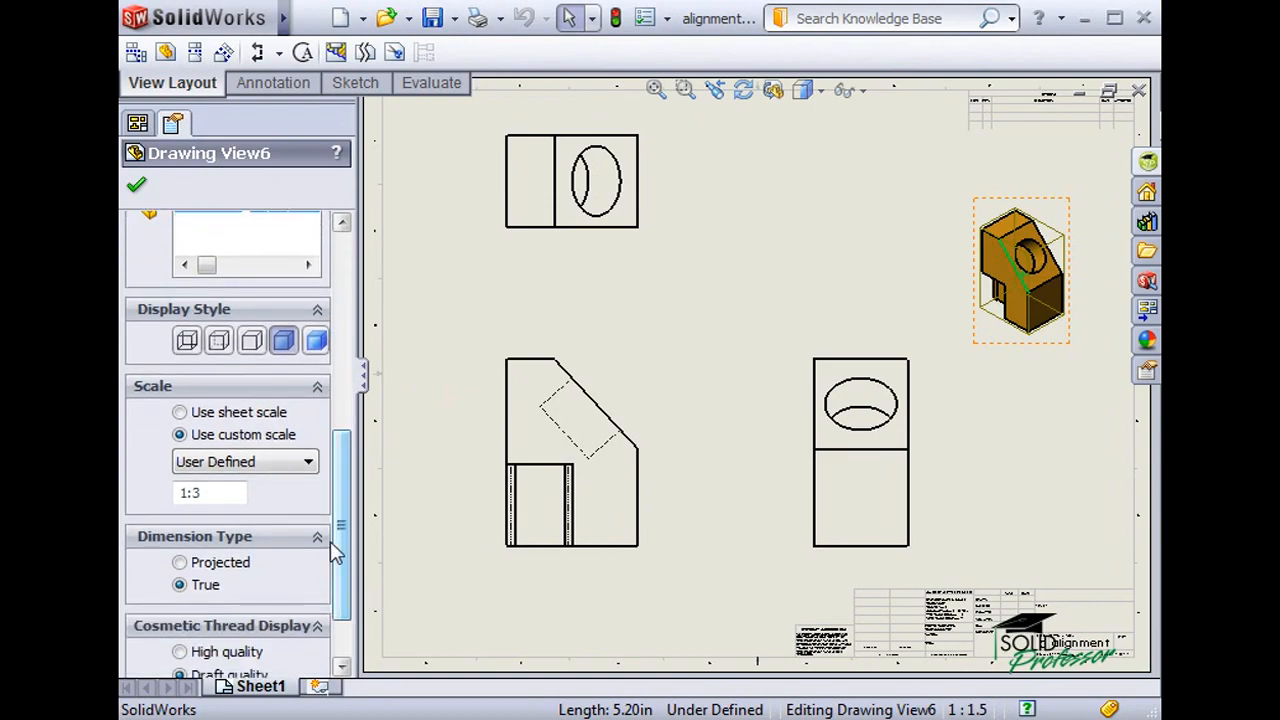
pyautogui.click(230, 413)
pyautogui.click(137, 185)
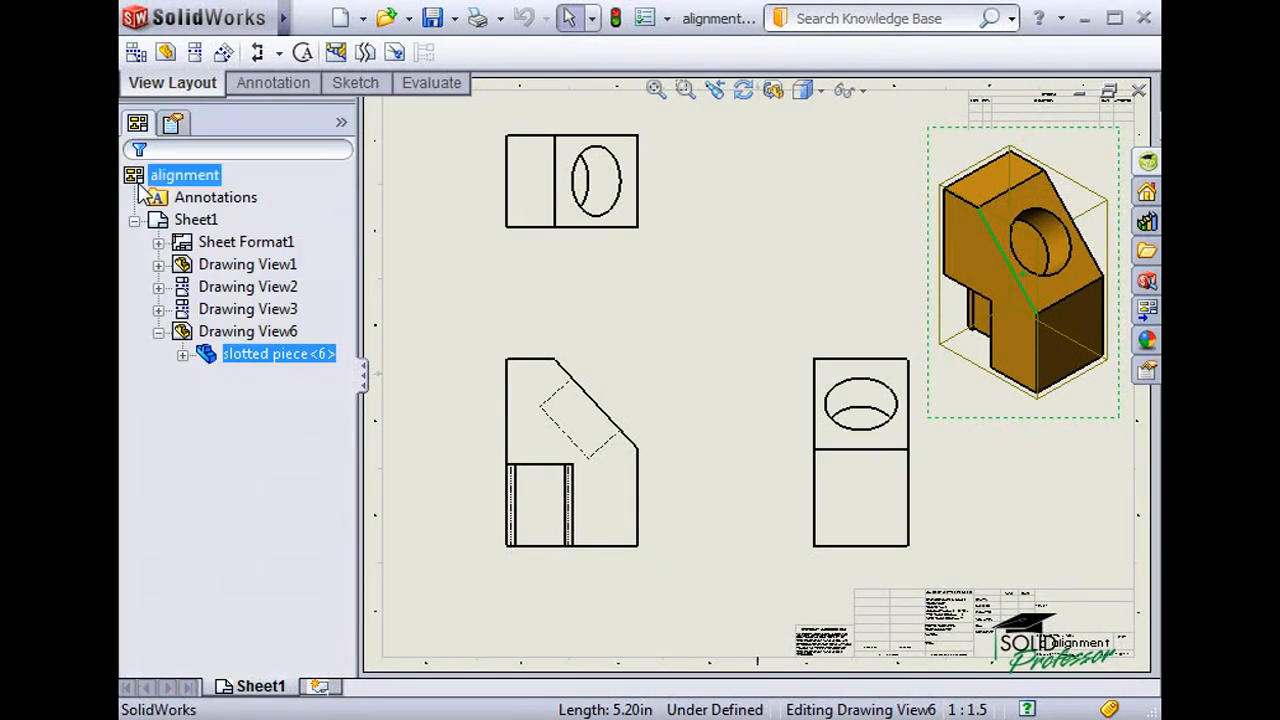
pyautogui.click(420, 205)
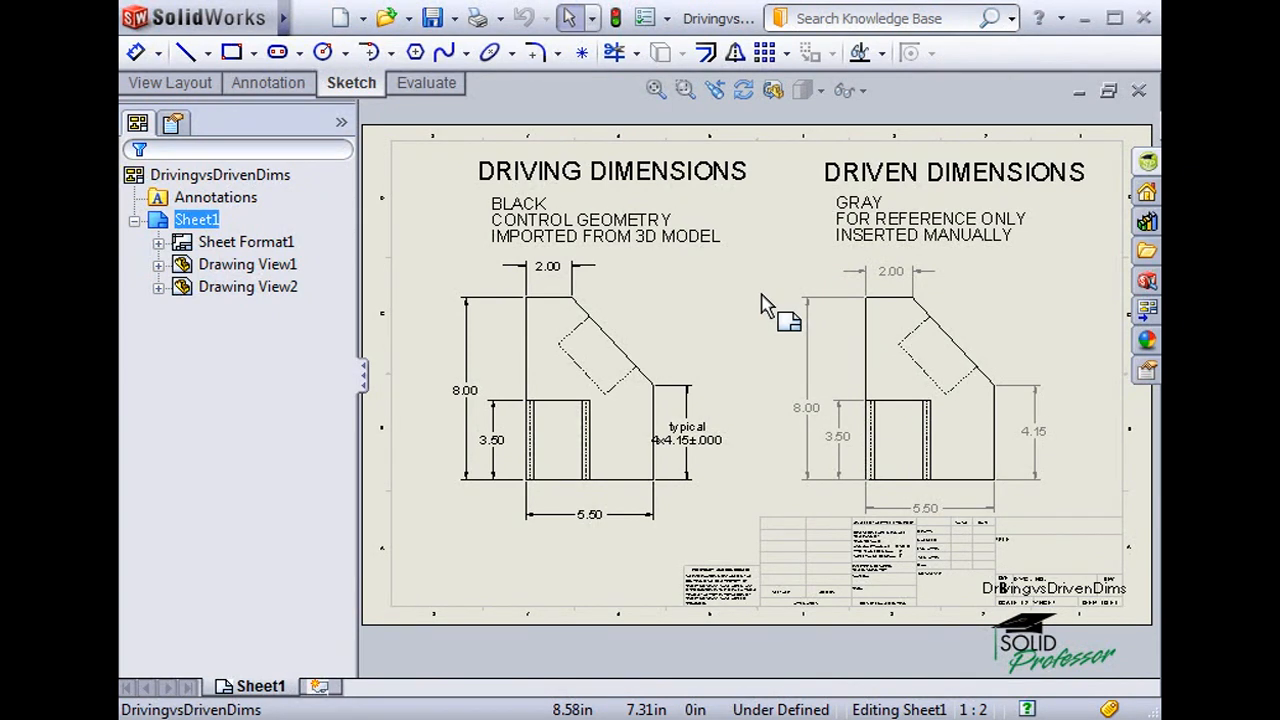
# Set the driving dimension of the short top edge in the driving dimensions view to 1 in and rebuild the model.
pyautogui.click(685, 90)
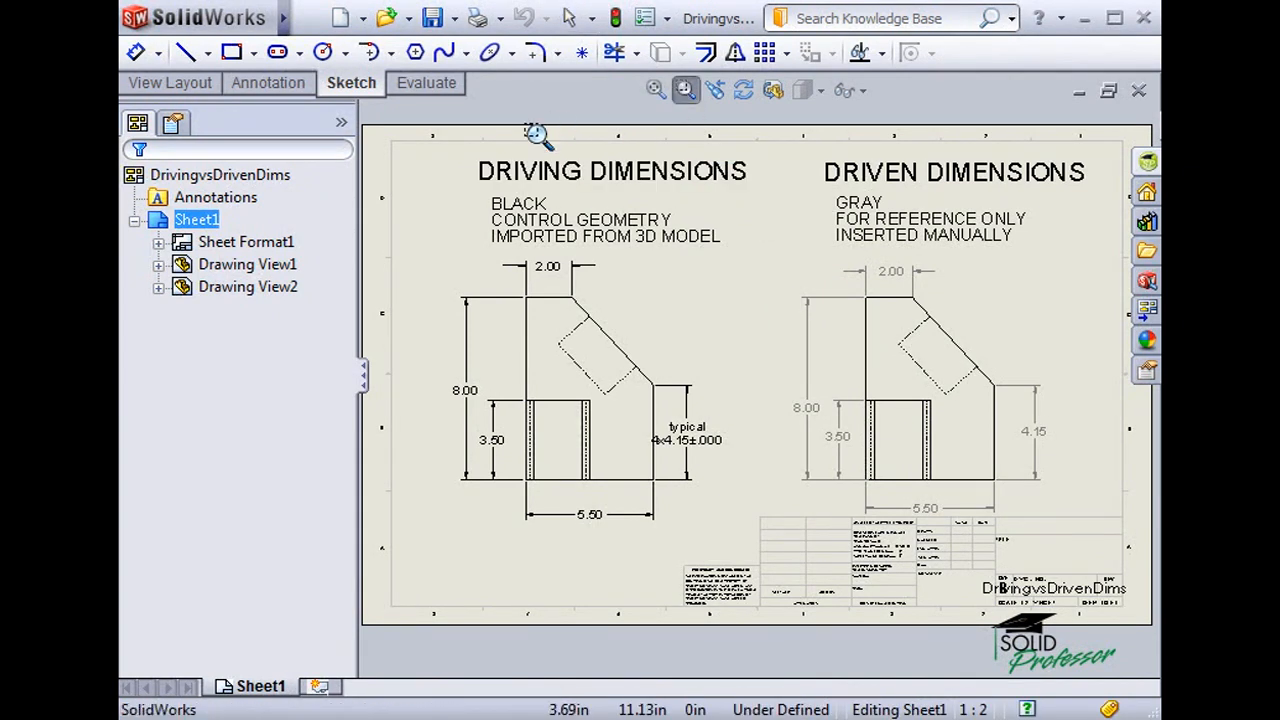
pyautogui.moveTo(391, 142)
pyautogui.mouseDown()
pyautogui.moveTo(598, 355)
pyautogui.moveTo(783, 612)
pyautogui.mouseUp()
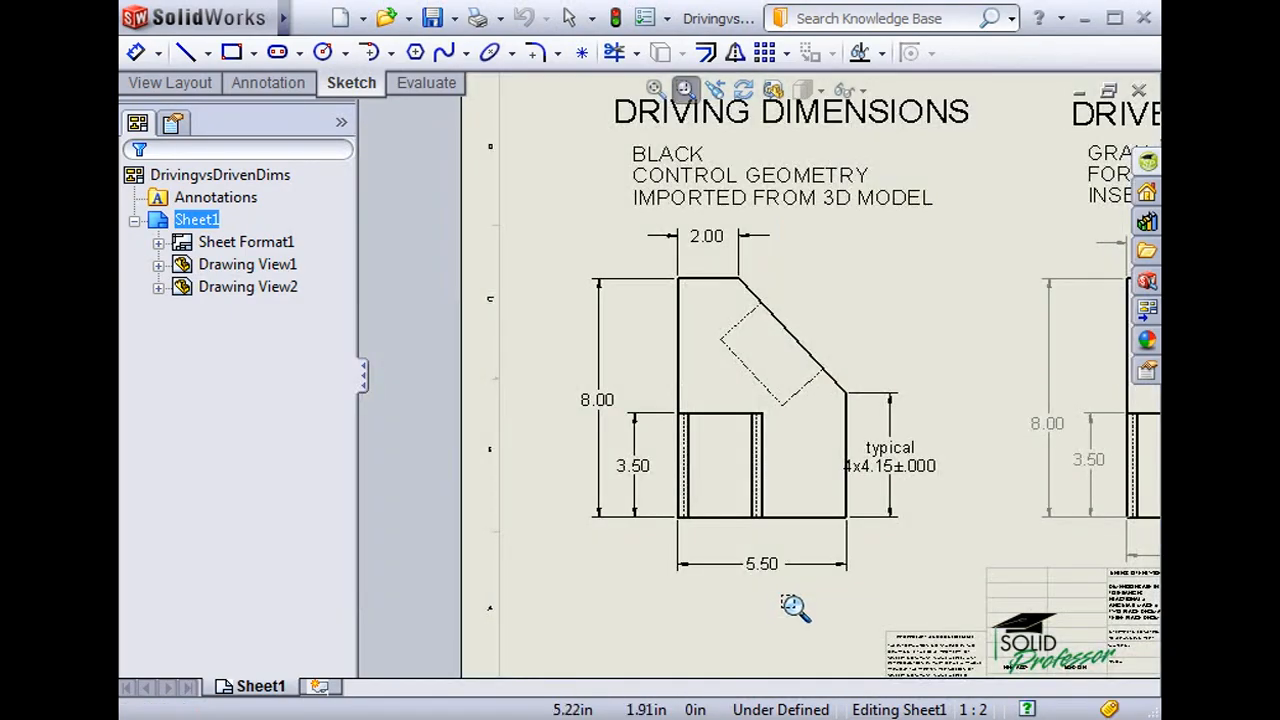
pyautogui.press('Escape')
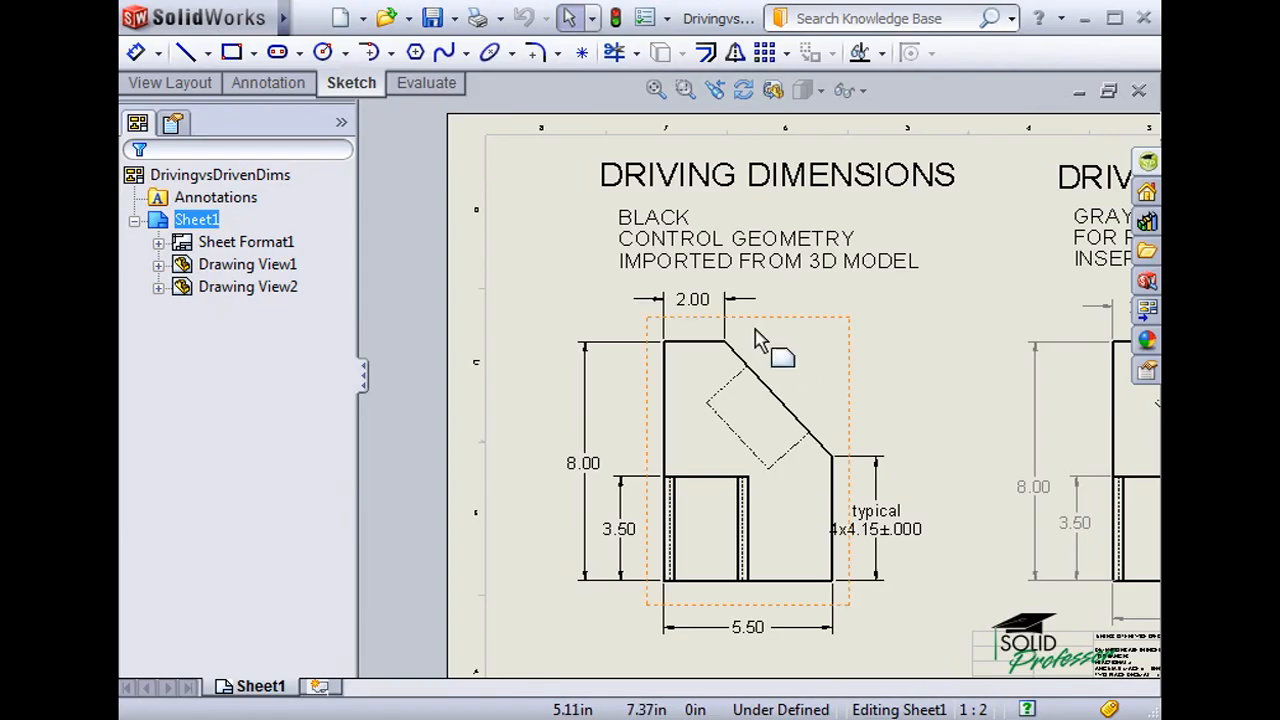
pyautogui.click(729, 322)
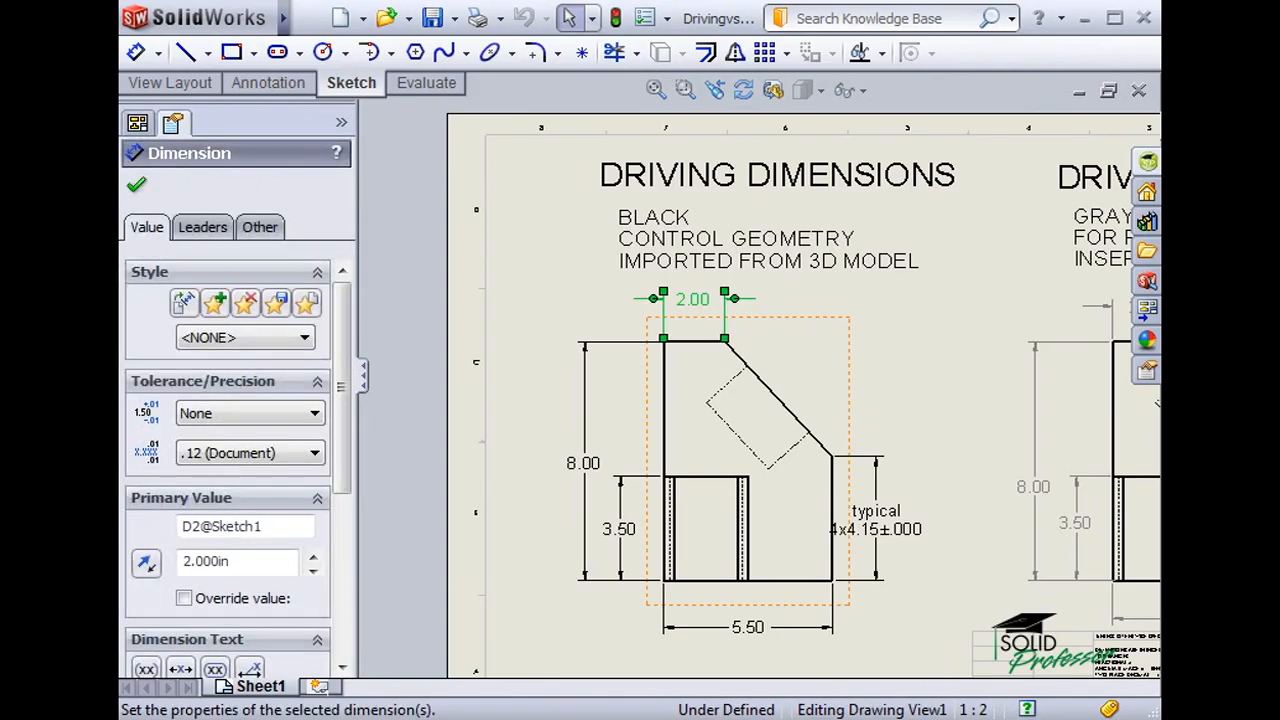
pyautogui.doubleClick(697, 310)
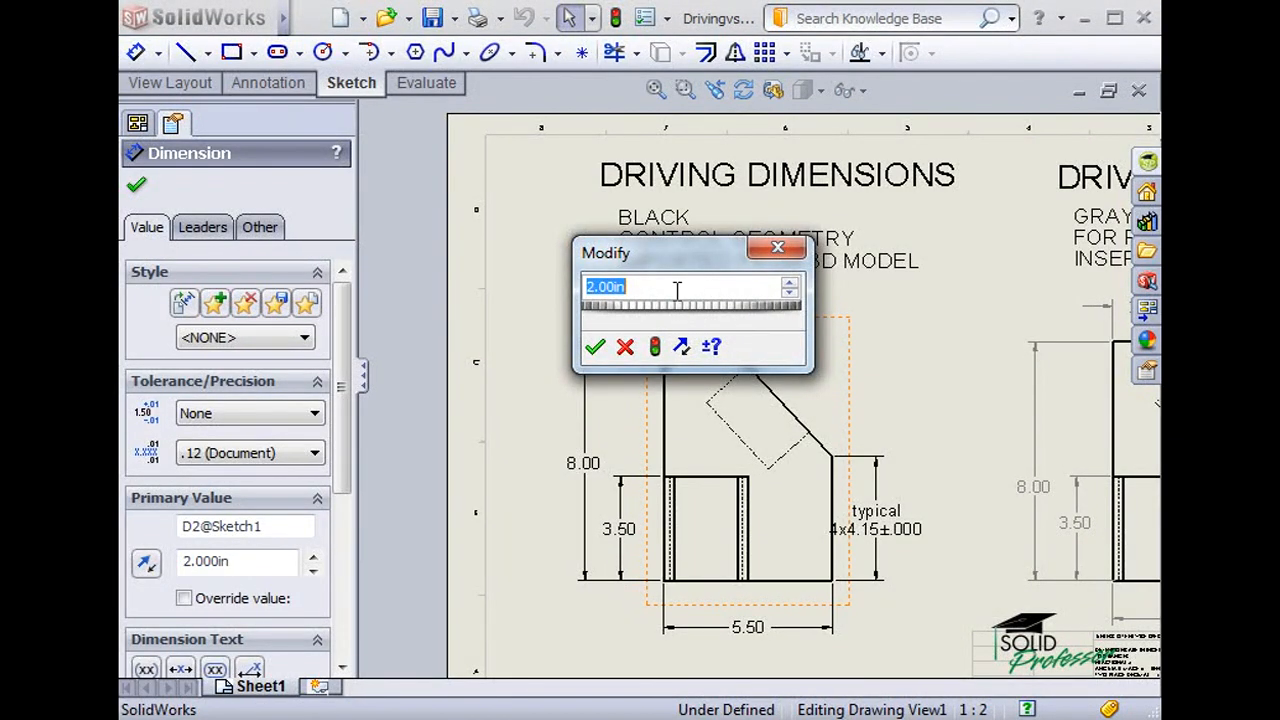
pyautogui.write('1')
pyautogui.click(655, 346)
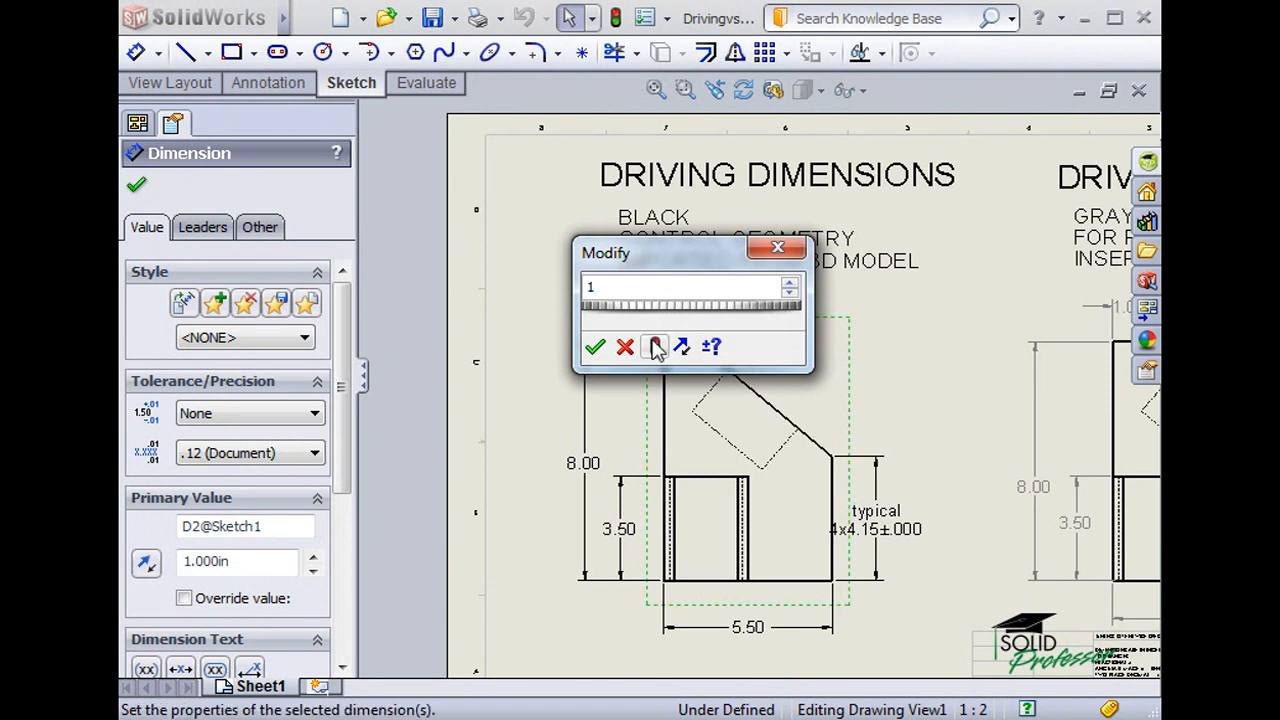
pyautogui.click(596, 346)
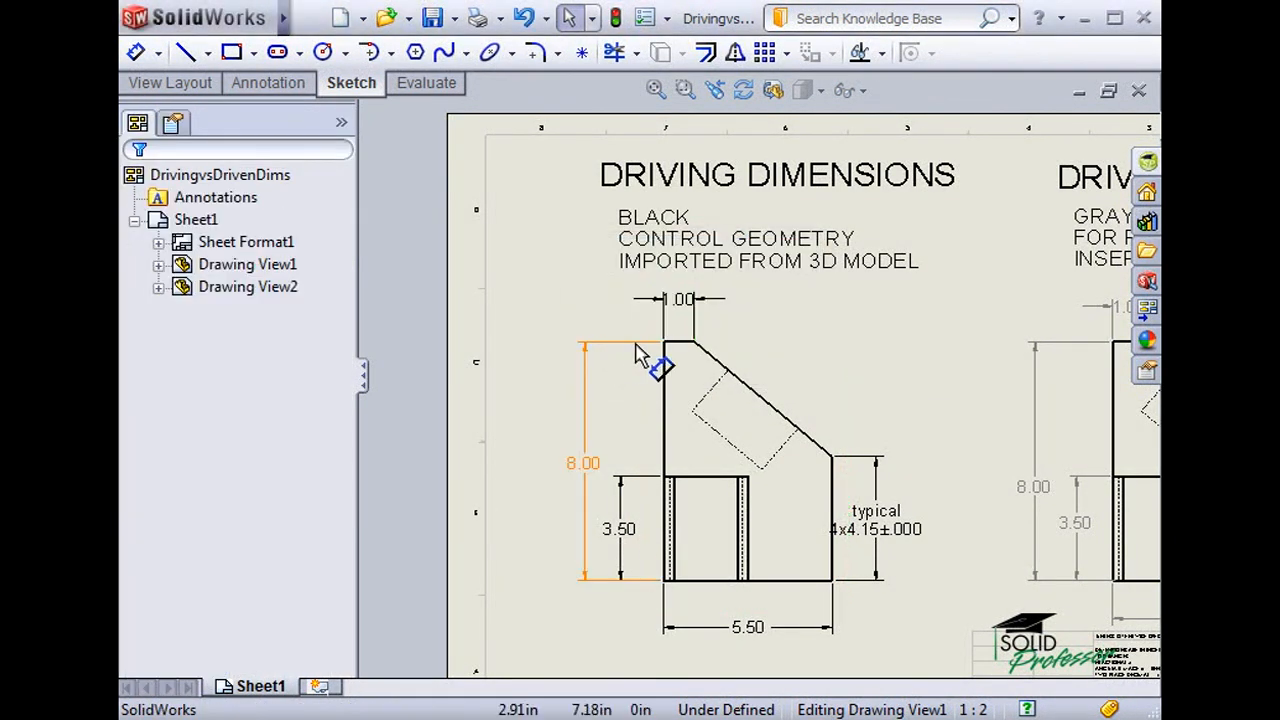
# Set the driving dimension of the short top edge to 2 in, rebuild the model and clear the selection.
pyautogui.doubleClick(678, 299)
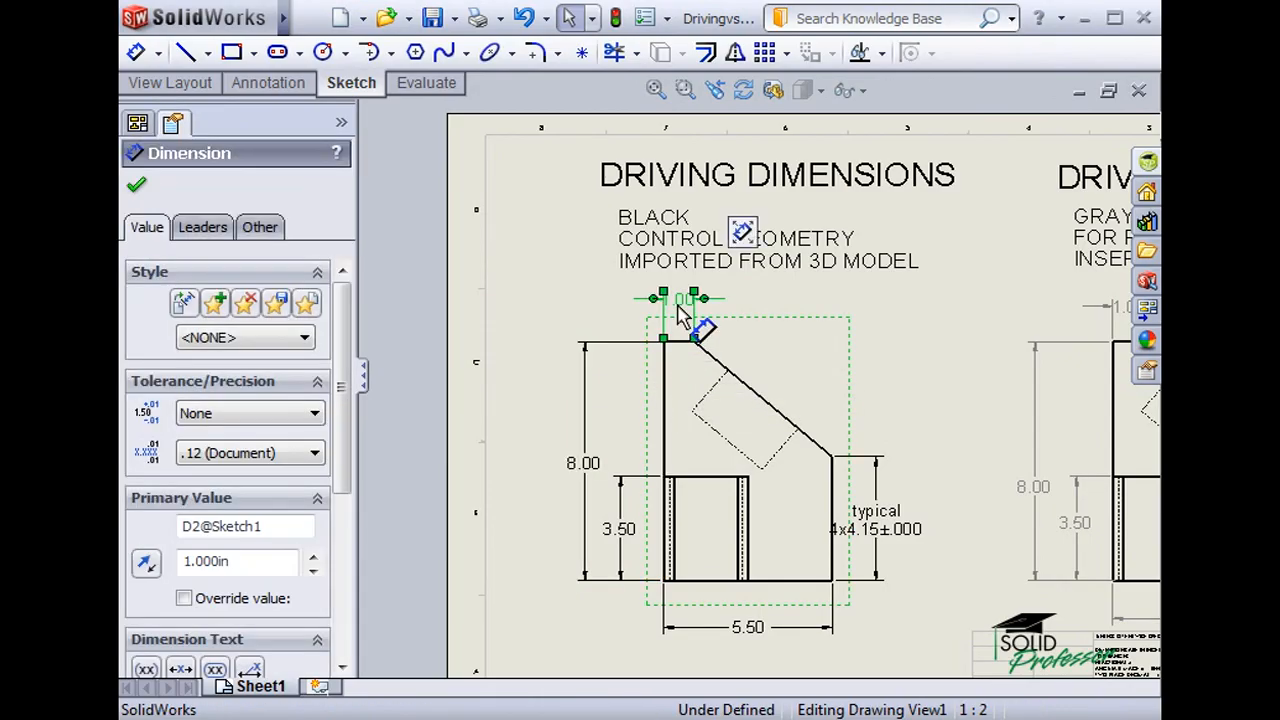
pyautogui.write('2')
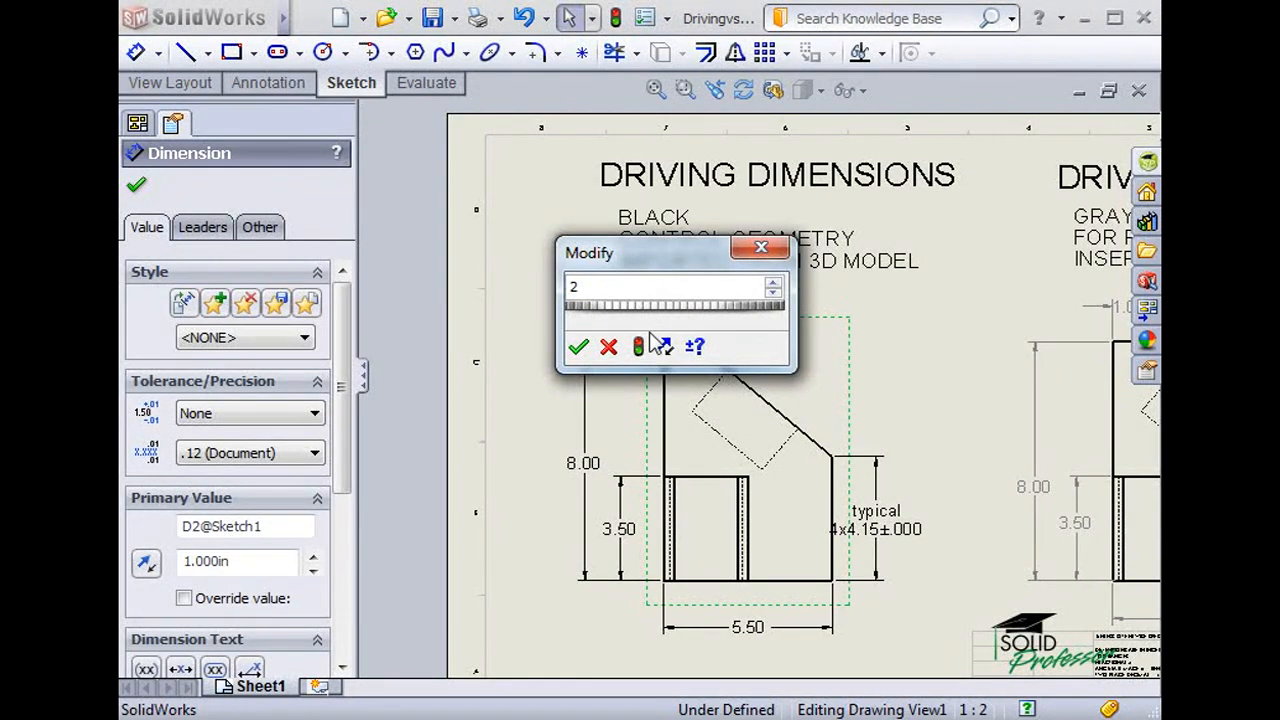
pyautogui.click(638, 346)
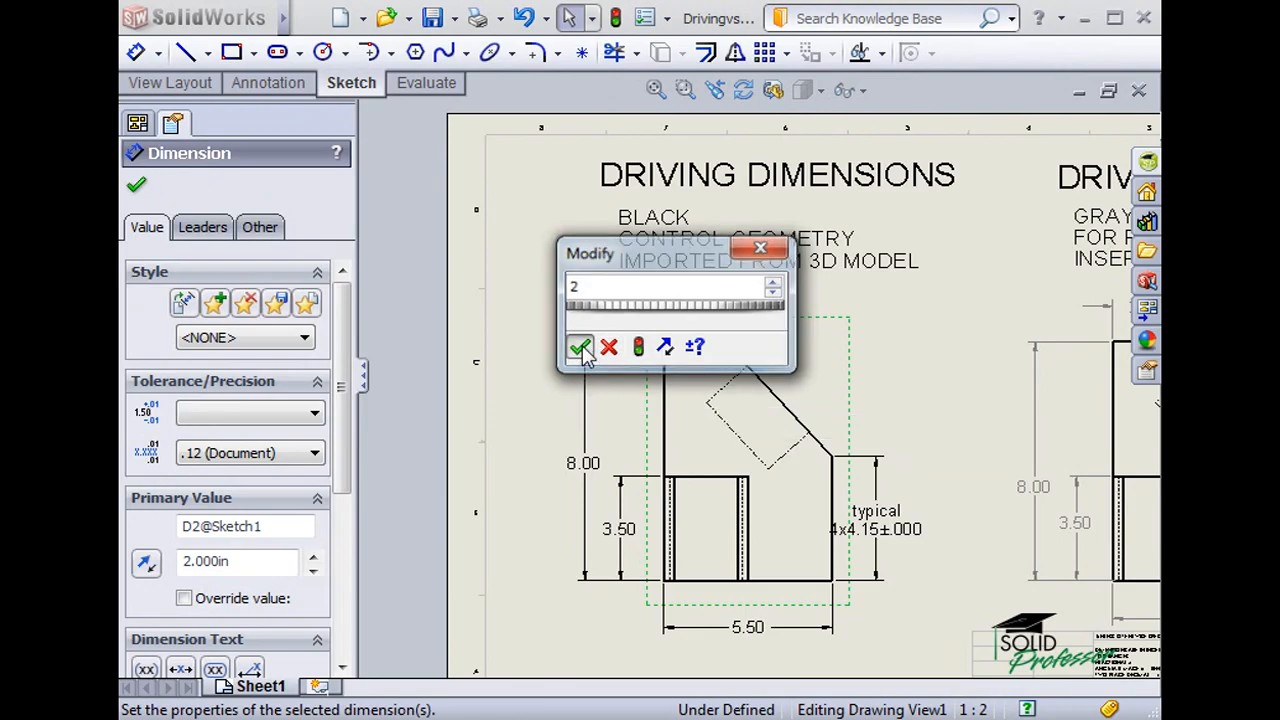
pyautogui.click(578, 346)
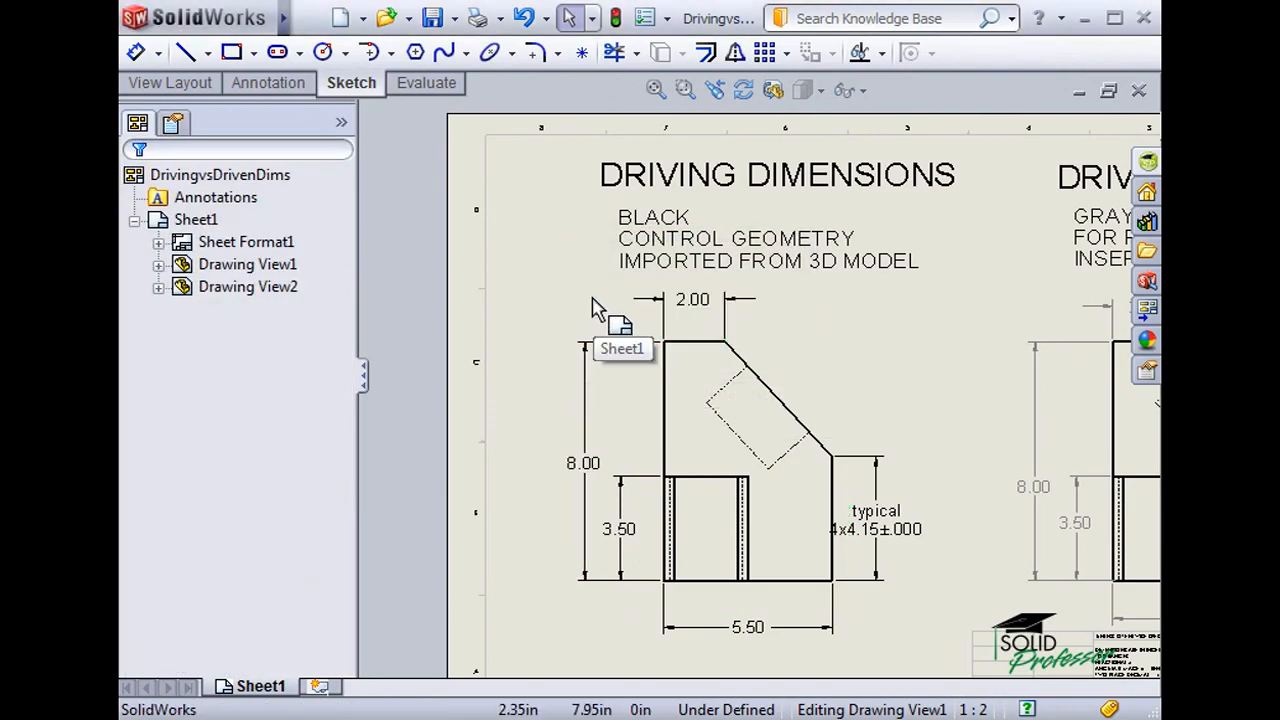
pyautogui.click(592, 308)
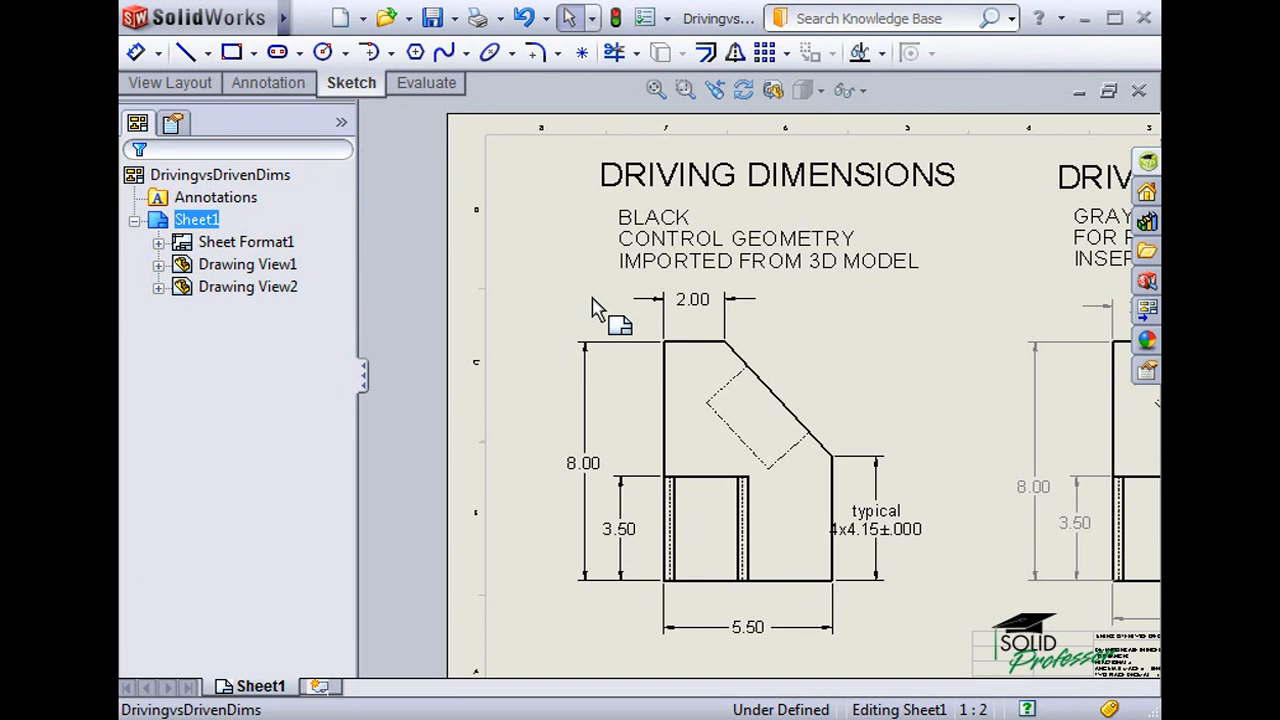
# Examine the properties of the gray driven dimension on the short top edge of the driven dimensions view.
pyautogui.moveTo(1030, 282)
pyautogui.mouseDown(button='middle')
pyautogui.moveTo(735, 285)
pyautogui.moveTo(648, 300)
pyautogui.mouseUp(button='middle')
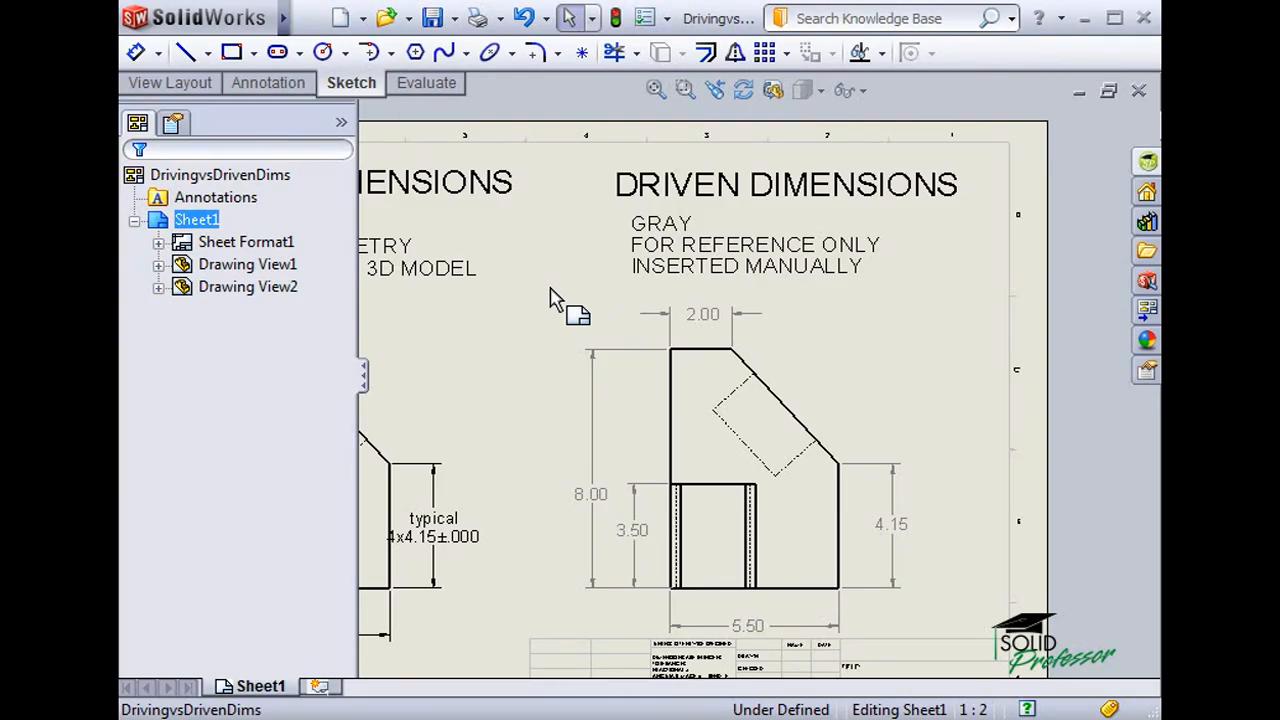
pyautogui.click(695, 318)
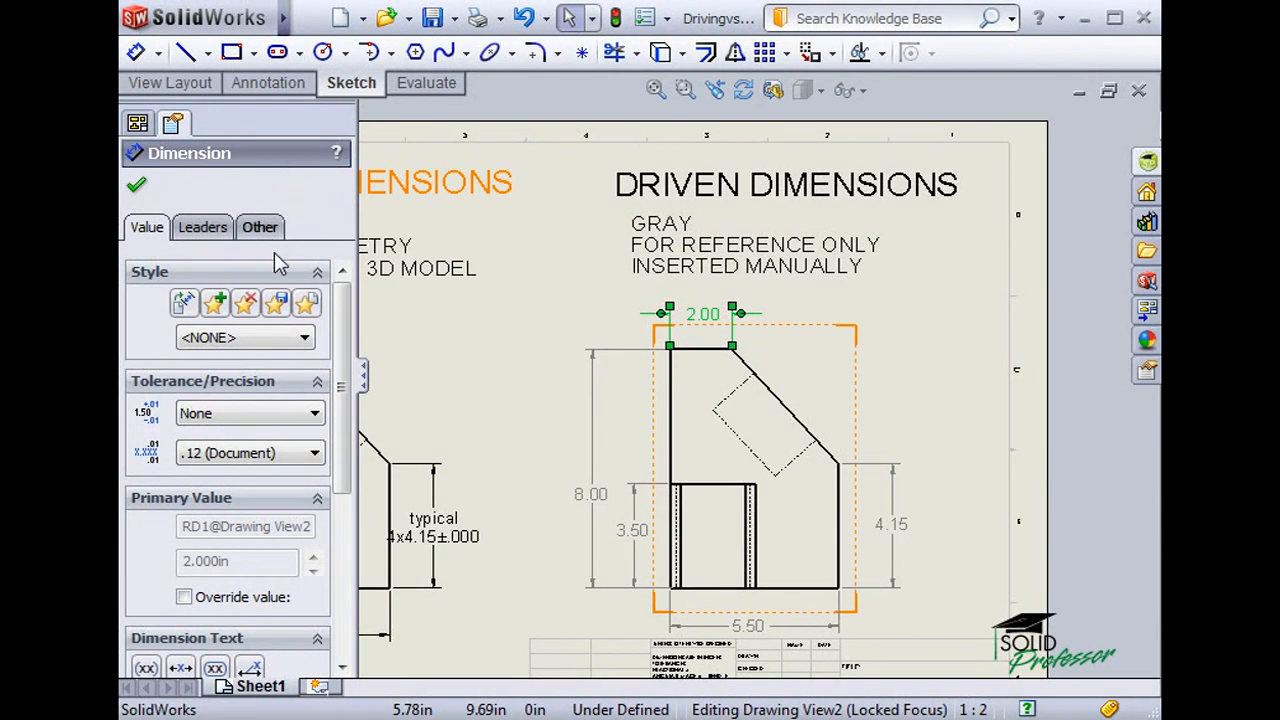
# Display the sketch dimensions of Cut-Extrude2 in the slotted piece part and inspect the slot's height dimension without changing it.
pyautogui.click(562, 303)
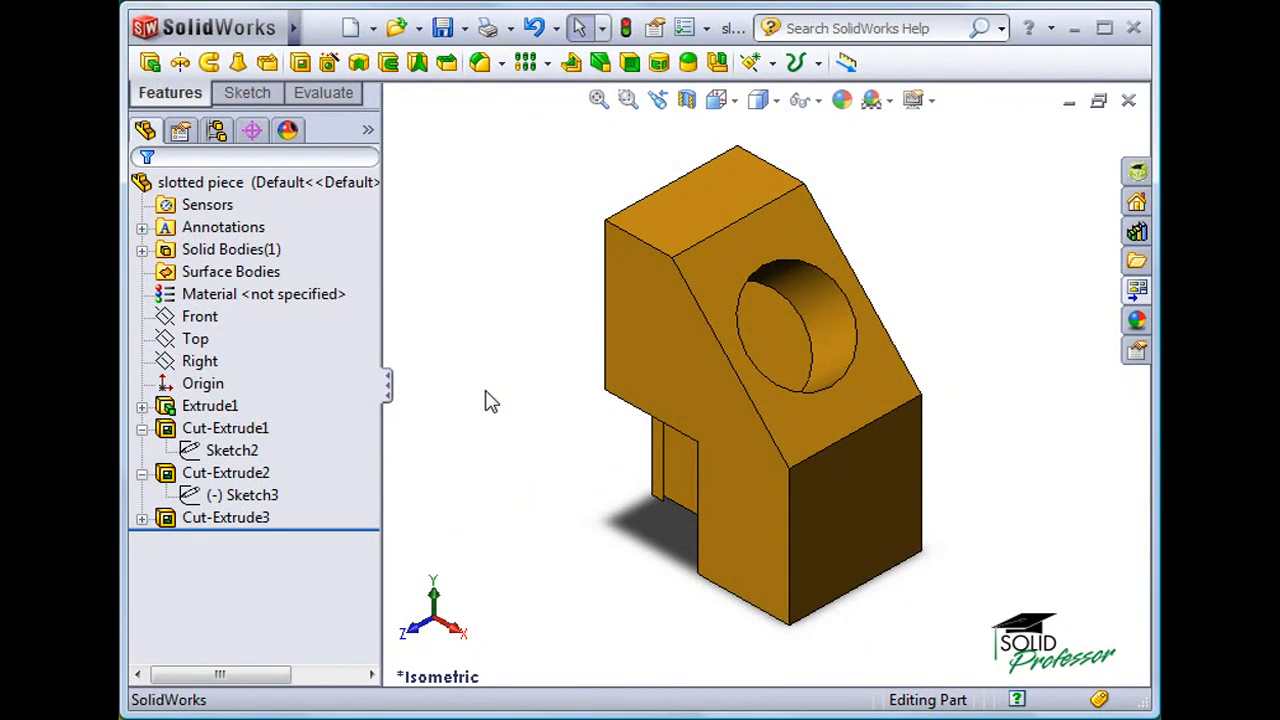
pyautogui.doubleClick(230, 430)
pyautogui.doubleClick(230, 450)
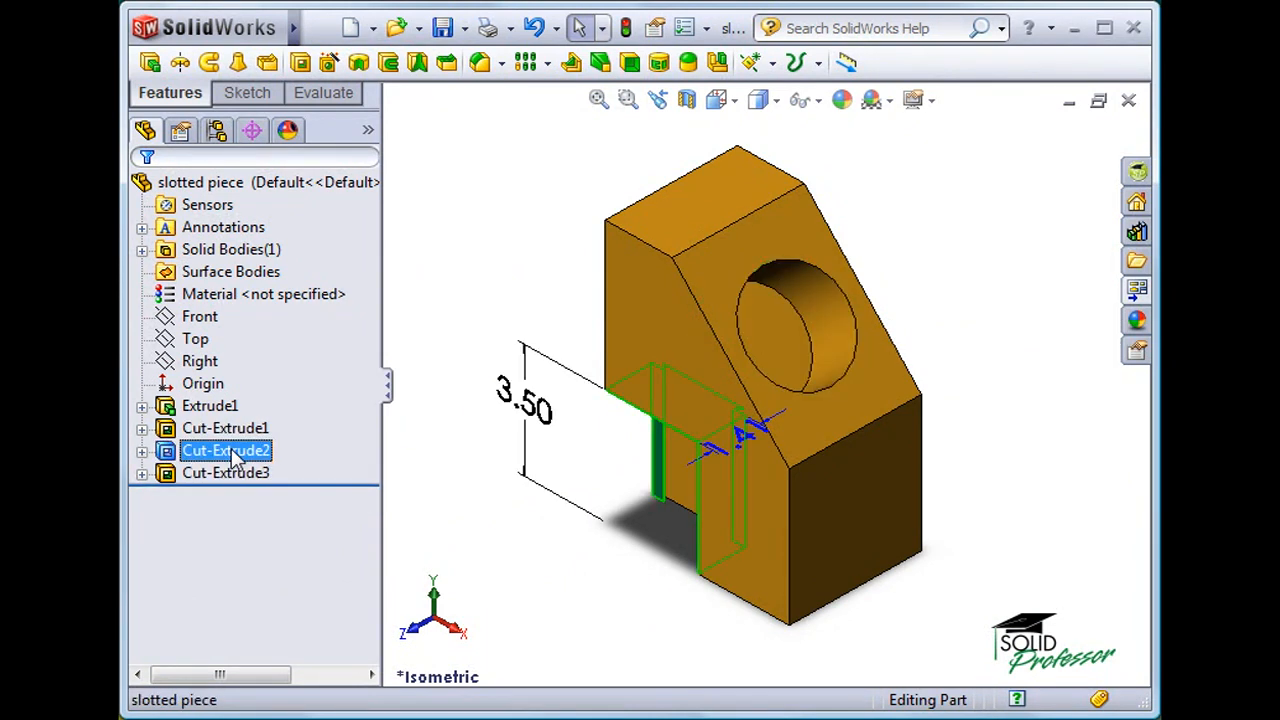
pyautogui.click(545, 425)
pyautogui.doubleClick(527, 408)
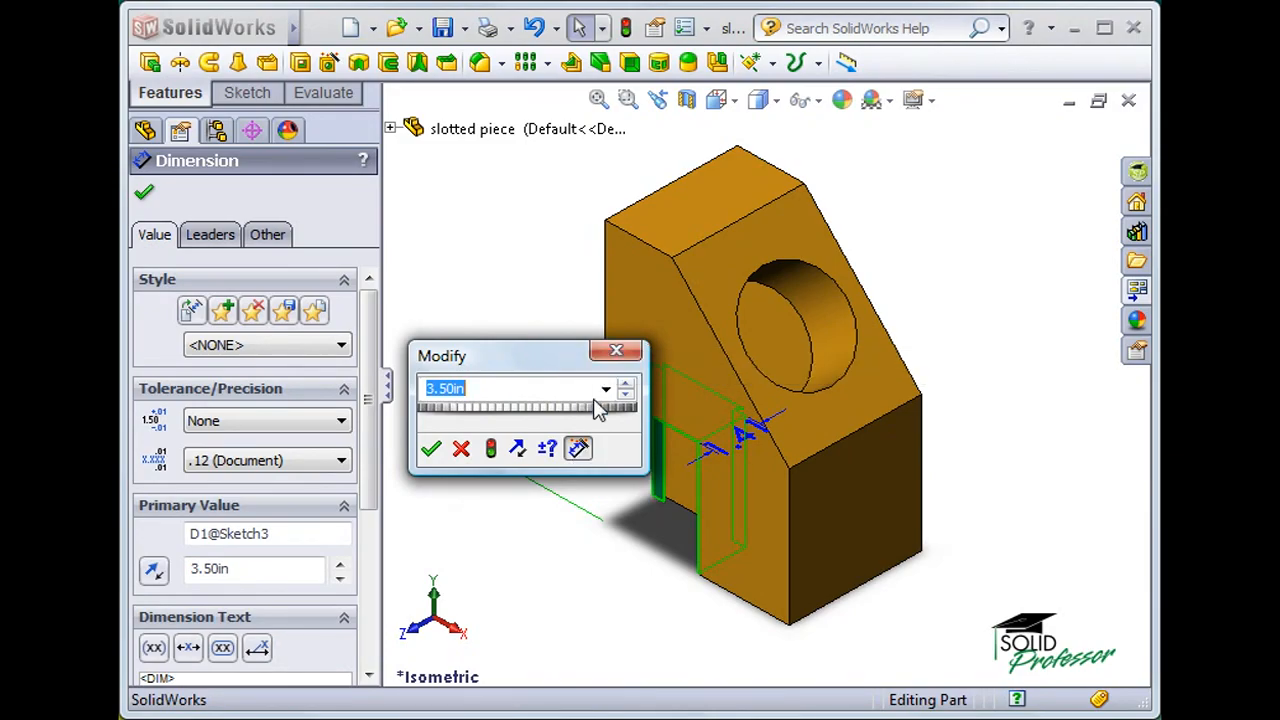
pyautogui.click(614, 349)
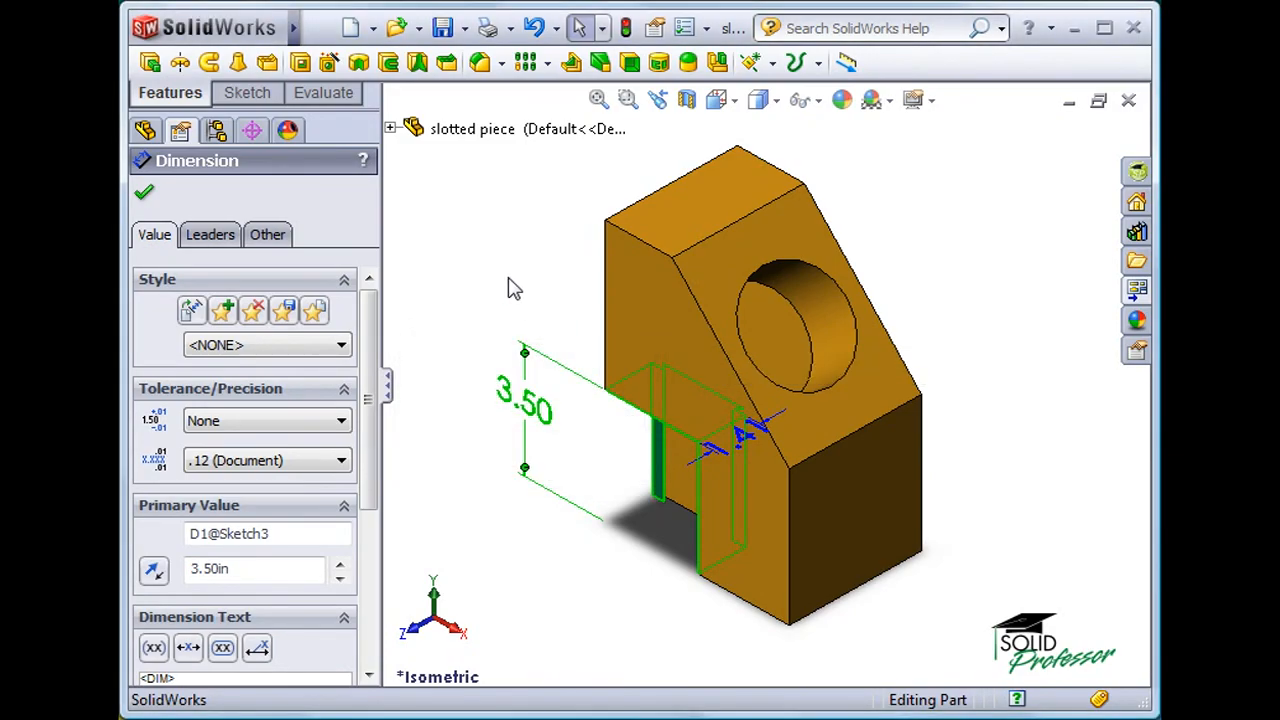
pyautogui.click(509, 282)
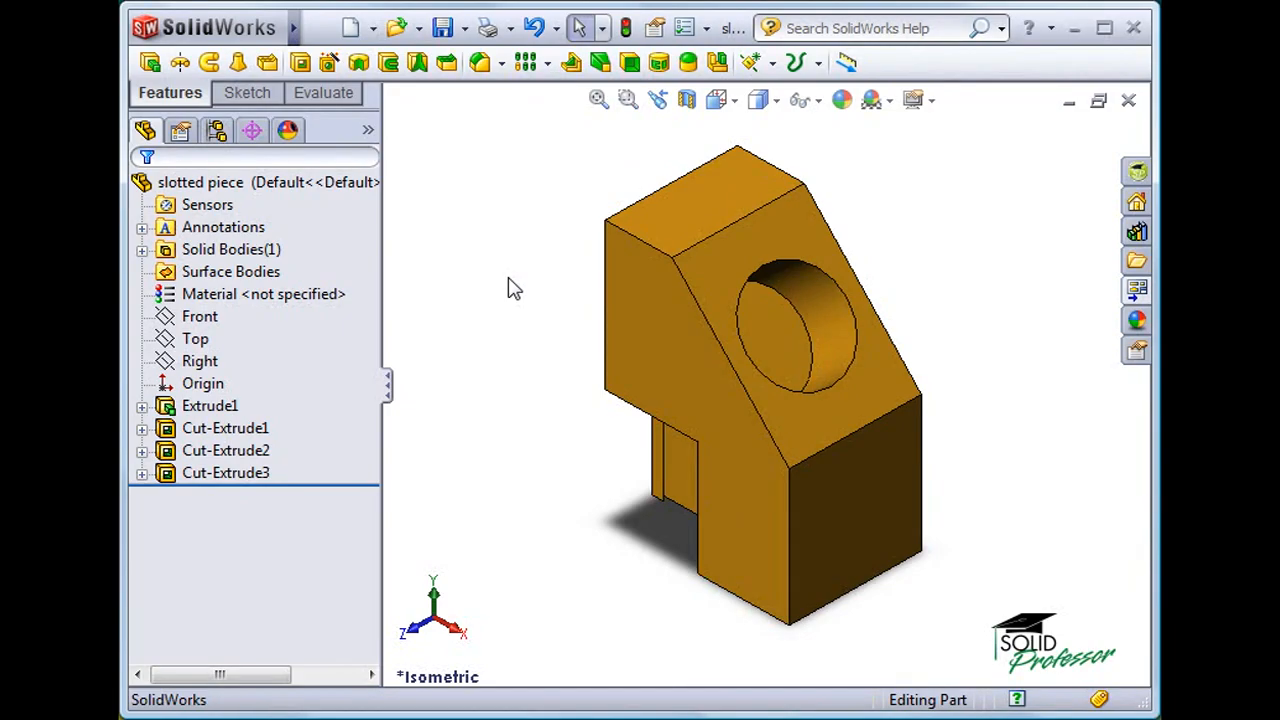
# Insert the entire model's marked-for-drawing dimensions into all views of the alignment drawing, eliminating duplicates.
pyautogui.hotkey('ctrl', 'Tab')
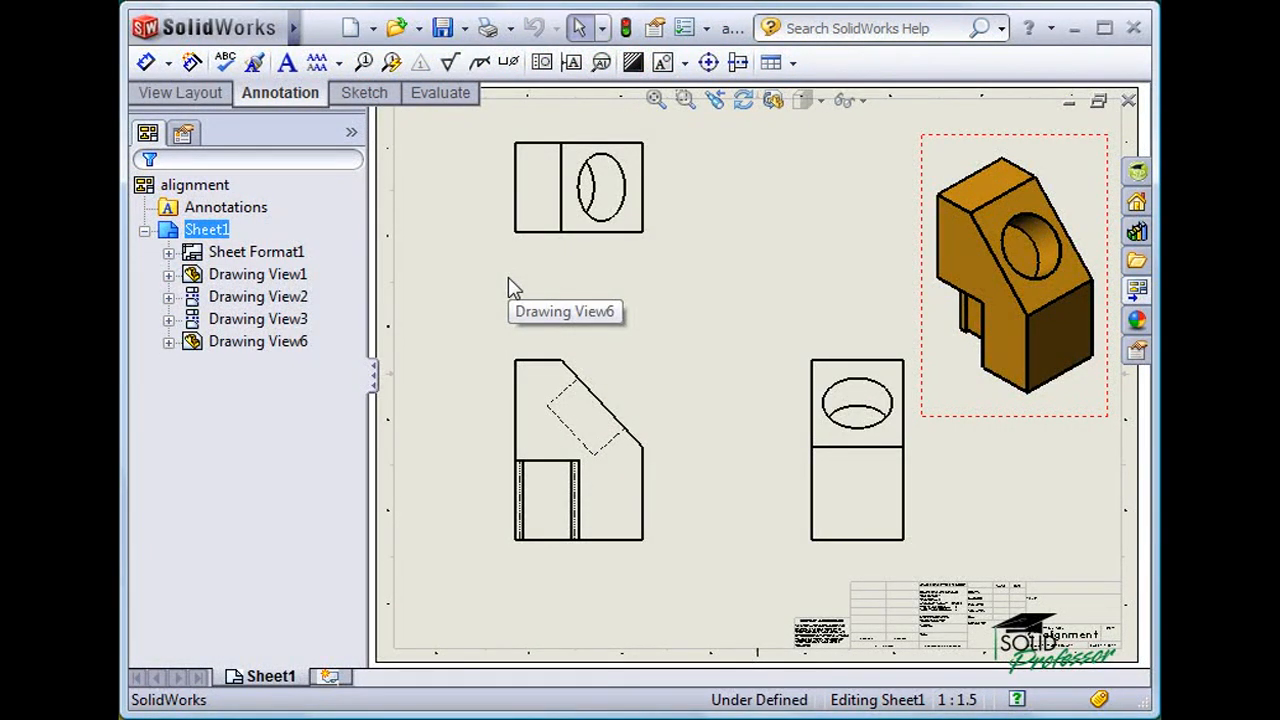
pyautogui.click(192, 63)
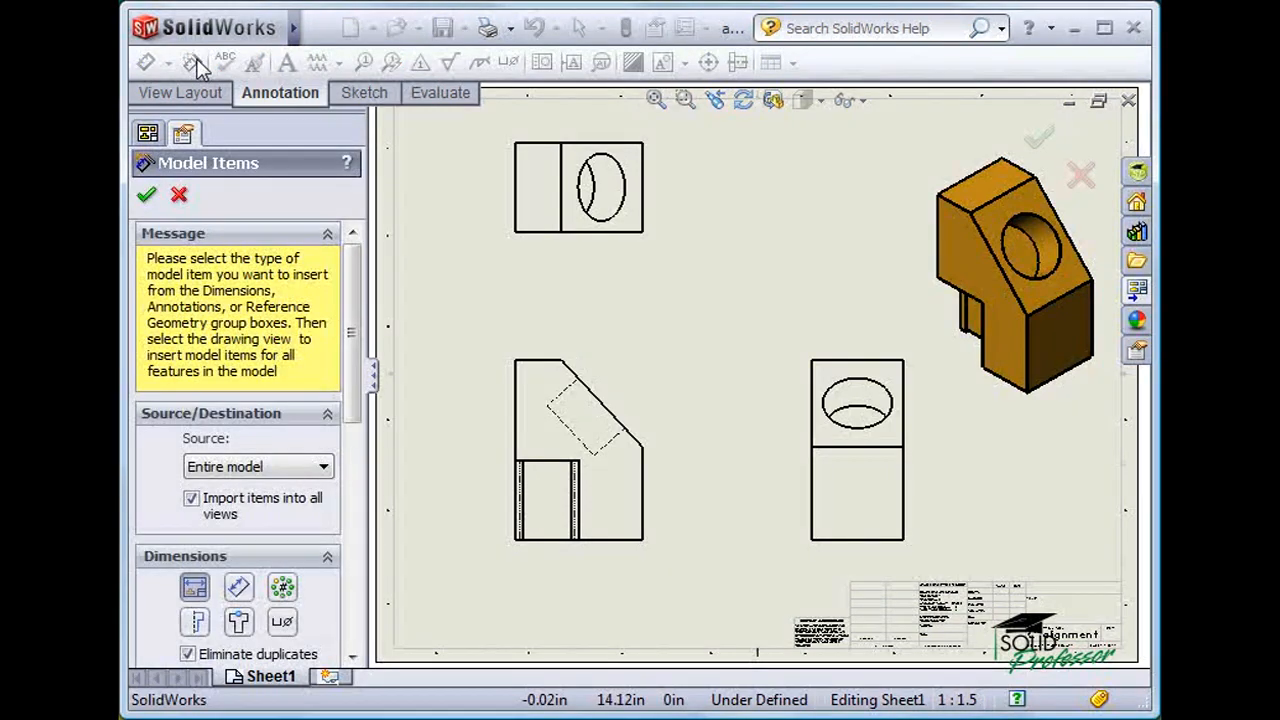
pyautogui.moveTo(352, 300); pyautogui.dragTo(352, 436)
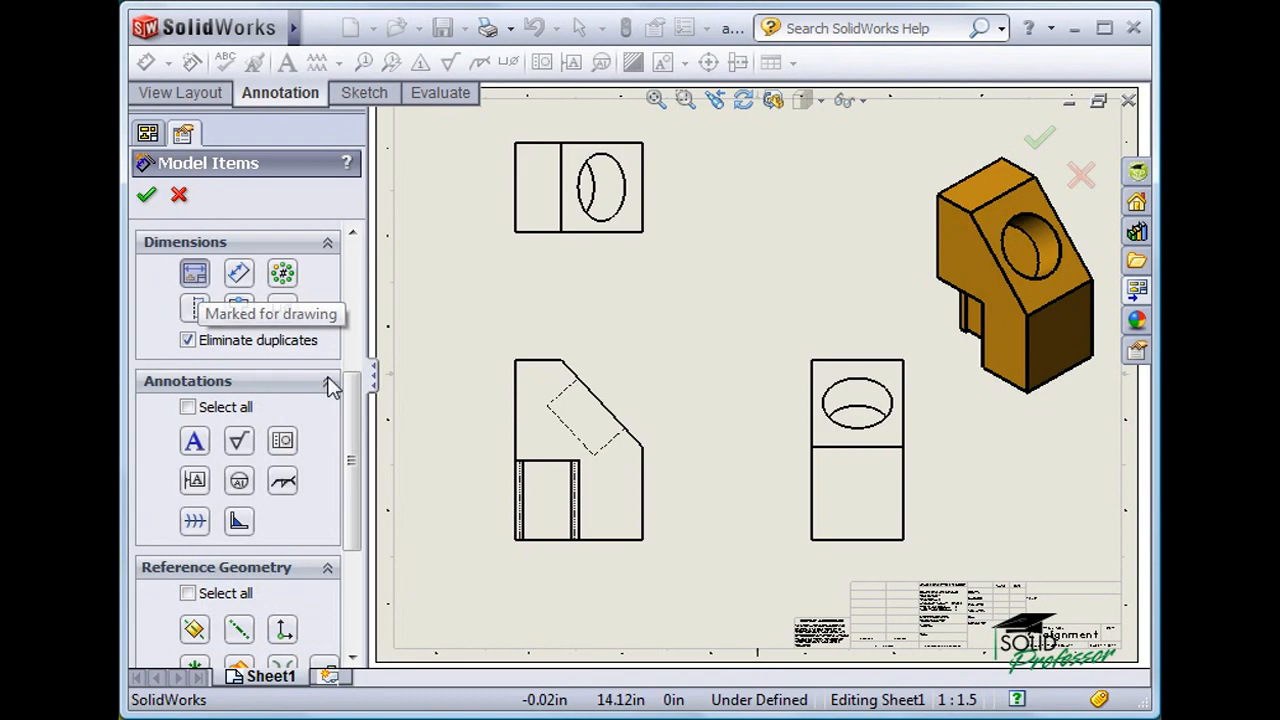
pyautogui.moveTo(351, 400); pyautogui.dragTo(351, 307)
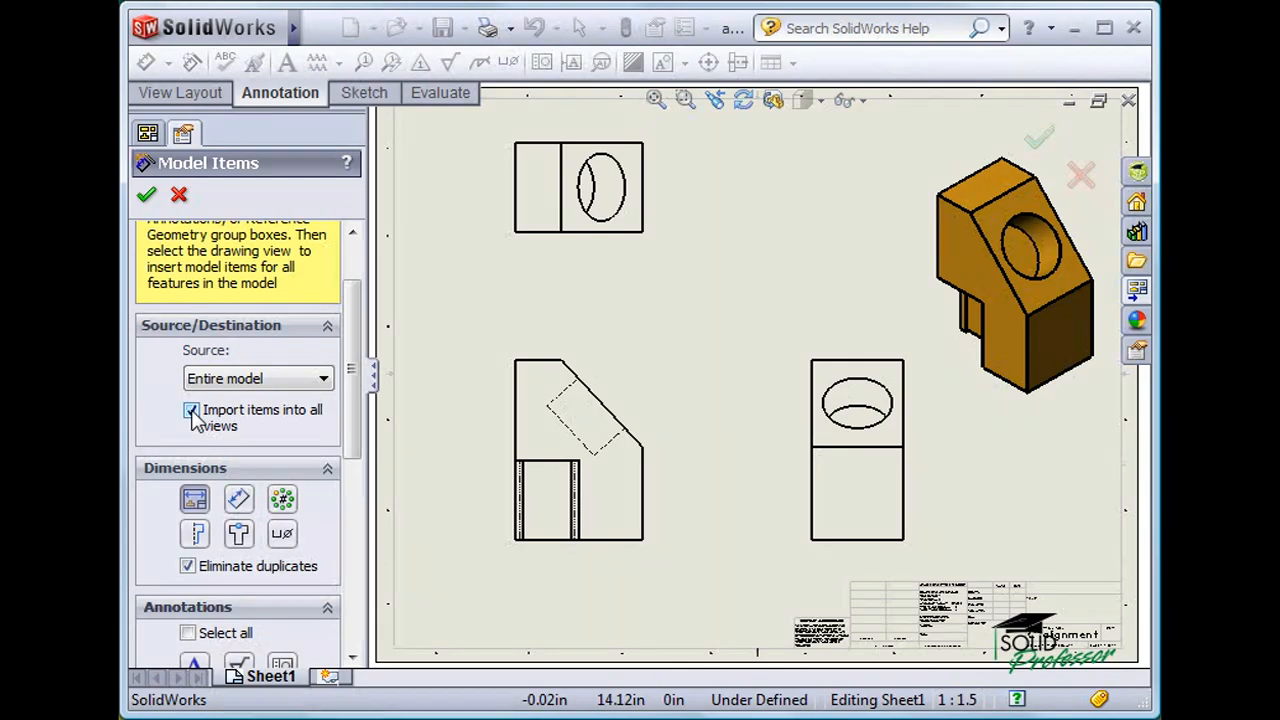
pyautogui.click(192, 411)
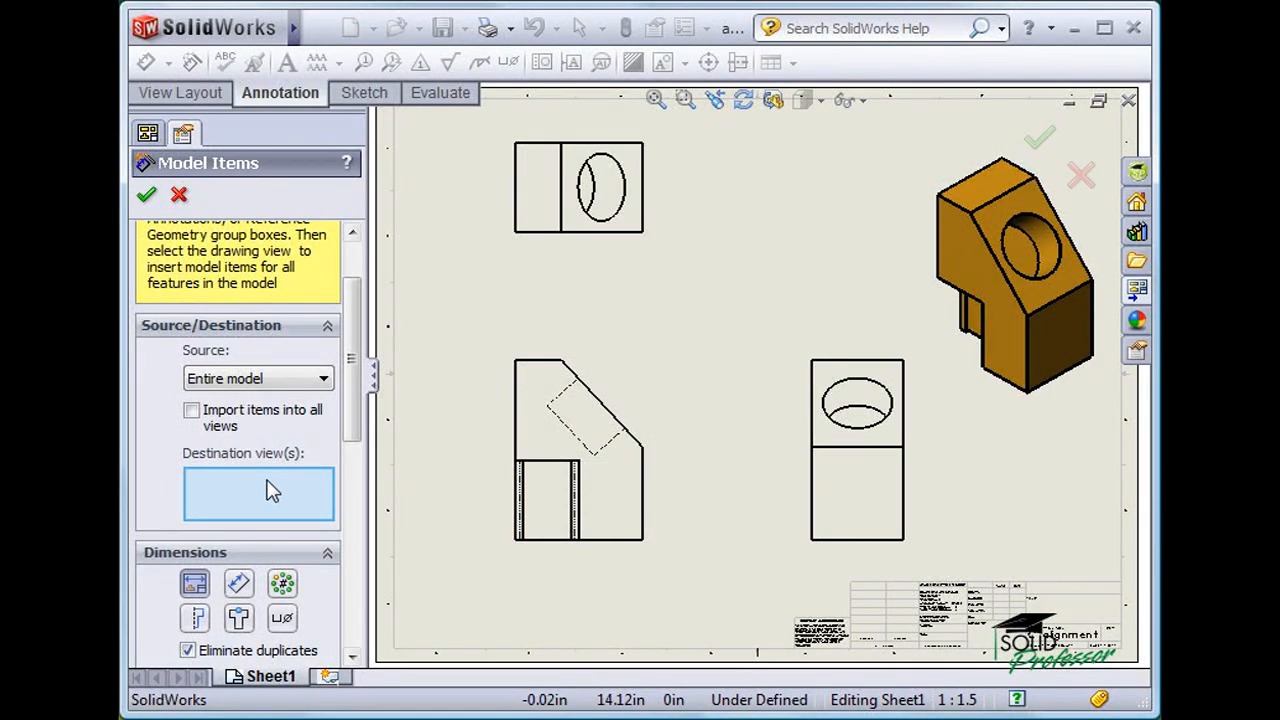
pyautogui.click(194, 415)
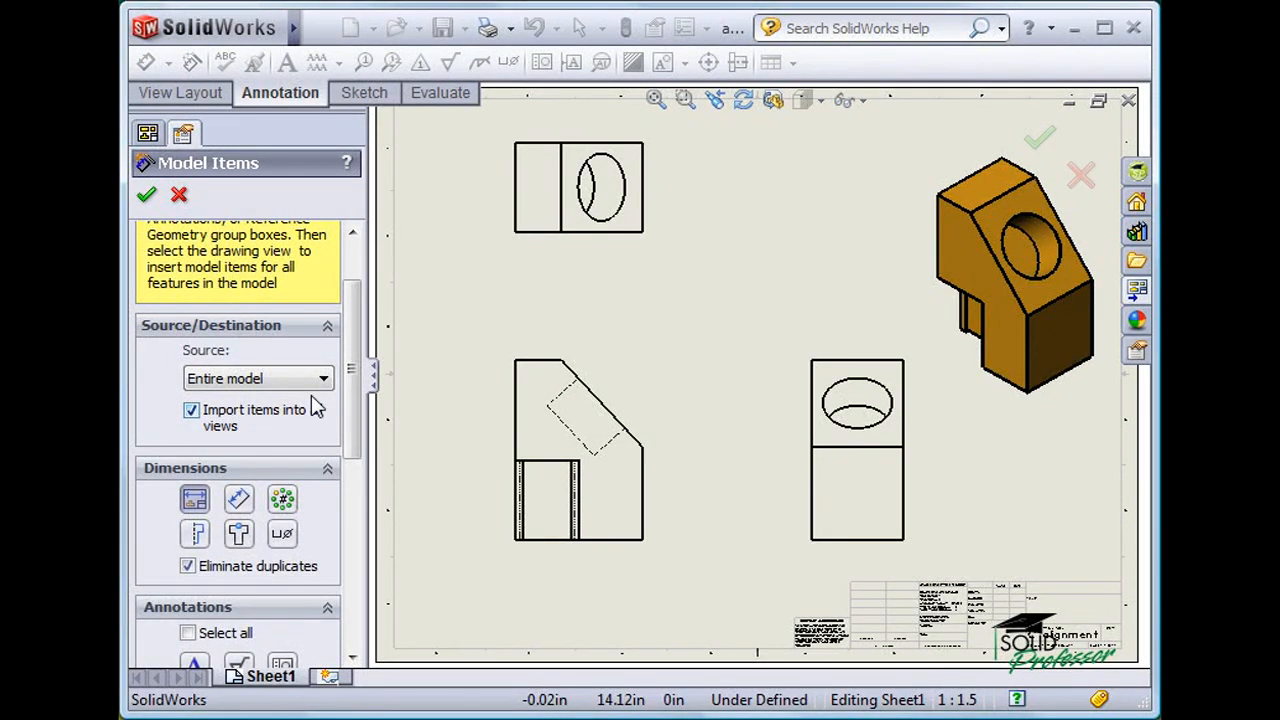
pyautogui.moveTo(355, 395); pyautogui.dragTo(350, 585)
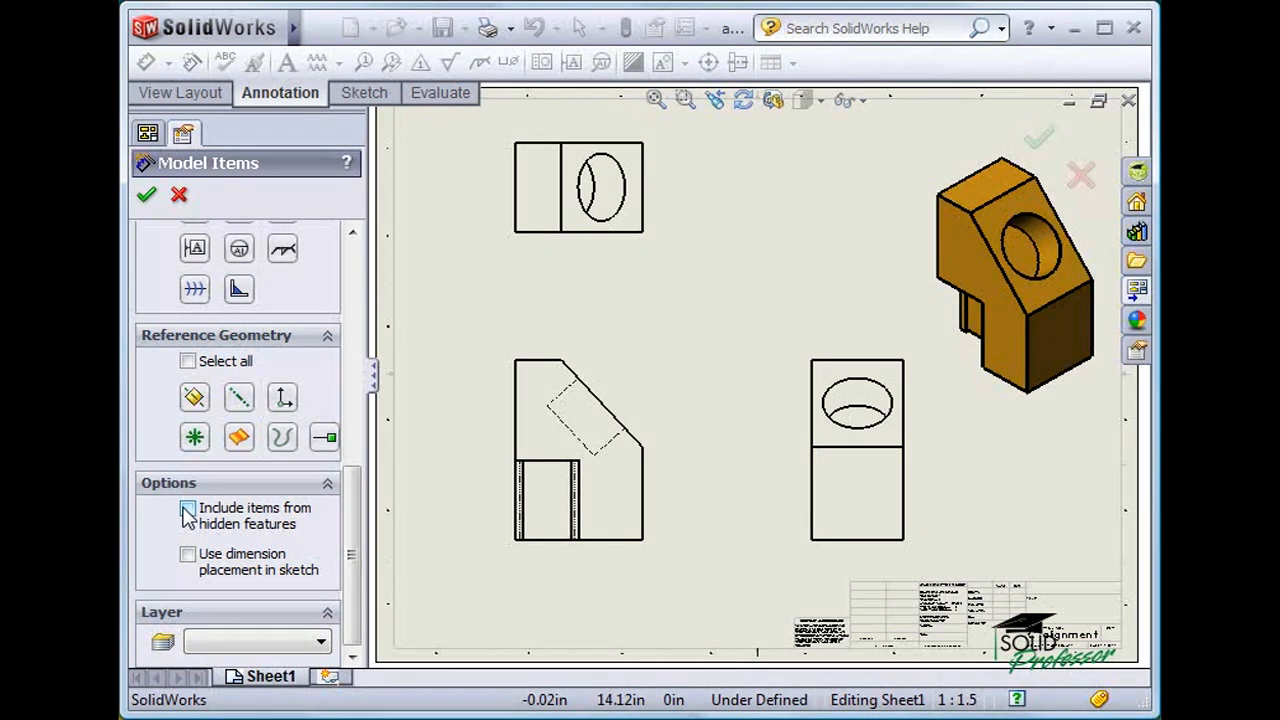
pyautogui.click(147, 197)
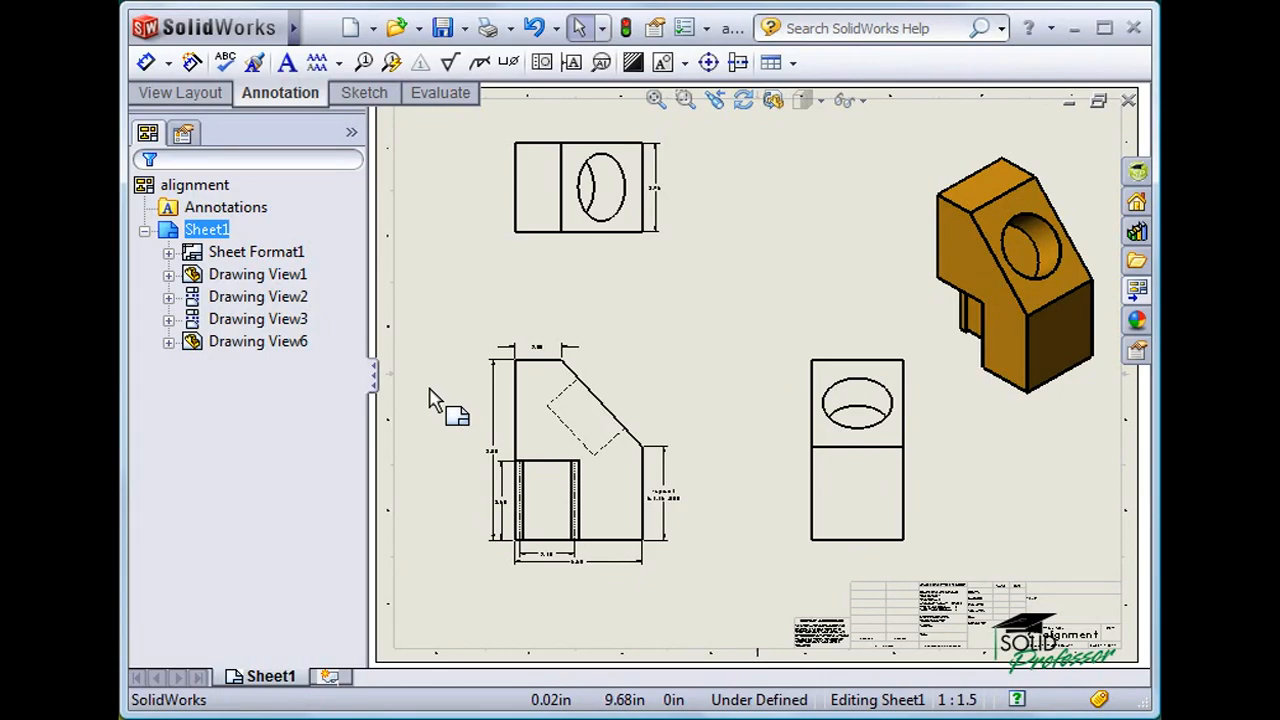
# Move the slot's 2.40 width dimension from below the front view to above it.
pyautogui.scroll(-3, 430, 398)
pyautogui.scroll(-2, 494, 449)
pyautogui.moveTo(533, 465)
pyautogui.mouseDown(button='middle')
pyautogui.moveTo(480, 400)
pyautogui.moveTo(406, 343)
pyautogui.moveTo(399, 352)
pyautogui.mouseUp(button='middle')
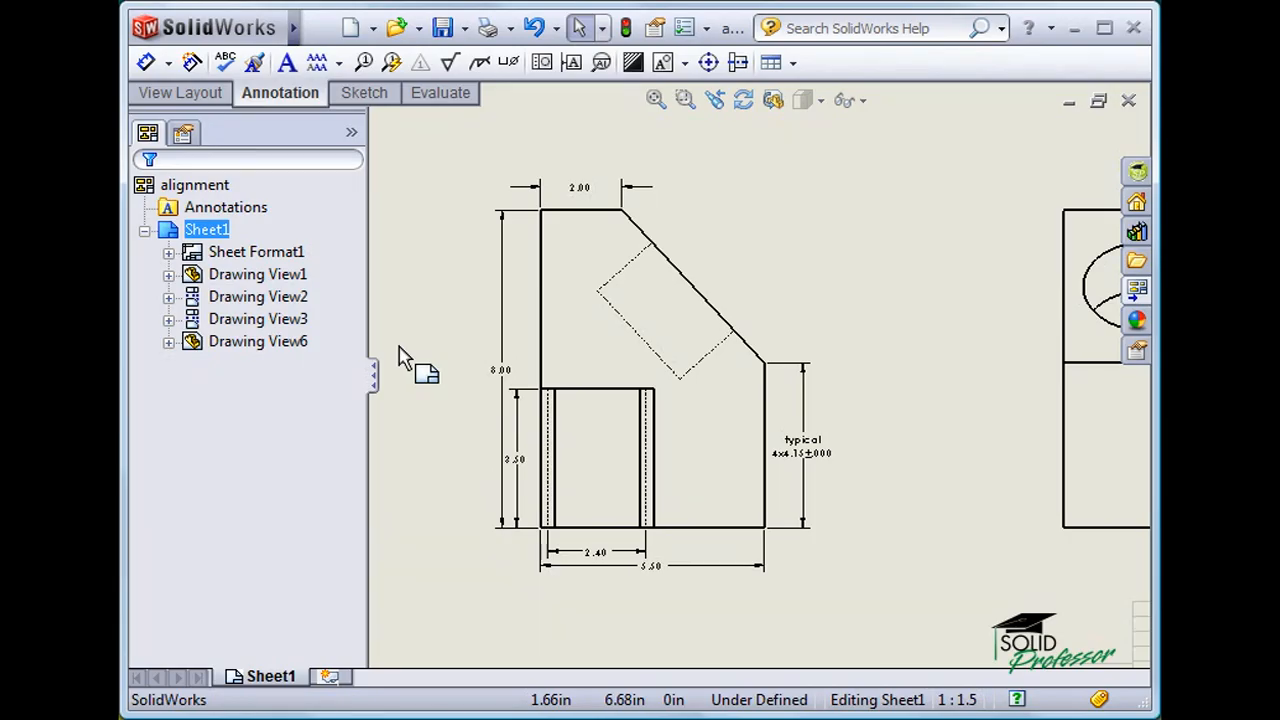
pyautogui.moveTo(596, 550); pyautogui.dragTo(603, 143)
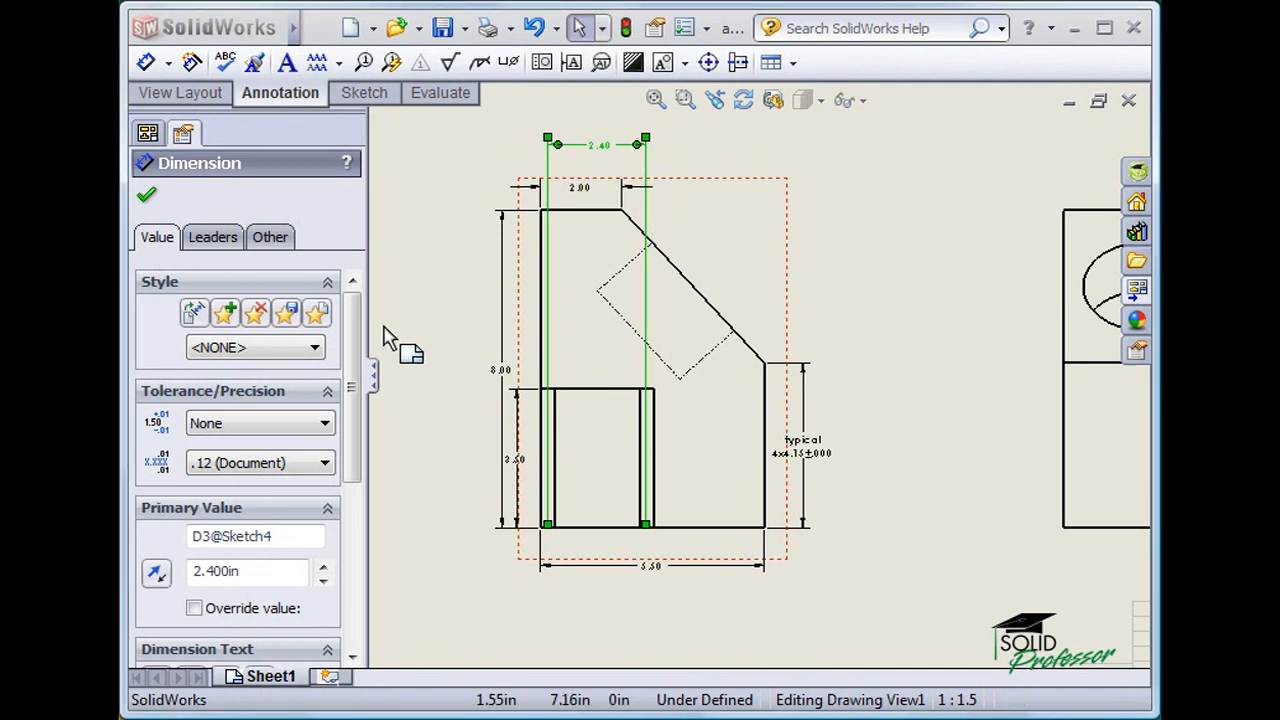
# Flip the 2.40 dimension's arrows outside the extension lines and back inside.
pyautogui.moveTo(351, 371); pyautogui.dragTo(363, 337)
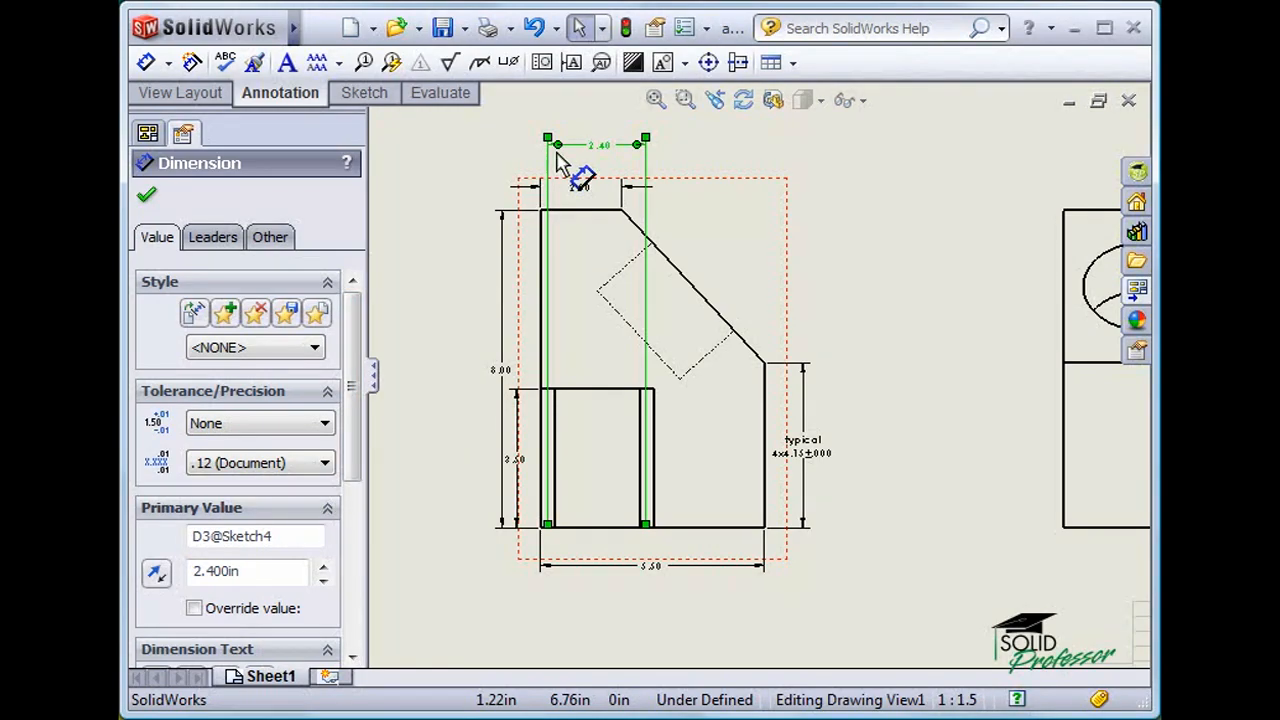
pyautogui.click(558, 146)
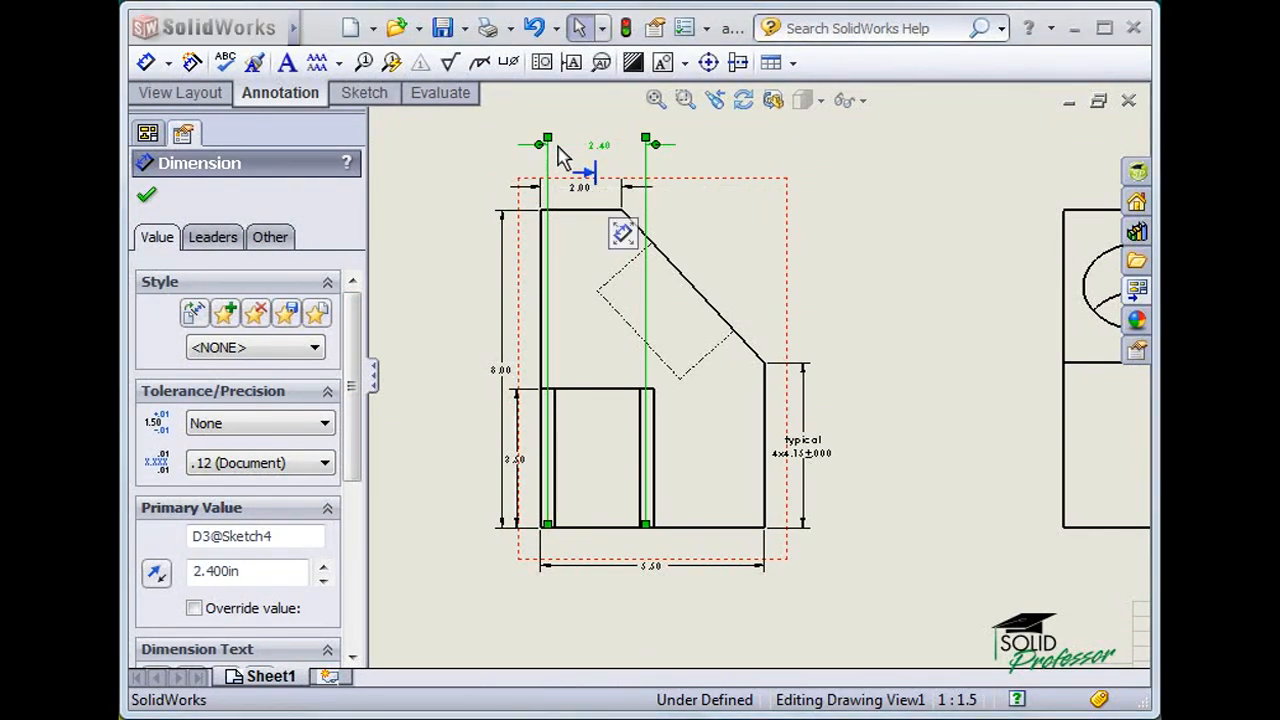
pyautogui.click(538, 148)
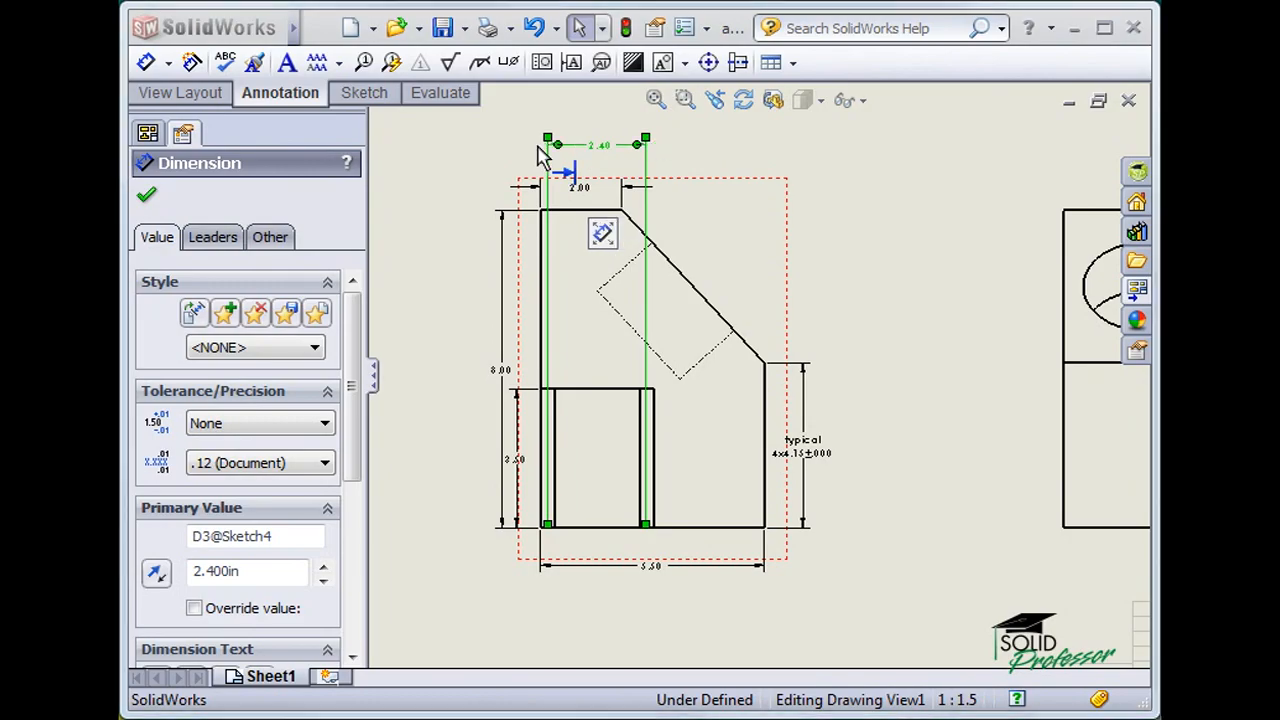
# Show the 2.40 dimension's value in parentheses.
pyautogui.rightClick(600, 148)
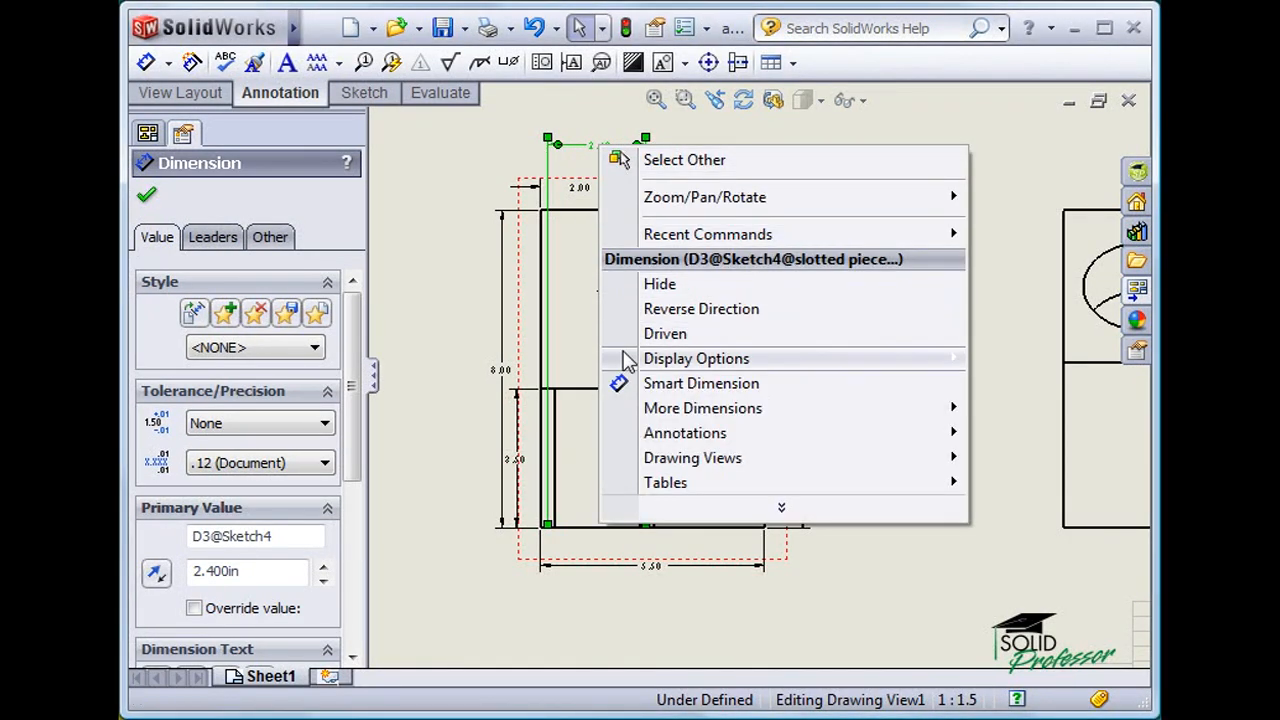
pyautogui.moveTo(625, 363)
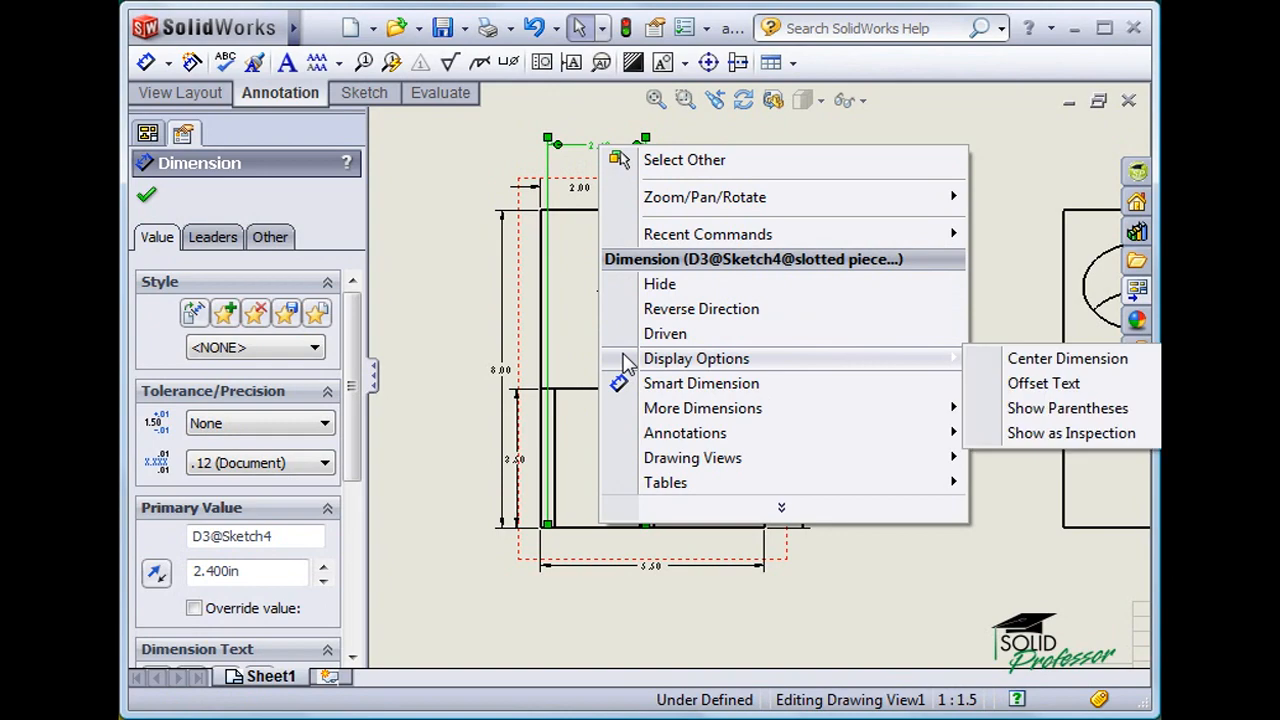
pyautogui.click(983, 415)
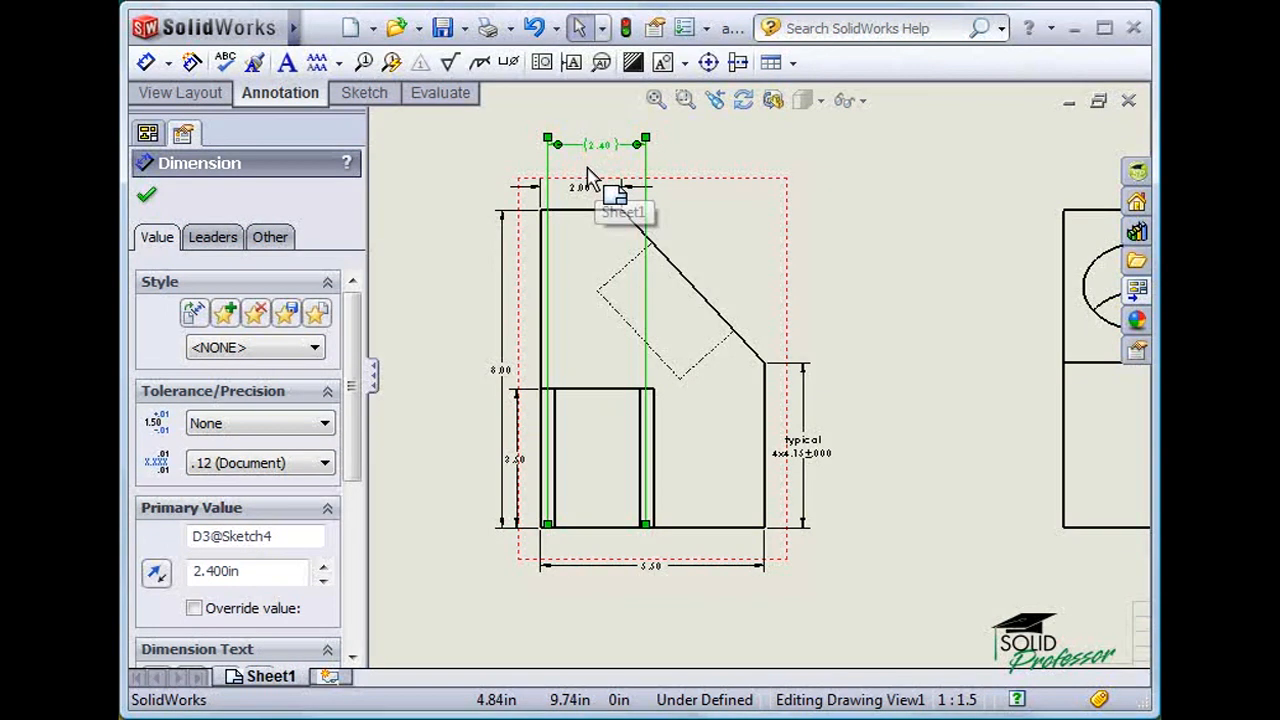
# Add the text "Typical" in front of the 2.40 dimension's value.
pyautogui.moveTo(355, 450); pyautogui.dragTo(349, 537)
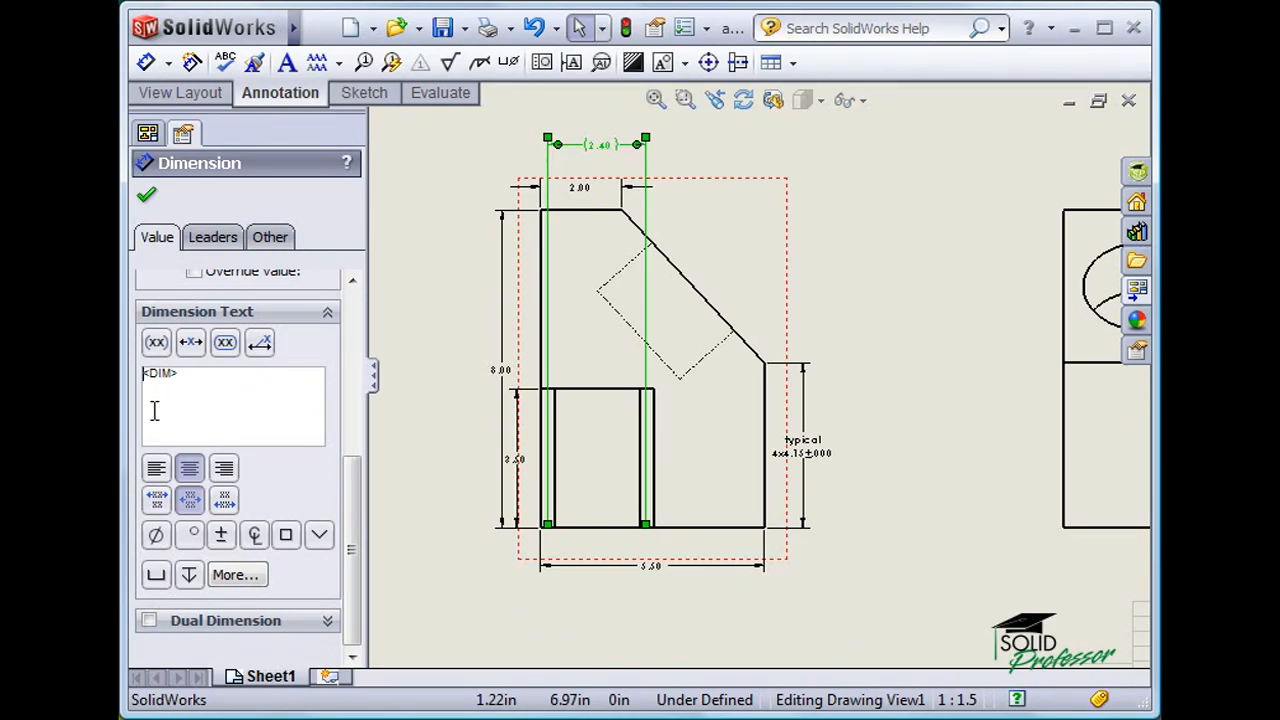
pyautogui.write('Typical')
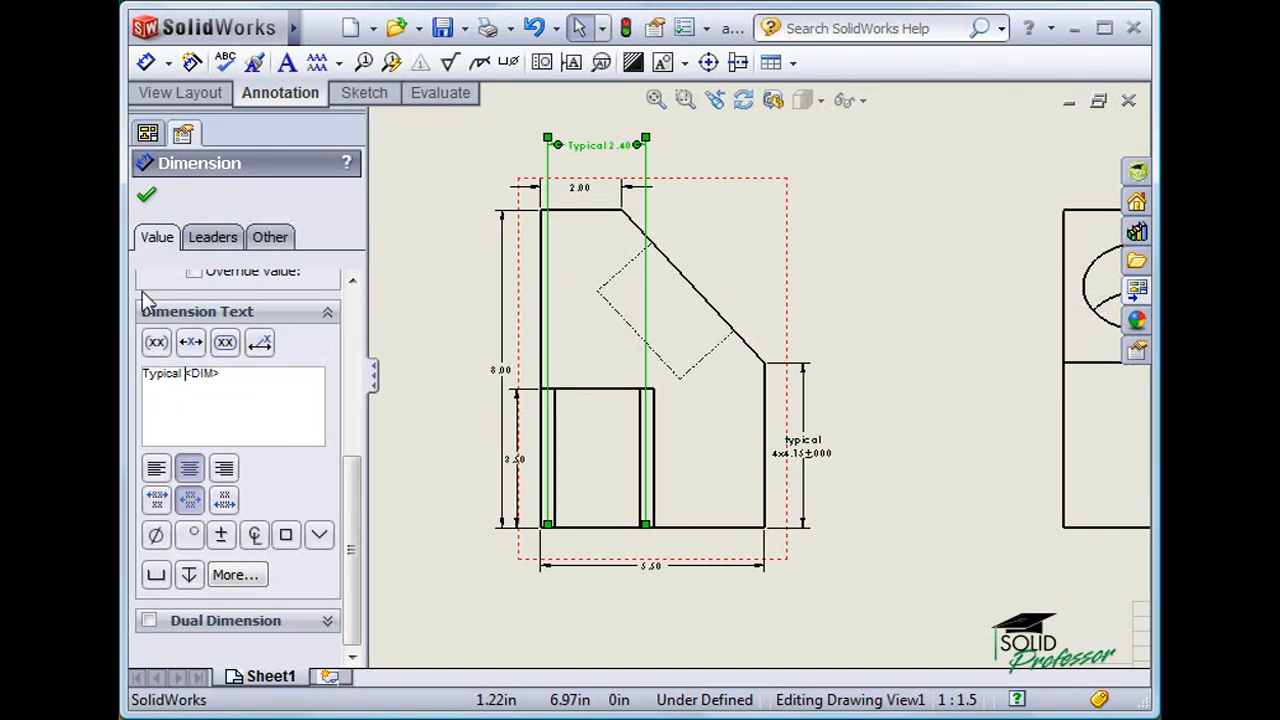
pyautogui.click(146, 195)
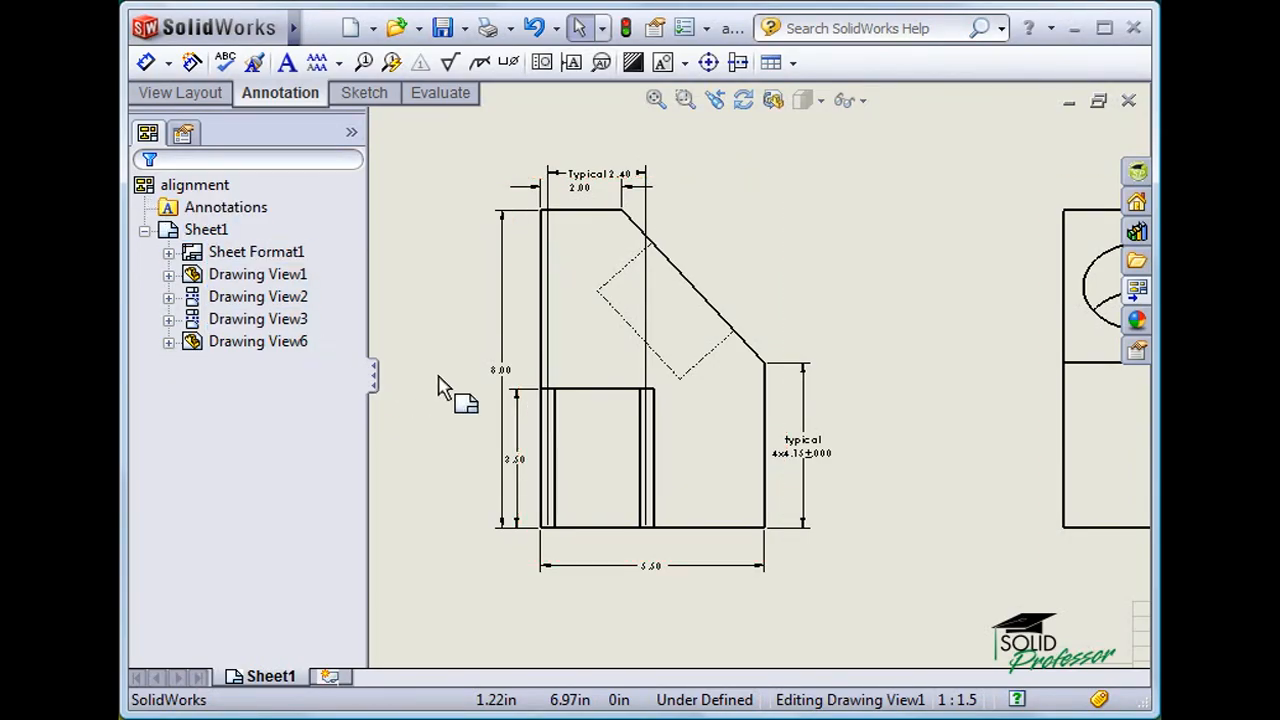
# Move the 8.00 overall height dimension from the front view to the side view and place it left of the outline.
pyautogui.click(502, 374)
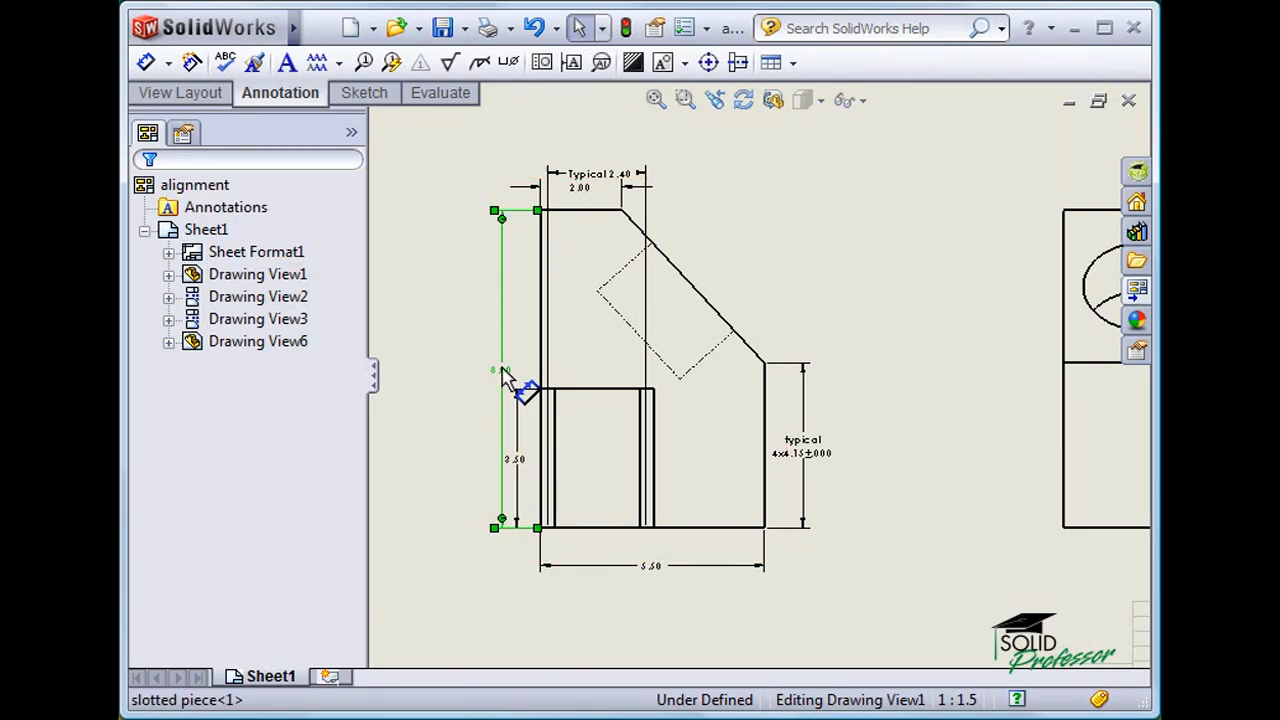
pyautogui.moveTo(503, 372); pyautogui.dragTo(1066, 398)
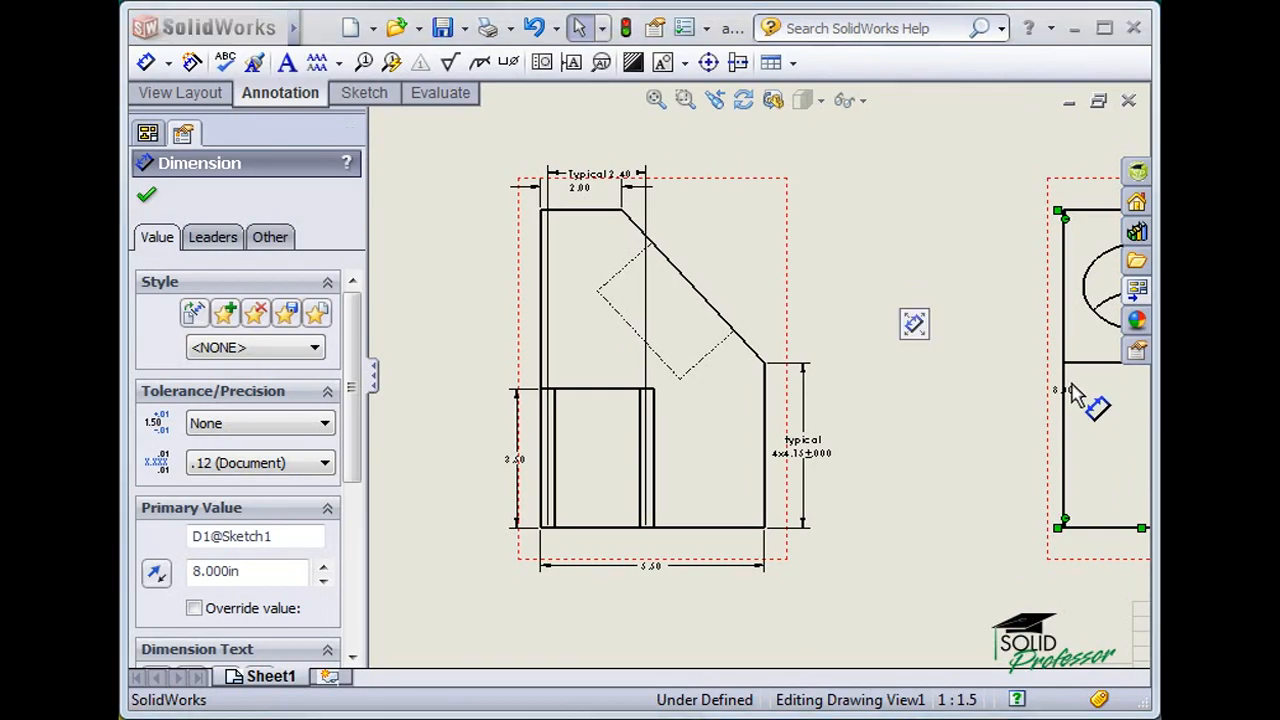
pyautogui.moveTo(1058, 398); pyautogui.dragTo(995, 398)
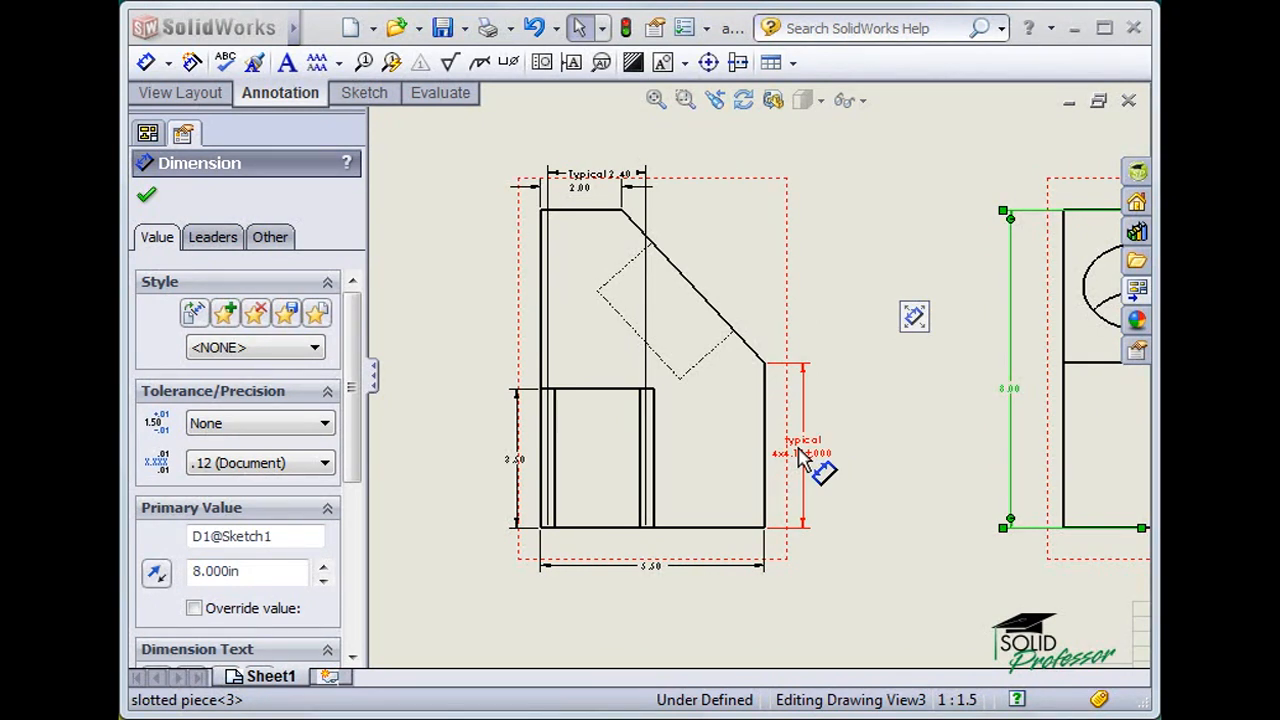
# Try to move the typical 4.15 height dimension from the front view to the side view.
pyautogui.click(806, 456)
pyautogui.moveTo(888, 408); pyautogui.dragTo(1068, 353)
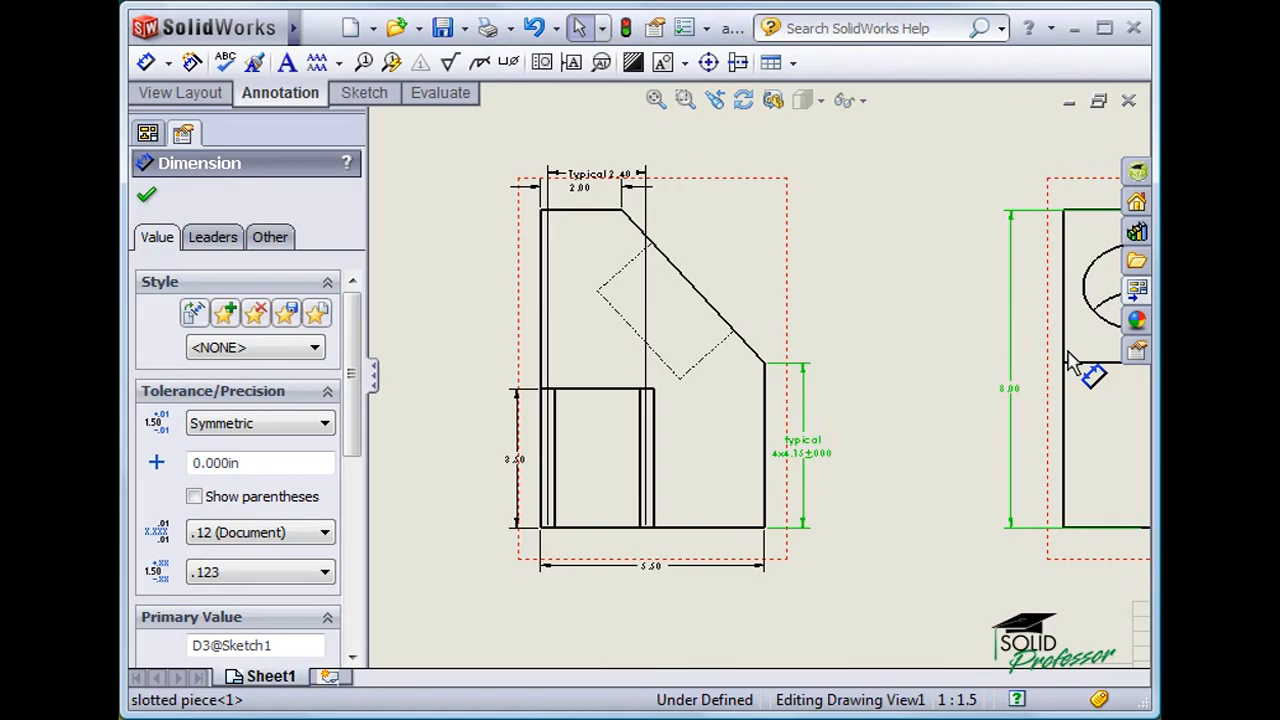
pyautogui.click(966, 376)
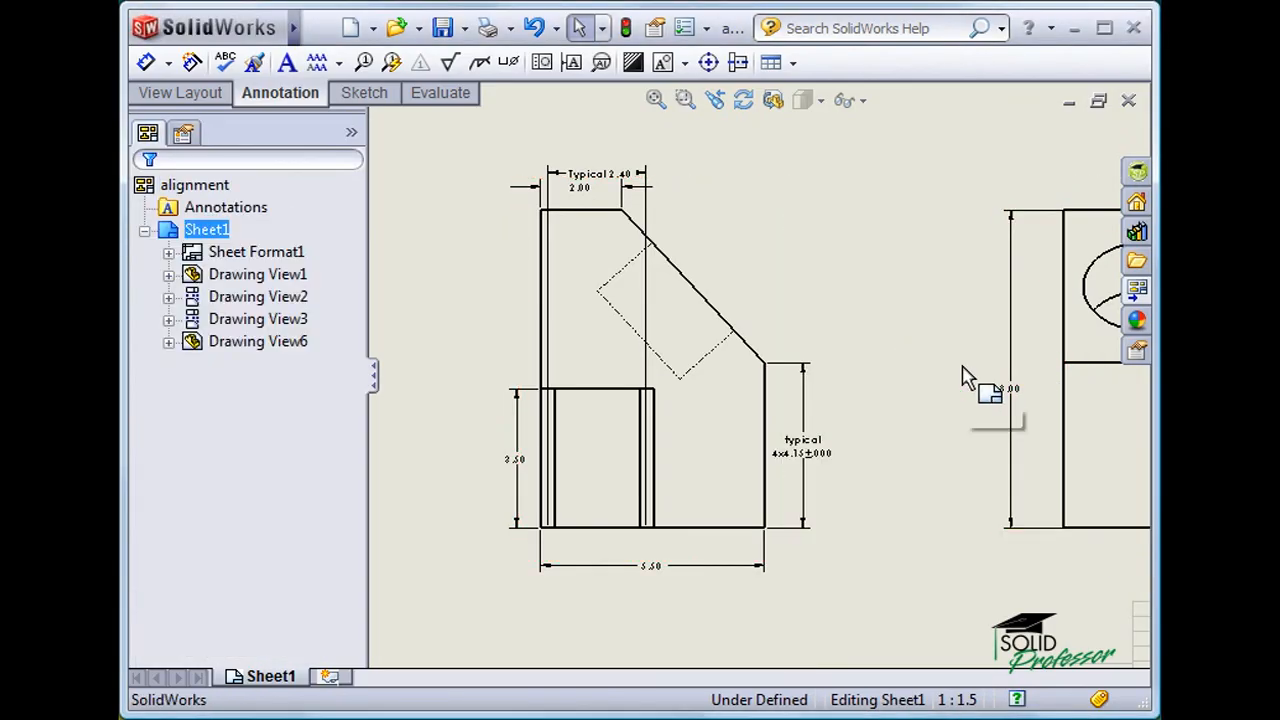
# Delete the typical 4.15 height dimension from the front view.
pyautogui.click(805, 450)
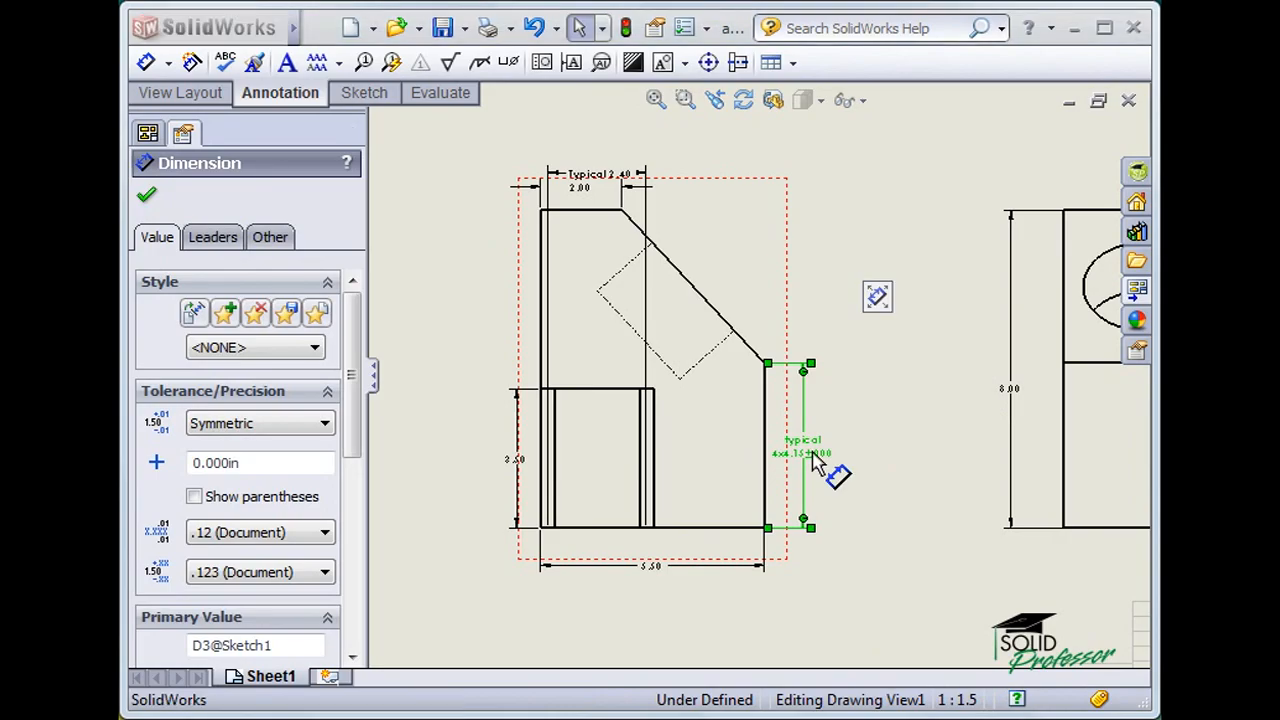
pyautogui.press('Delete')
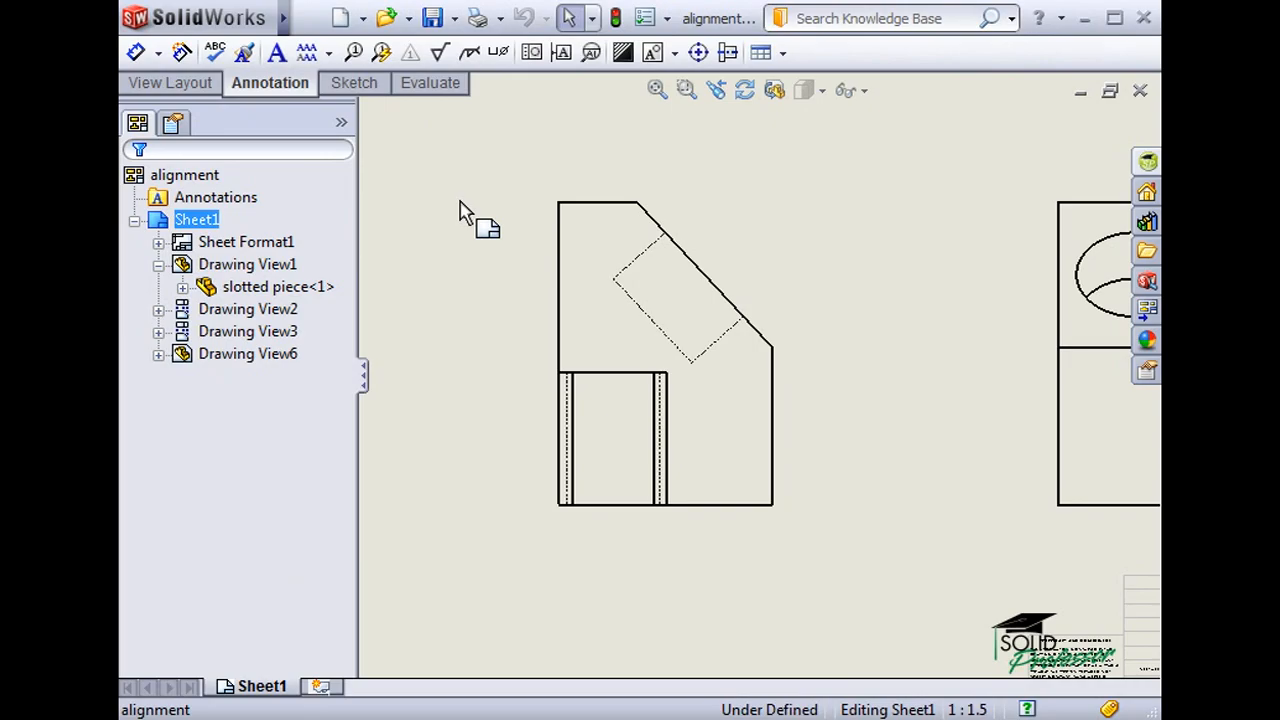
# Add Smart Dimensions to the front view's right vertical edge and full bottom width, placed right of and below the outline.
pyautogui.press('s')
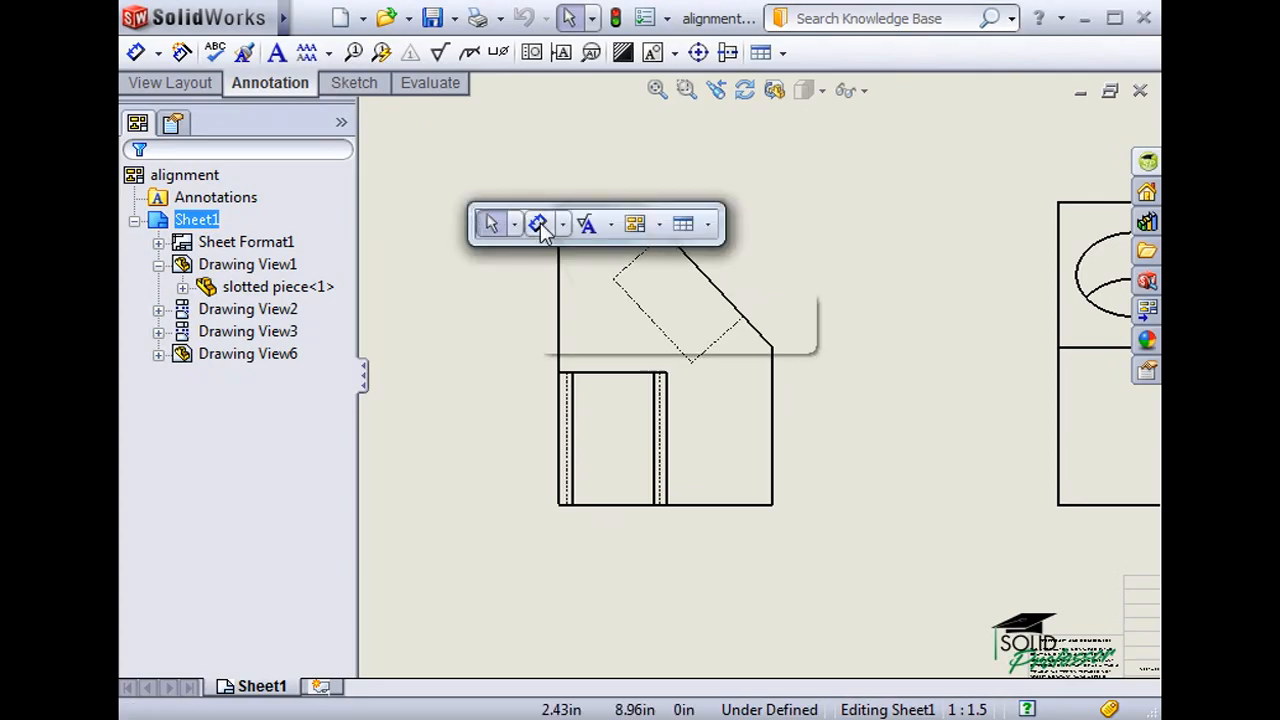
pyautogui.click(774, 432)
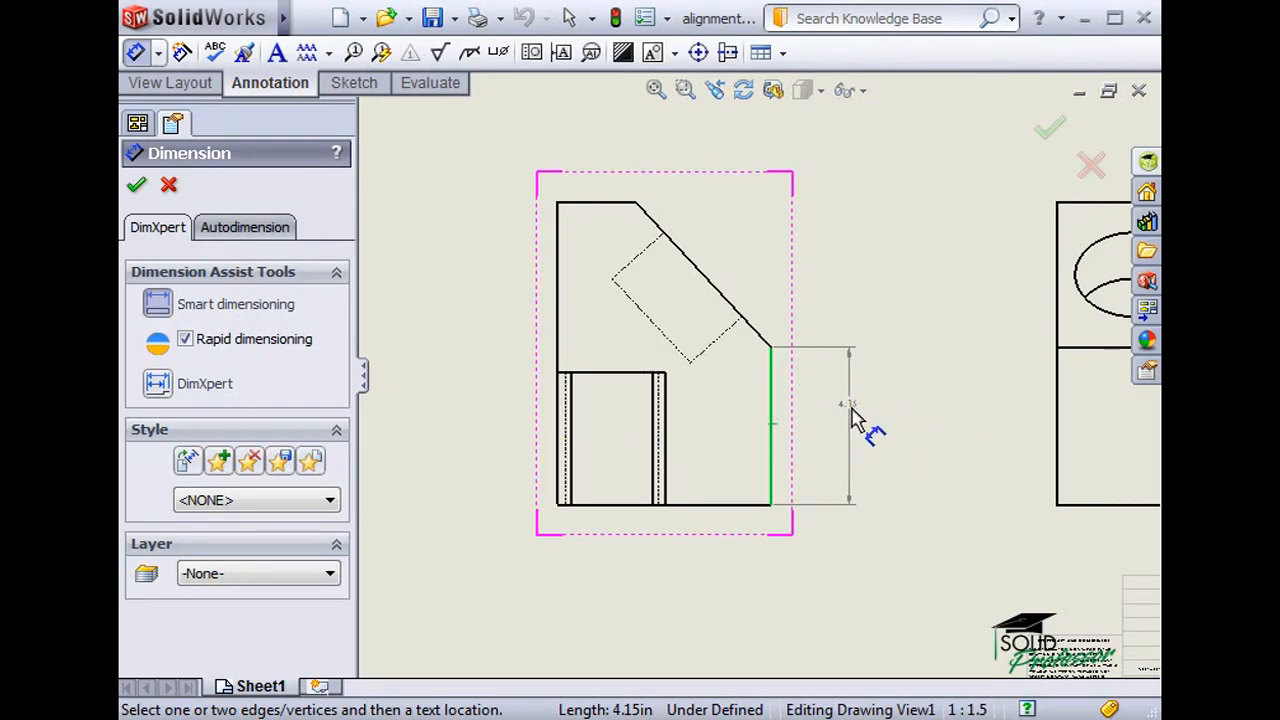
pyautogui.click(831, 456)
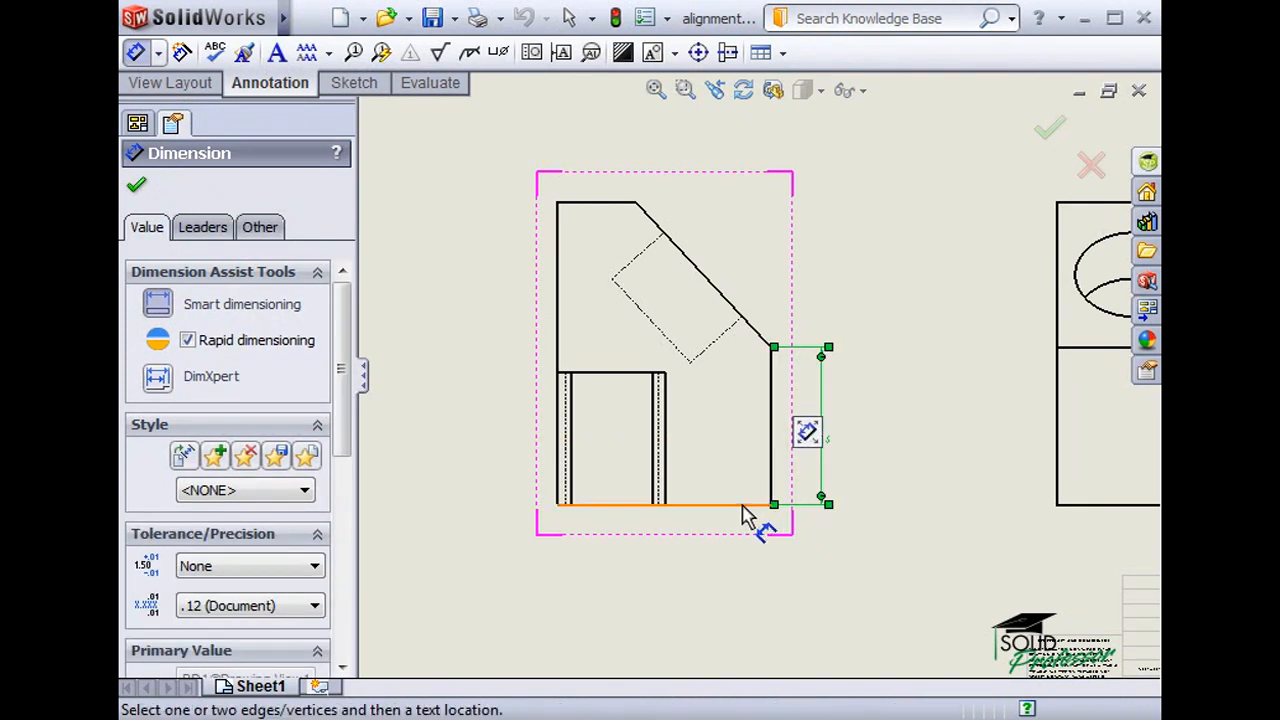
pyautogui.click(743, 505)
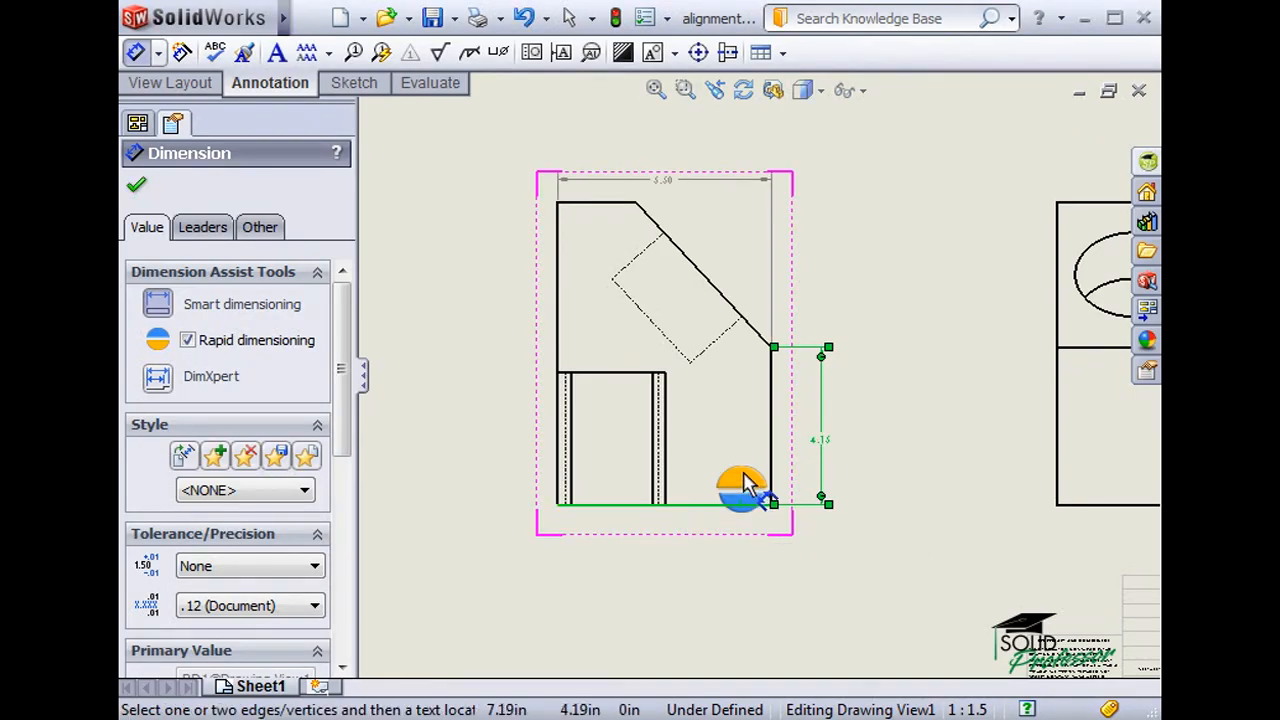
pyautogui.click(745, 528)
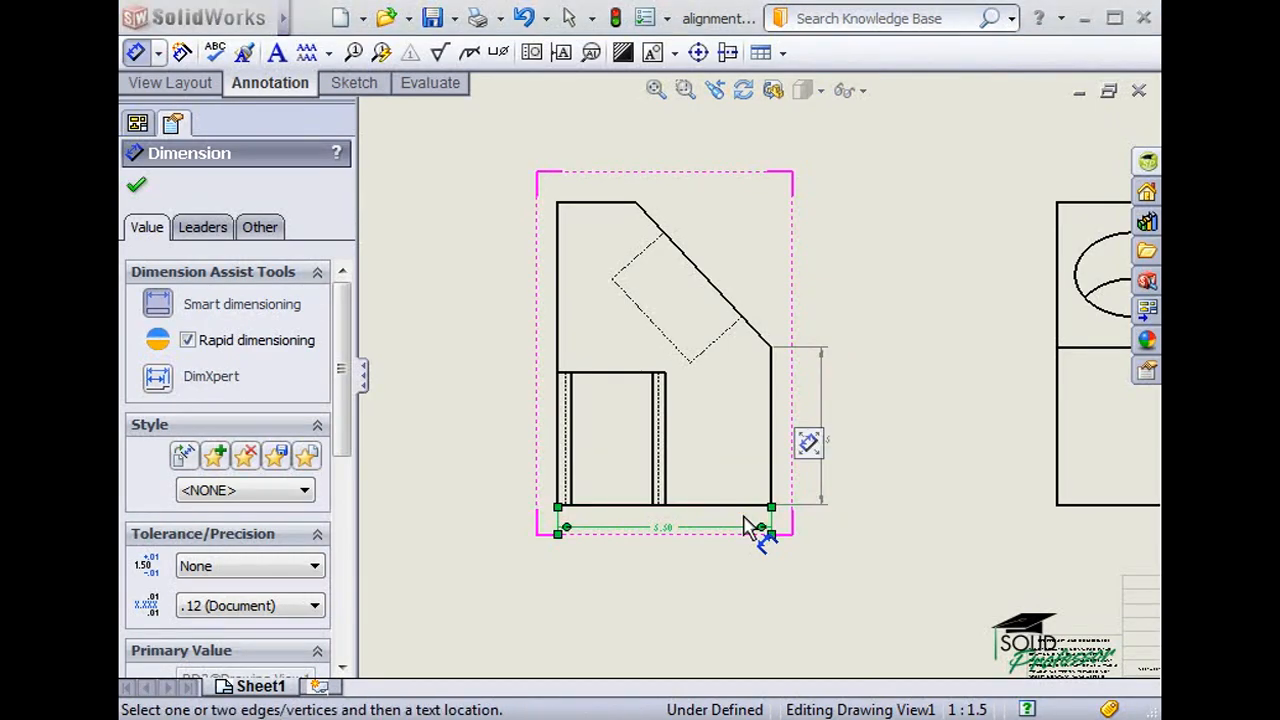
# Dimension the slot's inner width and the distance from the front view's left edge to the slot's outer right edge, both below the outline.
pyautogui.click(652, 504)
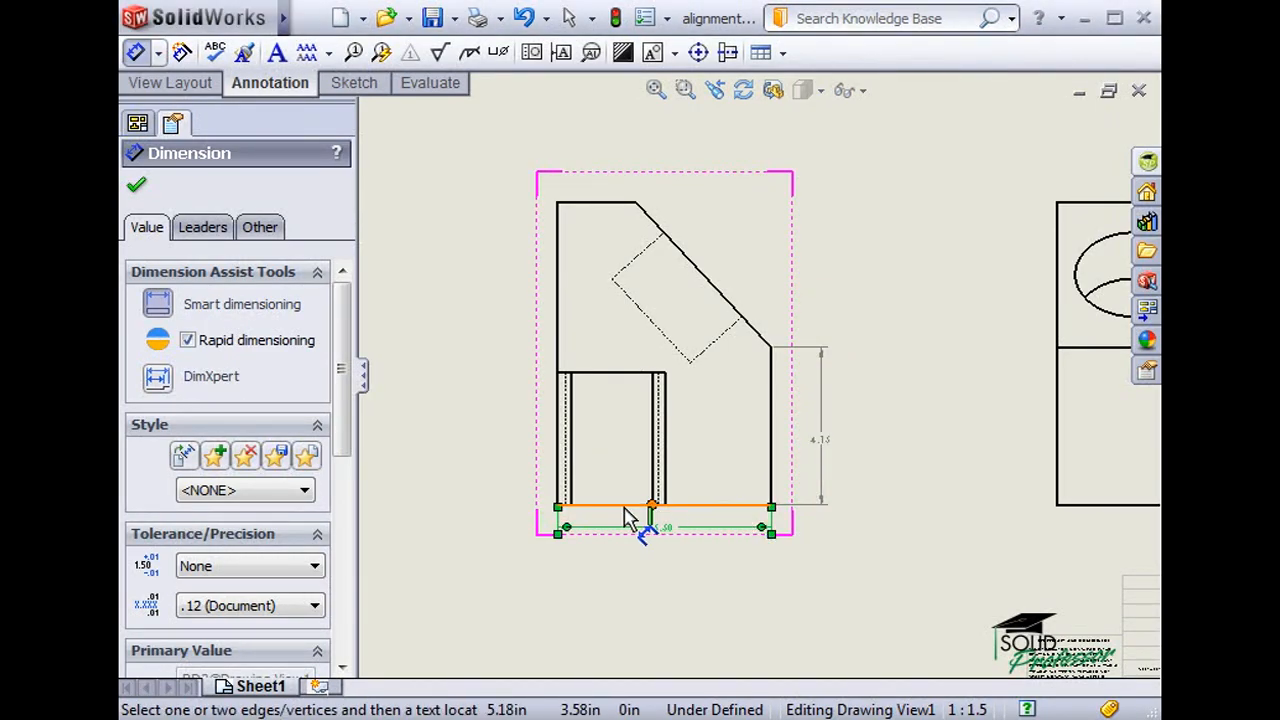
pyautogui.click(571, 506)
pyautogui.click(571, 503)
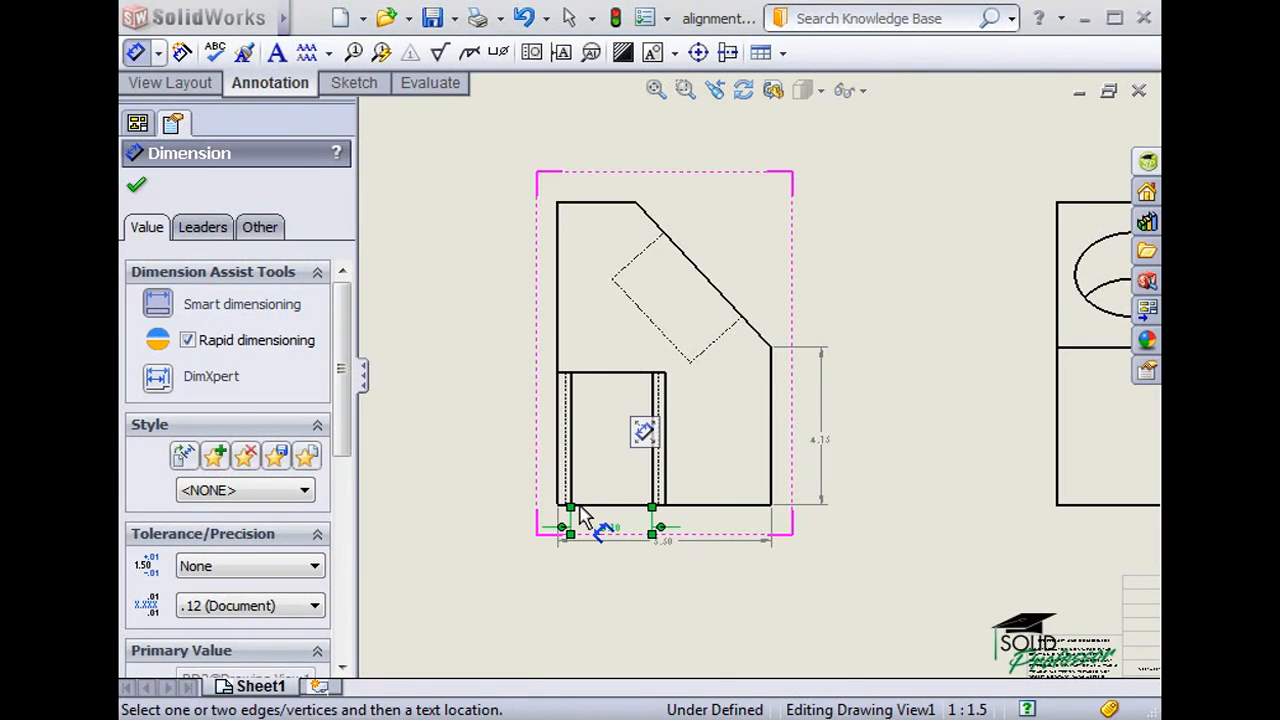
pyautogui.click(665, 506)
pyautogui.click(665, 512)
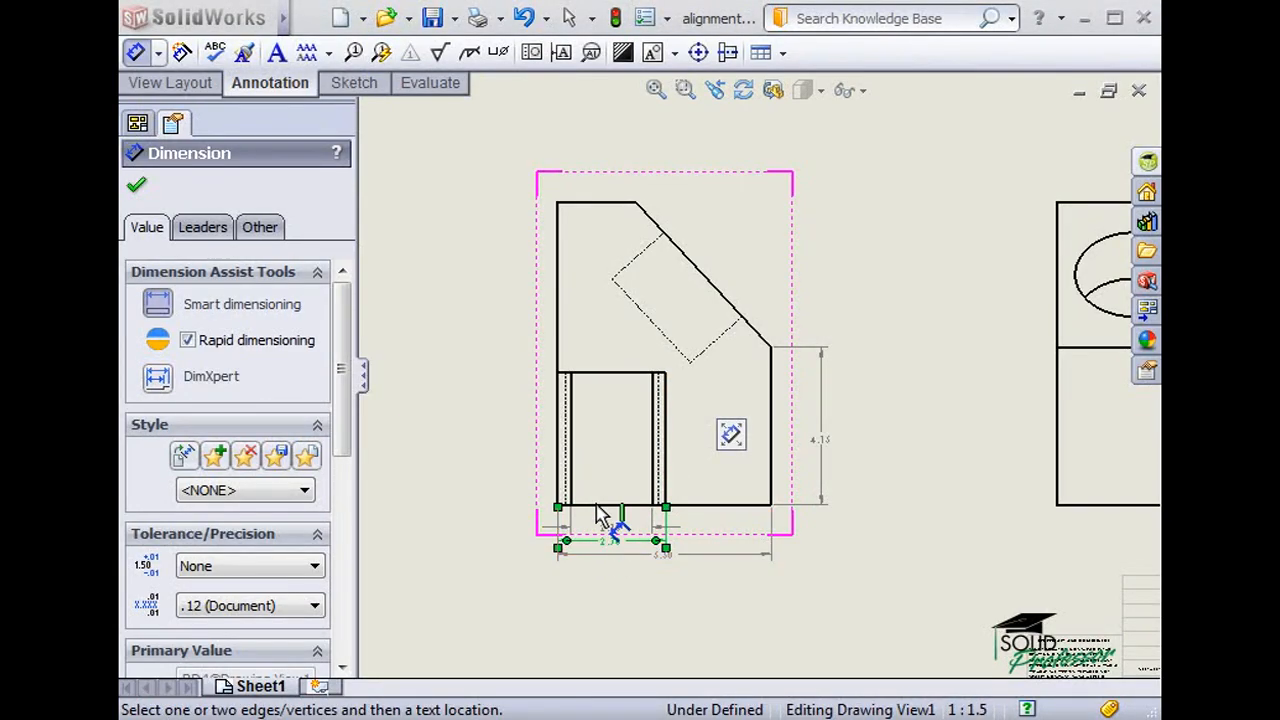
# Dimension the front view's overall height left of the outline and the length of its short top edge above it.
pyautogui.click(558, 450)
pyautogui.click(566, 444)
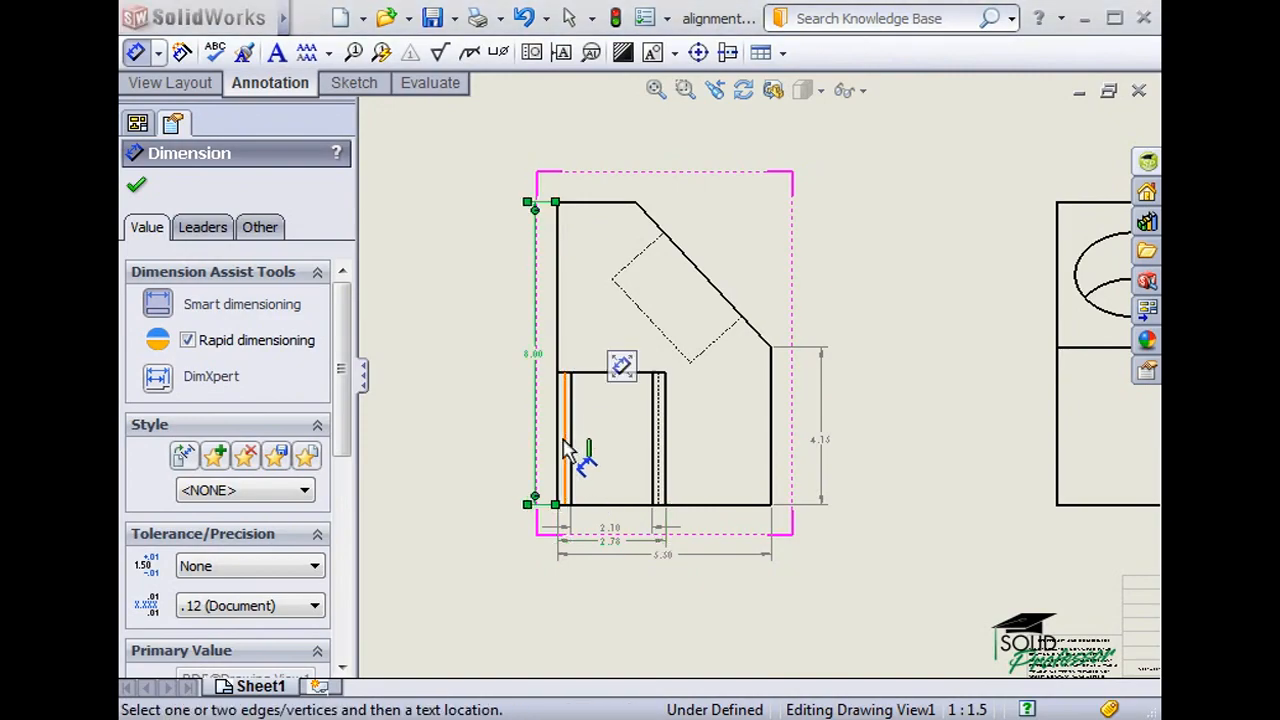
pyautogui.click(600, 204)
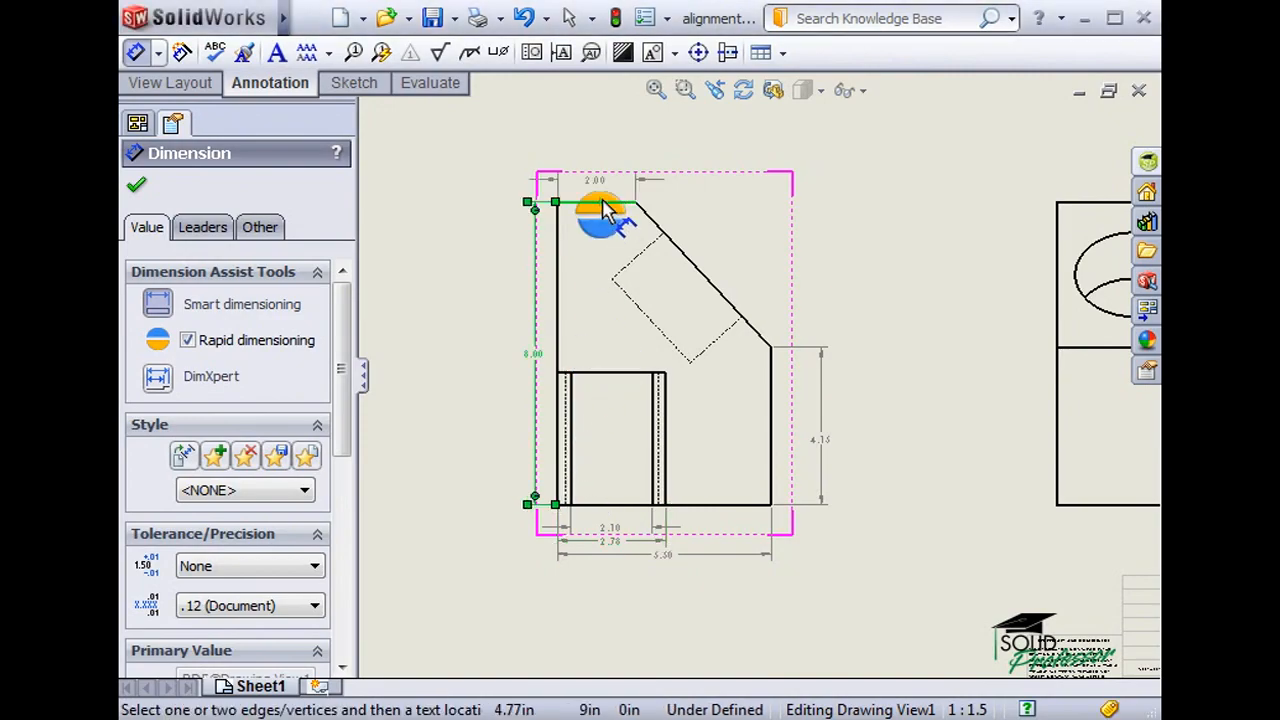
pyautogui.click(600, 203)
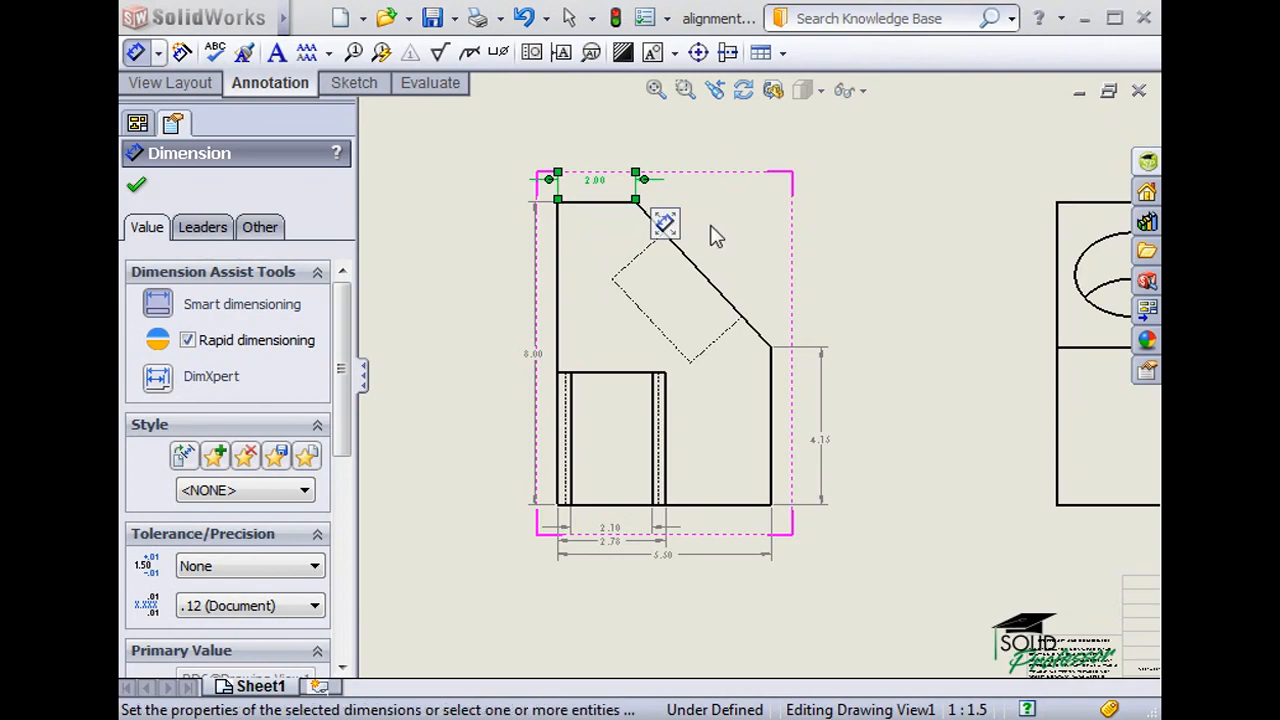
# Add a true radius dimension to the elliptical hole edge in the side view, placed at the upper left of the outline.
pyautogui.moveTo(820, 265); pyautogui.dragTo(640, 279, button='middle')
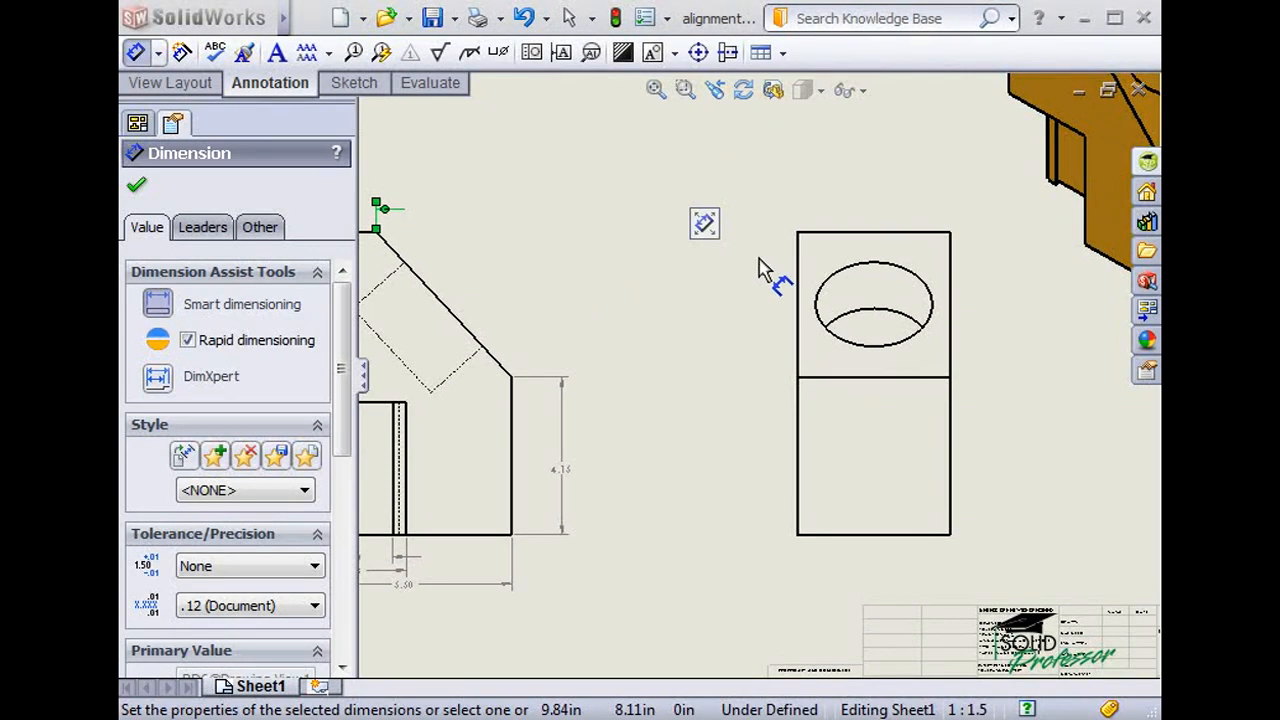
pyautogui.click(834, 276)
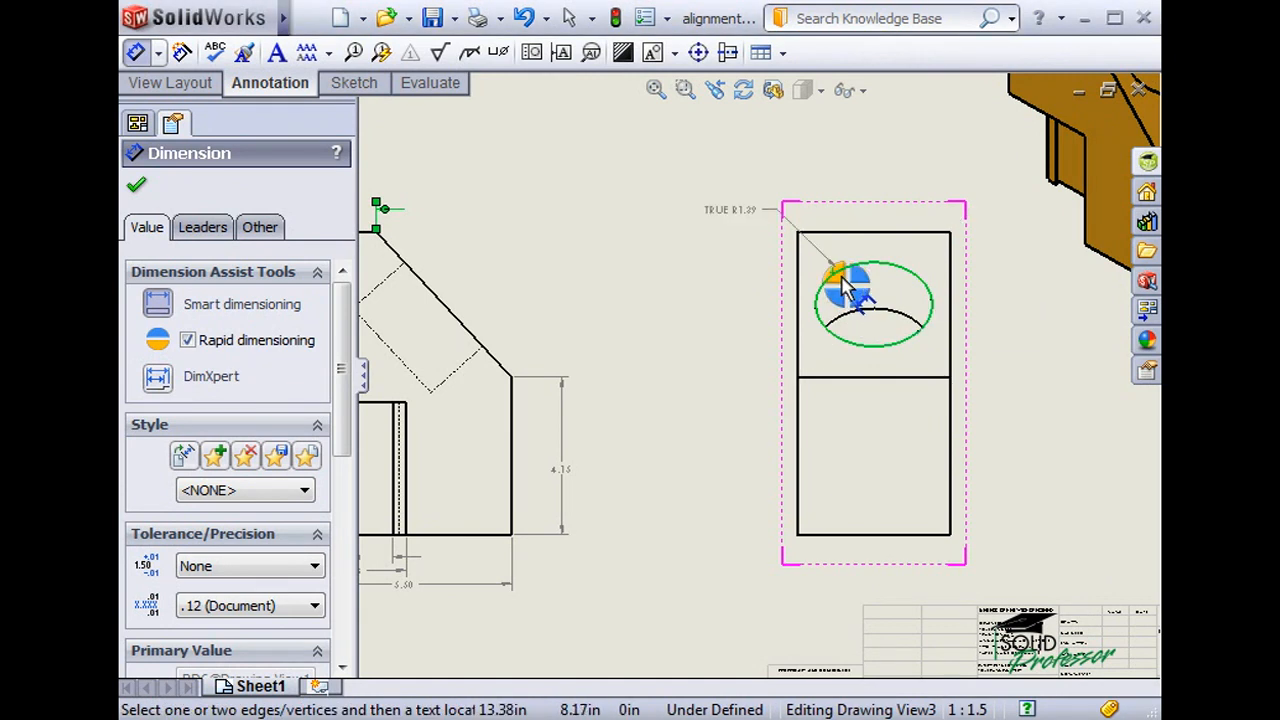
pyautogui.click(840, 288)
# Dimension the vertical distance between the sloped edge's endpoints and the sloped edge's aligned length in the front view.
pyautogui.moveTo(714, 380); pyautogui.dragTo(968, 362, button='middle')
pyautogui.click(781, 374)
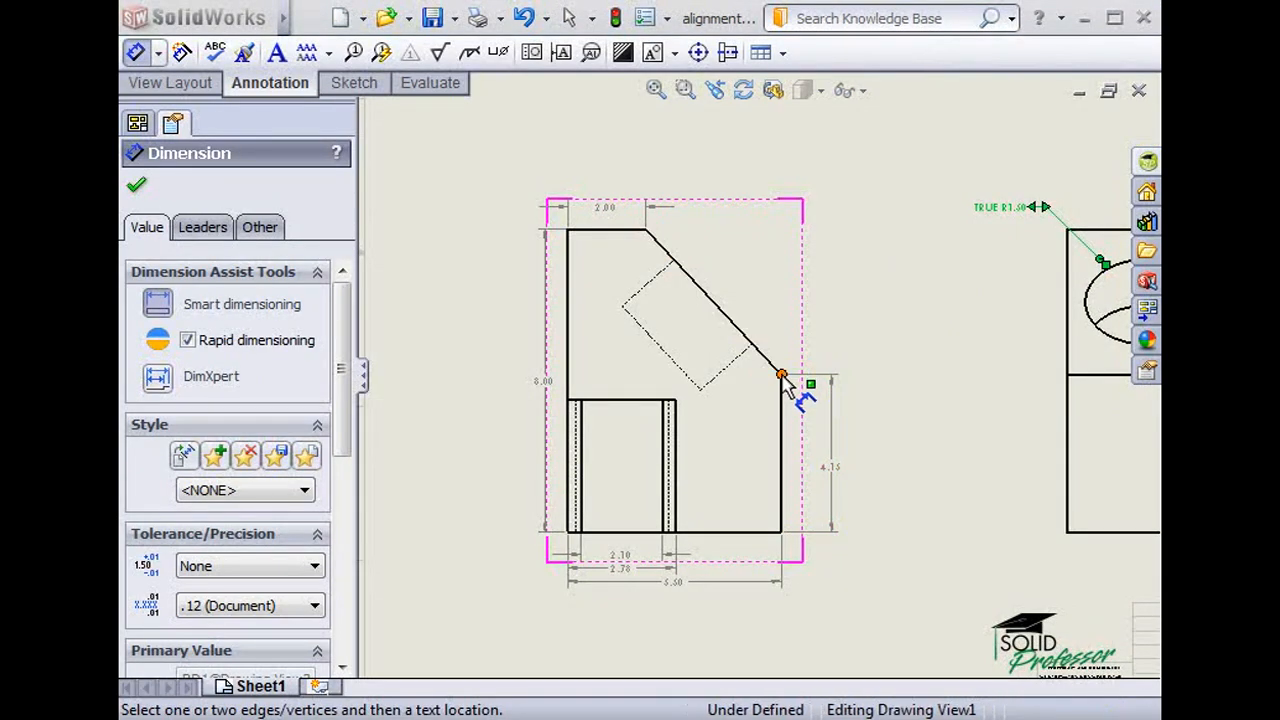
pyautogui.click(646, 229)
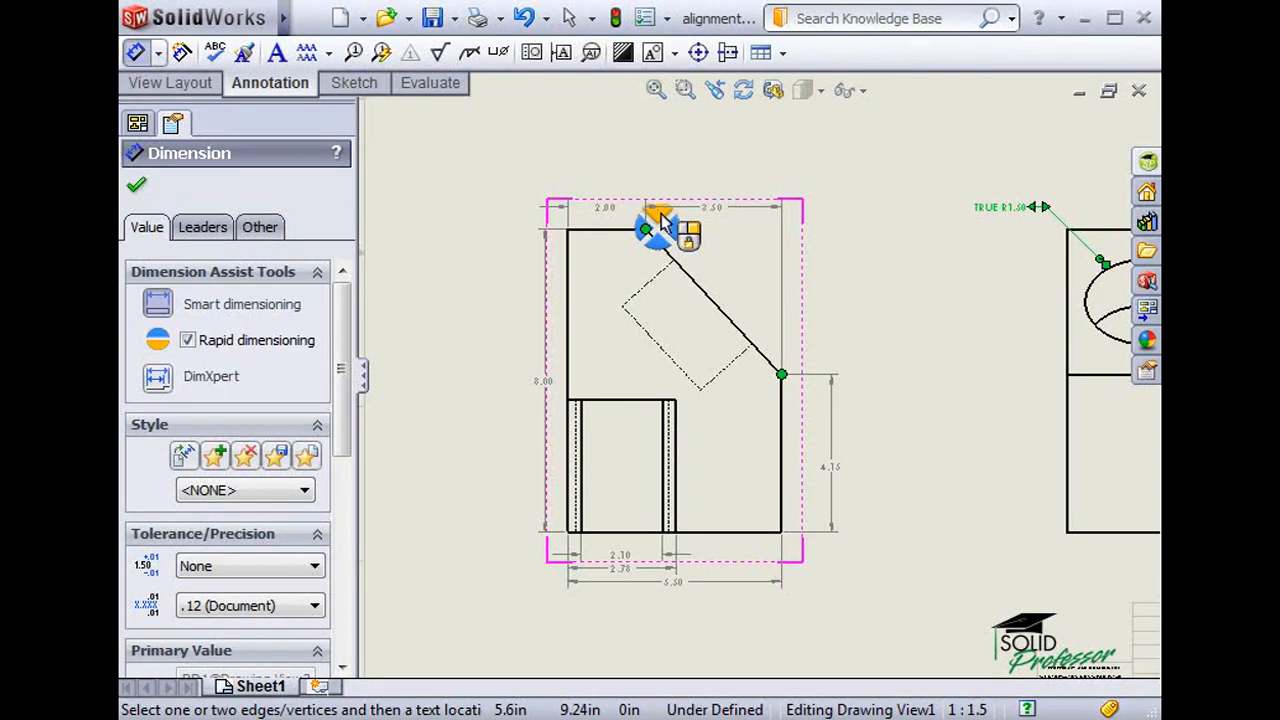
pyautogui.click(668, 230)
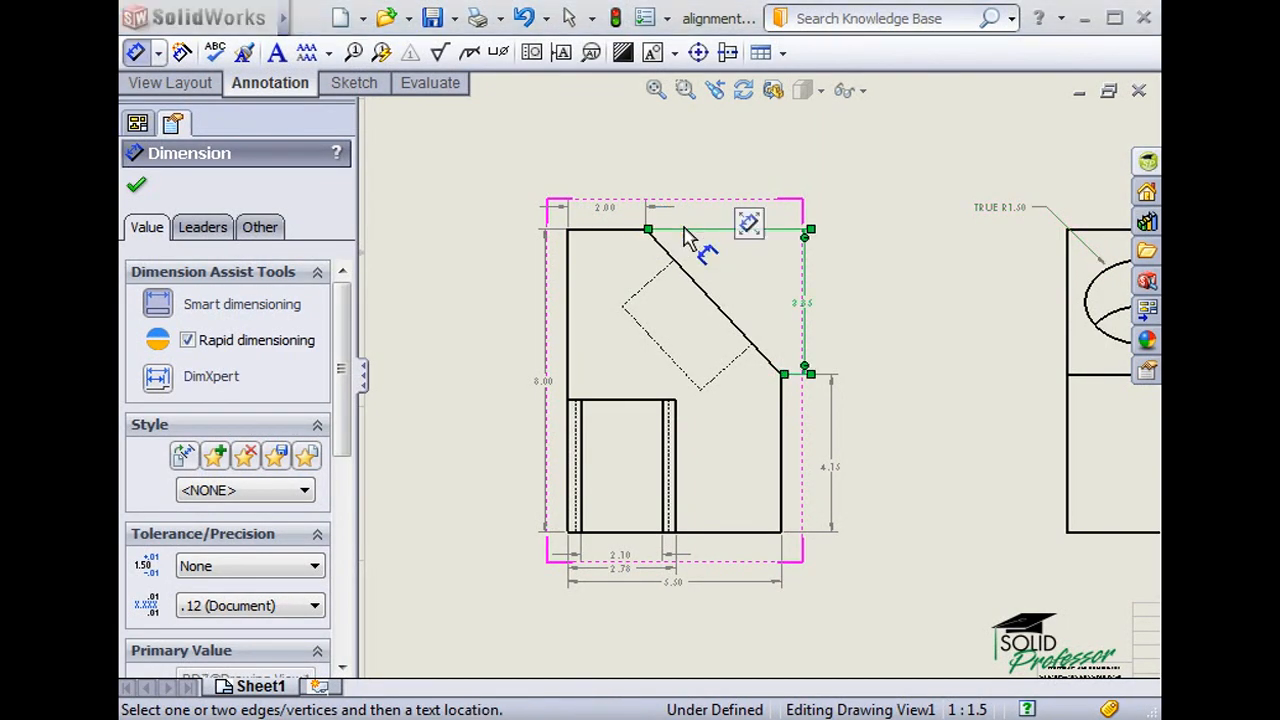
pyautogui.click(704, 292)
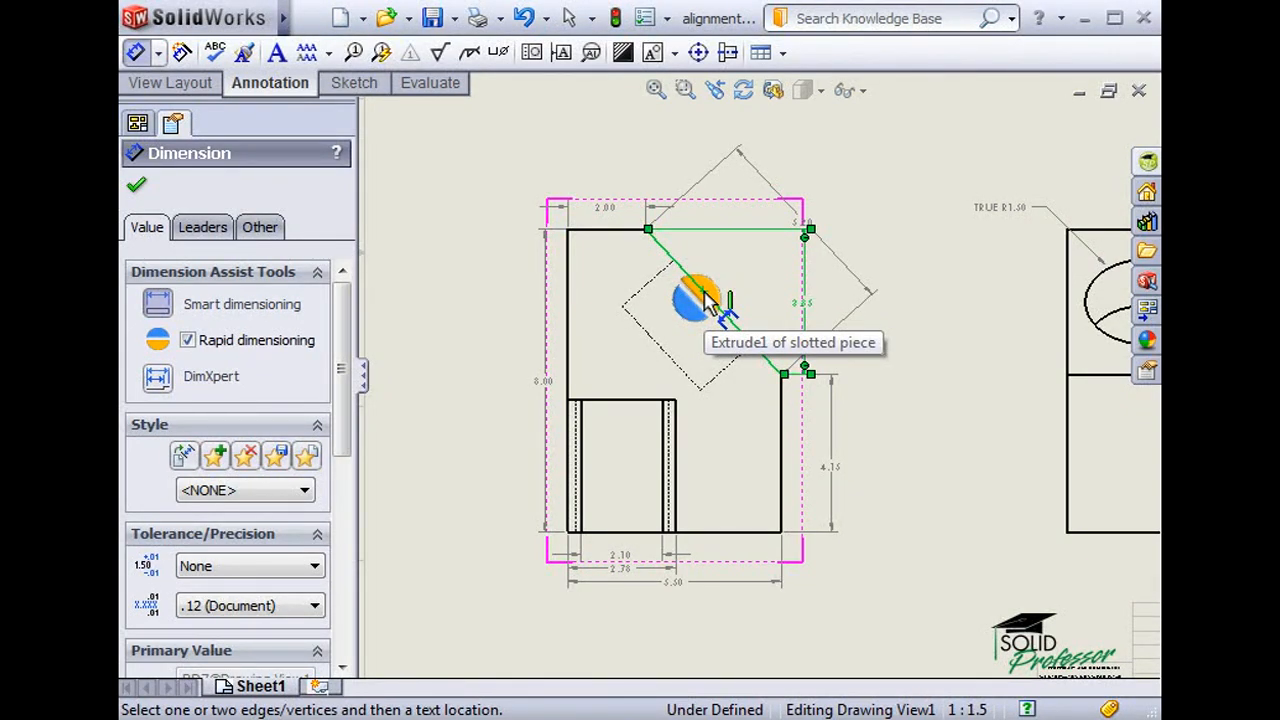
pyautogui.click(795, 305)
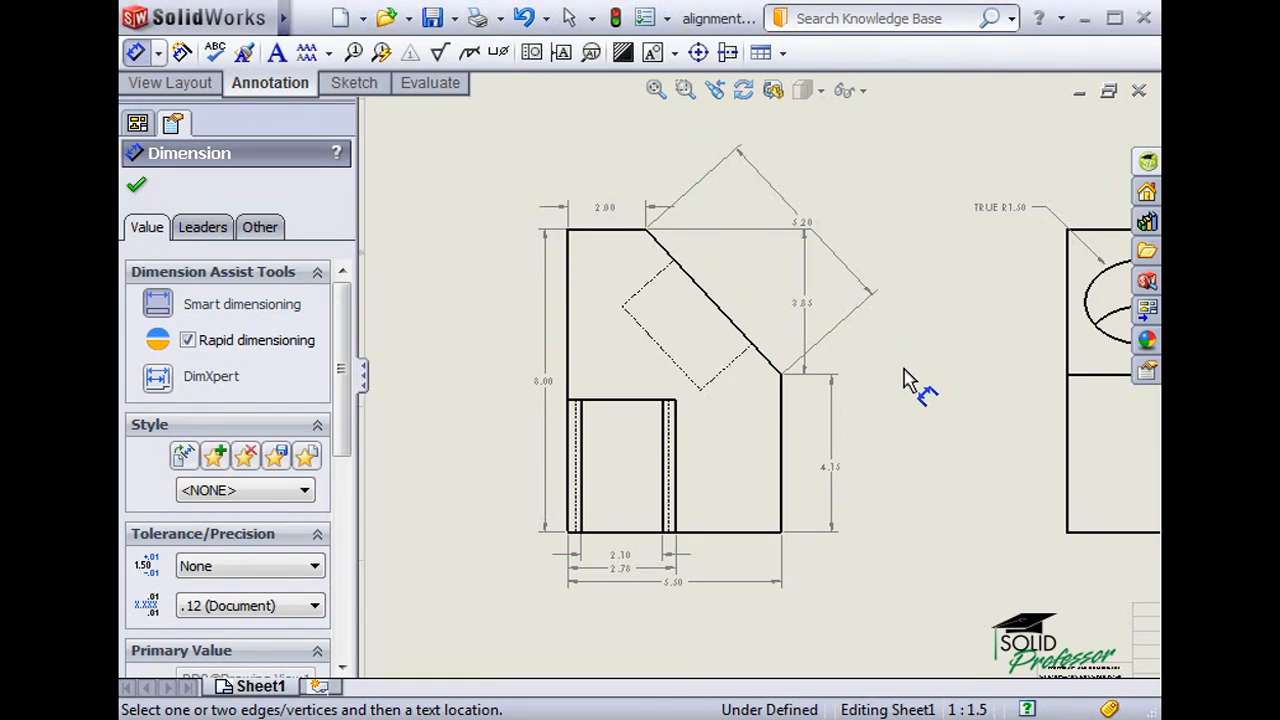
pyautogui.press('Escape')
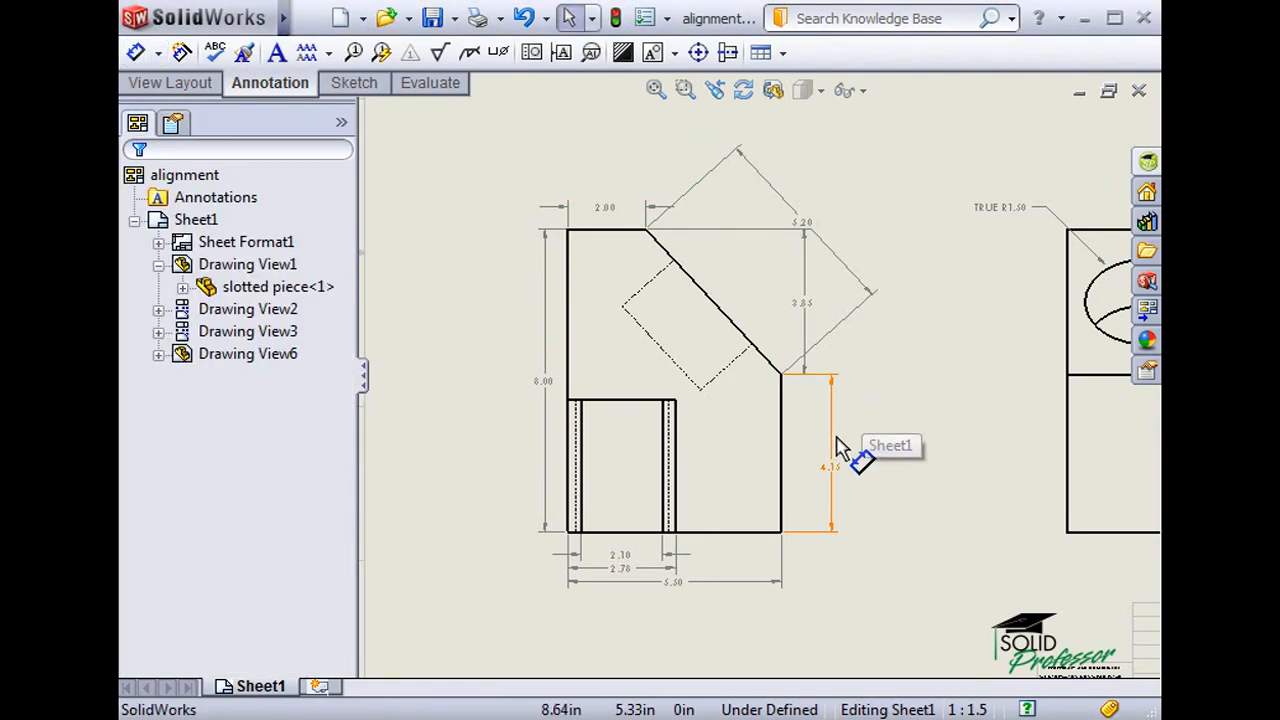
# Move the 4.15 right-edge height dimension farther from the outline and flip its arrows to the outside.
pyautogui.click(843, 458)
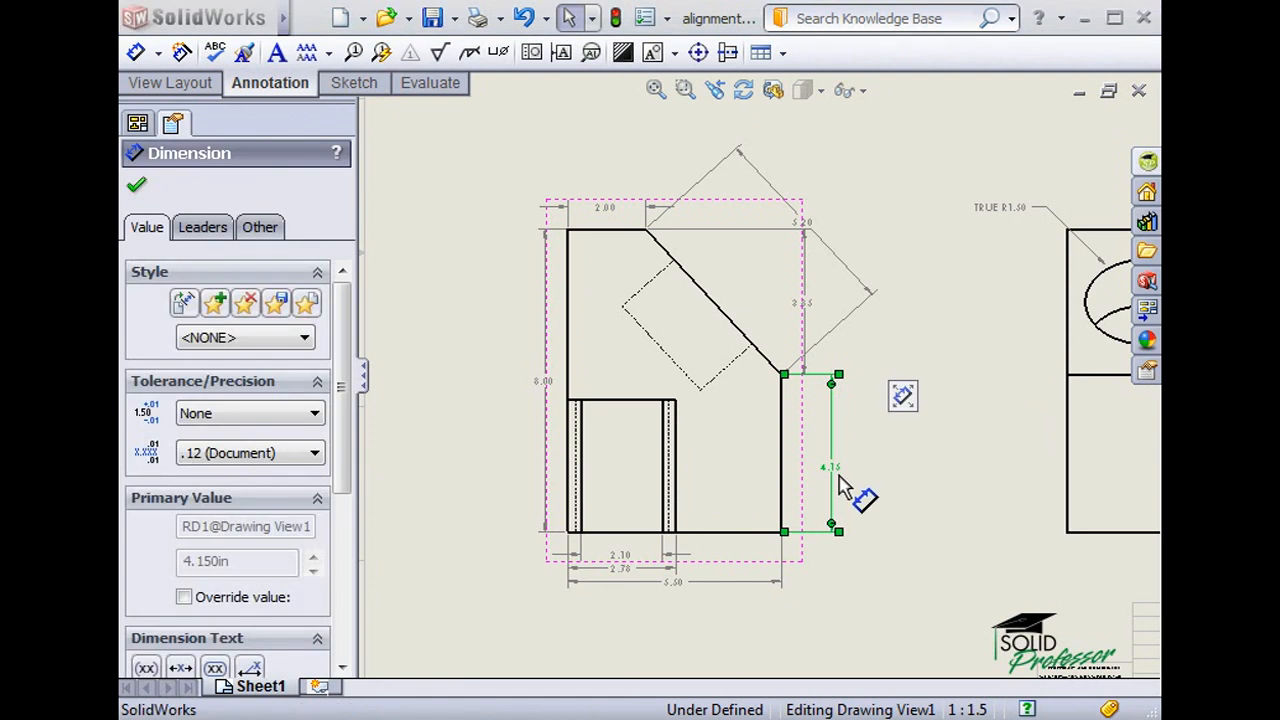
pyautogui.moveTo(840, 487); pyautogui.dragTo(866, 500)
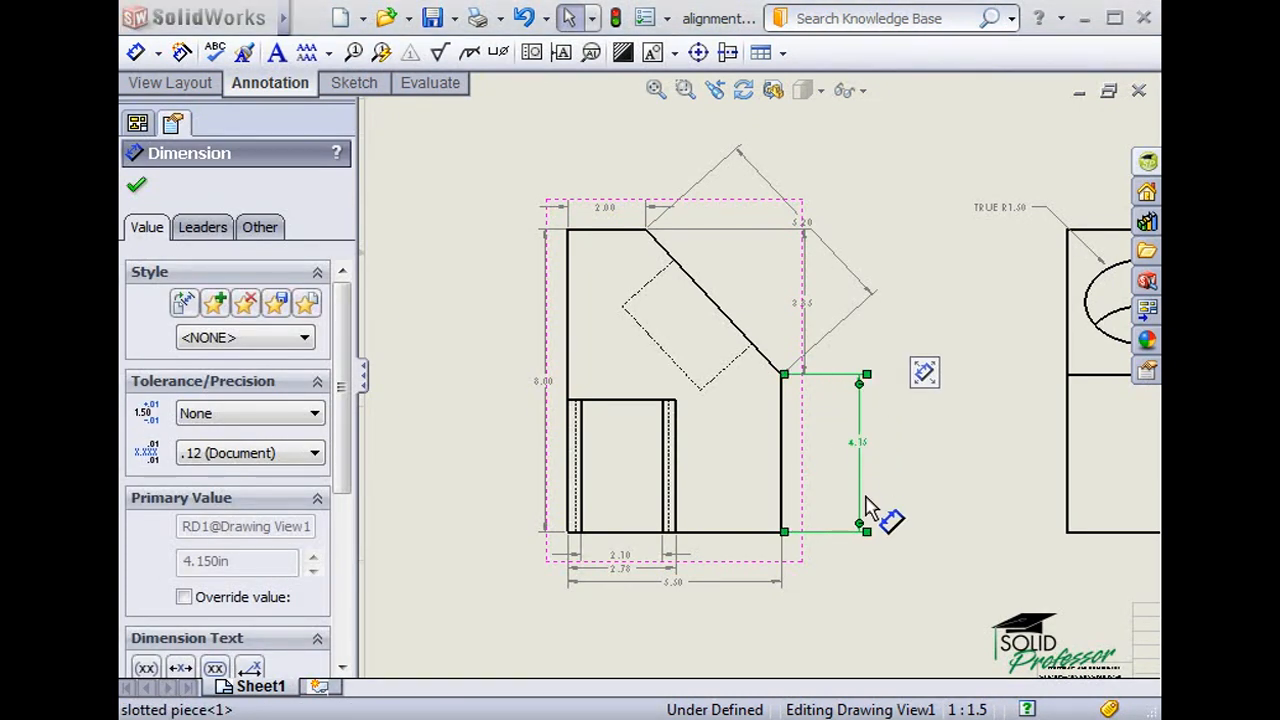
pyautogui.click(859, 525)
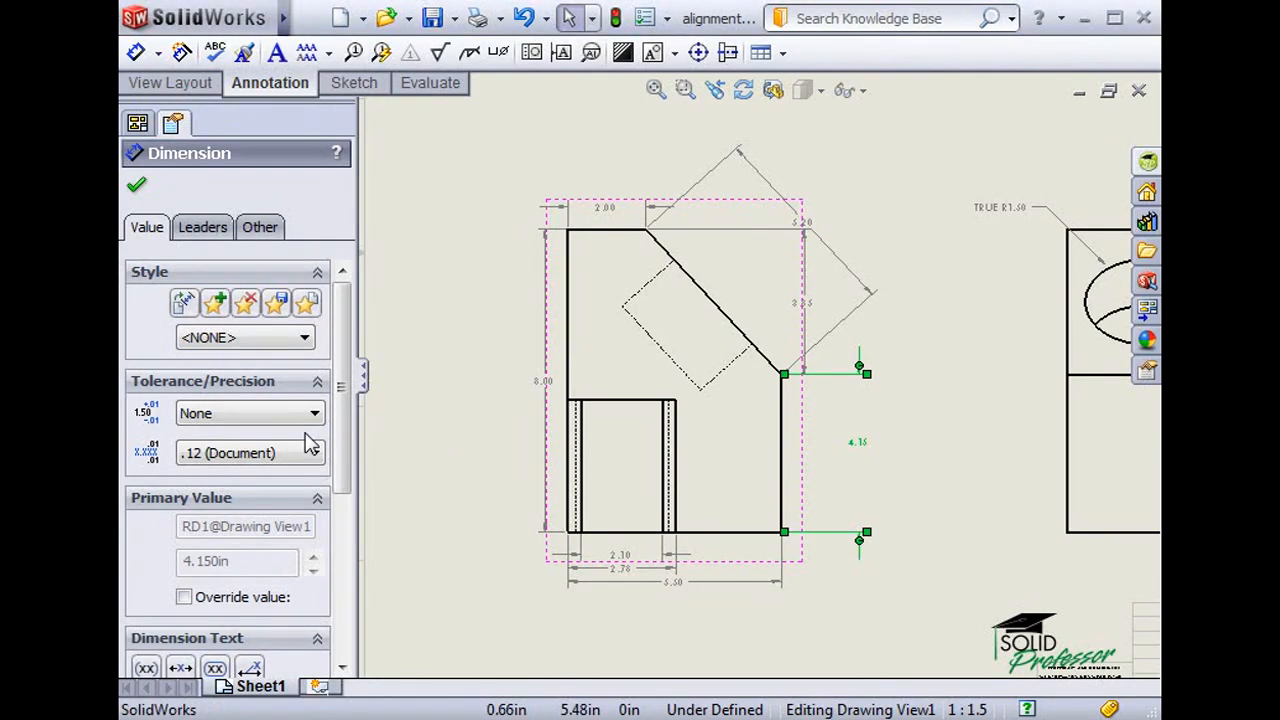
pyautogui.click(251, 415)
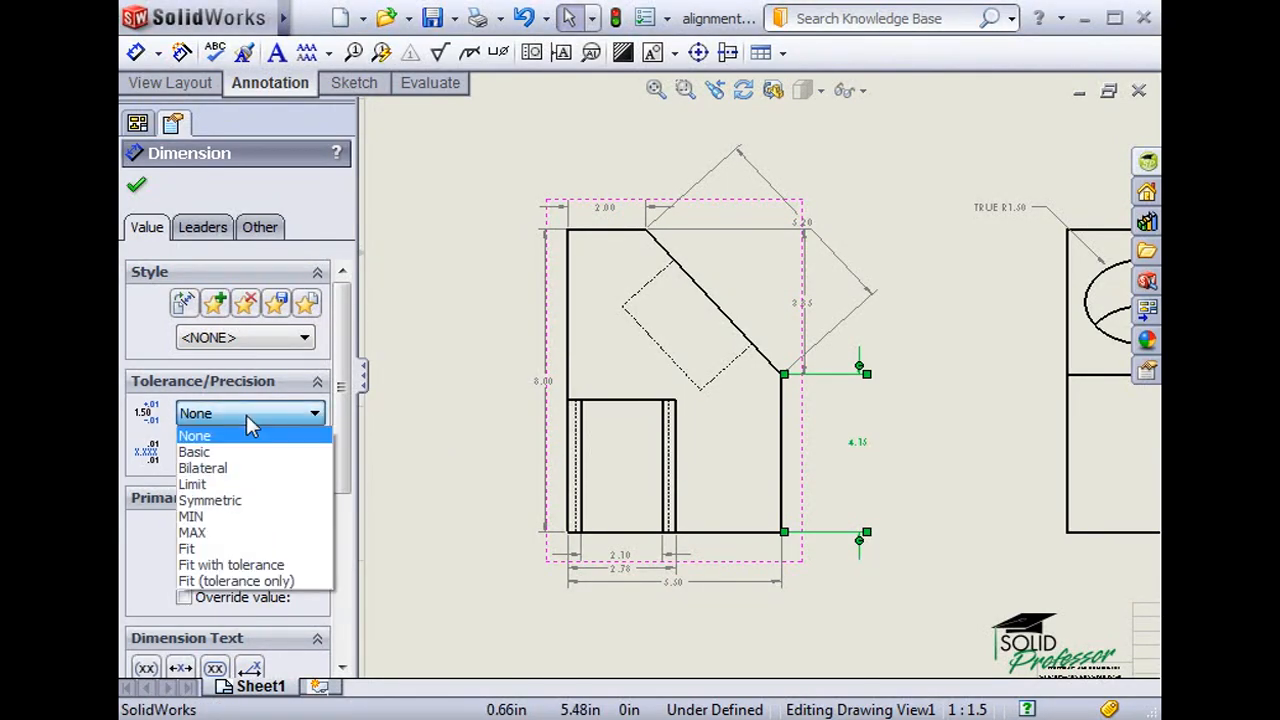
pyautogui.click(250, 433)
pyautogui.click(255, 456)
pyautogui.click(255, 457)
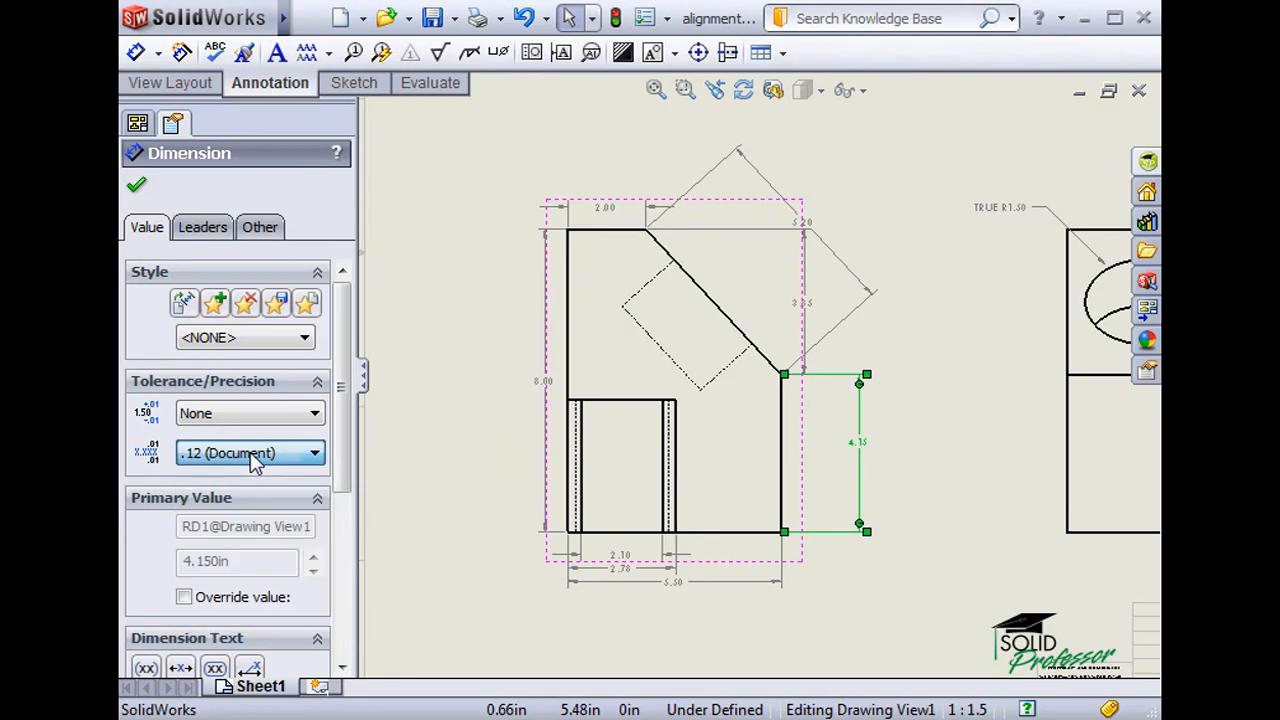
pyautogui.click(480, 423)
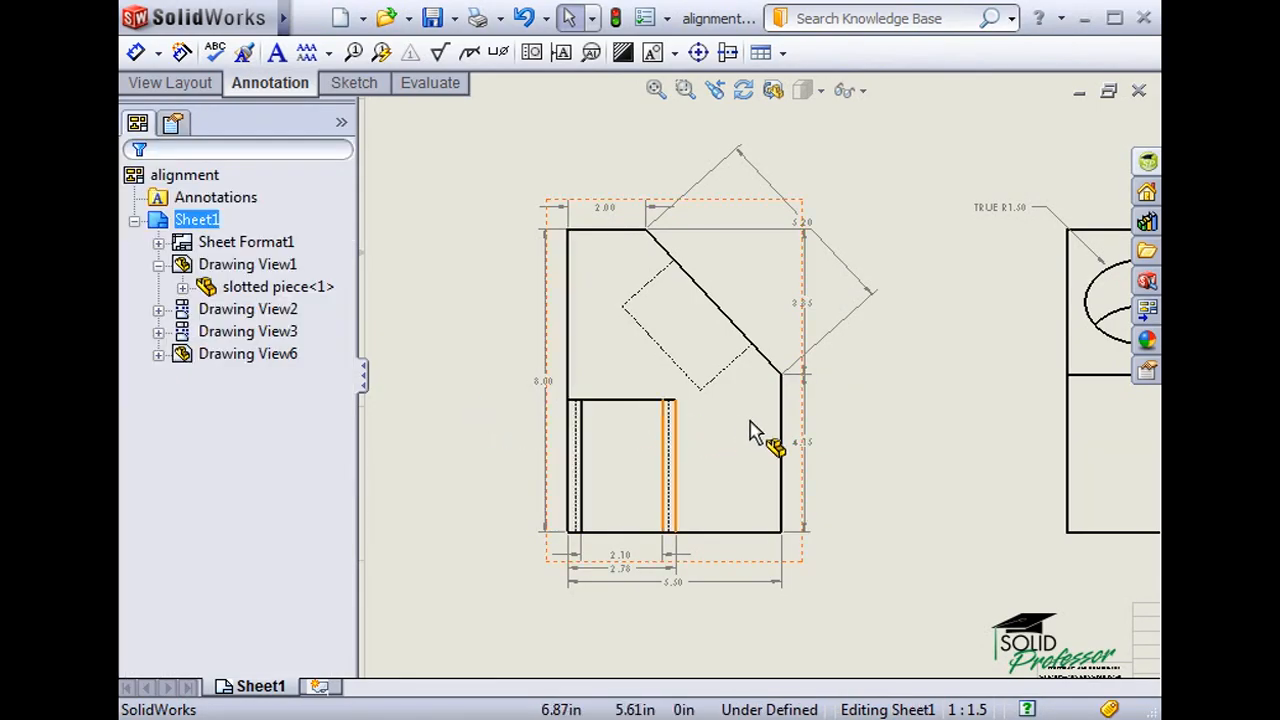
# Give the 4.15 right-edge height dimension a Bilateral tolerance and enclose its text in parentheses.
pyautogui.click(810, 465)
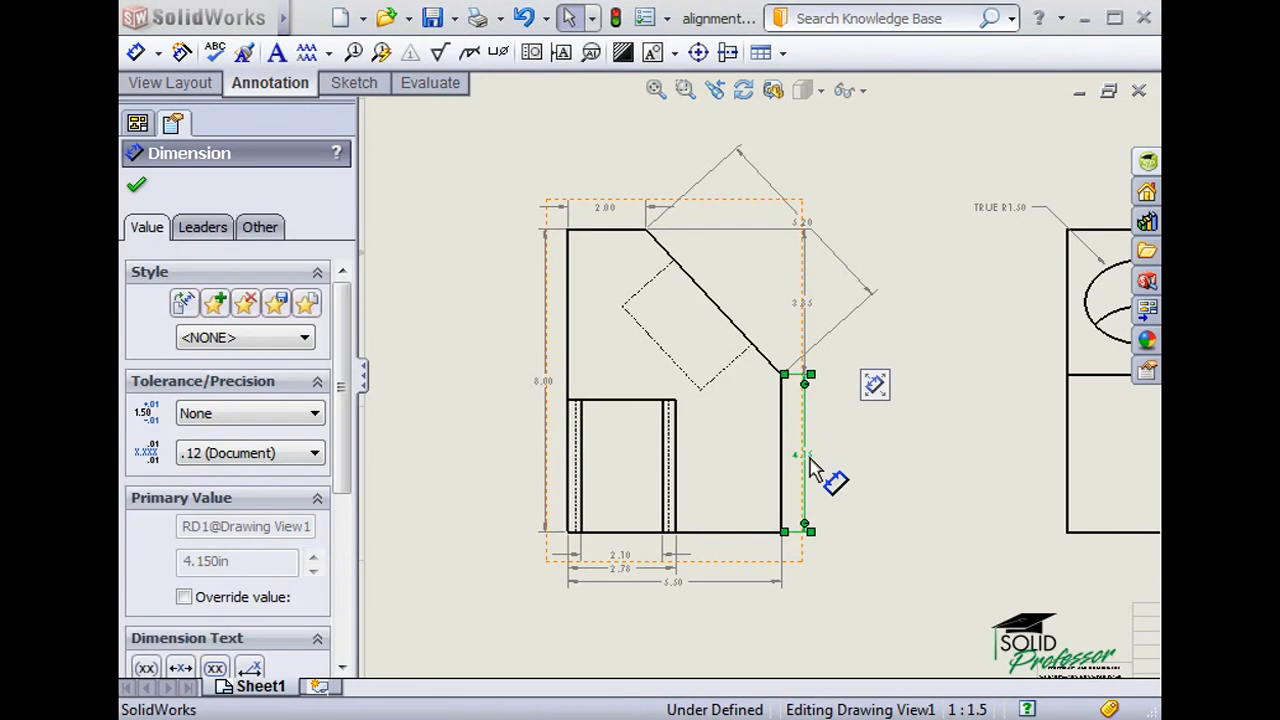
pyautogui.moveTo(875, 384)
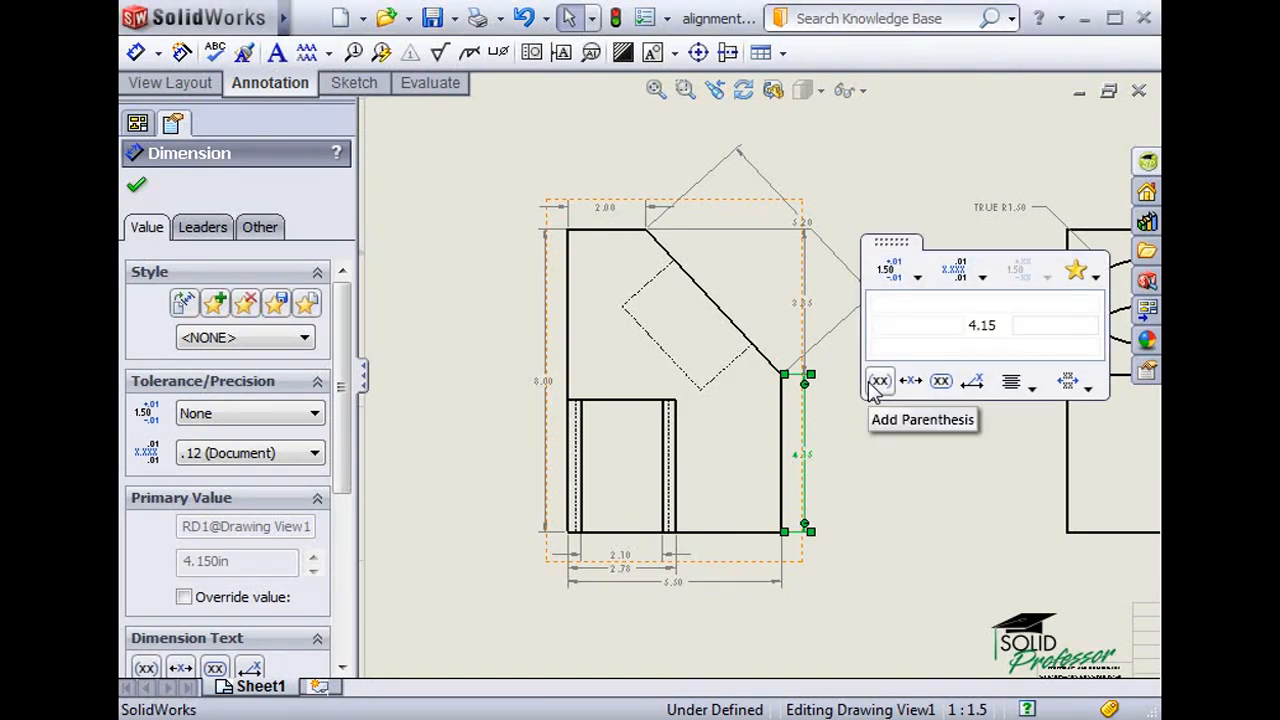
pyautogui.click(916, 280)
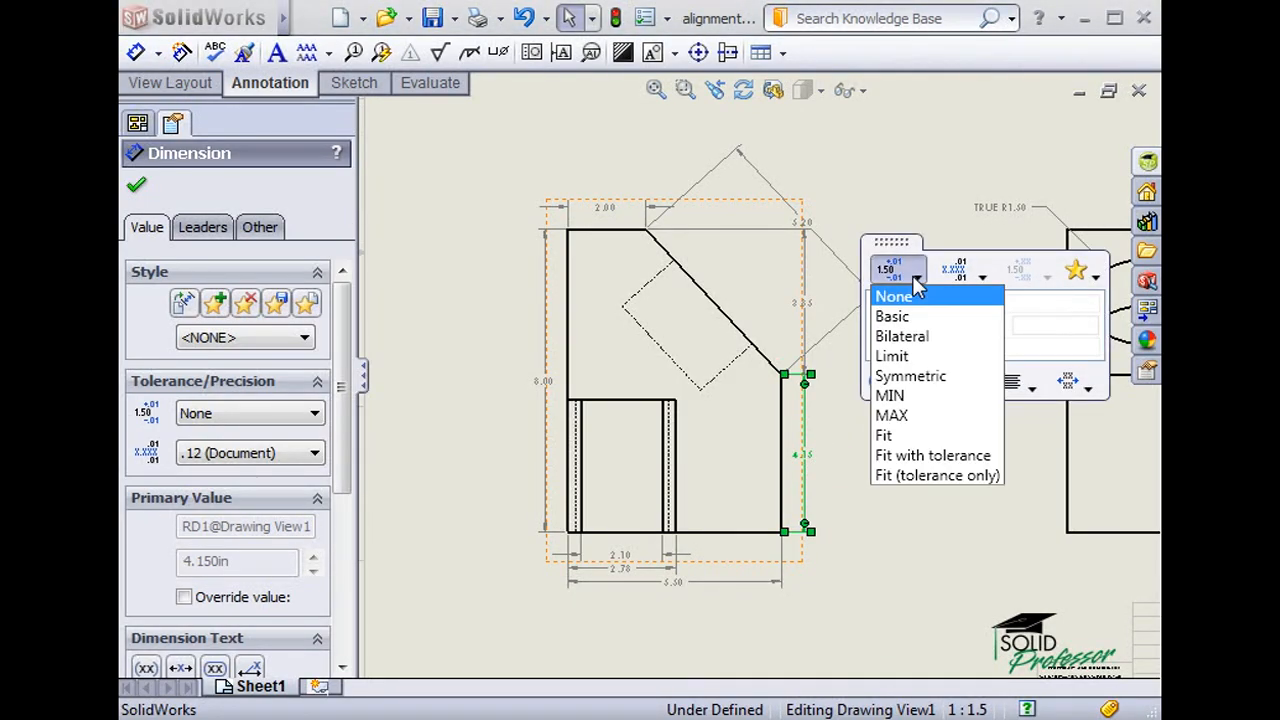
pyautogui.click(922, 338)
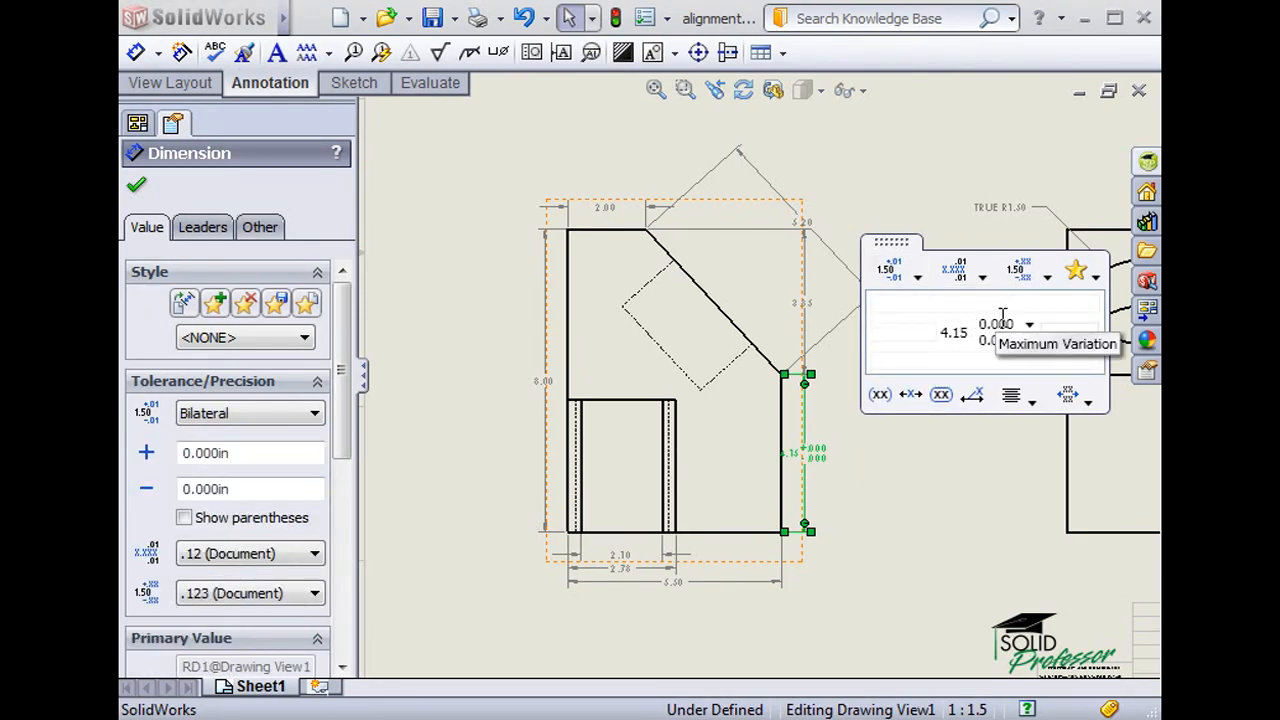
pyautogui.click(1043, 282)
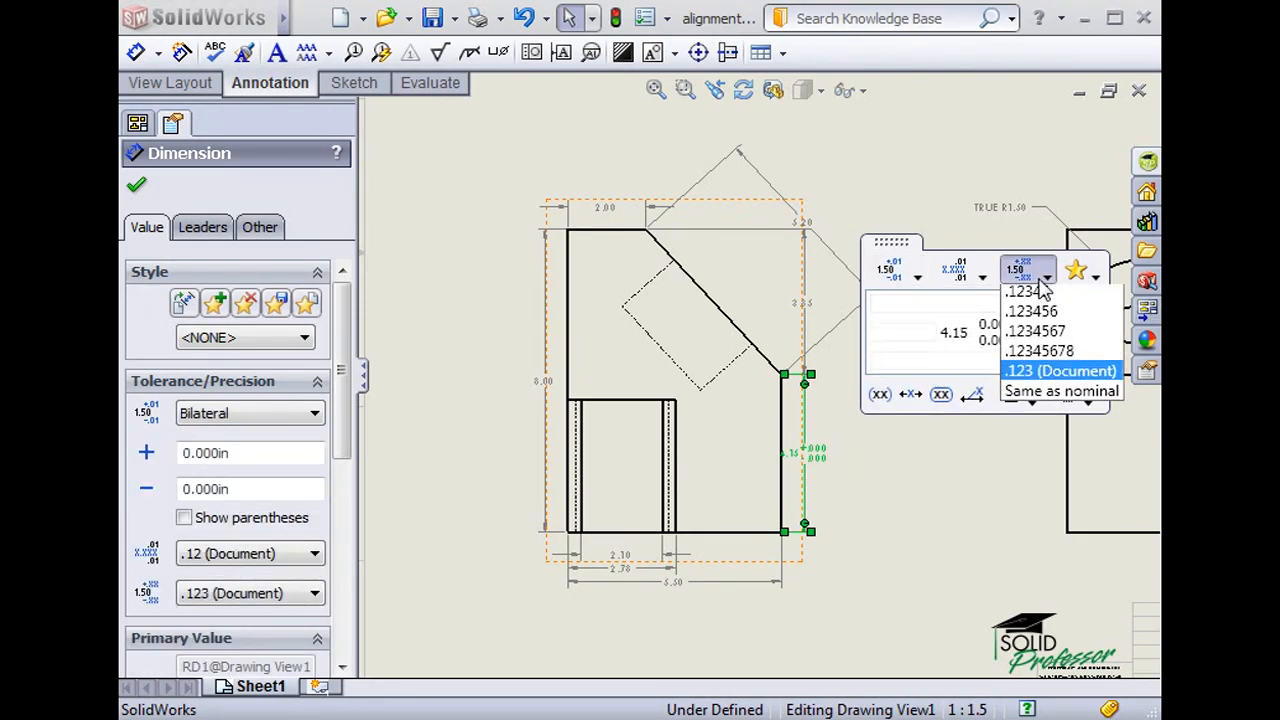
pyautogui.click(1040, 283)
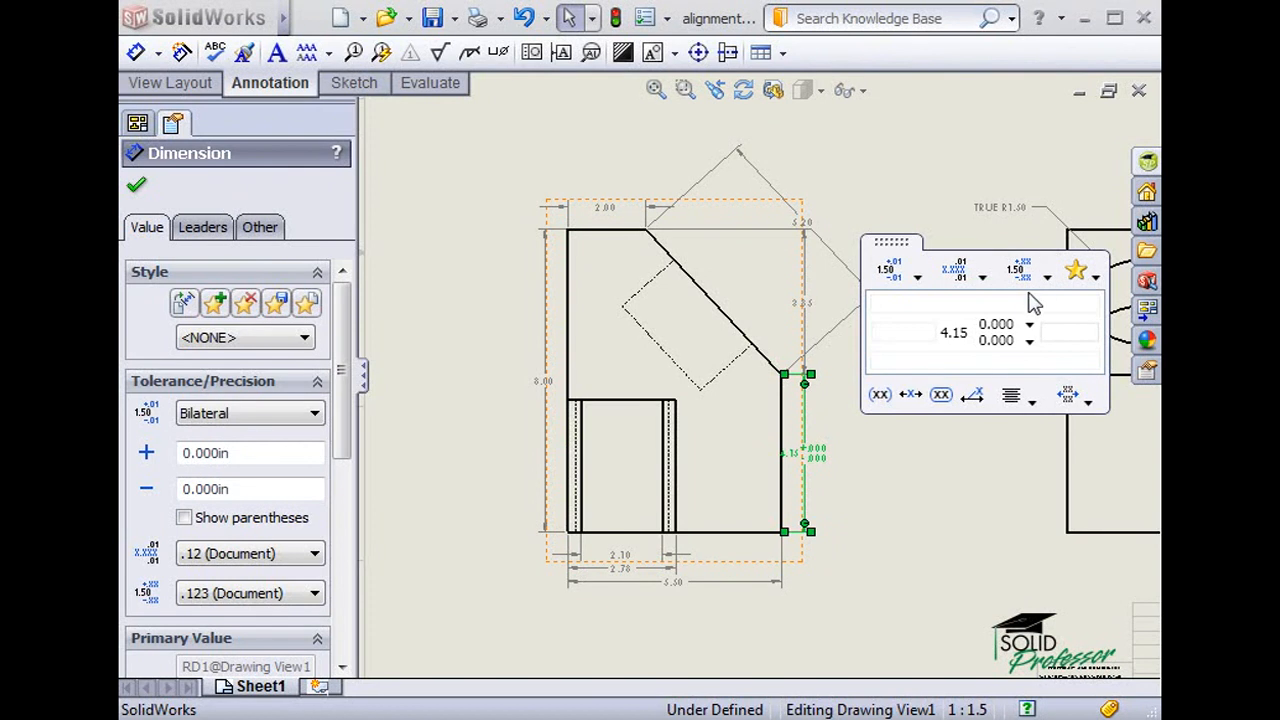
pyautogui.click(878, 396)
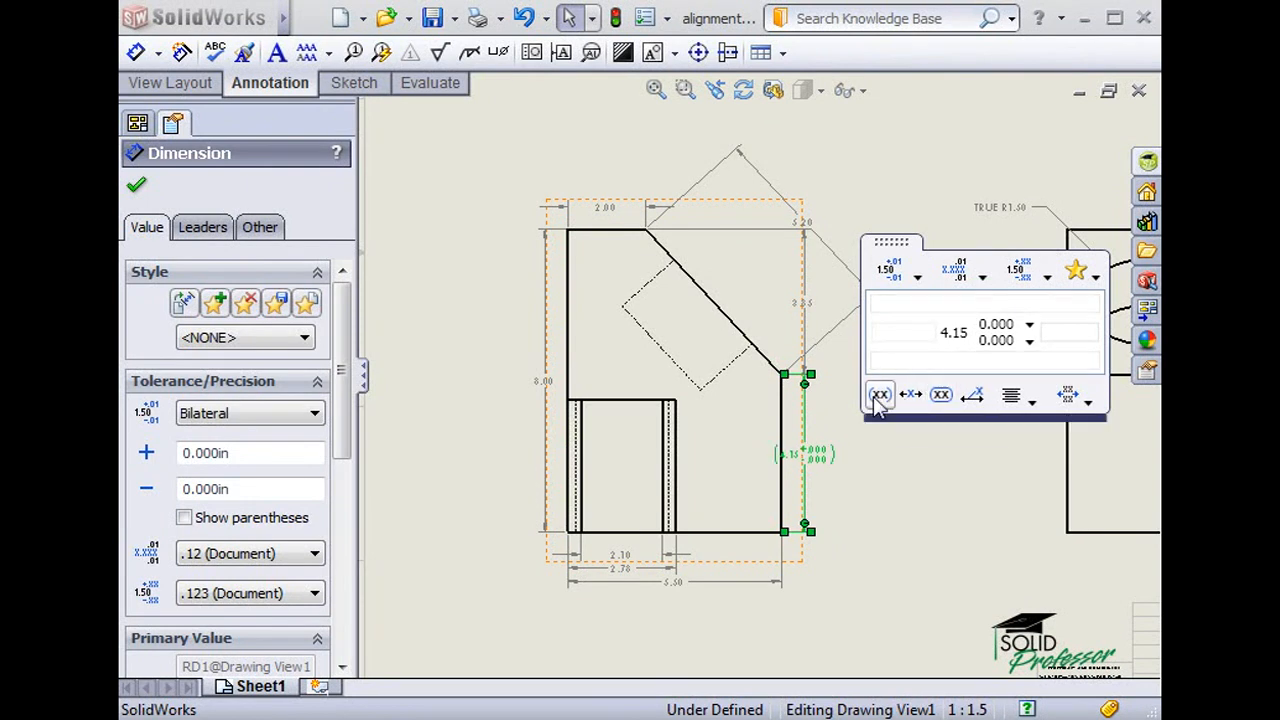
pyautogui.click(878, 455)
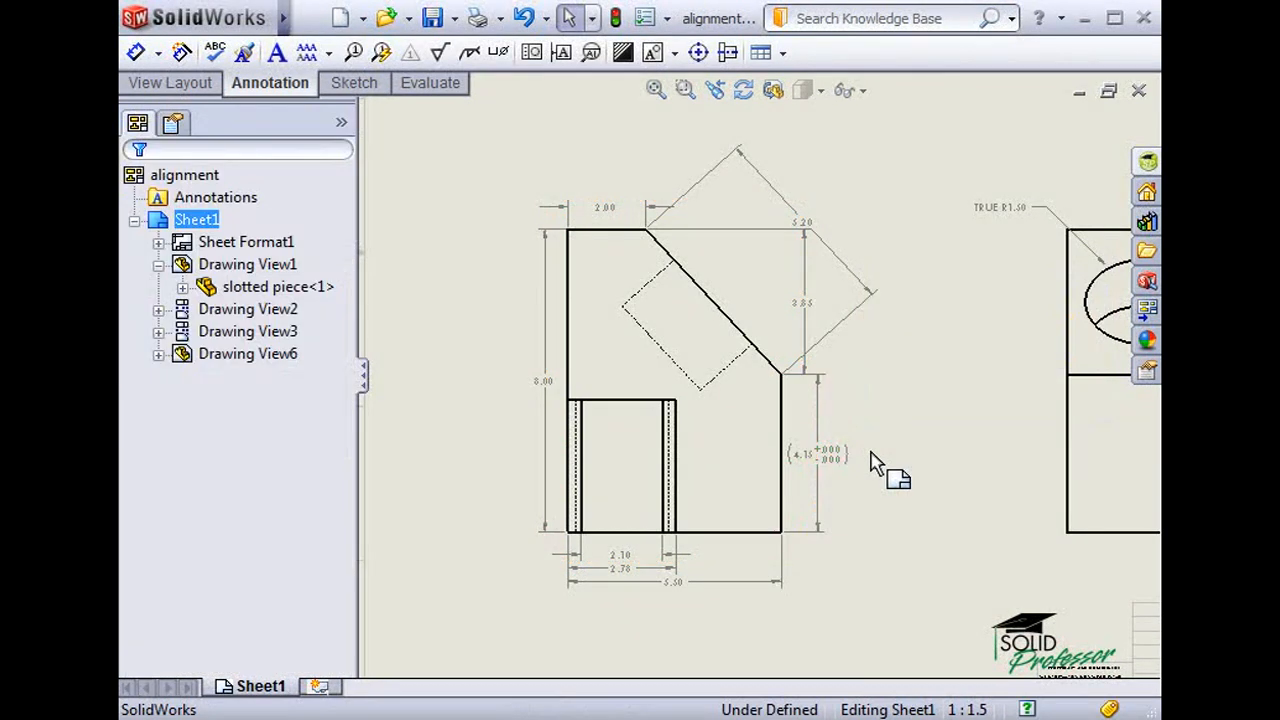
# Apply the recently used style with Bilateral tolerance and parentheses to the 8.00 overall height dimension in the front view.
pyautogui.click(543, 384)
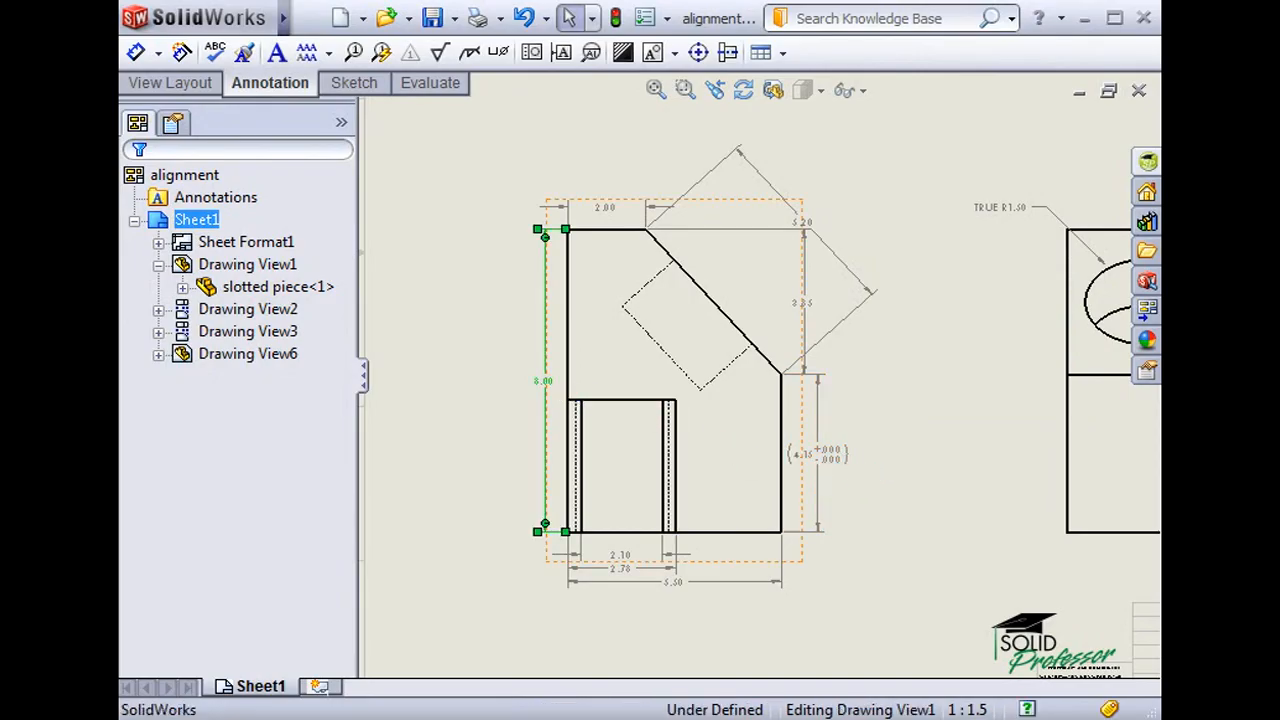
pyautogui.moveTo(614, 300)
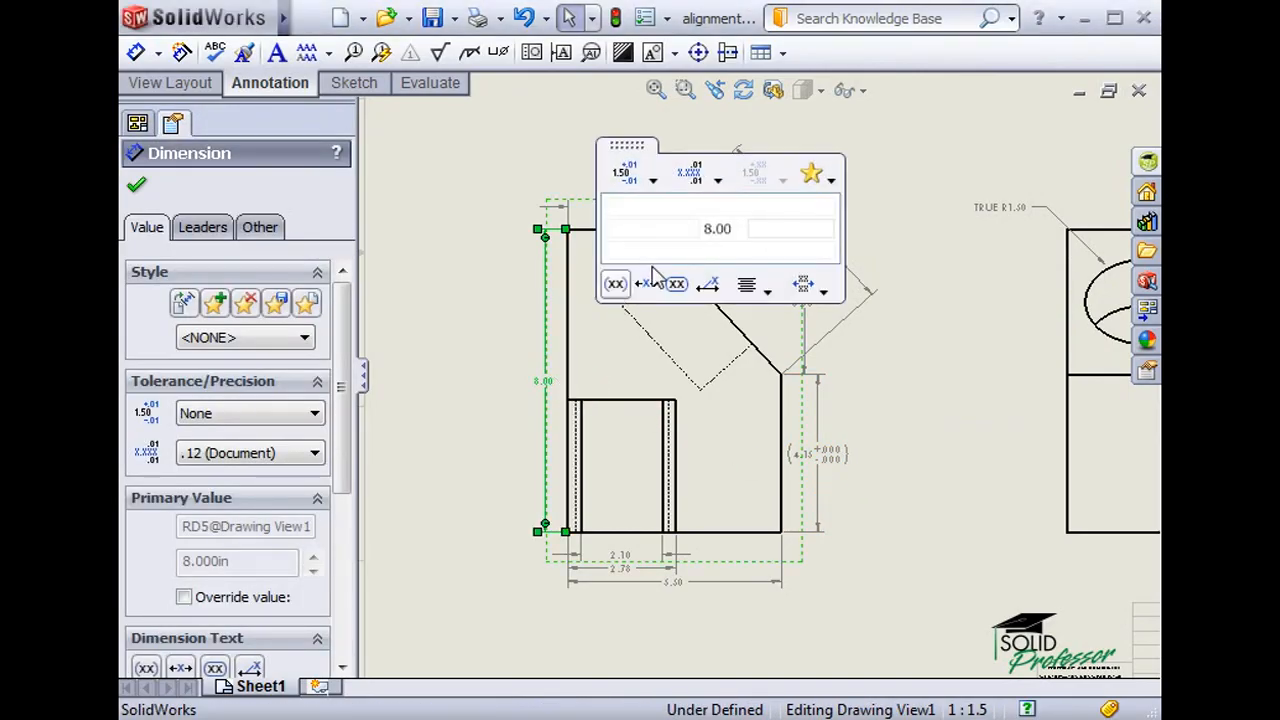
pyautogui.click(828, 182)
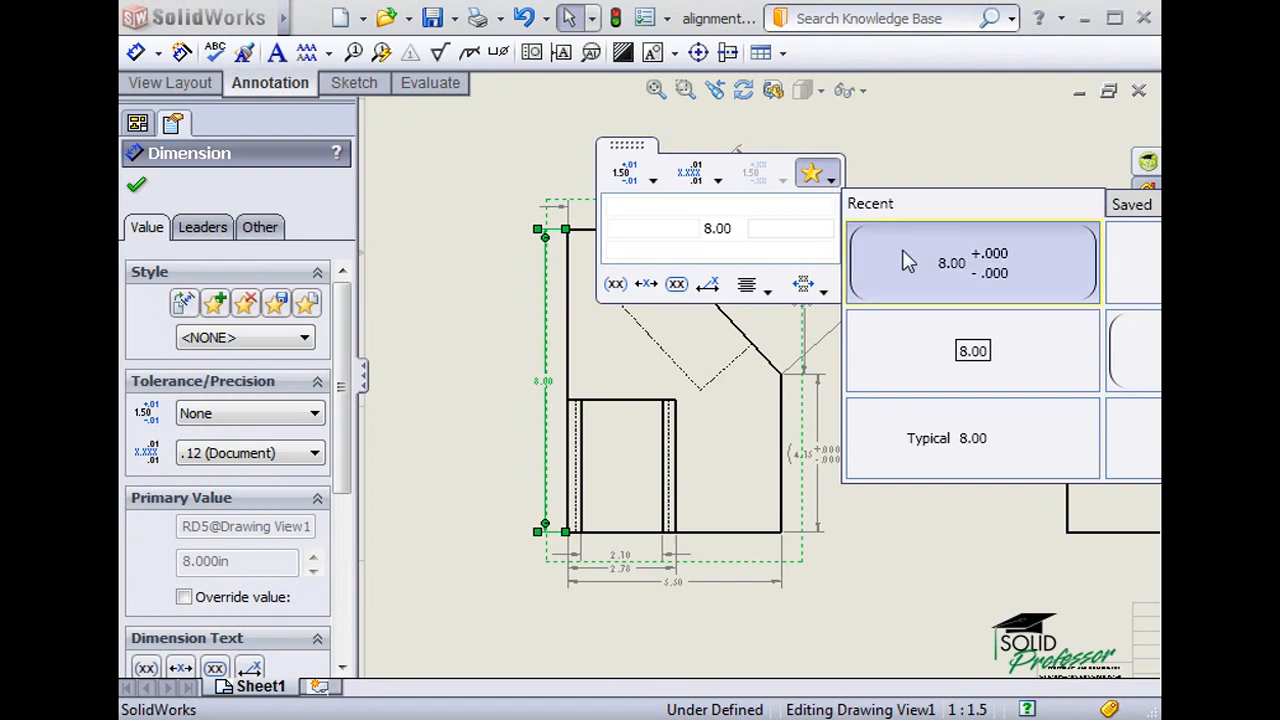
pyautogui.click(922, 278)
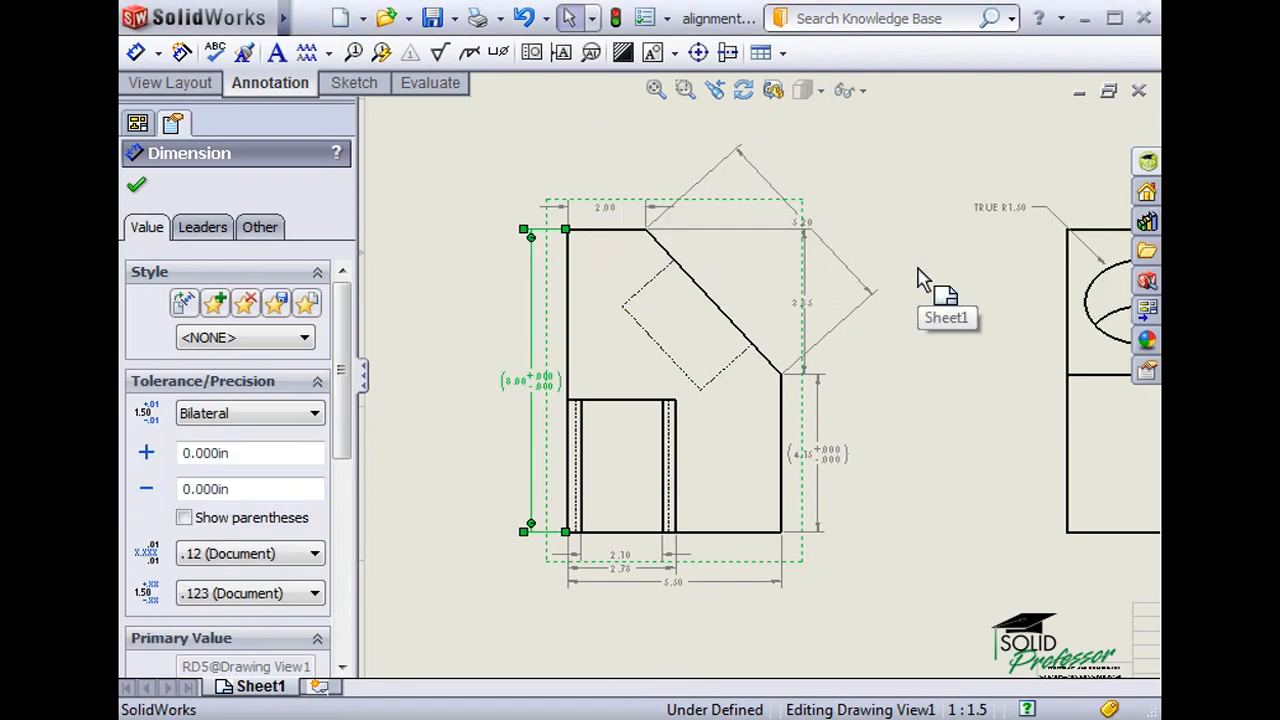
pyautogui.click(921, 428)
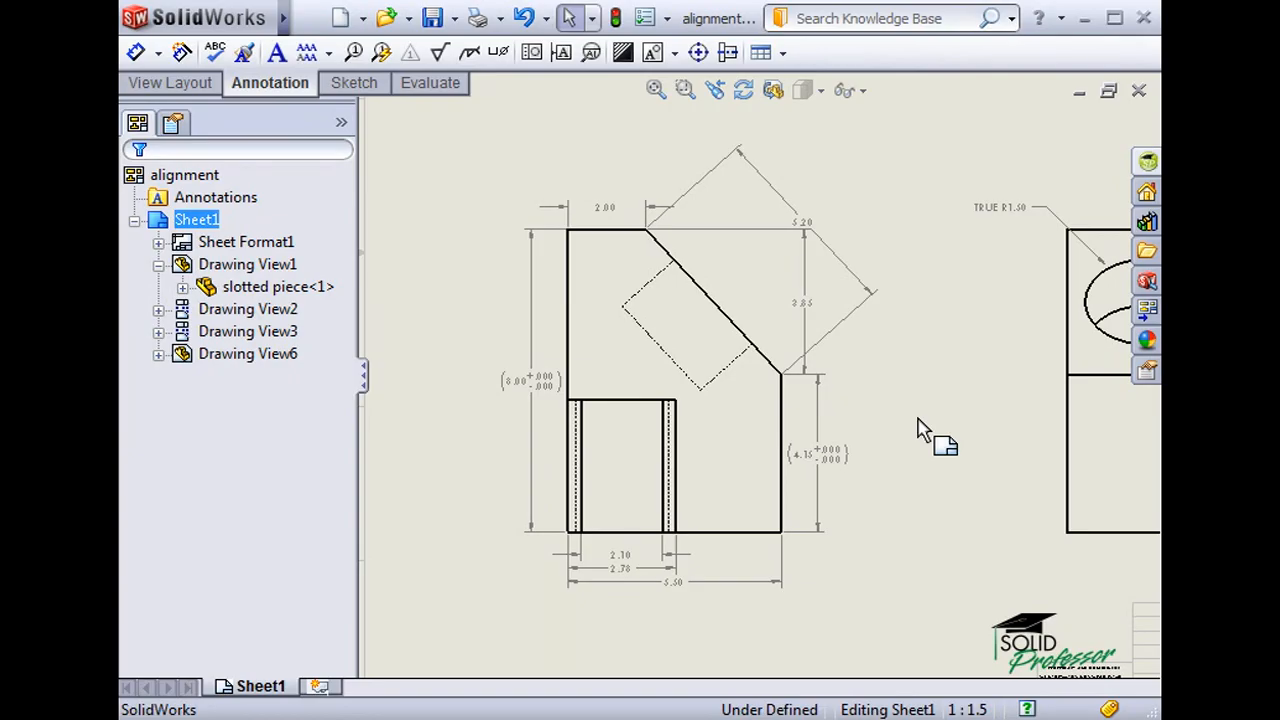
pyautogui.press('s')
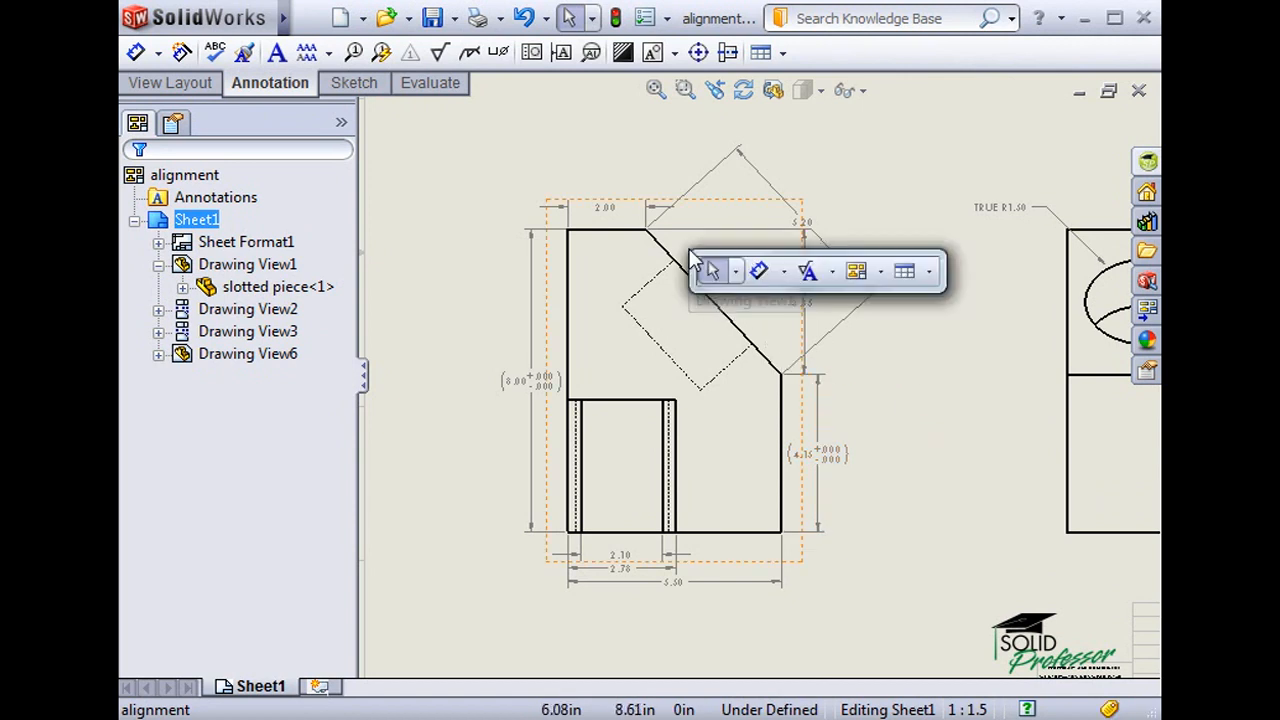
pyautogui.click(783, 271)
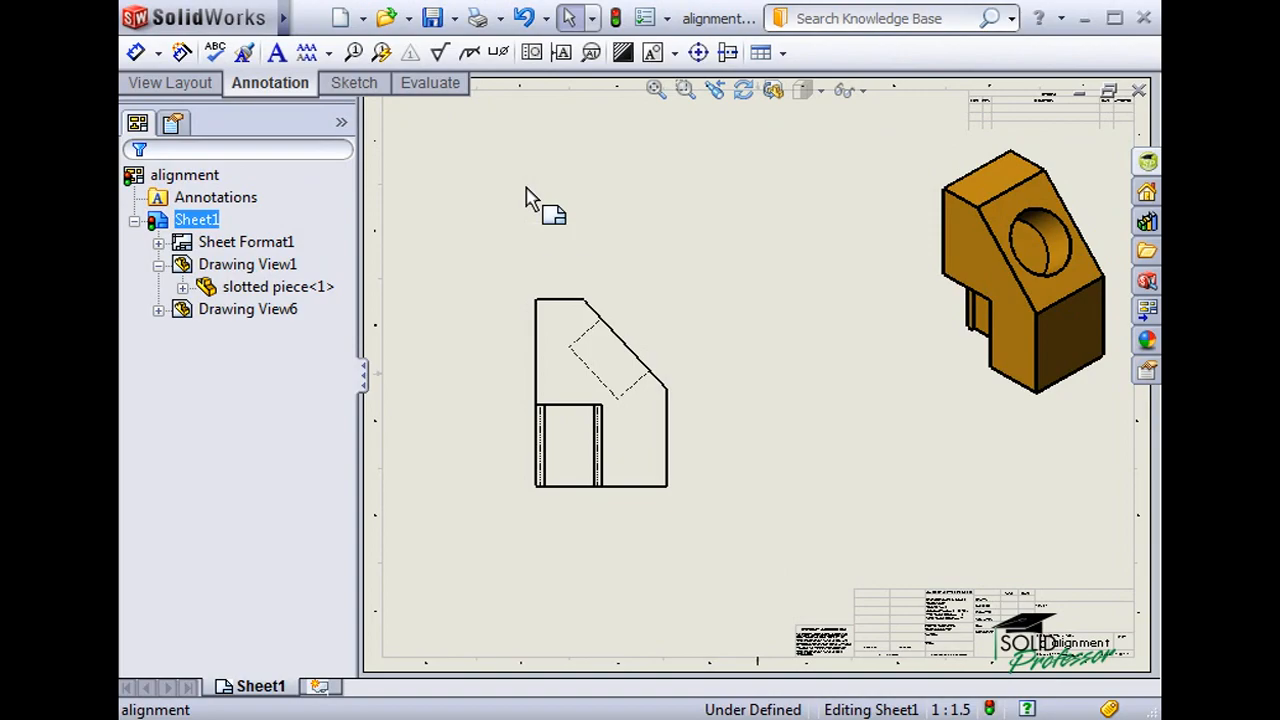
# Start an ordinate dimension set with its zero at the front view's lower-left corner, placed below the outline.
pyautogui.press('s')
pyautogui.click(621, 209)
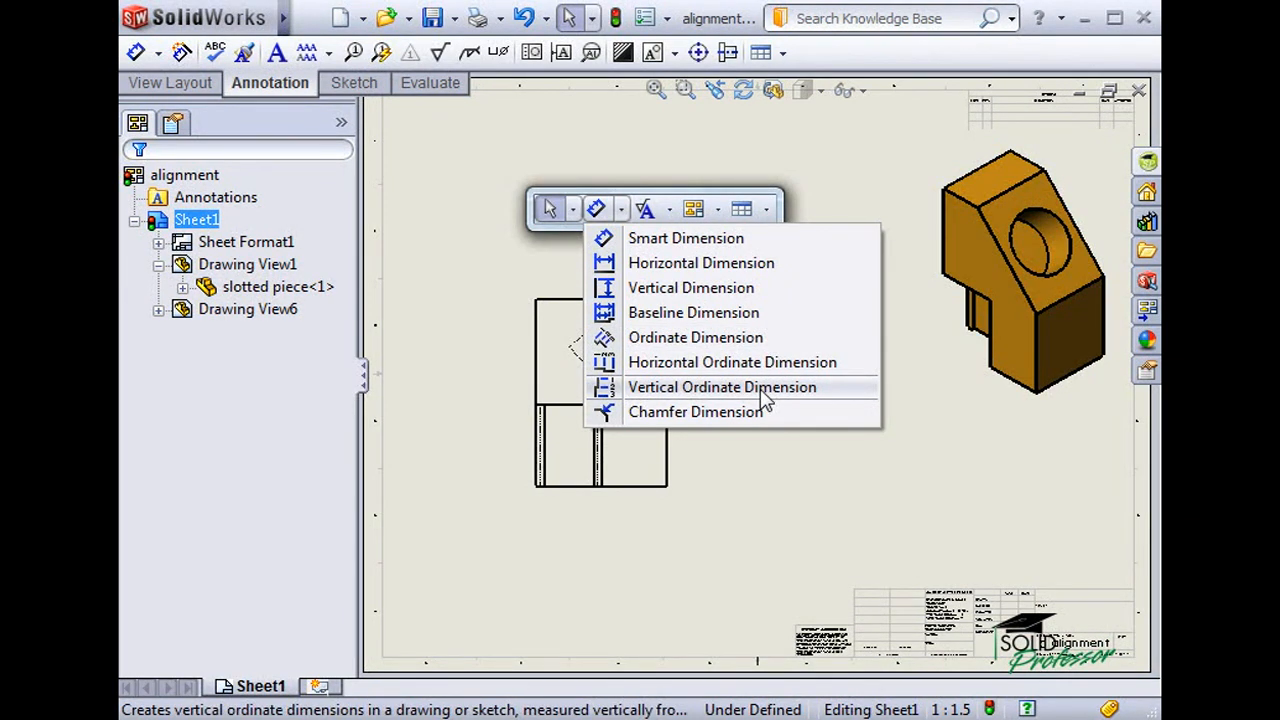
pyautogui.click(710, 338)
pyautogui.scroll(-1, 535, 490)
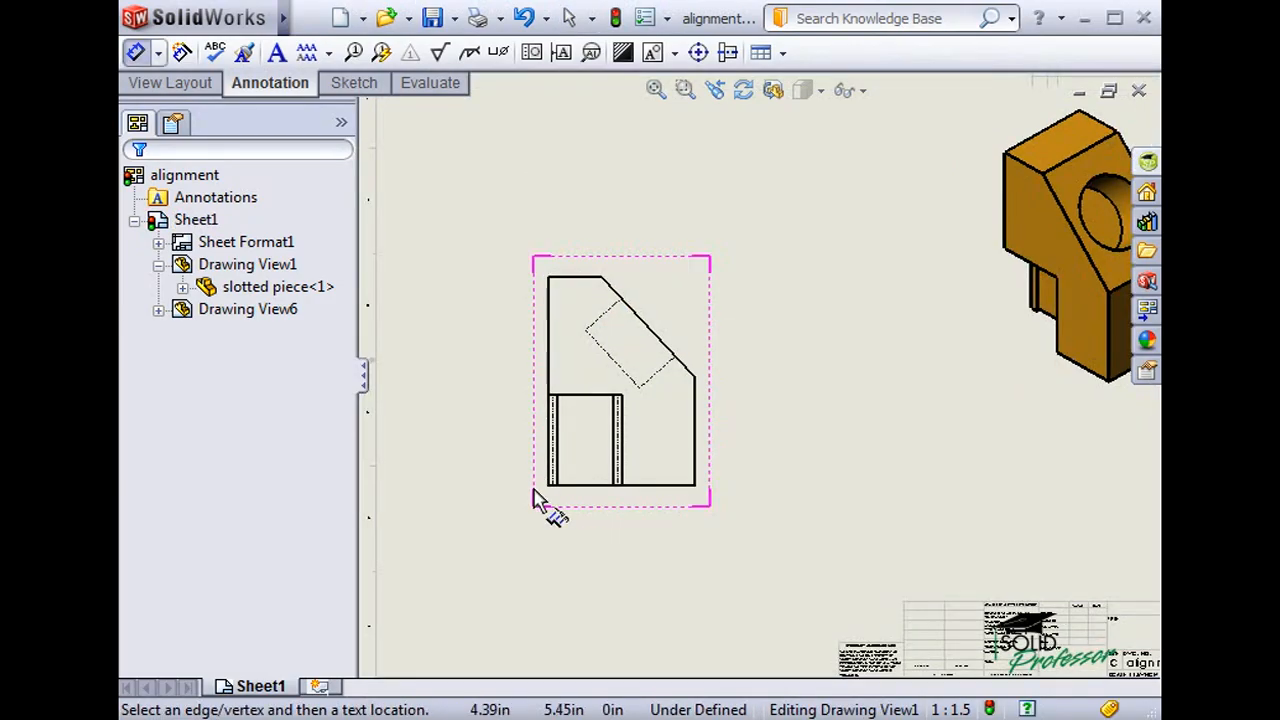
pyautogui.scroll(-5, 591, 534)
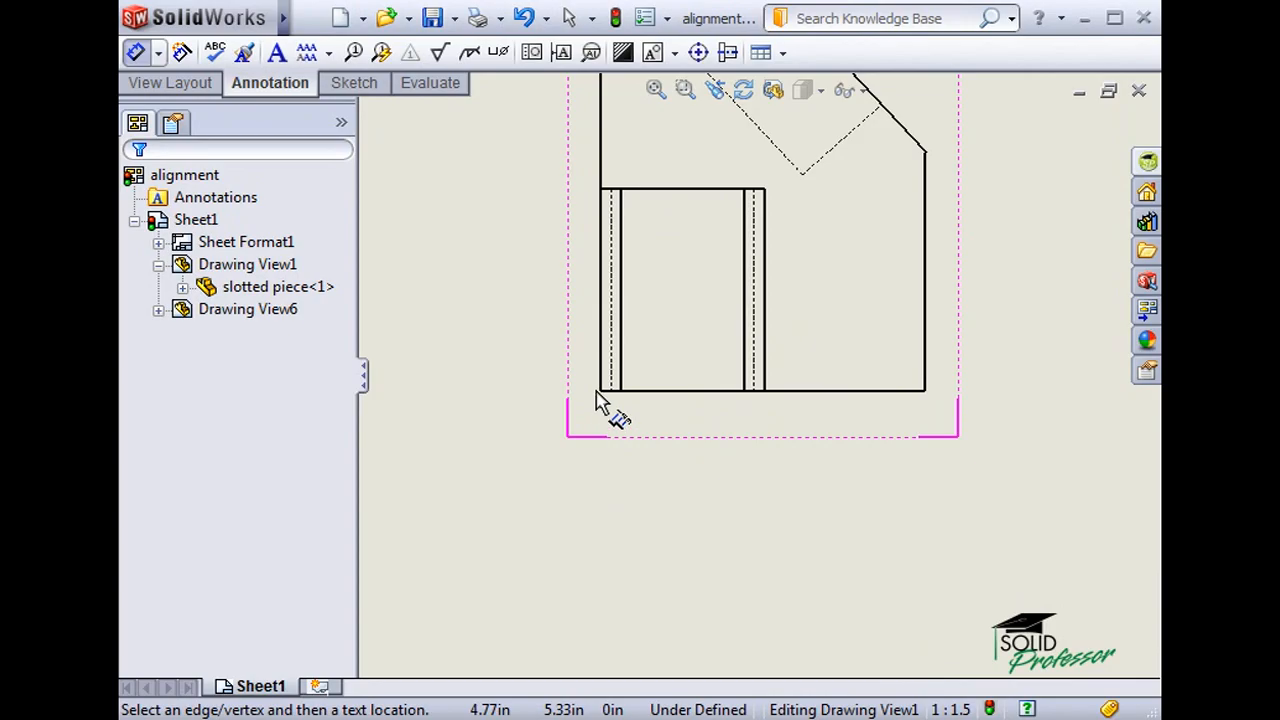
pyautogui.click(600, 389)
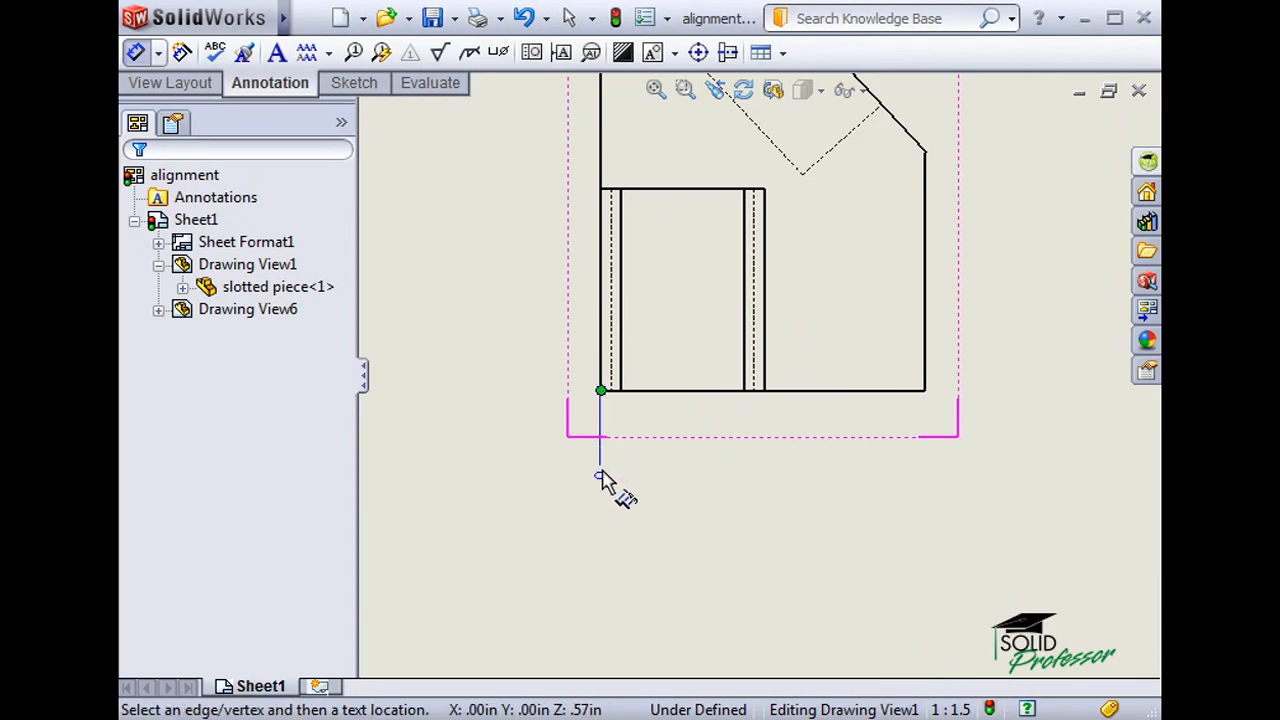
pyautogui.click(600, 497)
# Add ordinate dimensions to the slot's inner left edge, both edges of its right wall and the outline's lower-right corner.
pyautogui.click(621, 394)
pyautogui.click(745, 396)
pyautogui.click(765, 390)
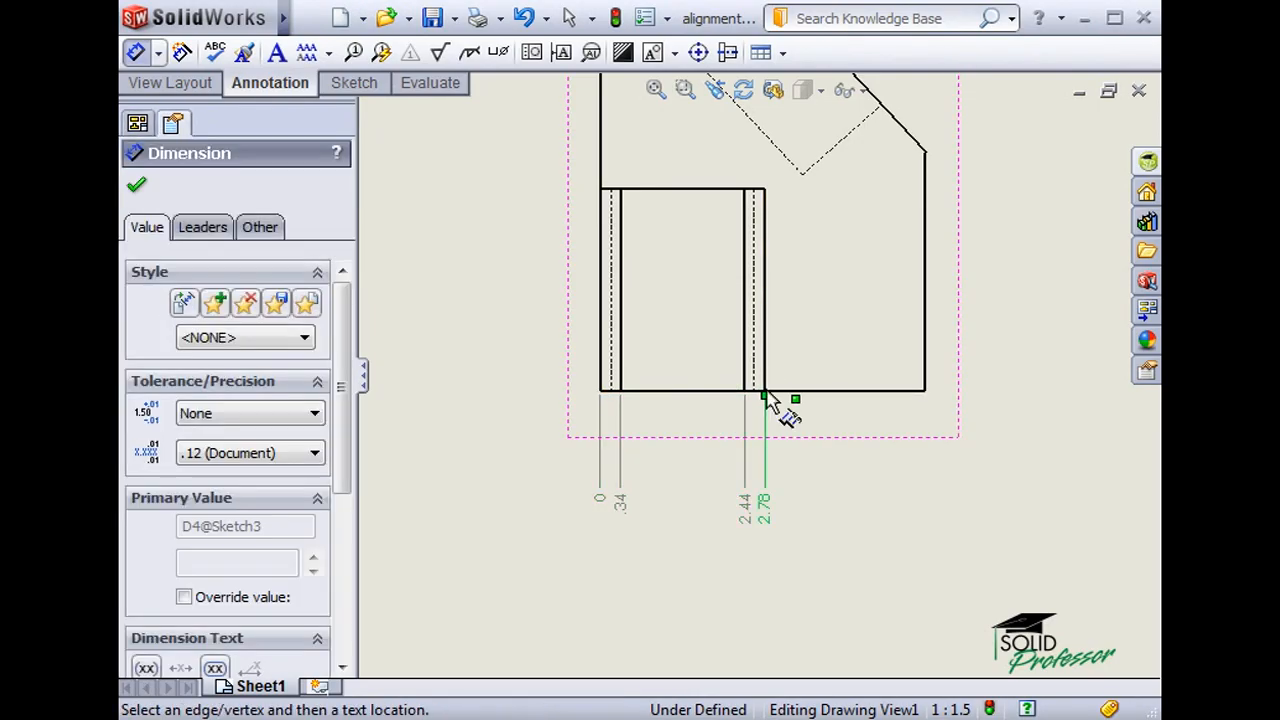
pyautogui.click(924, 391)
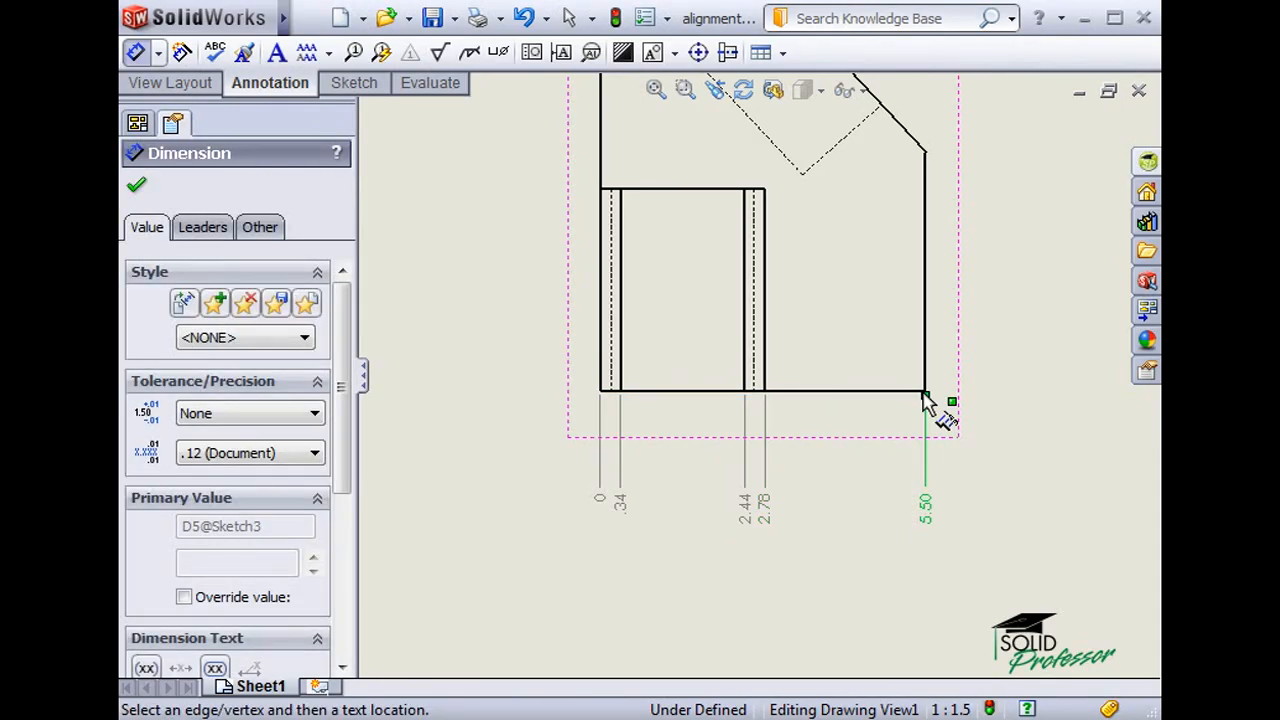
pyautogui.click(728, 398)
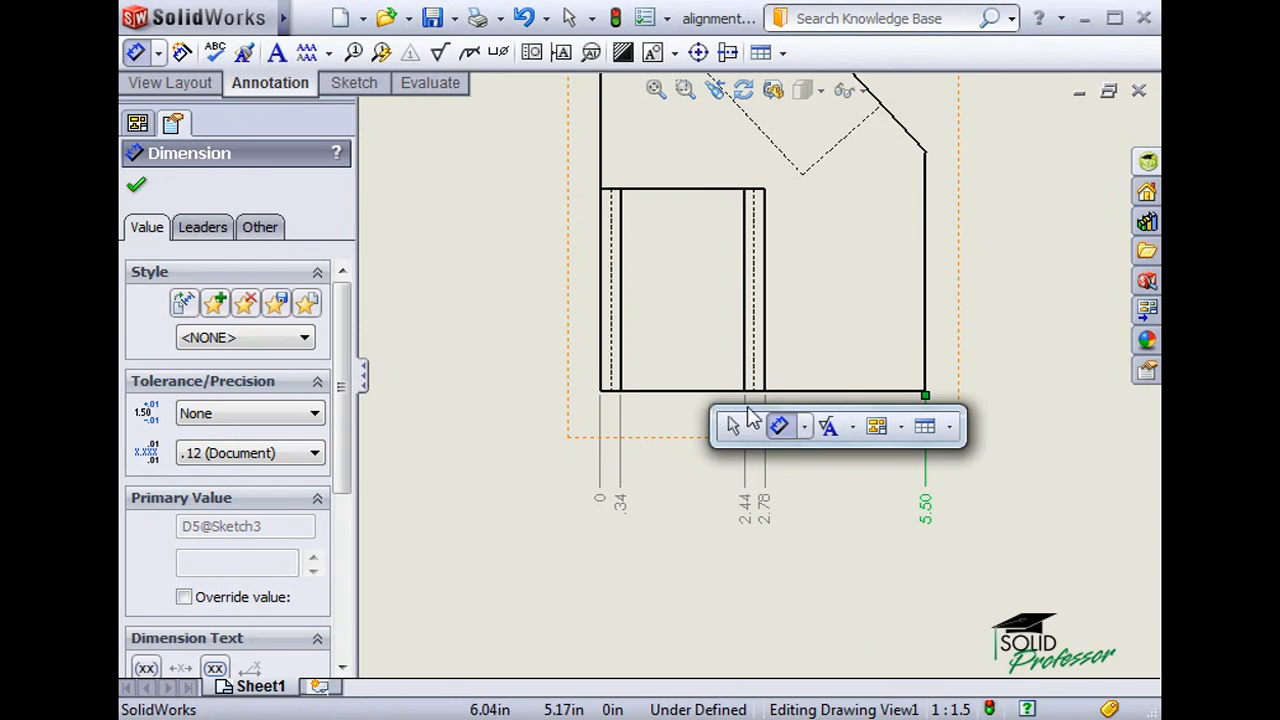
pyautogui.click(782, 427)
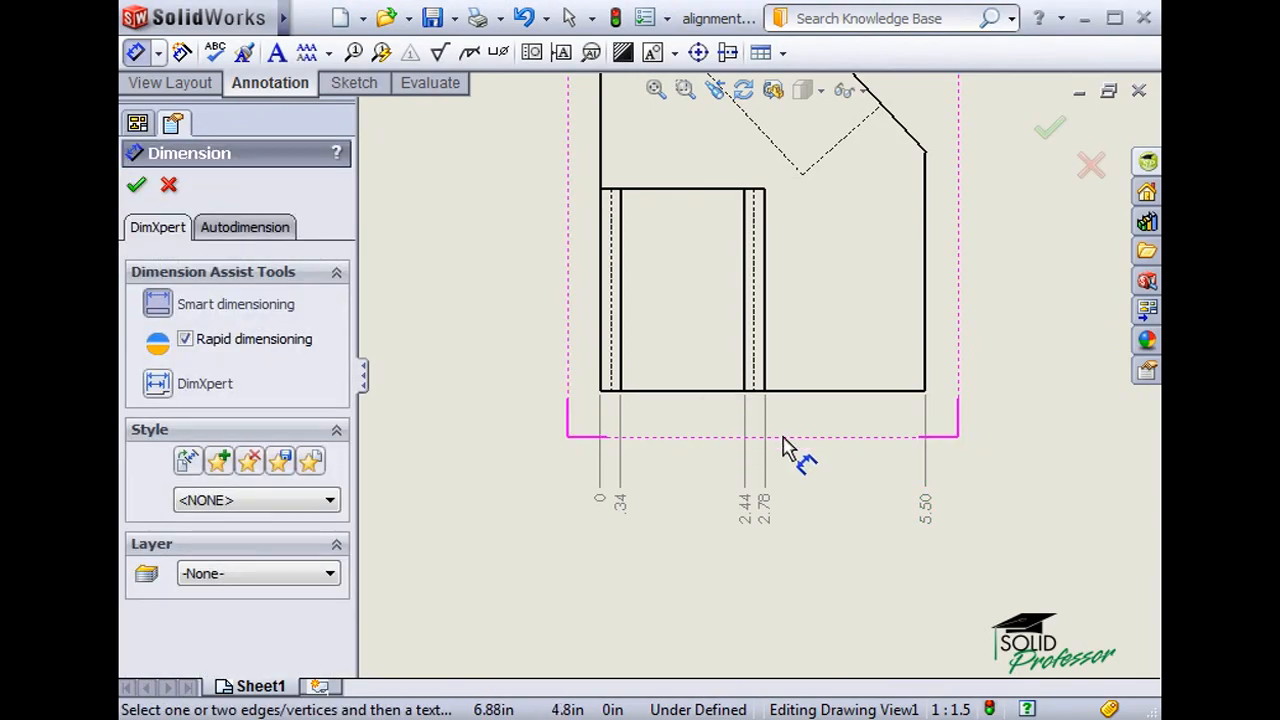
pyautogui.press('s')
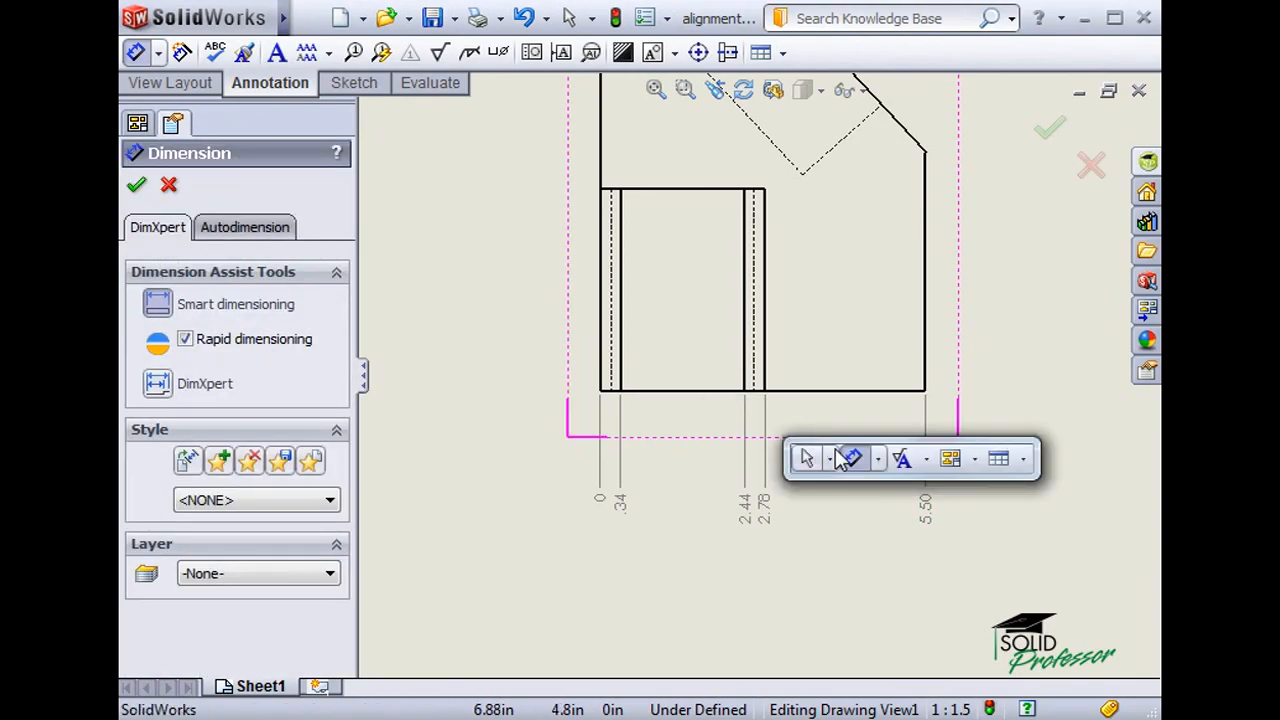
pyautogui.click(852, 458)
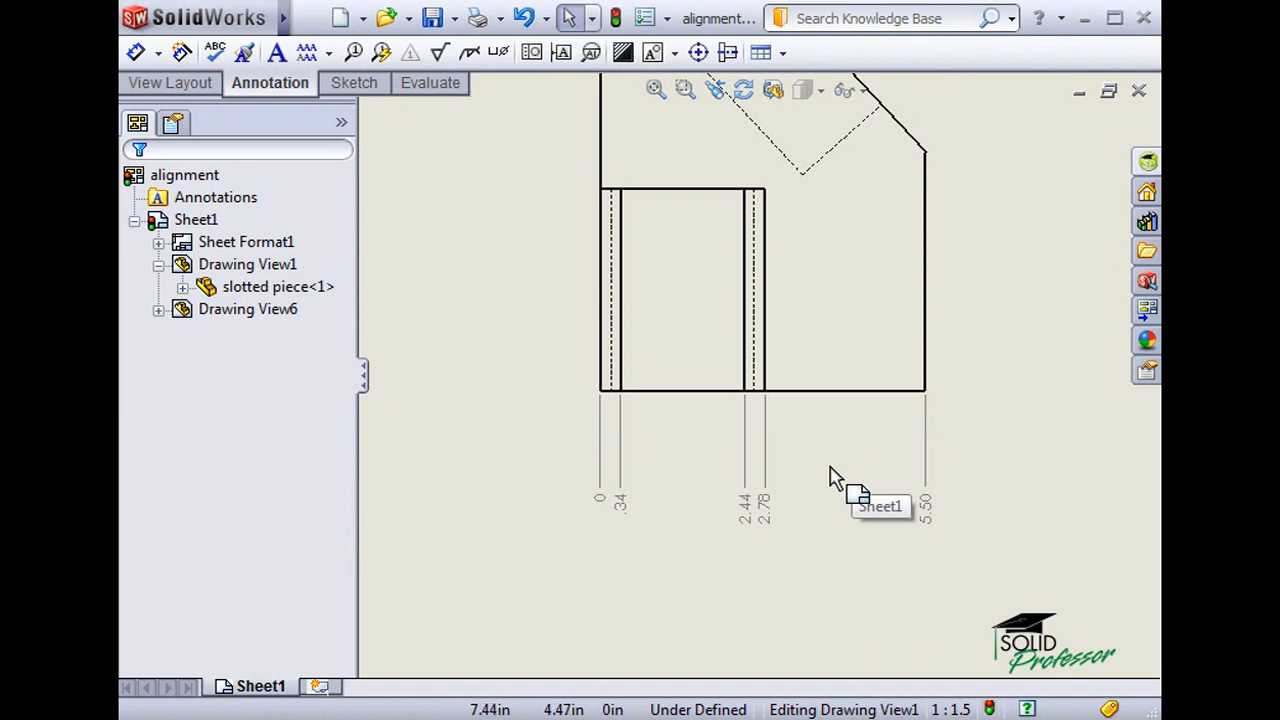
# Move the ordinate dimension set closer to the outline and add an ordinate dimension for the hidden line in the slot's right wall.
pyautogui.moveTo(643, 522); pyautogui.dragTo(625, 458)
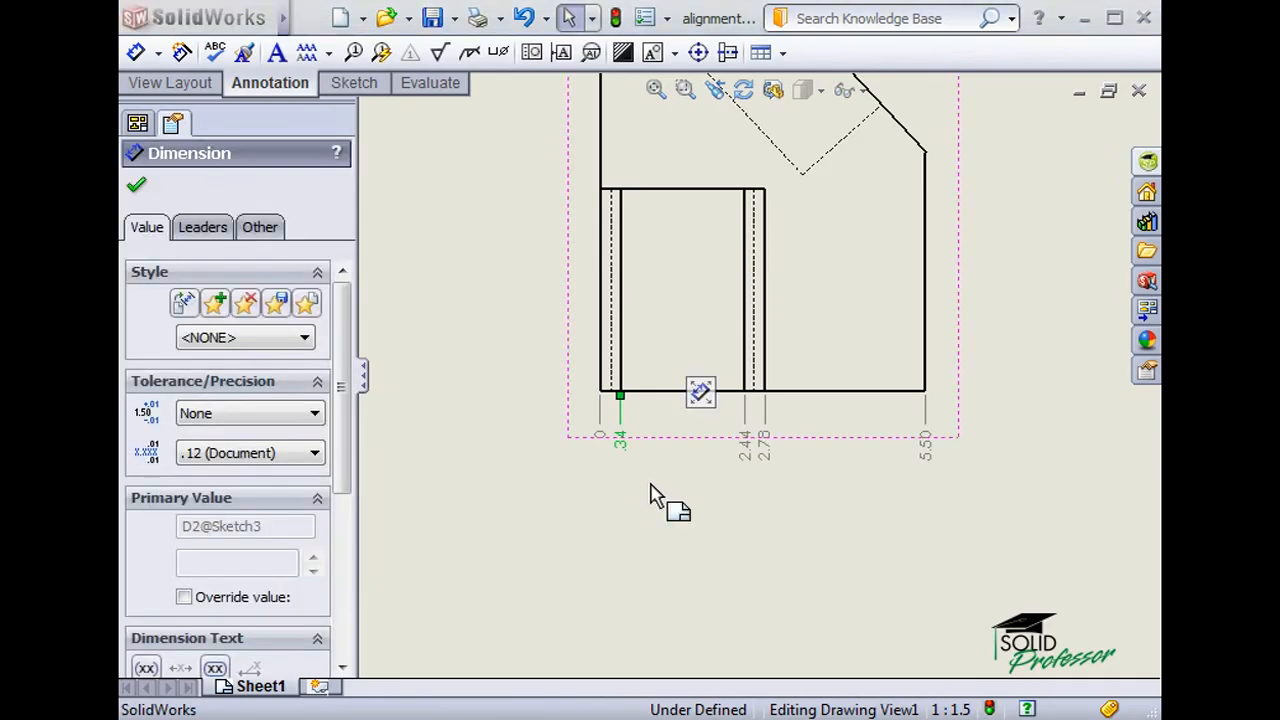
pyautogui.click(664, 498)
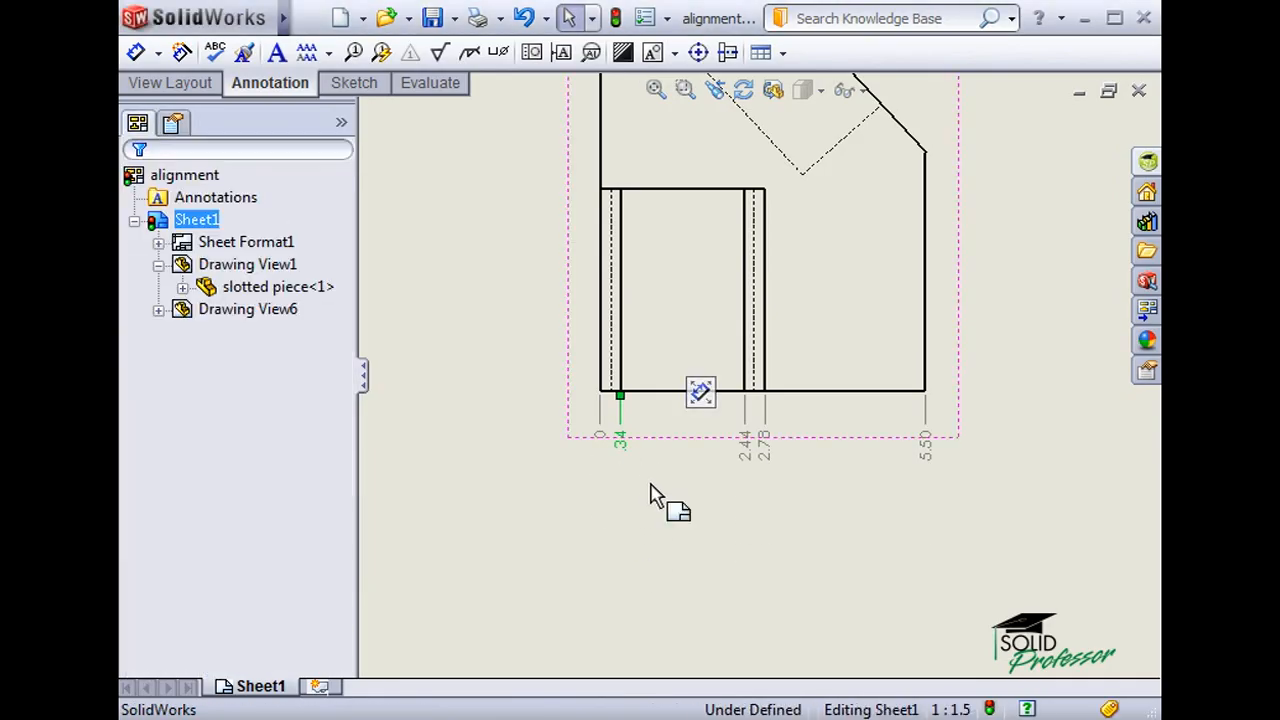
pyautogui.click(624, 424)
pyautogui.rightClick(621, 405)
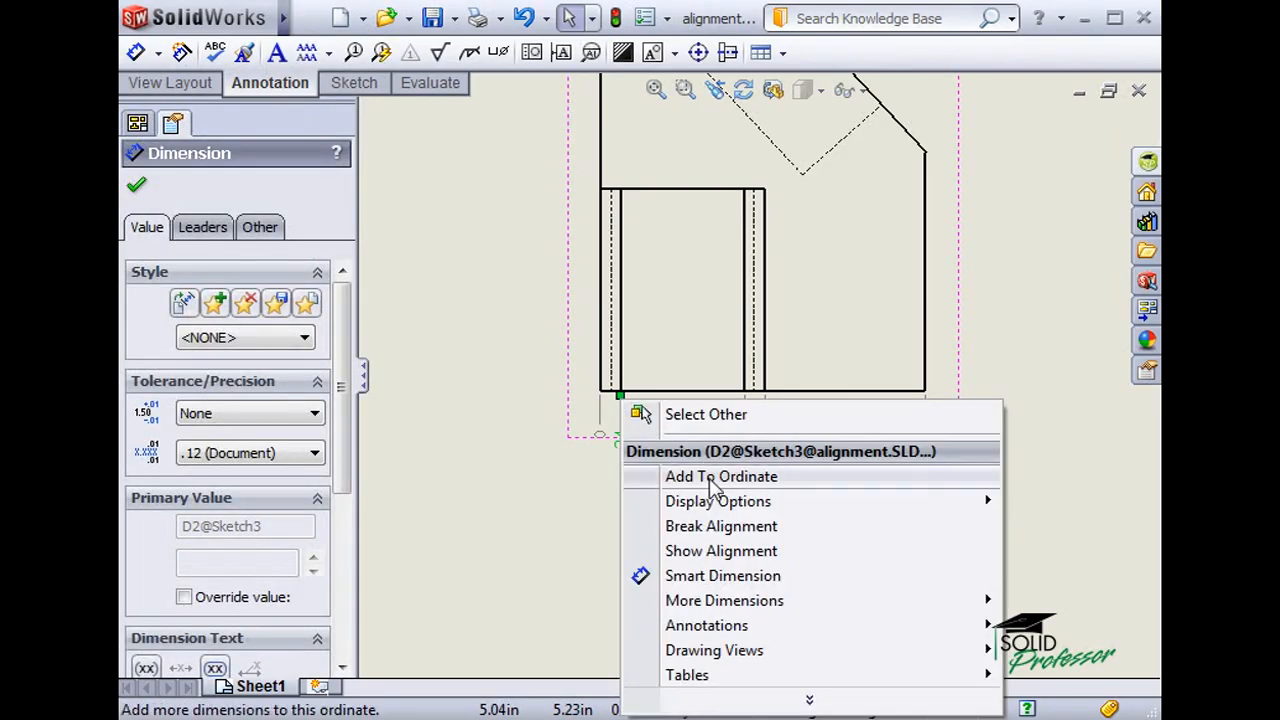
pyautogui.moveTo(863, 600)
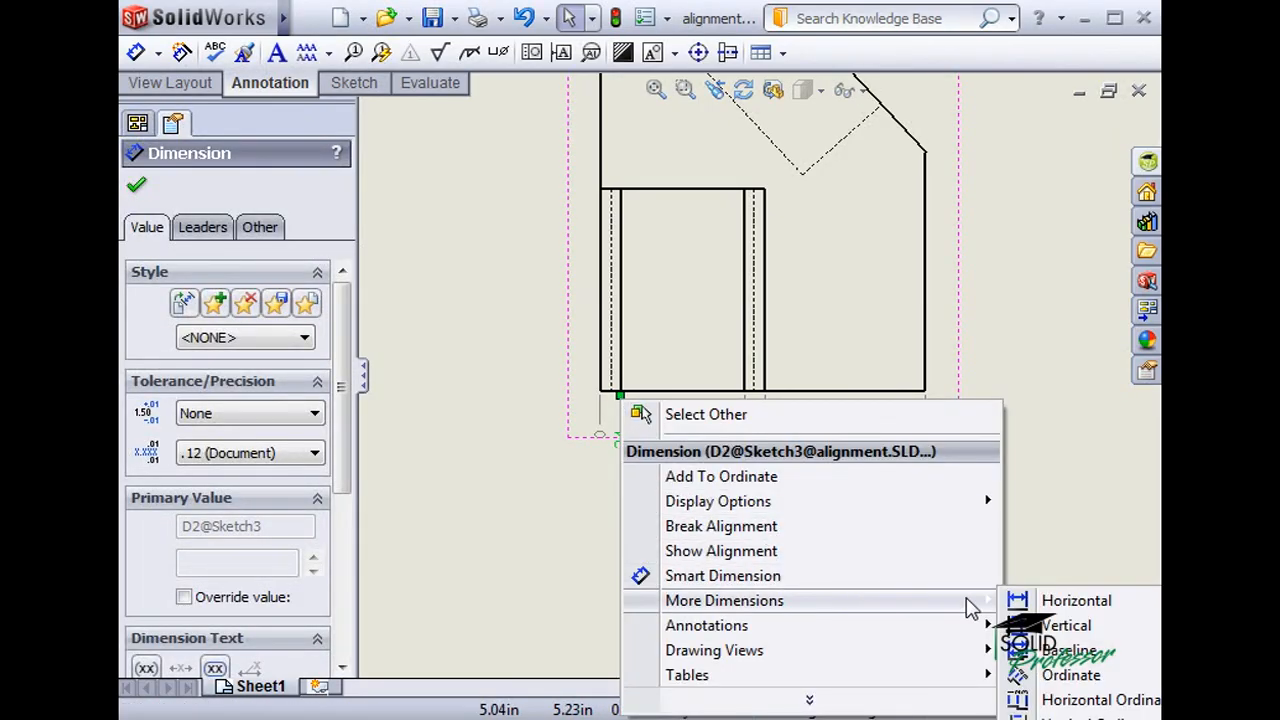
pyautogui.click(1020, 676)
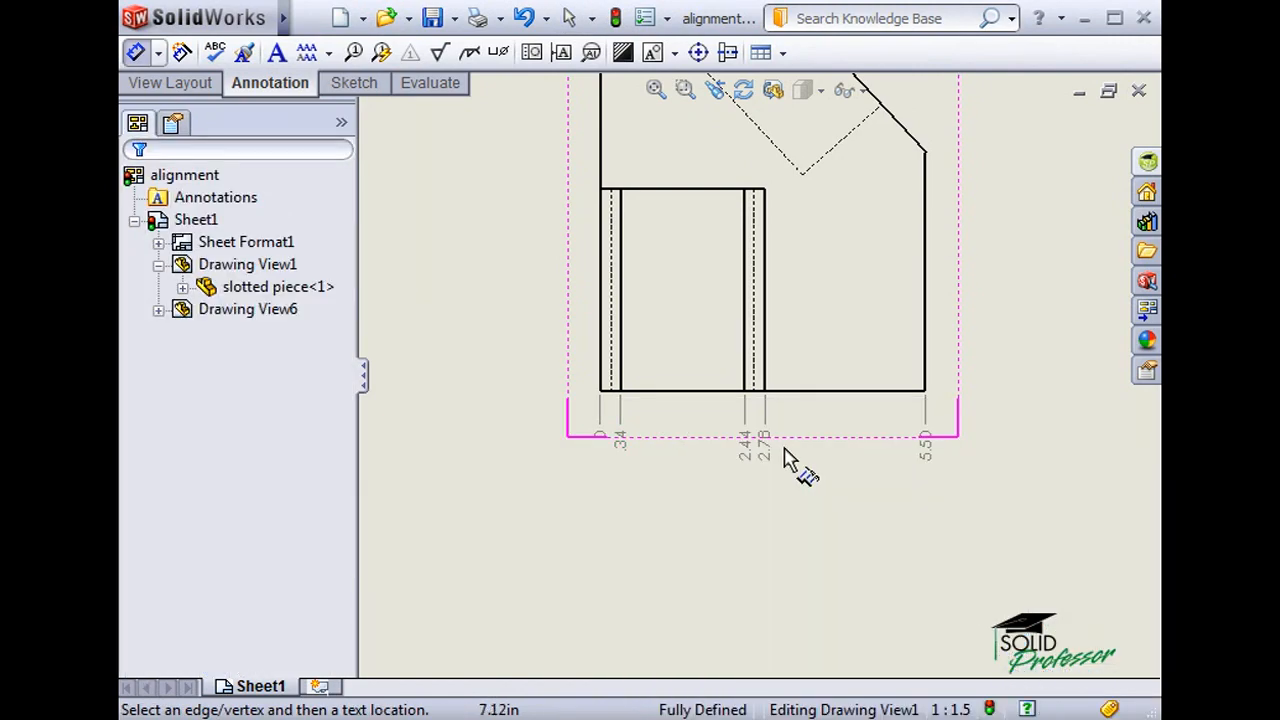
pyautogui.click(752, 382)
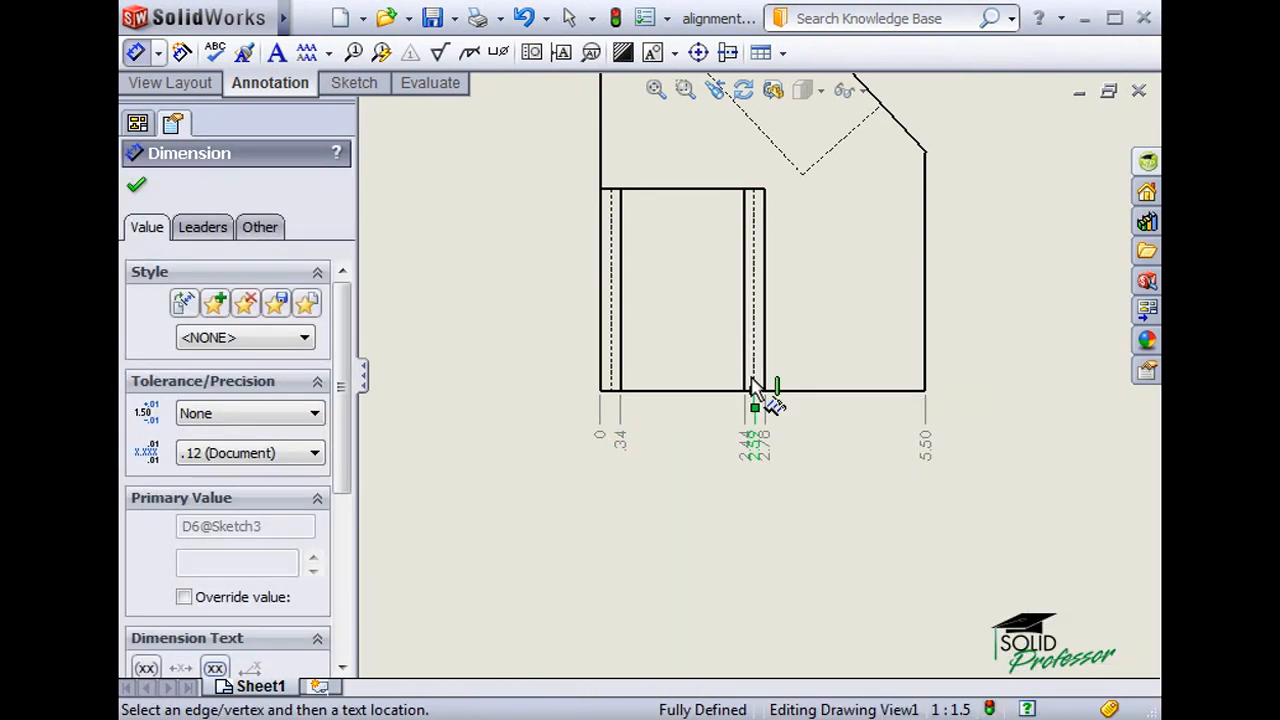
pyautogui.click(851, 514)
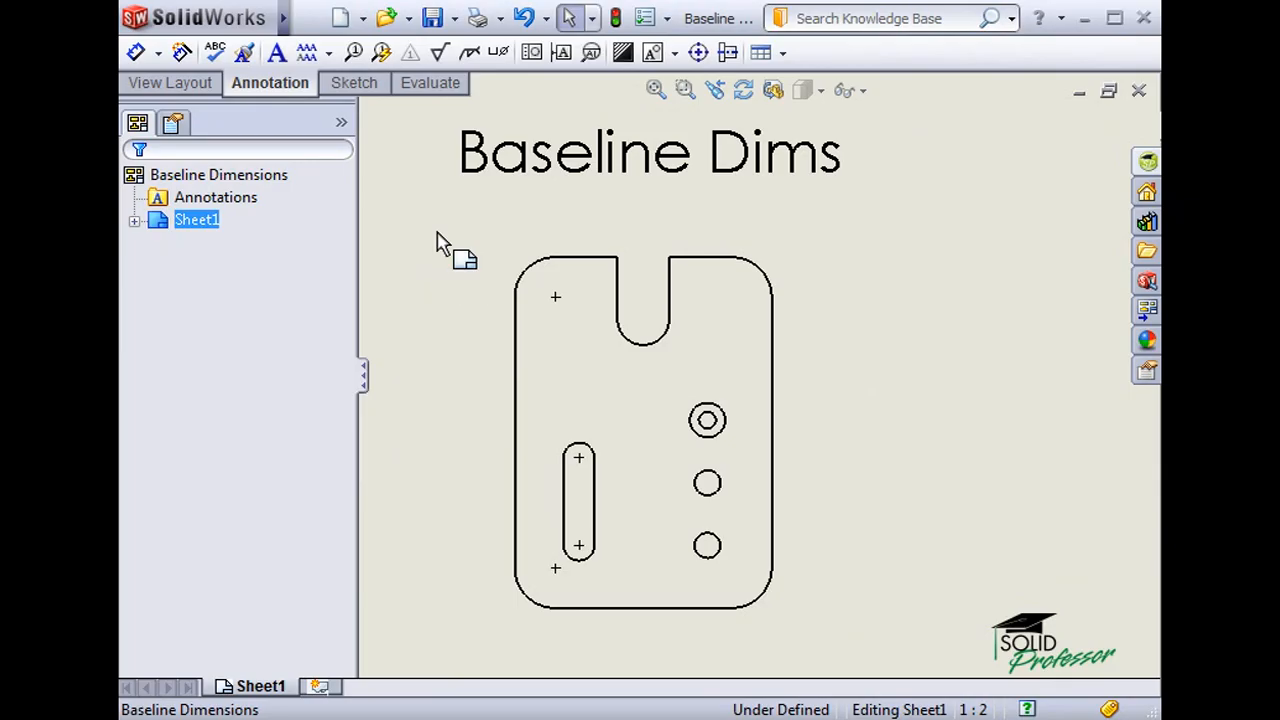
# Add baseline dimensions from the plate's bottom edge to the three right-hand holes and the top edge, and move the set farther from the outline.
pyautogui.press('s')
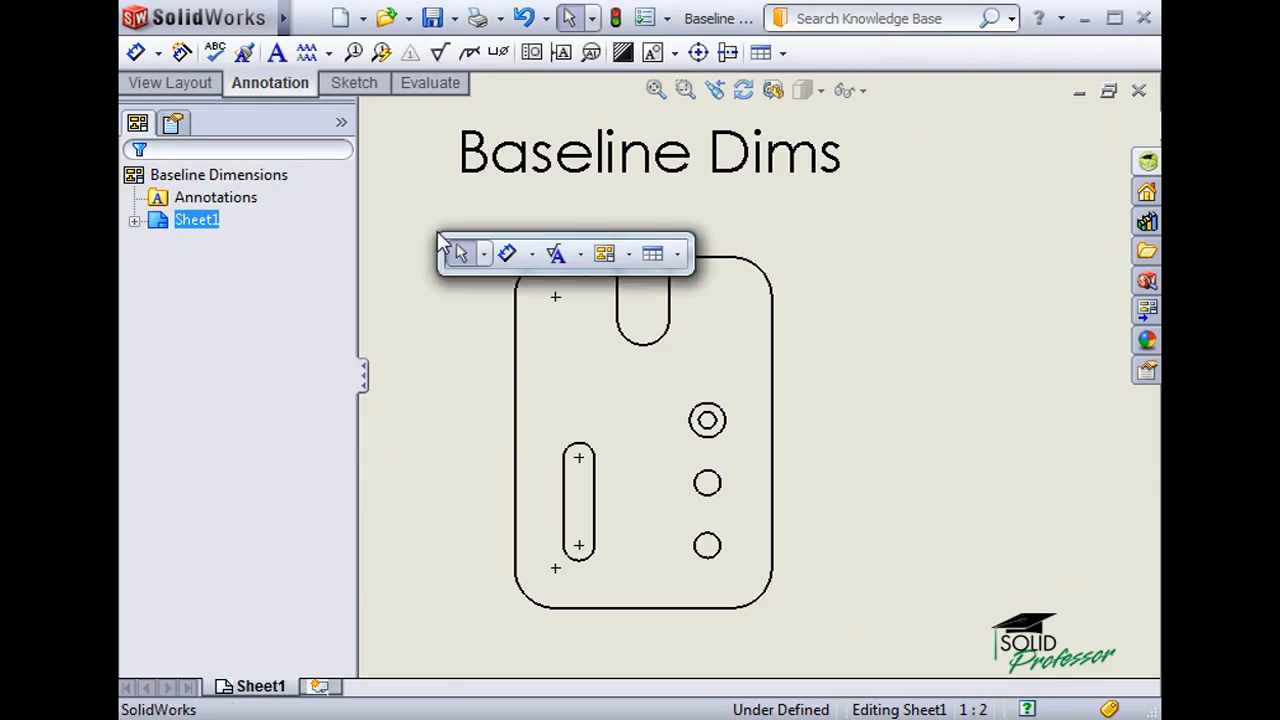
pyautogui.click(532, 254)
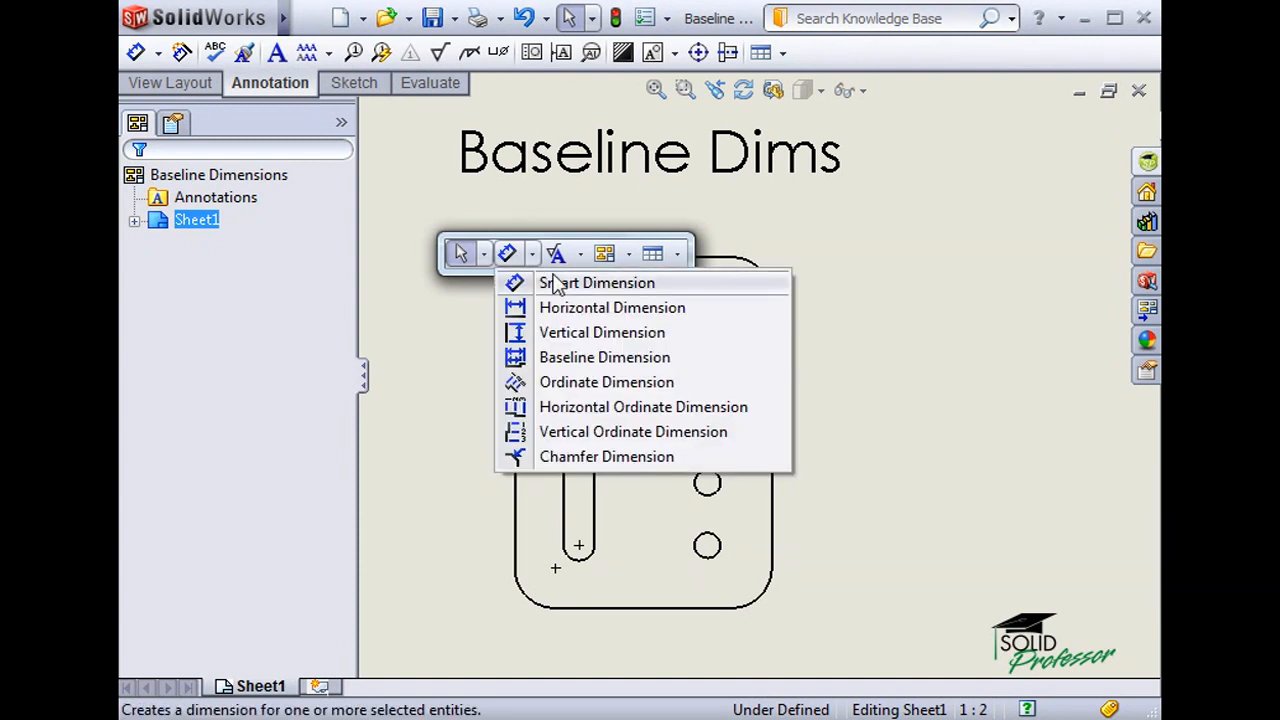
pyautogui.click(636, 360)
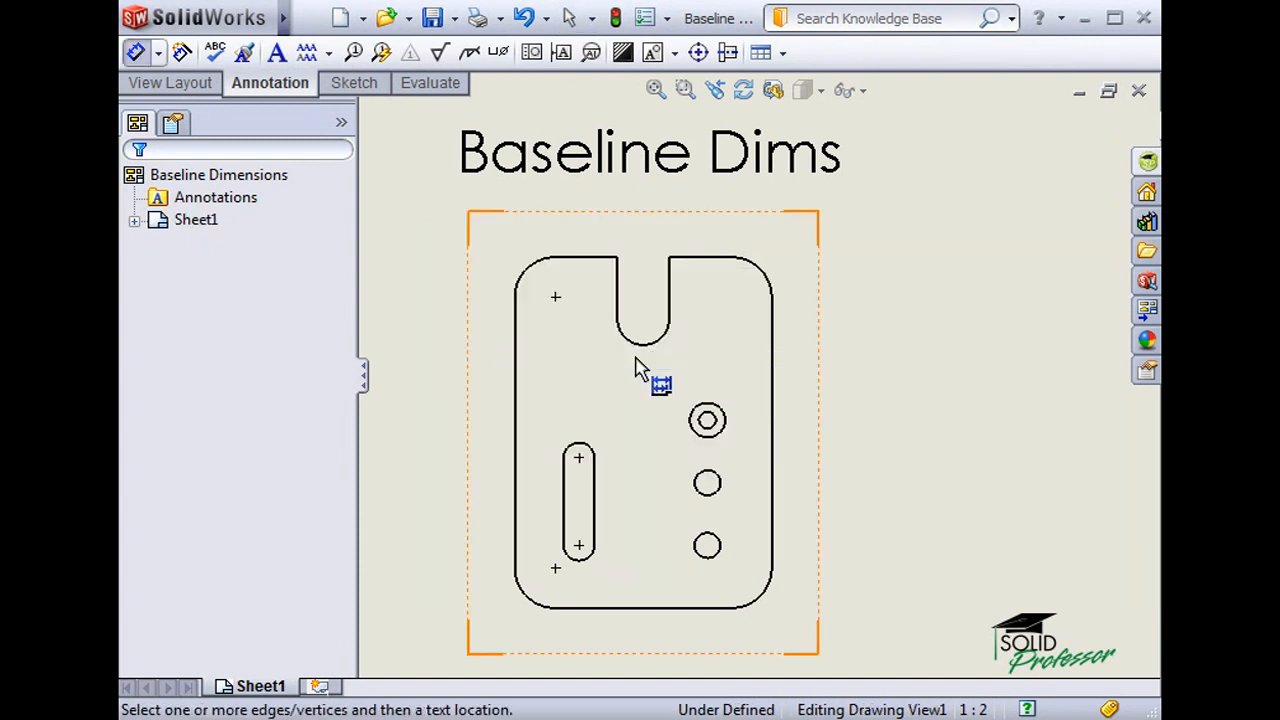
pyautogui.click(687, 610)
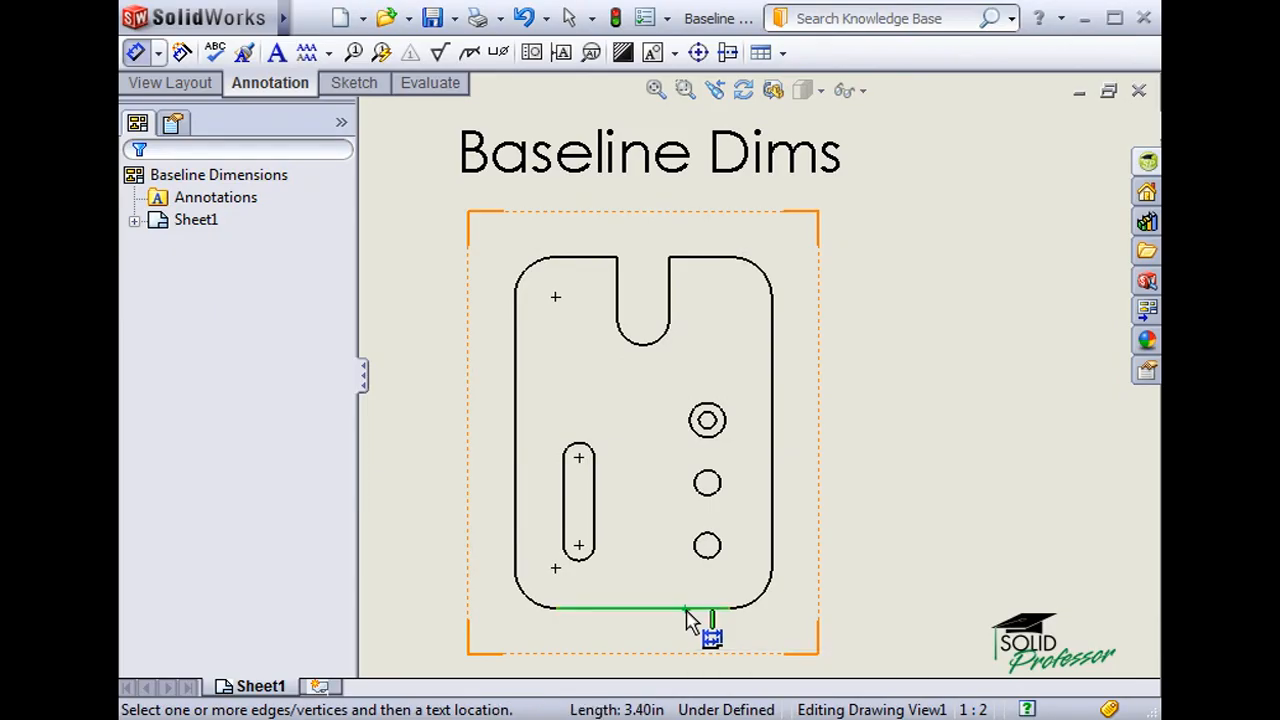
pyautogui.click(716, 563)
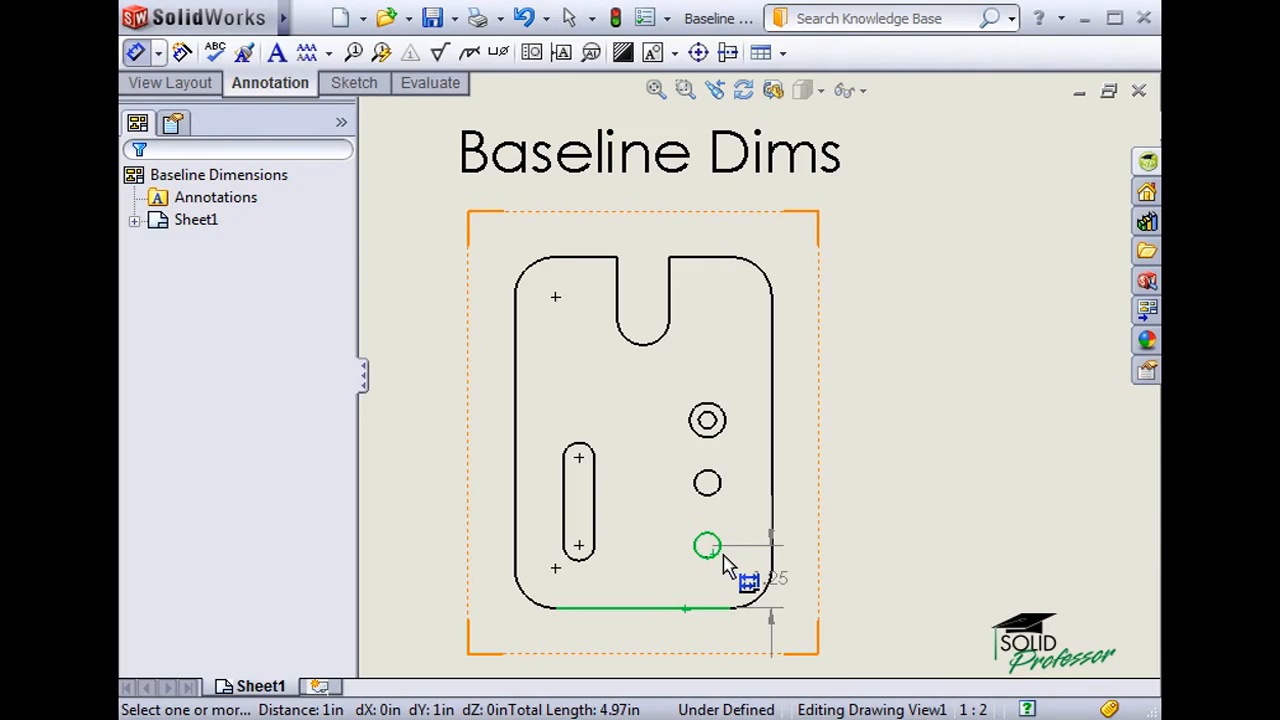
pyautogui.click(727, 484)
pyautogui.click(723, 432)
pyautogui.click(713, 260)
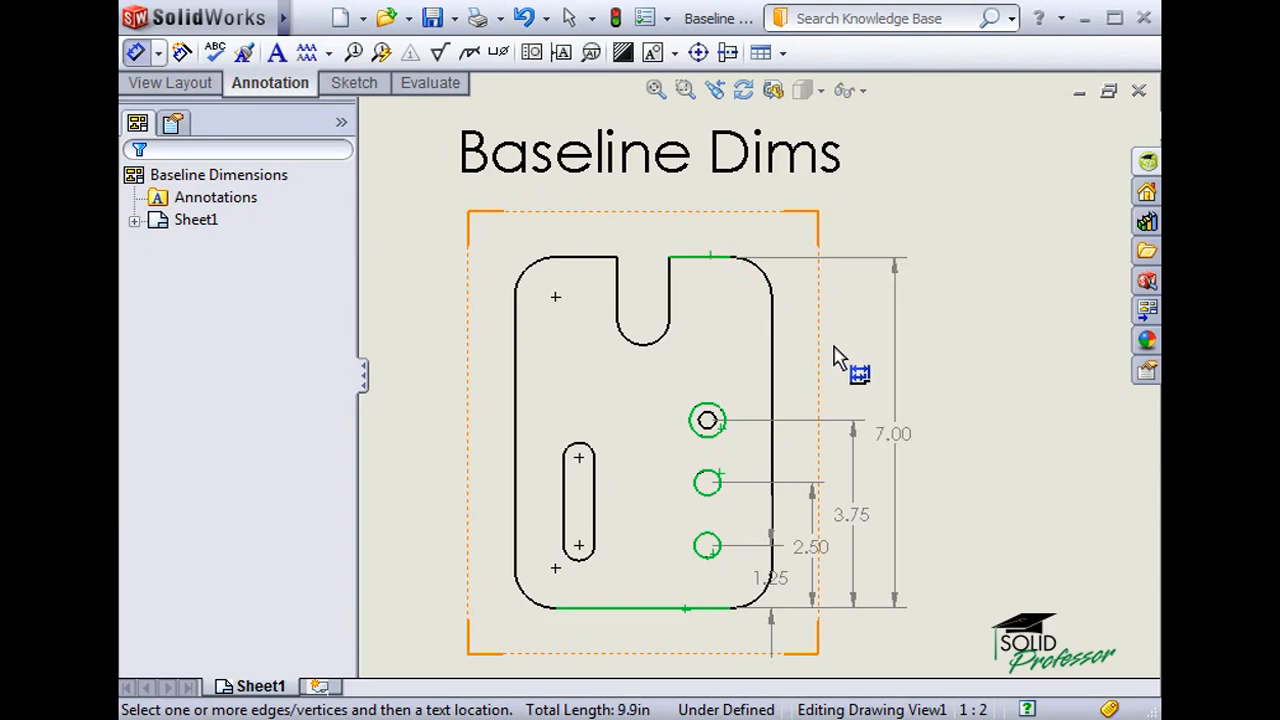
pyautogui.click(948, 453)
pyautogui.moveTo(928, 436)
pyautogui.mouseDown()
pyautogui.moveTo(1049, 437)
pyautogui.moveTo(949, 444)
pyautogui.mouseUp()
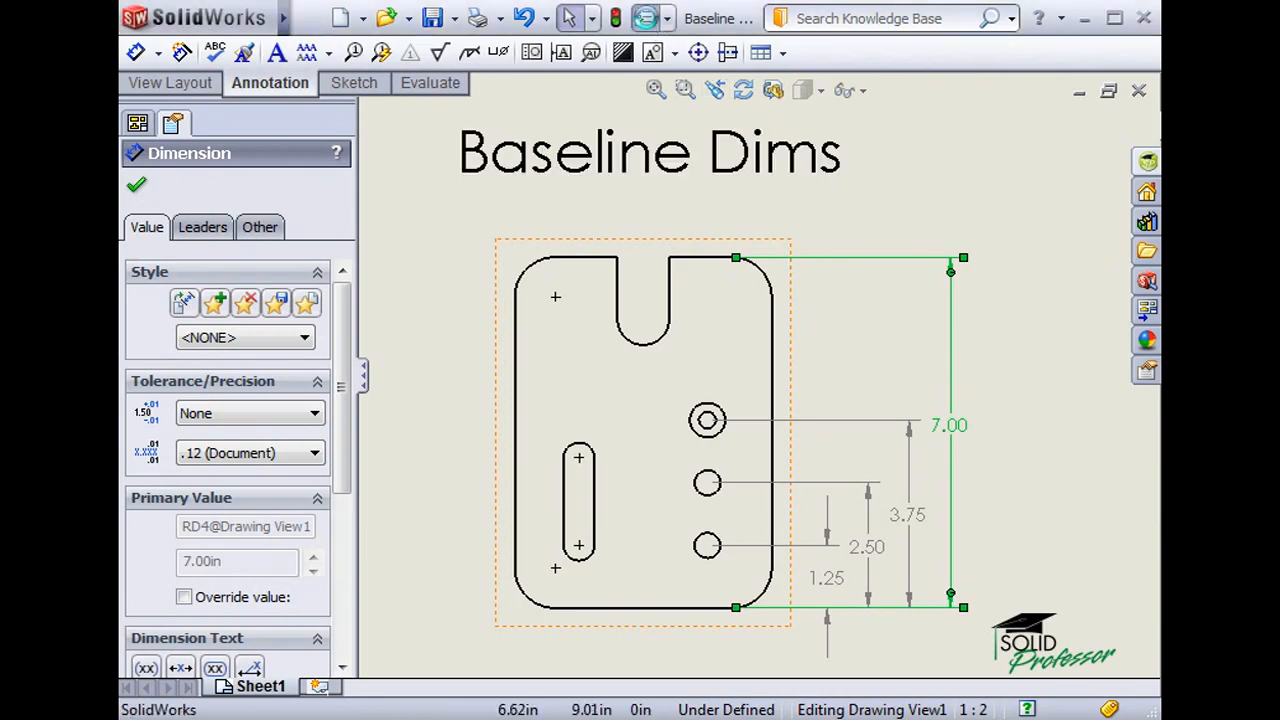
# Set the document's offset distance between stacked dimensions to 0.6 in.
pyautogui.click(644, 20)
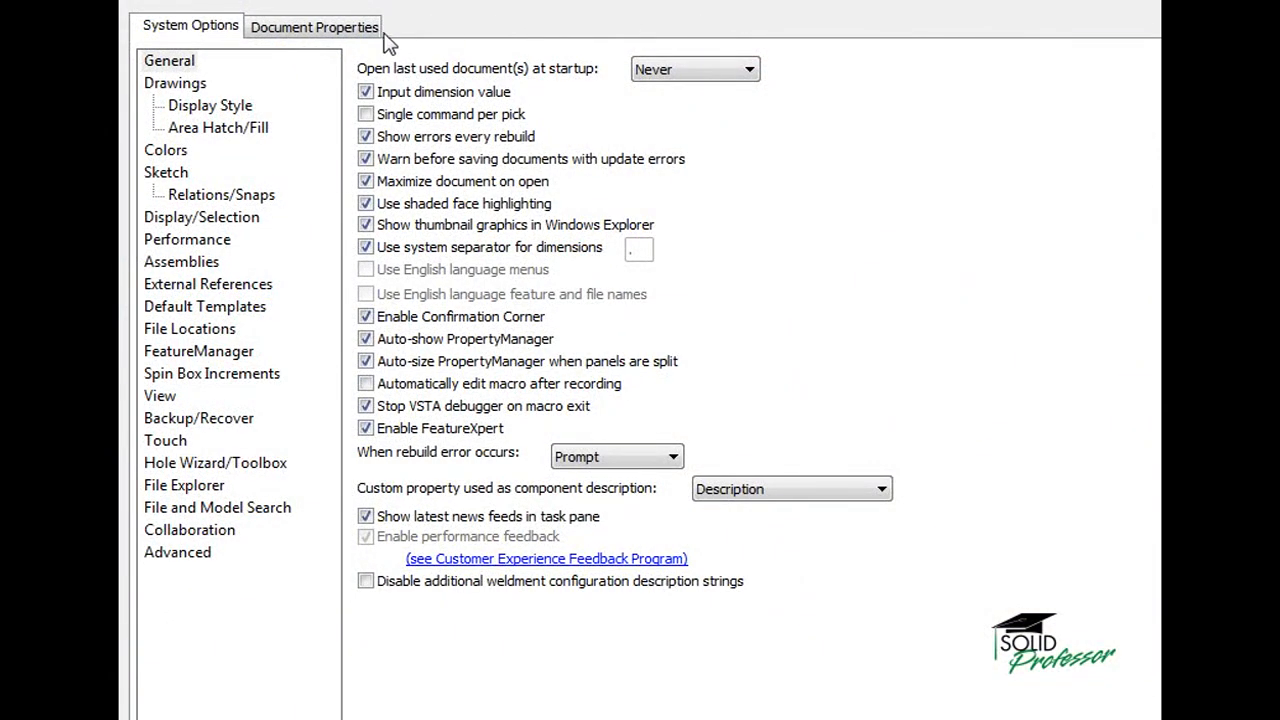
pyautogui.click(358, 32)
pyautogui.click(224, 114)
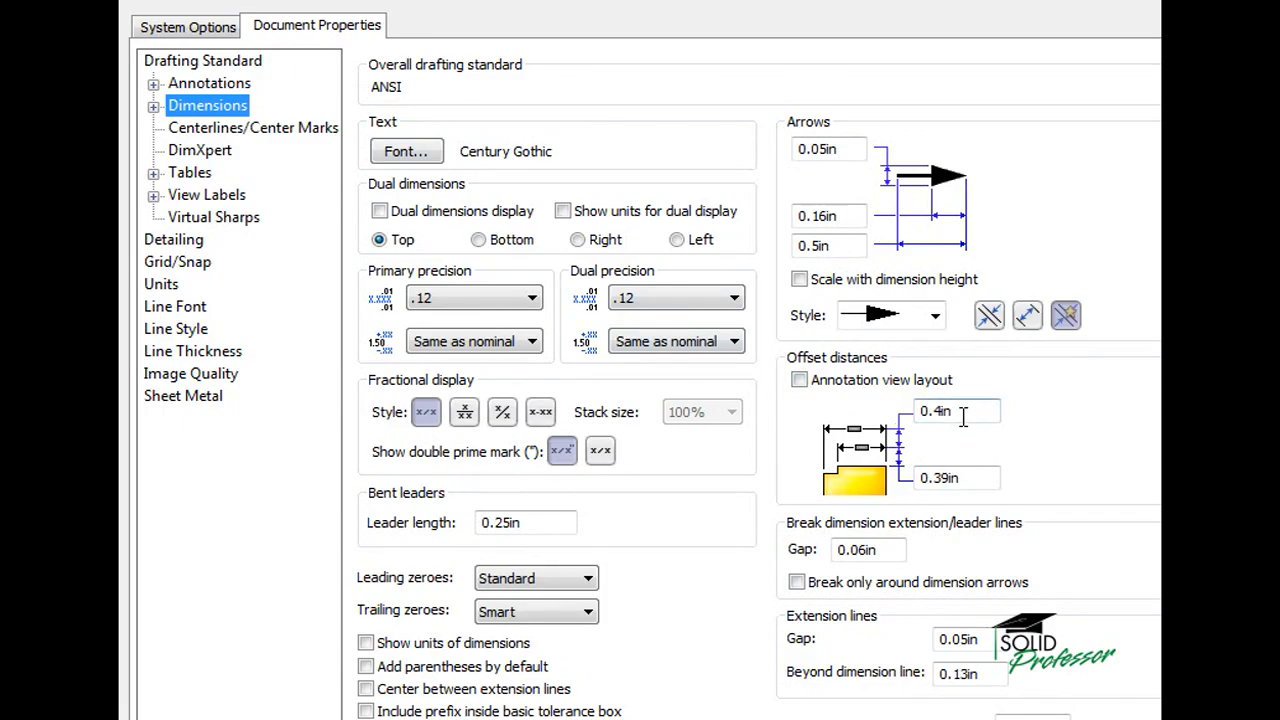
pyautogui.moveTo(962, 417); pyautogui.dragTo(926, 418)
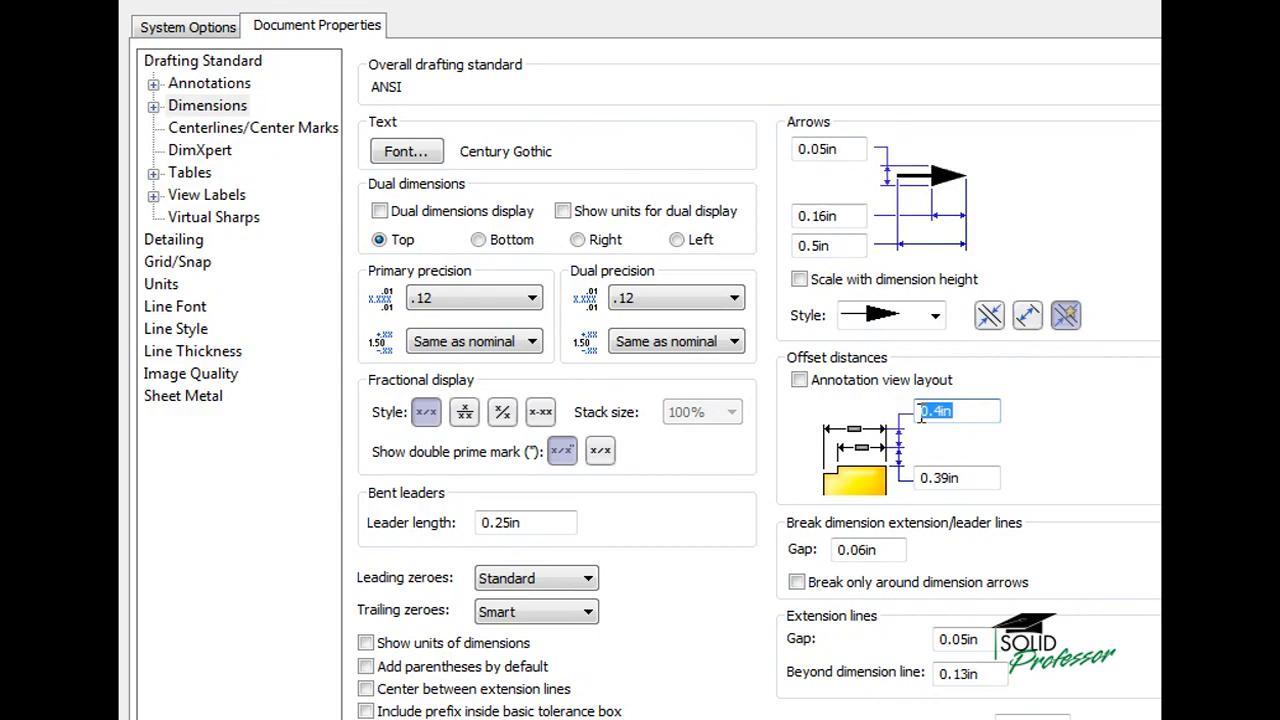
pyautogui.write('.6')
pyautogui.press('Return')
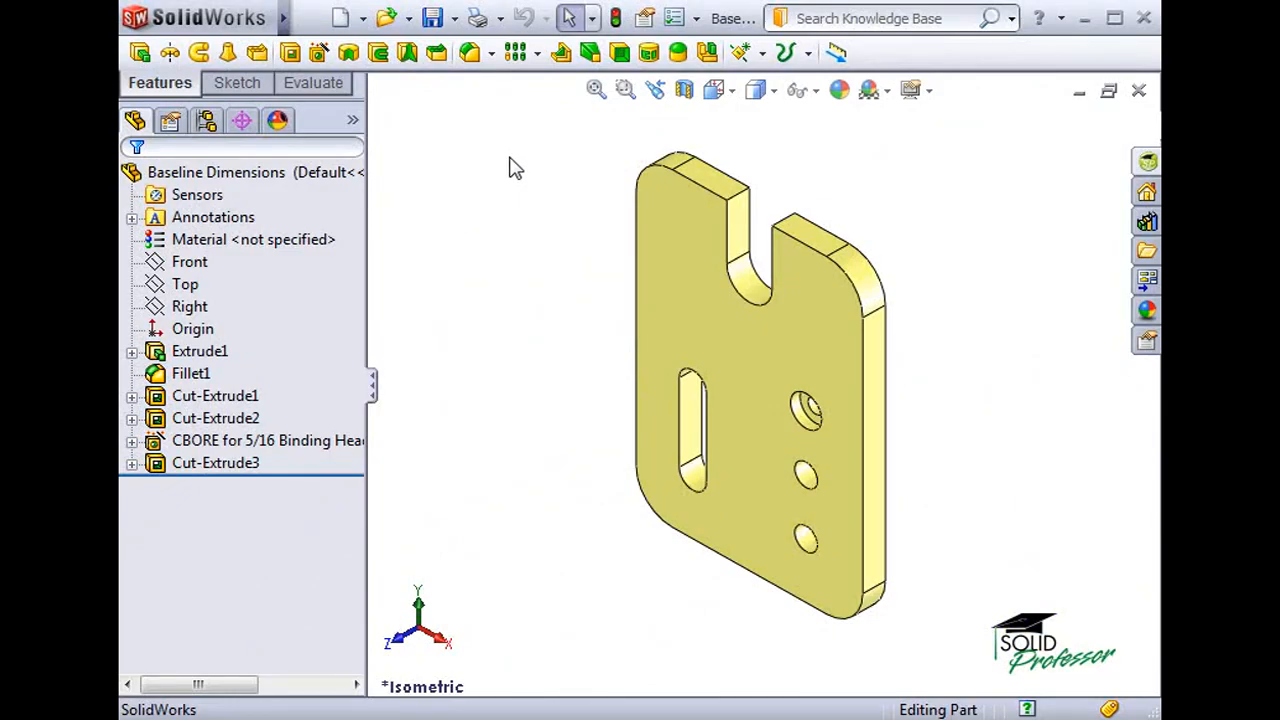
# Orient the plate part to its front view and switch to the Baseline Dimensions drawing.
pyautogui.hotkey('ctrl', '1')
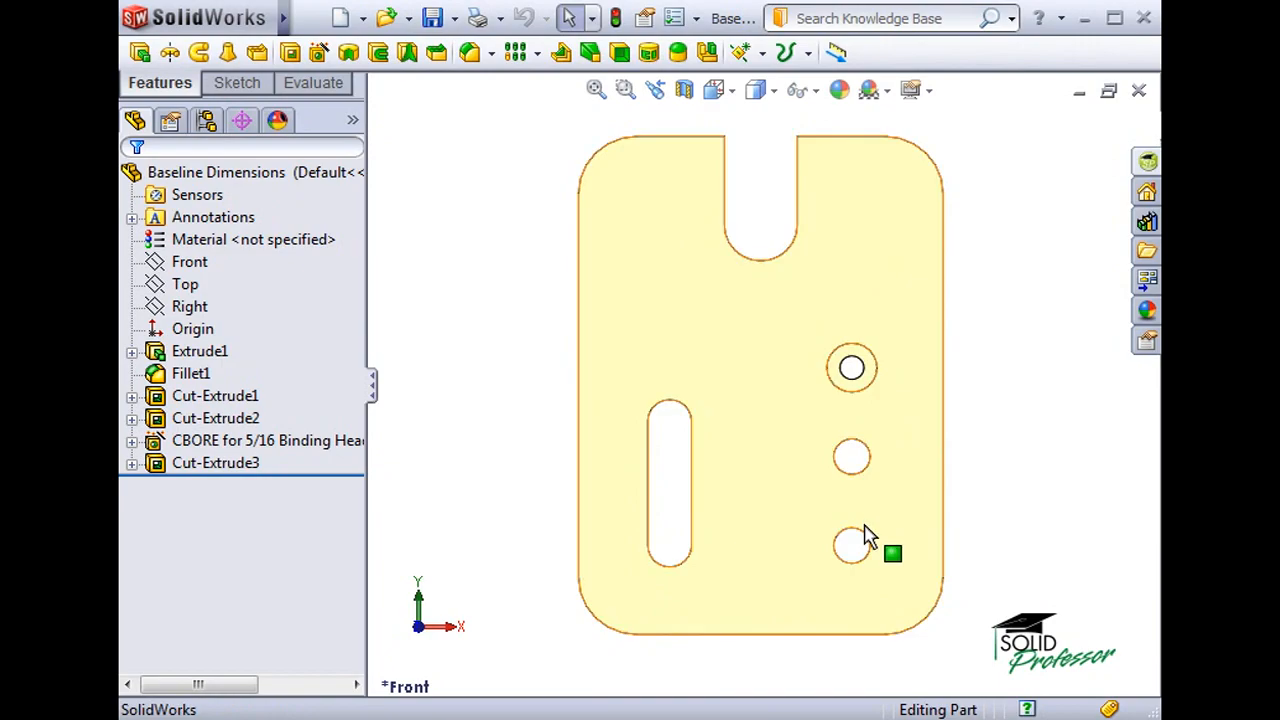
pyautogui.hotkey('ctrl', 'Tab')
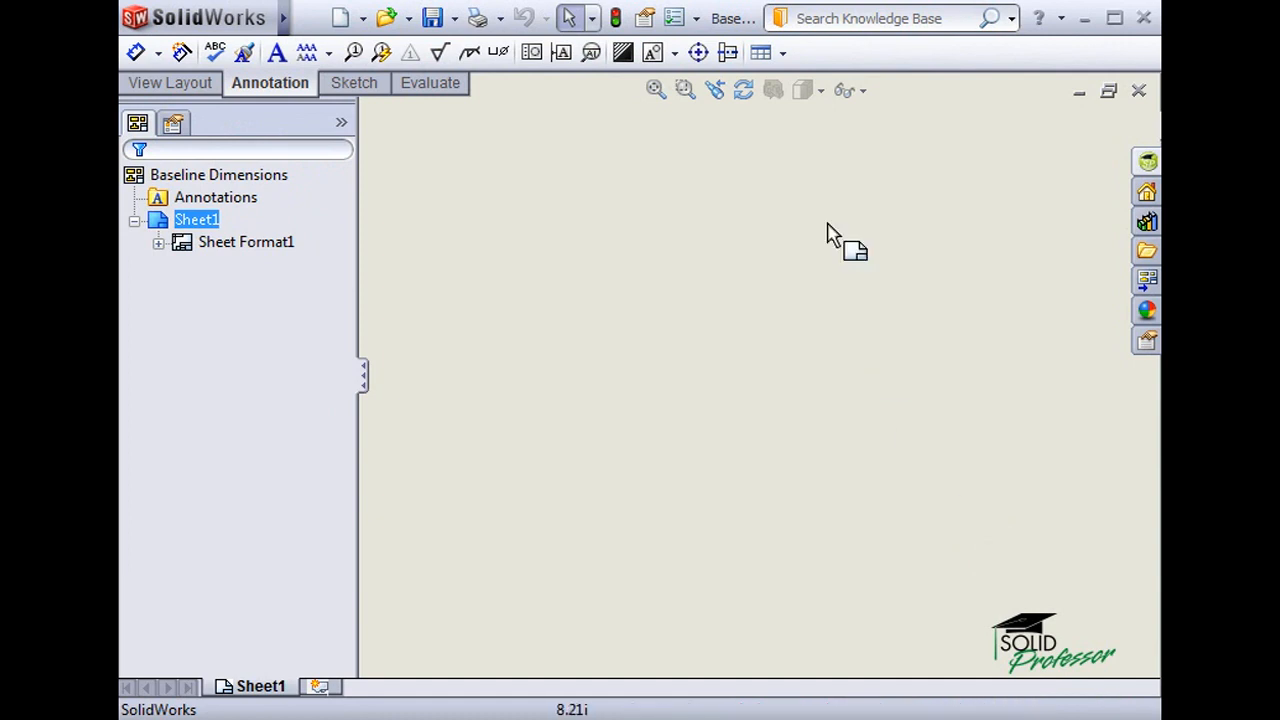
# Turn on automatic center marks for part holes, fillets and slots on view creation in the document's detailing properties.
pyautogui.click(673, 18)
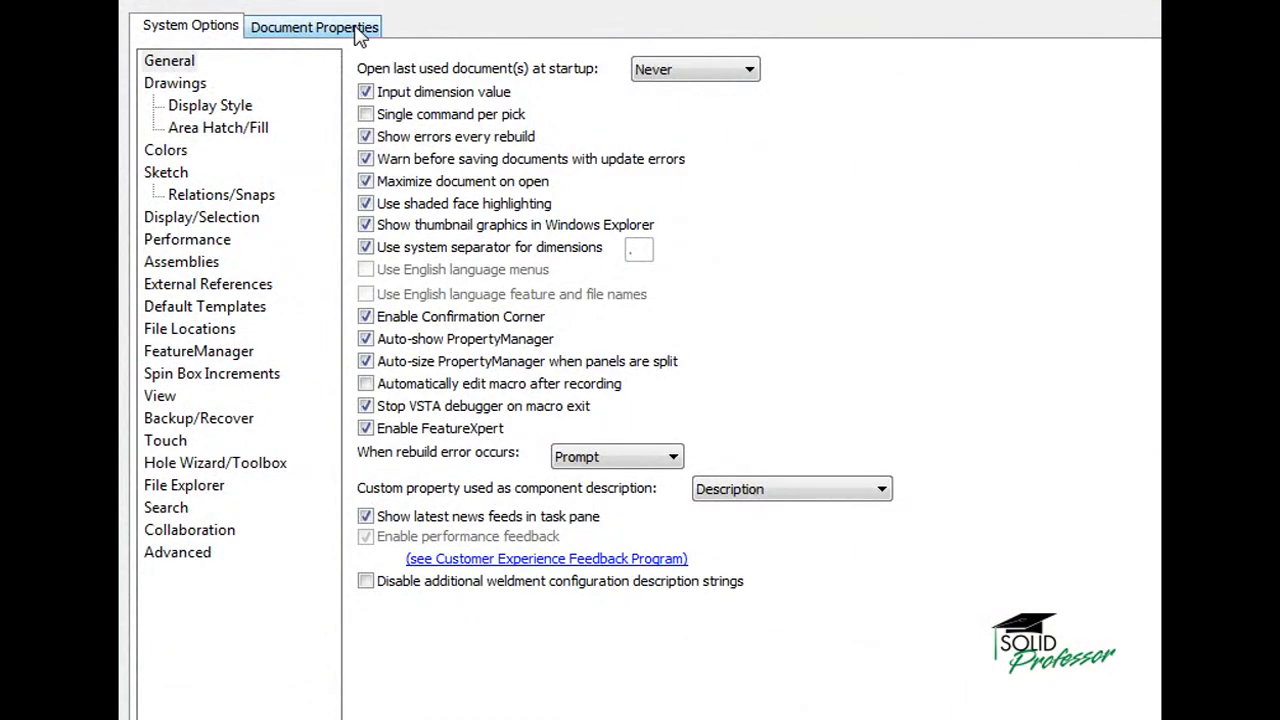
pyautogui.click(358, 29)
pyautogui.click(181, 245)
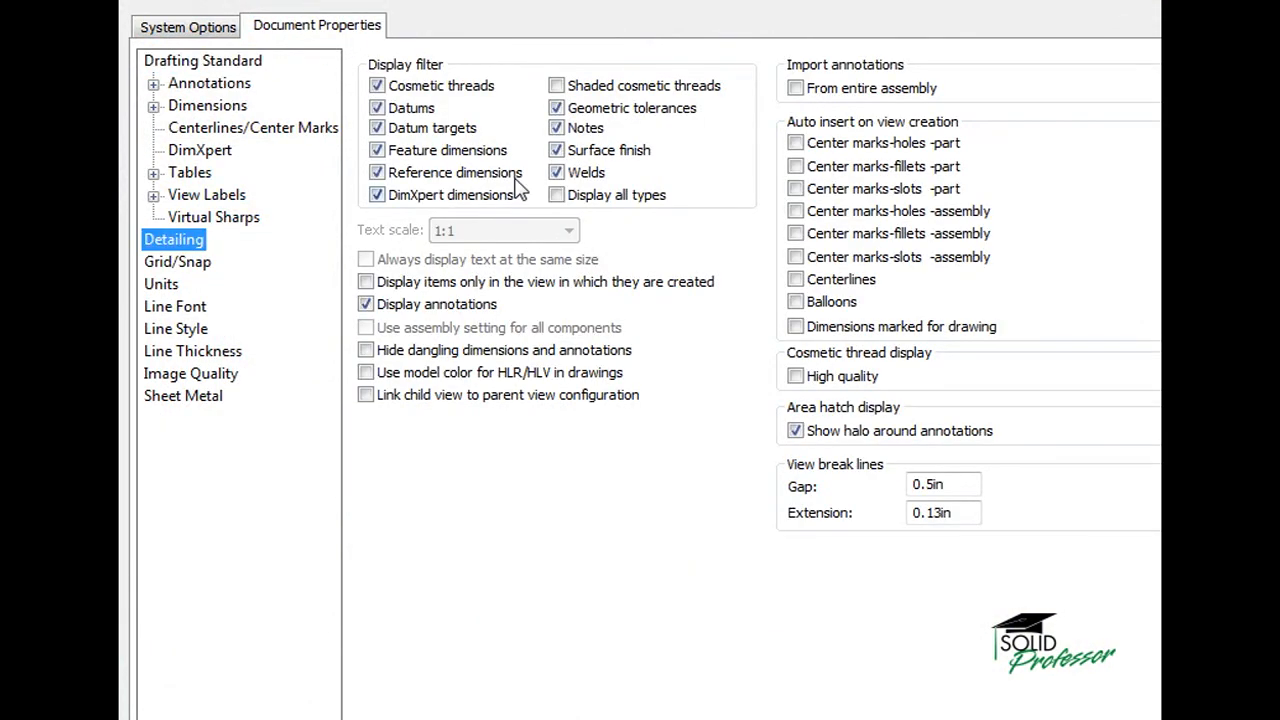
pyautogui.click(796, 143)
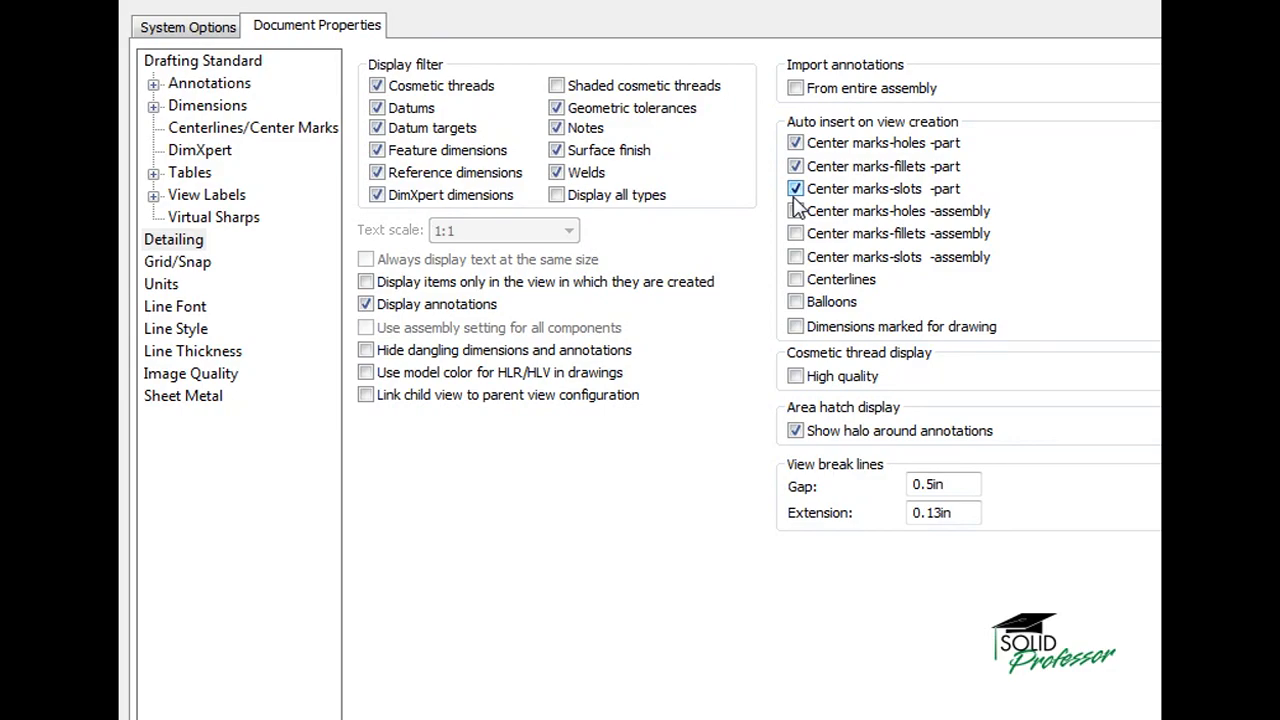
pyautogui.press('Return')
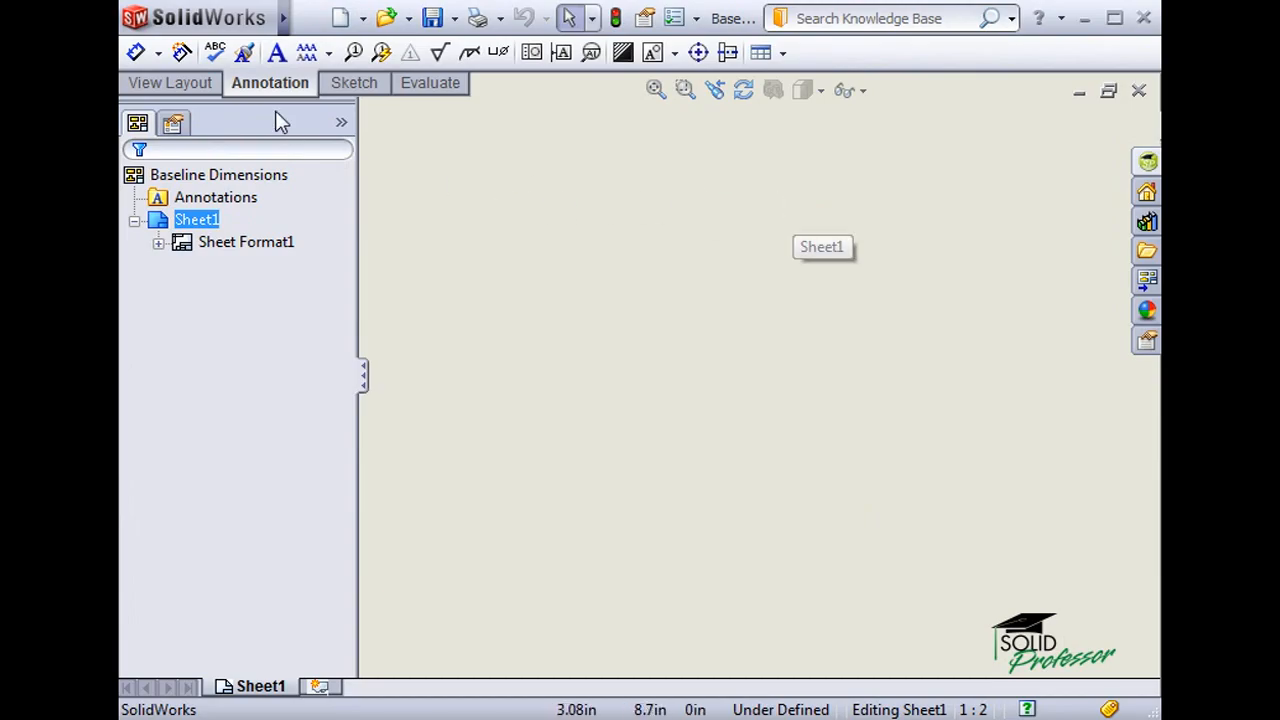
# Insert a front model view of the plate on the sheet and project a side view to its right.
pyautogui.click(202, 83)
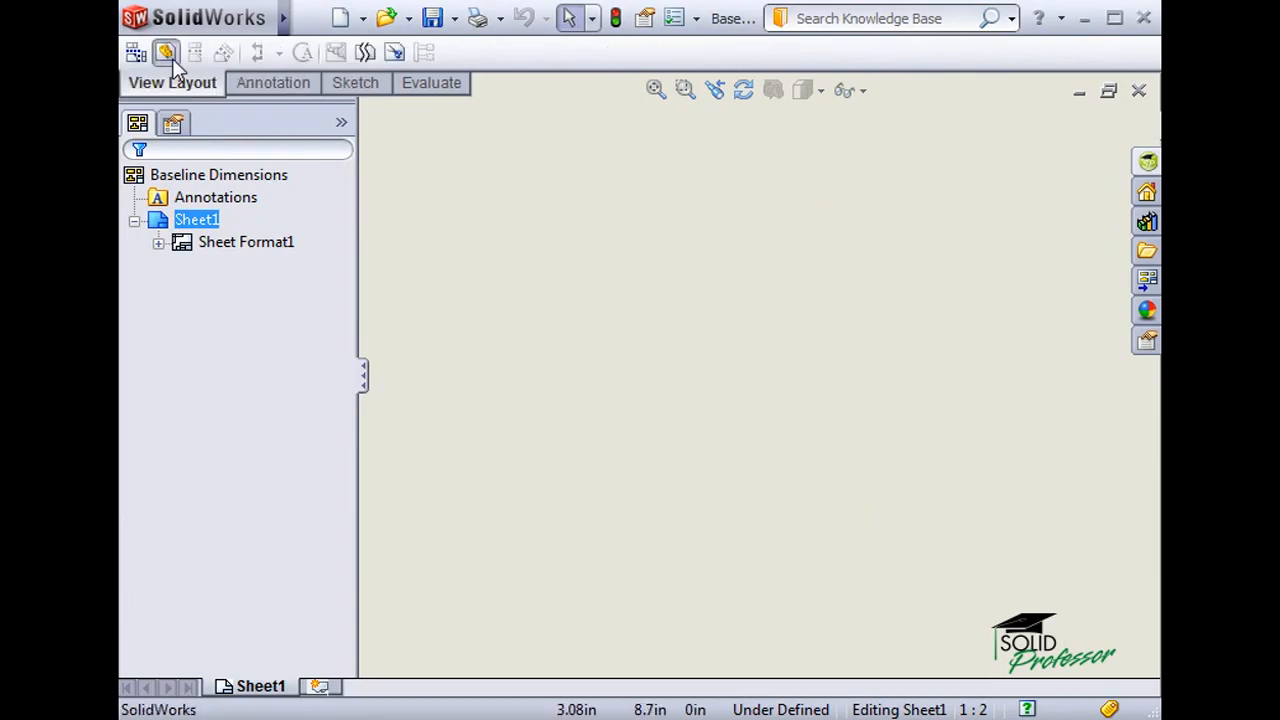
pyautogui.click(167, 53)
pyautogui.click(339, 185)
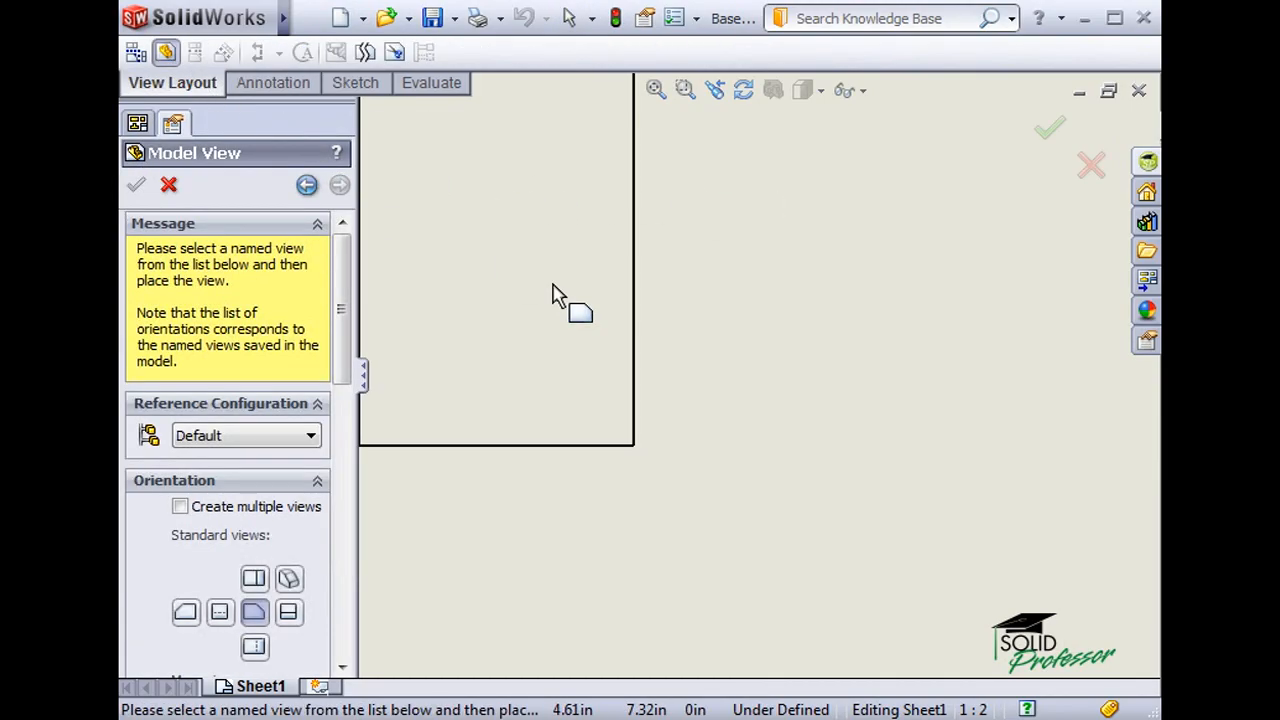
pyautogui.click(730, 378)
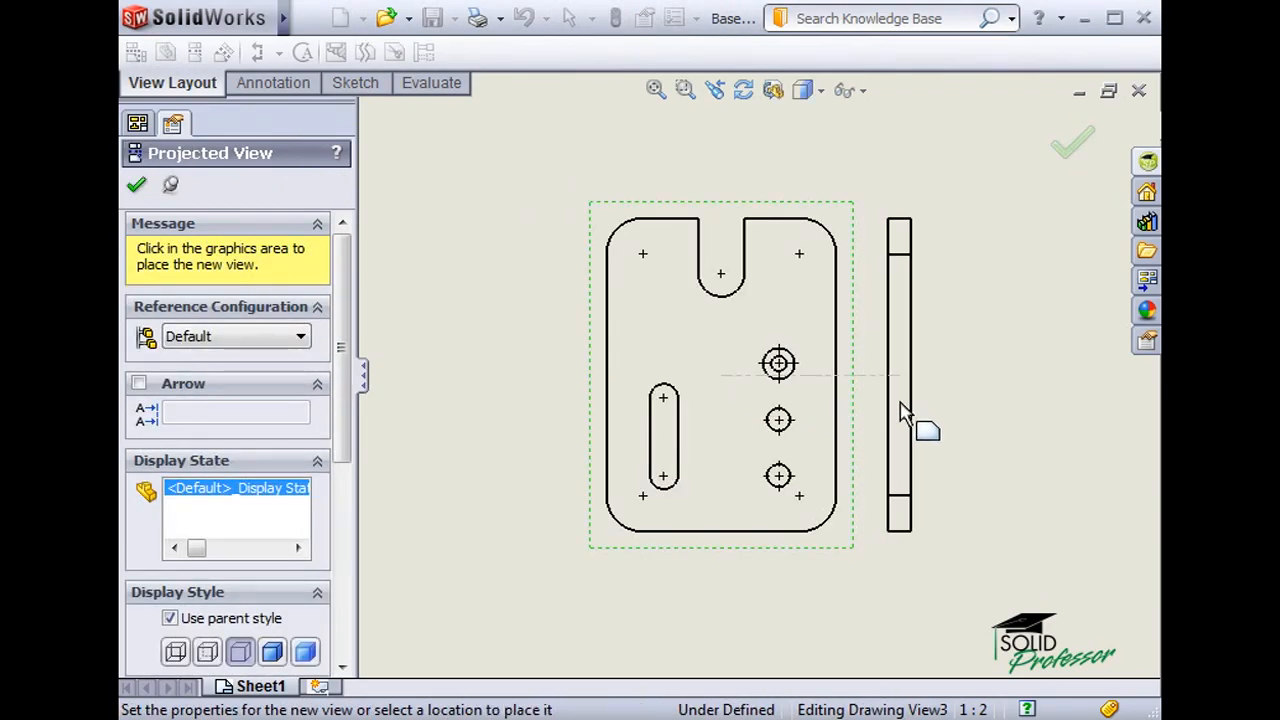
pyautogui.click(901, 412)
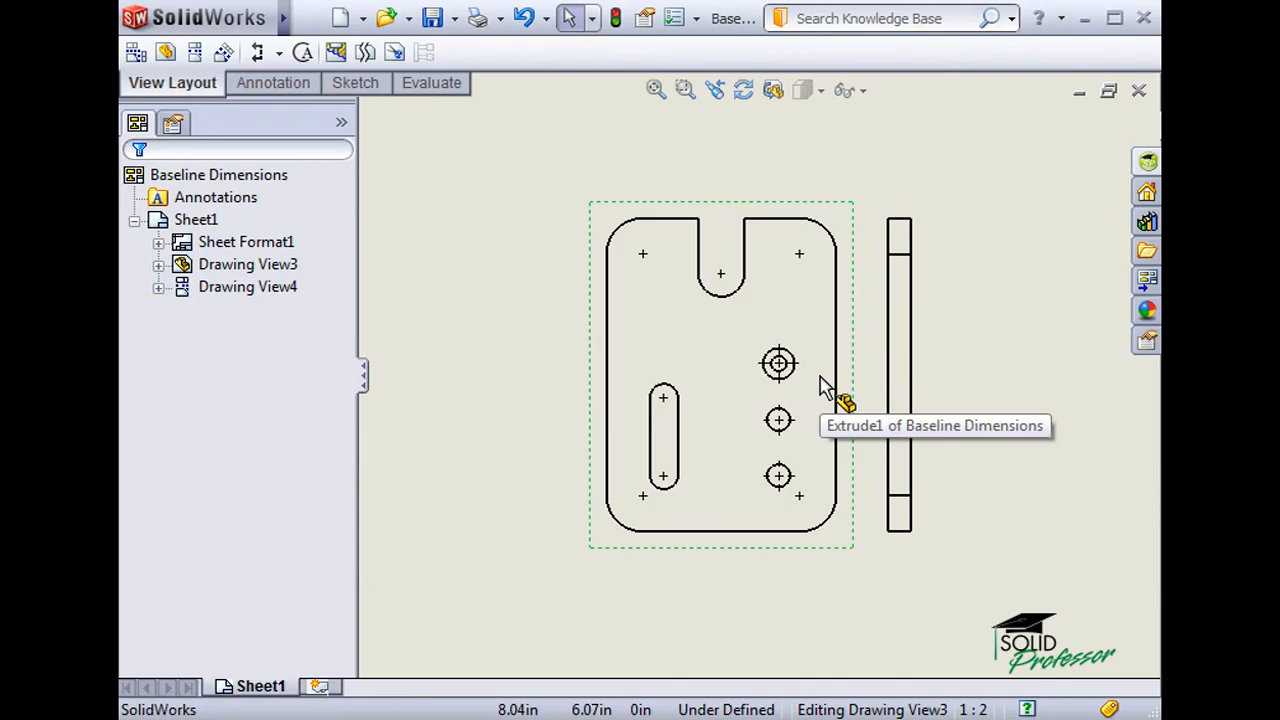
# Delete the plate's front view and its projected side view from the sheet.
pyautogui.click(852, 386)
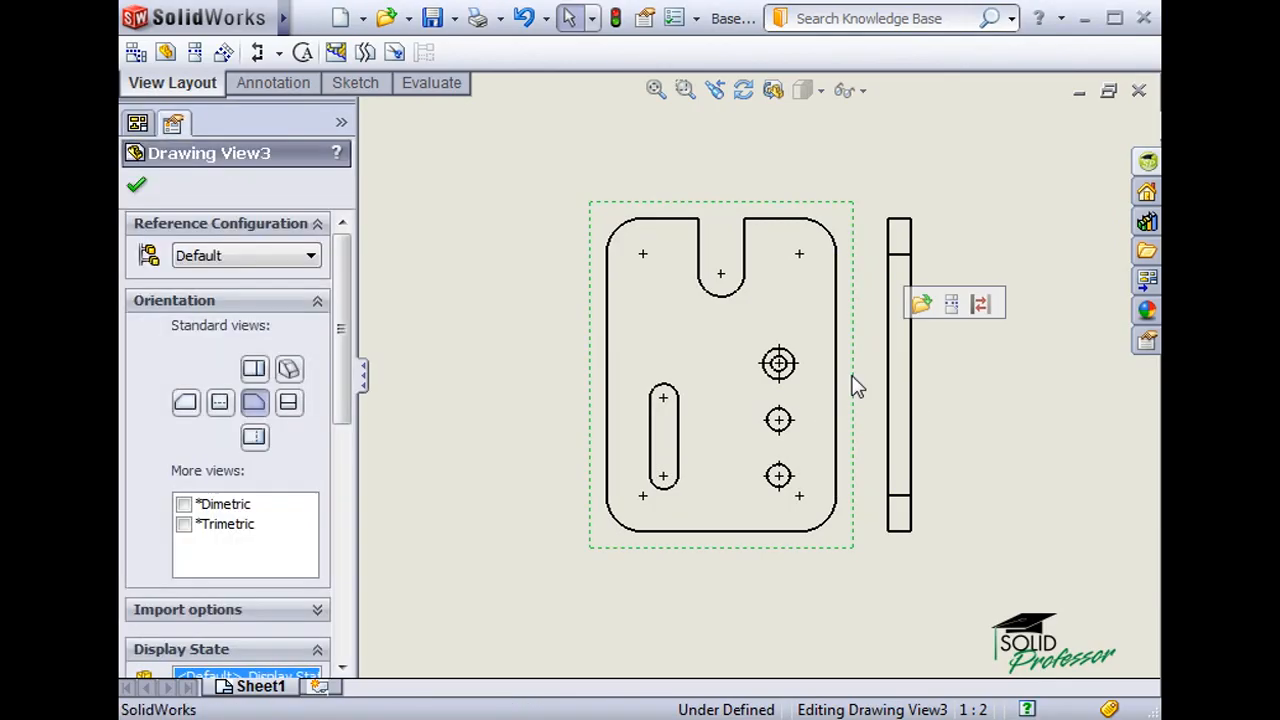
pyautogui.press('Delete')
pyautogui.click(809, 285)
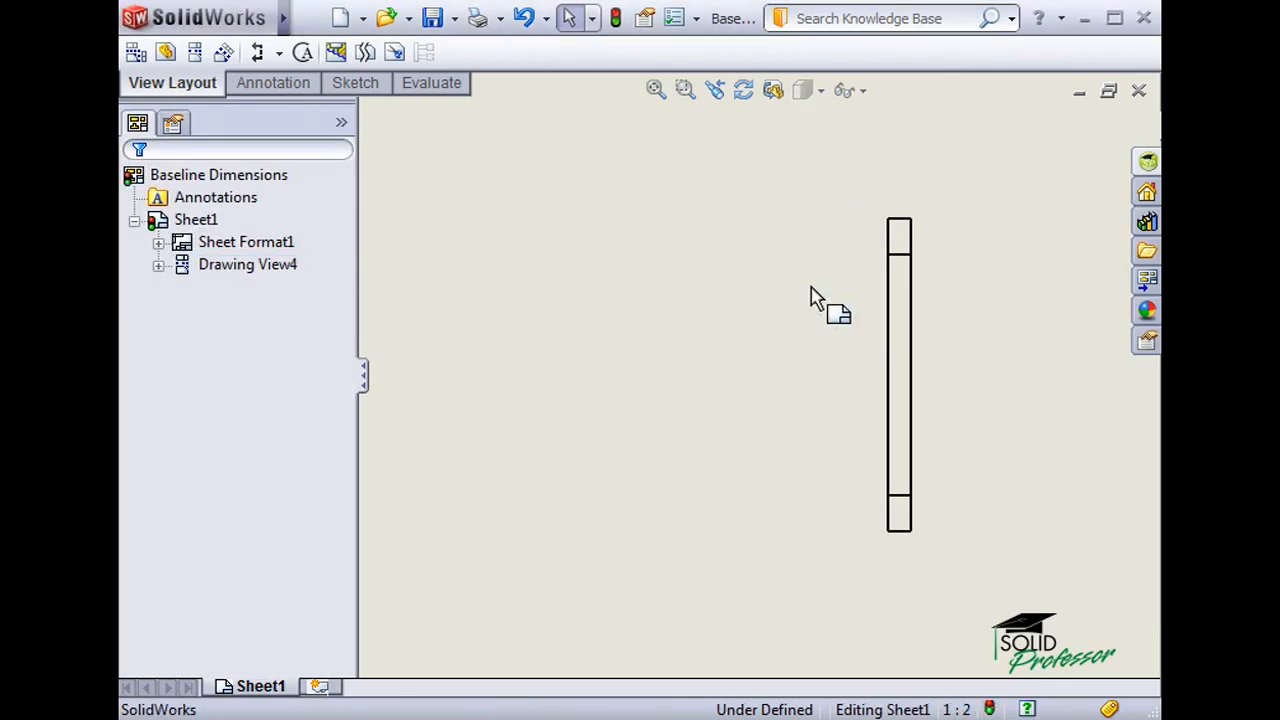
pyautogui.click(900, 293)
pyautogui.press('Delete')
pyautogui.click(809, 284)
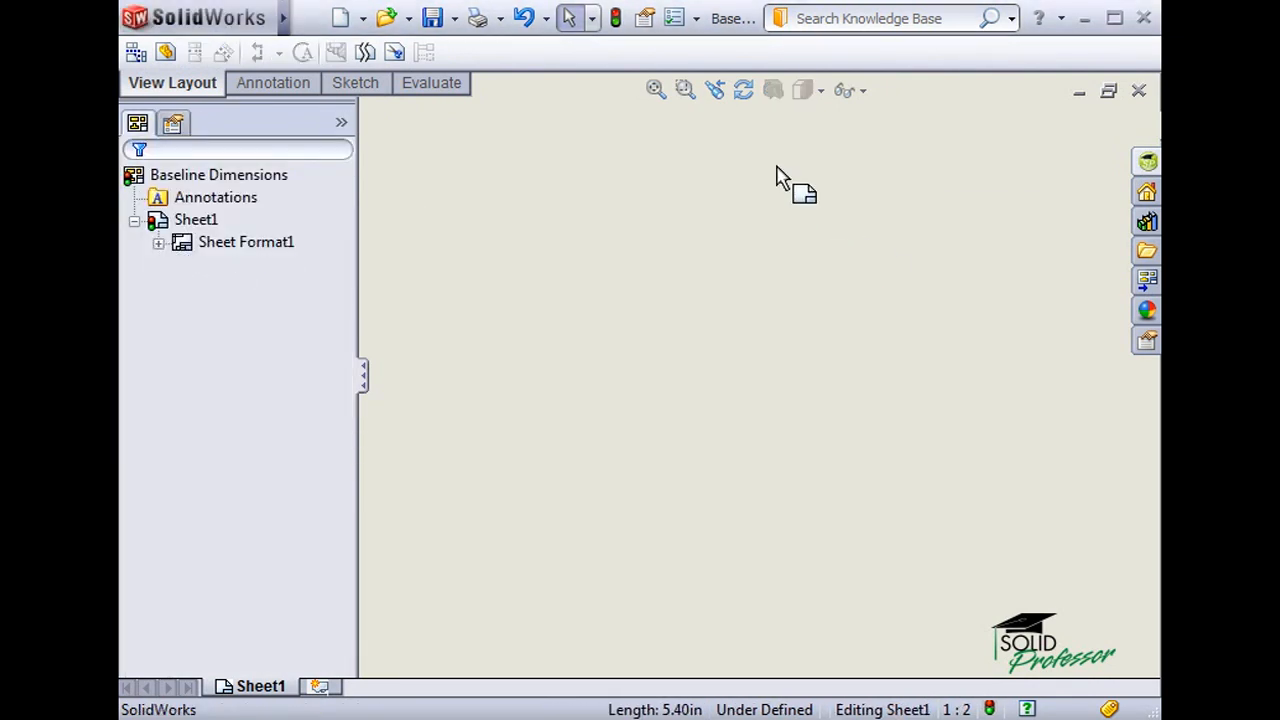
# Turn off automatic center marks for part holes, fillets and slots in the document's detailing properties.
pyautogui.click(675, 24)
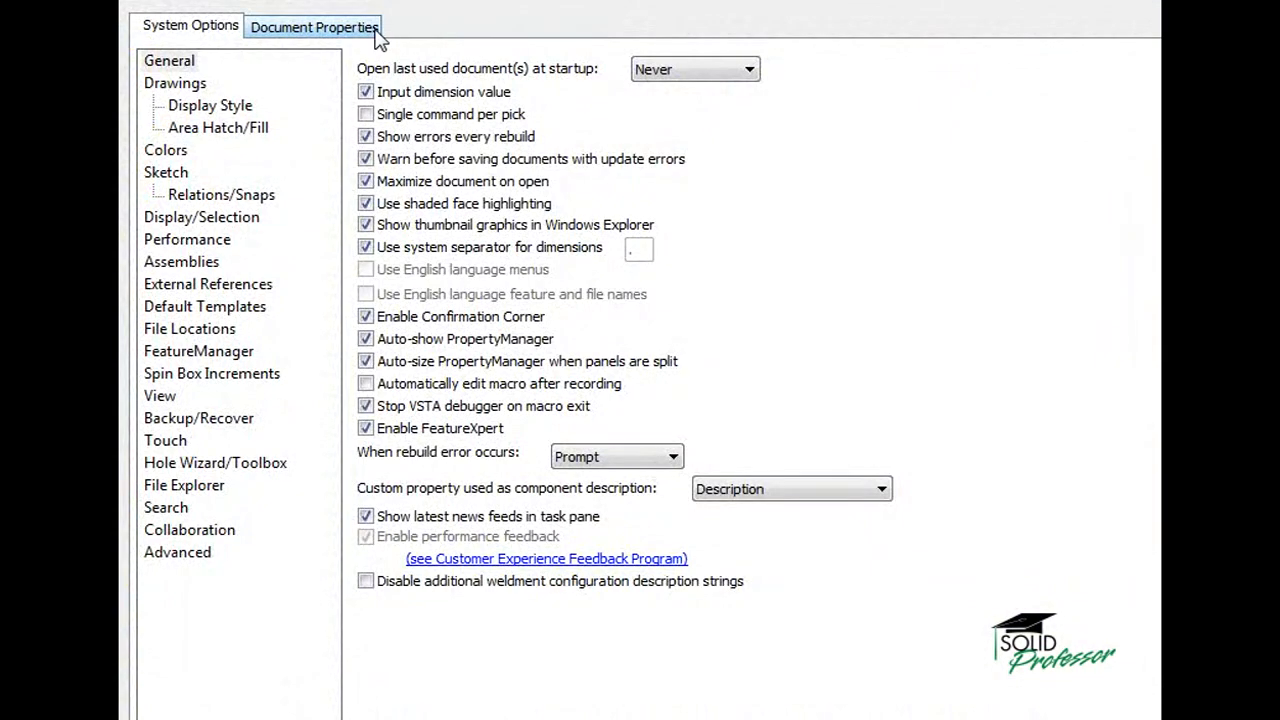
pyautogui.click(376, 30)
pyautogui.click(198, 240)
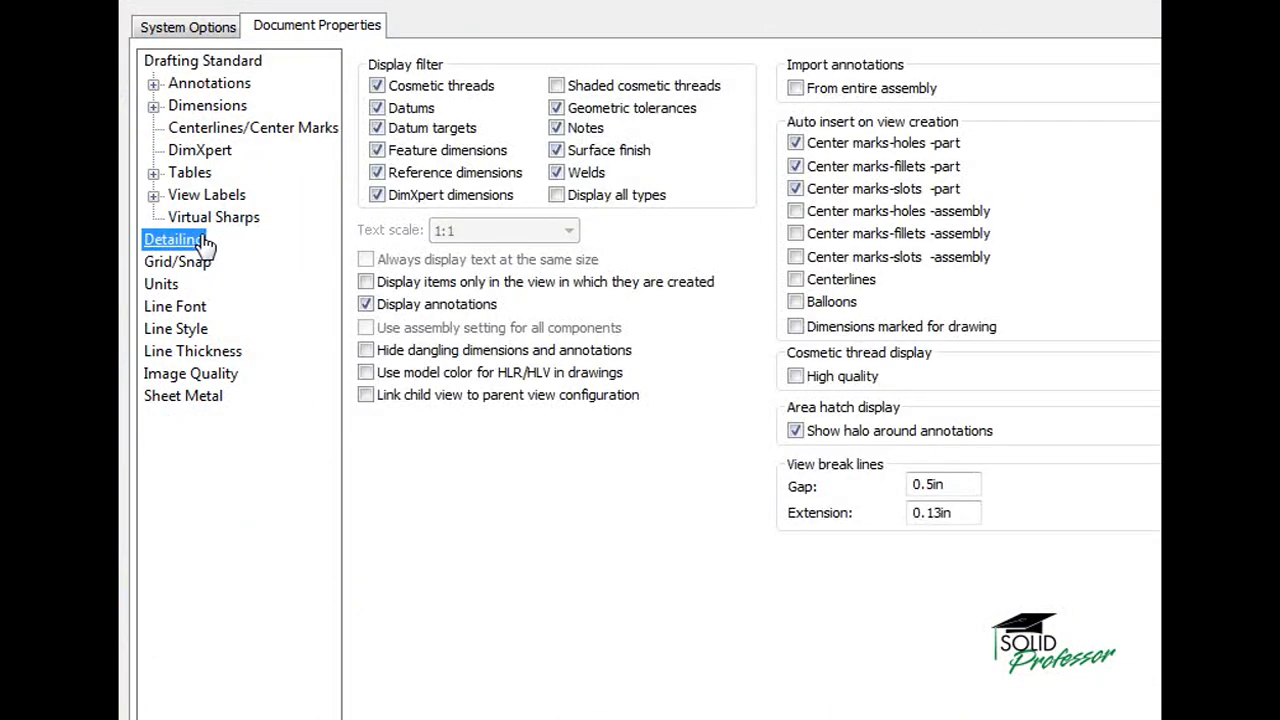
pyautogui.click(795, 143)
pyautogui.click(795, 173)
pyautogui.press('Return')
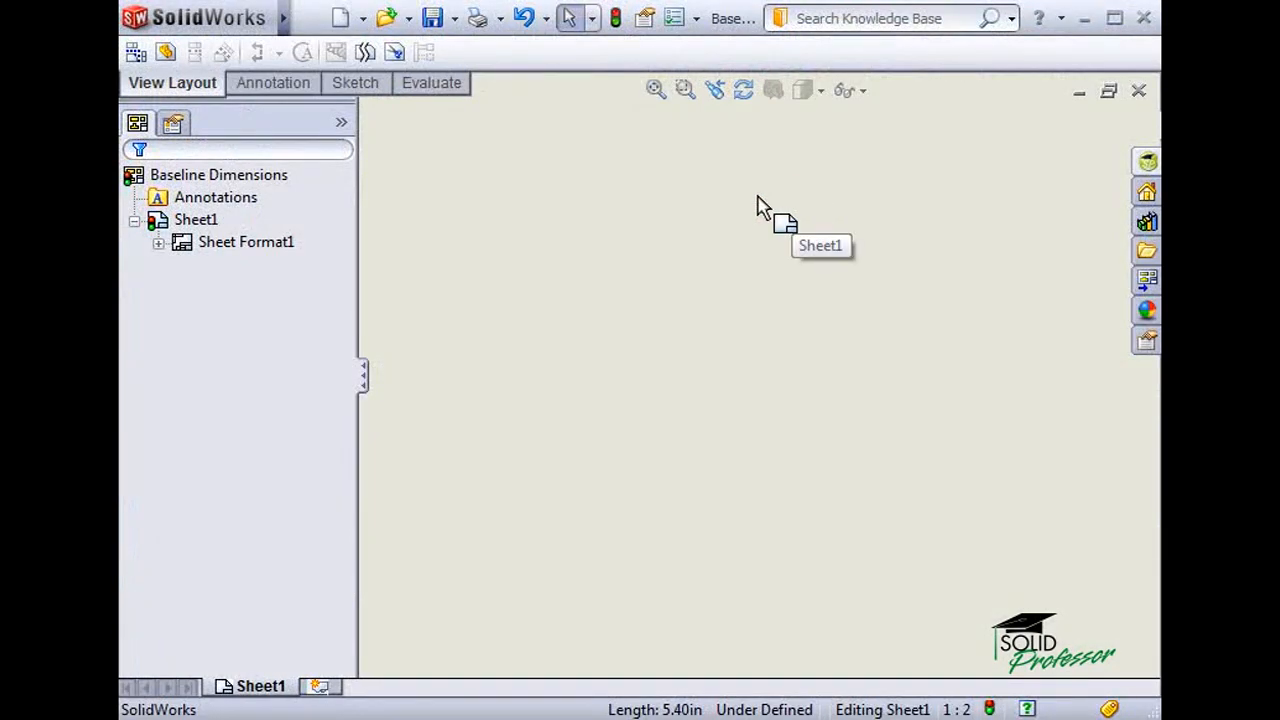
# Insert only a front model view of the plate on the empty sheet, without projected views.
pyautogui.click(167, 52)
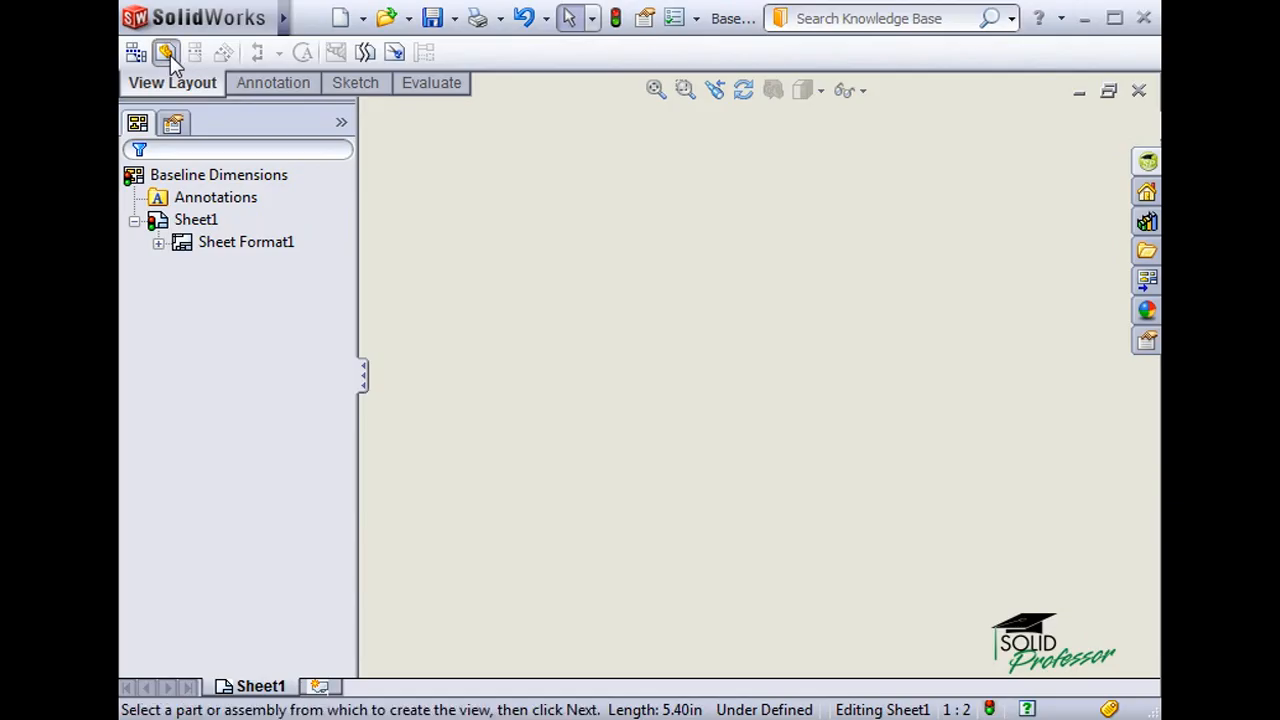
pyautogui.click(340, 184)
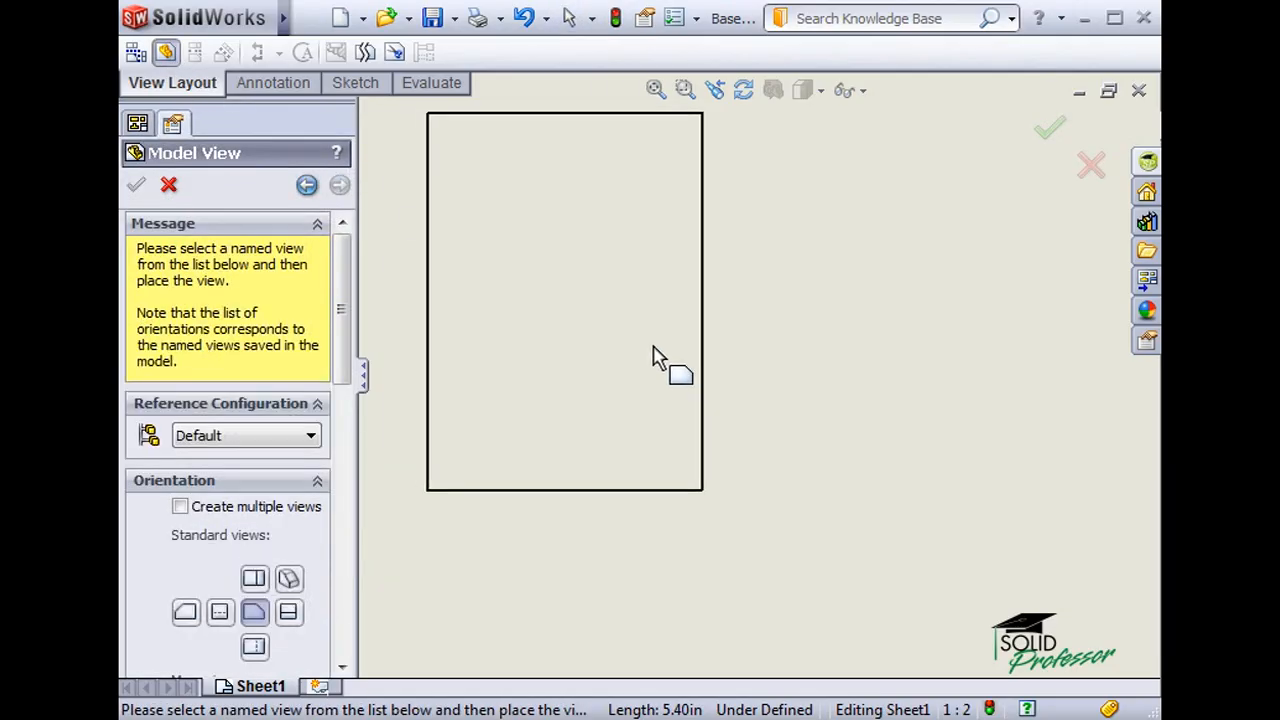
pyautogui.click(748, 395)
pyautogui.press('Escape')
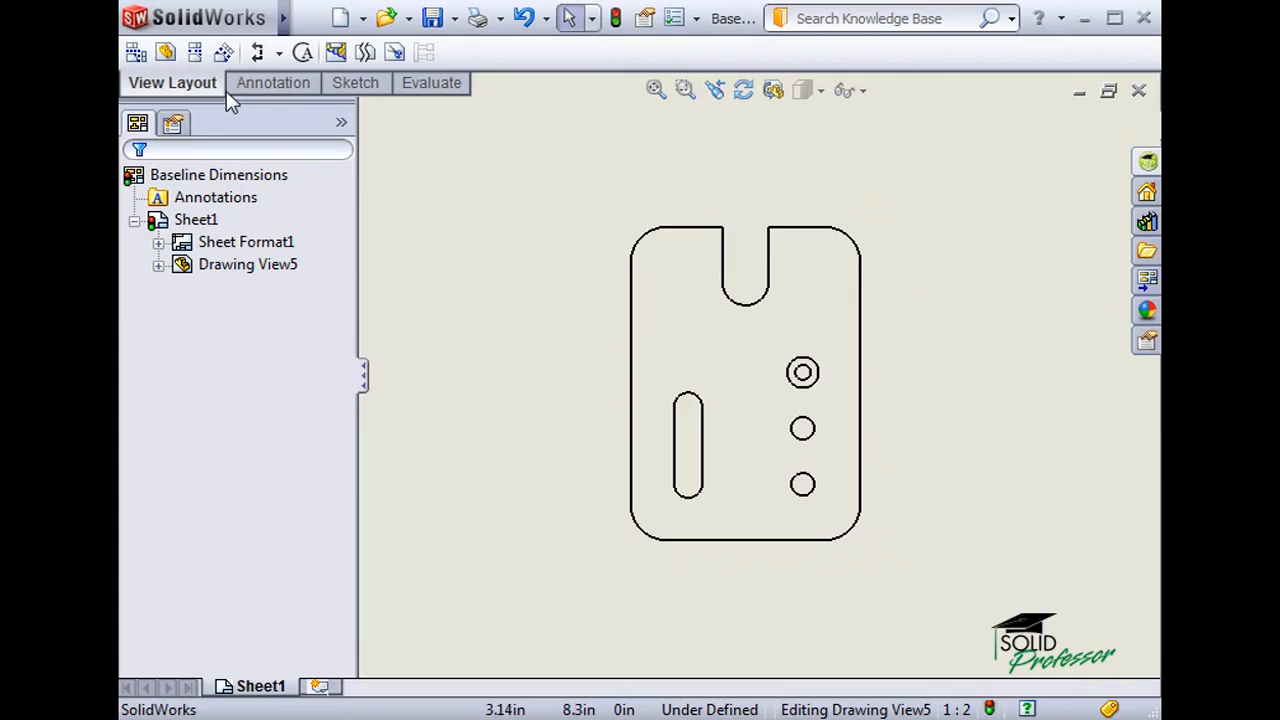
# Add single center marks to the two plain holes and the counterbored hole above them.
pyautogui.click(283, 86)
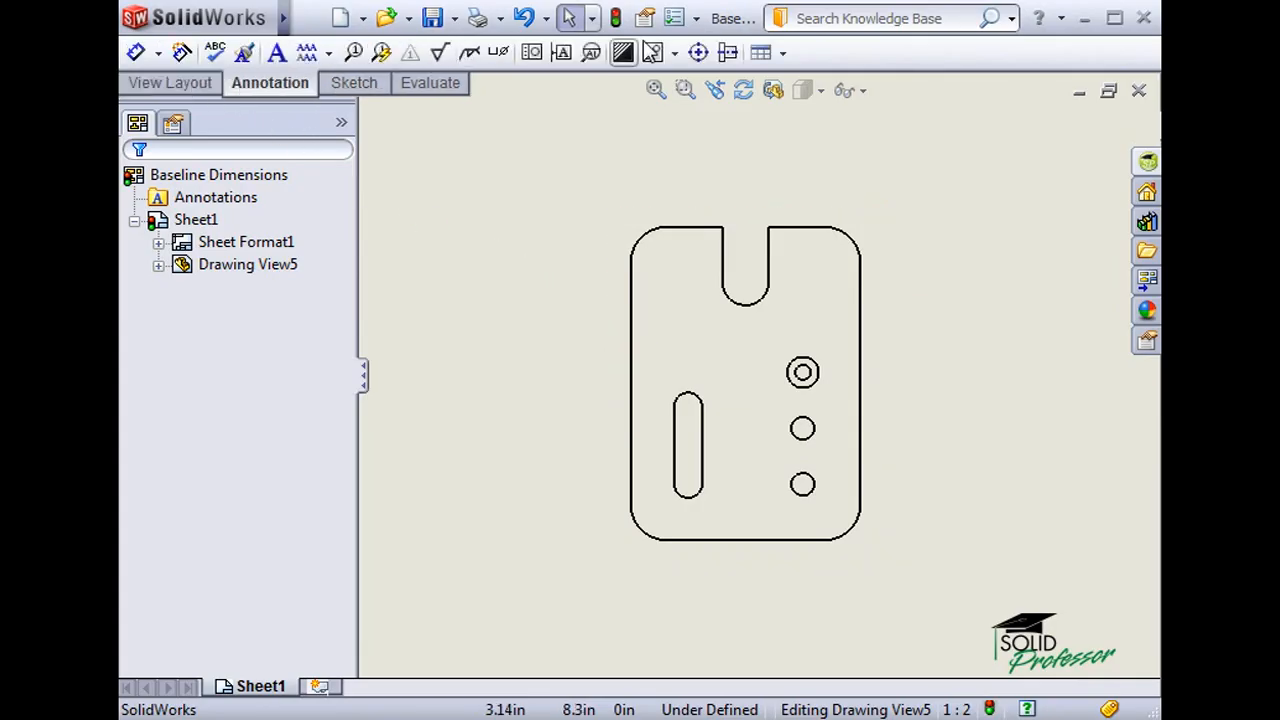
pyautogui.click(698, 53)
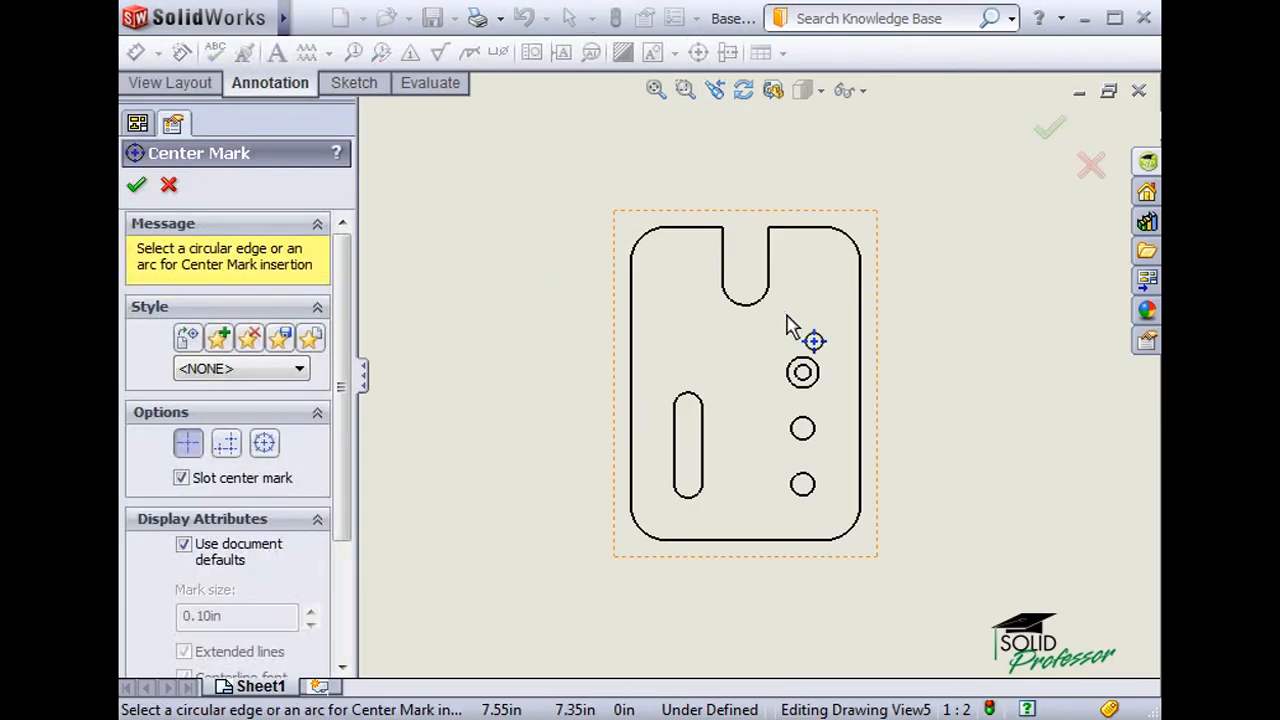
pyautogui.click(813, 433)
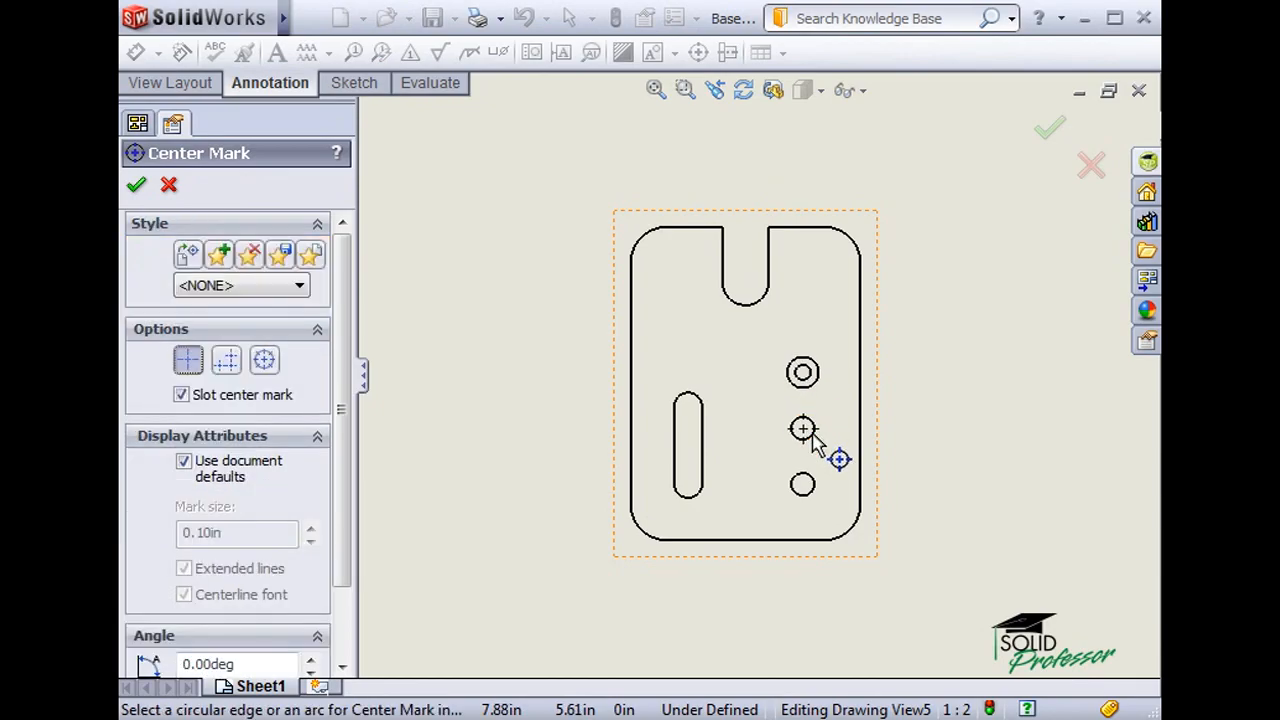
pyautogui.click(814, 495)
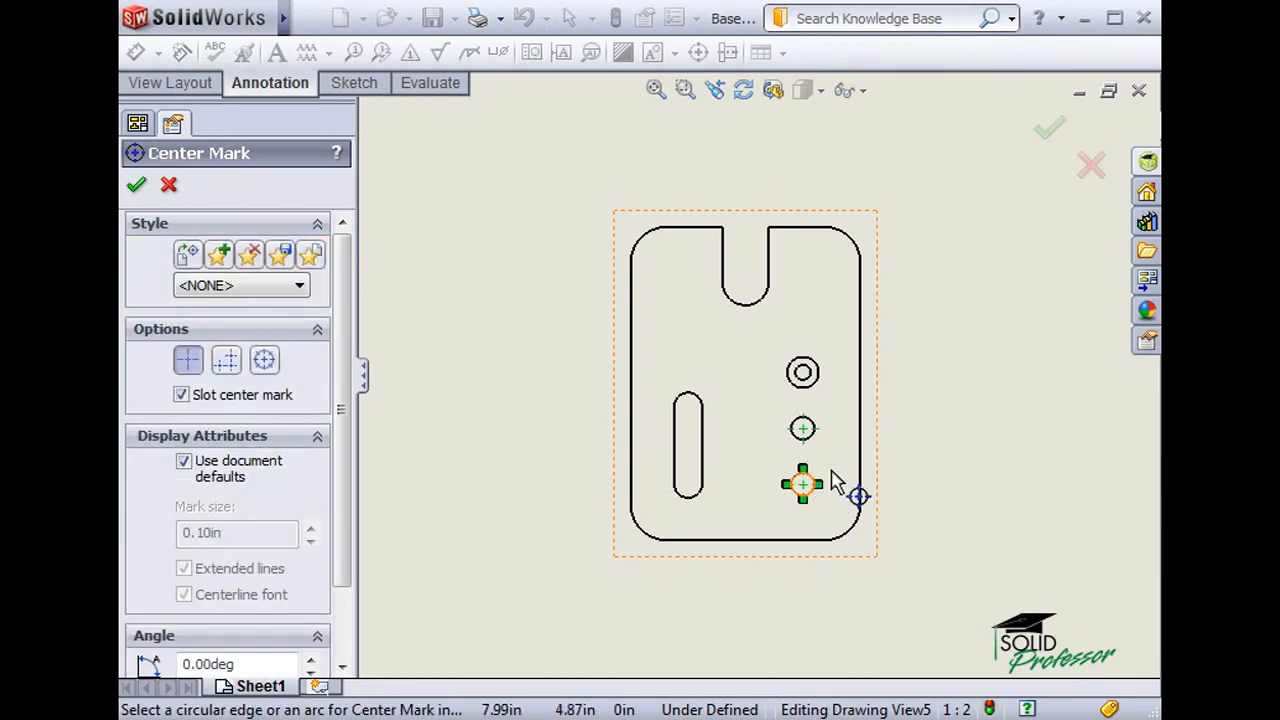
pyautogui.click(815, 371)
pyautogui.press('Escape')
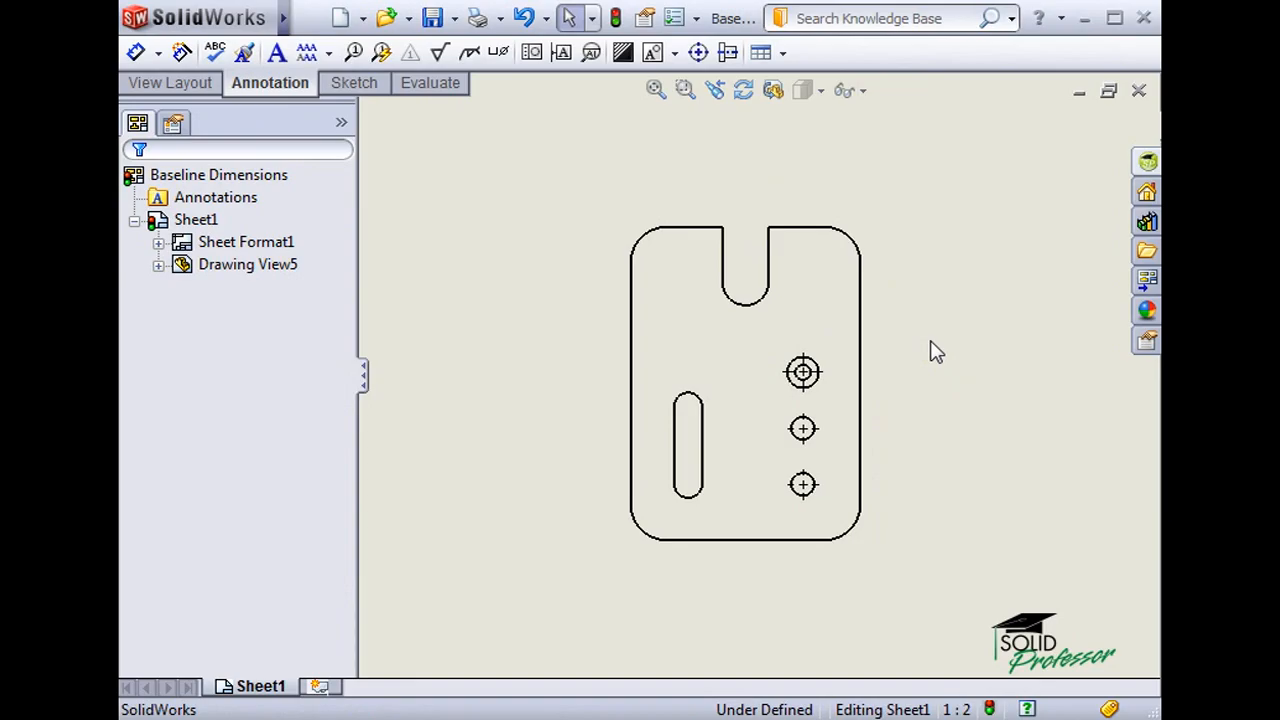
# Add hole callouts beside the plate for the counterbored hole and both holes below it, and open the counterbore callout's properties.
pyautogui.click(499, 55)
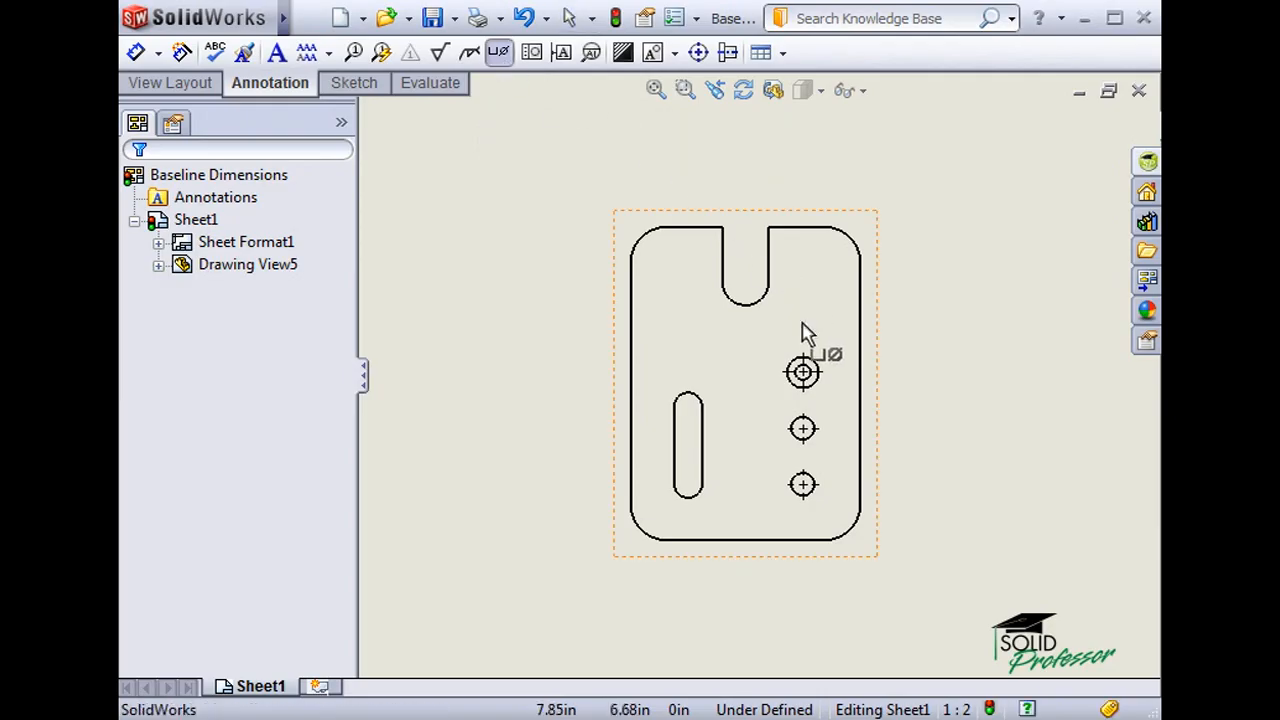
pyautogui.click(817, 370)
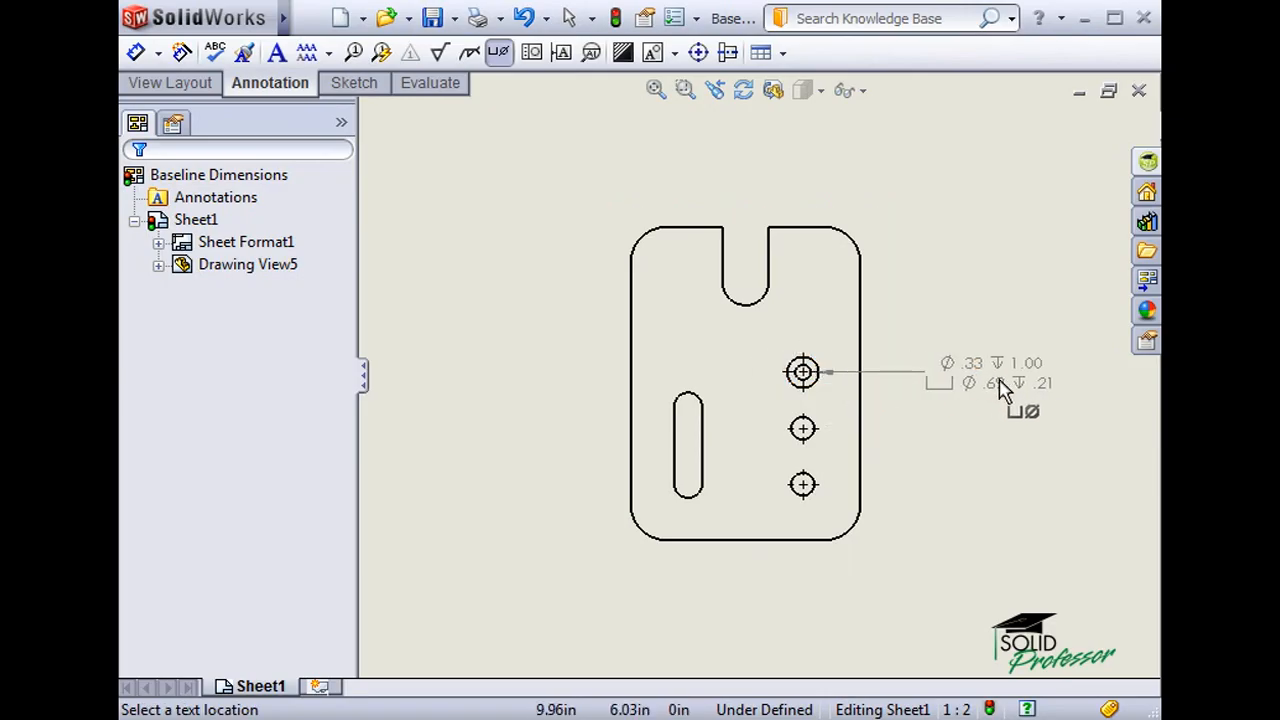
pyautogui.click(1010, 388)
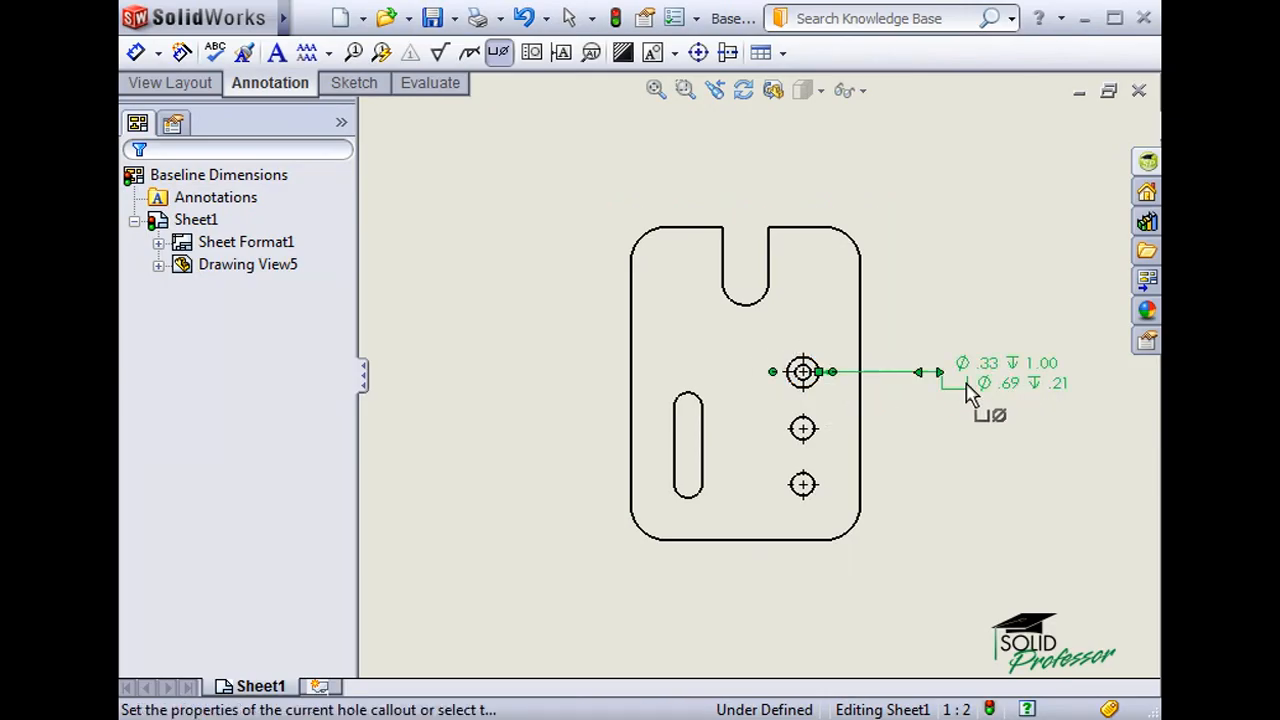
pyautogui.click(818, 436)
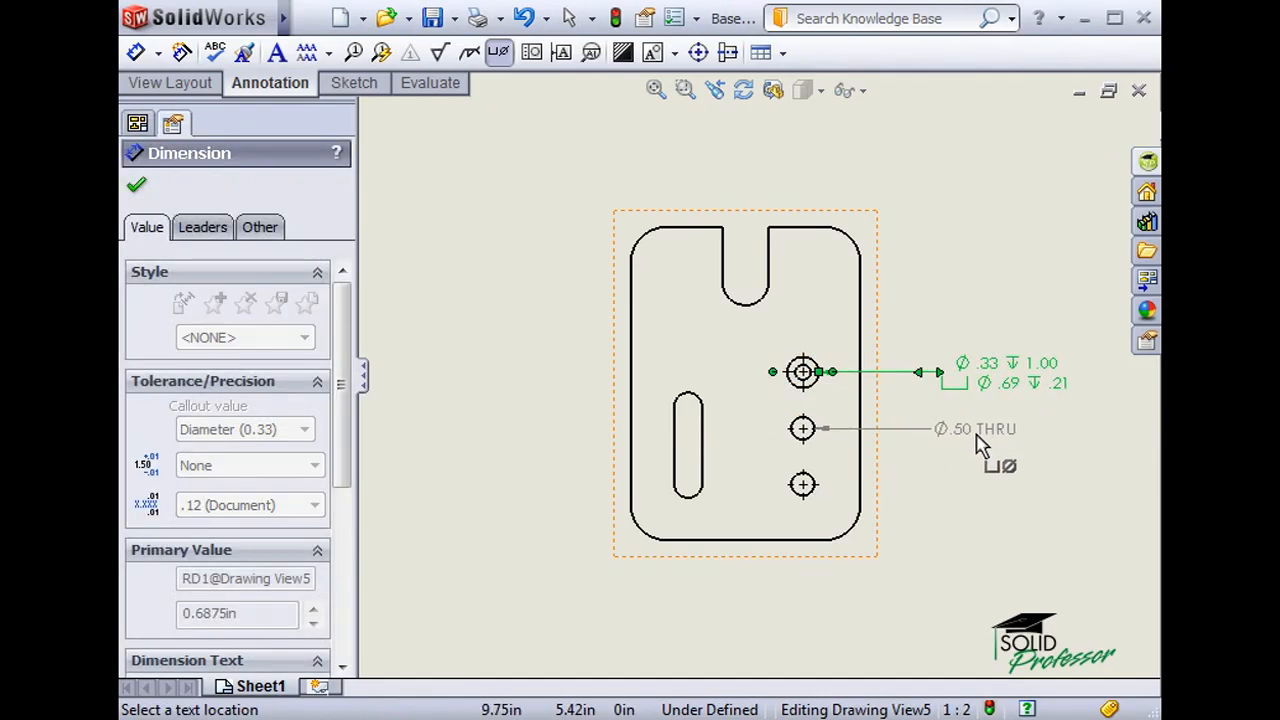
pyautogui.click(985, 447)
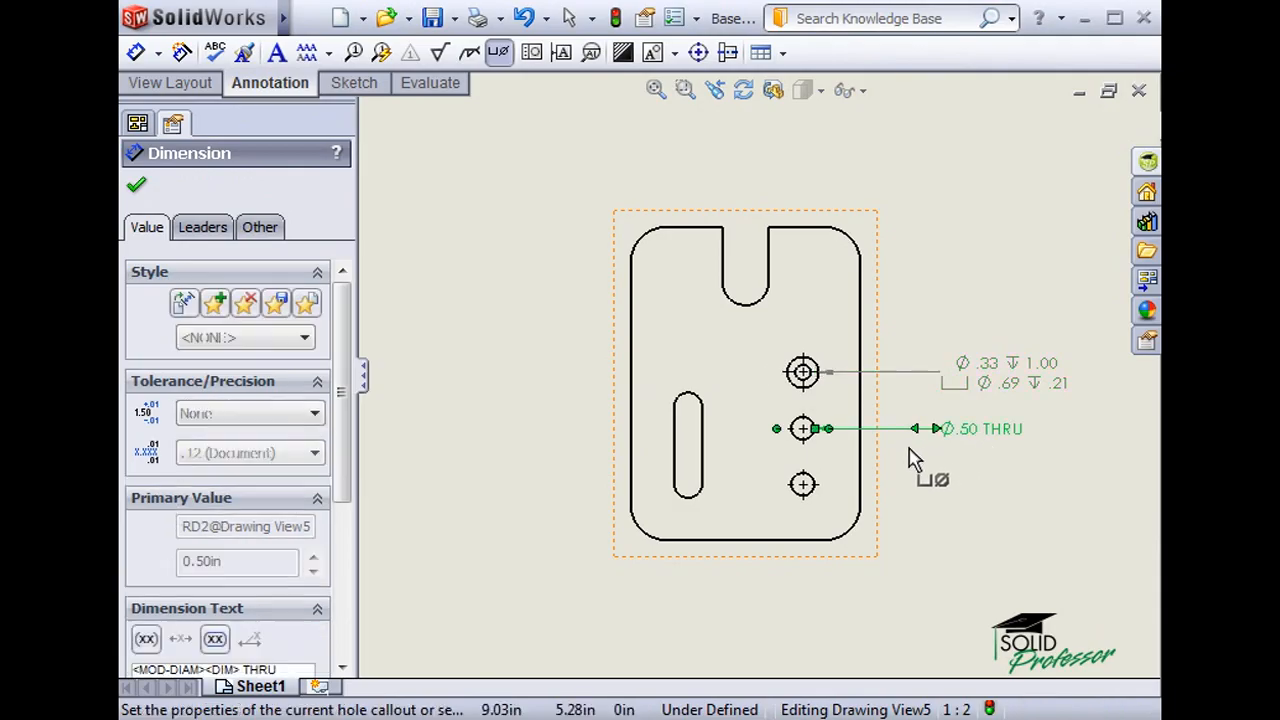
pyautogui.click(818, 490)
pyautogui.click(981, 489)
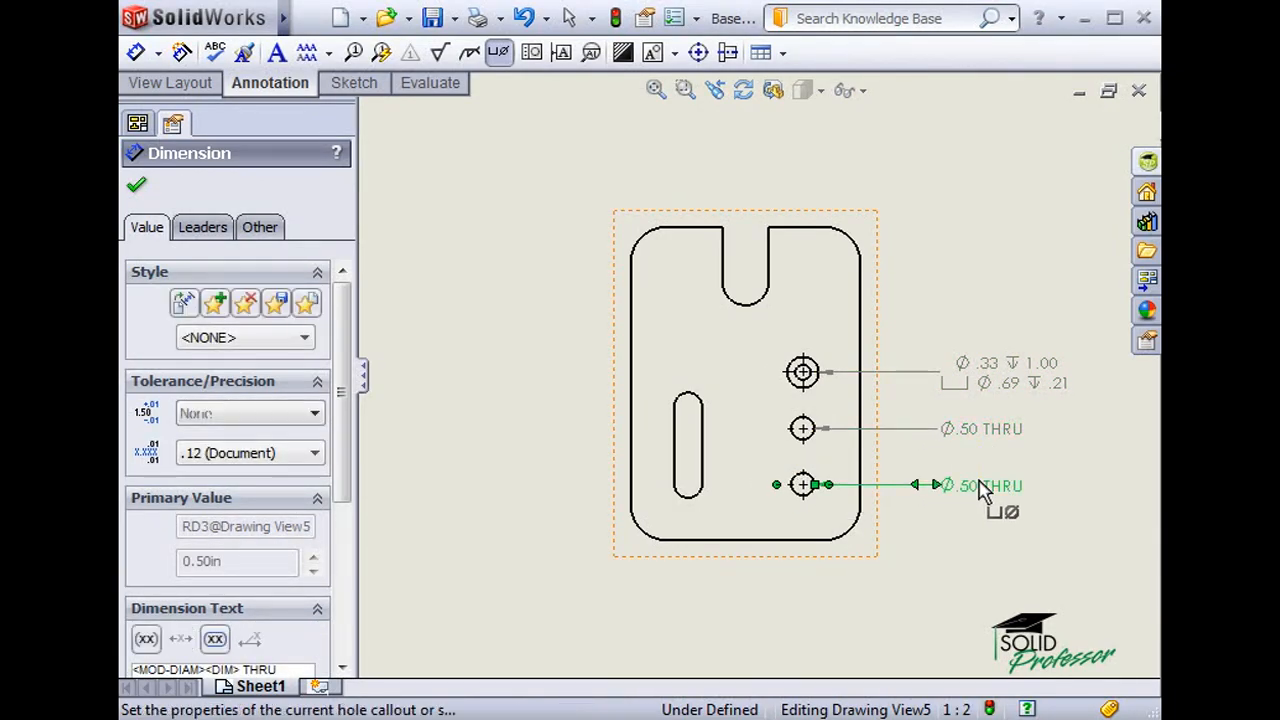
pyautogui.press('Escape')
pyautogui.click(990, 378)
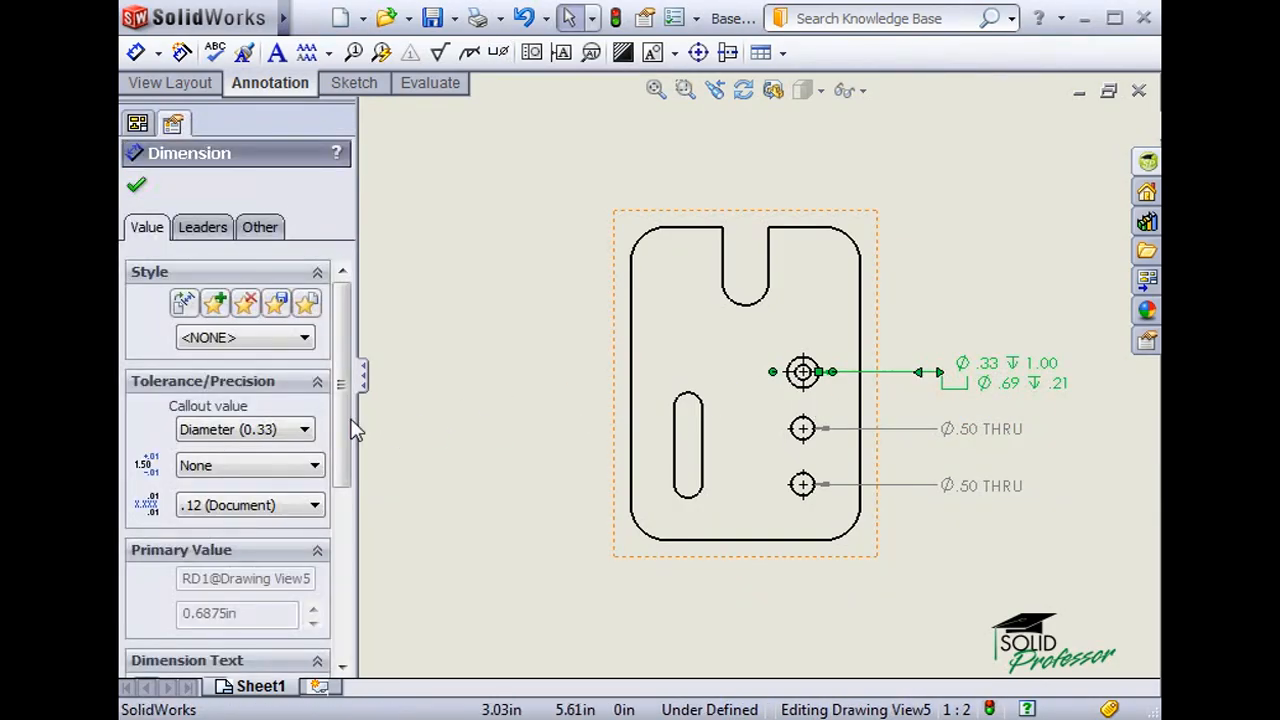
pyautogui.moveTo(350, 430); pyautogui.dragTo(349, 563)
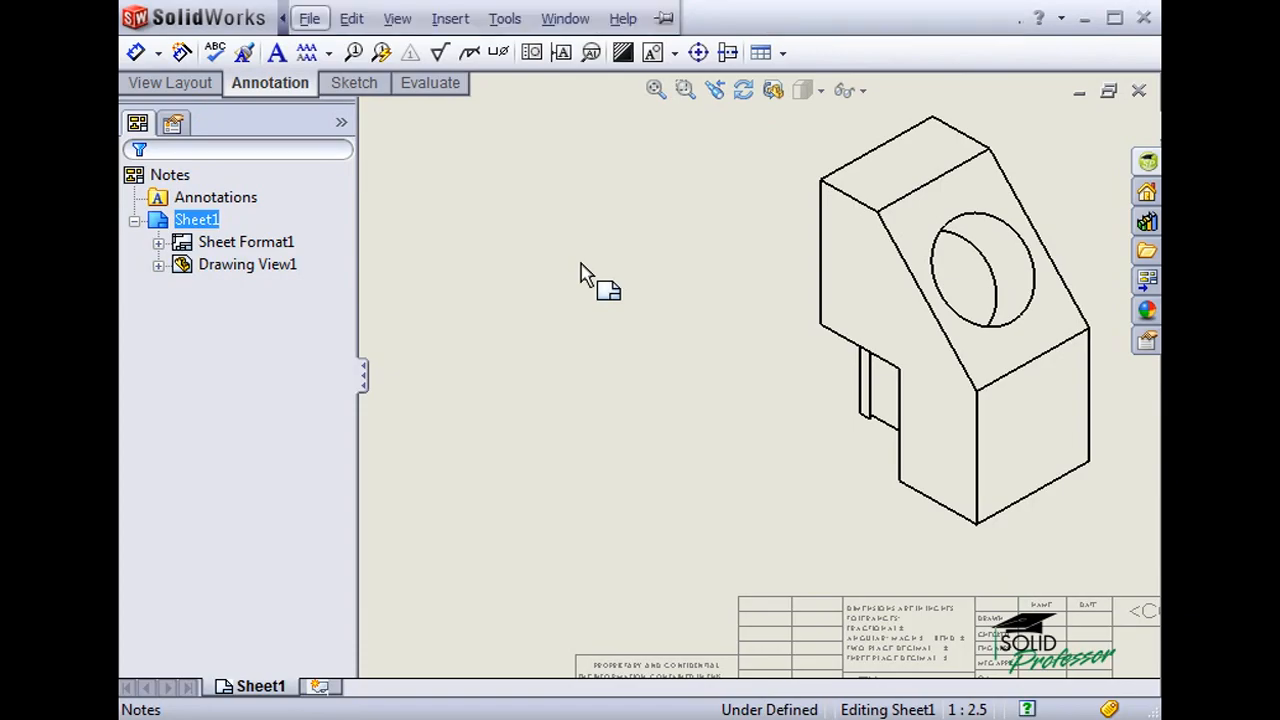
pyautogui.click(460, 26)
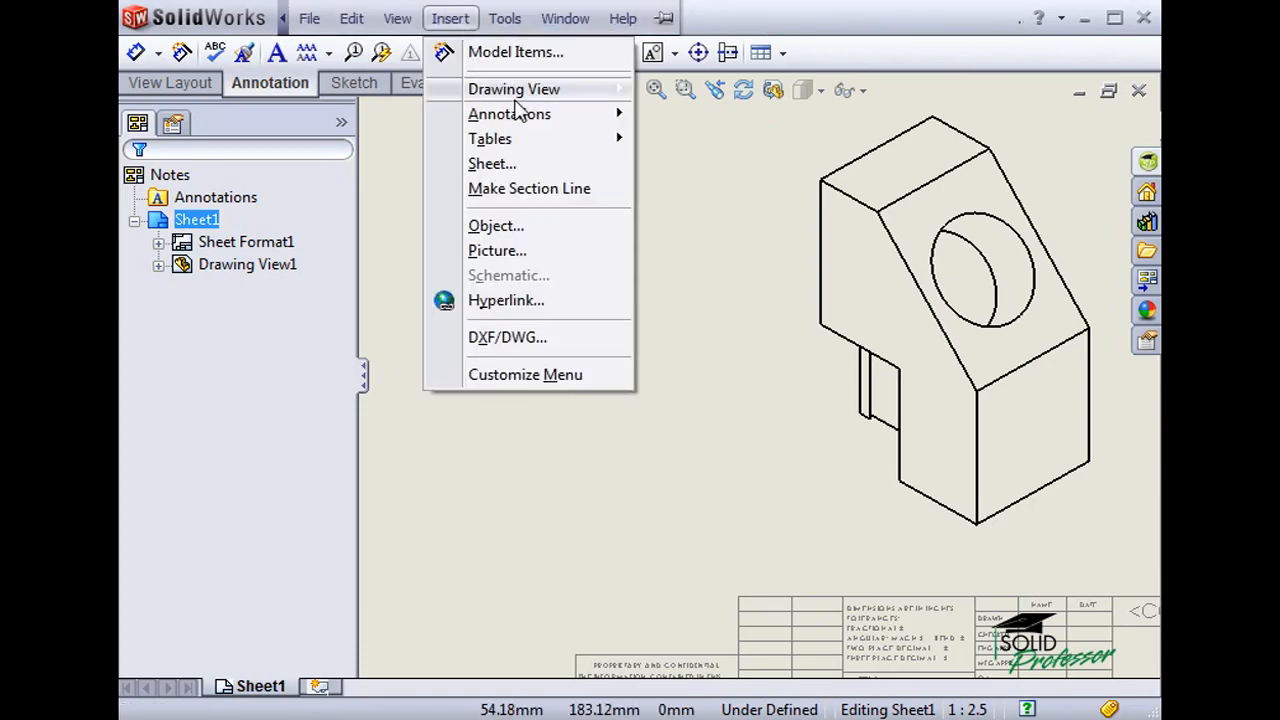
pyautogui.moveTo(585, 114)
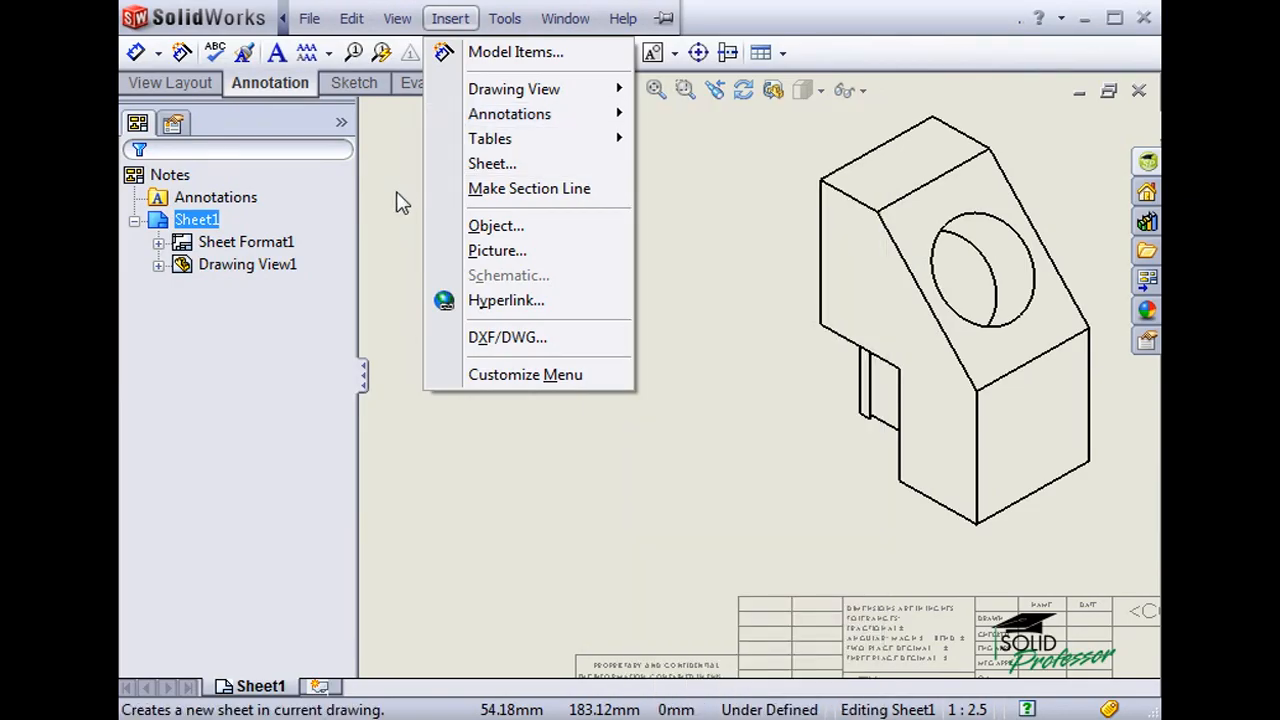
pyautogui.click(402, 205)
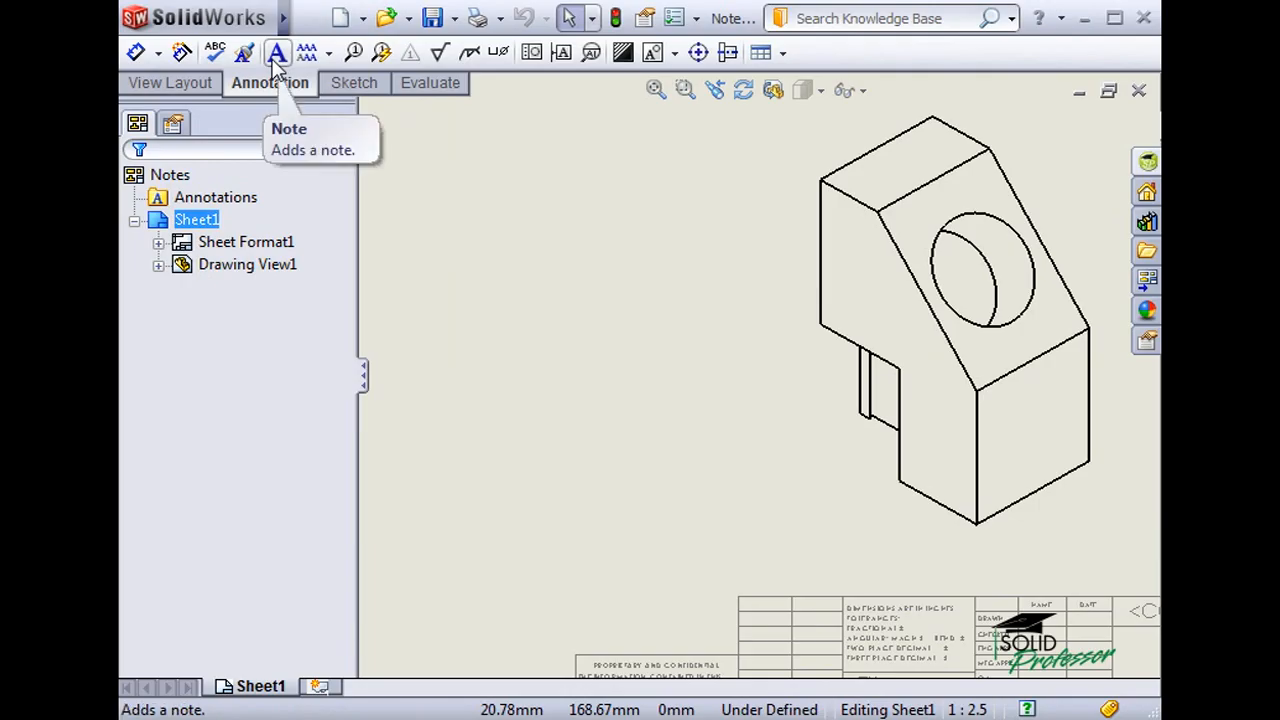
# Place a new note to the left of the isometric view, with an automatic leader attached to the block's left face.
pyautogui.click(277, 55)
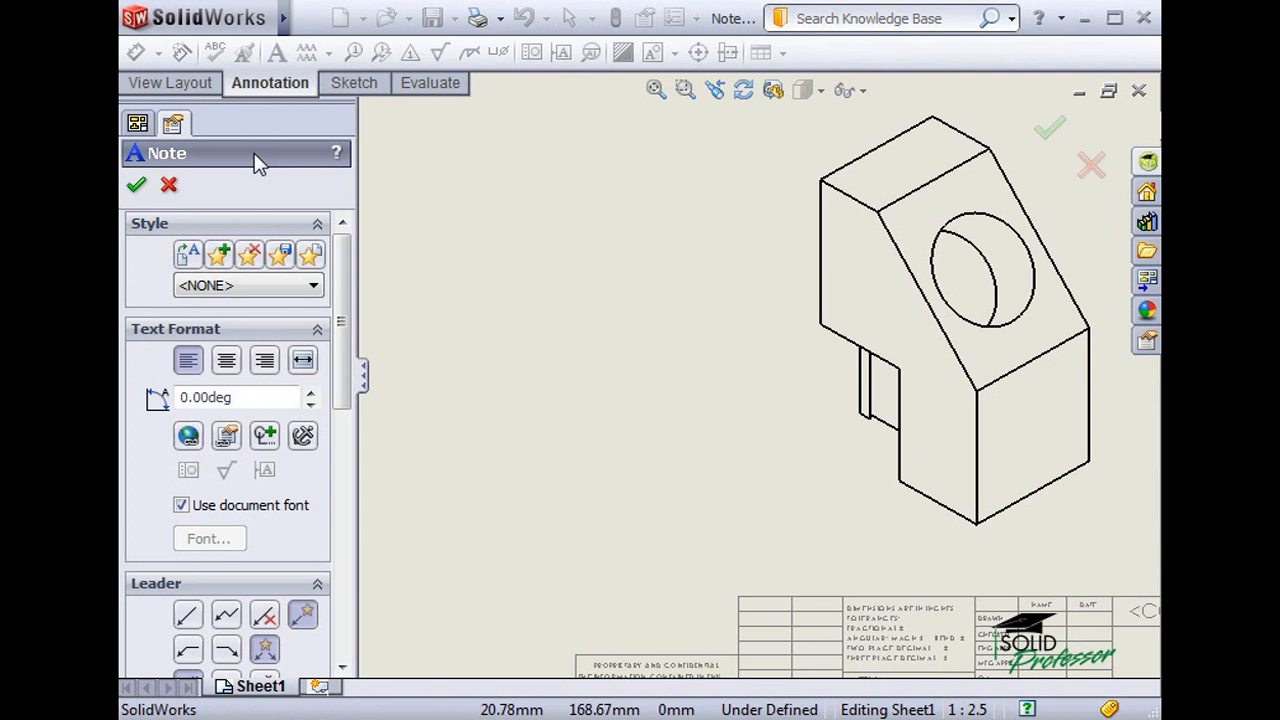
pyautogui.moveTo(343, 246)
pyautogui.mouseDown()
pyautogui.moveTo(340, 555)
pyautogui.moveTo(344, 253)
pyautogui.mouseUp()
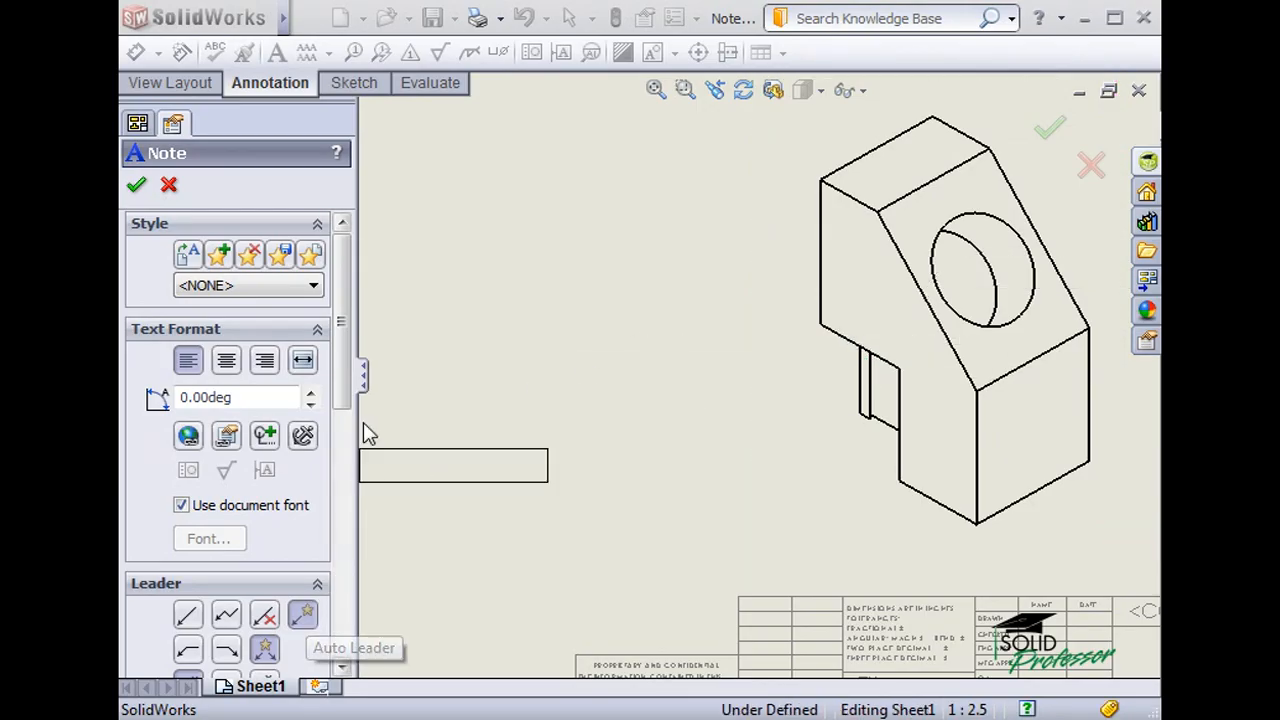
pyautogui.moveTo(350, 403); pyautogui.dragTo(301, 461)
pyautogui.click(188, 409)
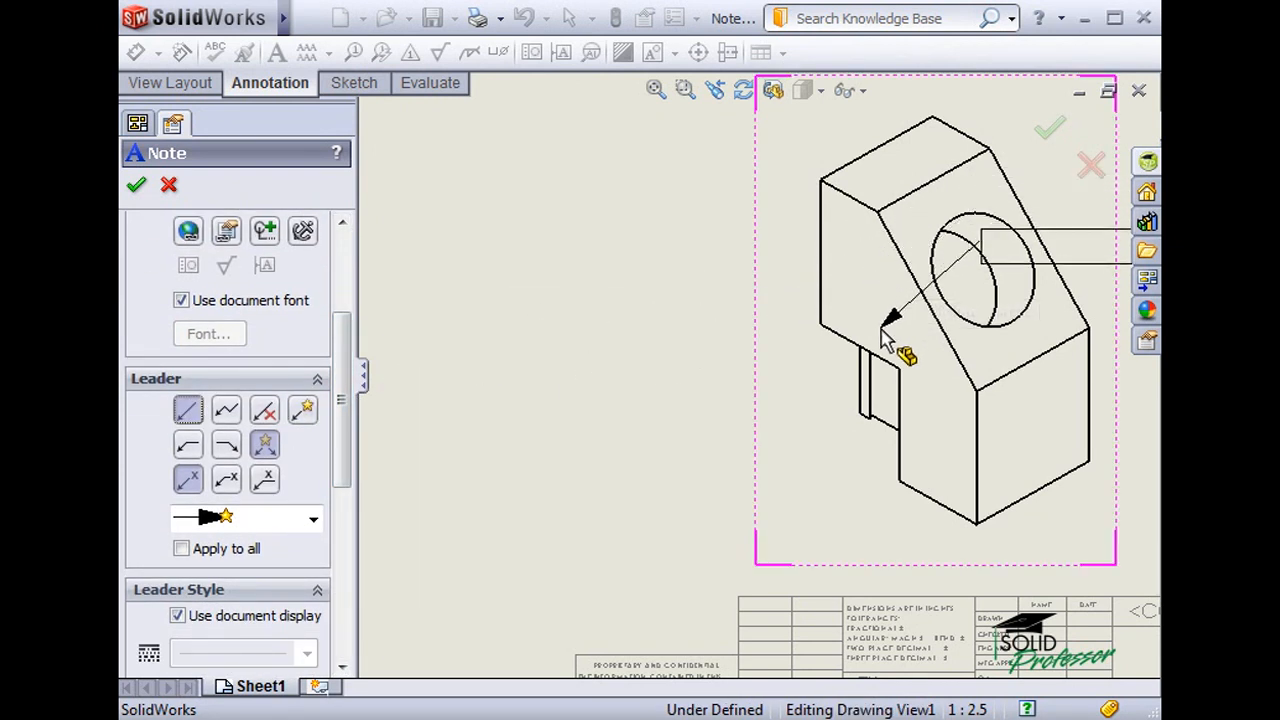
pyautogui.click(264, 409)
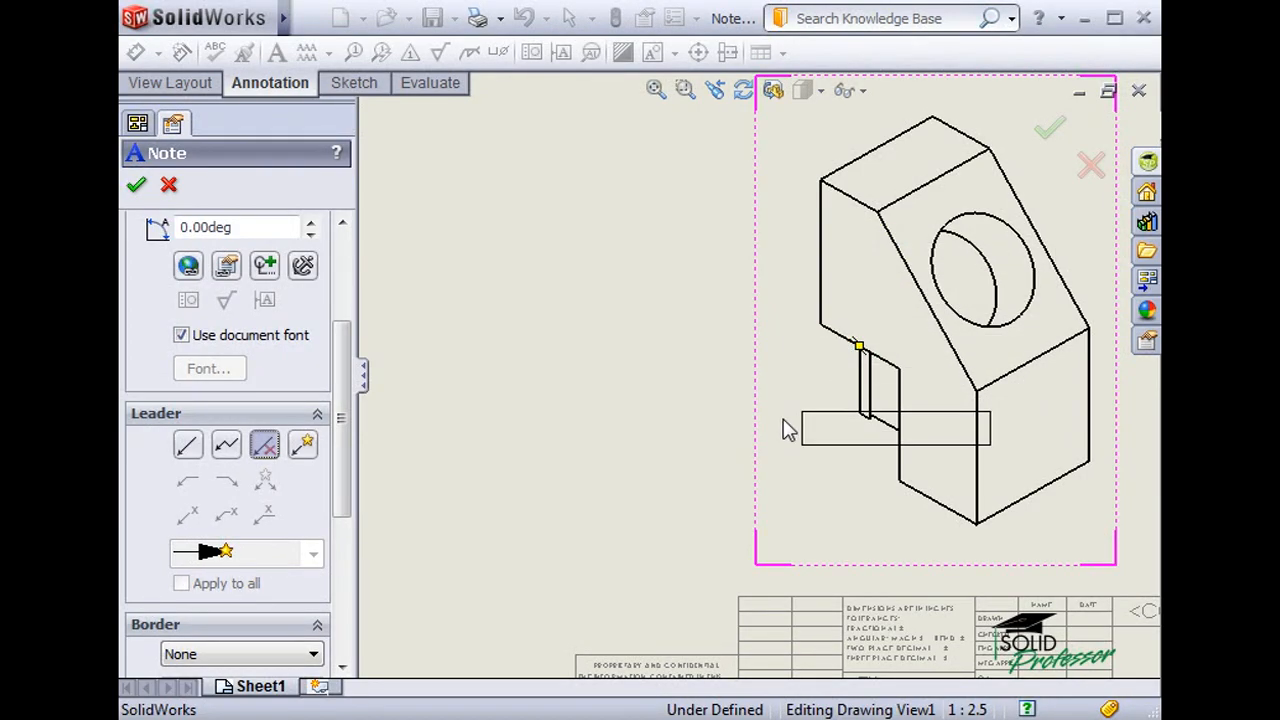
pyautogui.click(305, 447)
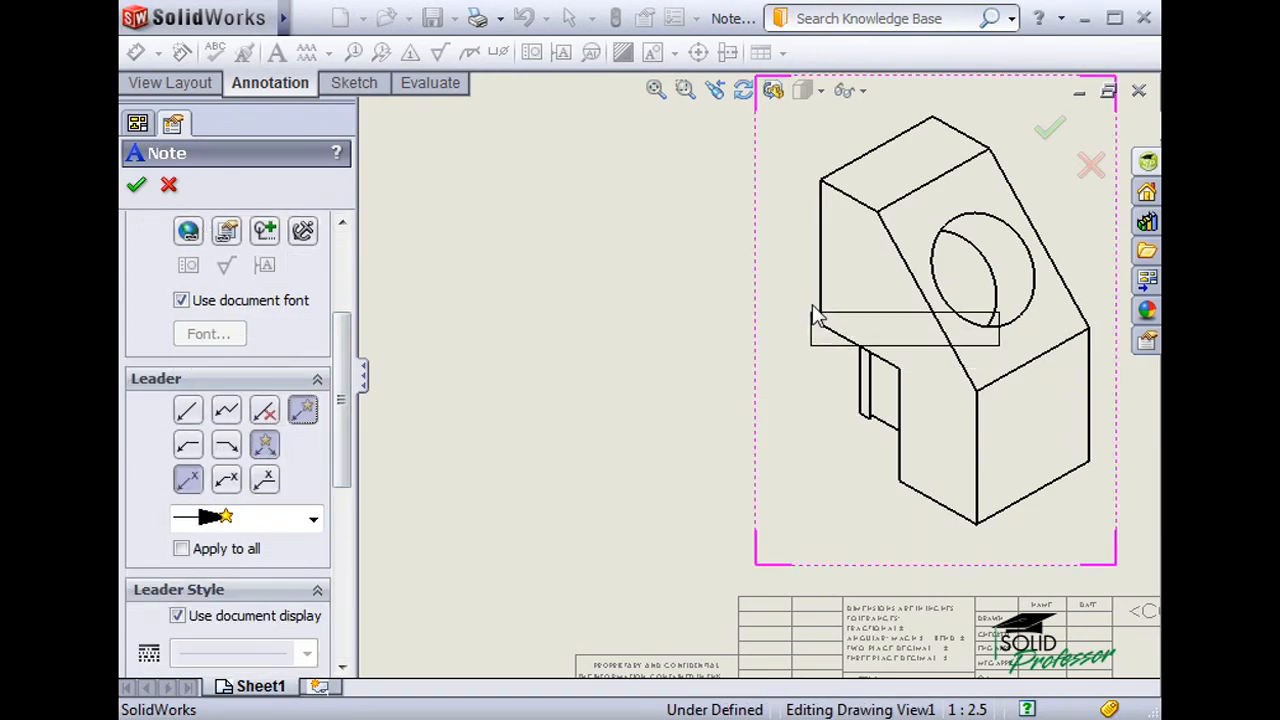
pyautogui.click(823, 270)
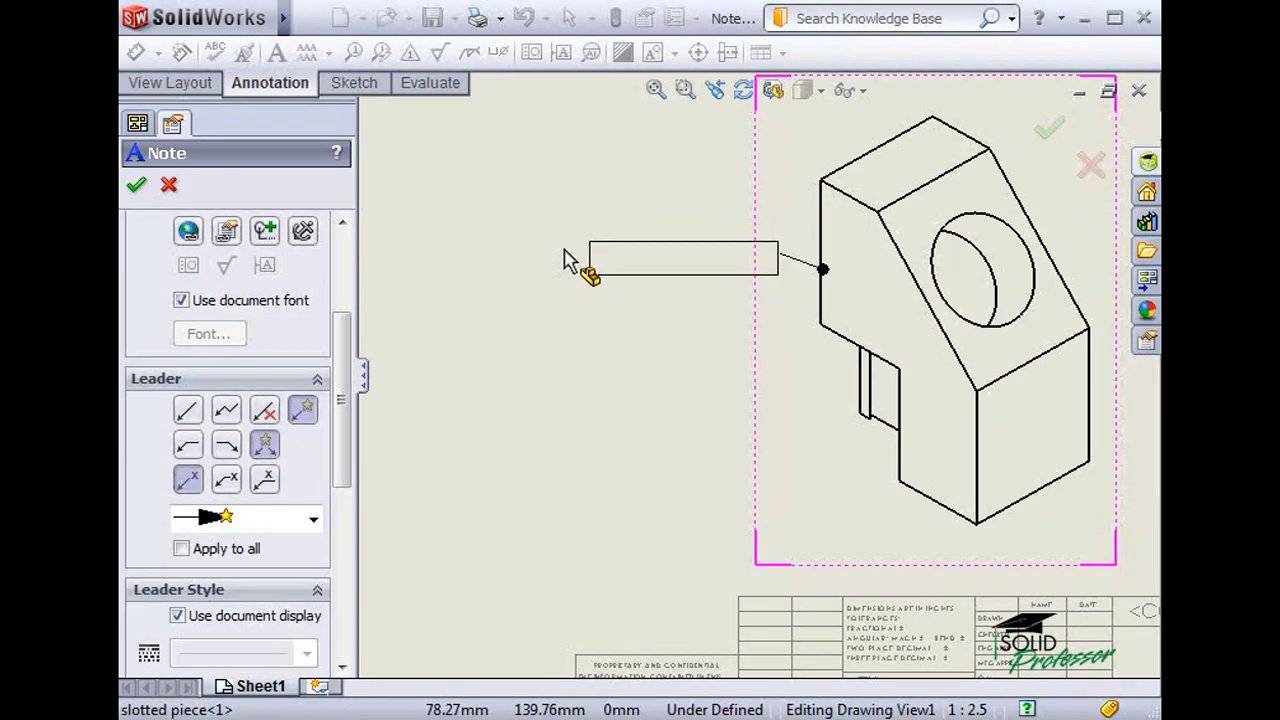
pyautogui.click(471, 253)
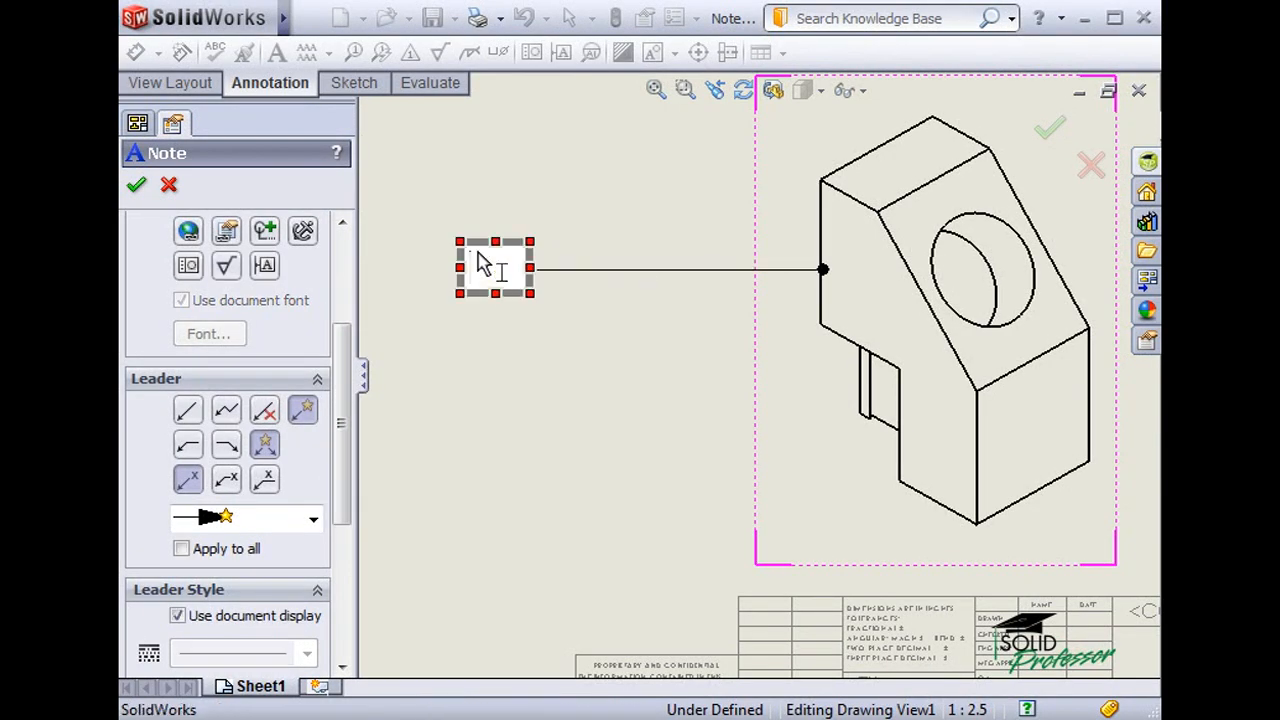
# Format the note text as 36-point bold italic and enter "Text" as its first line.
pyautogui.moveTo(566, 172); pyautogui.dragTo(337, 90)
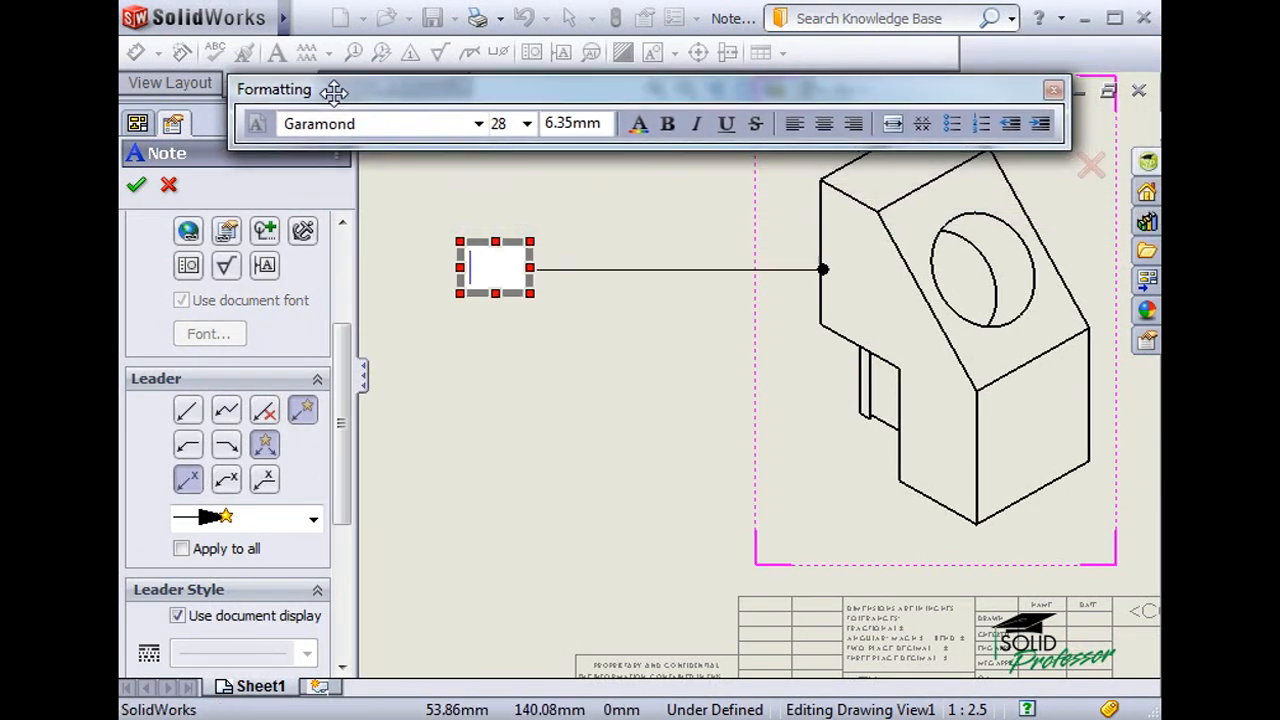
pyautogui.click(527, 123)
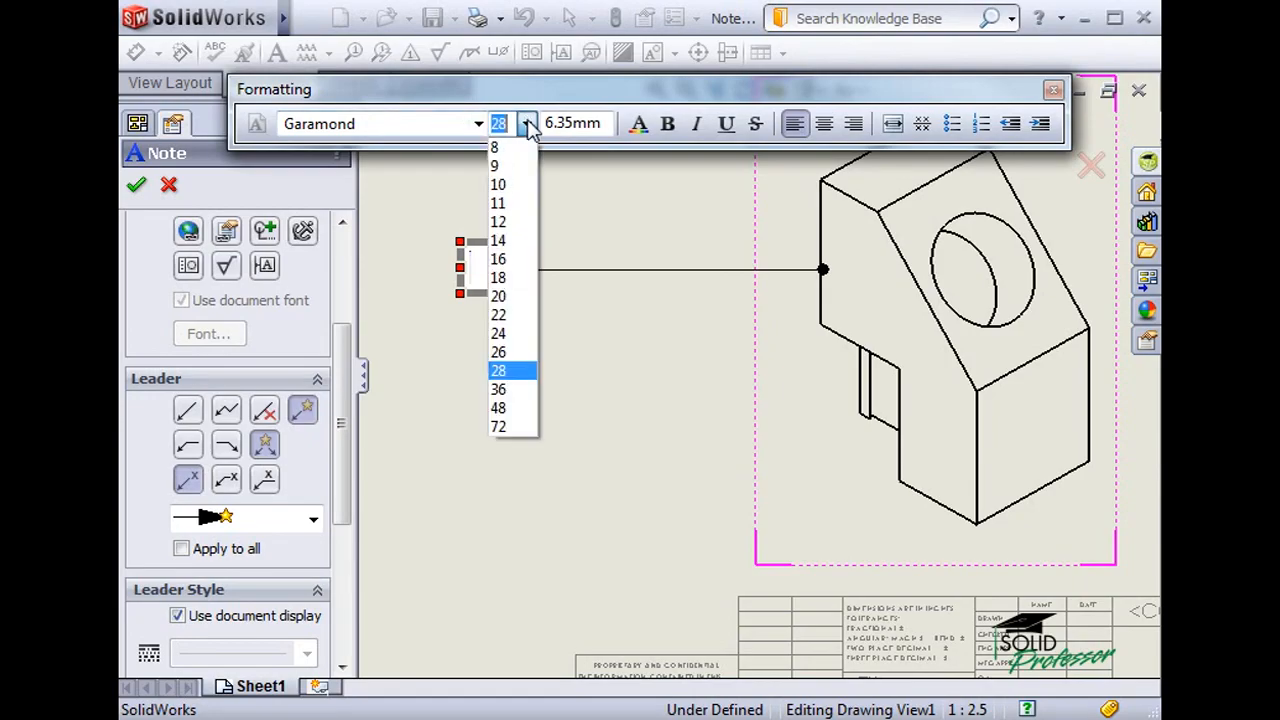
pyautogui.click(498, 389)
pyautogui.click(667, 124)
pyautogui.click(697, 124)
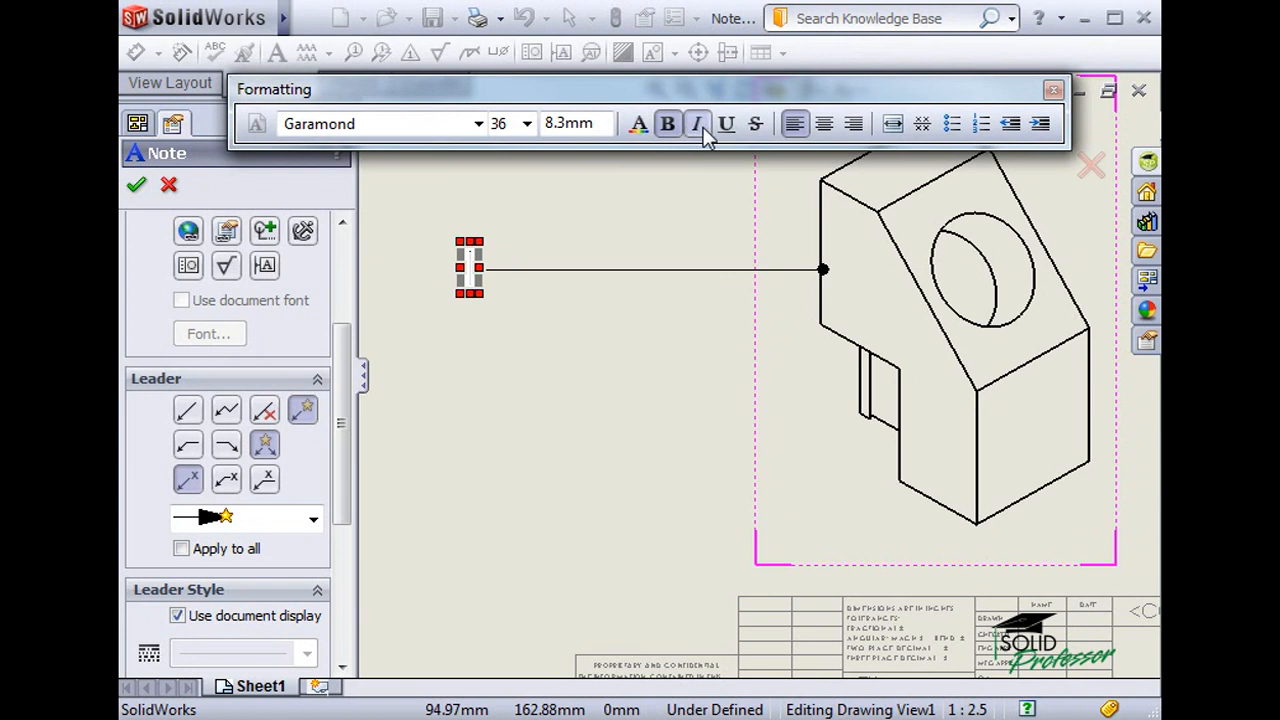
pyautogui.write('Text')
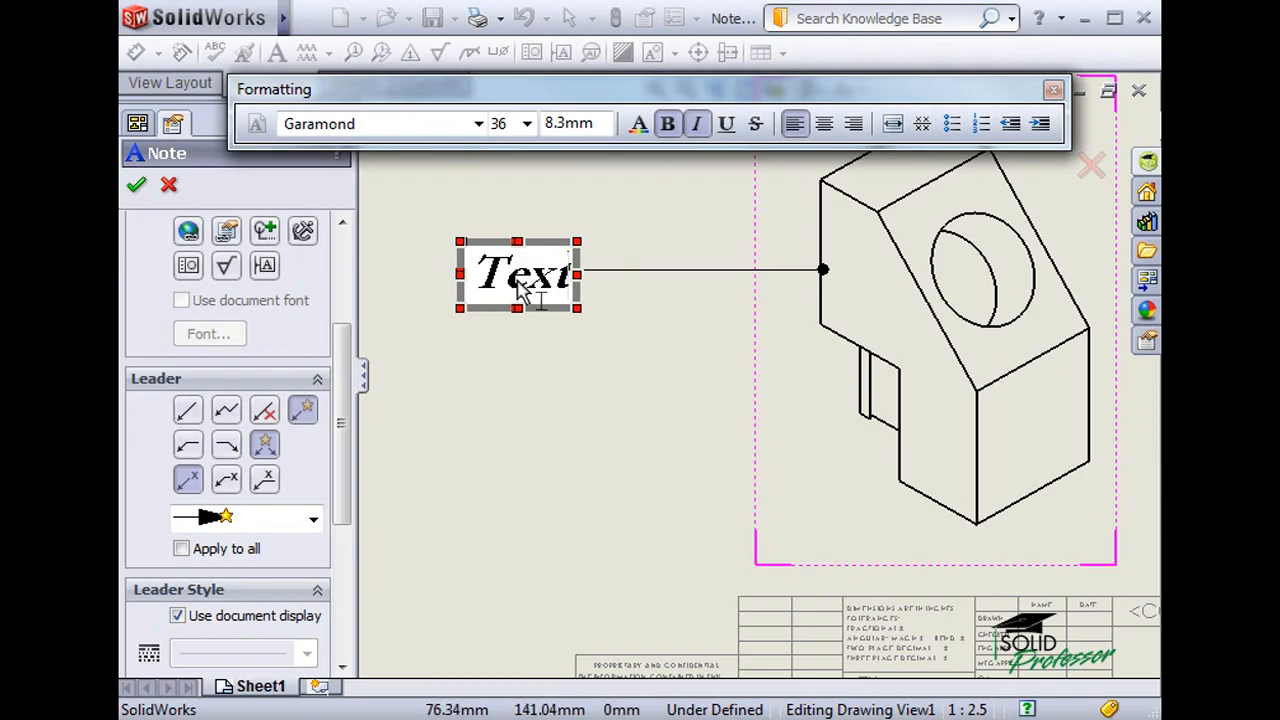
# Add a second line "Text" to the note and remove bold and italic from that line only.
pyautogui.press('Return')
pyautogui.write('Text')
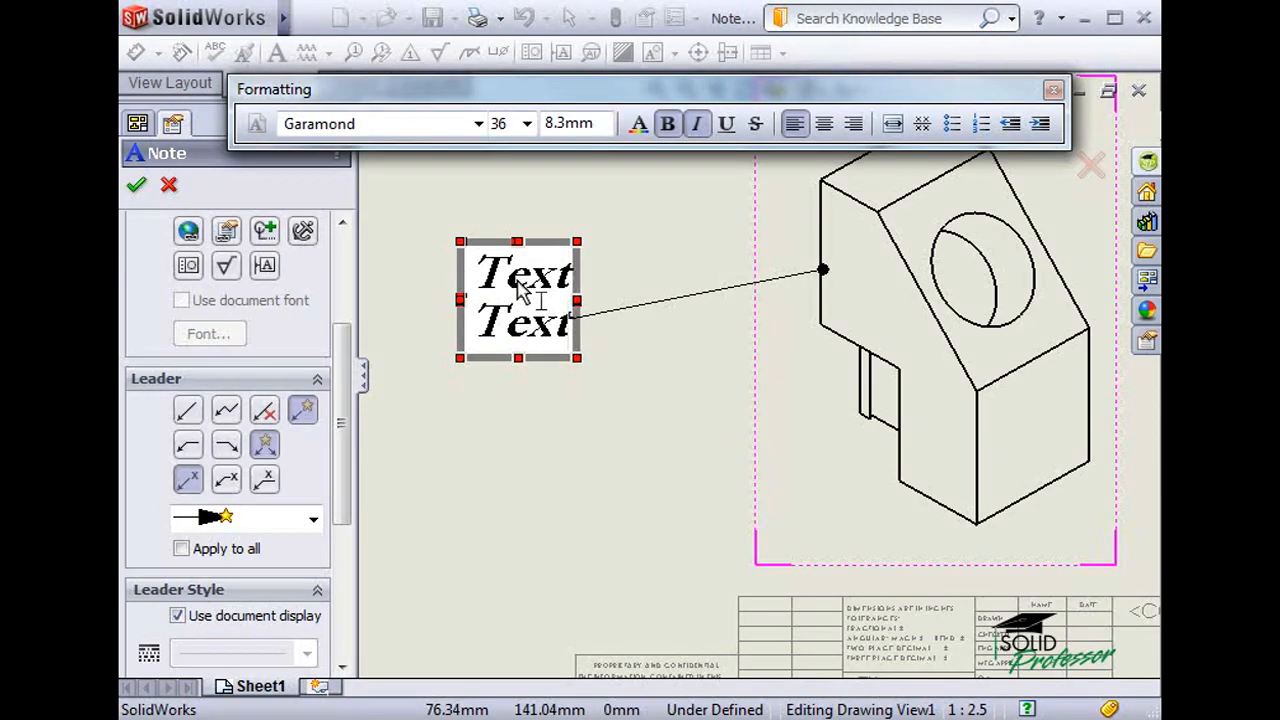
pyautogui.moveTo(472, 322); pyautogui.dragTo(586, 357)
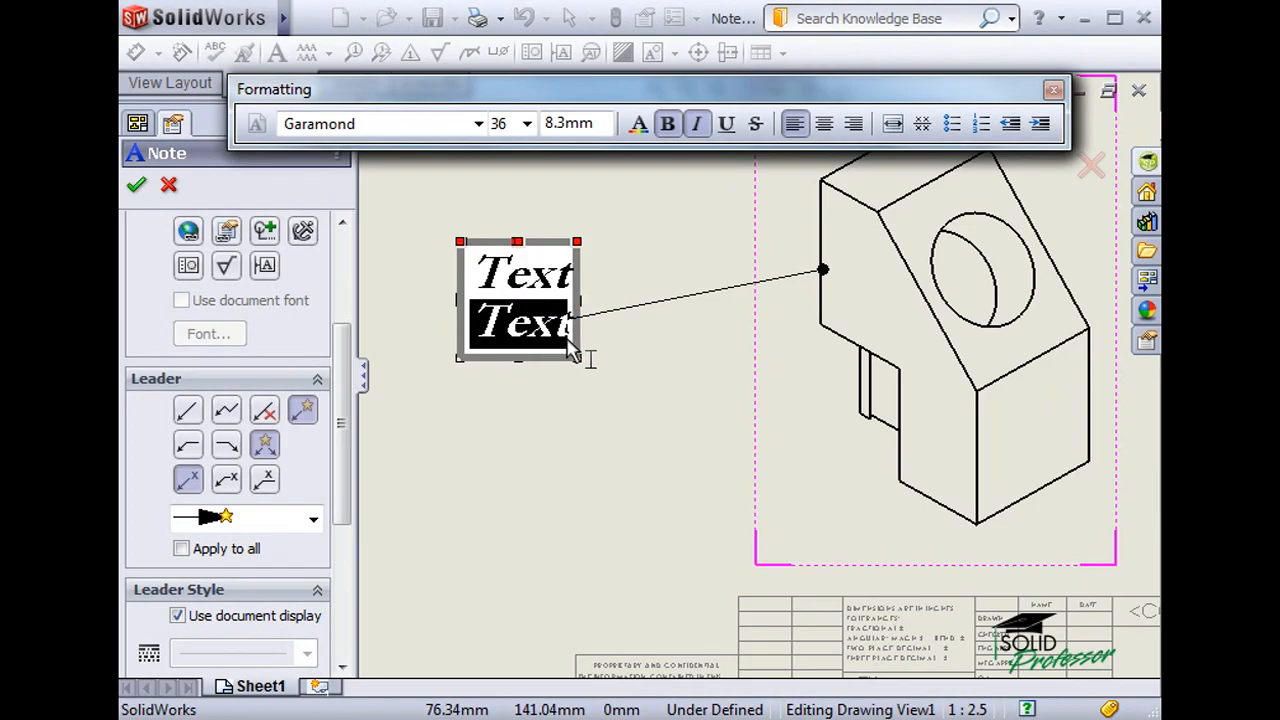
pyautogui.click(697, 123)
pyautogui.click(670, 127)
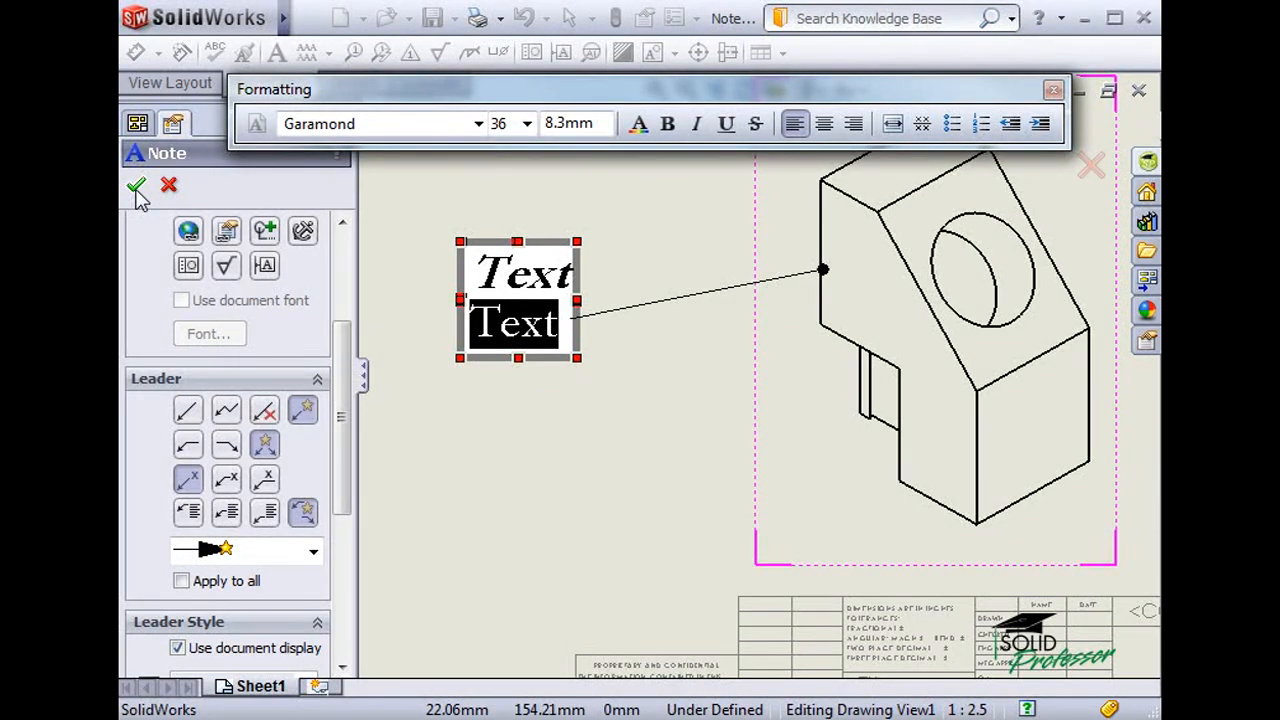
pyautogui.click(401, 375)
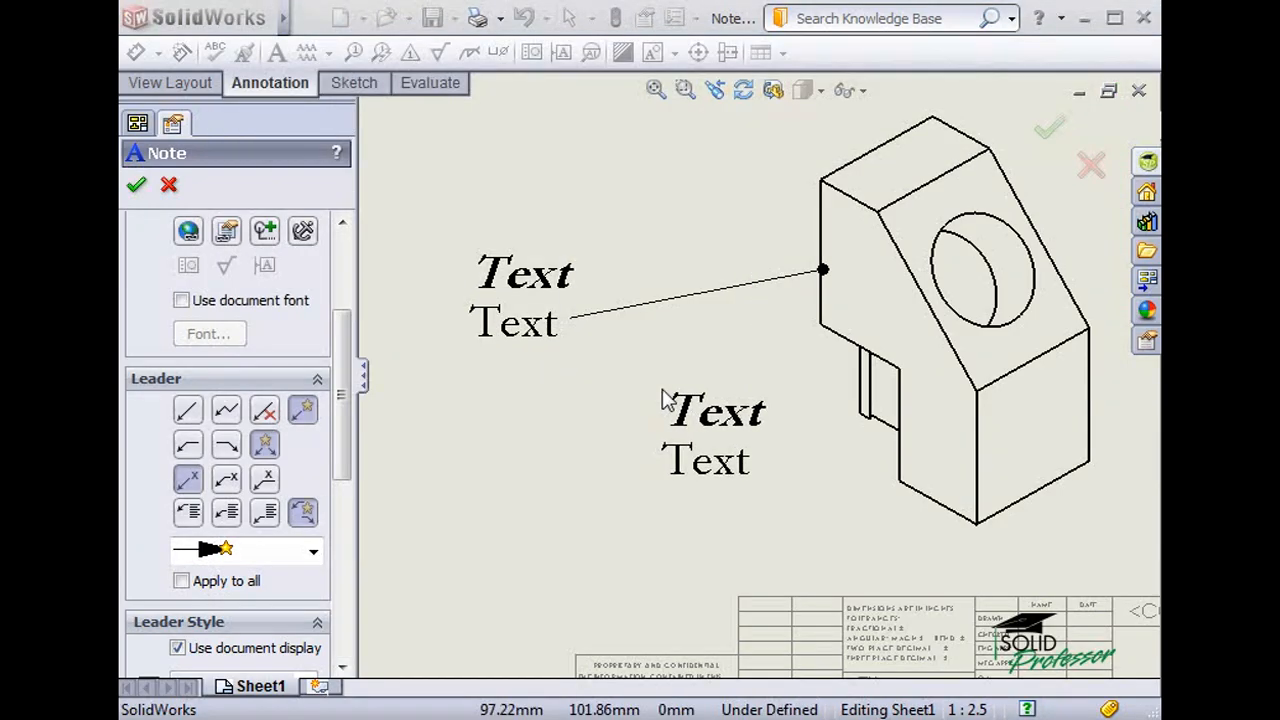
# Place a second note with a leader to the vertical edge beside the slot, replacing its contents with "New Text".
pyautogui.click(902, 452)
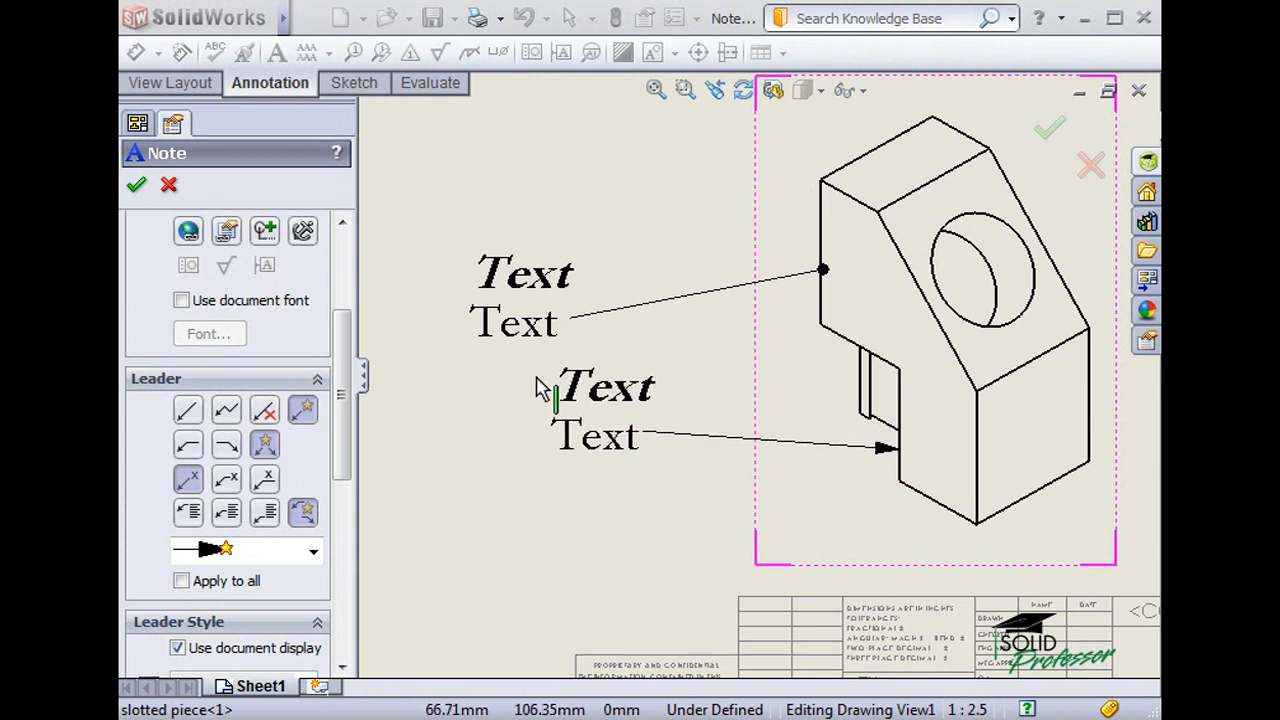
pyautogui.click(616, 400)
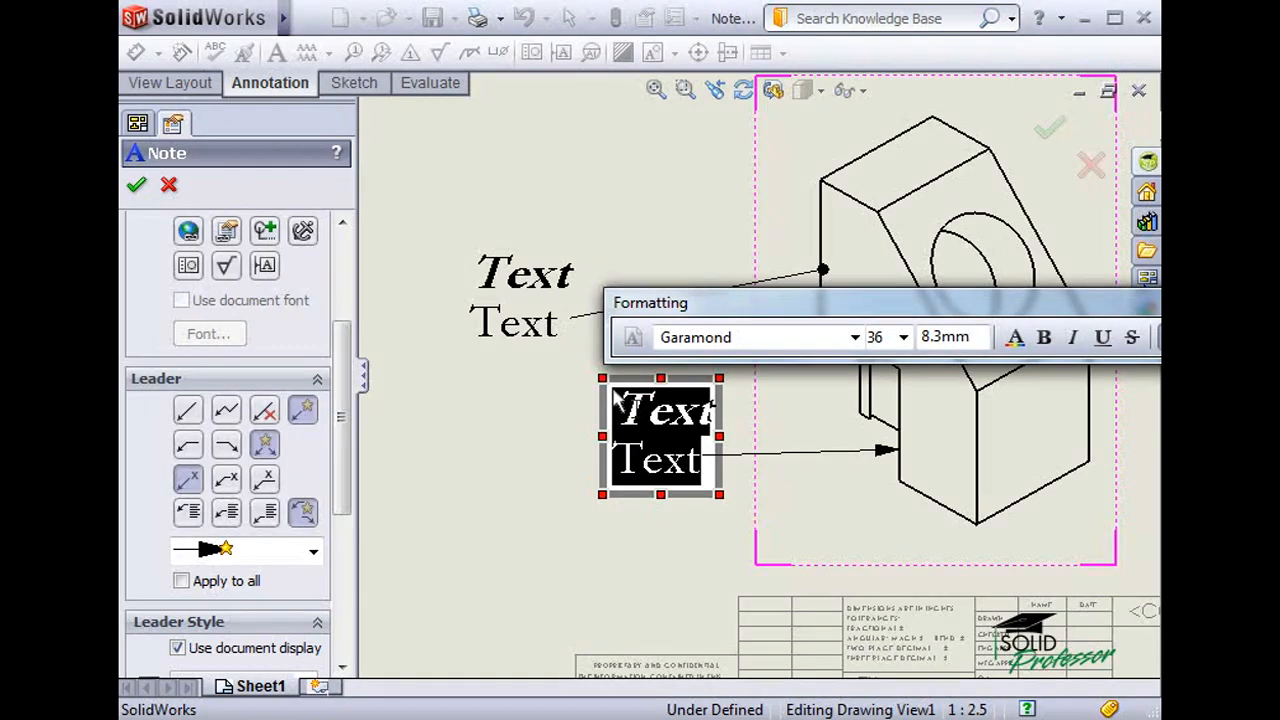
pyautogui.write('New Text')
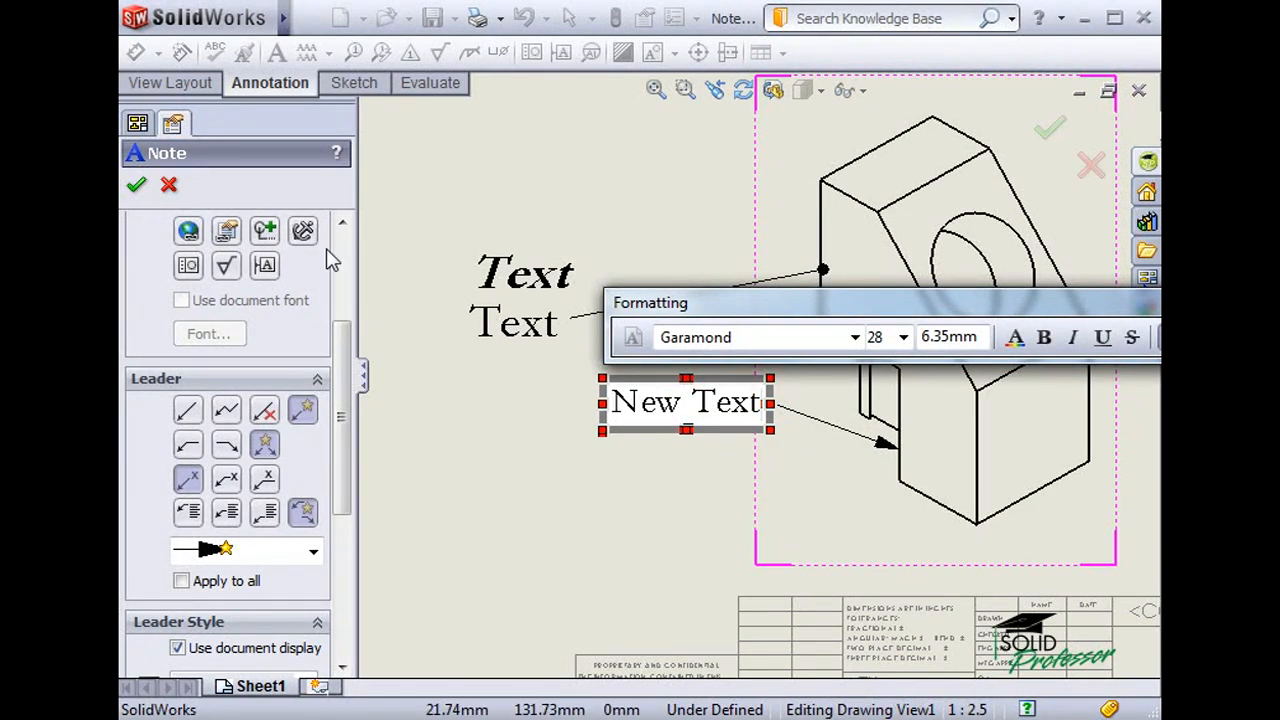
pyautogui.click(136, 184)
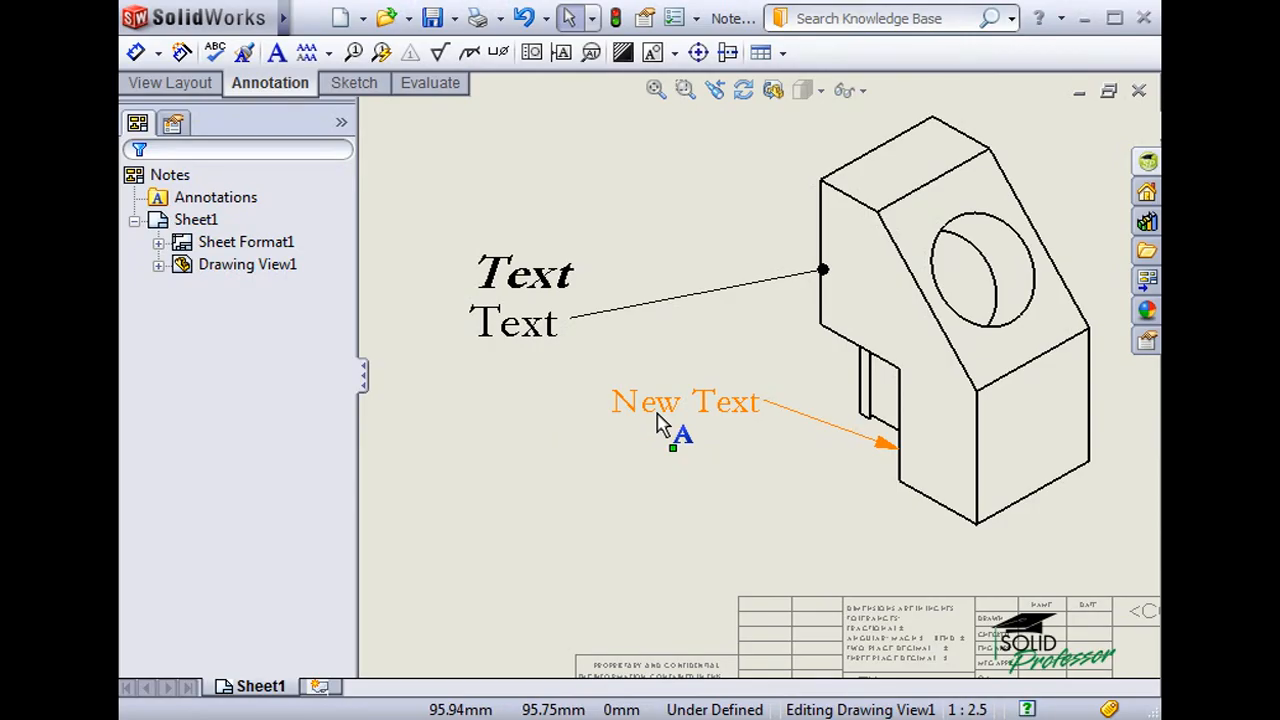
# Move the "New Text" note beneath the two-line note and align both notes at their left edges.
pyautogui.moveTo(617, 424); pyautogui.dragTo(480, 420)
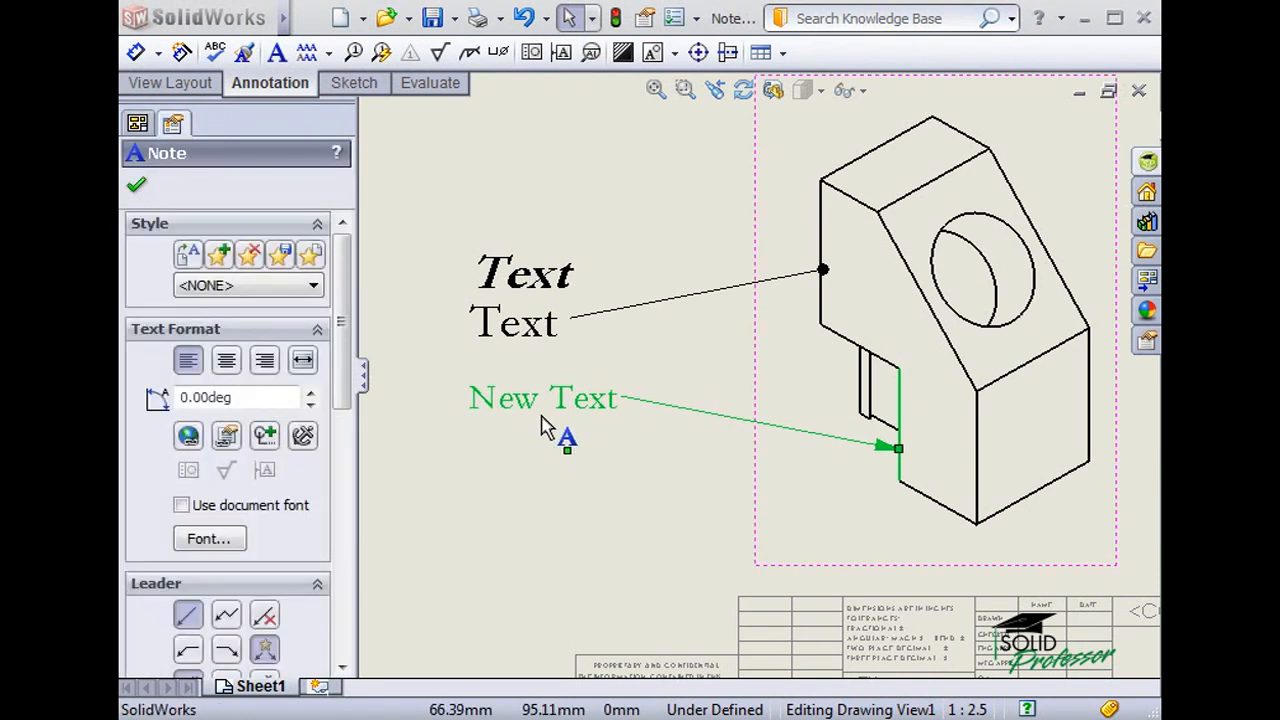
pyautogui.moveTo(557, 424); pyautogui.dragTo(526, 408)
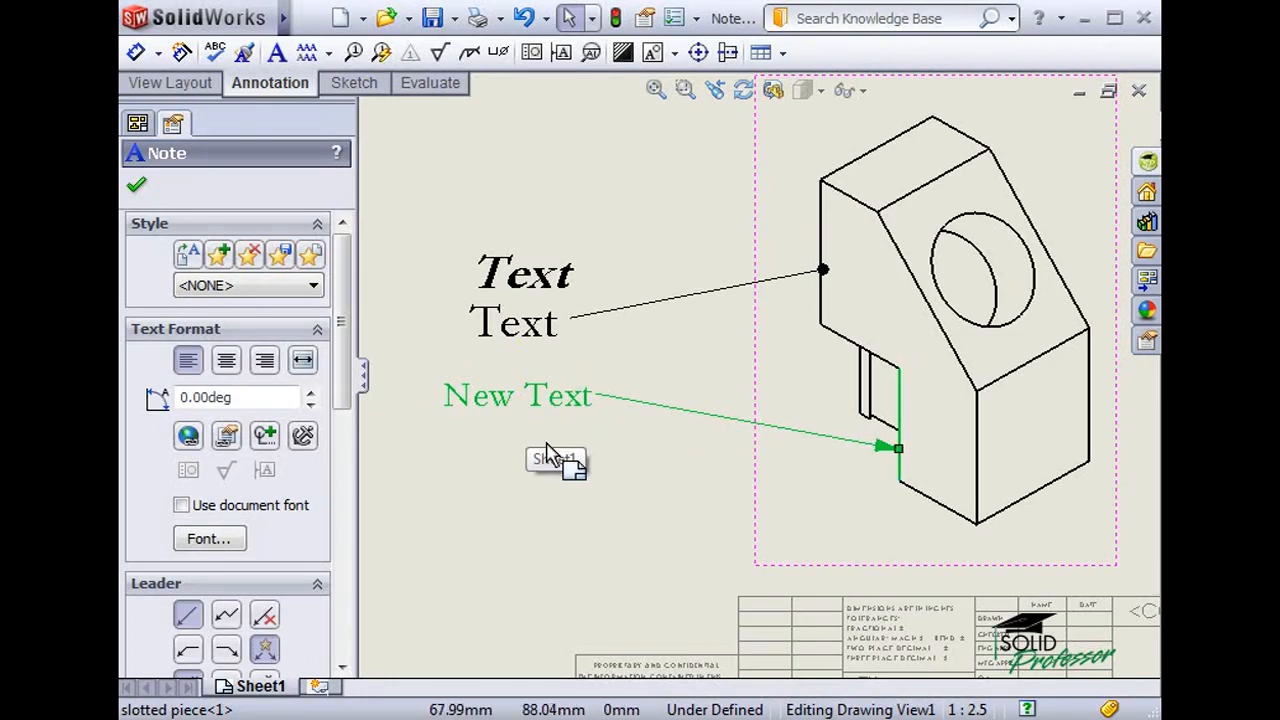
pyautogui.click(541, 342)
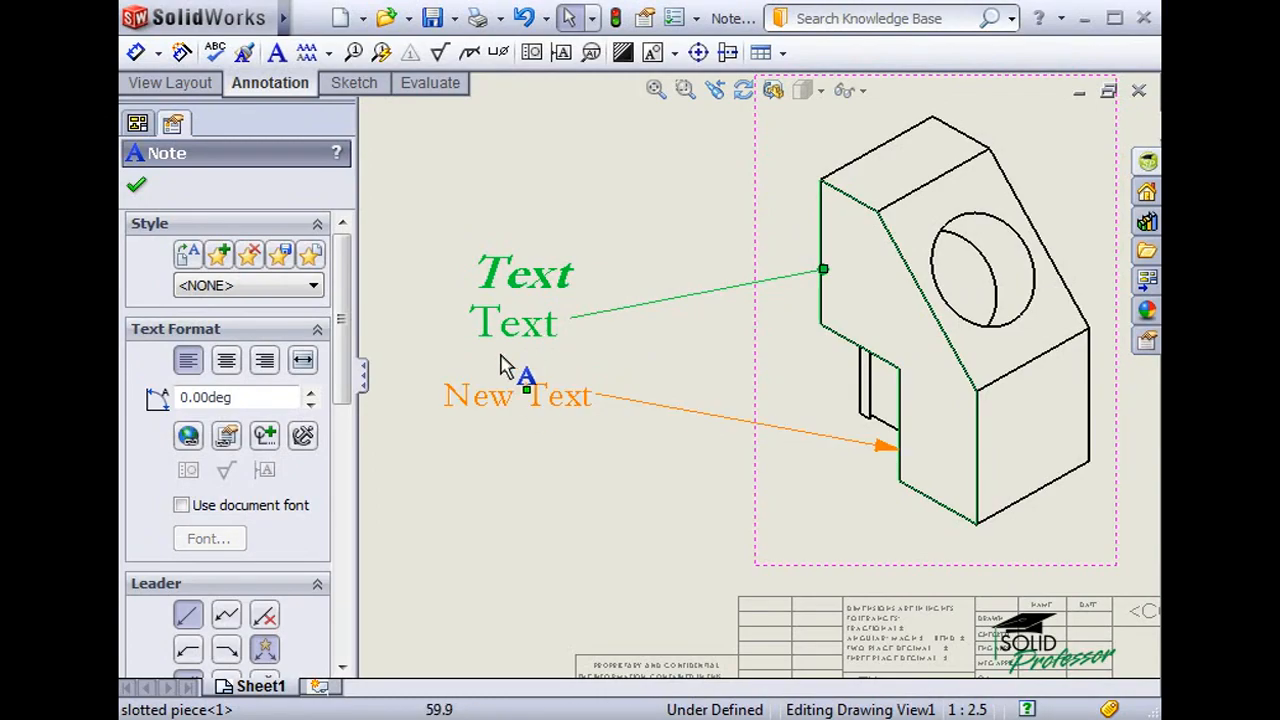
pyautogui.moveTo(389, 218); pyautogui.dragTo(612, 448)
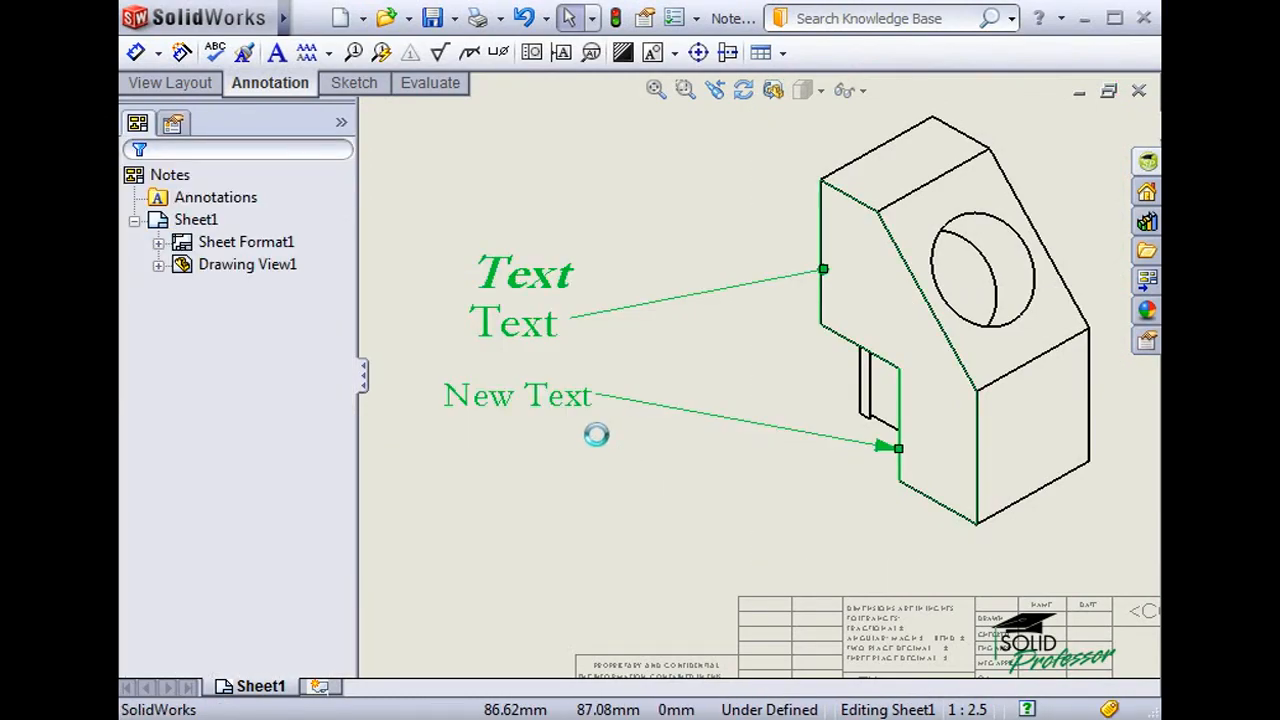
pyautogui.rightClick(576, 418)
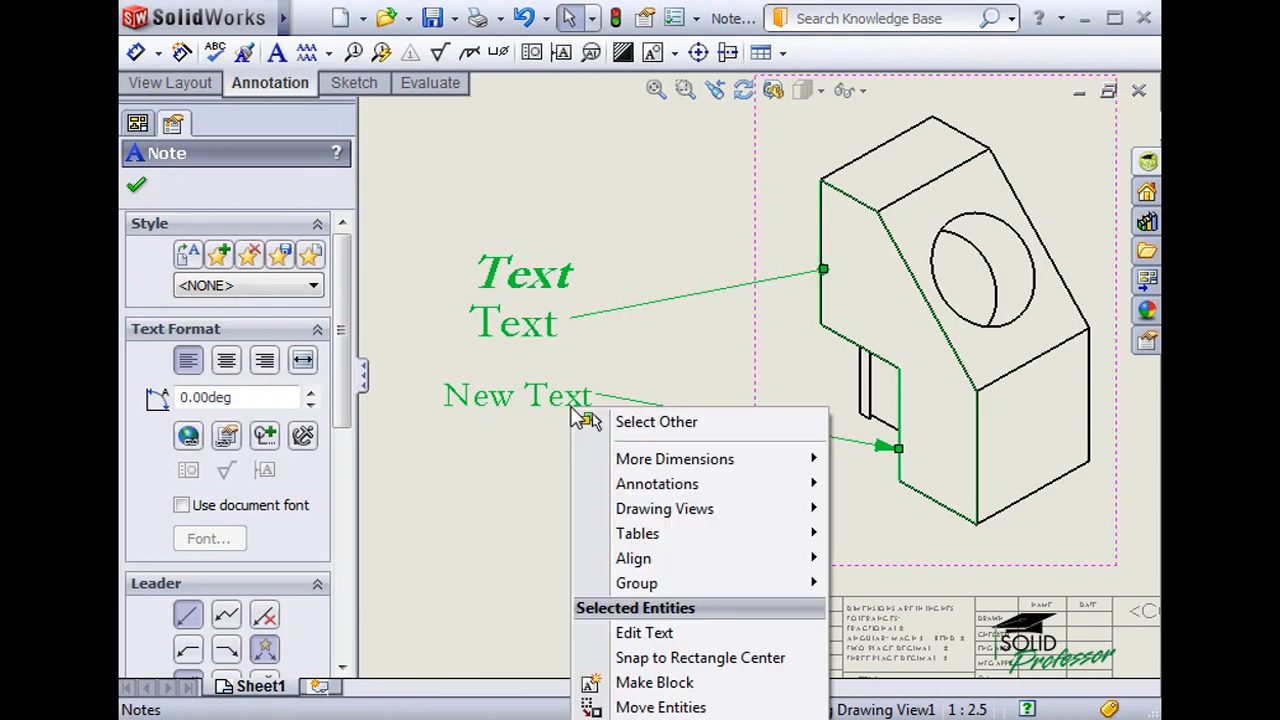
pyautogui.moveTo(745, 563)
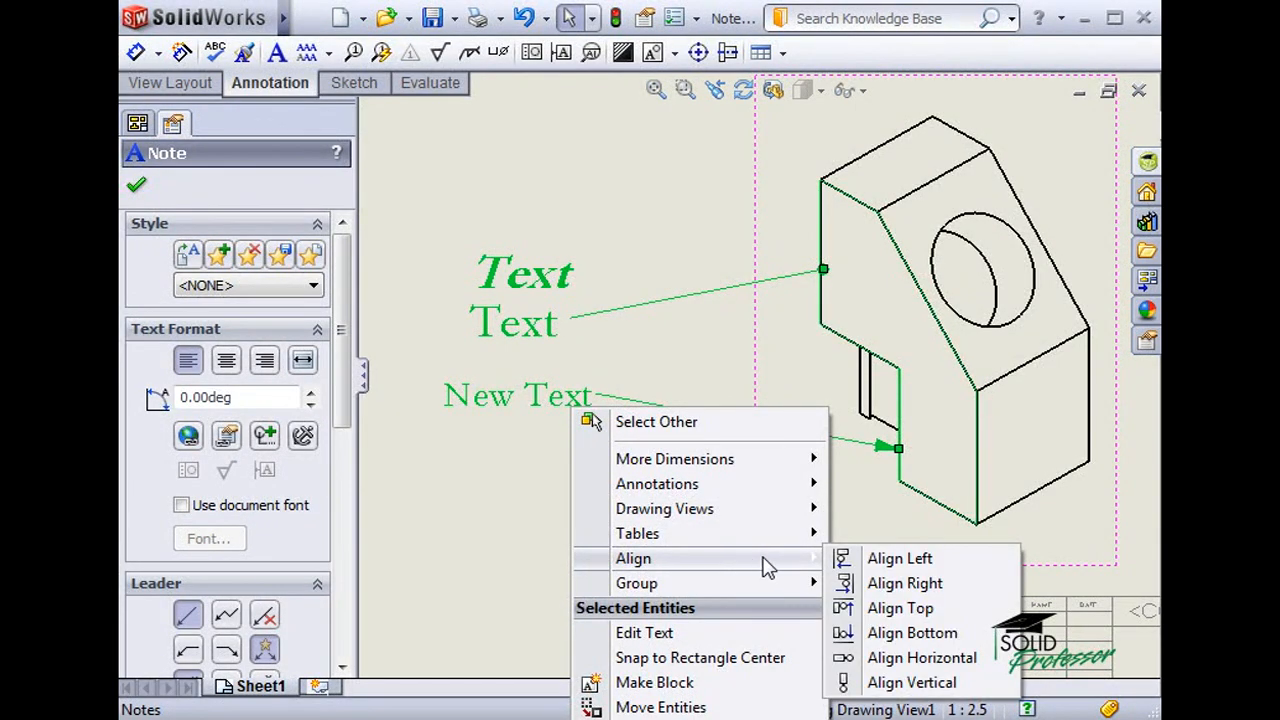
pyautogui.click(870, 563)
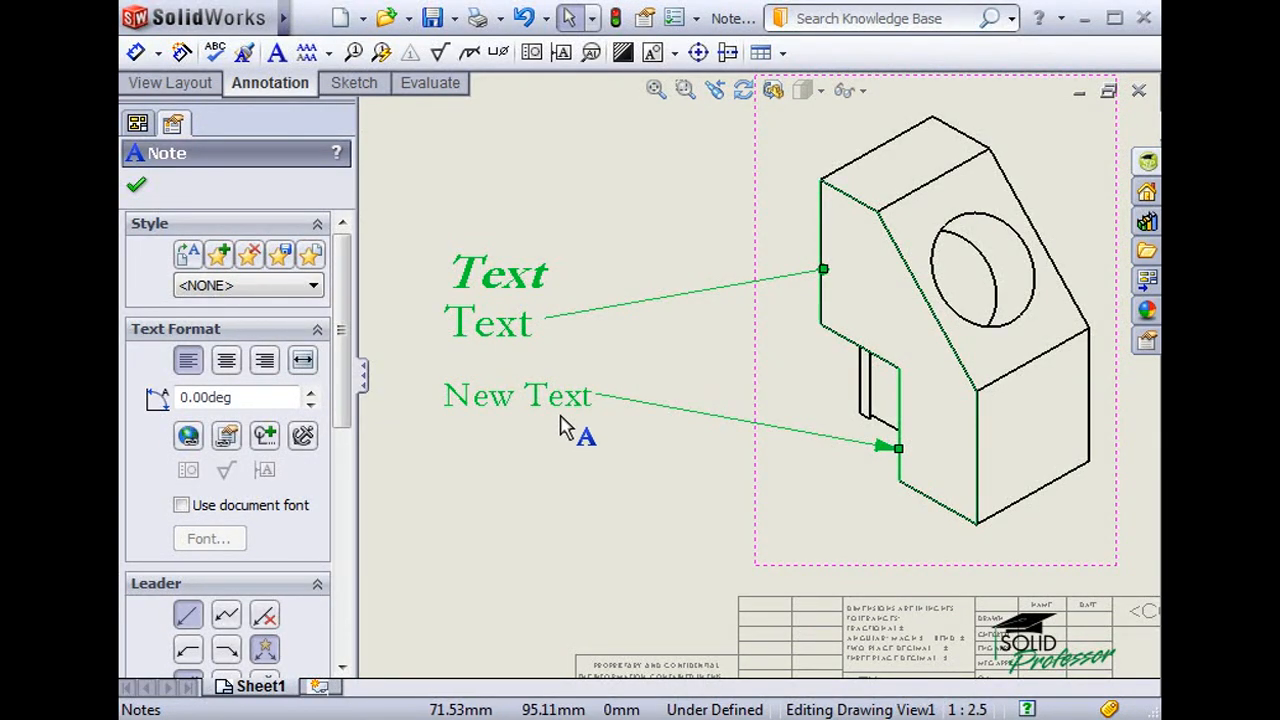
# Anchor the two-line note's leader at the middle of its text, and move the drawing view slightly downward.
pyautogui.press('Escape')
pyautogui.click(512, 330)
pyautogui.moveTo(346, 371); pyautogui.dragTo(343, 471)
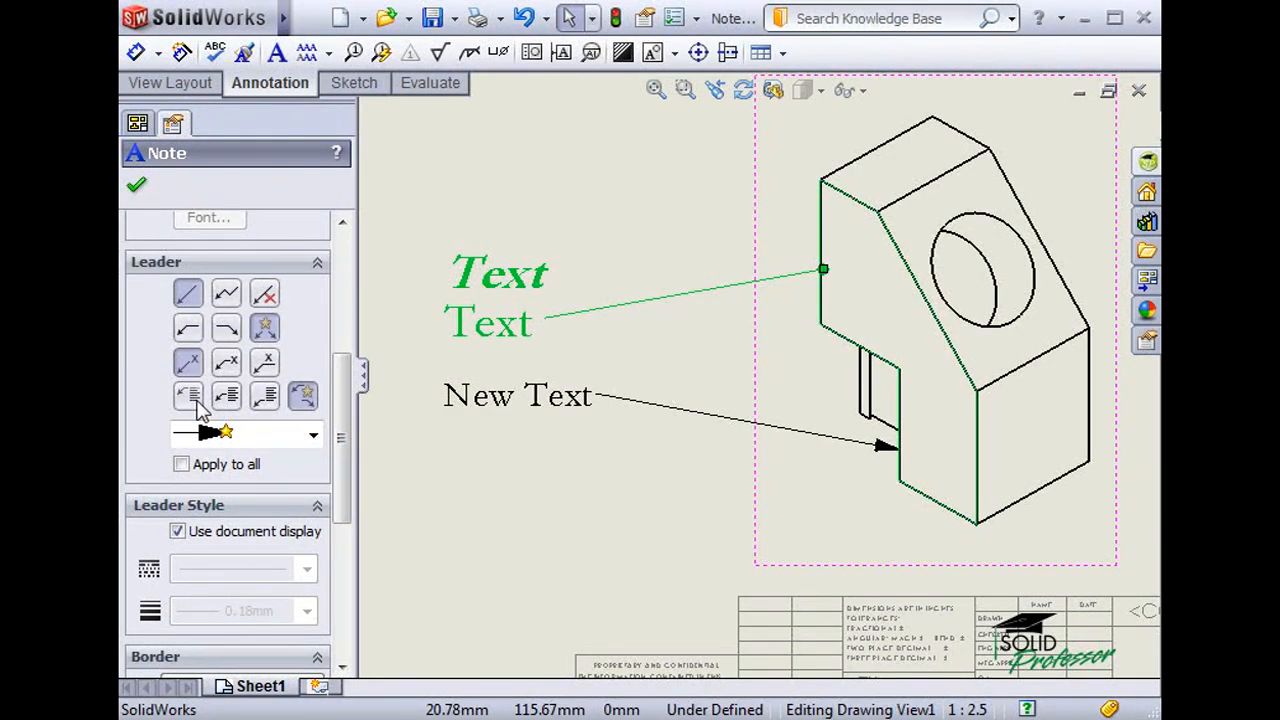
pyautogui.click(262, 402)
pyautogui.click(228, 398)
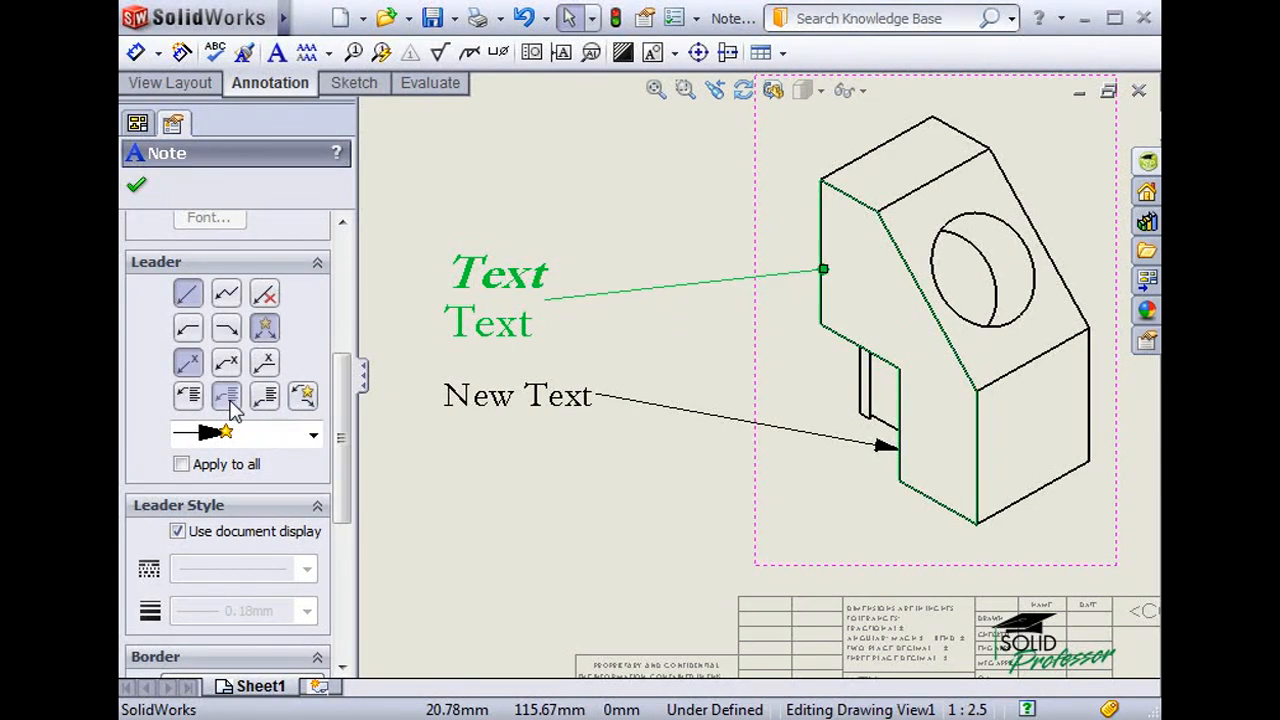
pyautogui.click(458, 491)
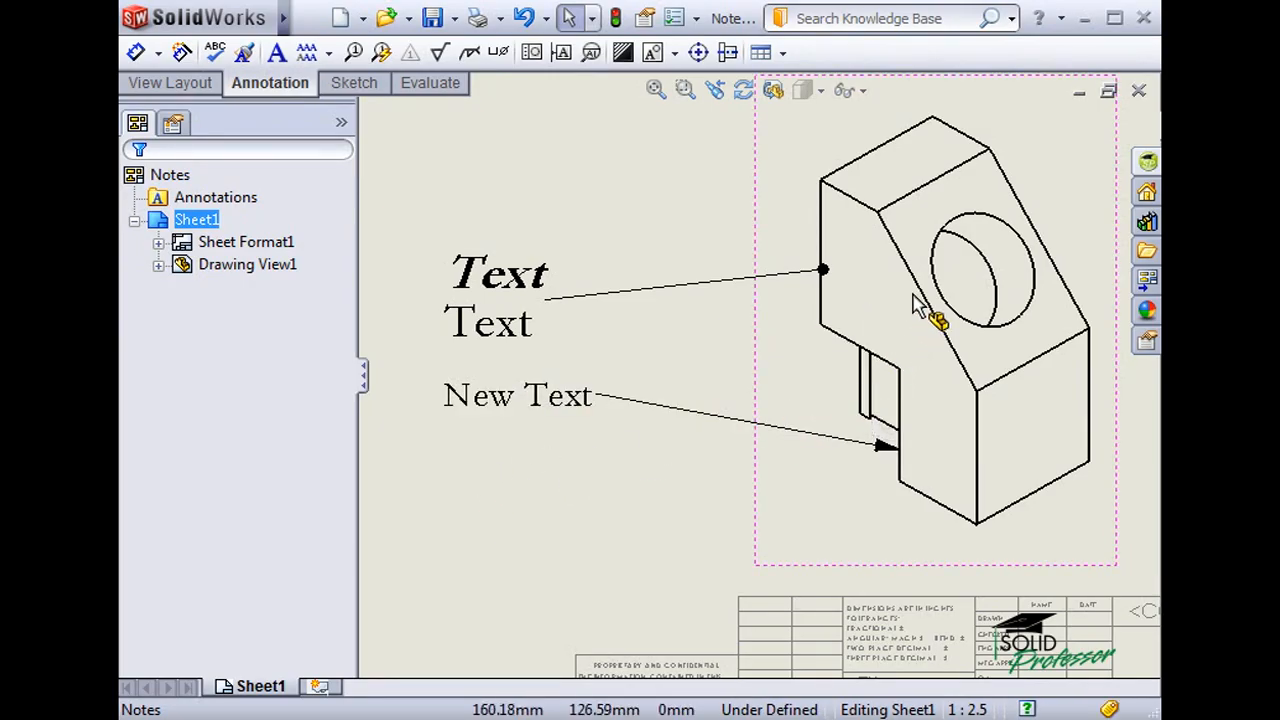
pyautogui.moveTo(922, 286)
pyautogui.mouseDown()
pyautogui.moveTo(754, 328)
pyautogui.moveTo(890, 322)
pyautogui.moveTo(920, 306)
pyautogui.mouseUp()
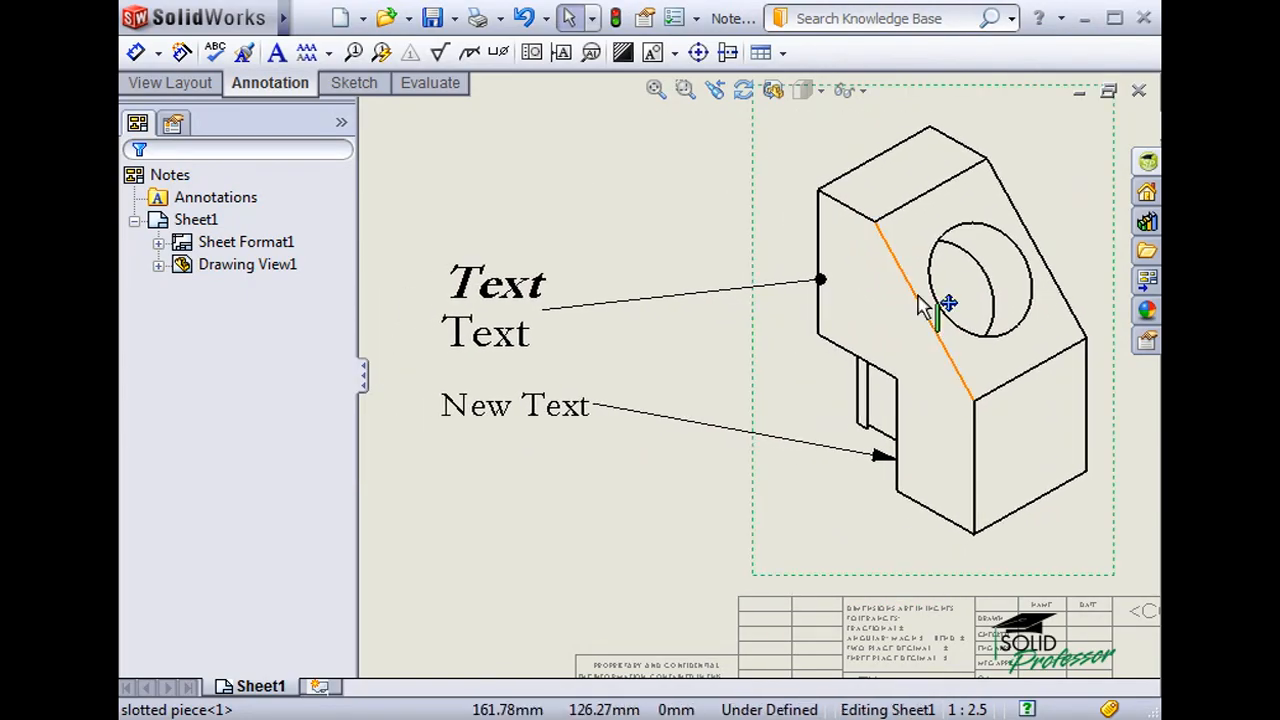
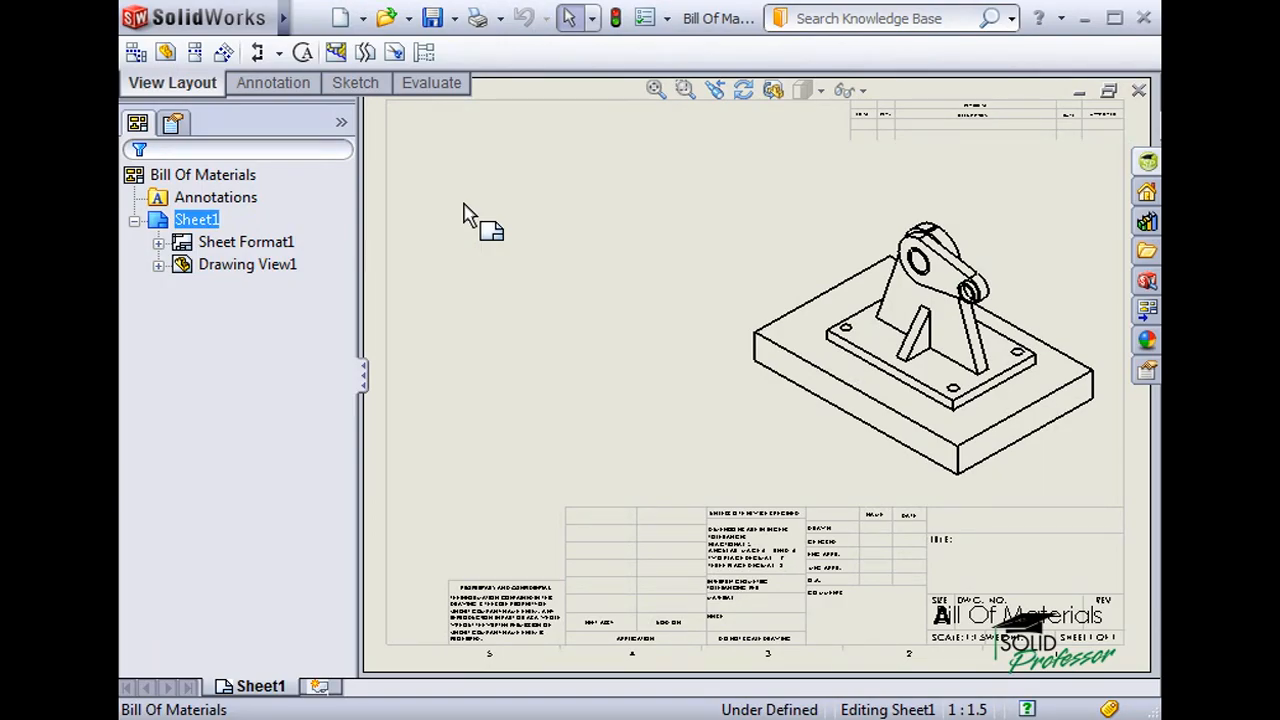
# Insert a top-level-only bill of materials for the isometric view using the bom-standard template, and position it in the sheet's upper-left area.
pyautogui.click(798, 338)
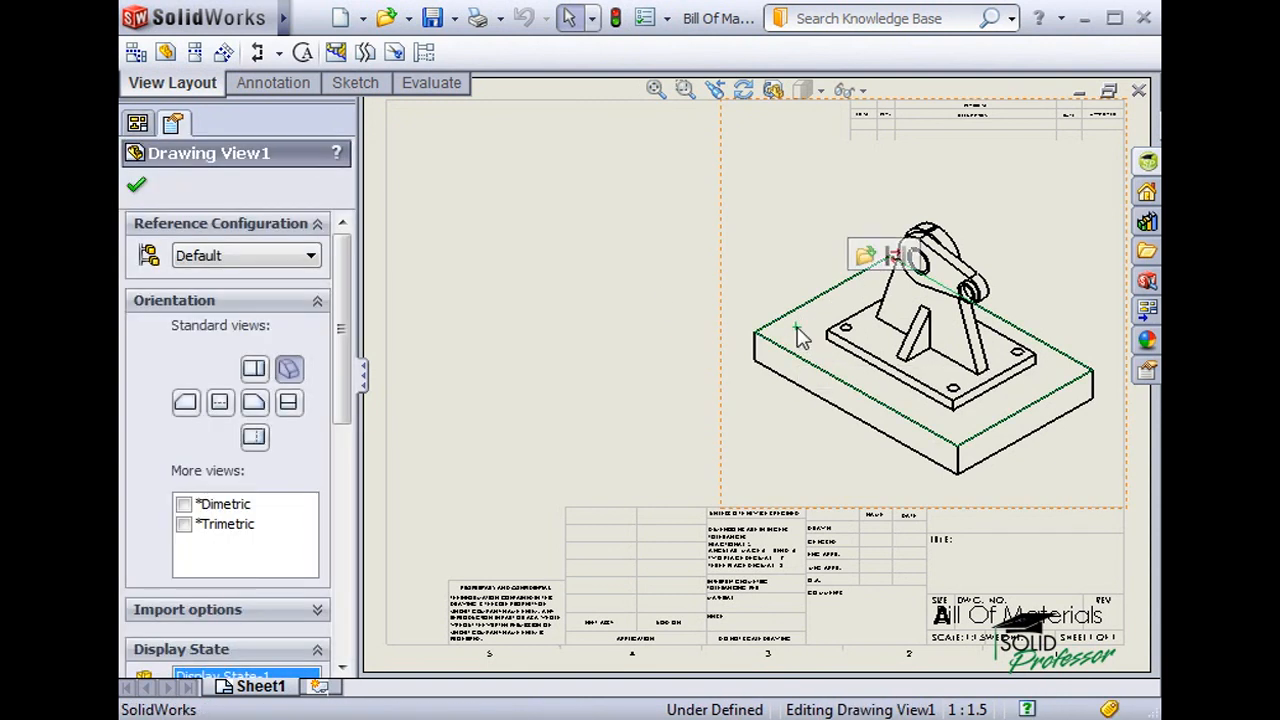
pyautogui.moveTo(262, 28)
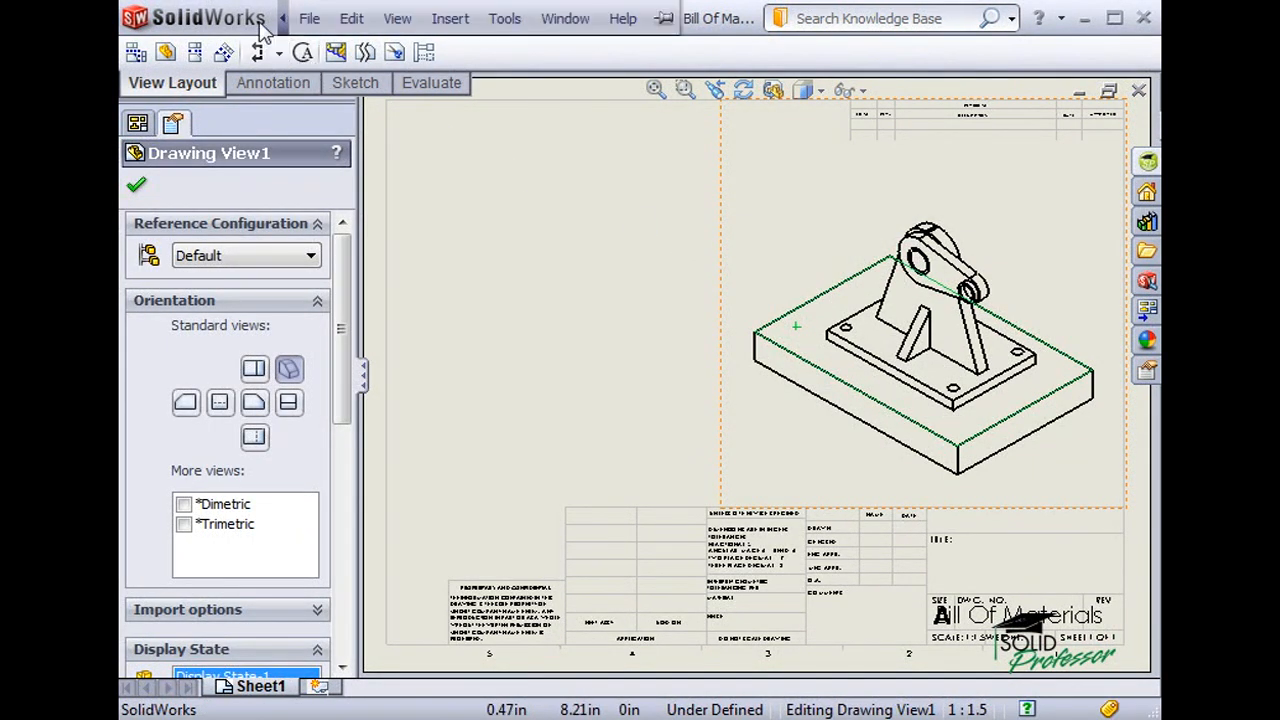
pyautogui.click(308, 18)
pyautogui.moveTo(453, 28)
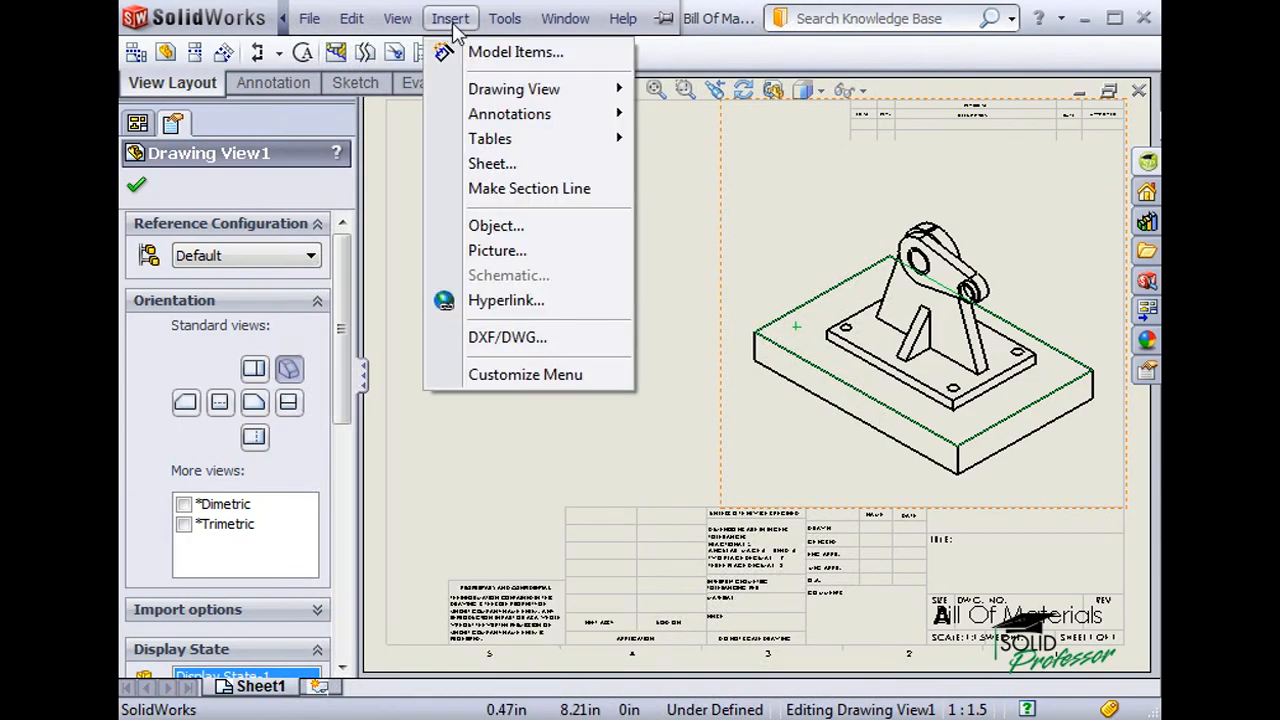
pyautogui.moveTo(560, 143)
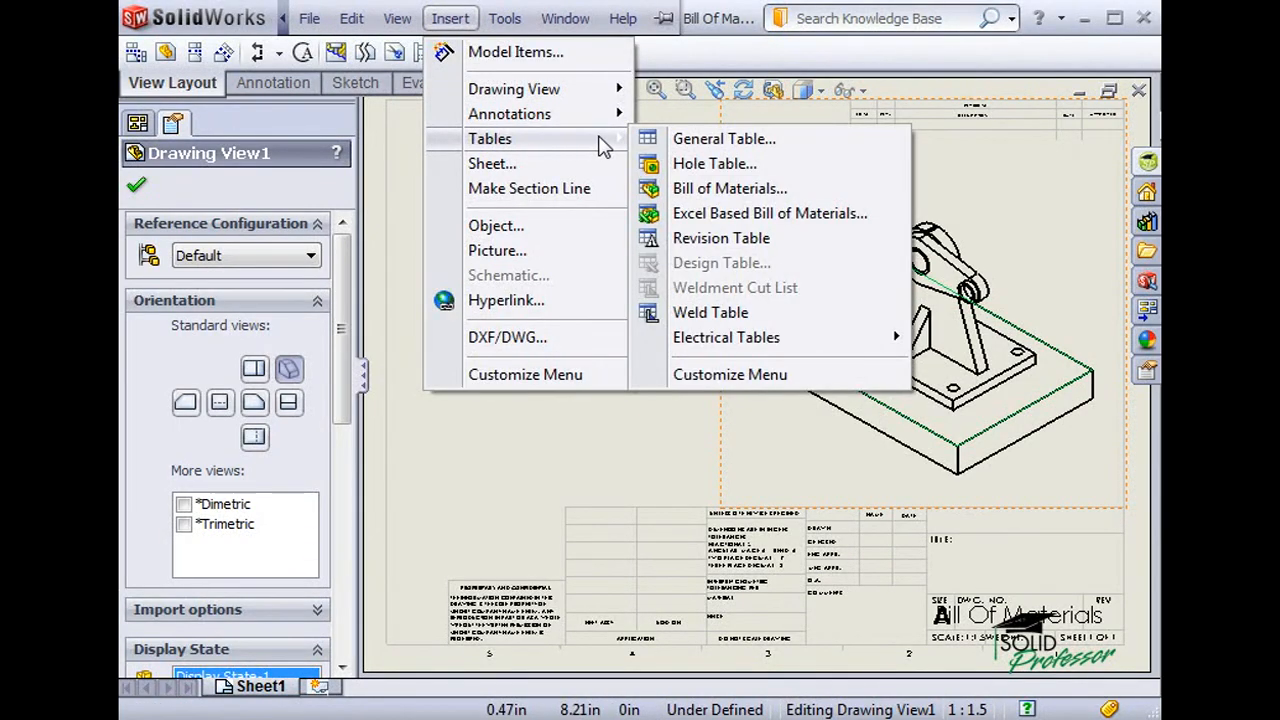
pyautogui.click(678, 190)
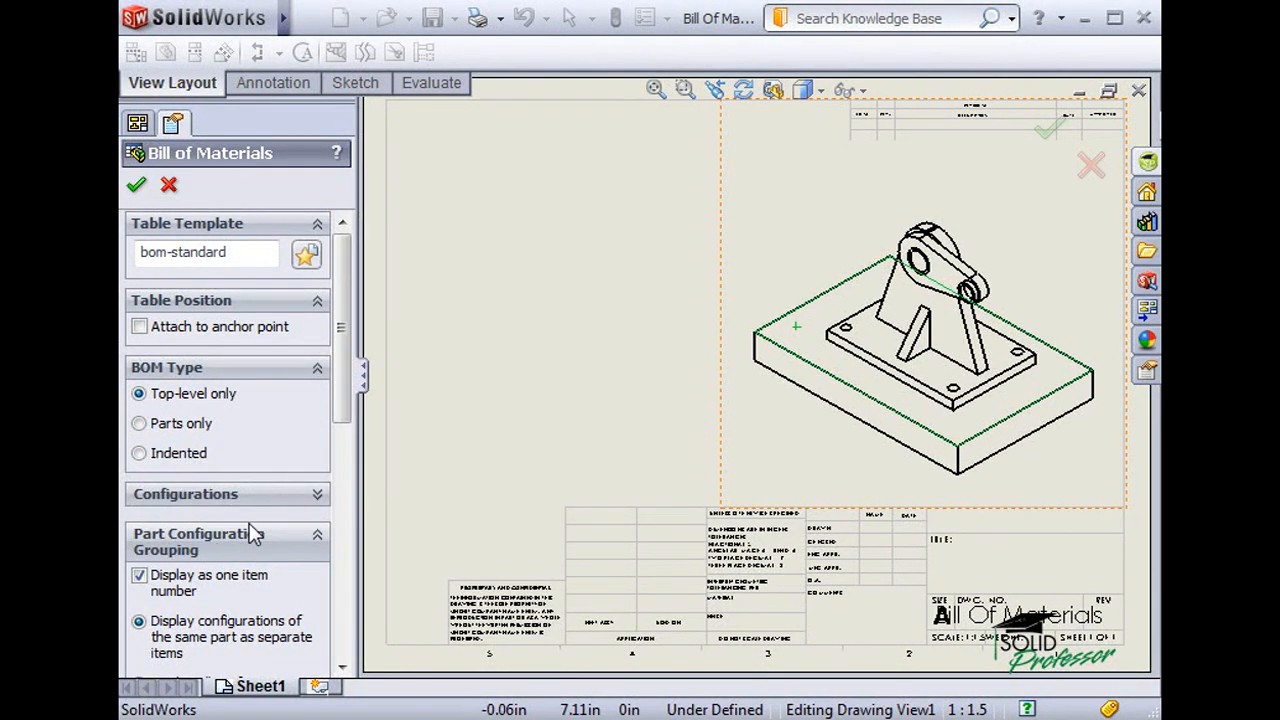
pyautogui.click(314, 494)
pyautogui.moveTo(343, 391); pyautogui.dragTo(338, 357)
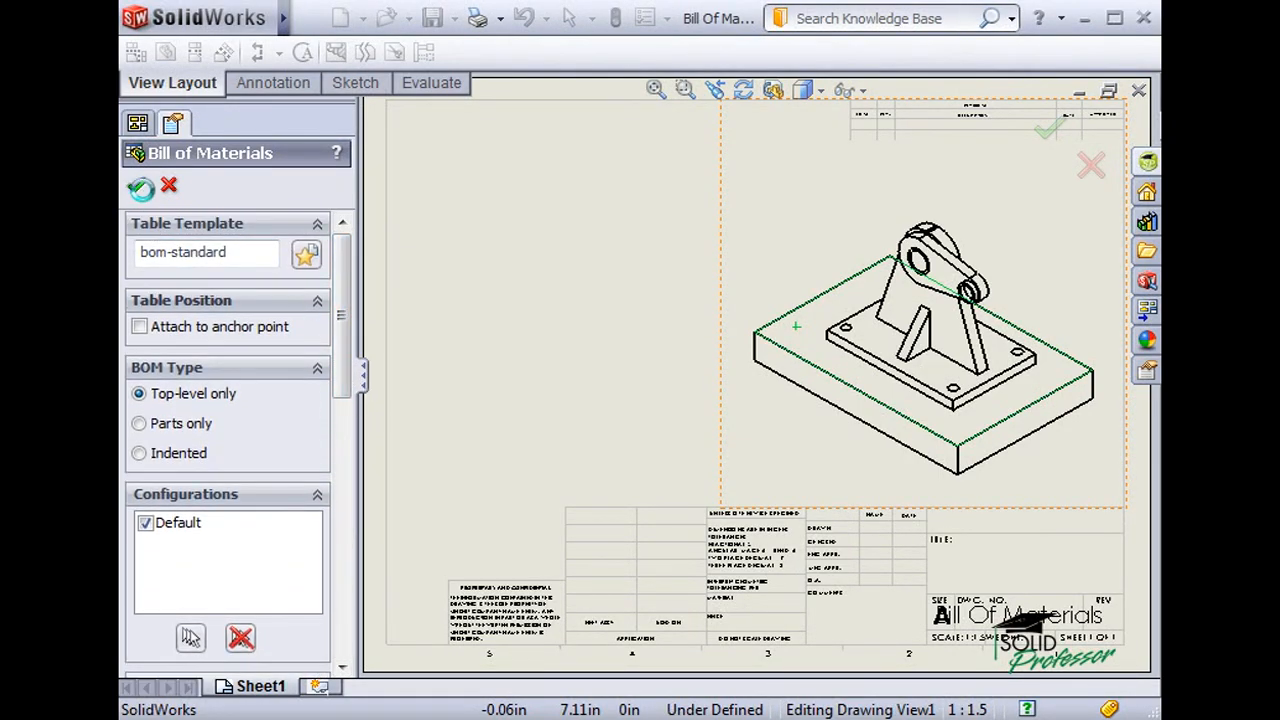
pyautogui.click(139, 188)
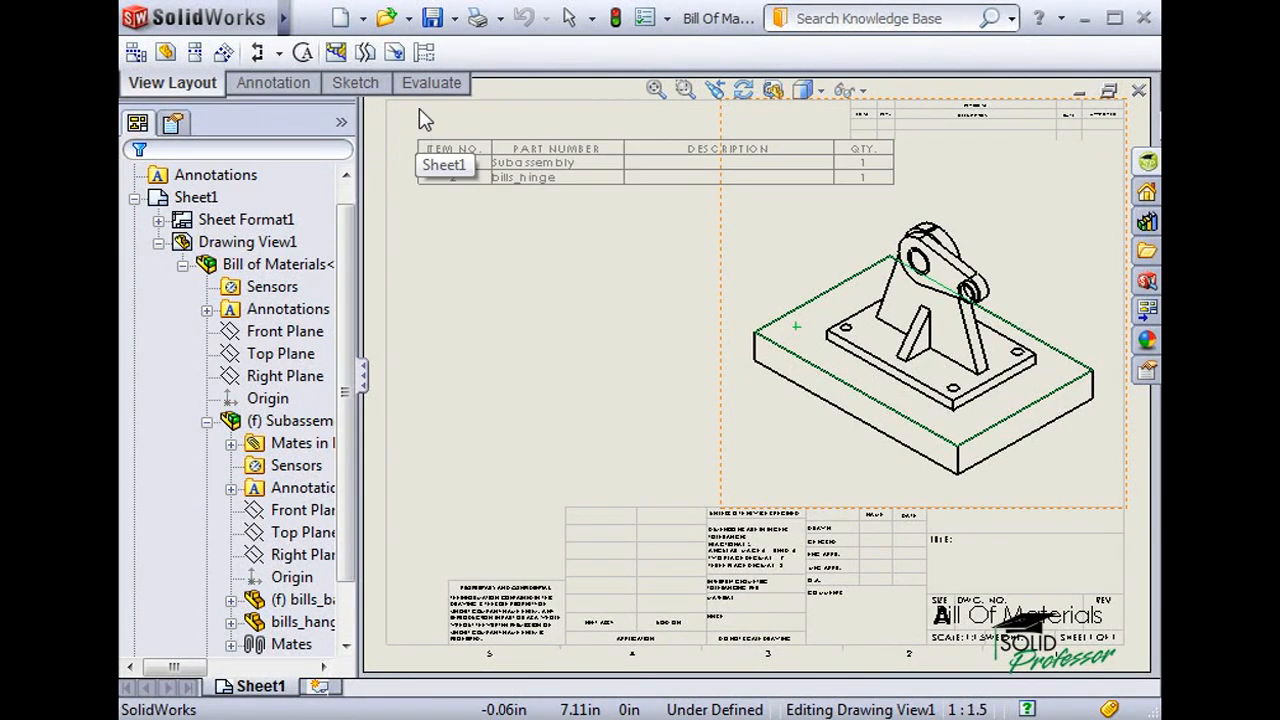
pyautogui.click(398, 153)
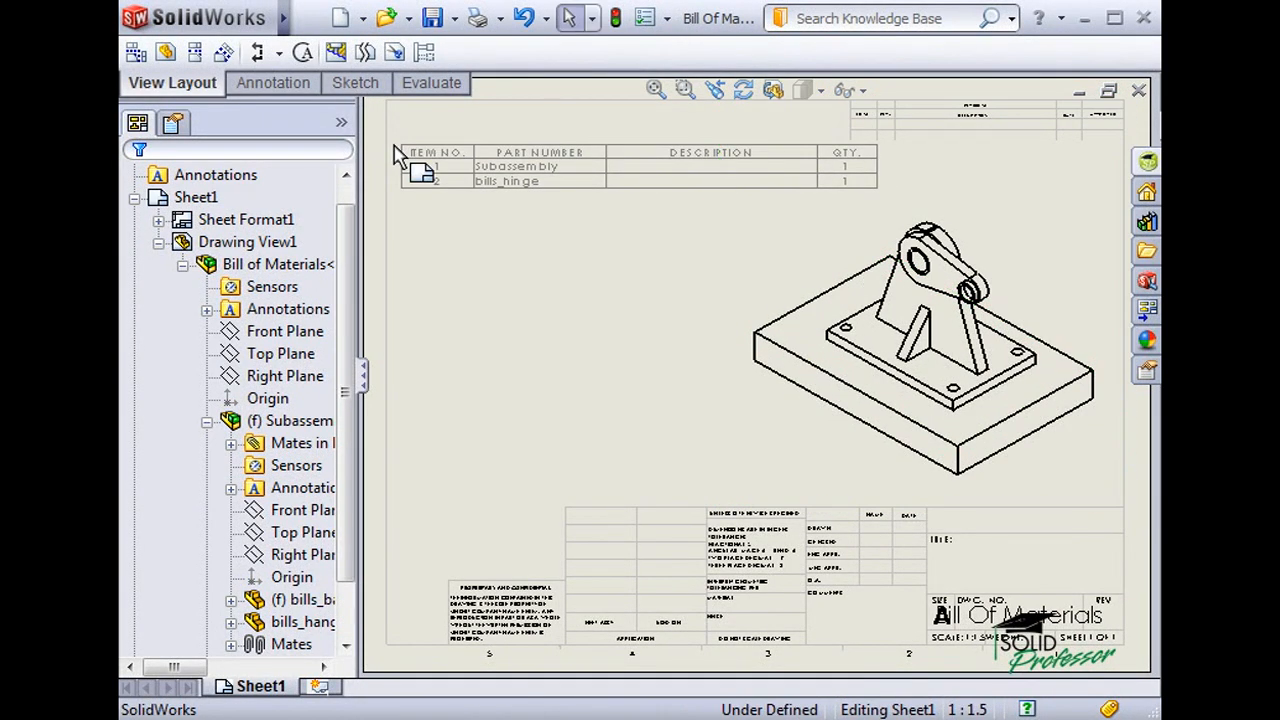
pyautogui.moveTo(401, 157); pyautogui.dragTo(466, 170)
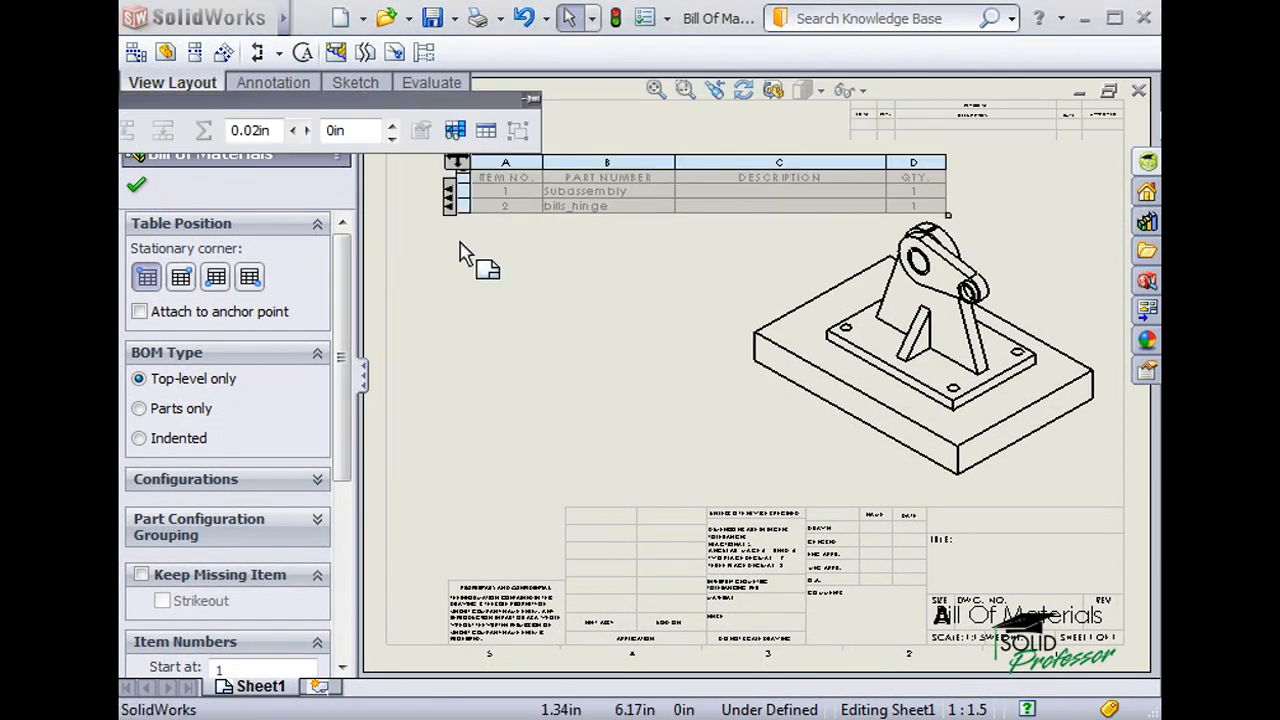
pyautogui.click(460, 252)
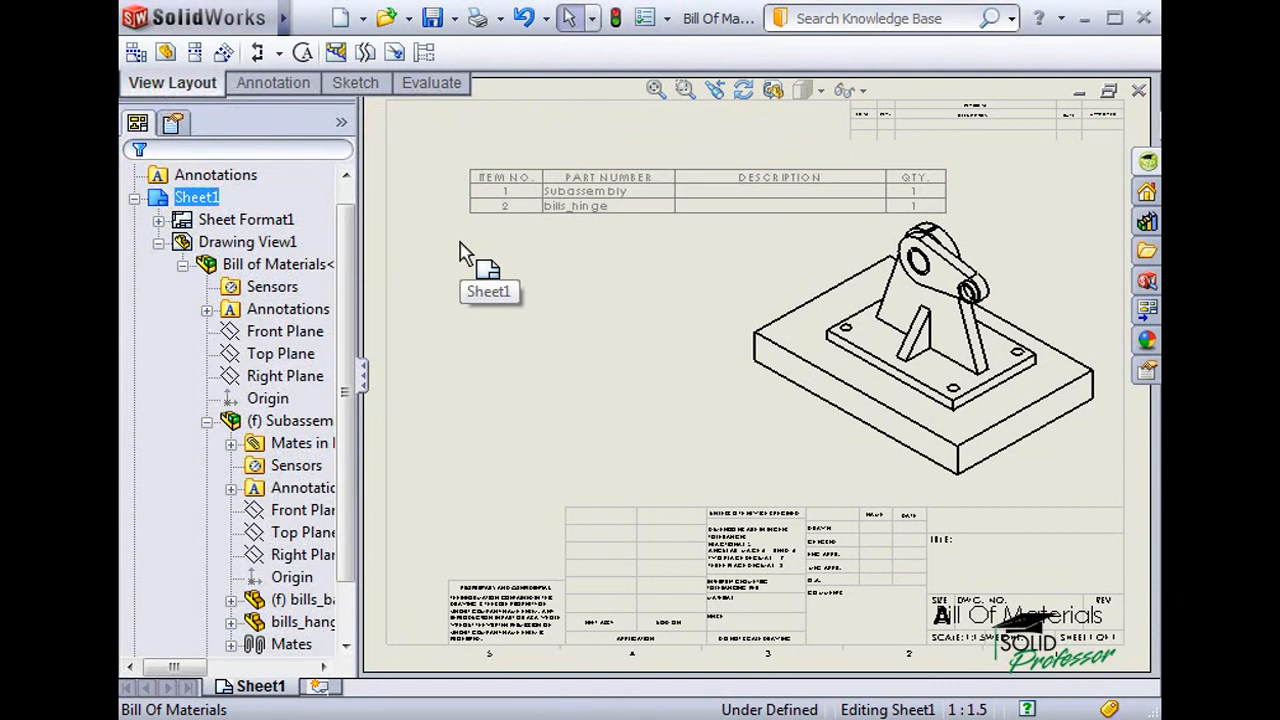
# Set the top-left corner of the sheet format's border as the bill of materials anchor, and return to editing the sheet.
pyautogui.press('f')
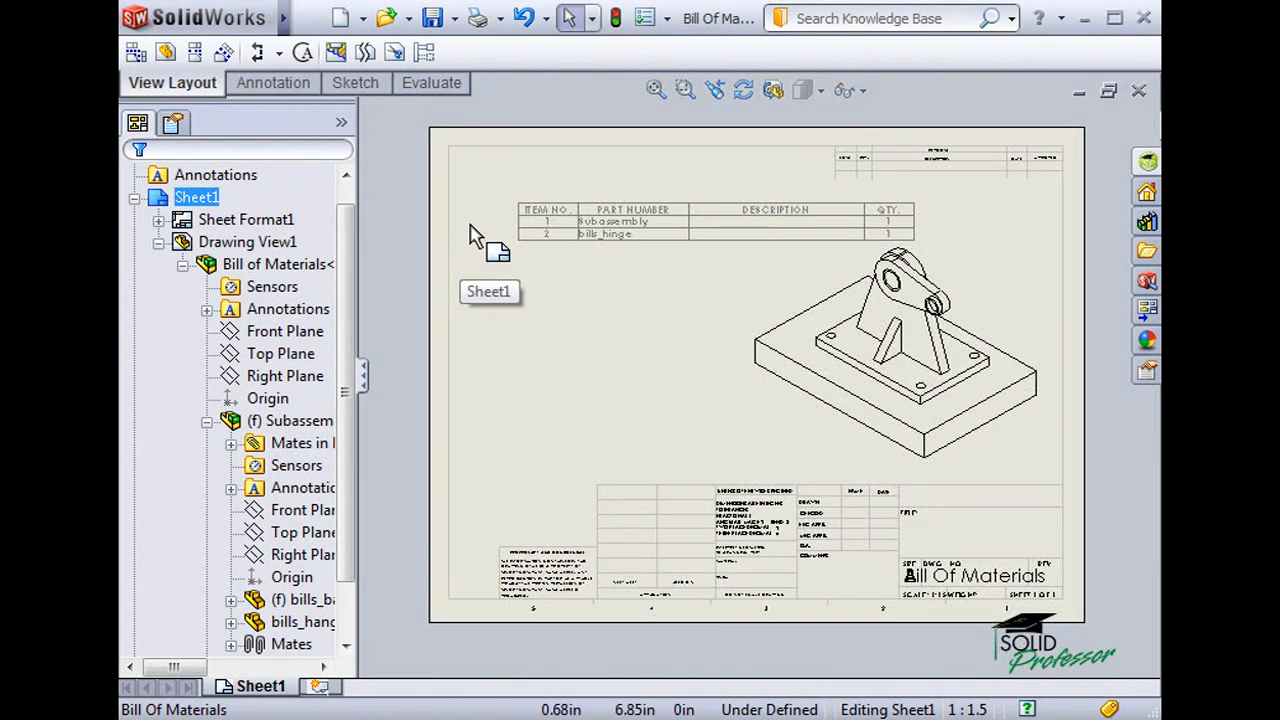
pyautogui.rightClick(482, 193)
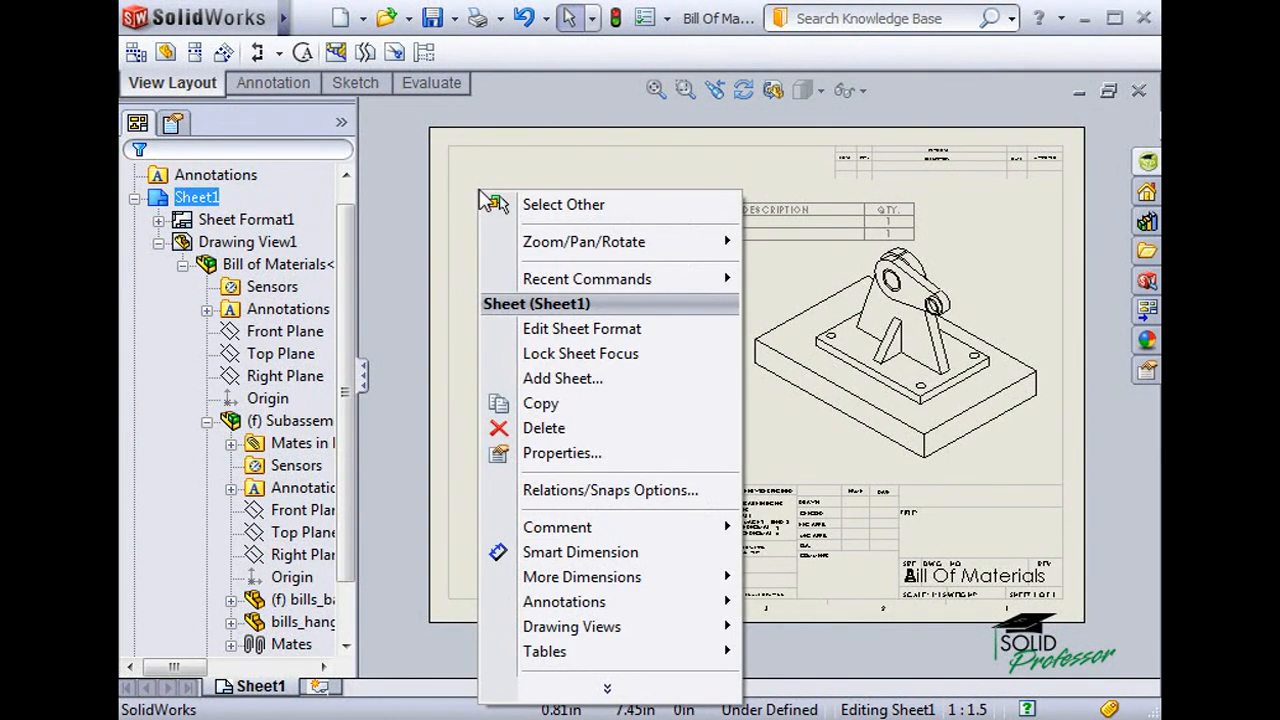
pyautogui.click(551, 329)
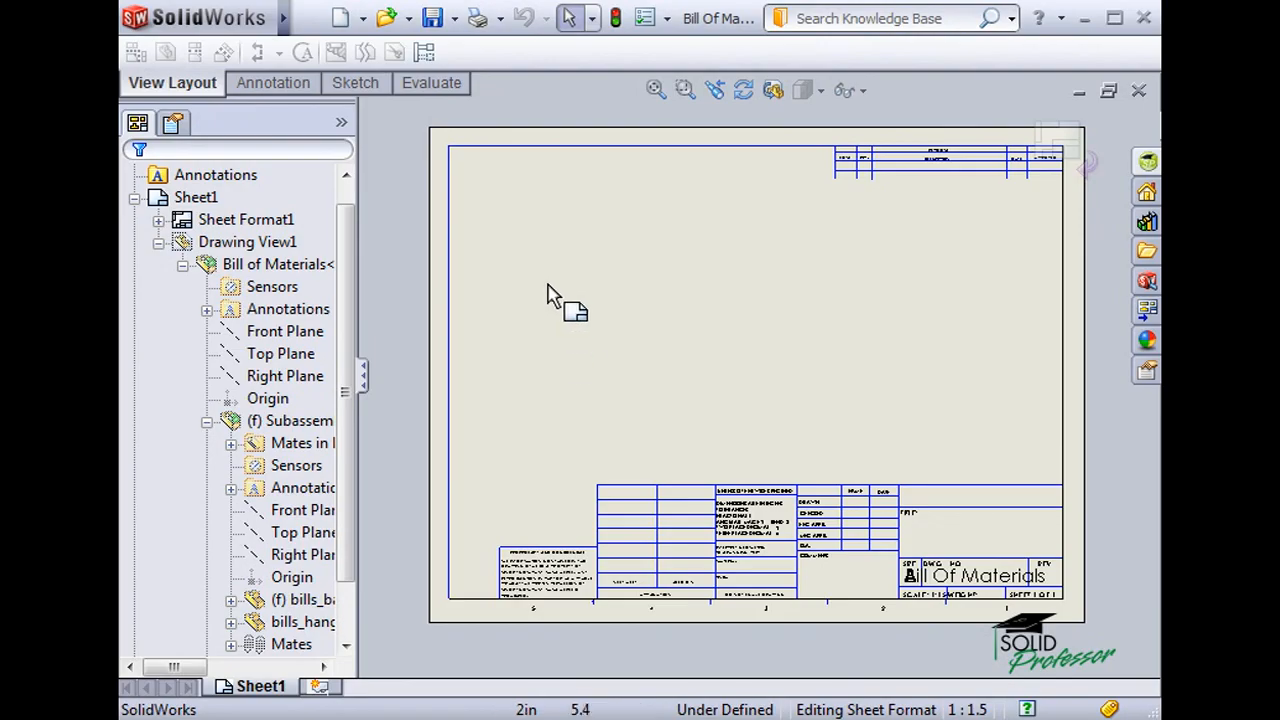
pyautogui.click(448, 148)
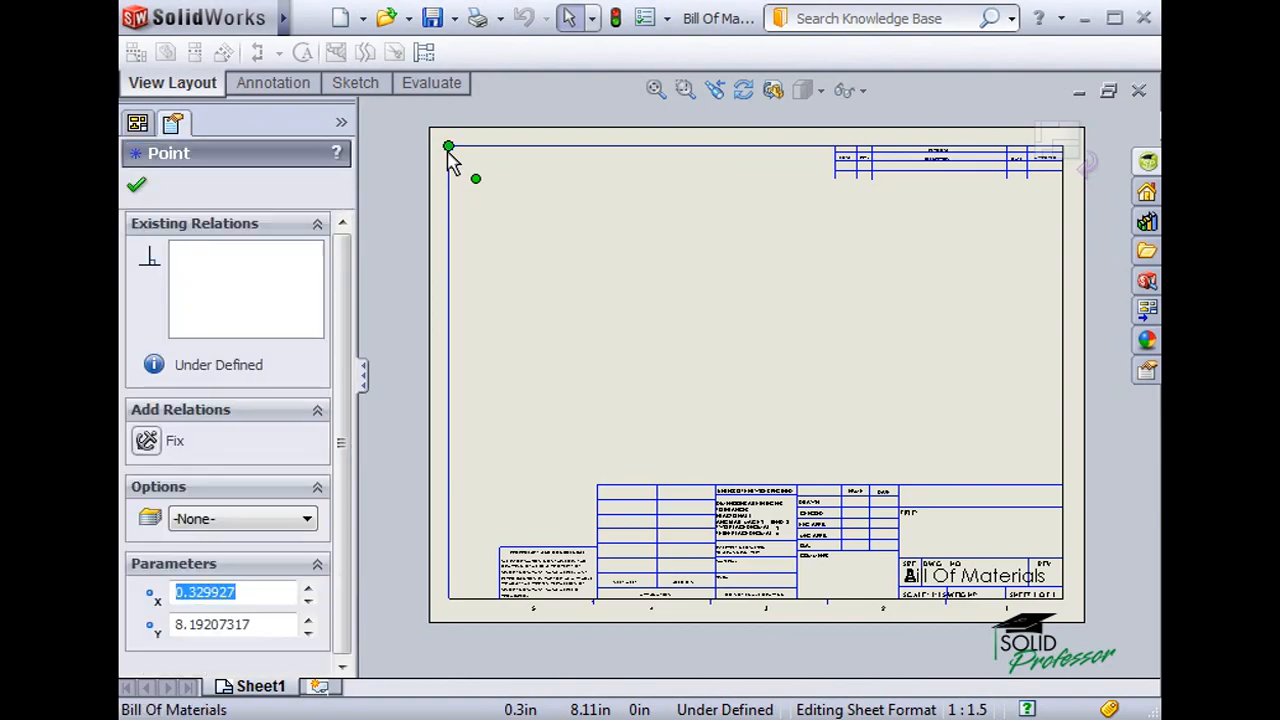
pyautogui.rightClick(447, 150)
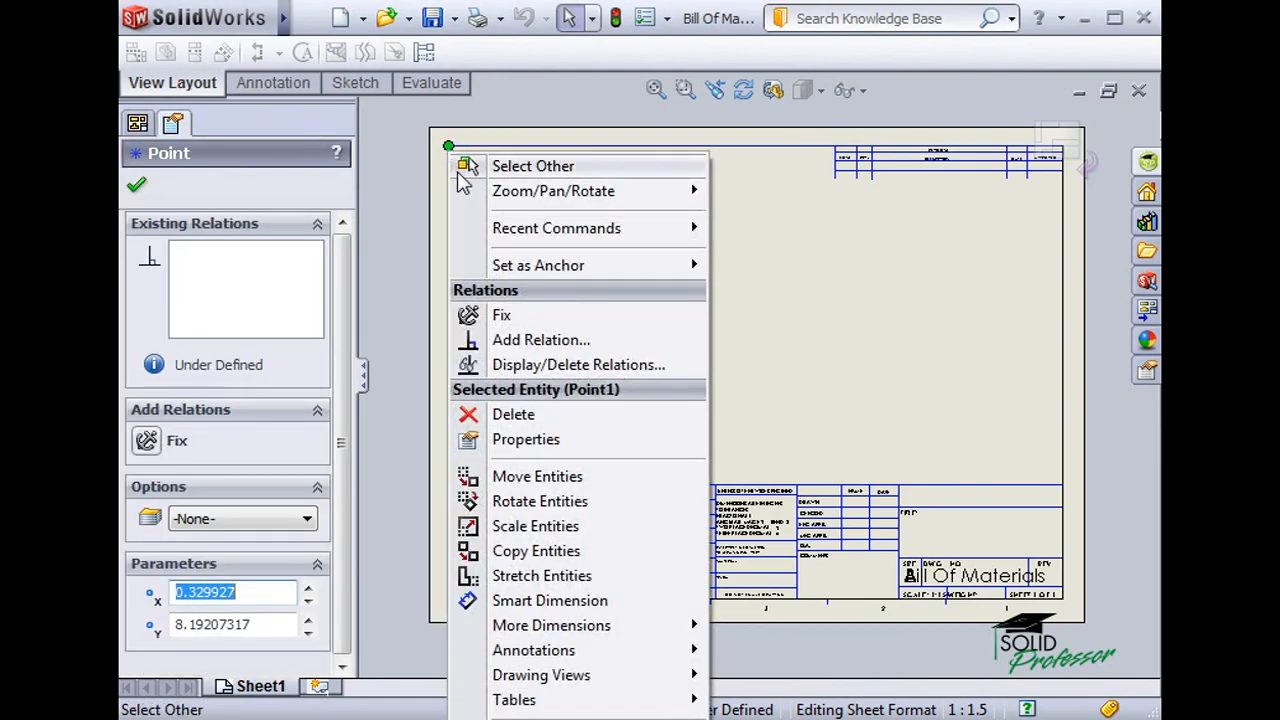
pyautogui.moveTo(678, 268)
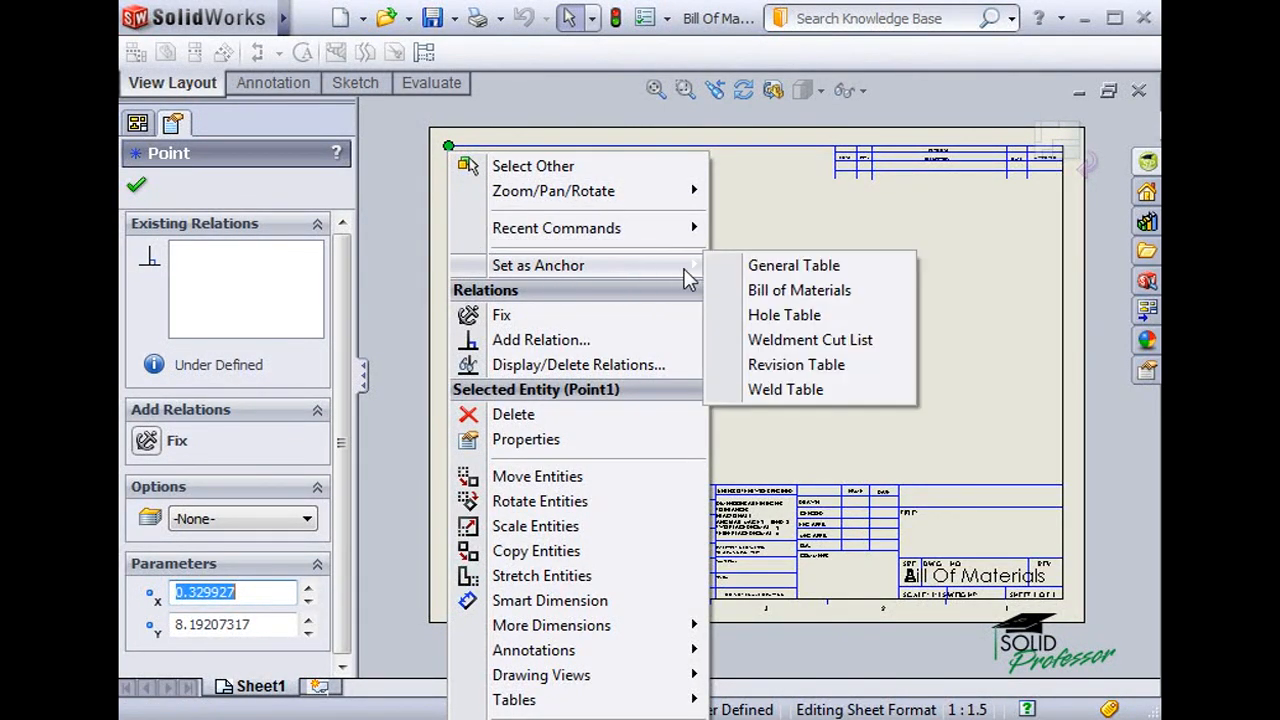
pyautogui.click(736, 292)
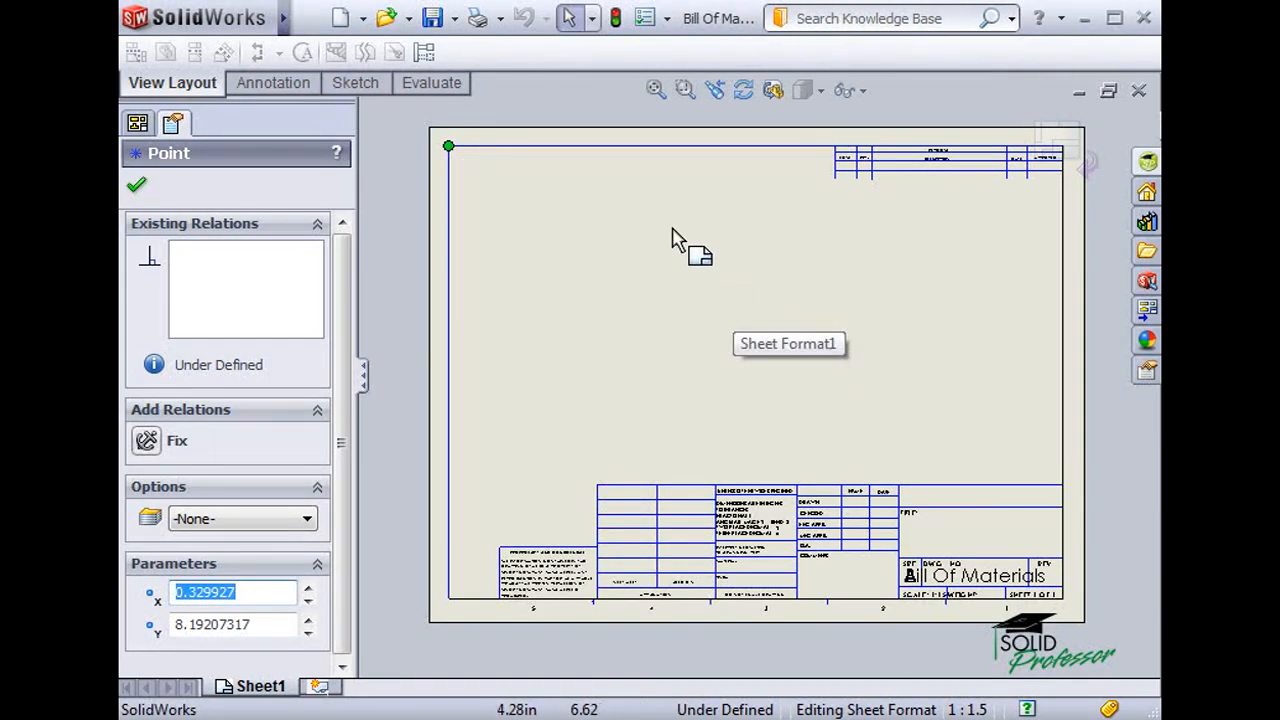
pyautogui.click(565, 181)
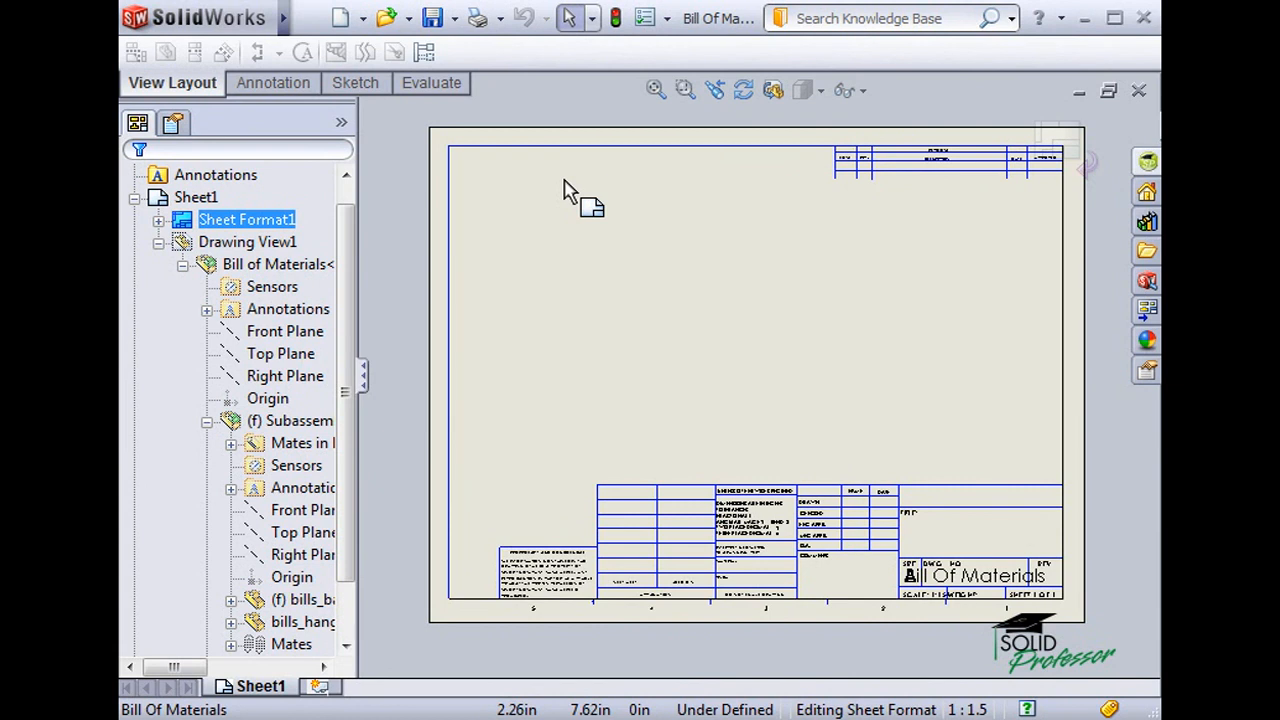
pyautogui.rightClick(565, 183)
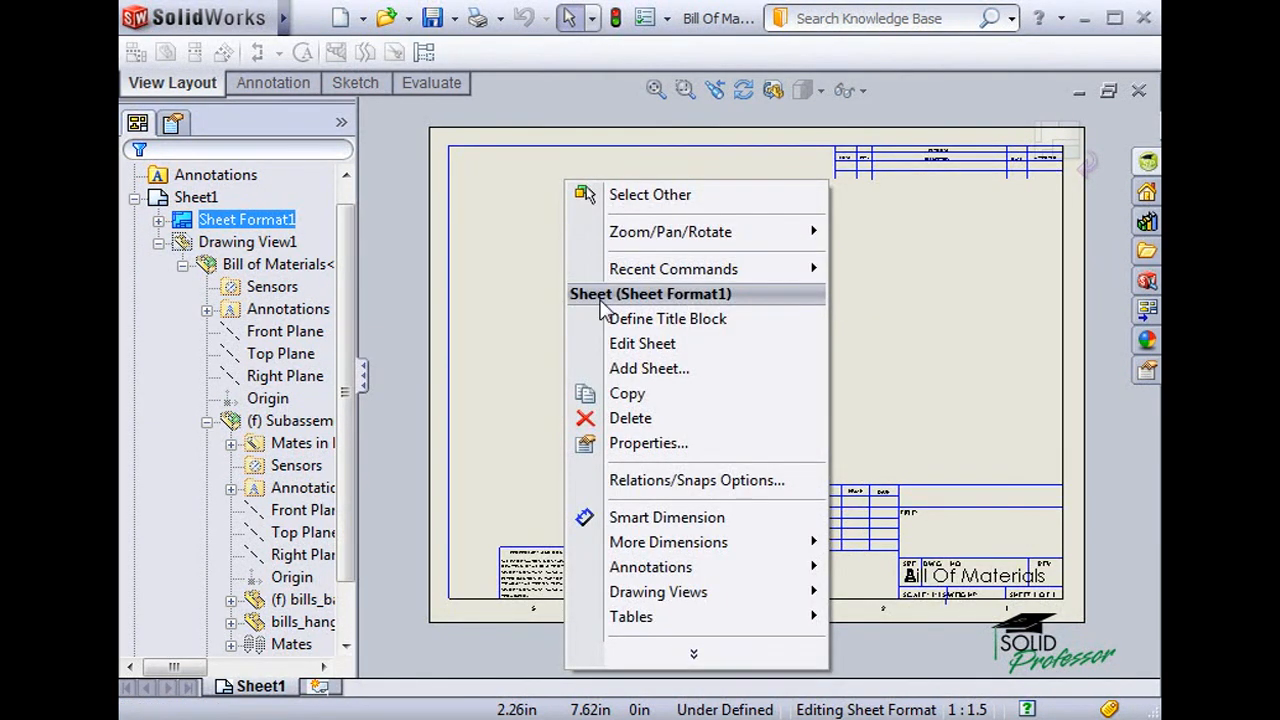
pyautogui.click(600, 345)
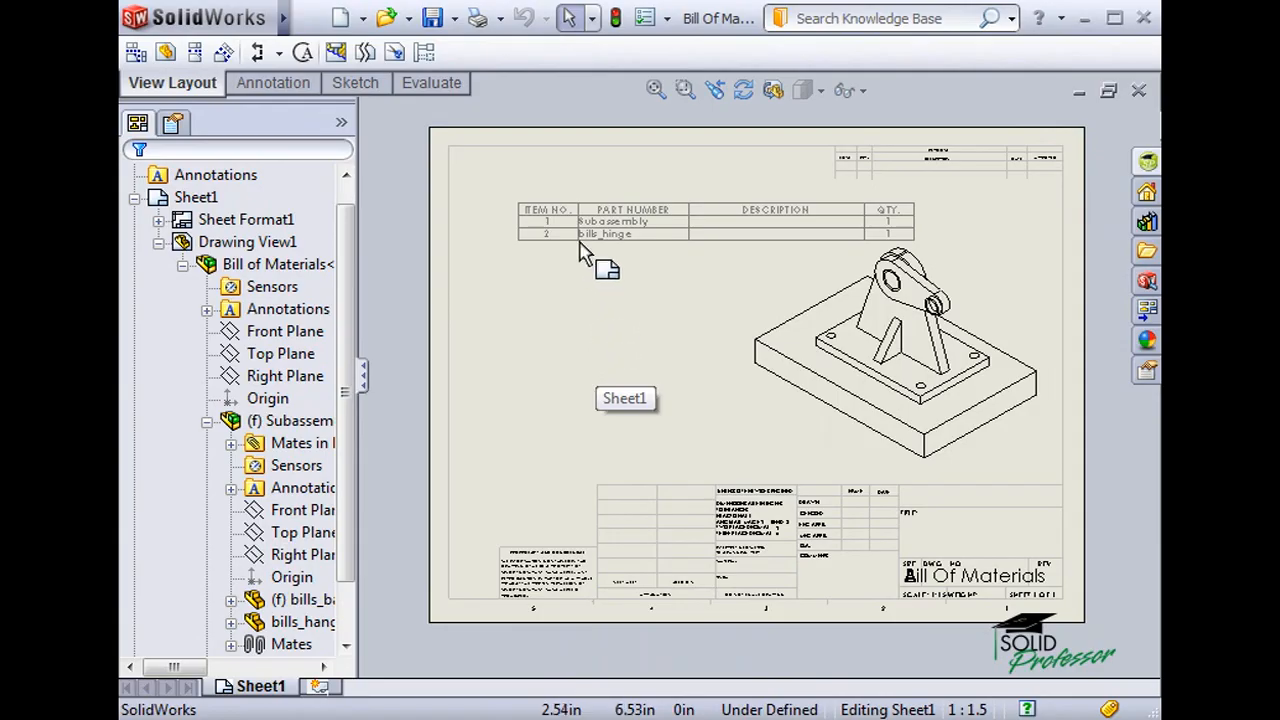
# Attach the bill of materials table to its anchor point, with the top-left corner as the stationary corner.
pyautogui.click(542, 222)
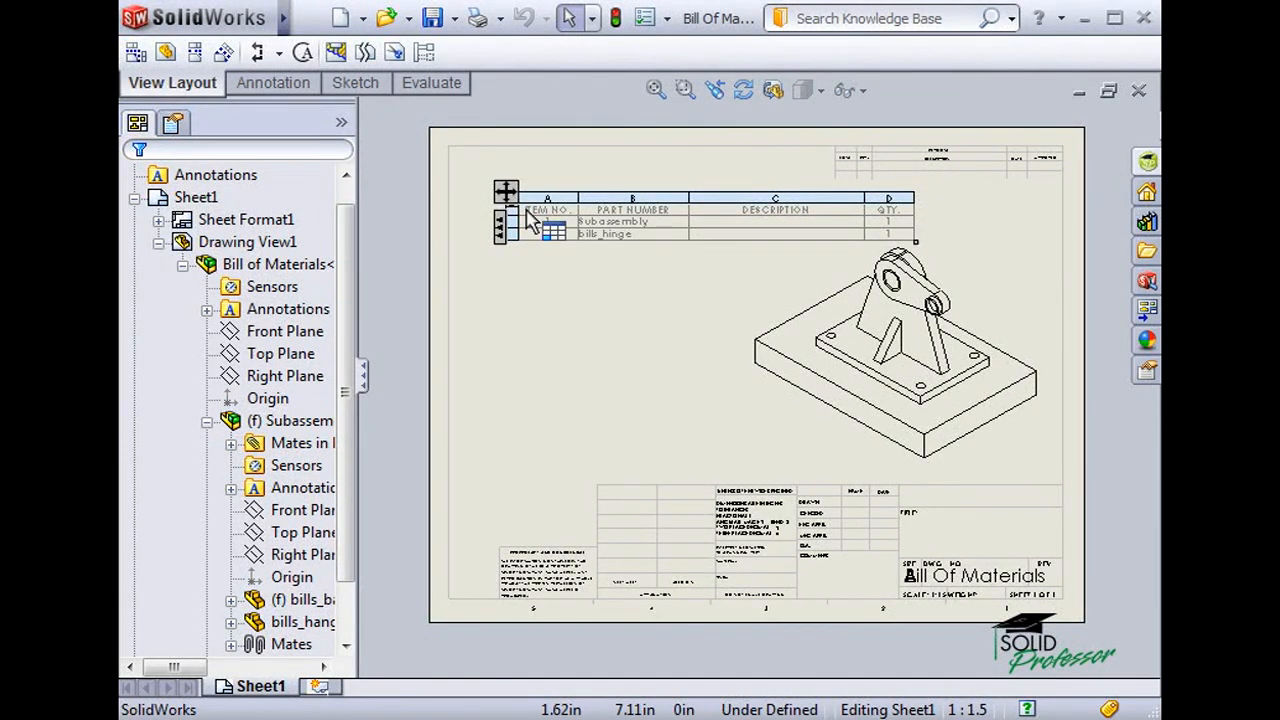
pyautogui.click(528, 222)
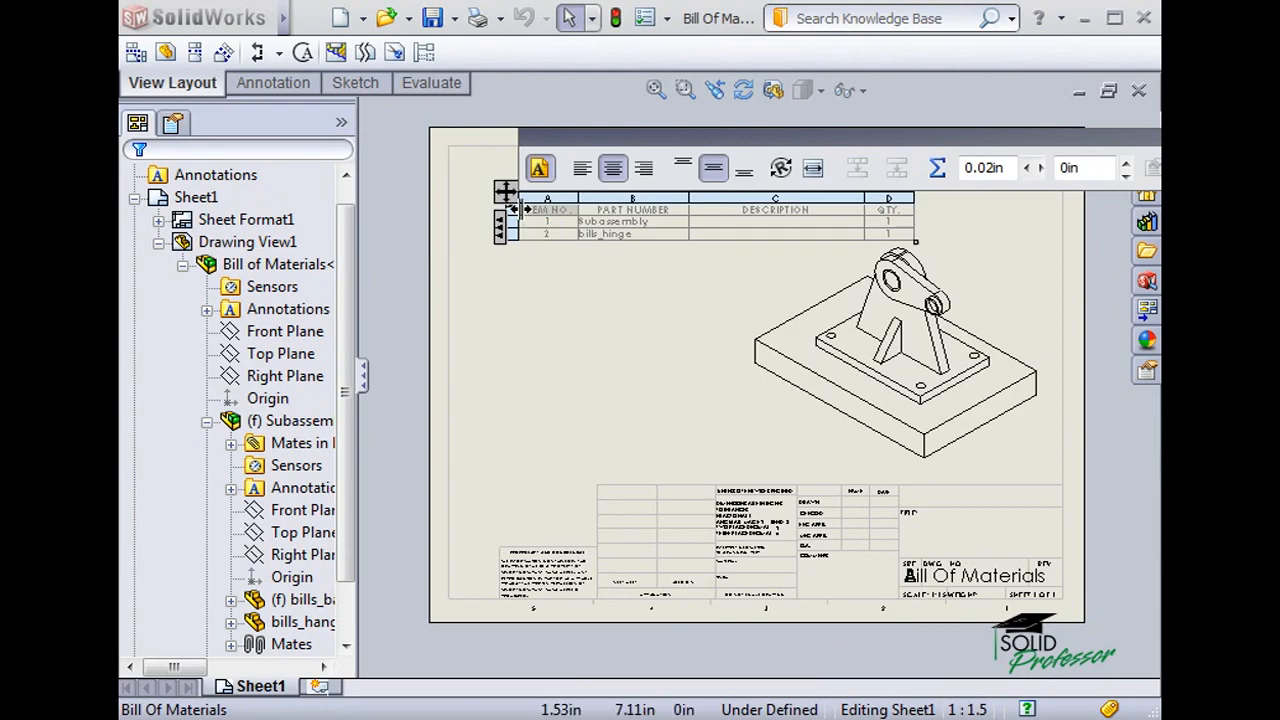
pyautogui.click(506, 199)
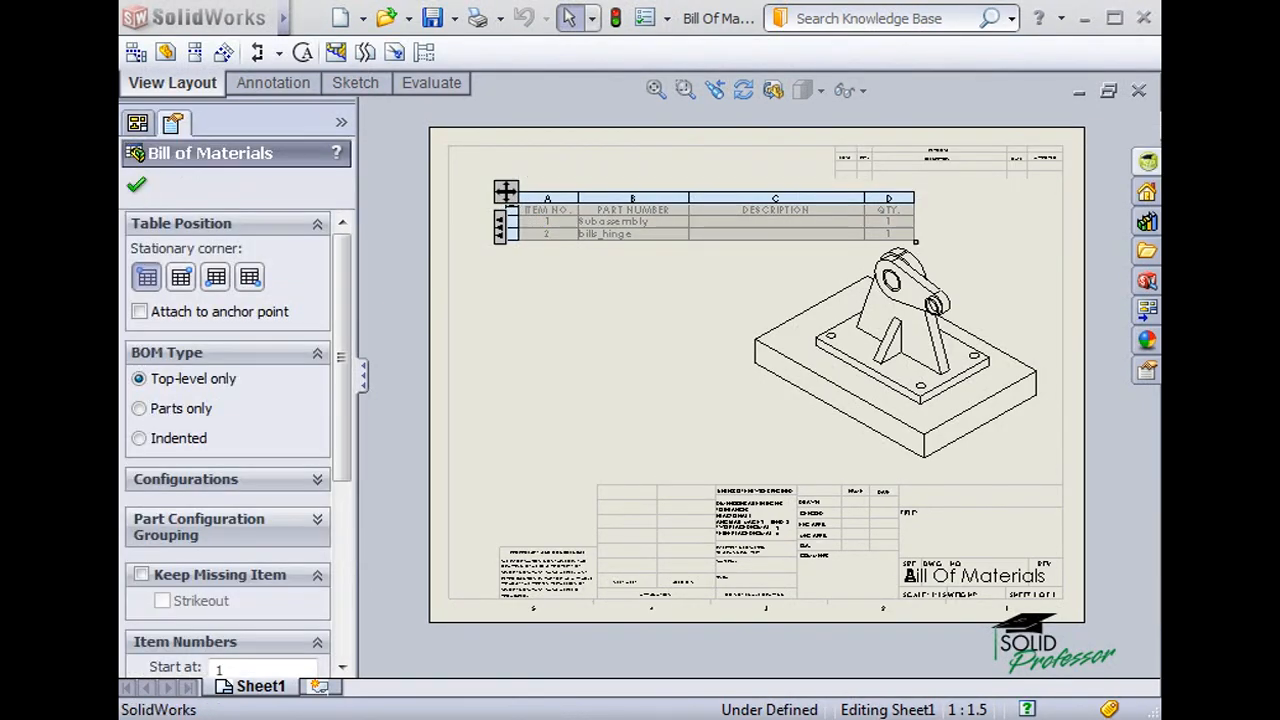
pyautogui.moveTo(444, 155); pyautogui.dragTo(789, 91)
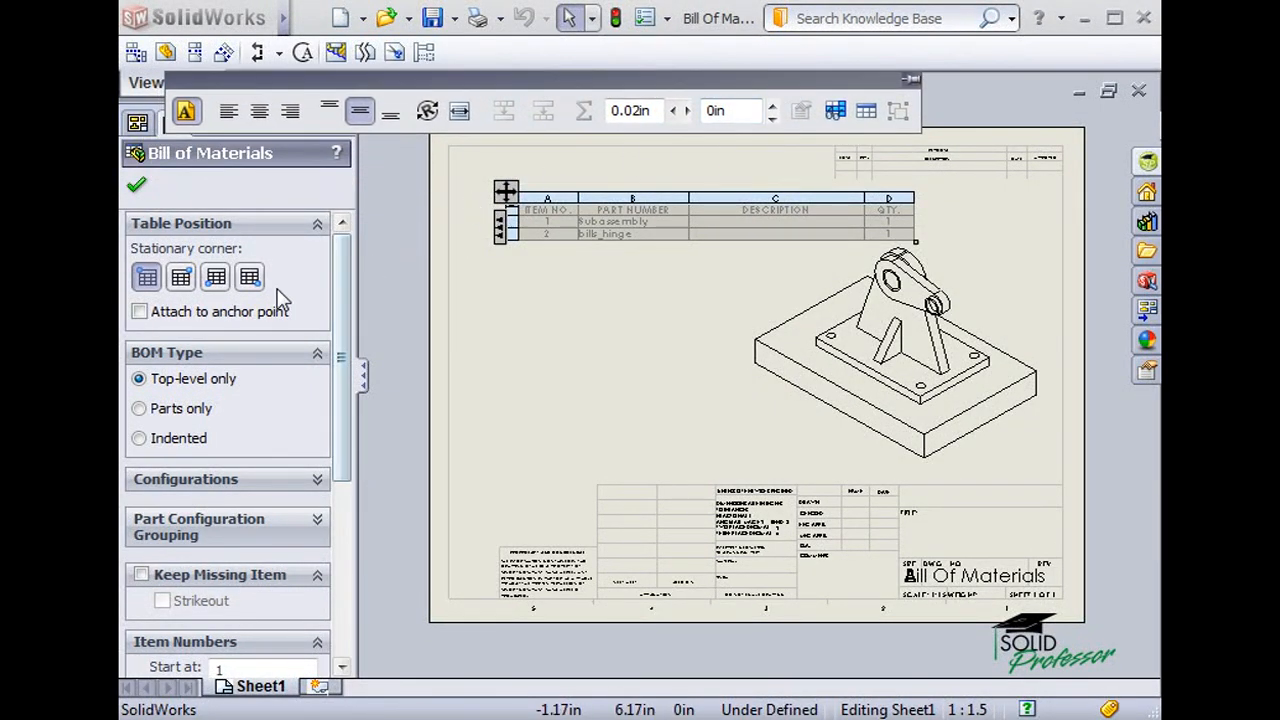
pyautogui.click(140, 313)
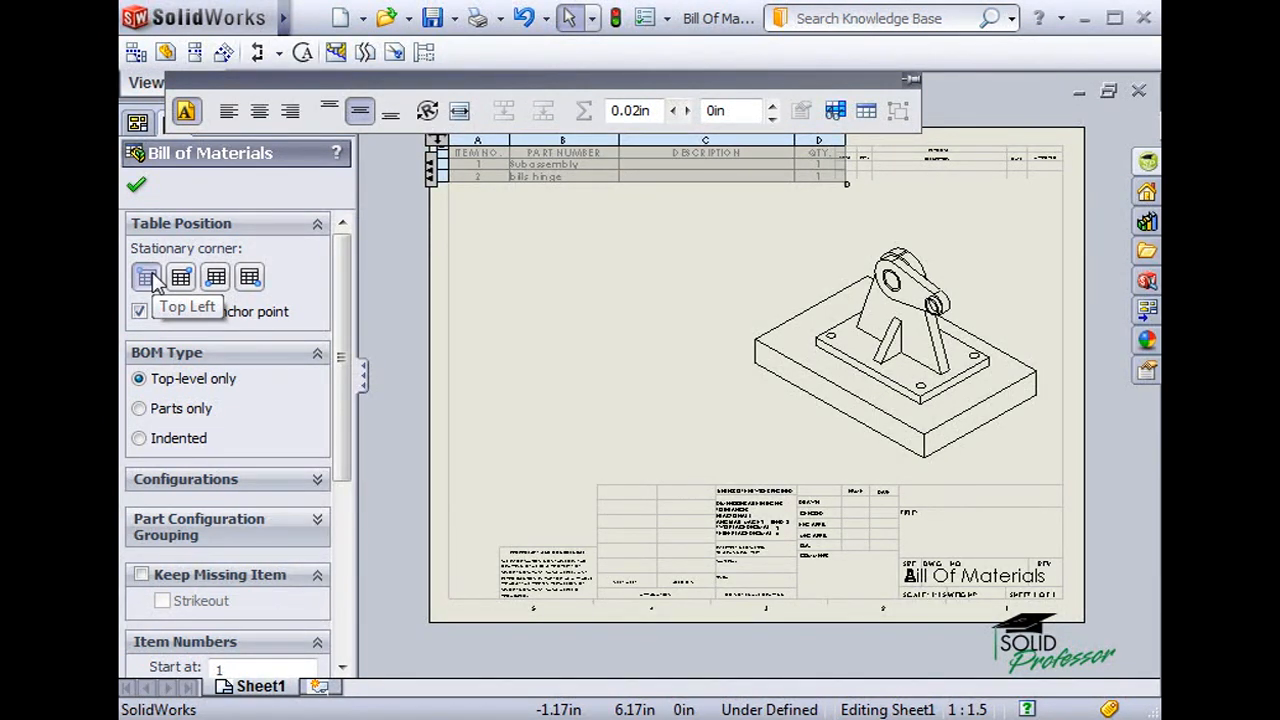
pyautogui.click(152, 281)
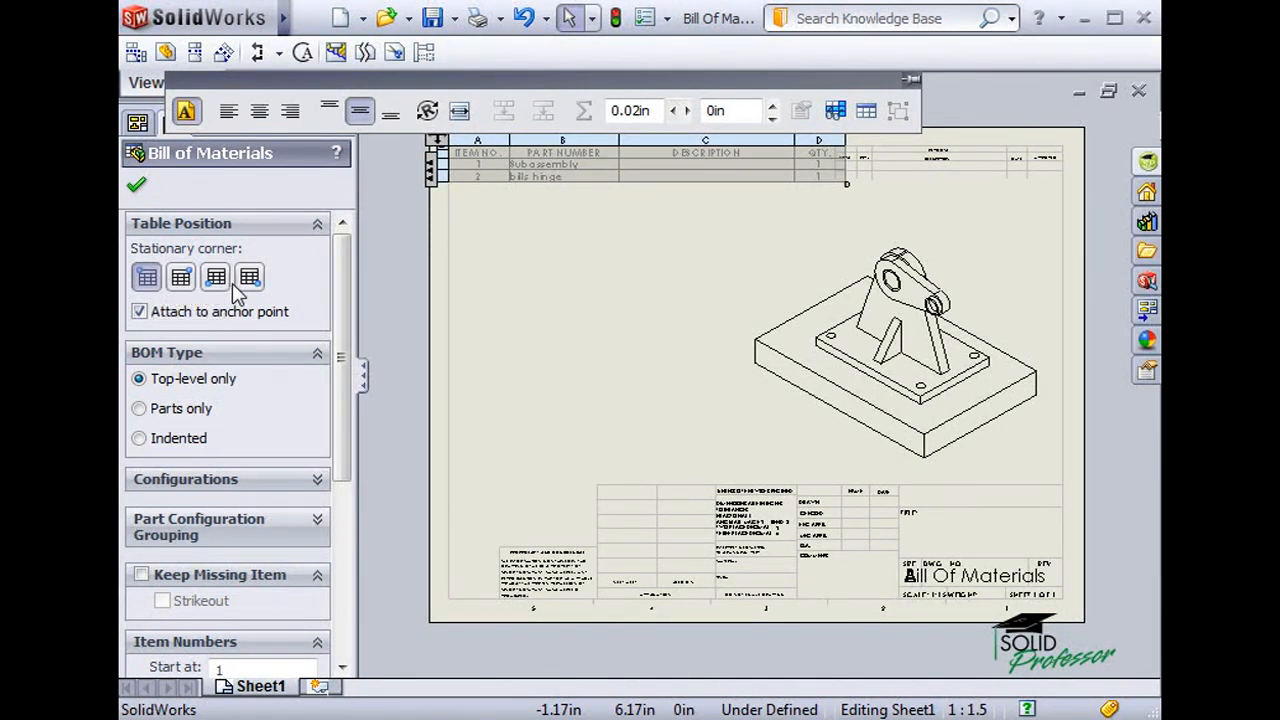
pyautogui.click(137, 188)
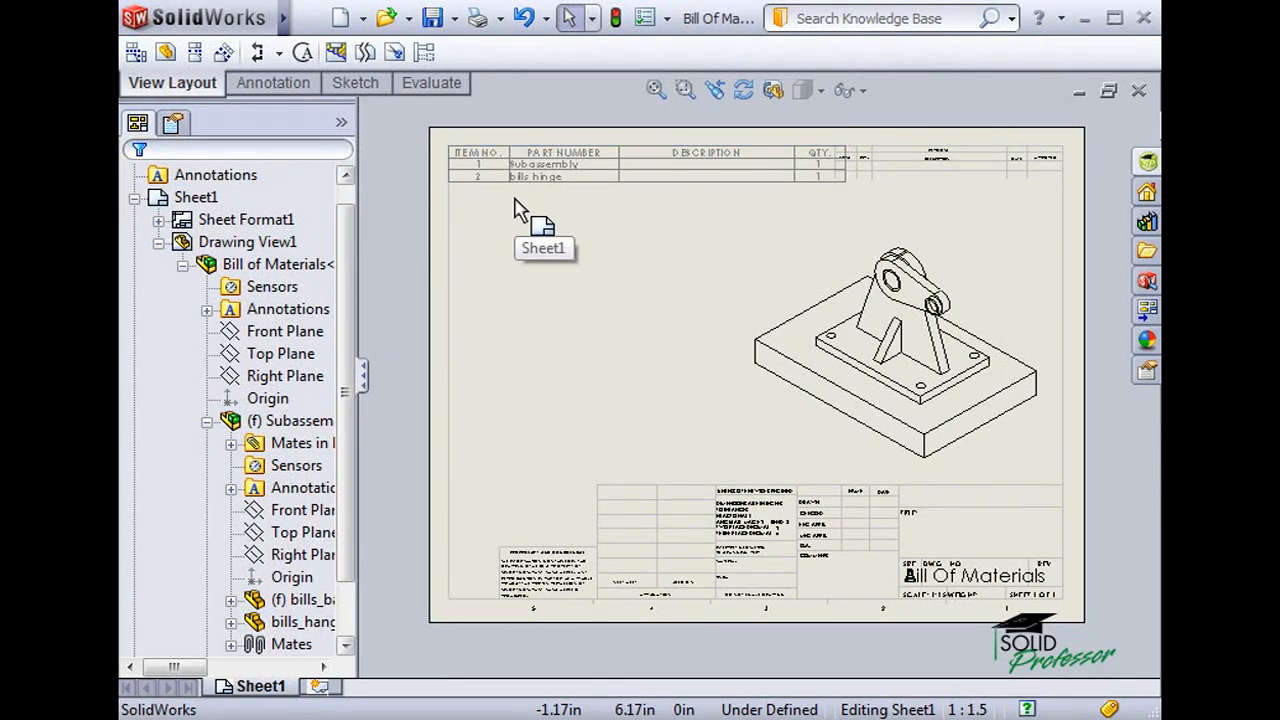
# Narrow the Description column of the bill of materials so the table clears the revision table.
pyautogui.click(462, 165)
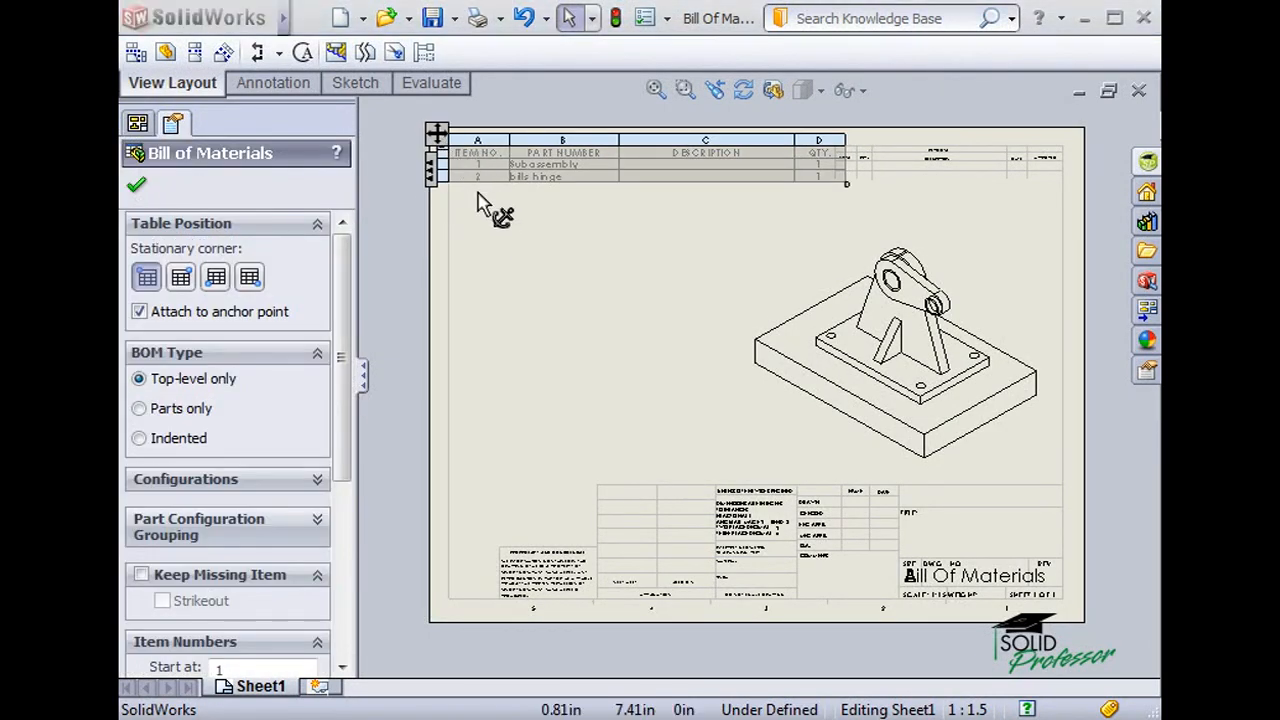
pyautogui.click(487, 245)
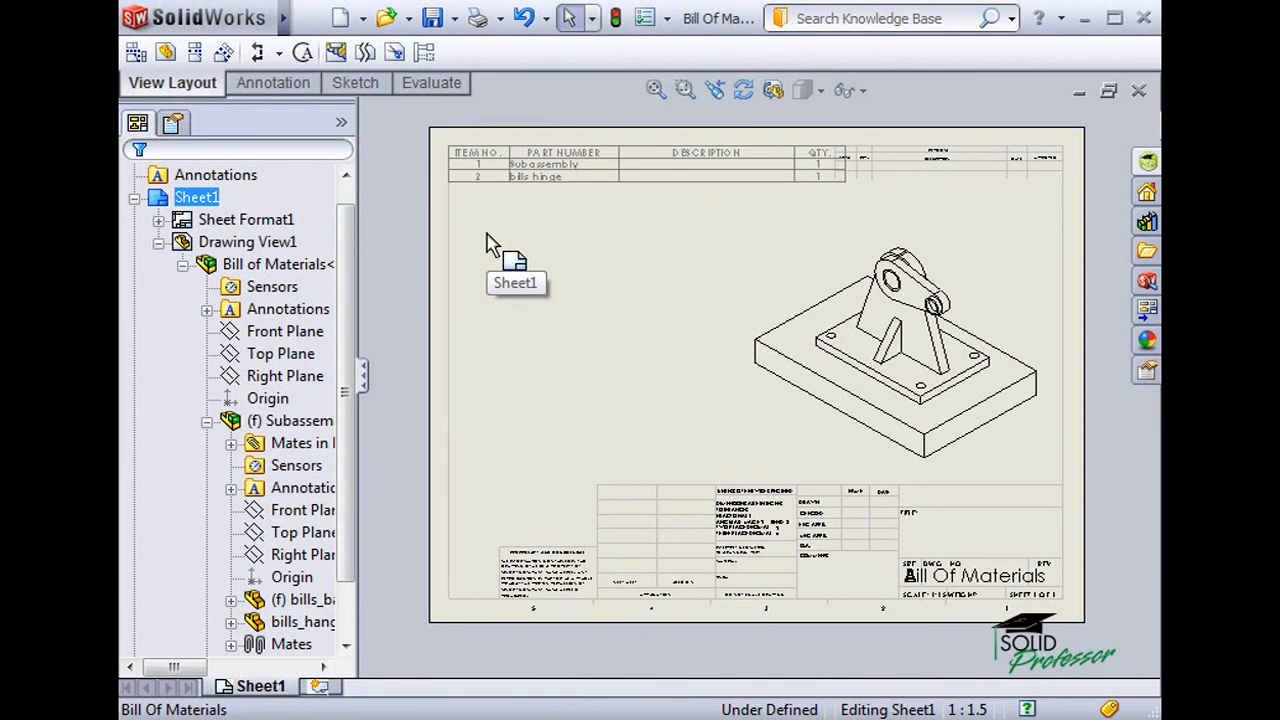
pyautogui.moveTo(790, 153); pyautogui.dragTo(737, 157)
pyautogui.click(675, 225)
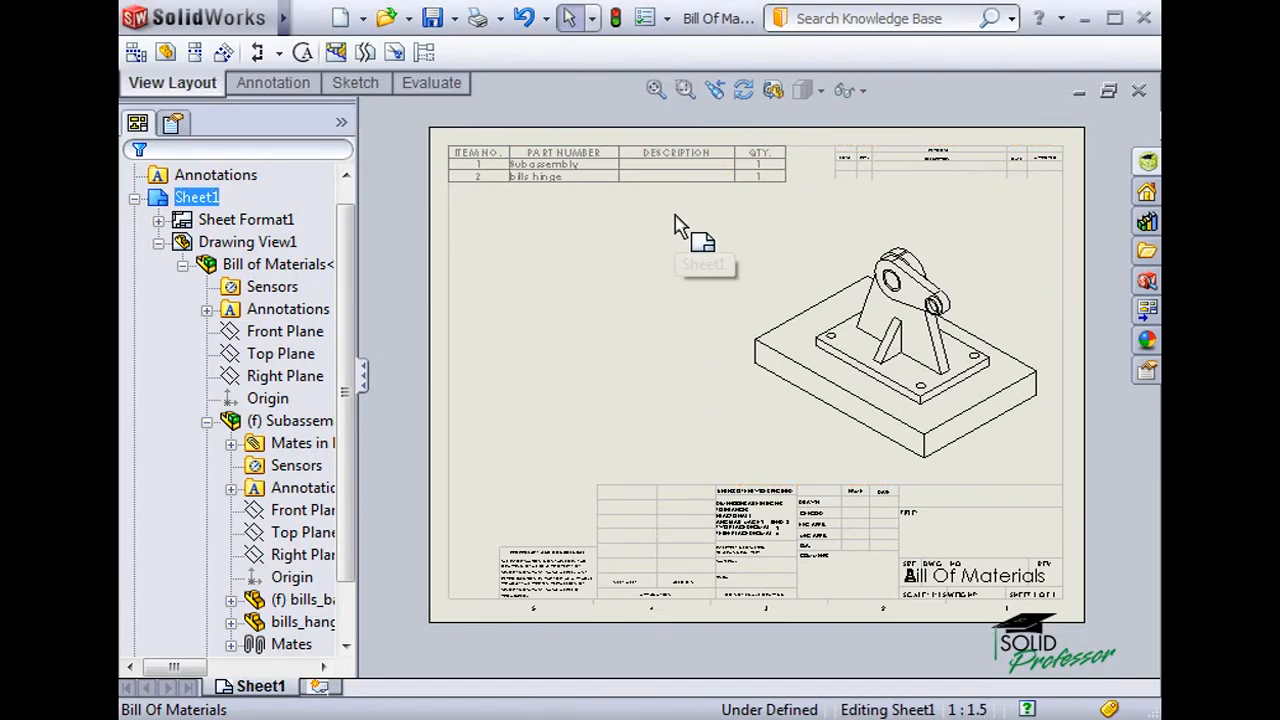
# Try the Parts only type for the bill of materials, and set the table type to Indented.
pyautogui.scroll(-2, 595, 172)
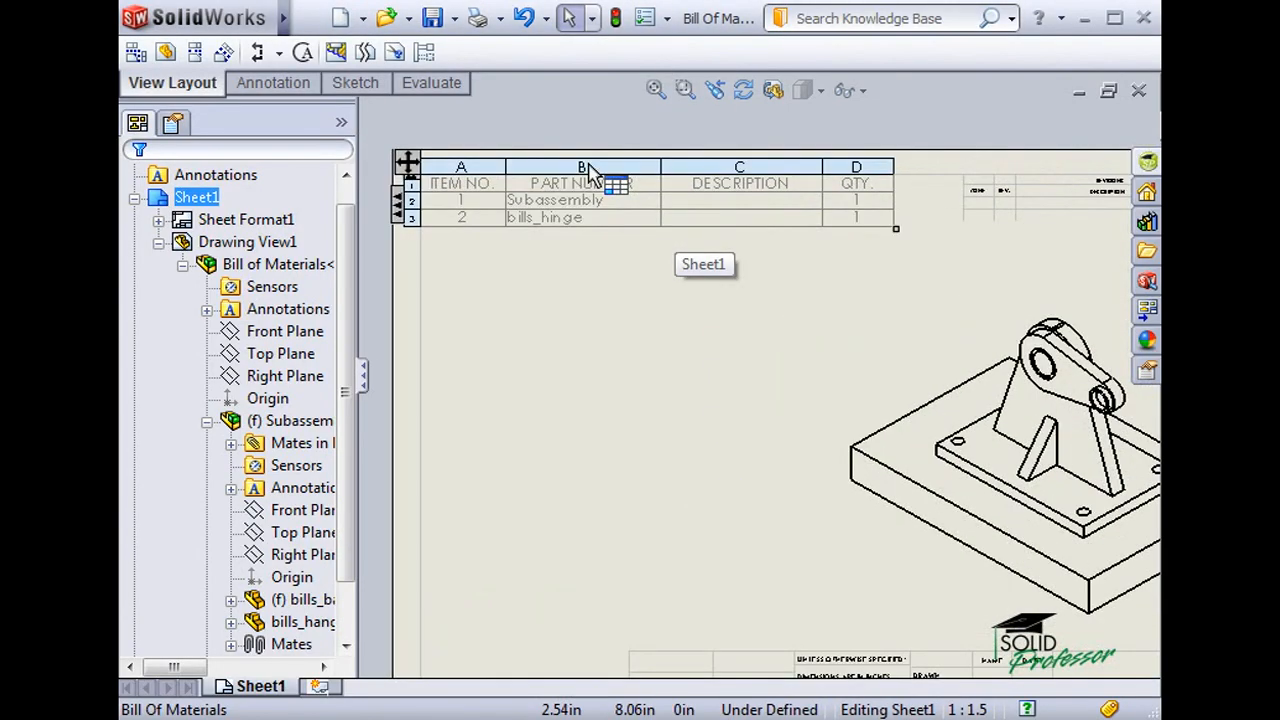
pyautogui.scroll(-2, 591, 174)
pyautogui.scroll(-1, 592, 176)
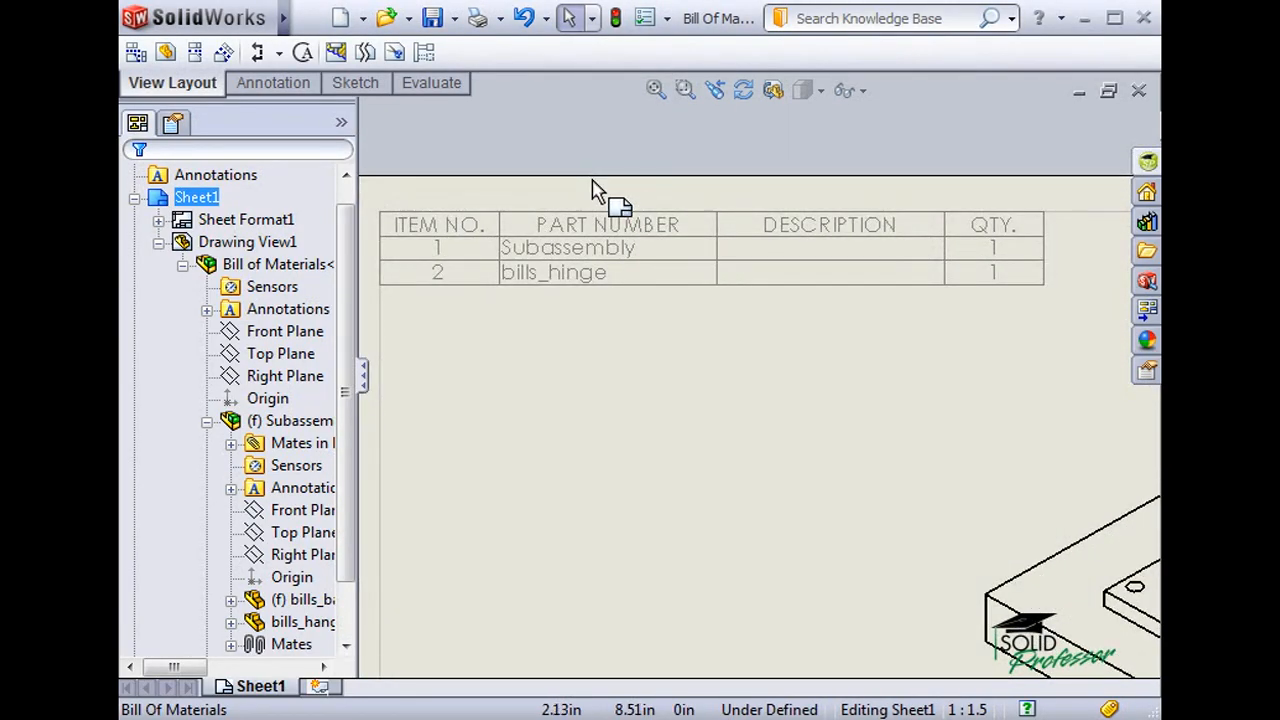
pyautogui.click(589, 256)
pyautogui.click(587, 322)
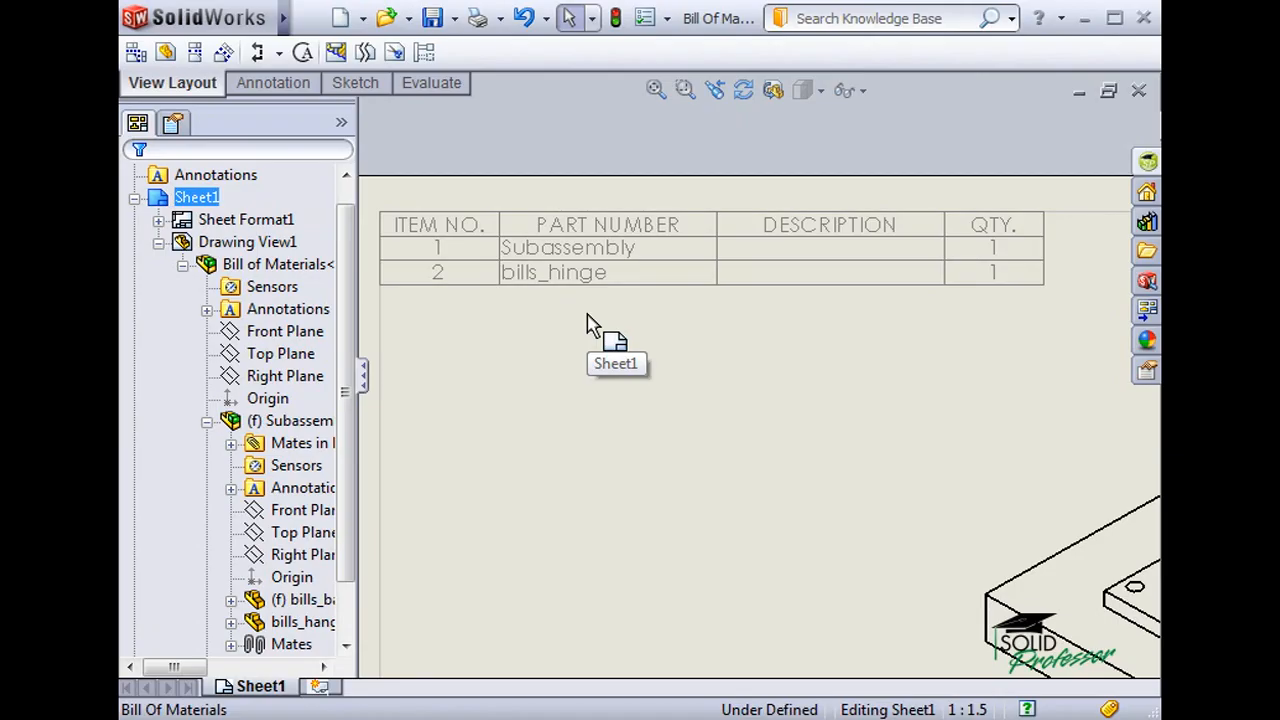
pyautogui.moveTo(423, 223)
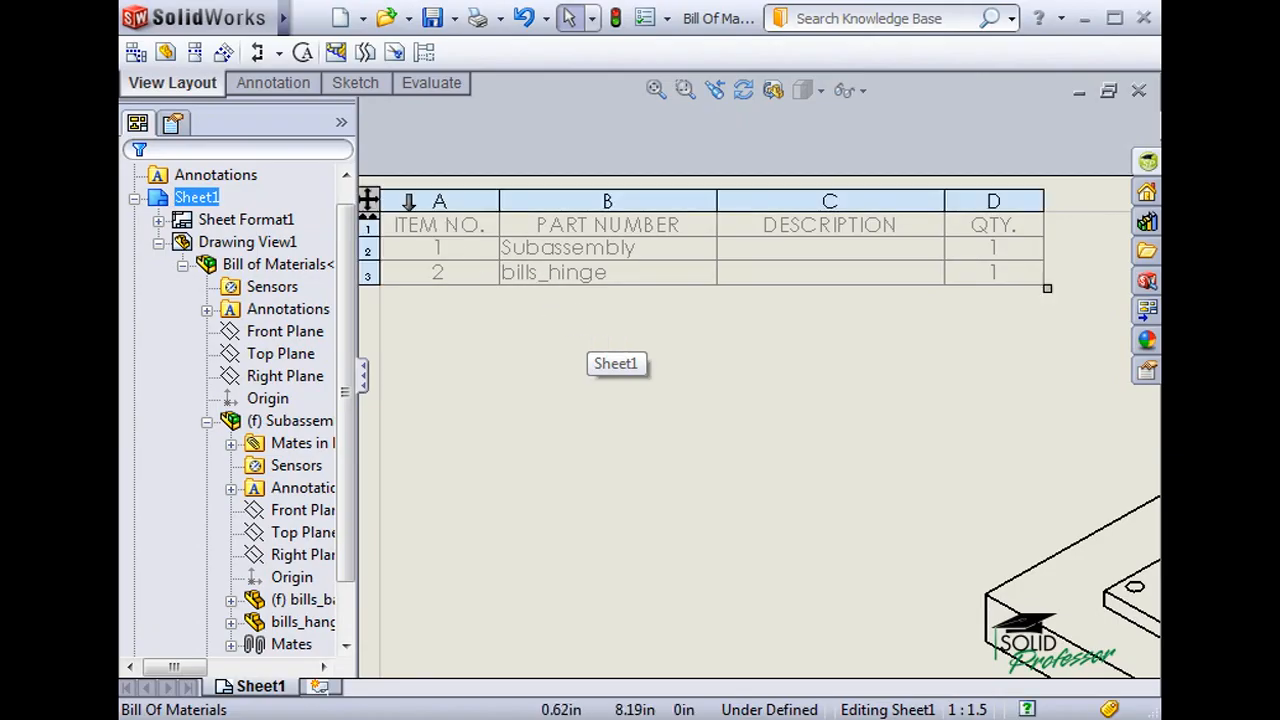
pyautogui.click(368, 201)
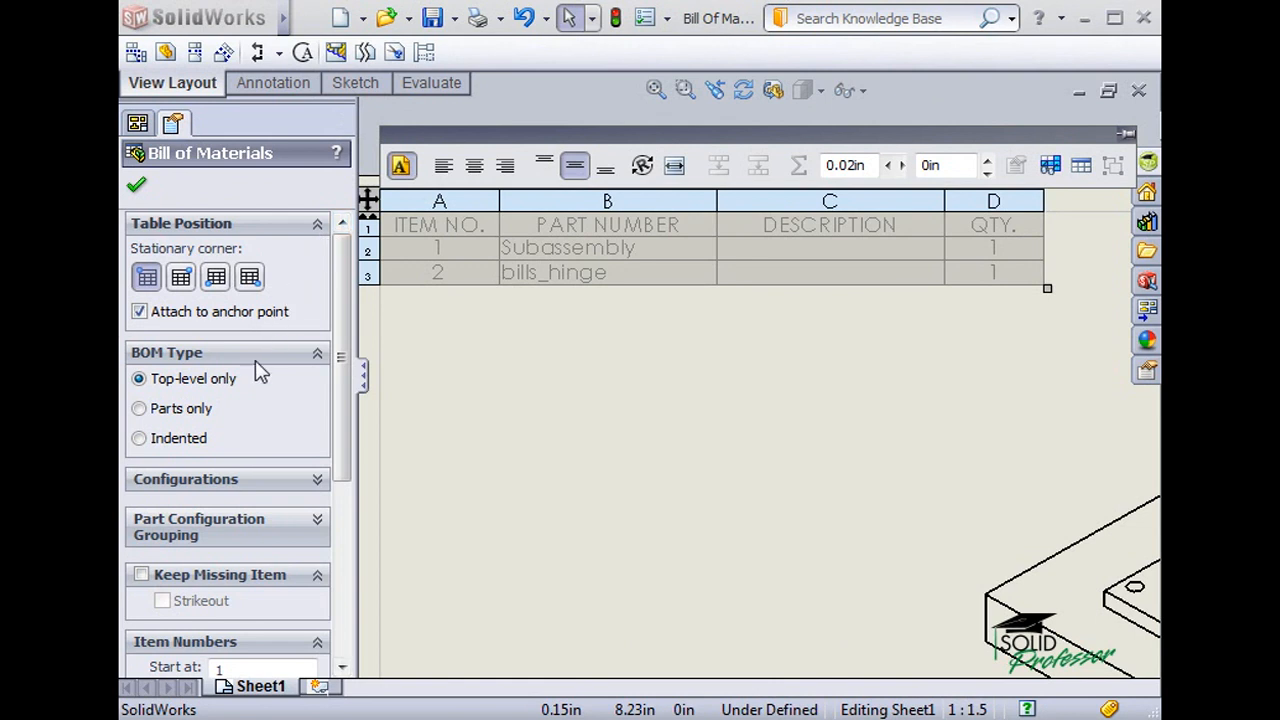
pyautogui.click(139, 409)
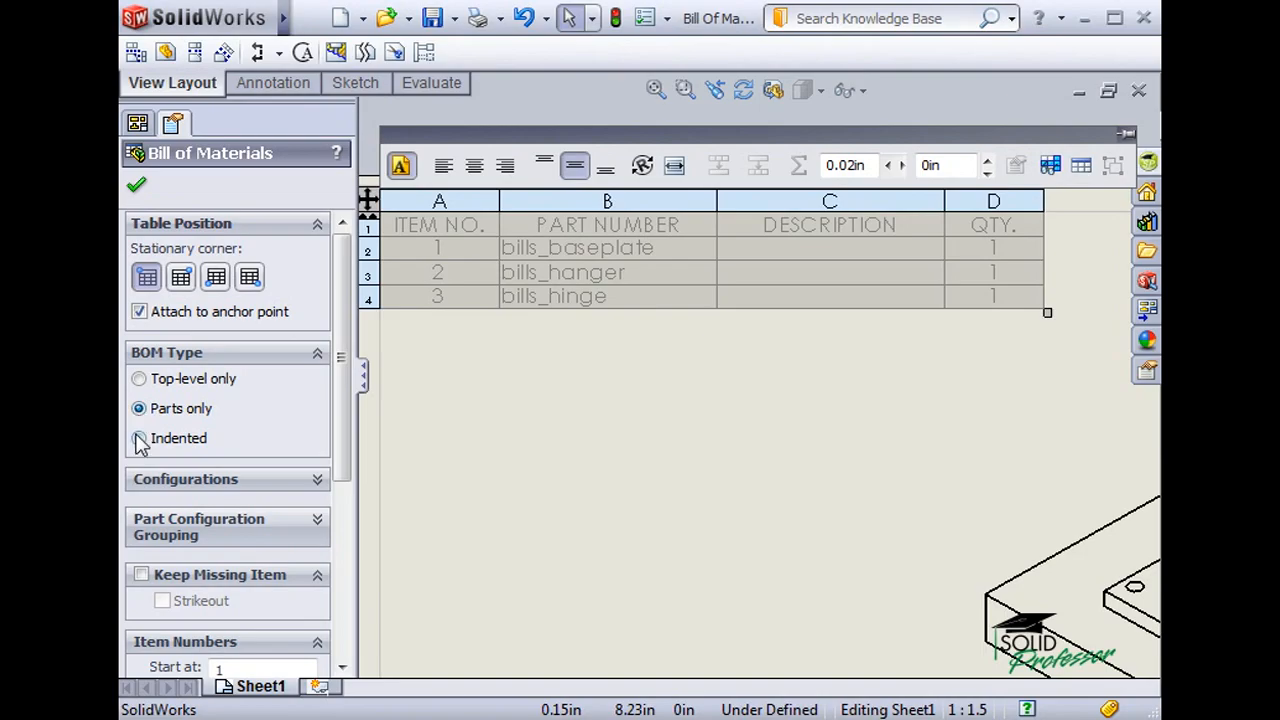
pyautogui.click(139, 439)
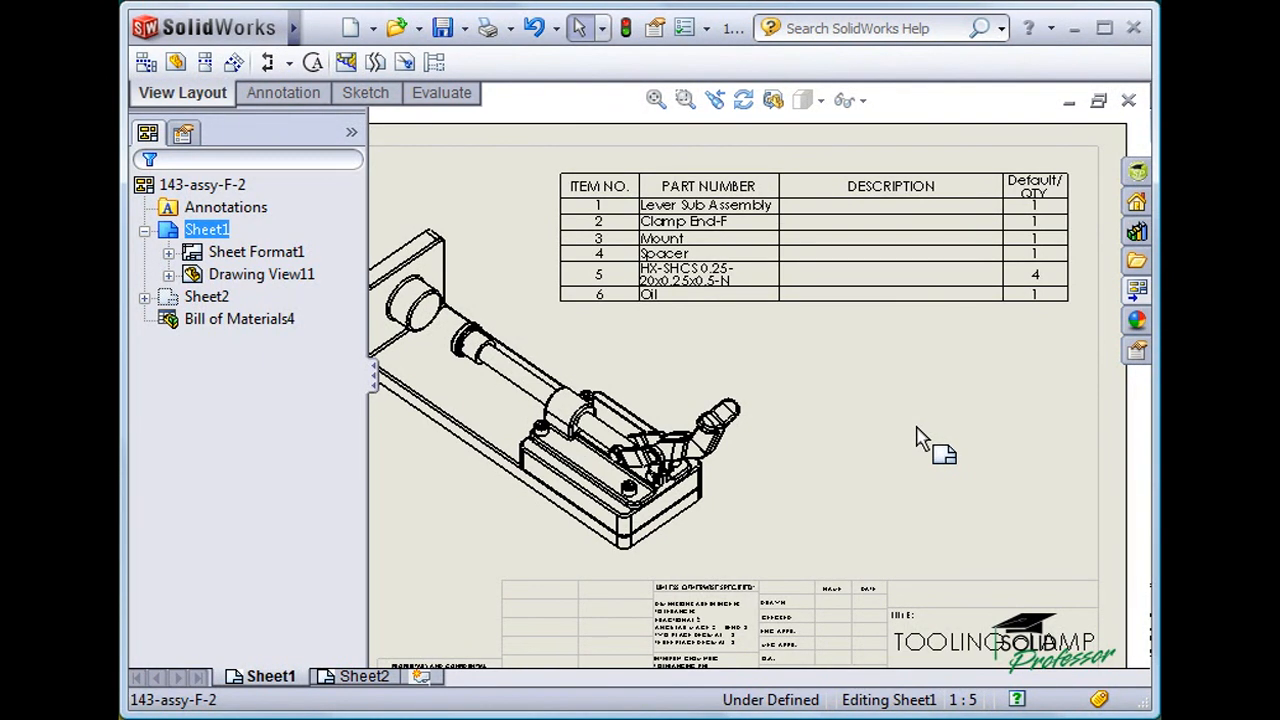
# Expand the component structure beside the clamp assembly's bill of materials and exclude the Spacer from the table.
pyautogui.click(625, 280)
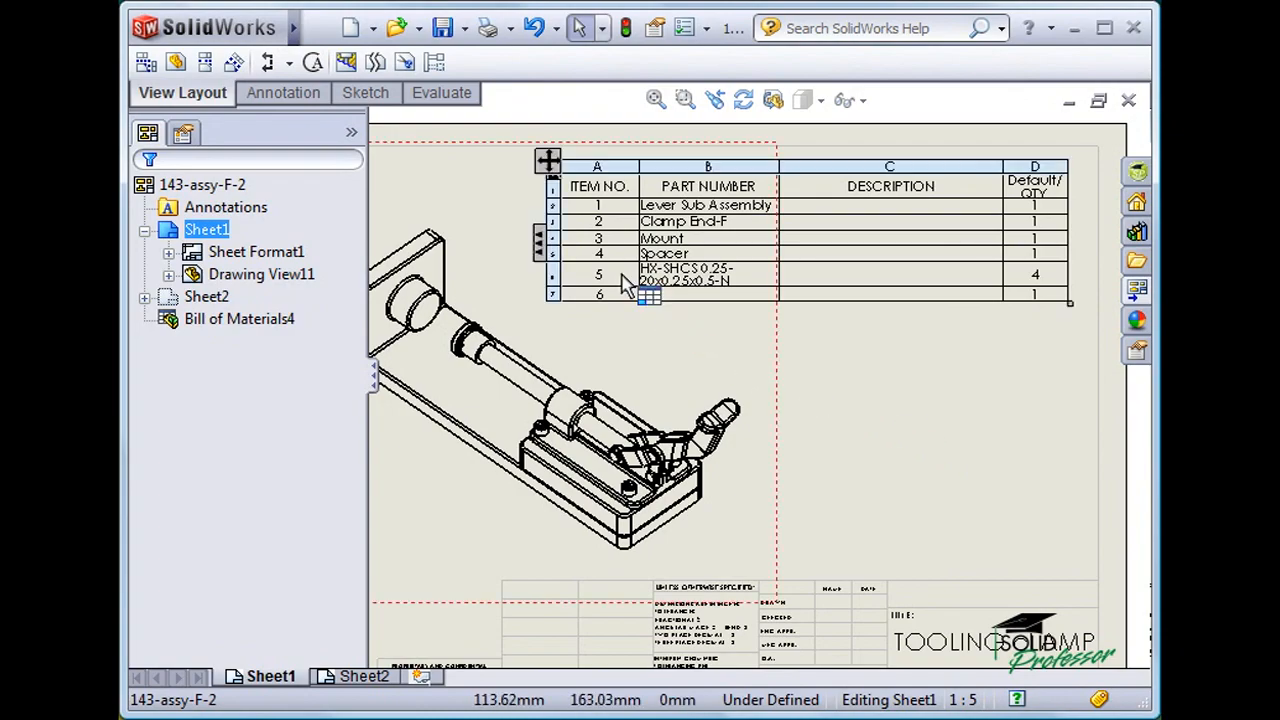
pyautogui.click(543, 252)
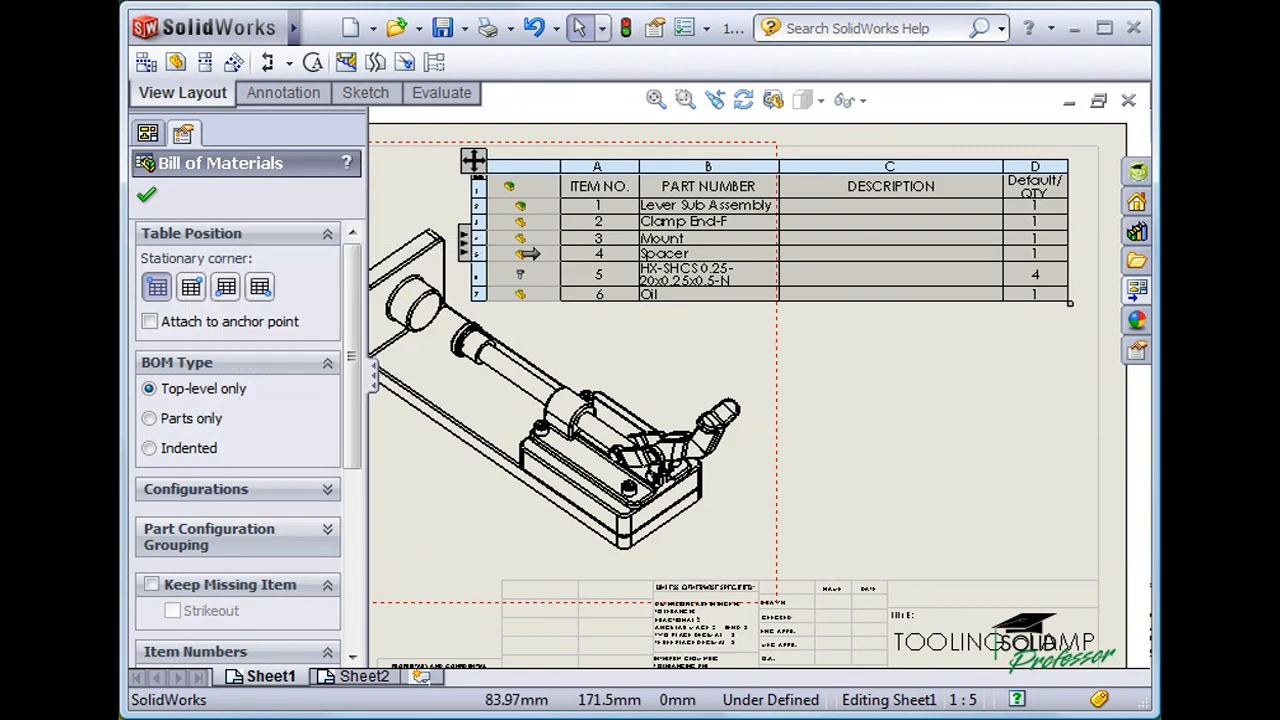
pyautogui.rightClick(542, 257)
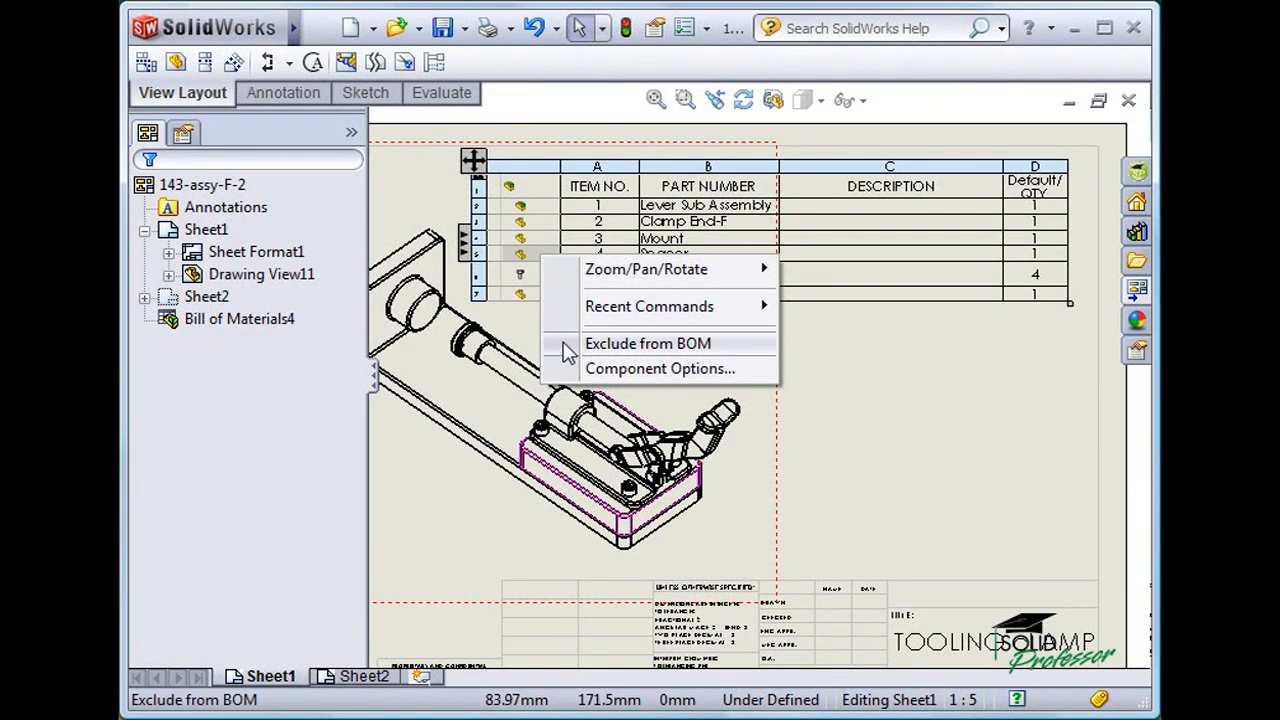
pyautogui.click(700, 343)
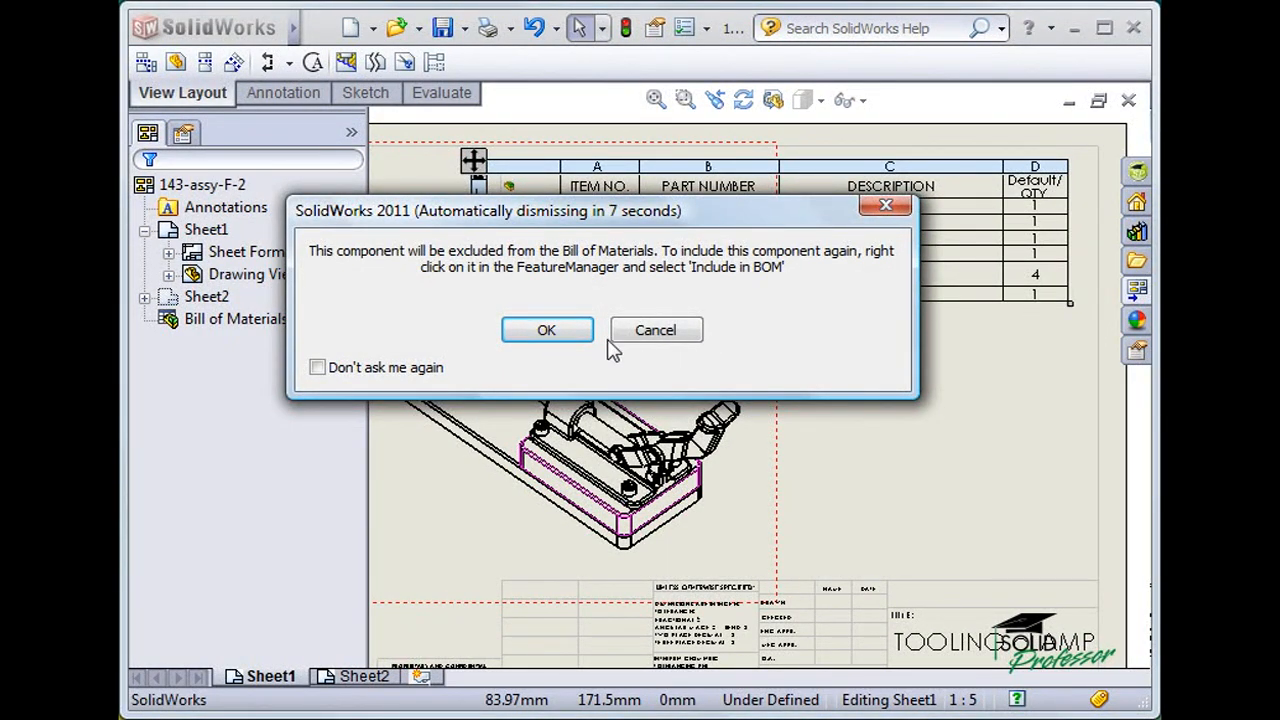
pyautogui.click(572, 338)
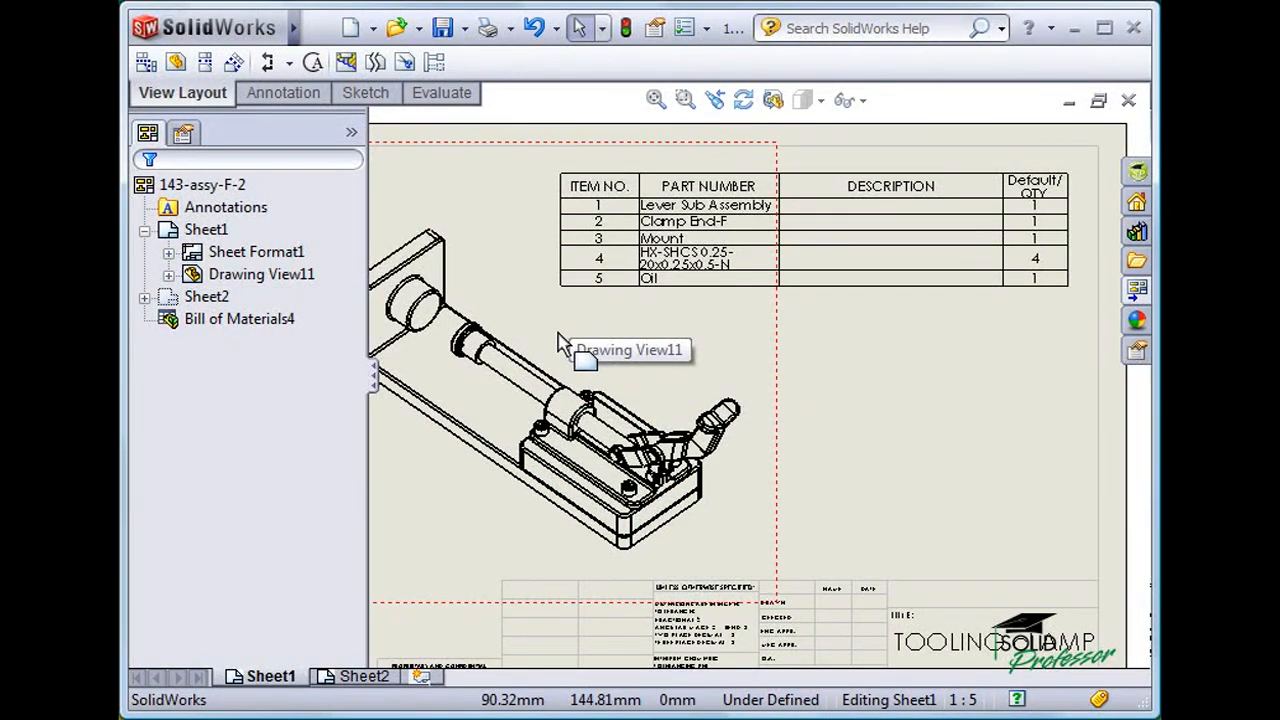
# Expand the drawing view's assembly in the tree and include the Spacer in the bill of materials again.
pyautogui.click(170, 276)
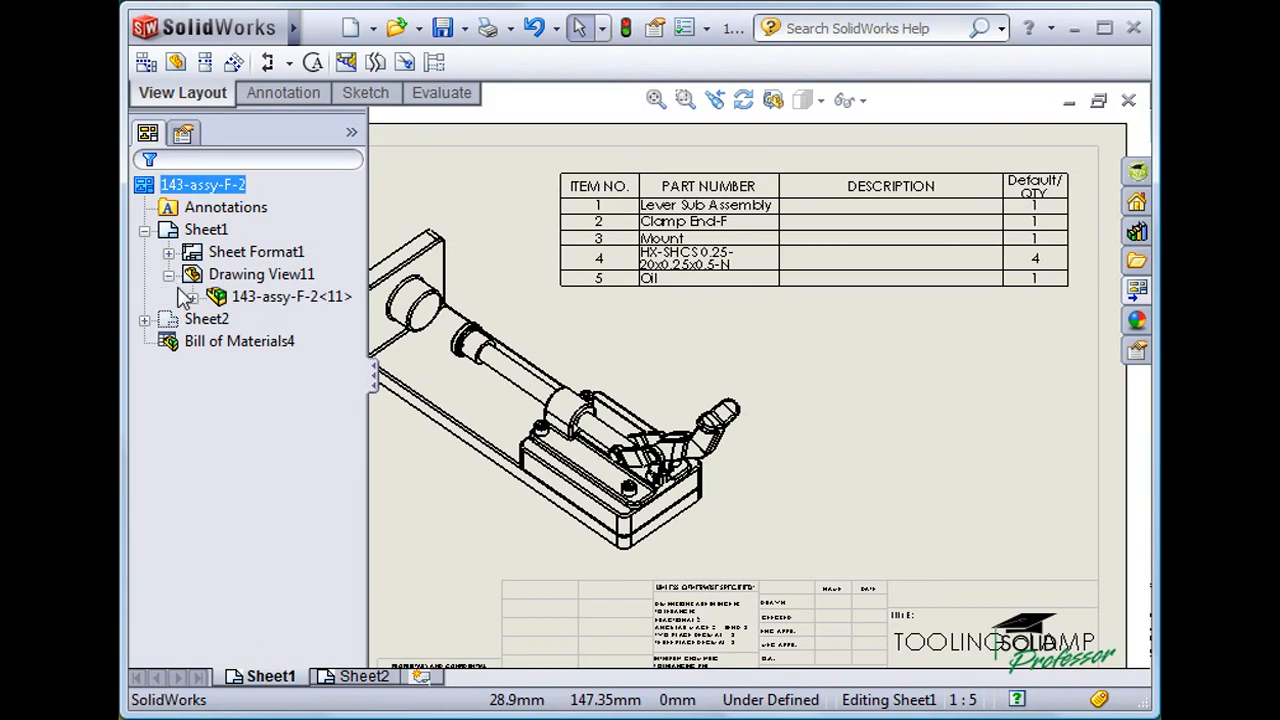
pyautogui.click(193, 298)
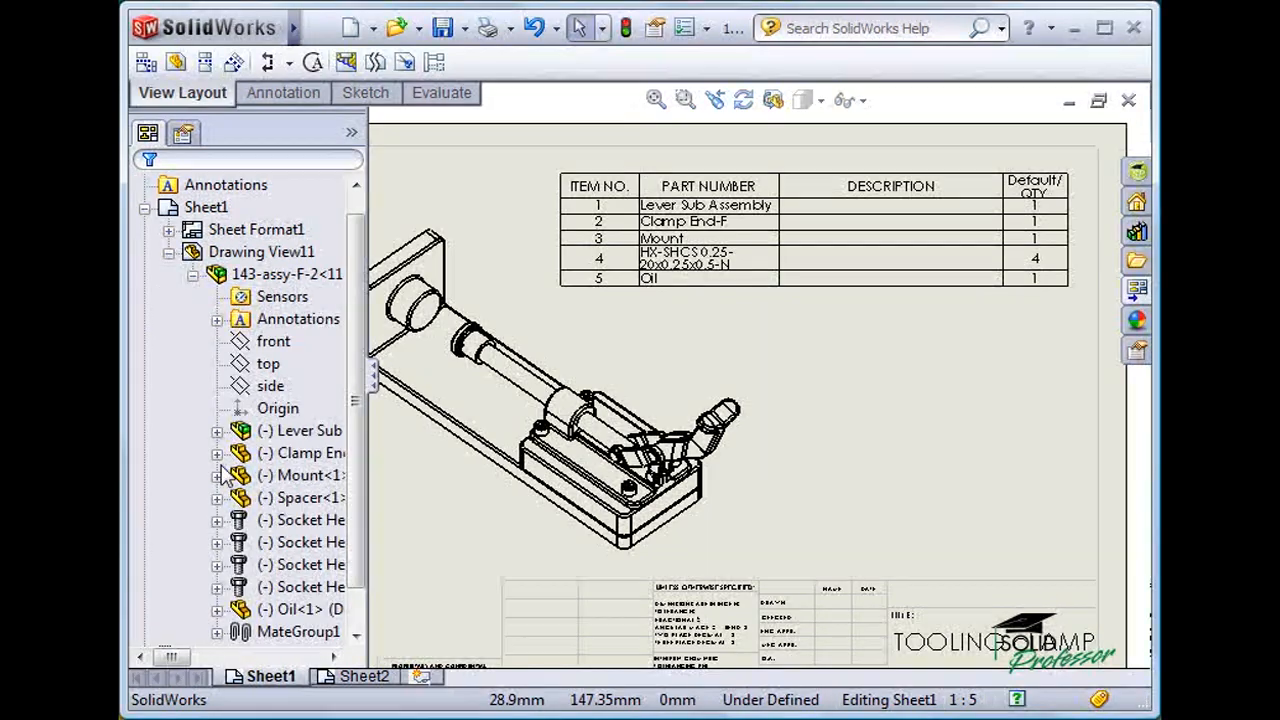
pyautogui.rightClick(275, 502)
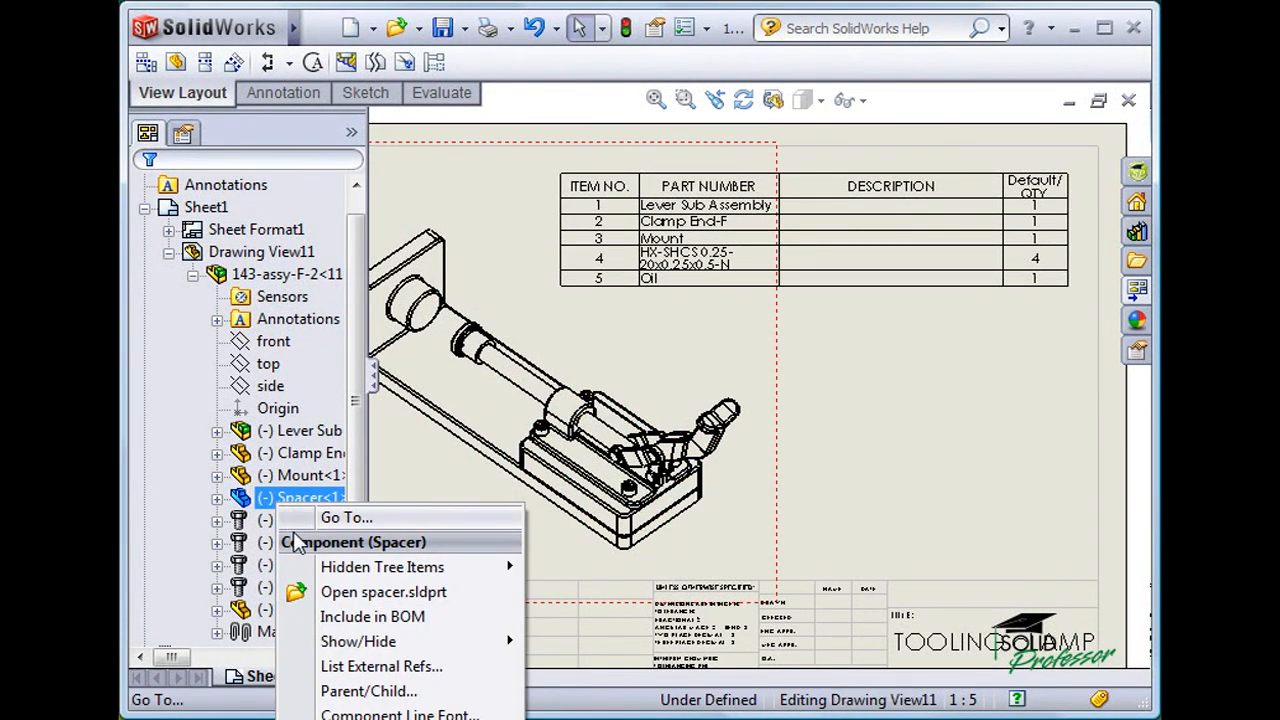
pyautogui.click(441, 619)
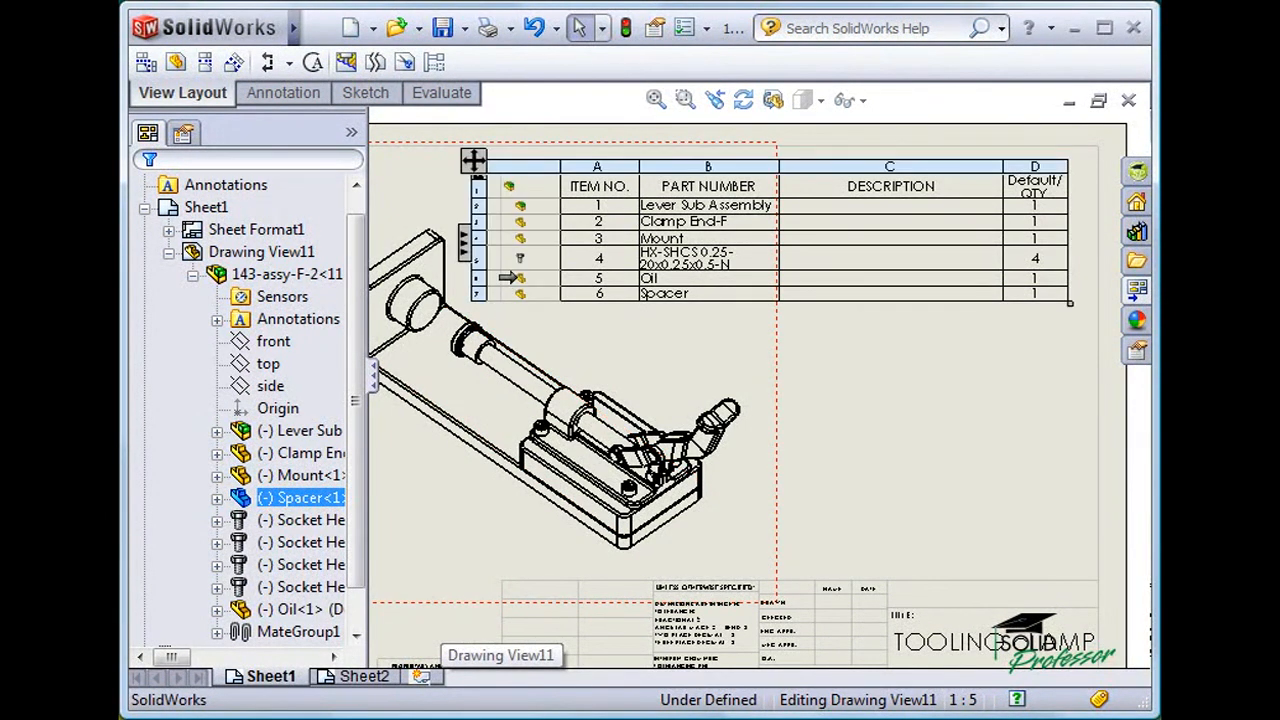
# Give the Lever Sub Assembly the user-specified part number "Arm and Crank" and promote its child components in the bill of materials.
pyautogui.rightClick(520, 208)
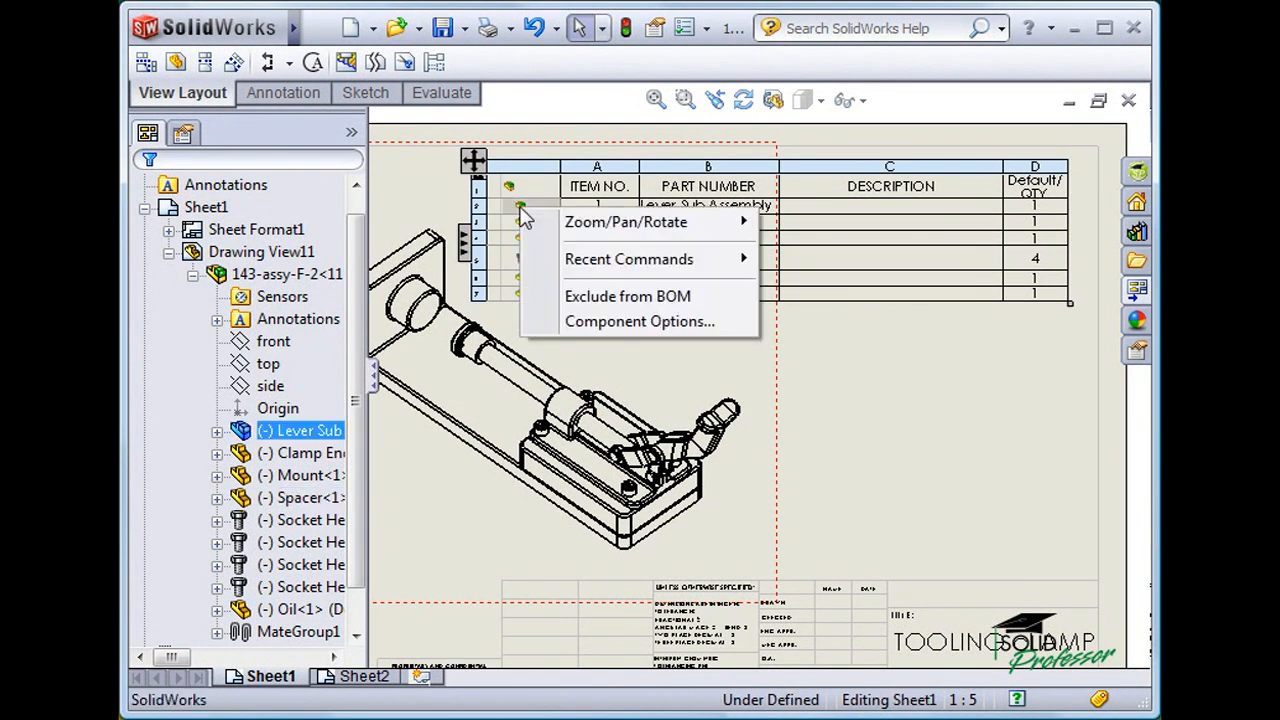
pyautogui.click(640, 321)
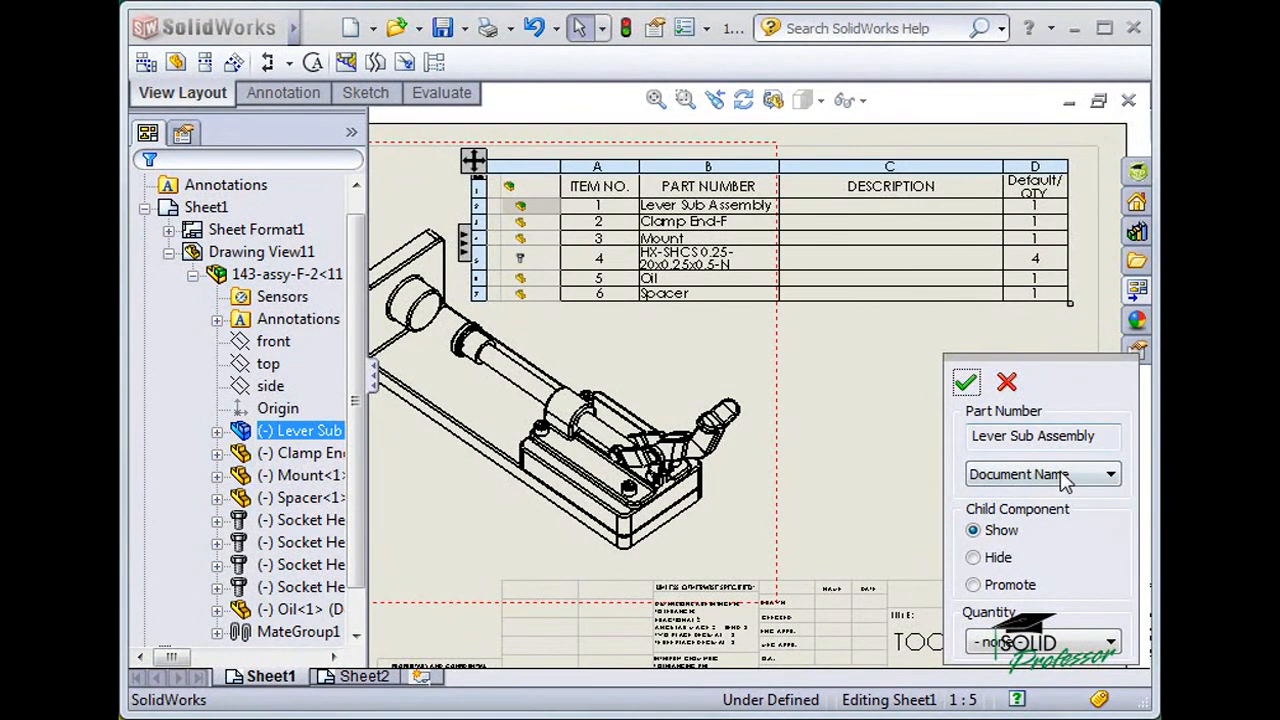
pyautogui.click(1110, 476)
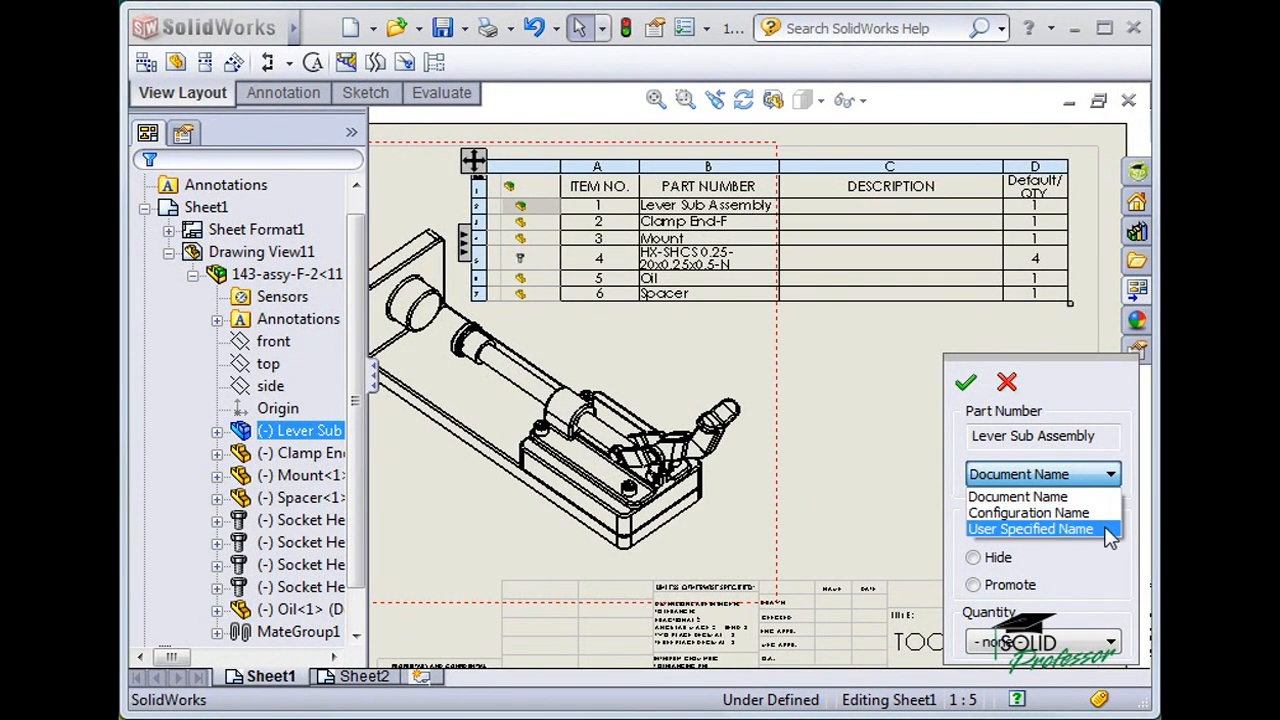
pyautogui.click(1060, 529)
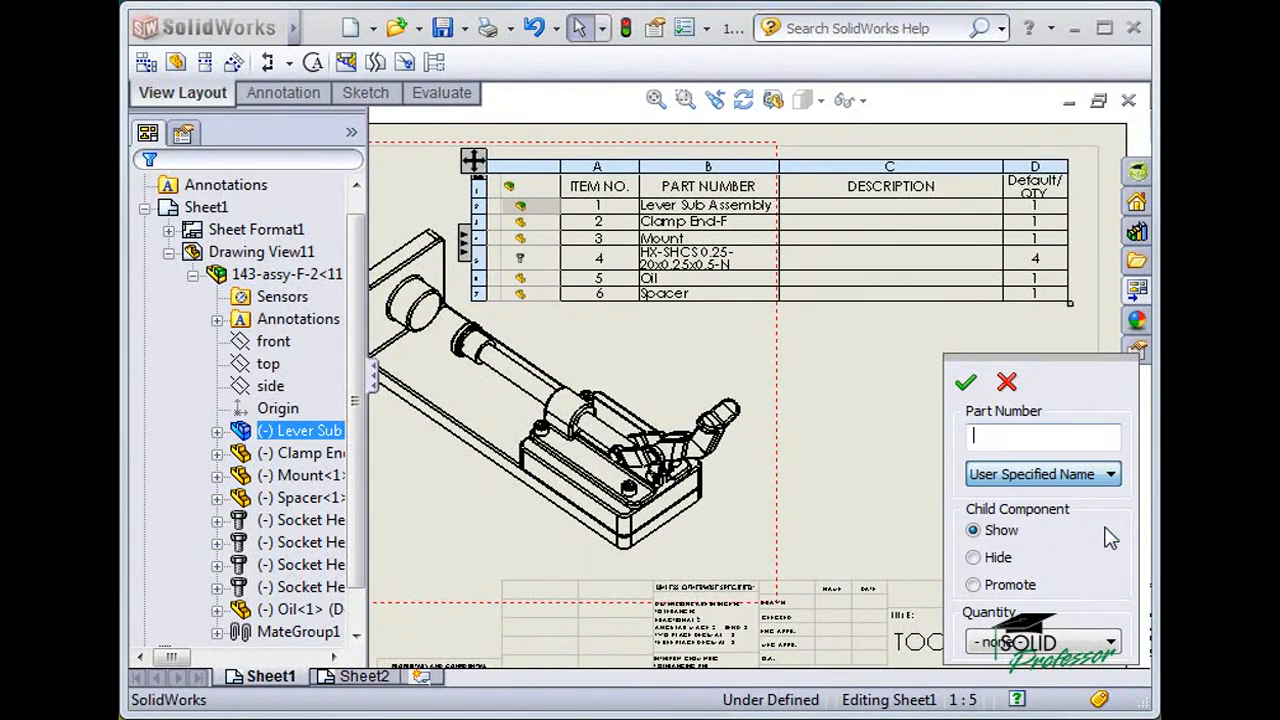
pyautogui.write('Arm')
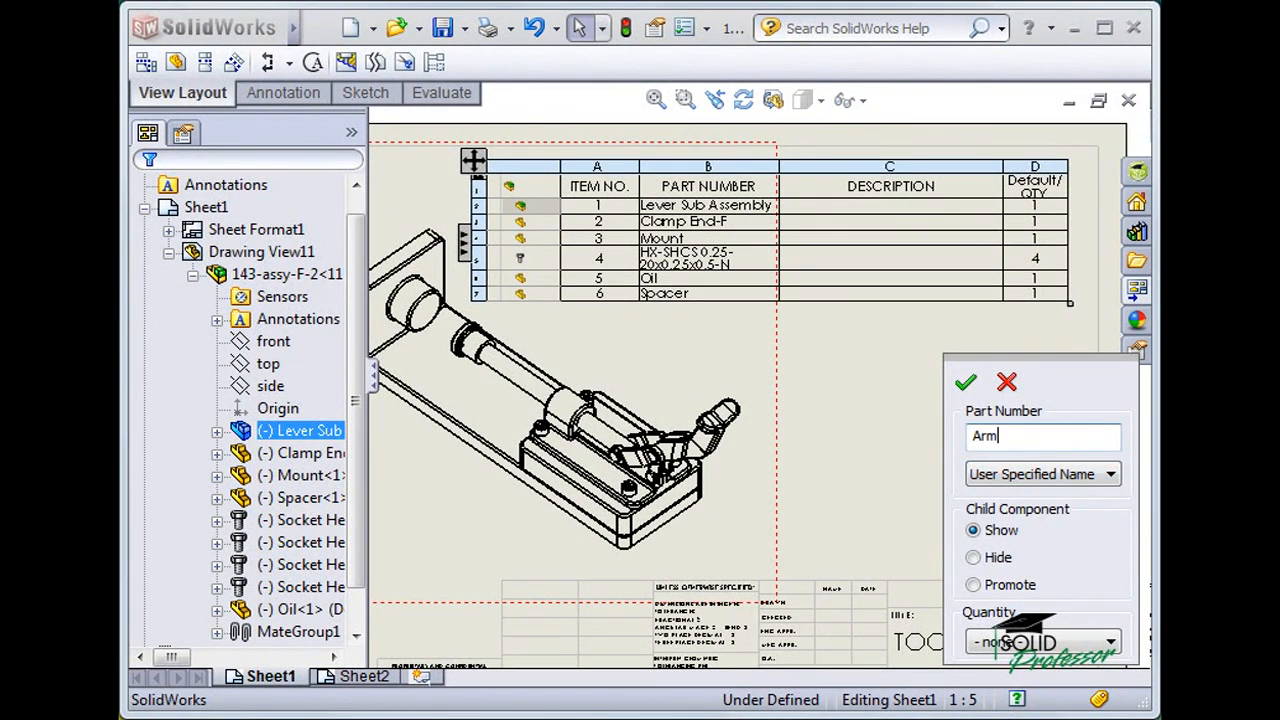
pyautogui.write(' and Crank')
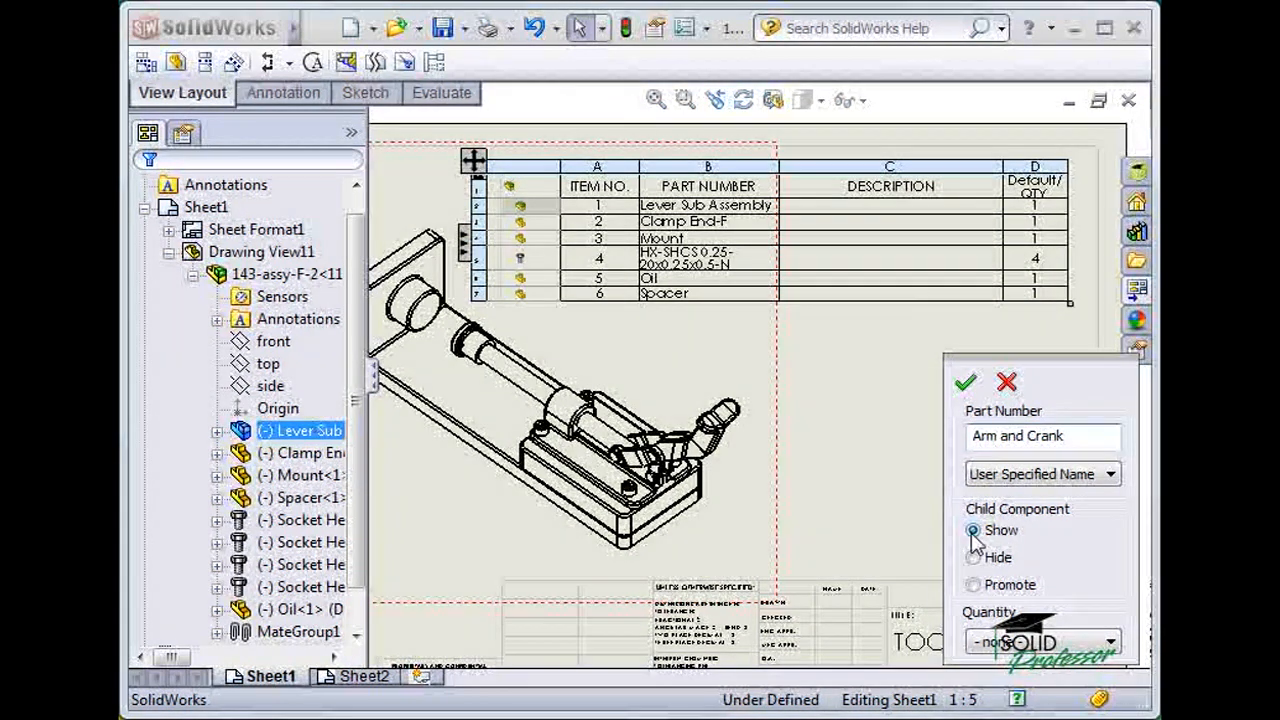
pyautogui.click(973, 585)
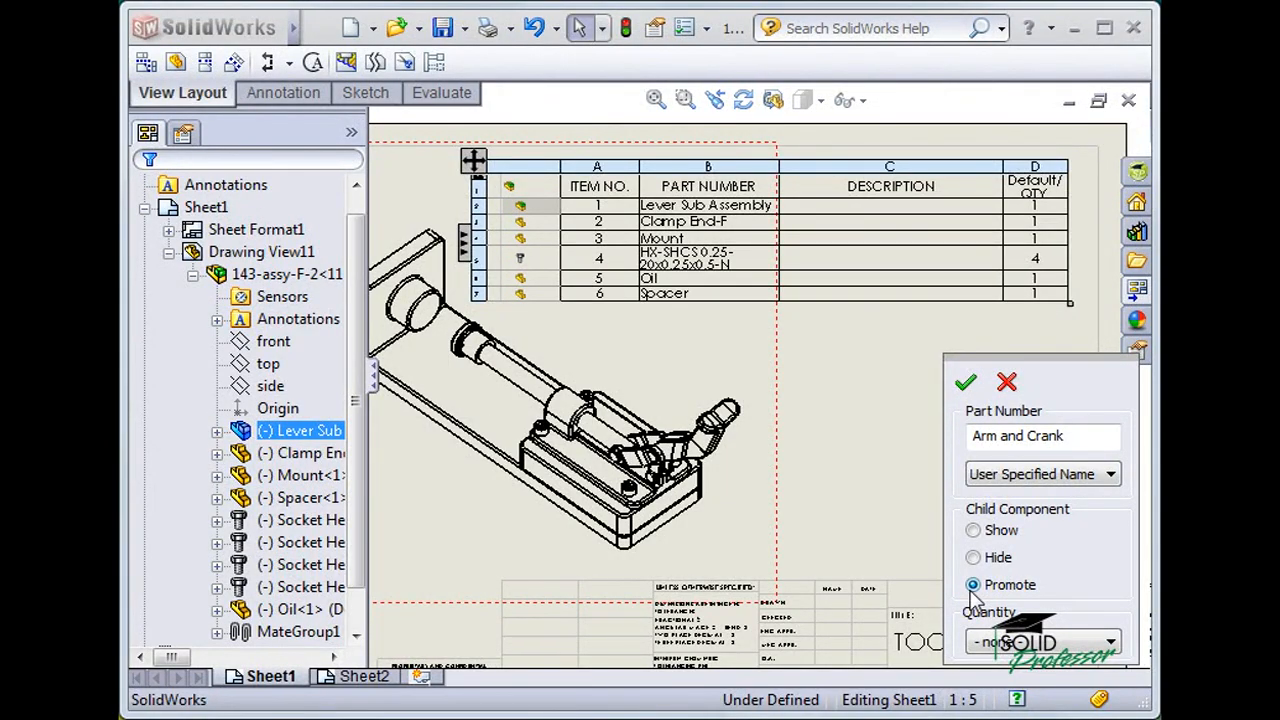
pyautogui.click(966, 383)
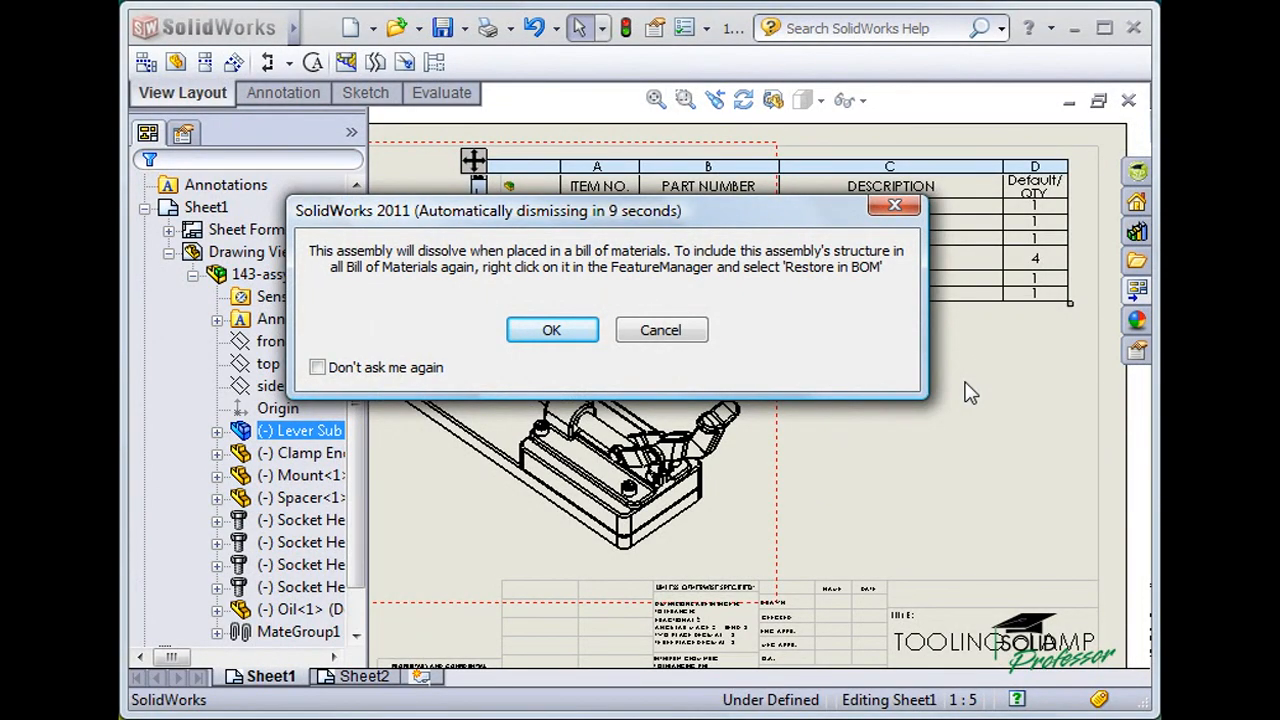
pyautogui.click(552, 331)
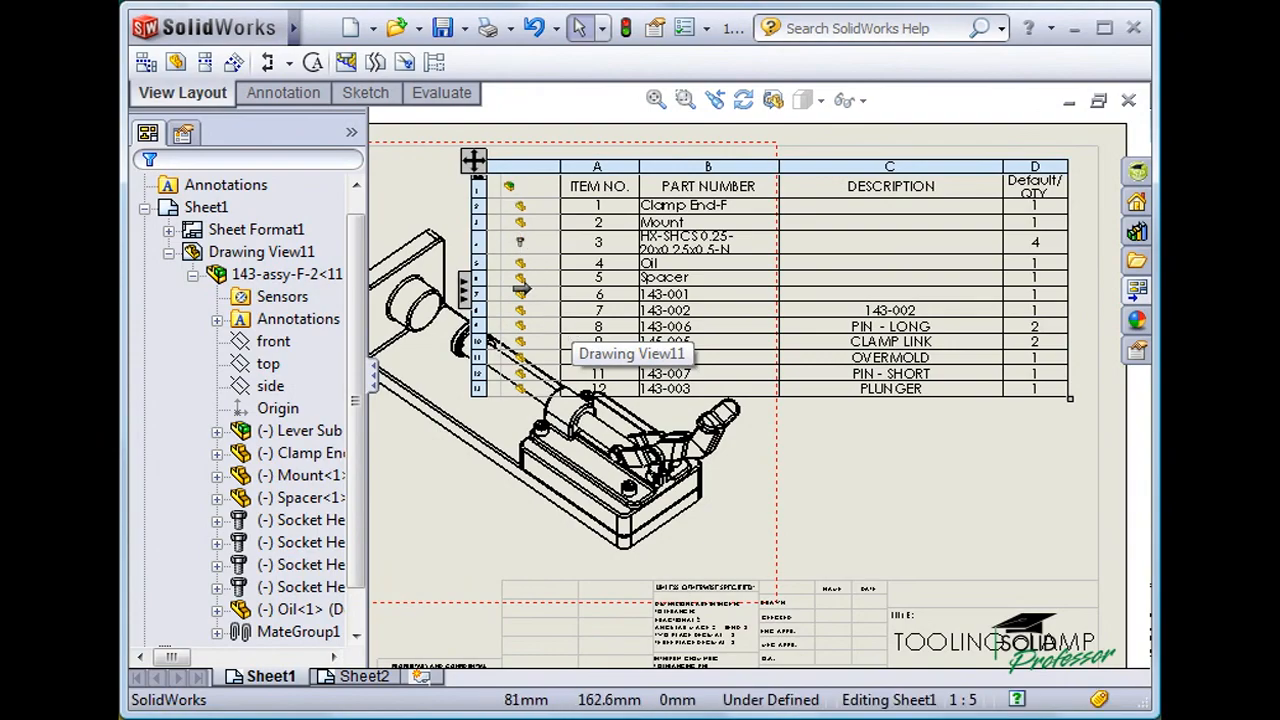
# Check the quantity choices in the Oil item's component options and accept the options with the quantity at none.
pyautogui.moveTo(522, 323)
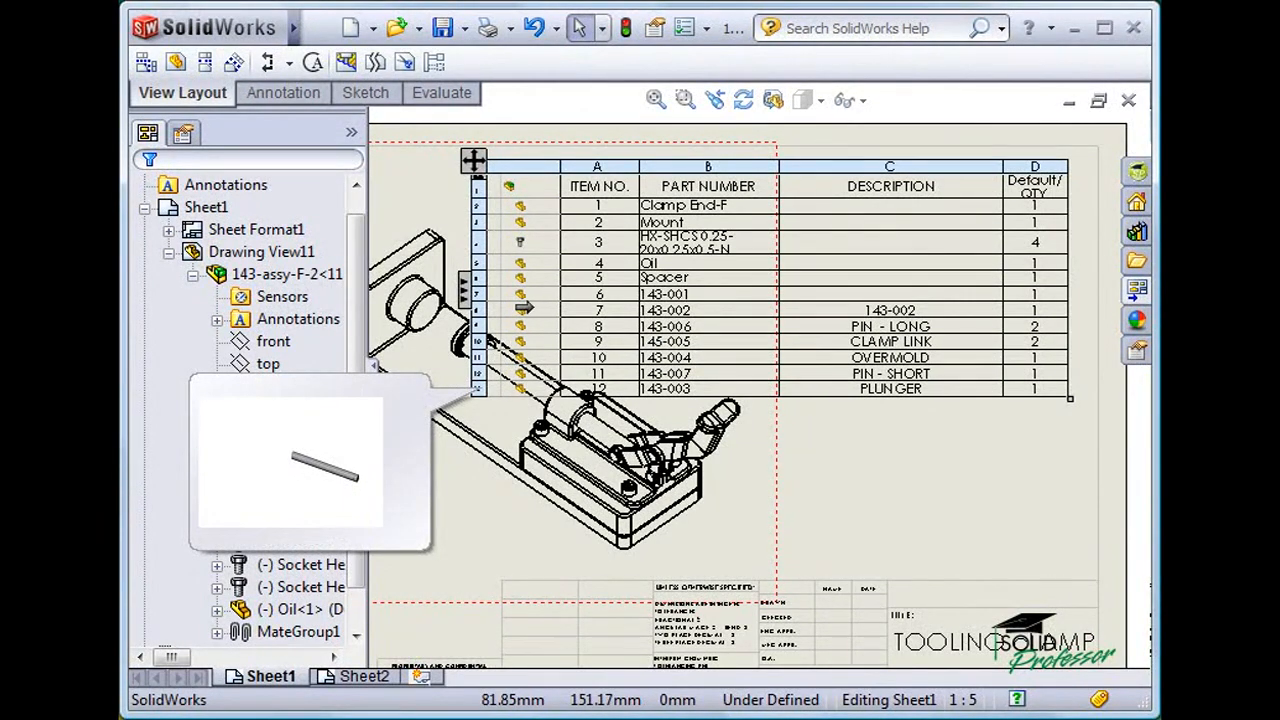
pyautogui.rightClick(522, 264)
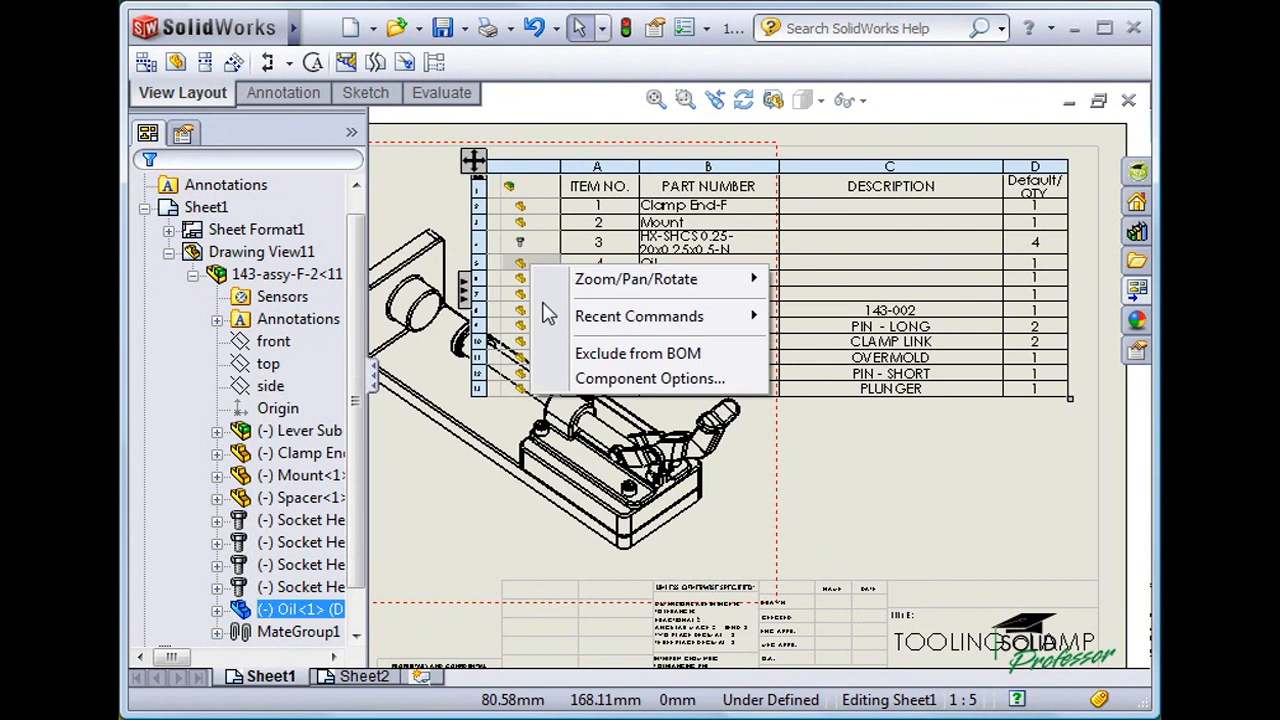
pyautogui.click(729, 383)
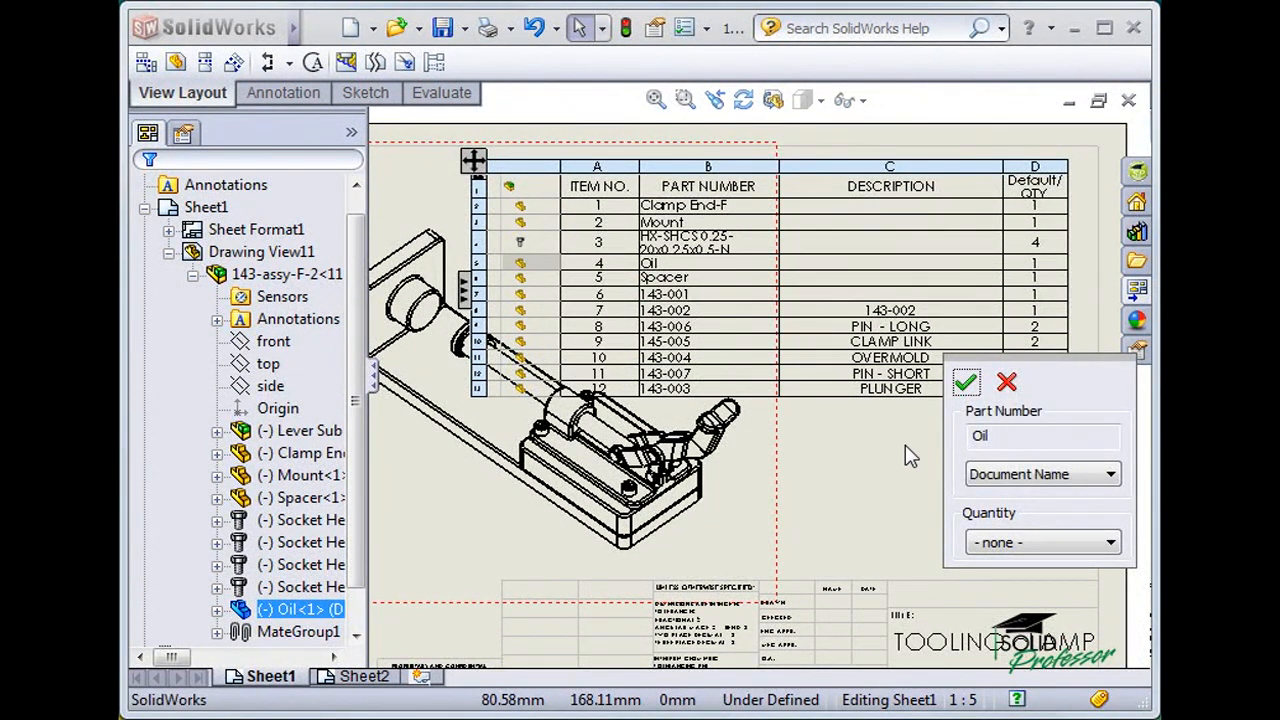
pyautogui.click(1110, 543)
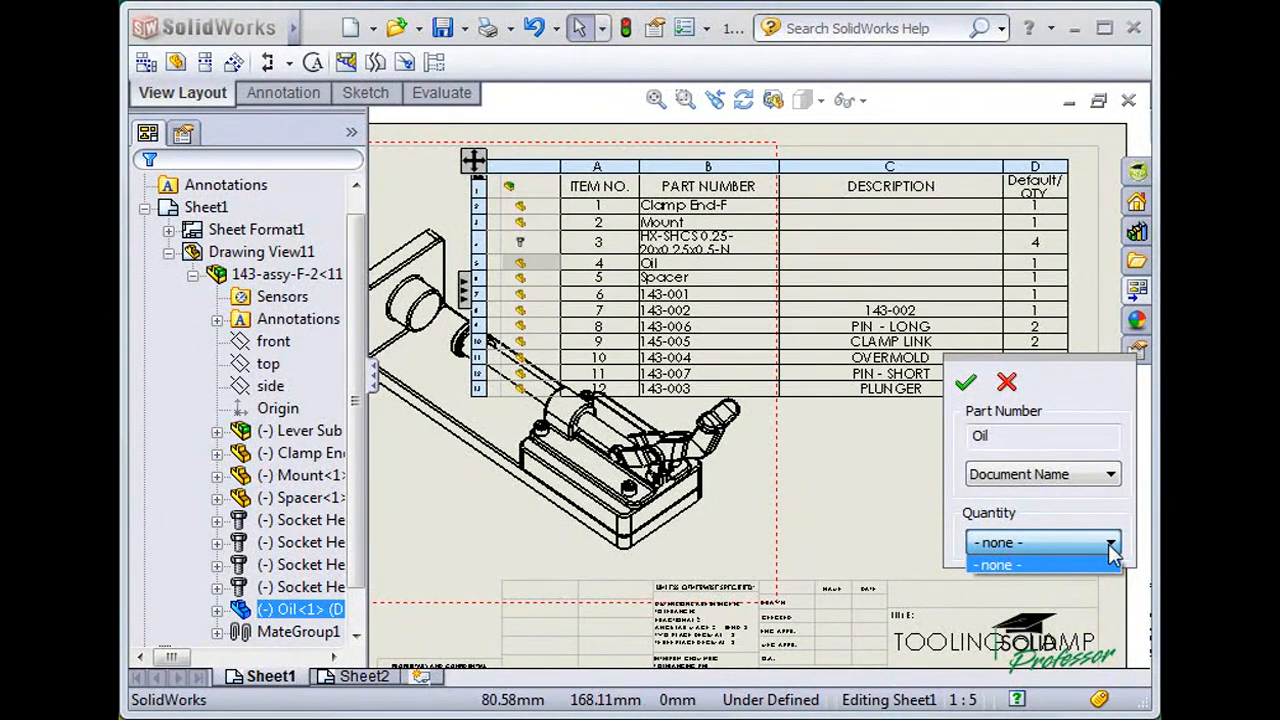
pyautogui.click(965, 390)
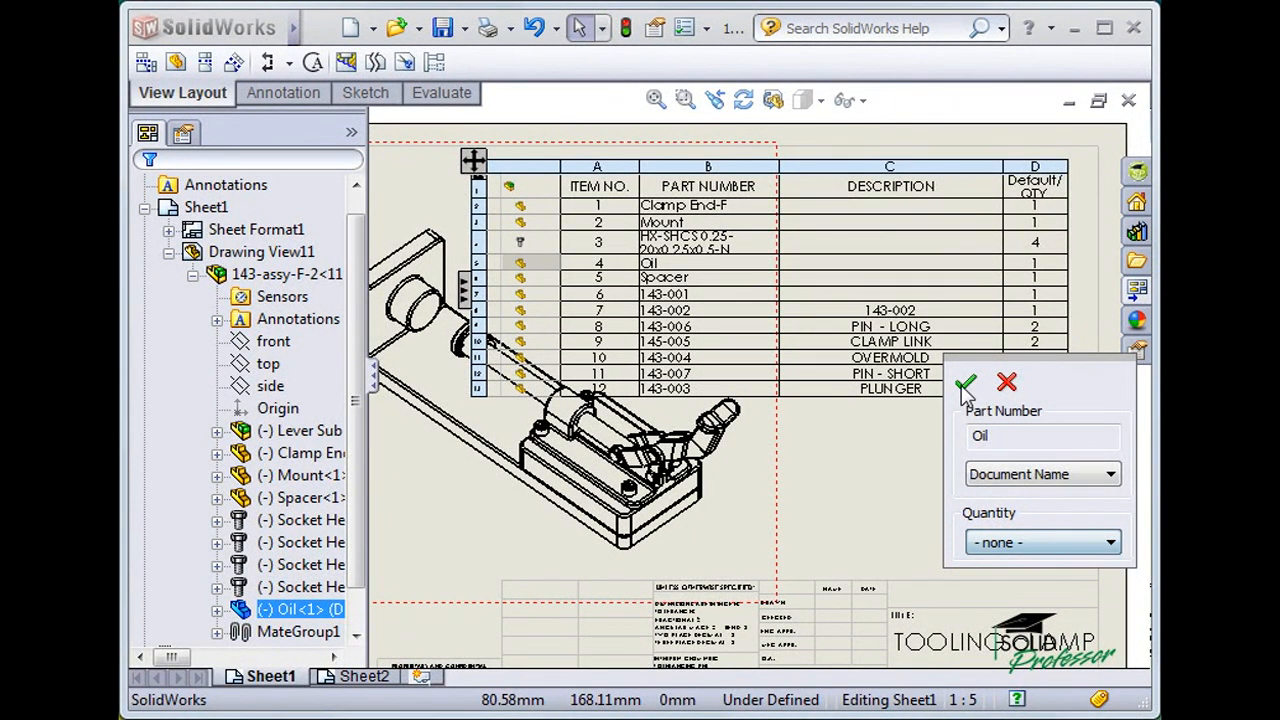
pyautogui.click(964, 387)
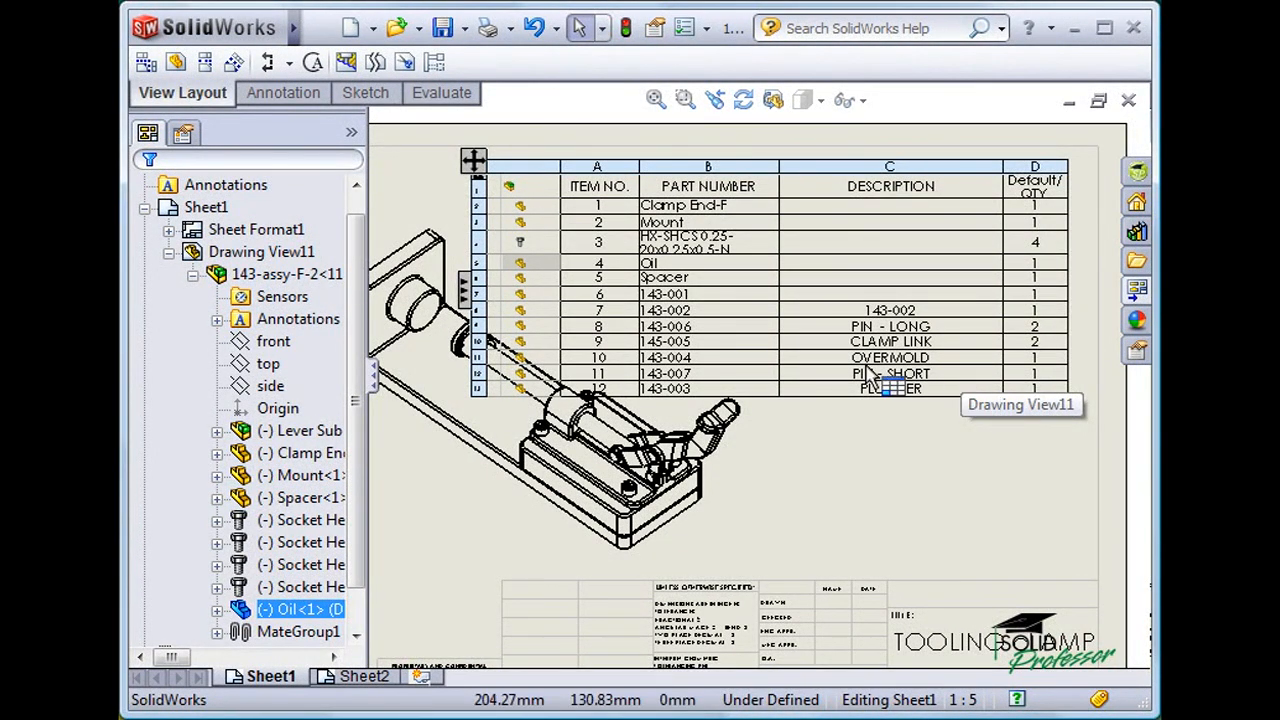
# Highlight components in the drawing by selecting bill of materials rows from Spacer to 145-005, plus Lever Sub Assembly and Clamp End-F in the tree.
pyautogui.click(512, 278)
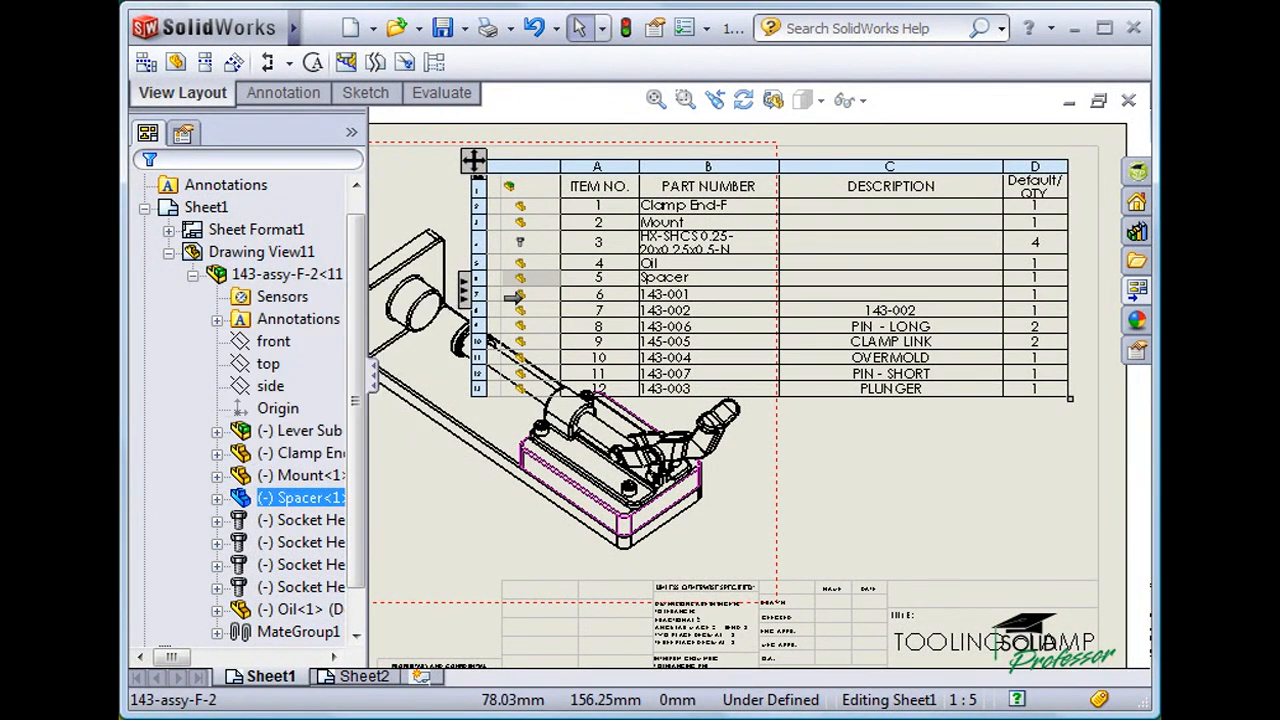
pyautogui.click(513, 295)
pyautogui.click(515, 310)
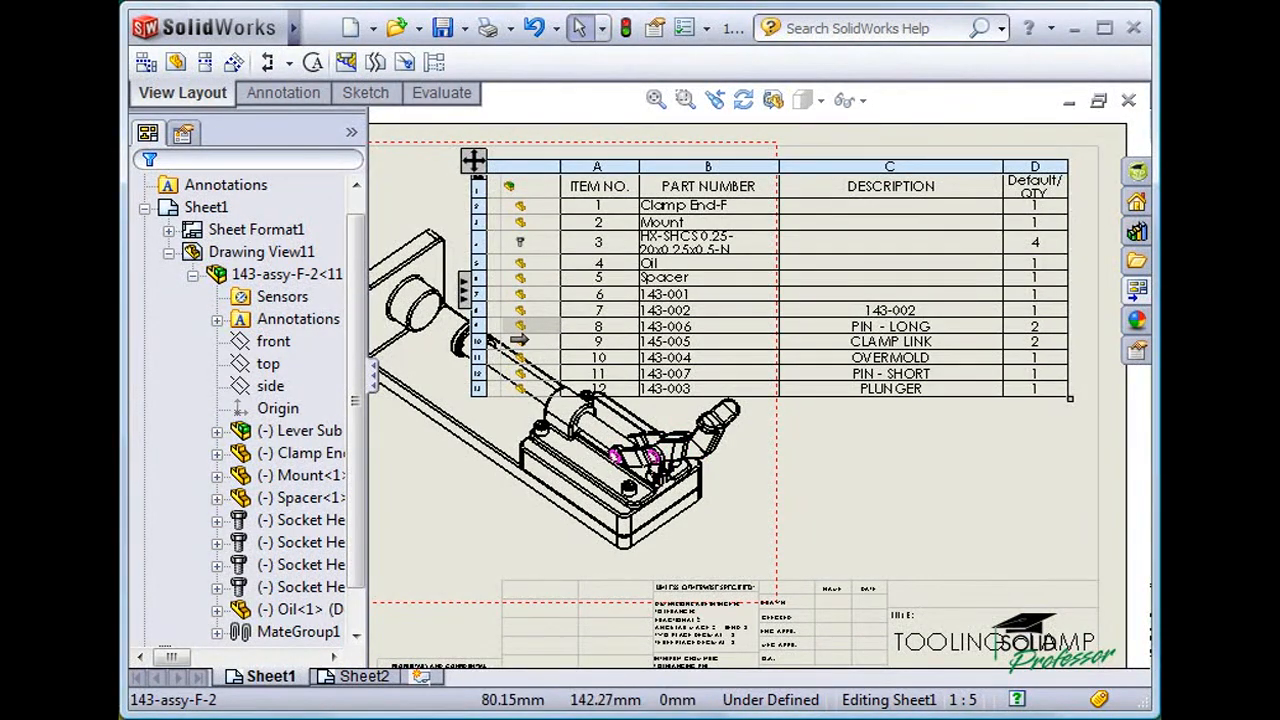
pyautogui.click(519, 340)
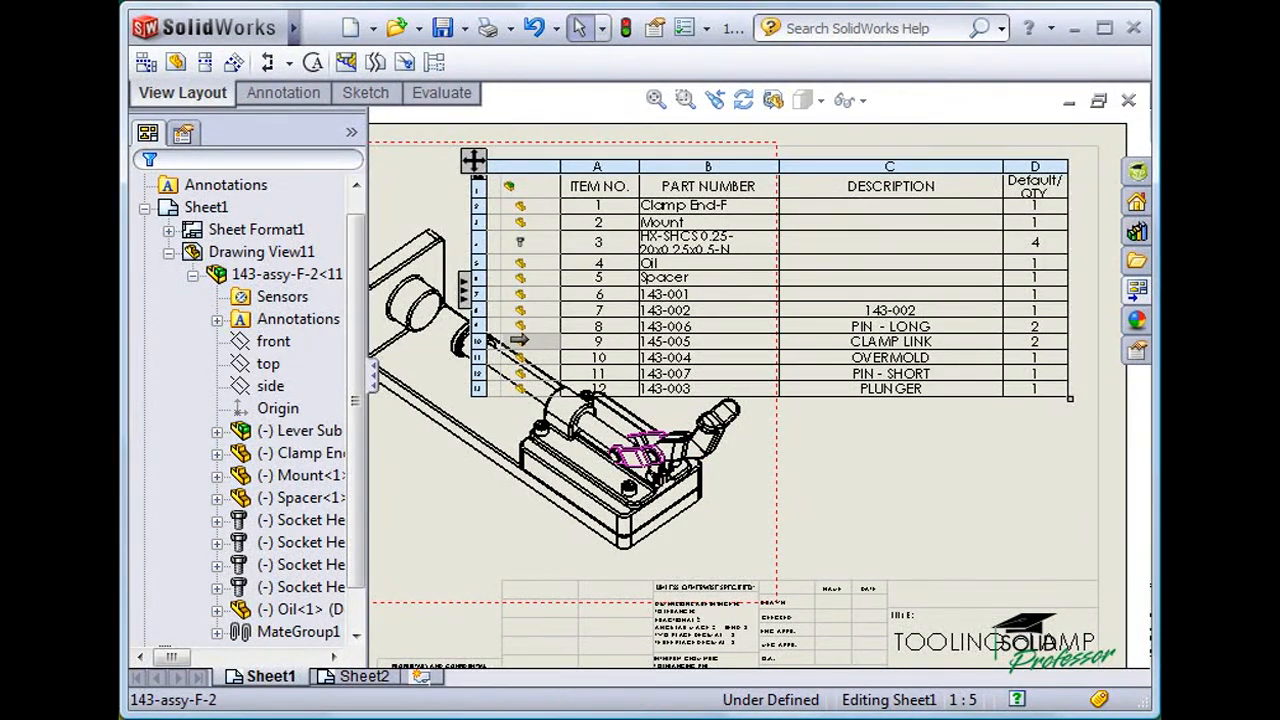
pyautogui.click(290, 432)
pyautogui.click(292, 455)
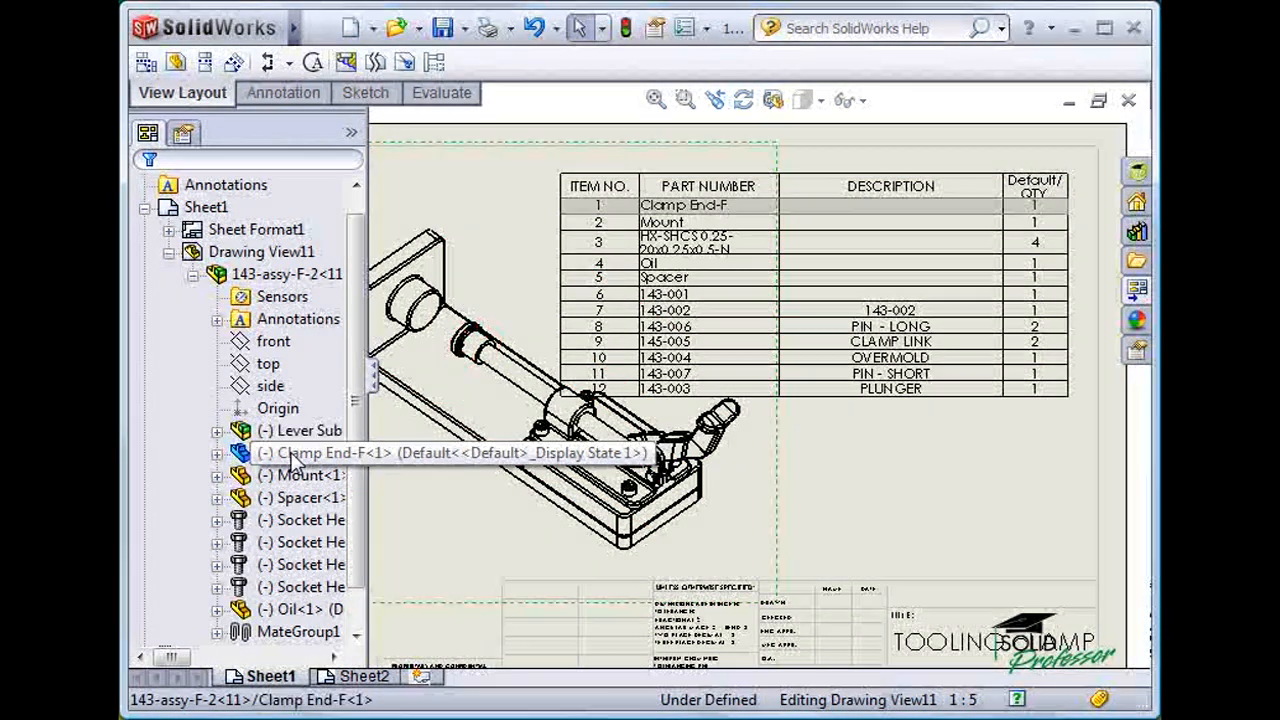
# Highlight the Mount, Spacer and Clamp End-F components from the tree and preview the parts in the bill of materials rows.
pyautogui.click(296, 476)
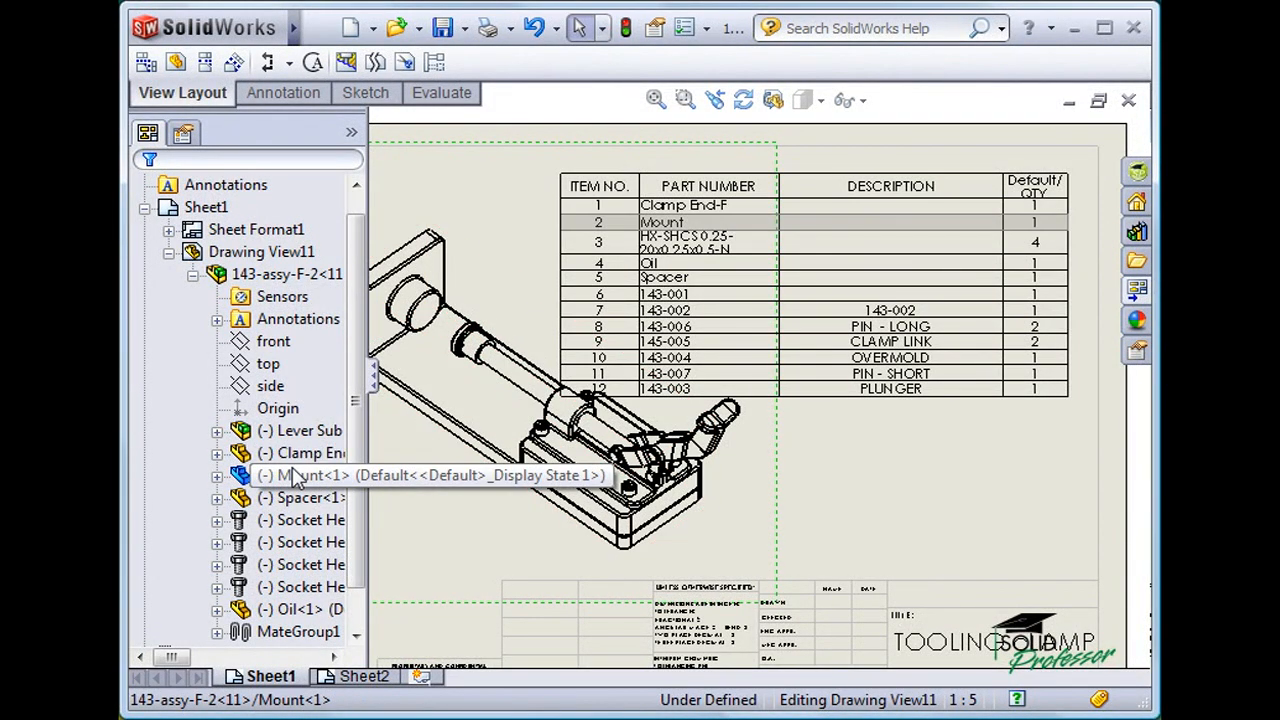
pyautogui.click(298, 499)
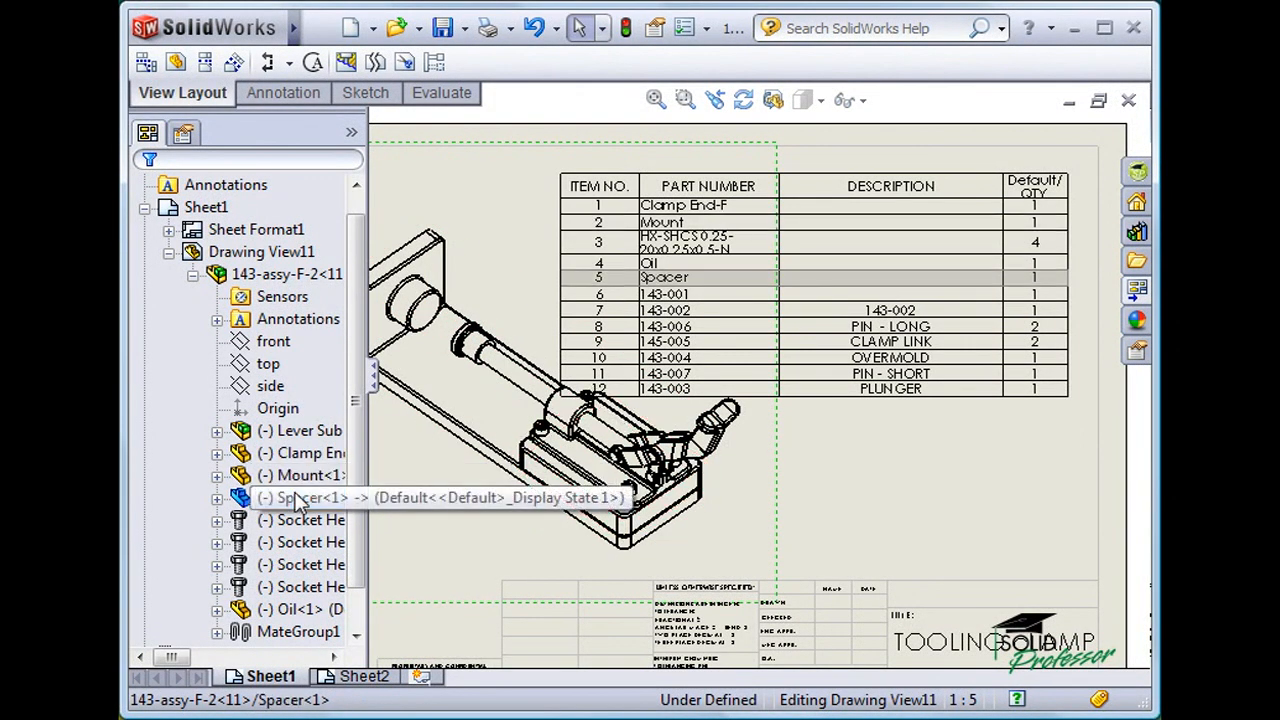
pyautogui.keyDown('ctrl'); pyautogui.click(300, 453); pyautogui.keyUp('ctrl')
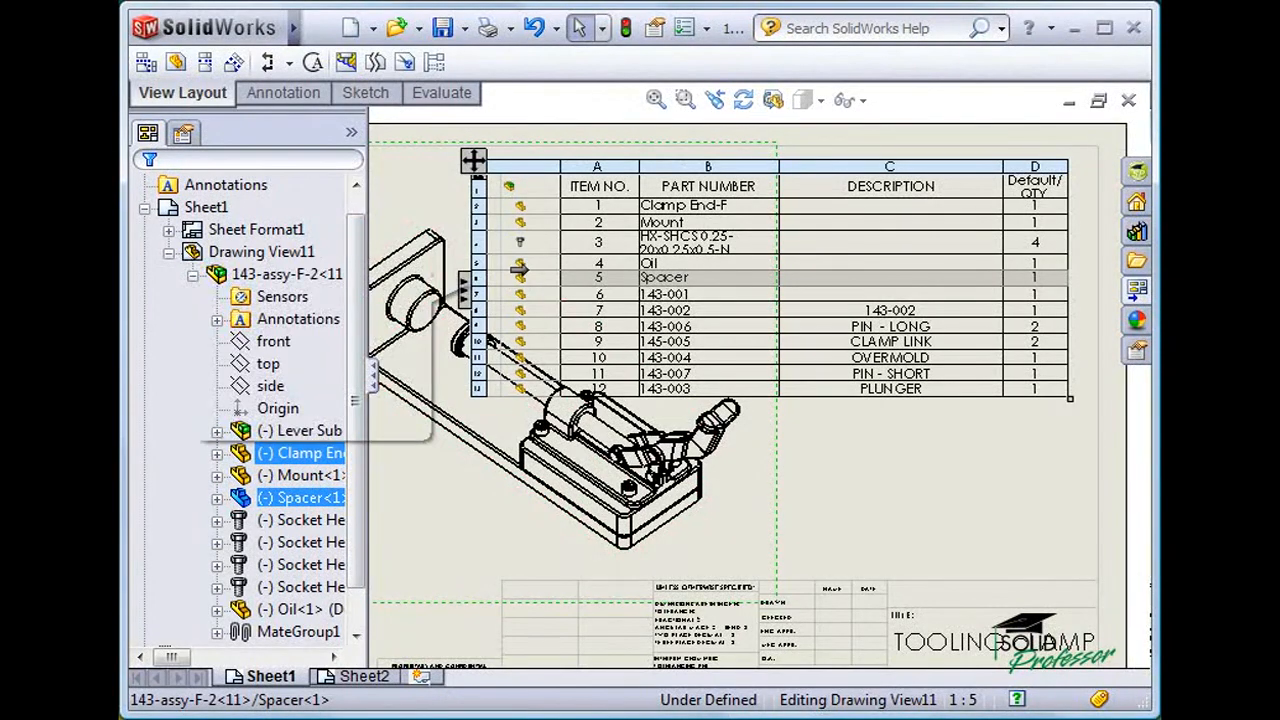
pyautogui.moveTo(518, 268)
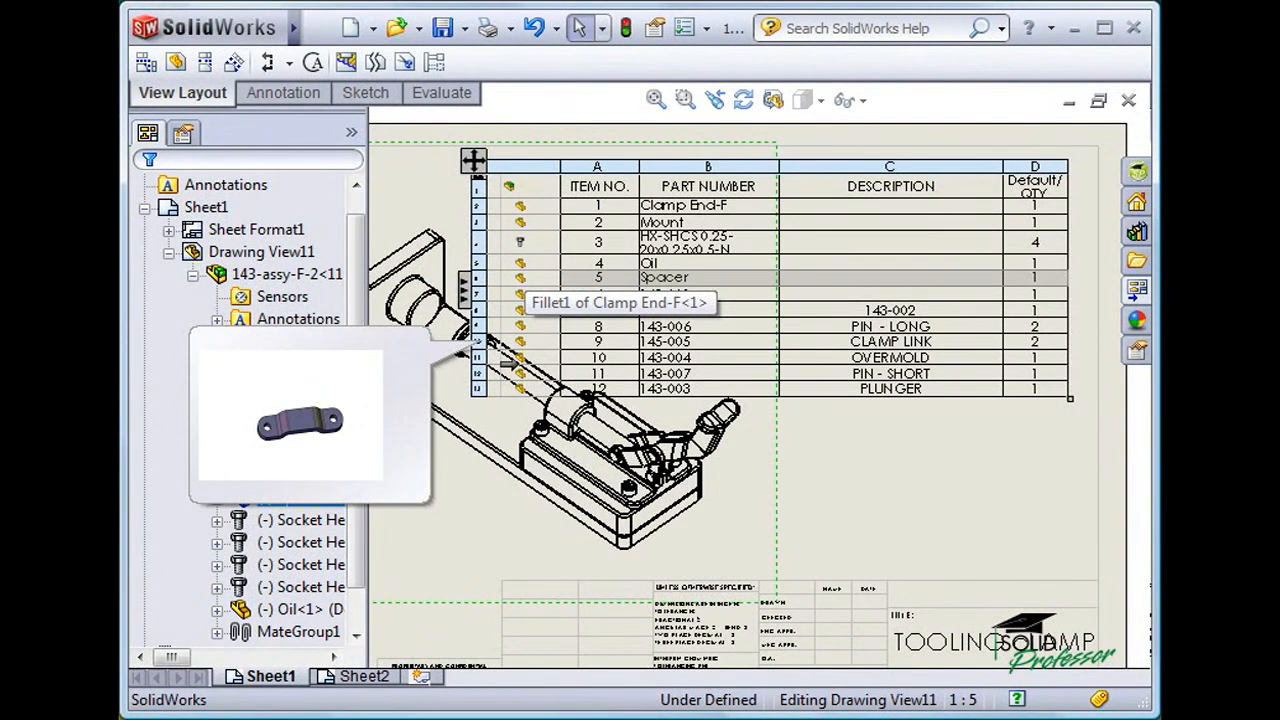
# Move the bill of materials from Sheet1 to Sheet2, open Sheet2, and move the table back to Sheet1.
pyautogui.moveTo(473, 163)
pyautogui.mouseDown()
pyautogui.moveTo(483, 263)
pyautogui.moveTo(471, 400)
pyautogui.moveTo(422, 508)
pyautogui.moveTo(385, 650)
pyautogui.moveTo(358, 678)
pyautogui.mouseUp()
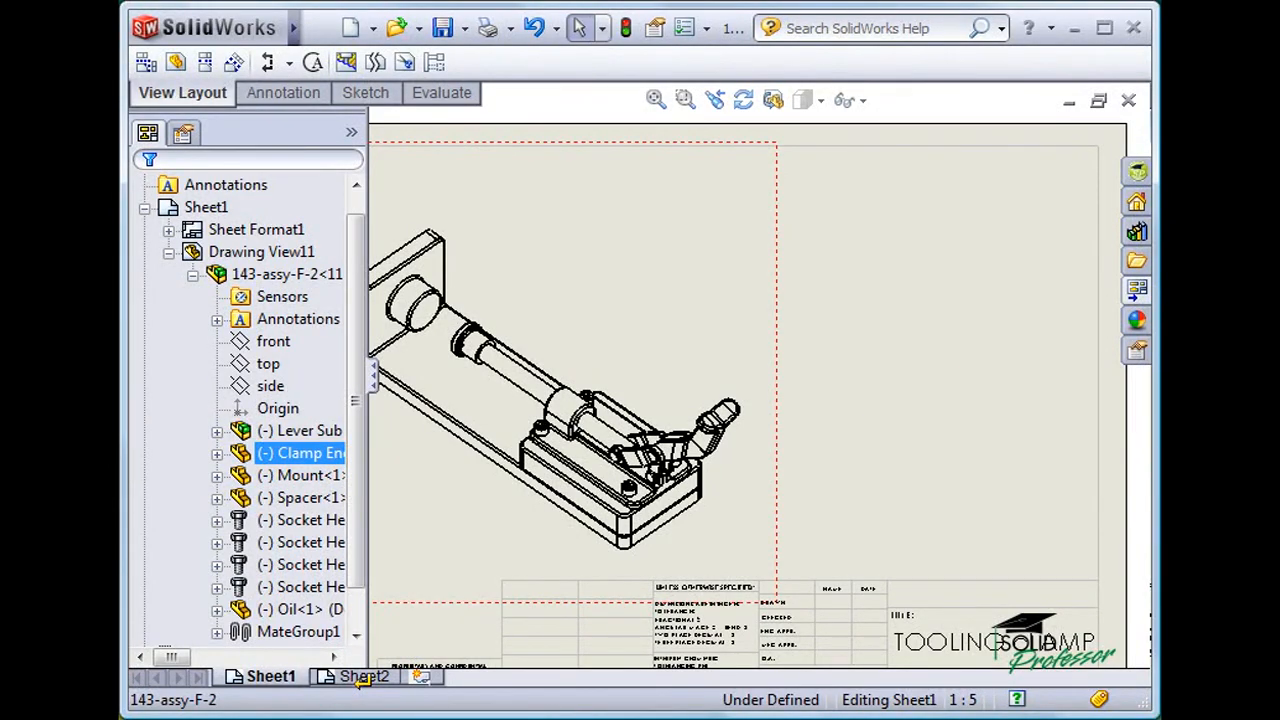
pyautogui.moveTo(362, 678); pyautogui.dragTo(364, 679)
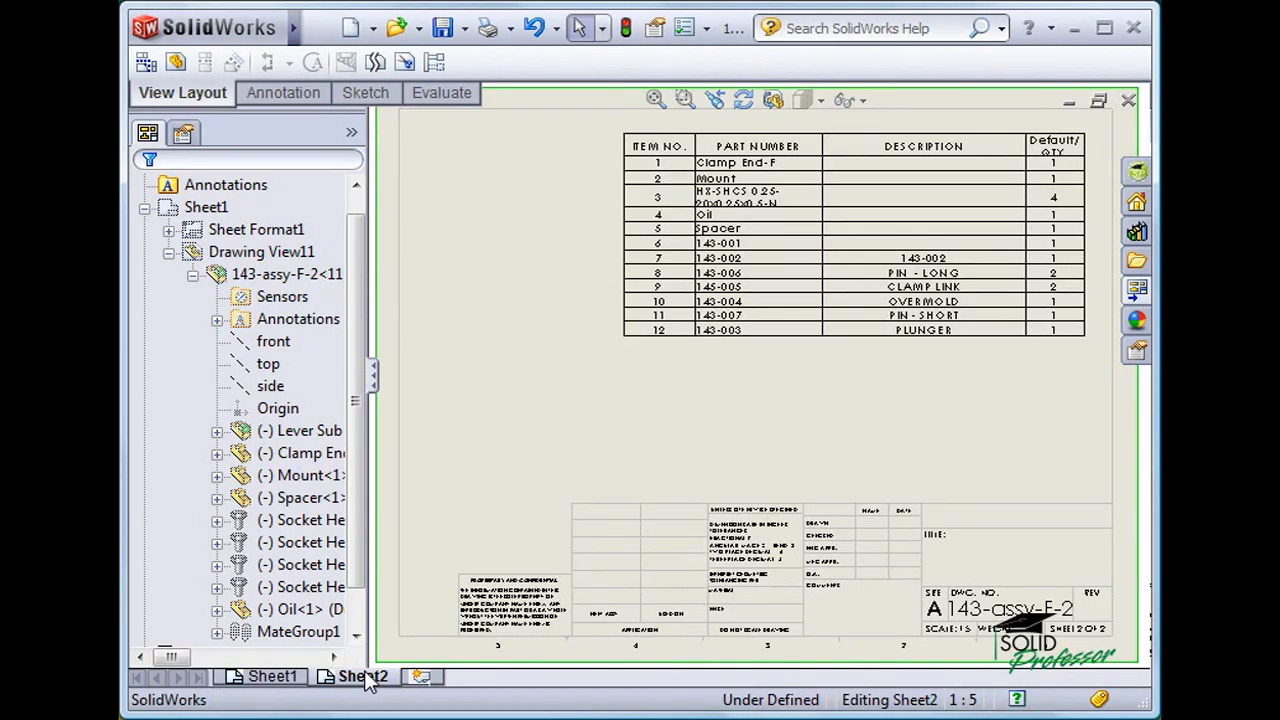
pyautogui.moveTo(541, 121)
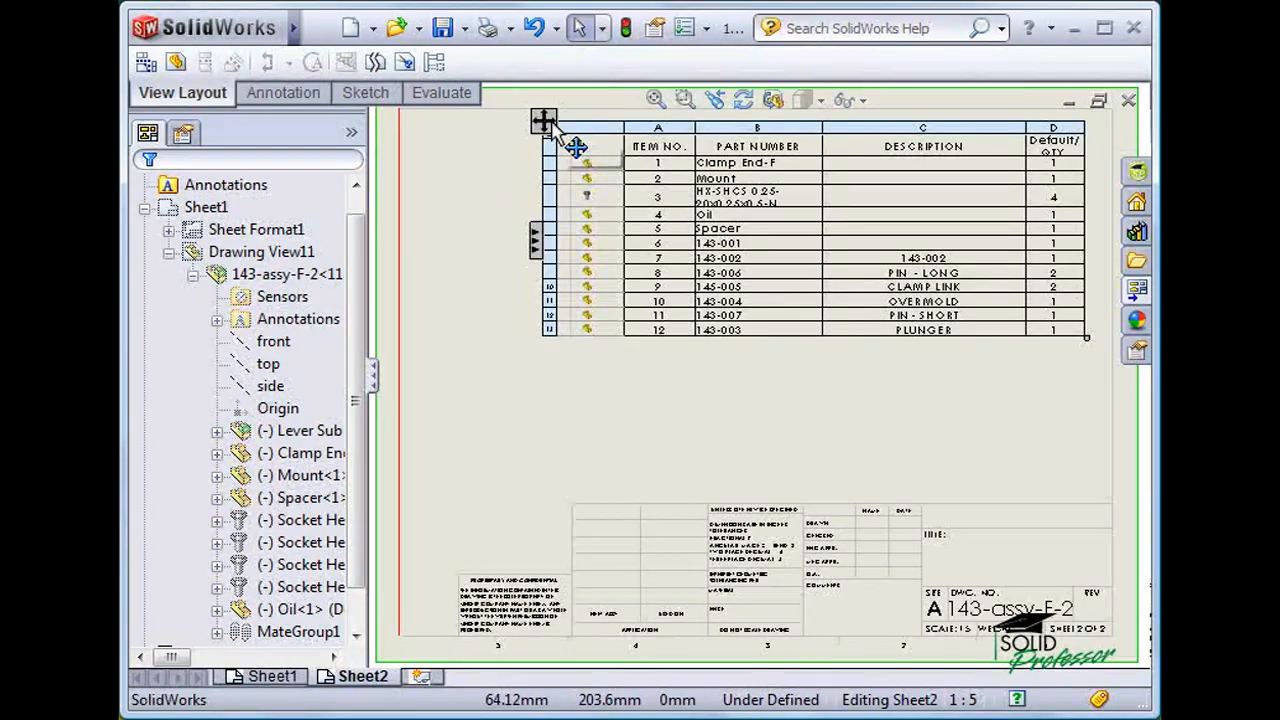
pyautogui.moveTo(543, 121)
pyautogui.mouseDown()
pyautogui.moveTo(548, 160)
pyautogui.moveTo(386, 222)
pyautogui.moveTo(265, 225)
pyautogui.moveTo(206, 207)
pyautogui.mouseUp()
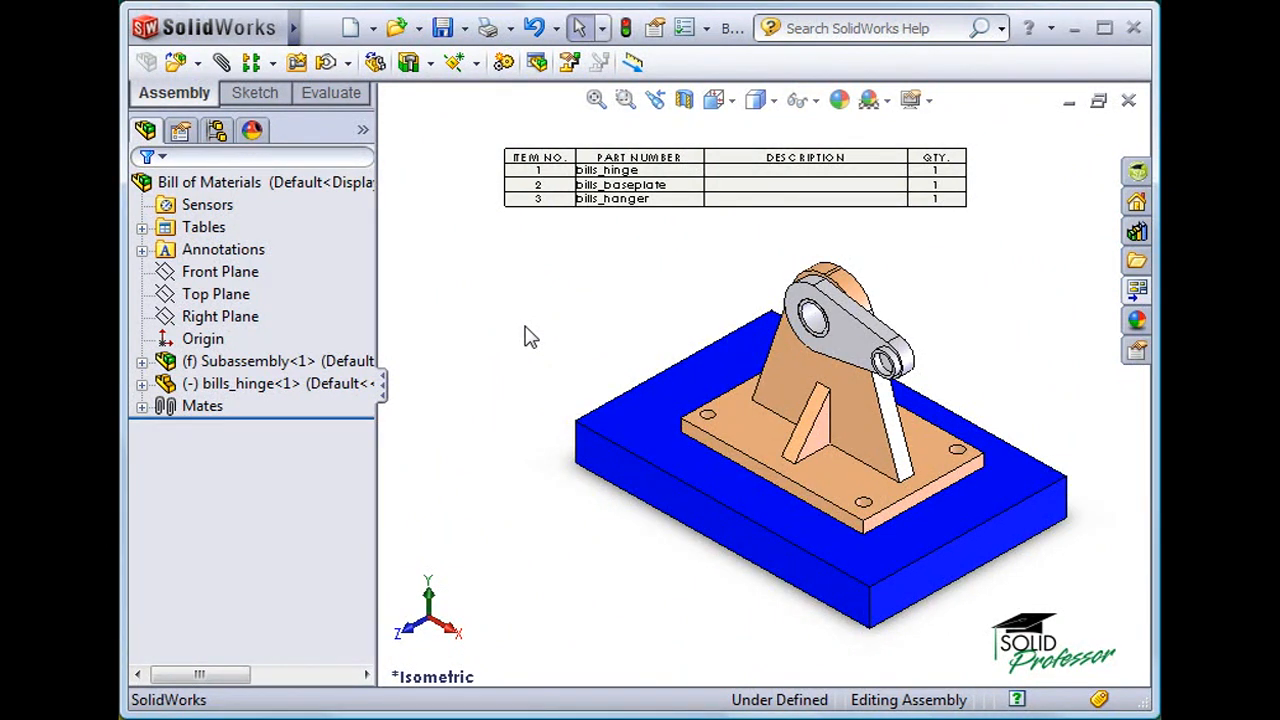
# In the Bill Of Materials drawing, insert a linked copy of Bill of Materials1 for the isometric view and place it near the sheet's upper-left corner.
pyautogui.hotkey('ctrl', 'Tab')
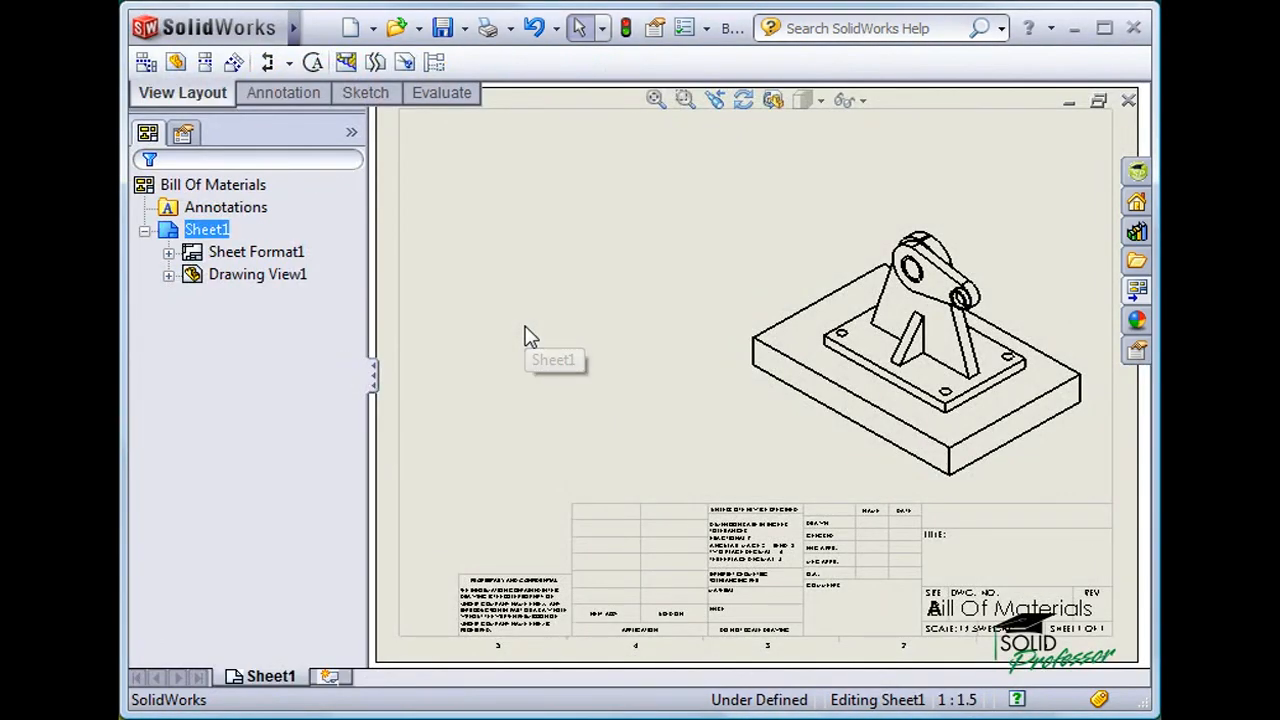
pyautogui.moveTo(250, 33)
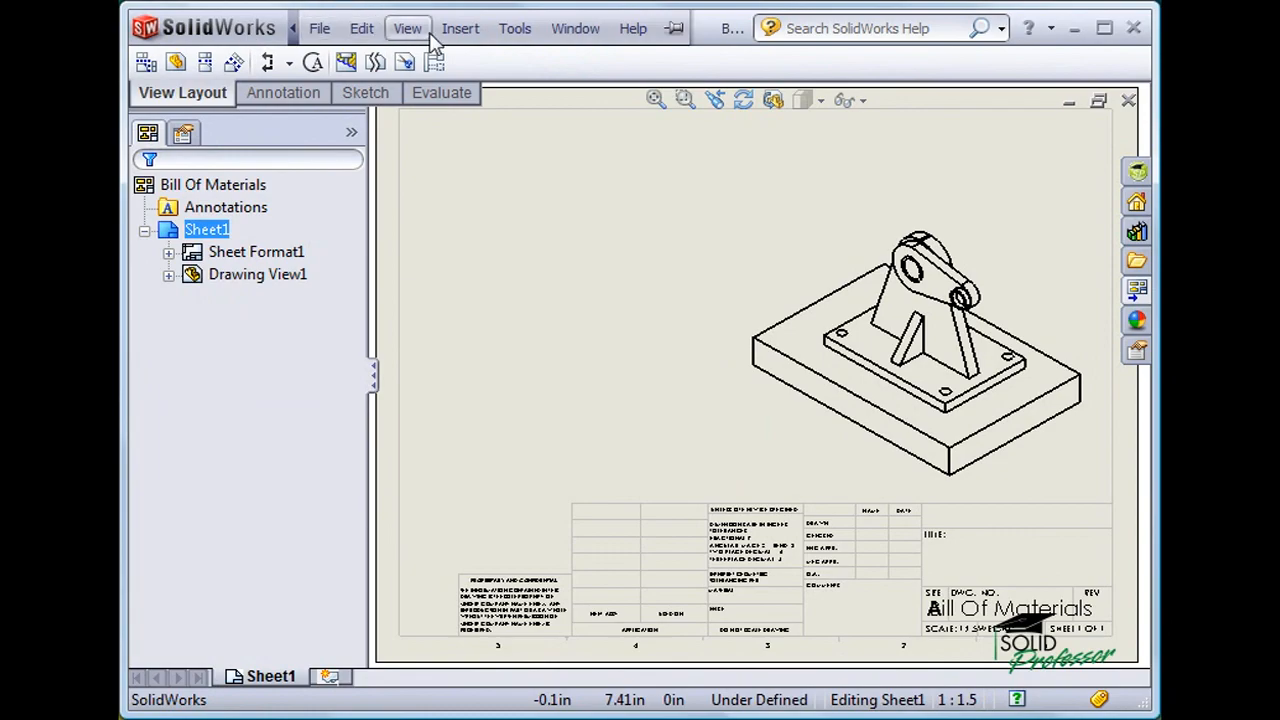
pyautogui.click(460, 28)
pyautogui.moveTo(555, 150)
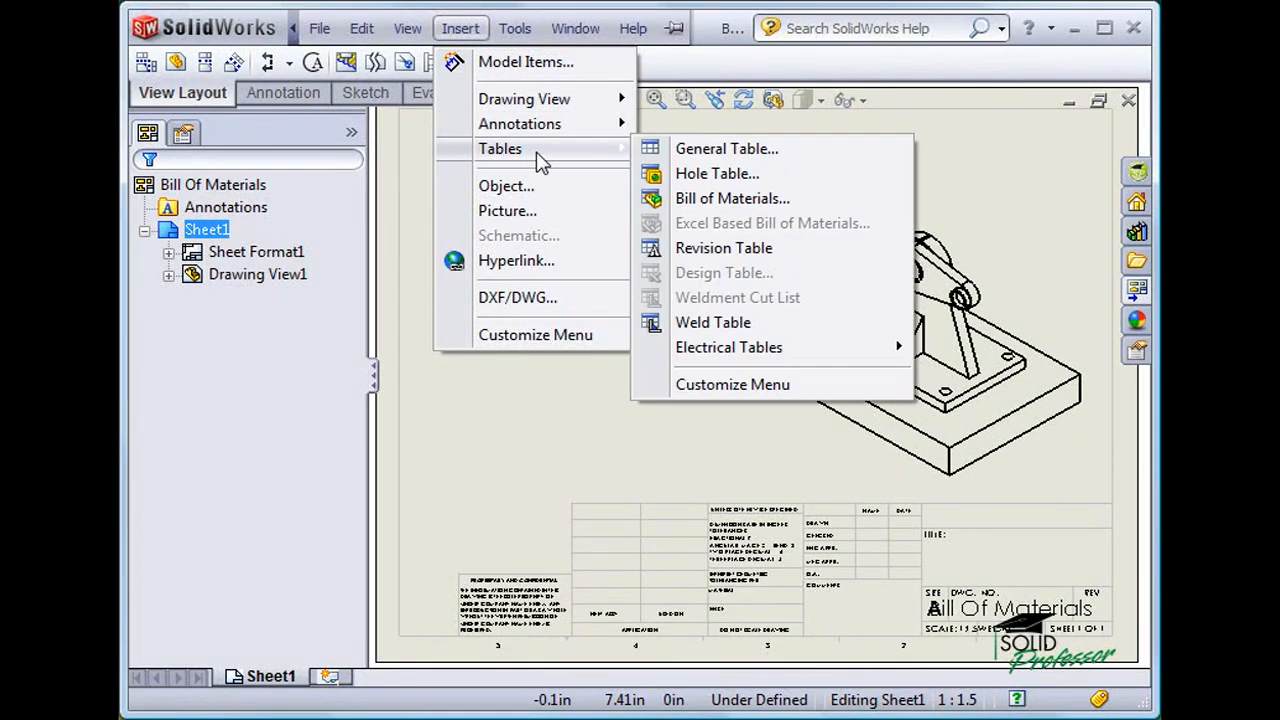
pyautogui.click(790, 200)
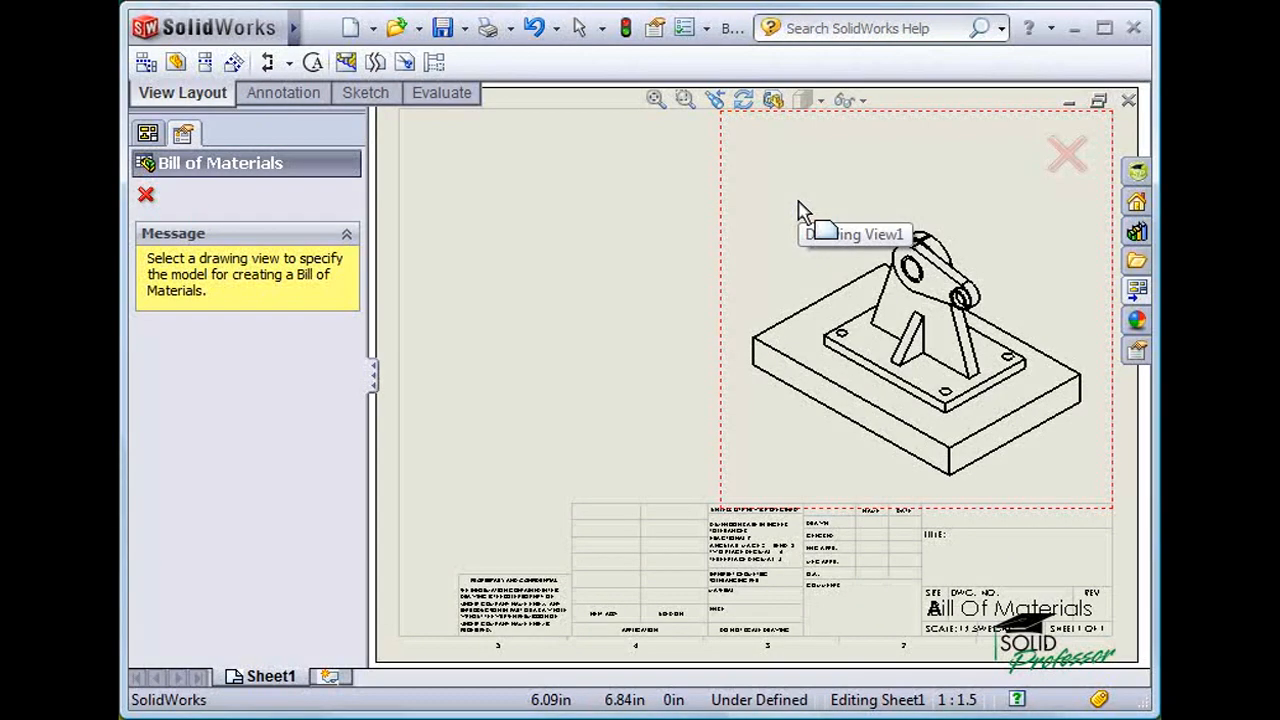
pyautogui.click(800, 212)
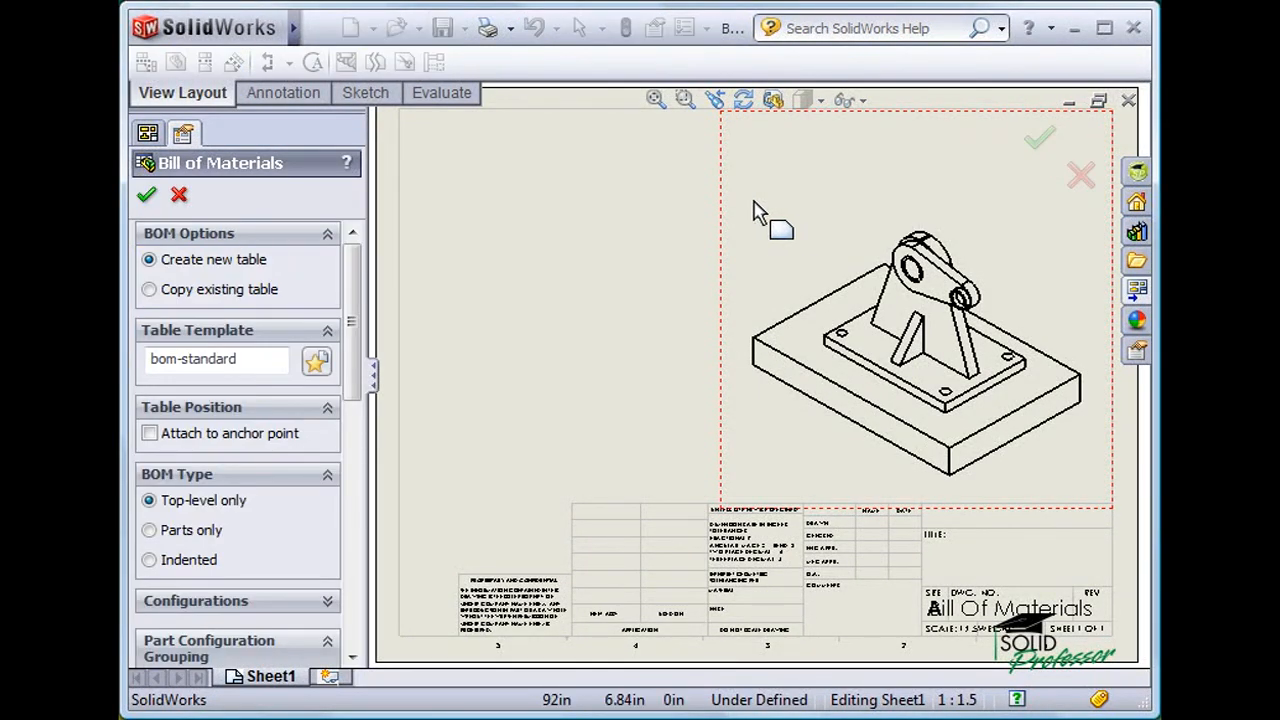
pyautogui.click(149, 289)
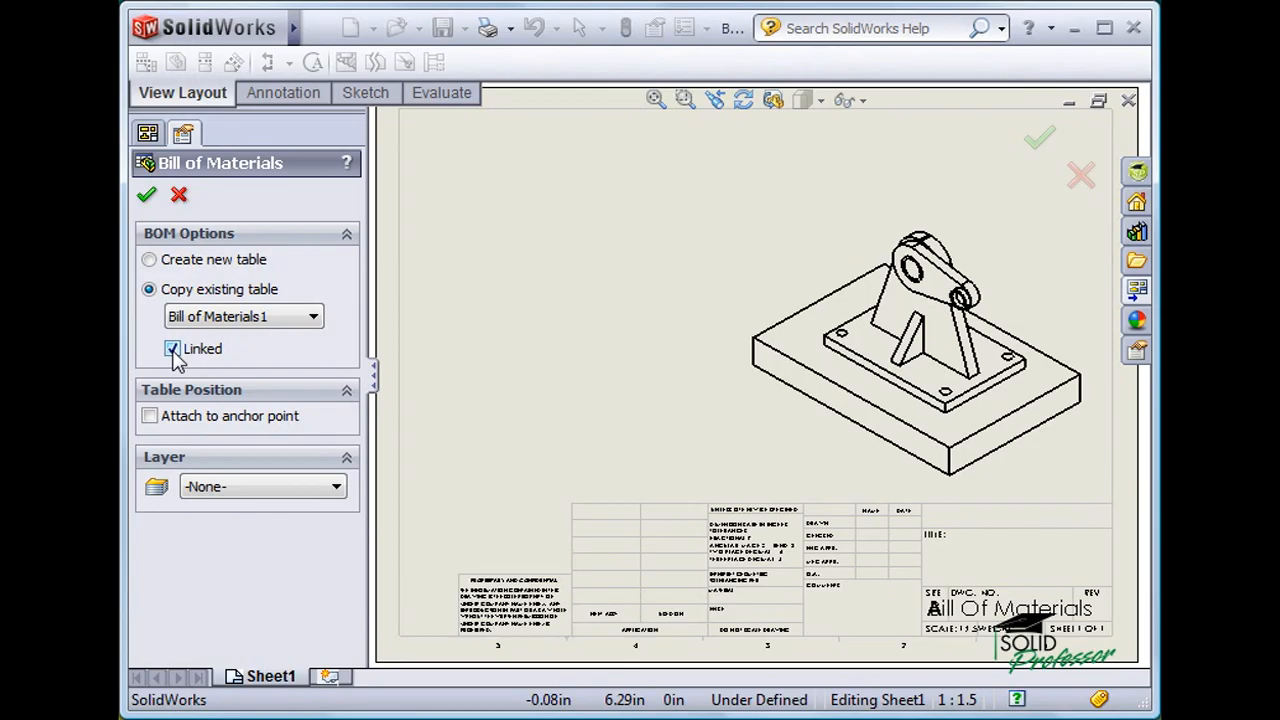
pyautogui.click(146, 194)
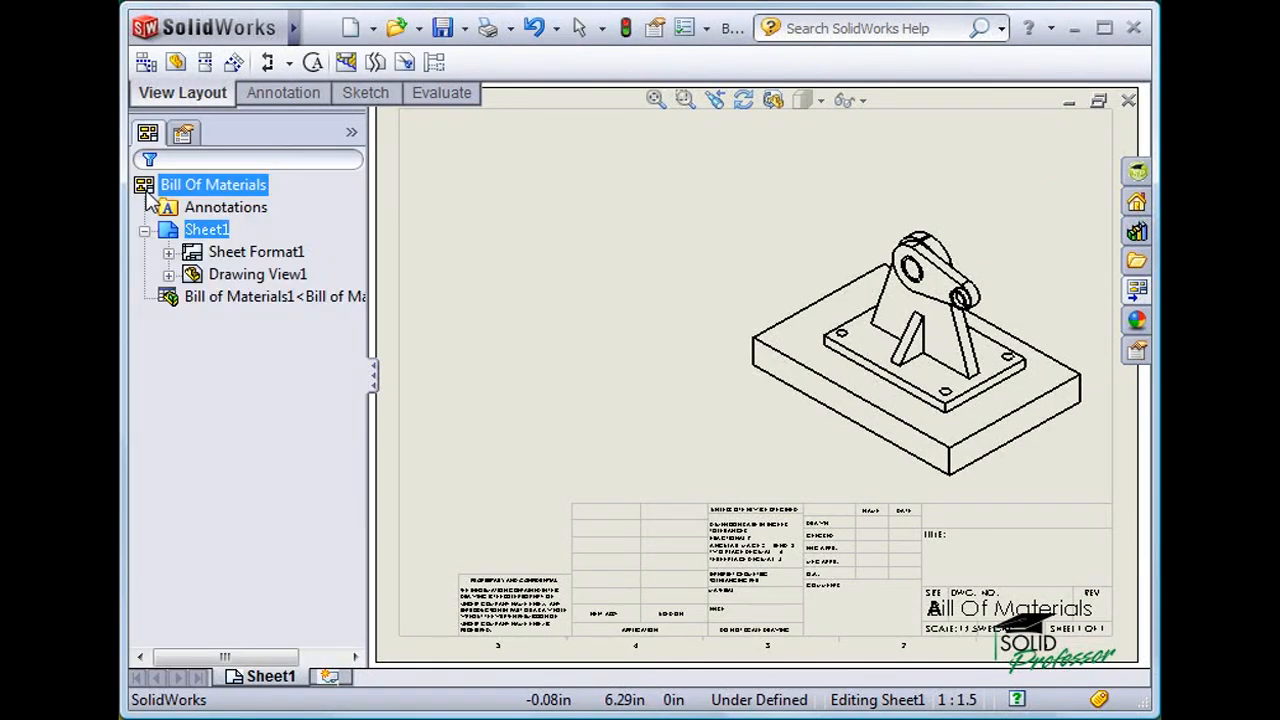
pyautogui.click(437, 162)
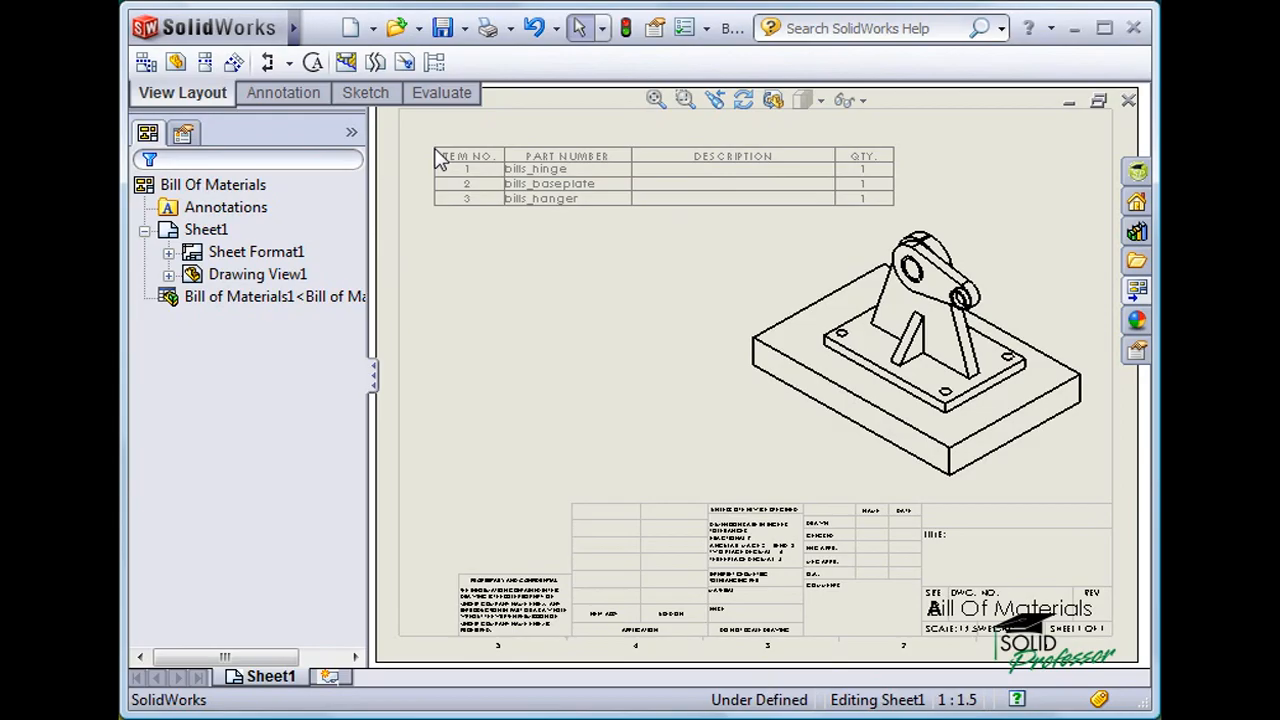
# Break the drawing table's link to the assembly's Bill of Materials1 and accept the table properties.
pyautogui.click(421, 134)
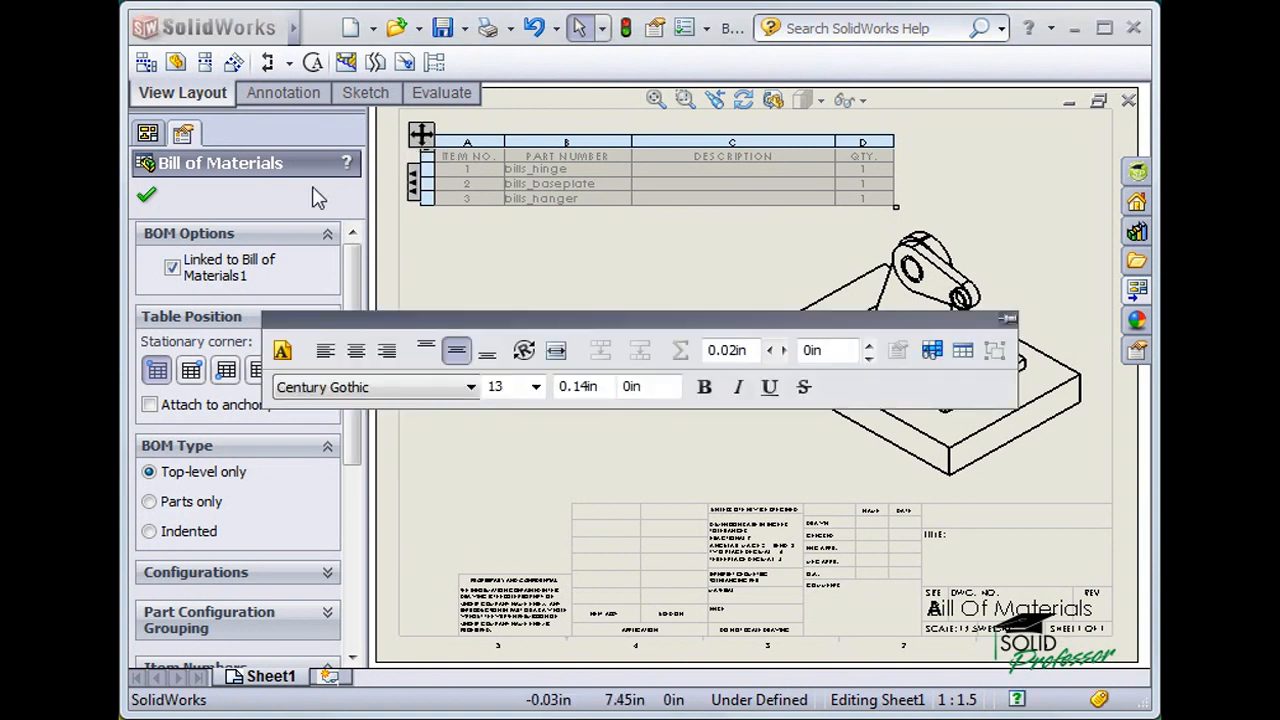
pyautogui.click(172, 269)
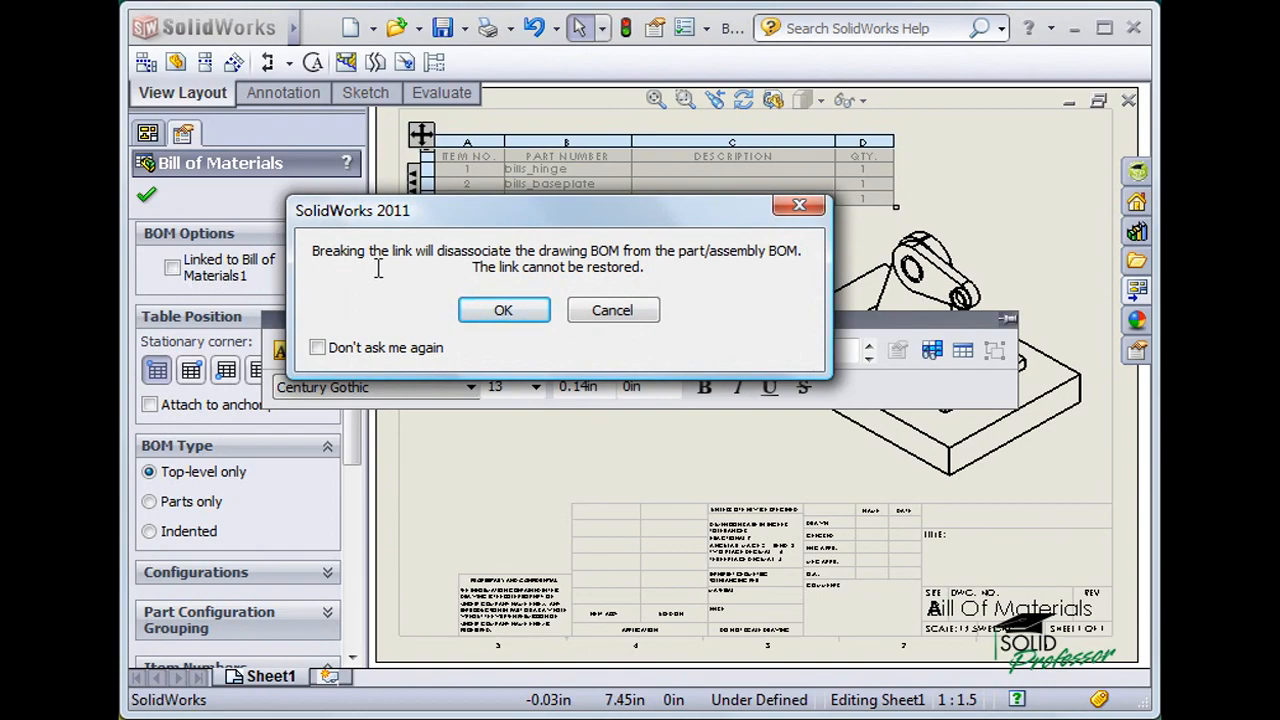
pyautogui.moveTo(466, 264); pyautogui.dragTo(654, 278)
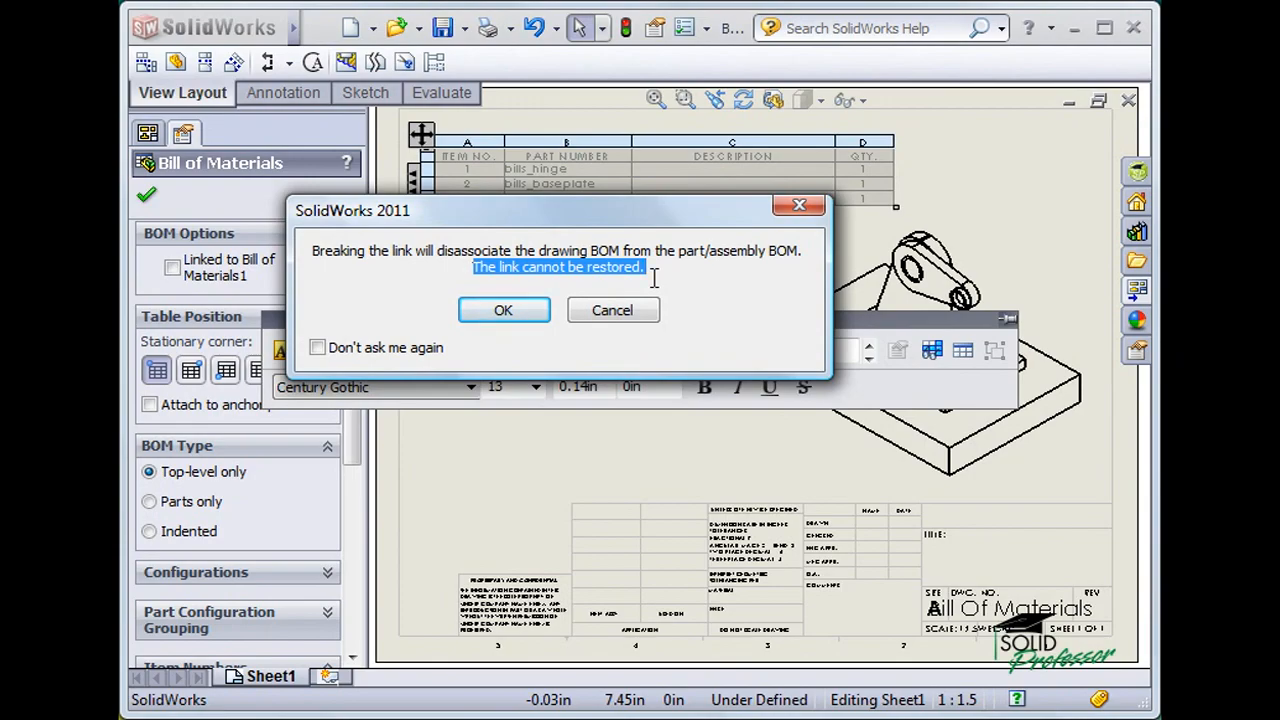
pyautogui.click(531, 316)
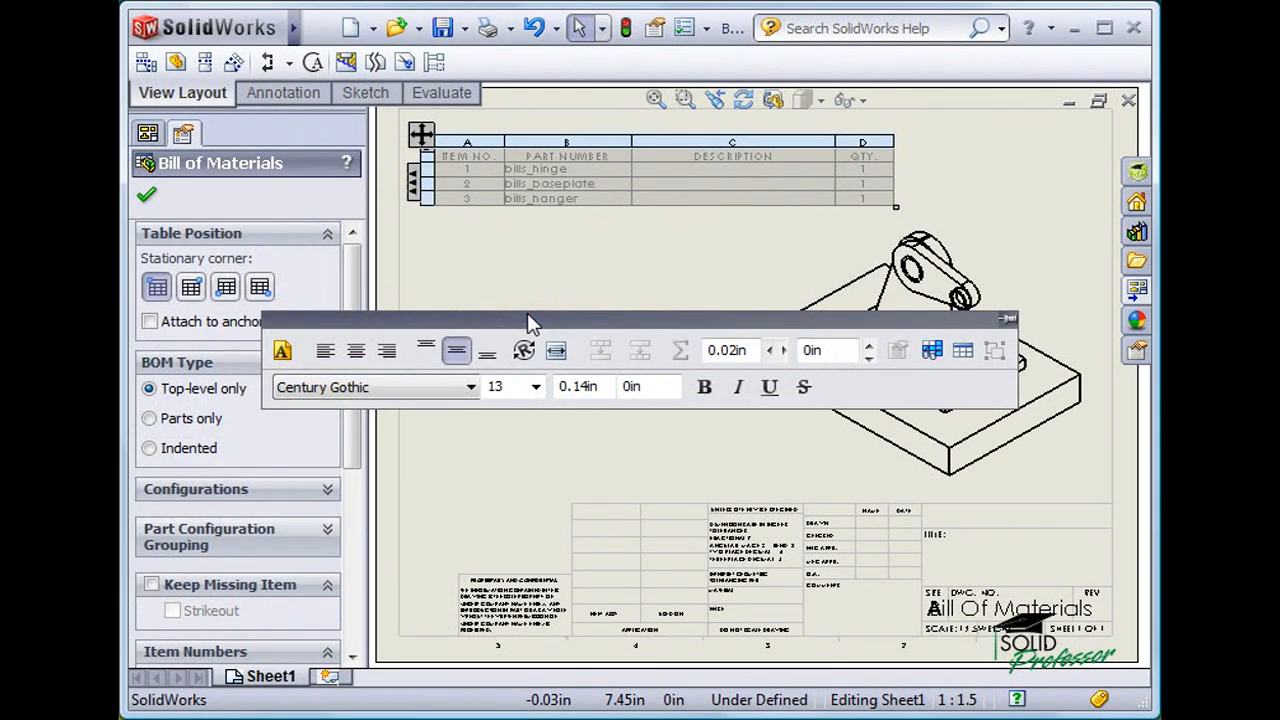
pyautogui.click(147, 196)
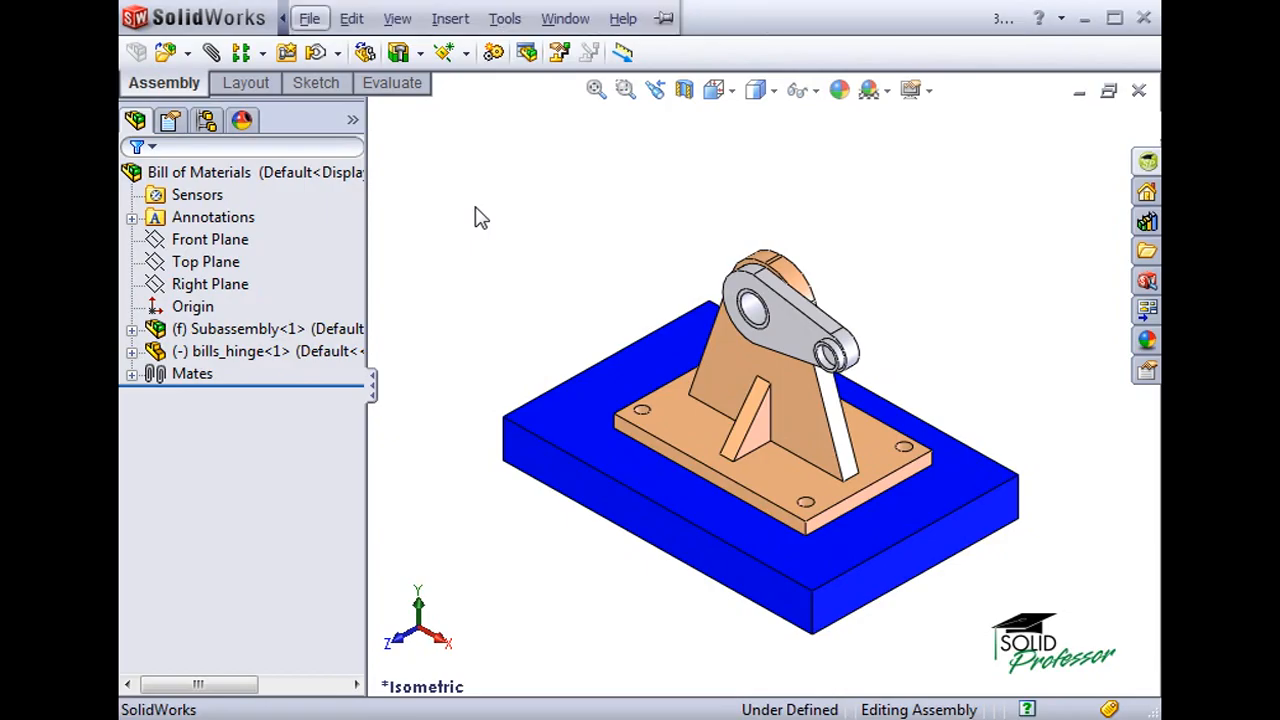
# Insert an indented bill of materials without numbering into the assembly, using the bom-standard template, and place it above the model.
pyautogui.click(449, 24)
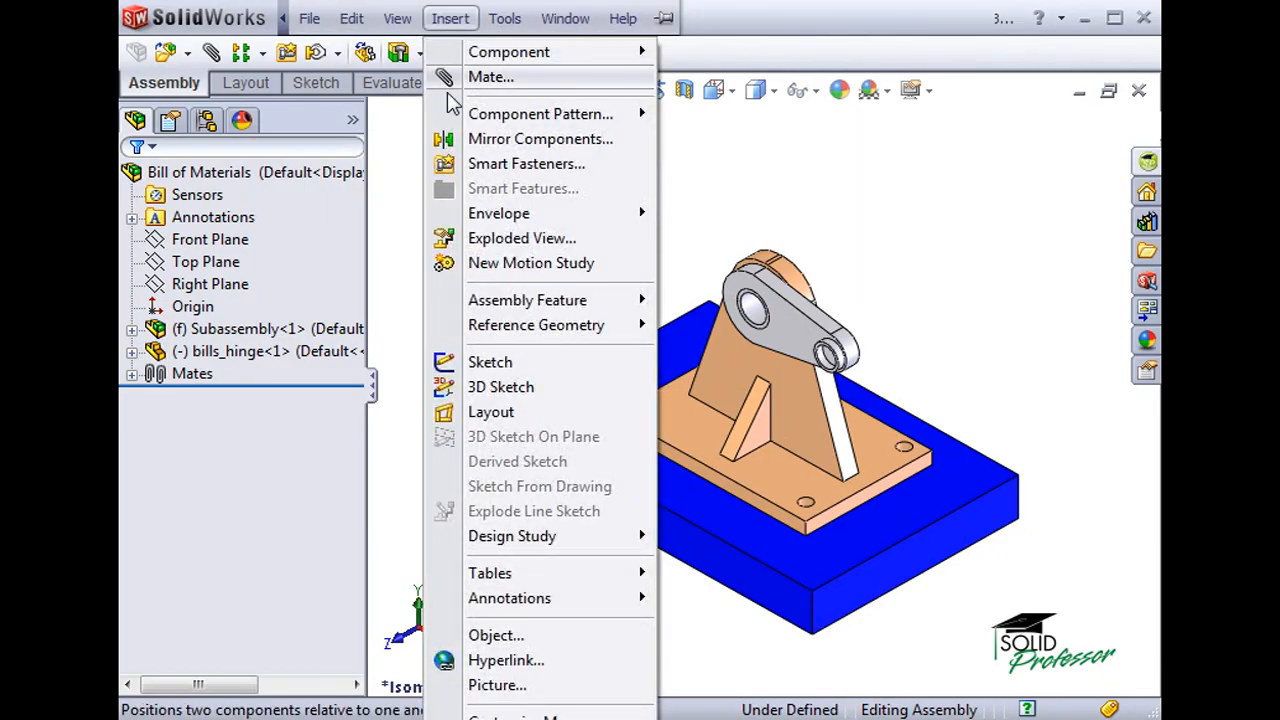
pyautogui.moveTo(600, 573)
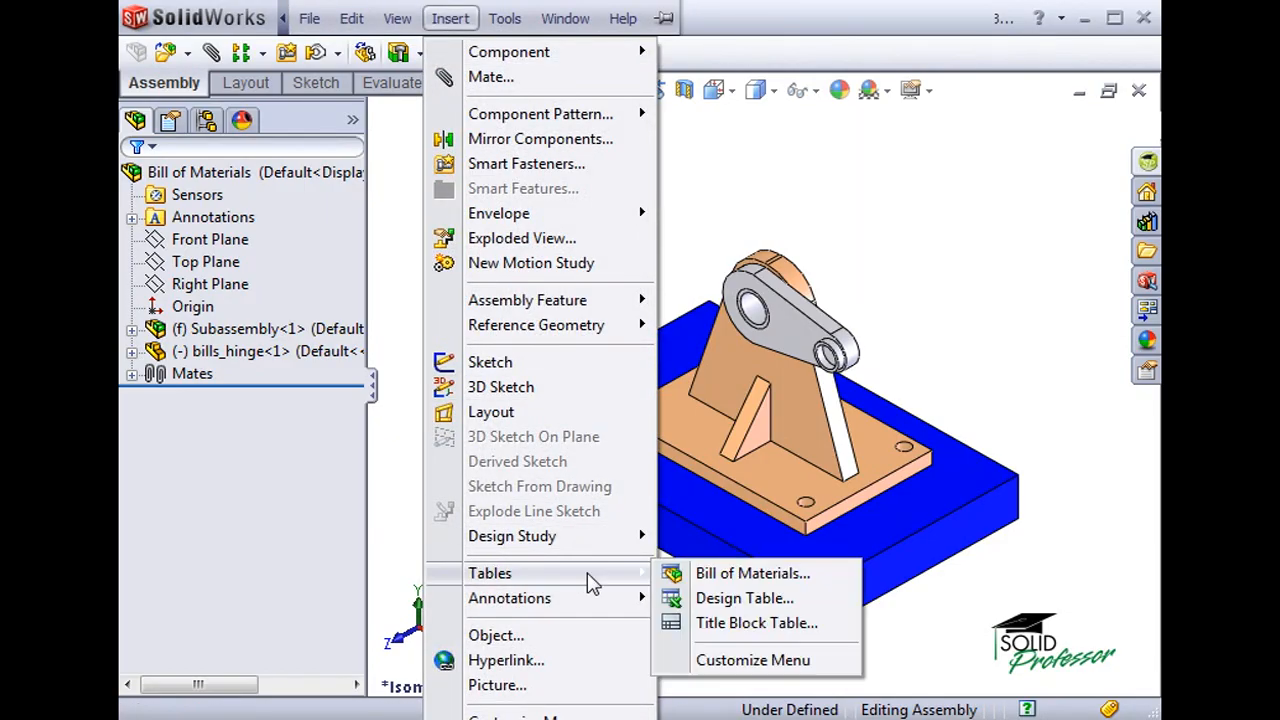
pyautogui.click(700, 577)
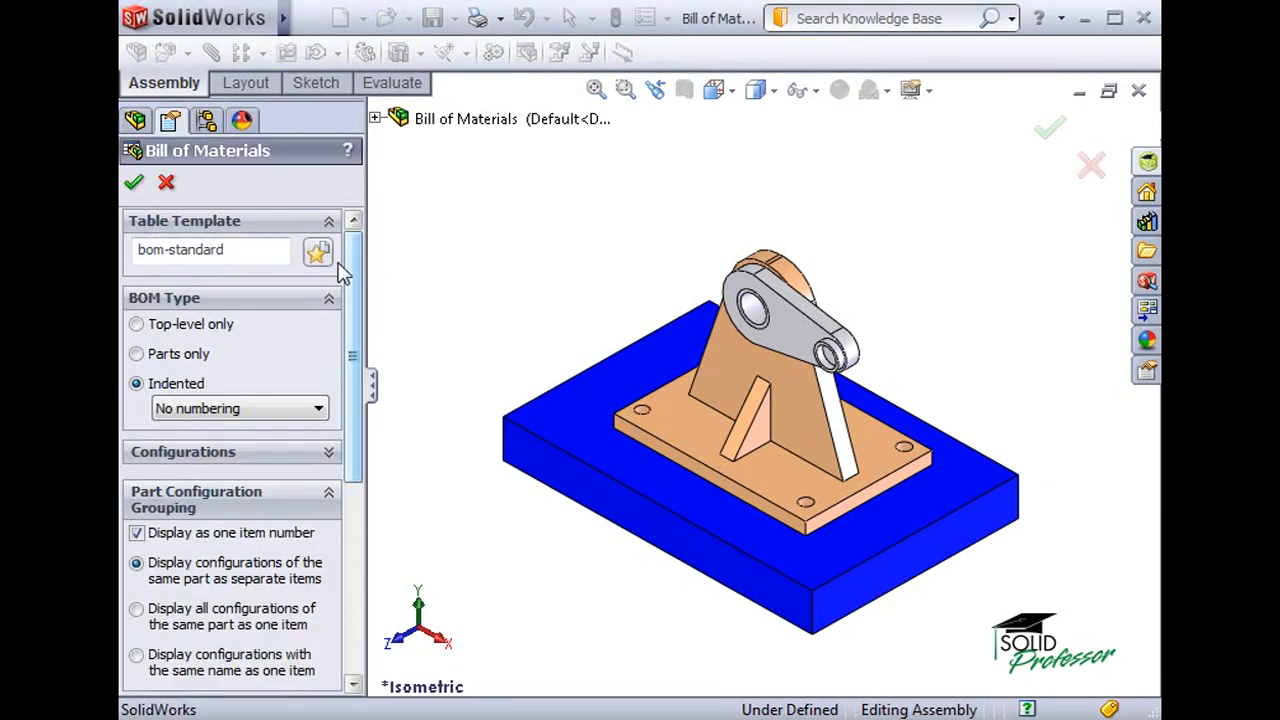
pyautogui.click(134, 182)
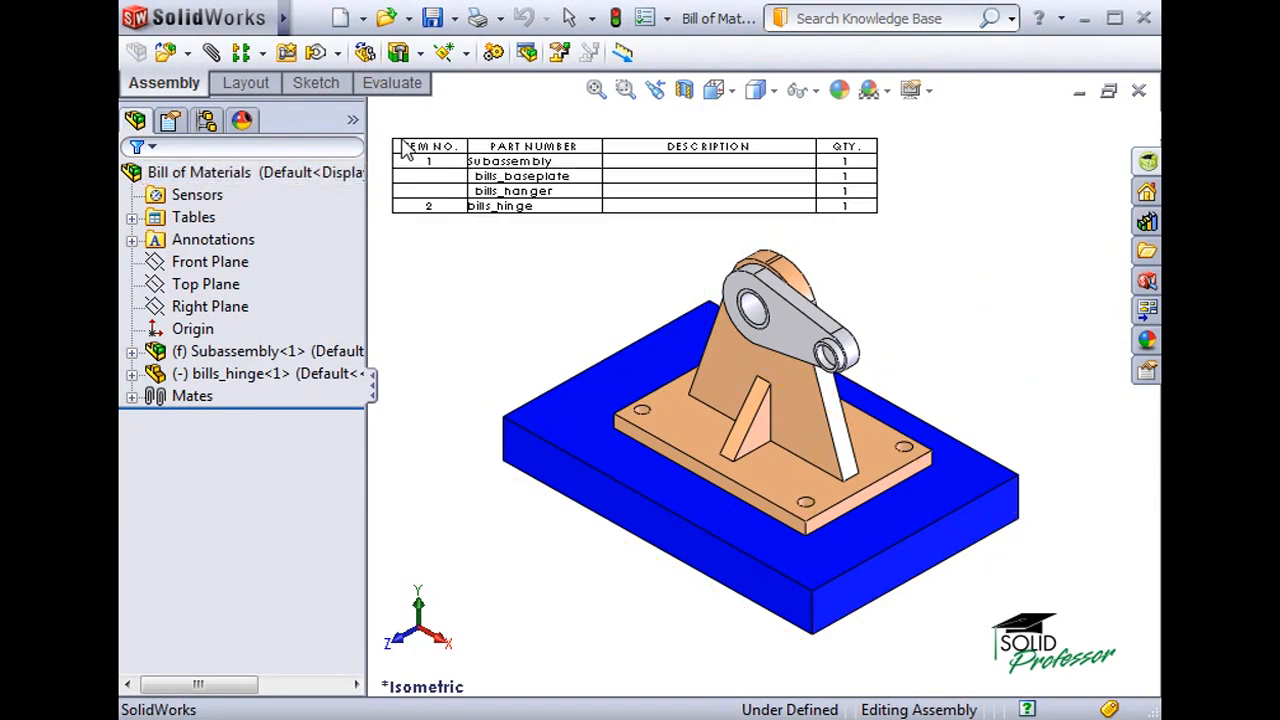
pyautogui.click(463, 140)
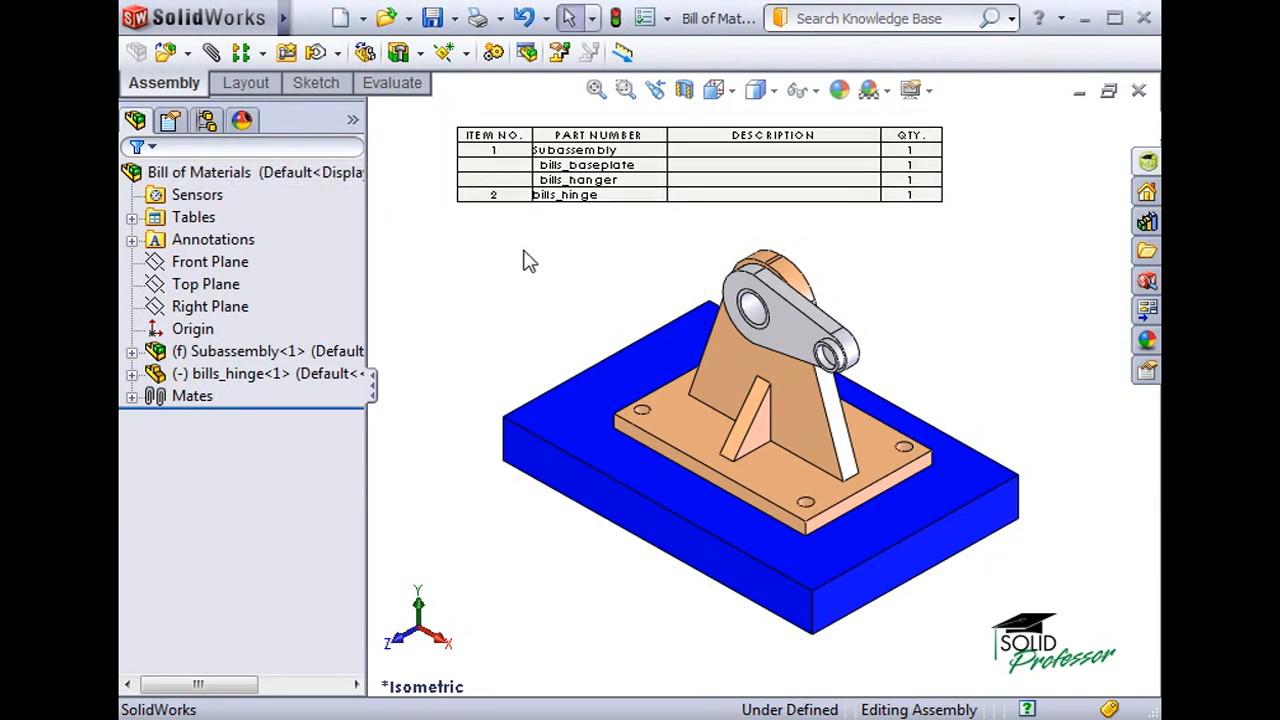
# In the Bill Of Materials drawing, insert a linked copy of Bill of Materials1 for the front view and place it beside the top view.
pyautogui.hotkey('ctrl', 'Tab')
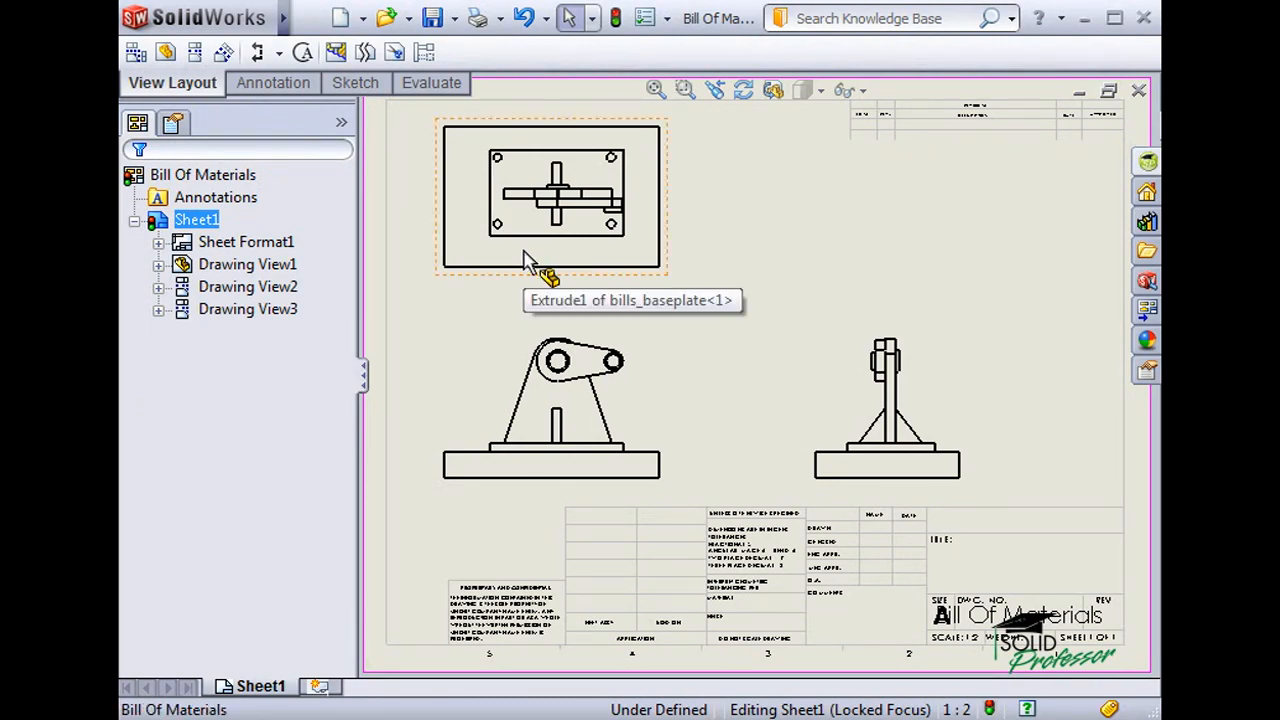
pyautogui.click(450, 18)
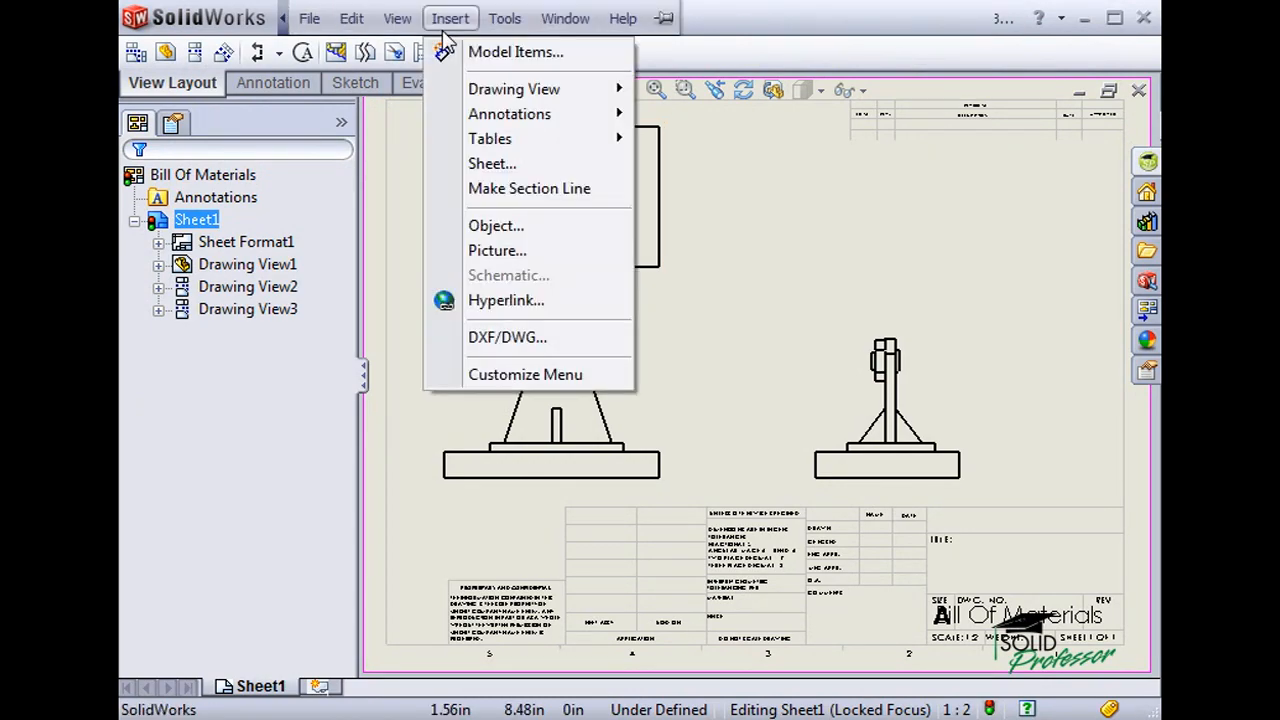
pyautogui.moveTo(610, 140)
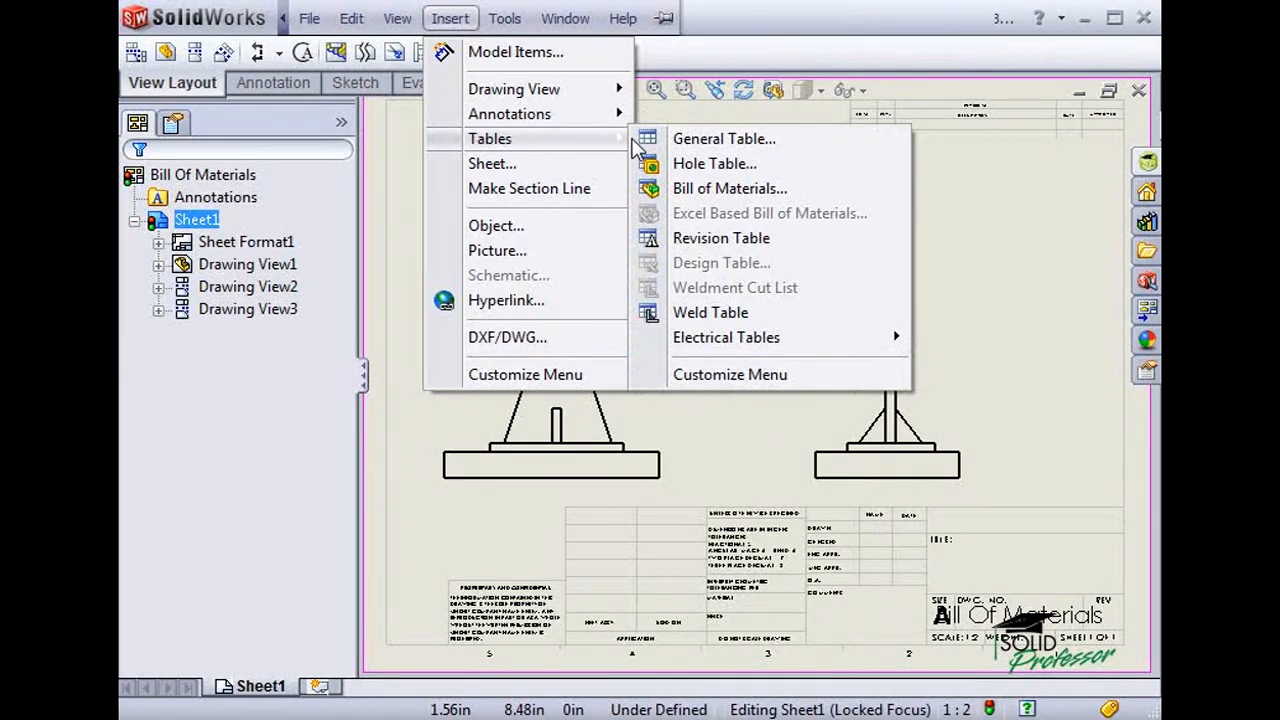
pyautogui.click(660, 188)
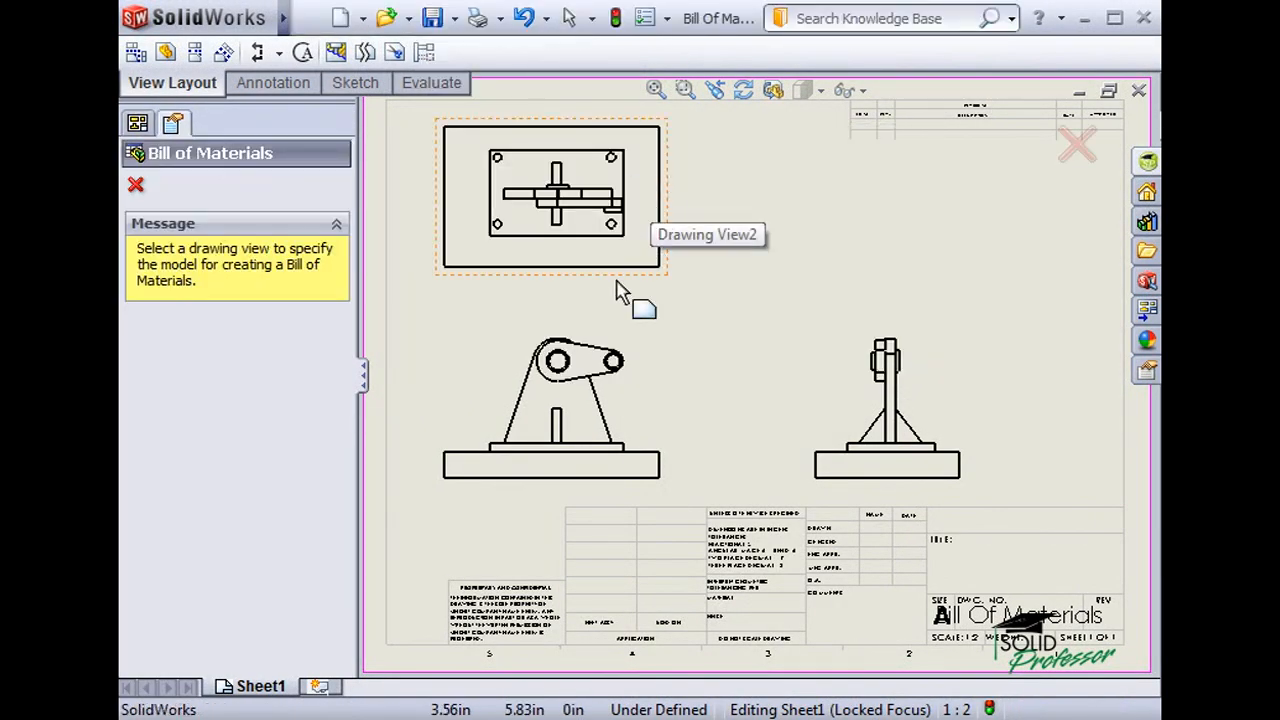
pyautogui.click(603, 355)
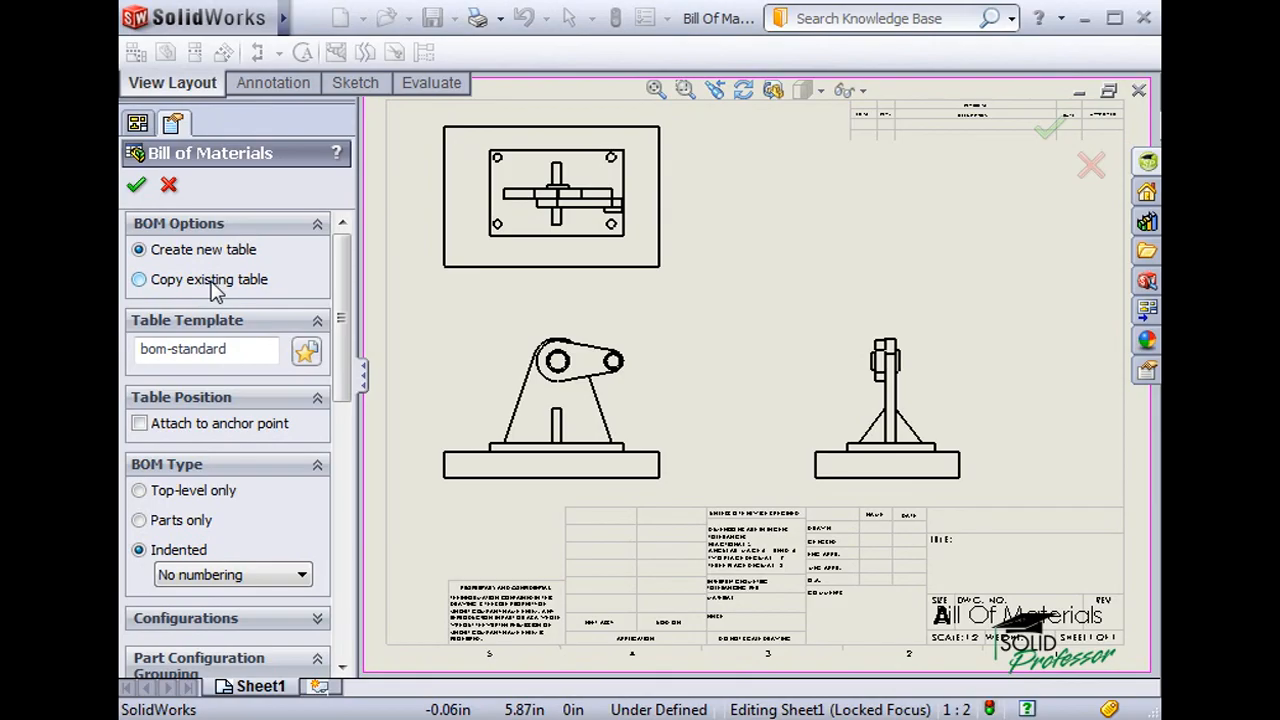
pyautogui.click(140, 283)
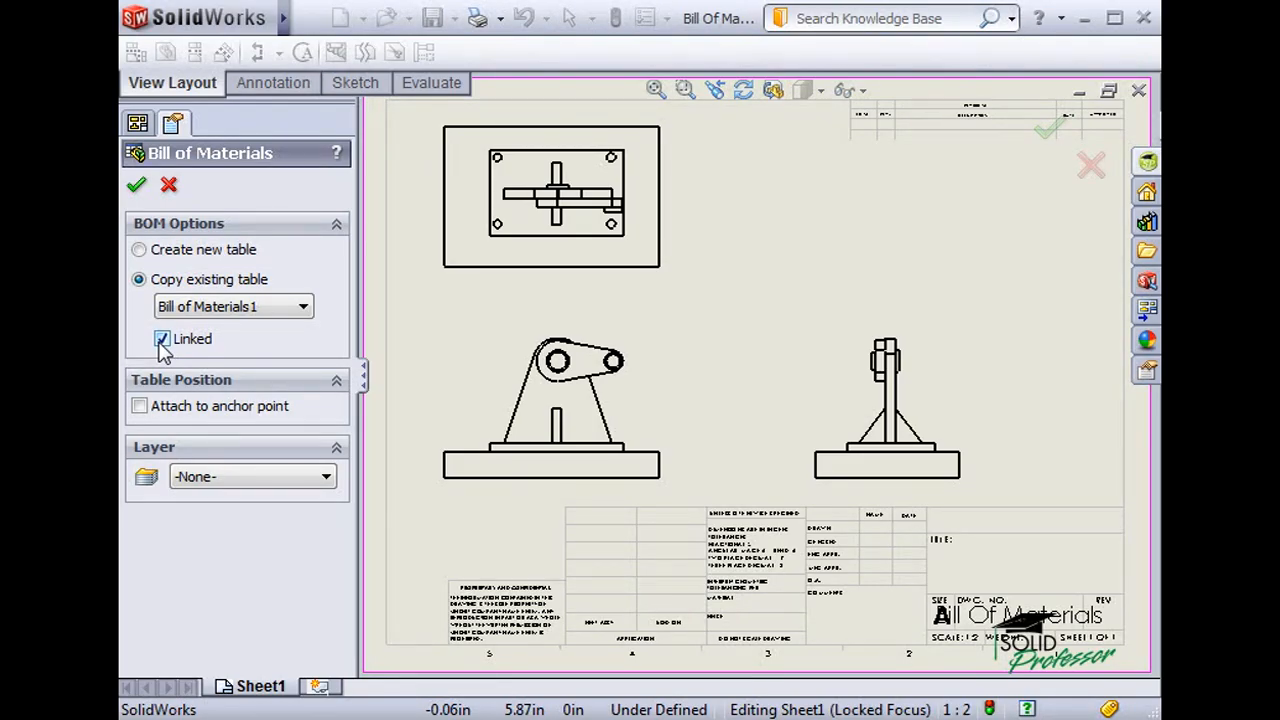
pyautogui.click(272, 309)
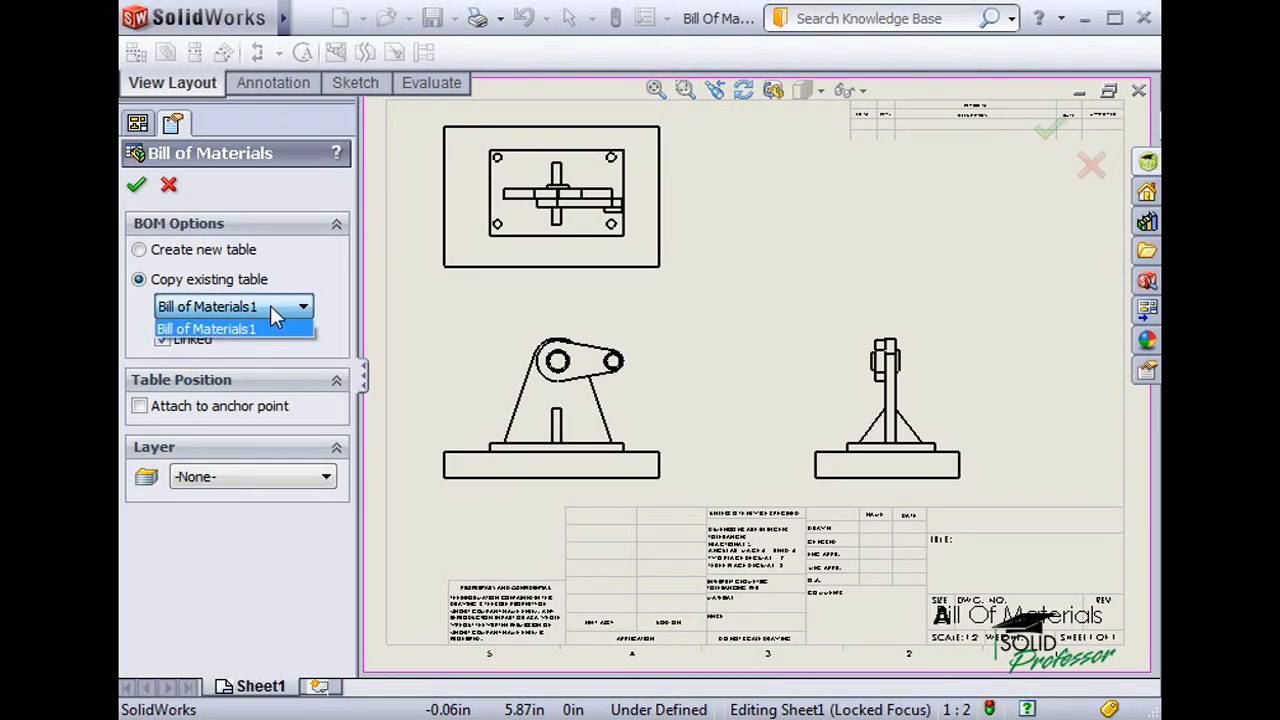
pyautogui.click(271, 309)
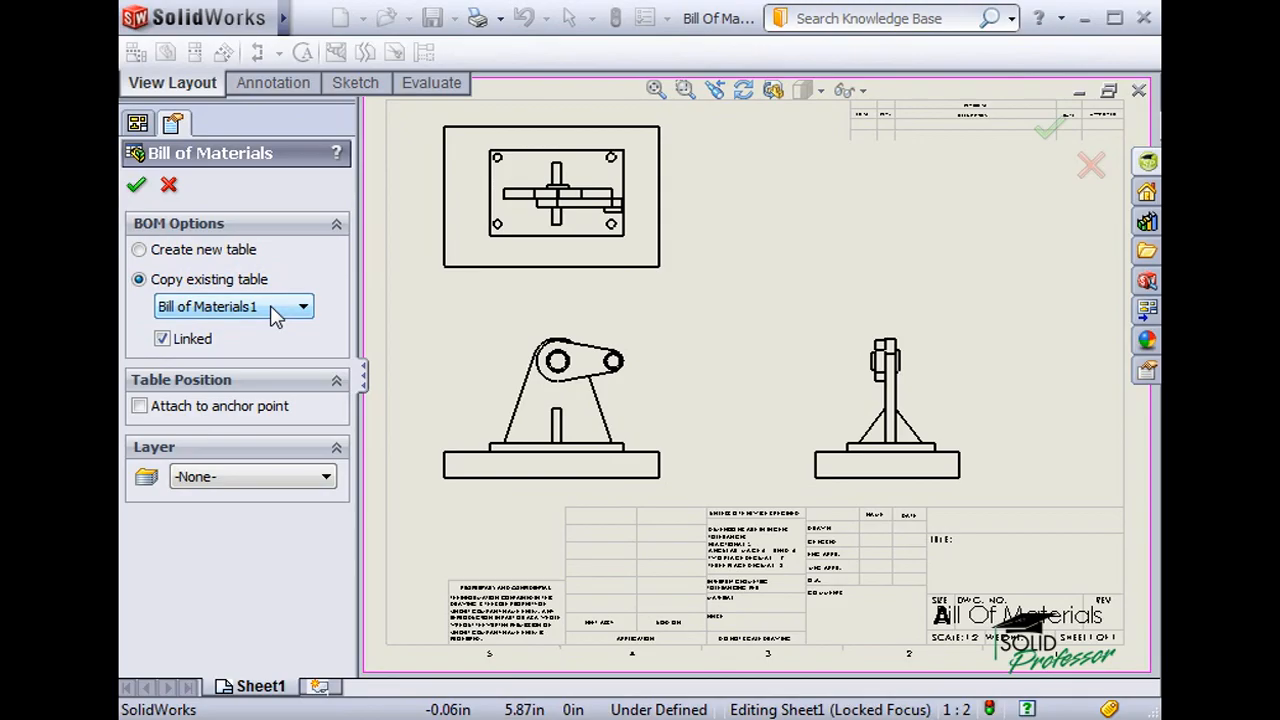
pyautogui.click(136, 184)
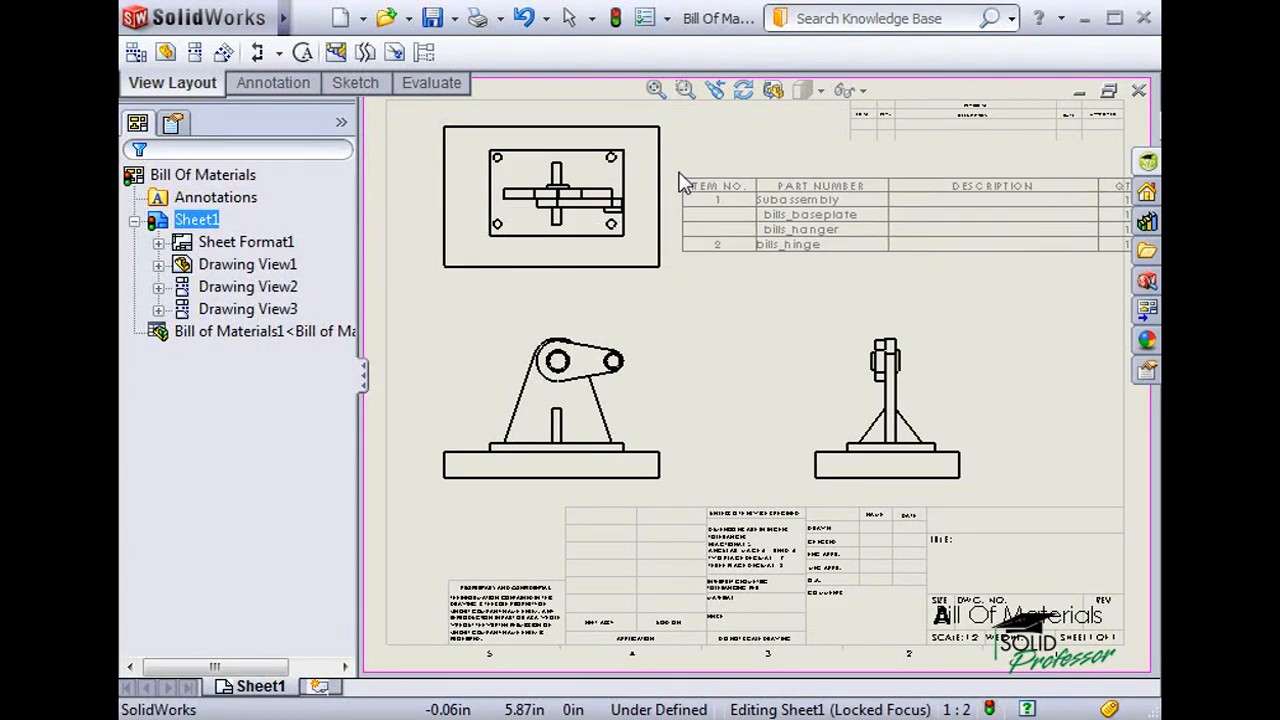
pyautogui.click(677, 170)
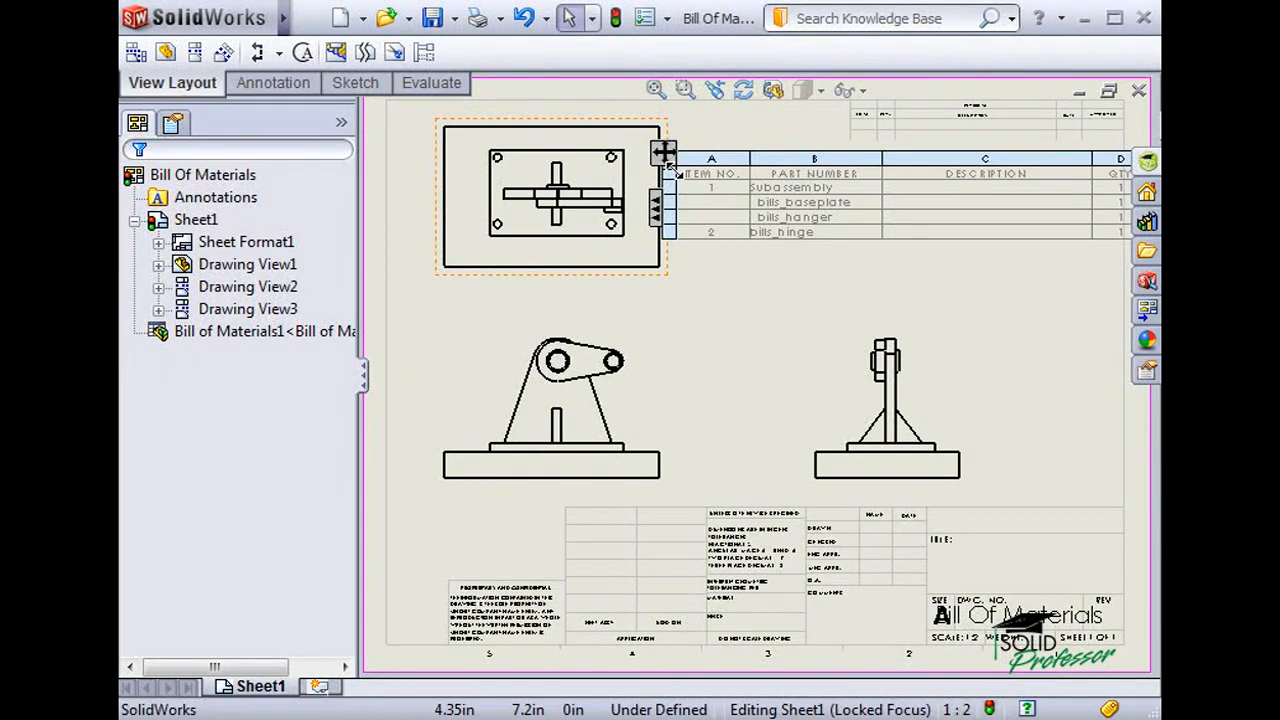
pyautogui.click(687, 313)
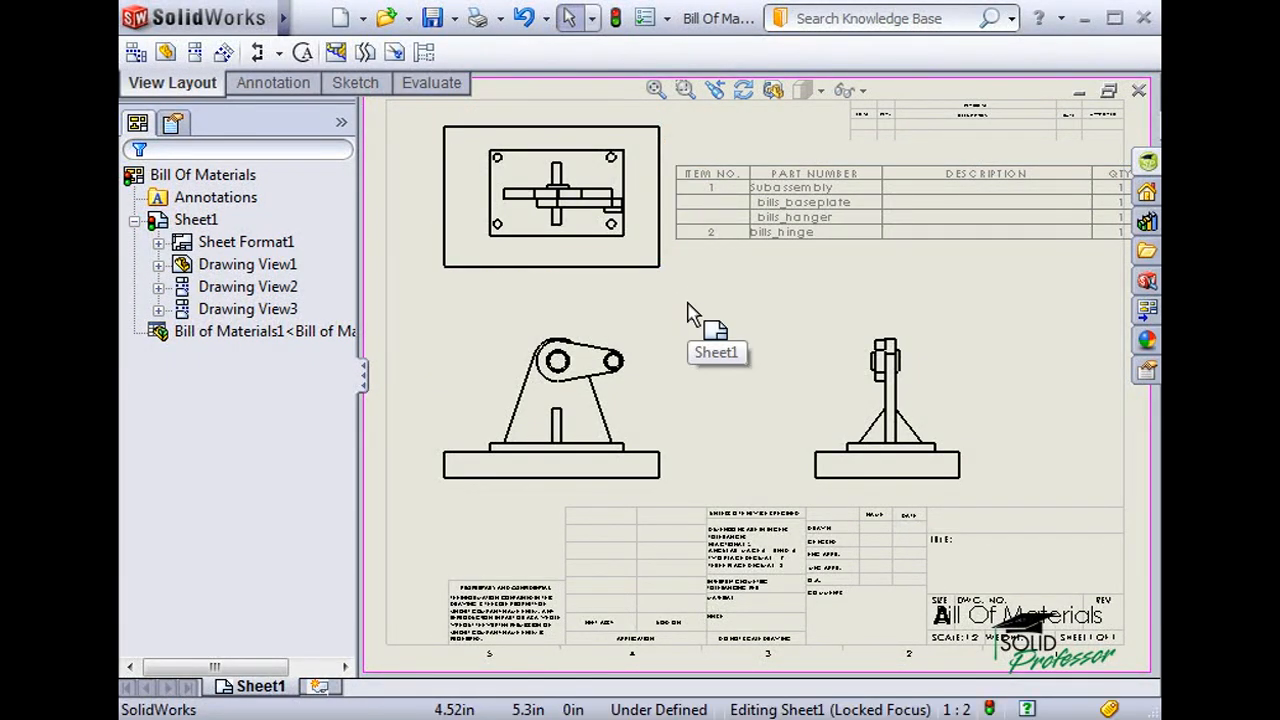
# Try to break the drawing table's link to Bill of Materials1, then cancel the unlinking and deselect the table.
pyautogui.click(696, 212)
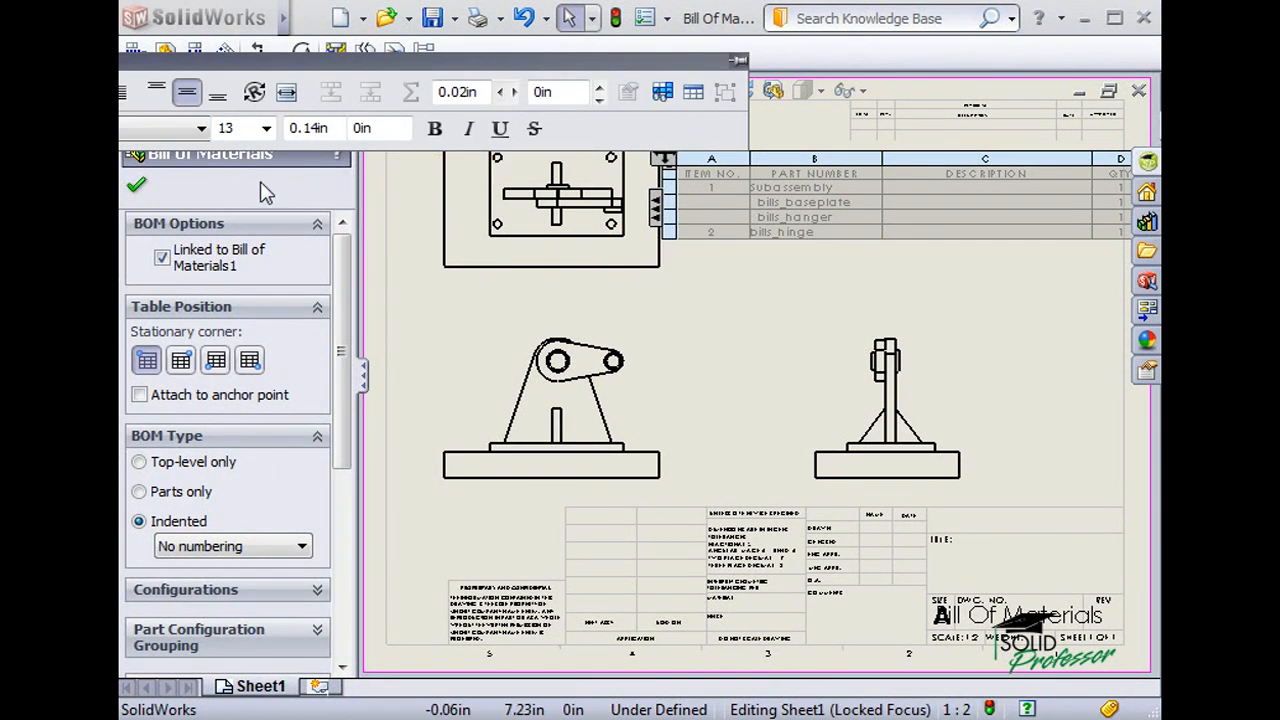
pyautogui.click(162, 259)
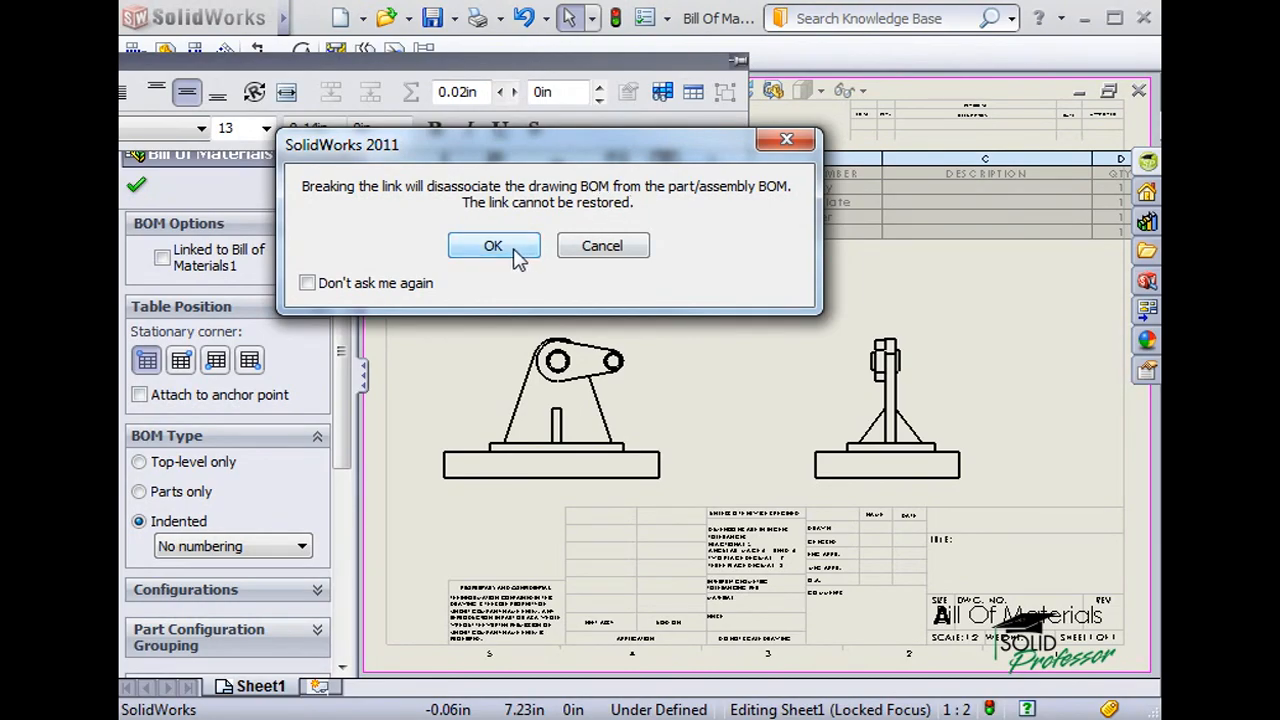
pyautogui.click(584, 250)
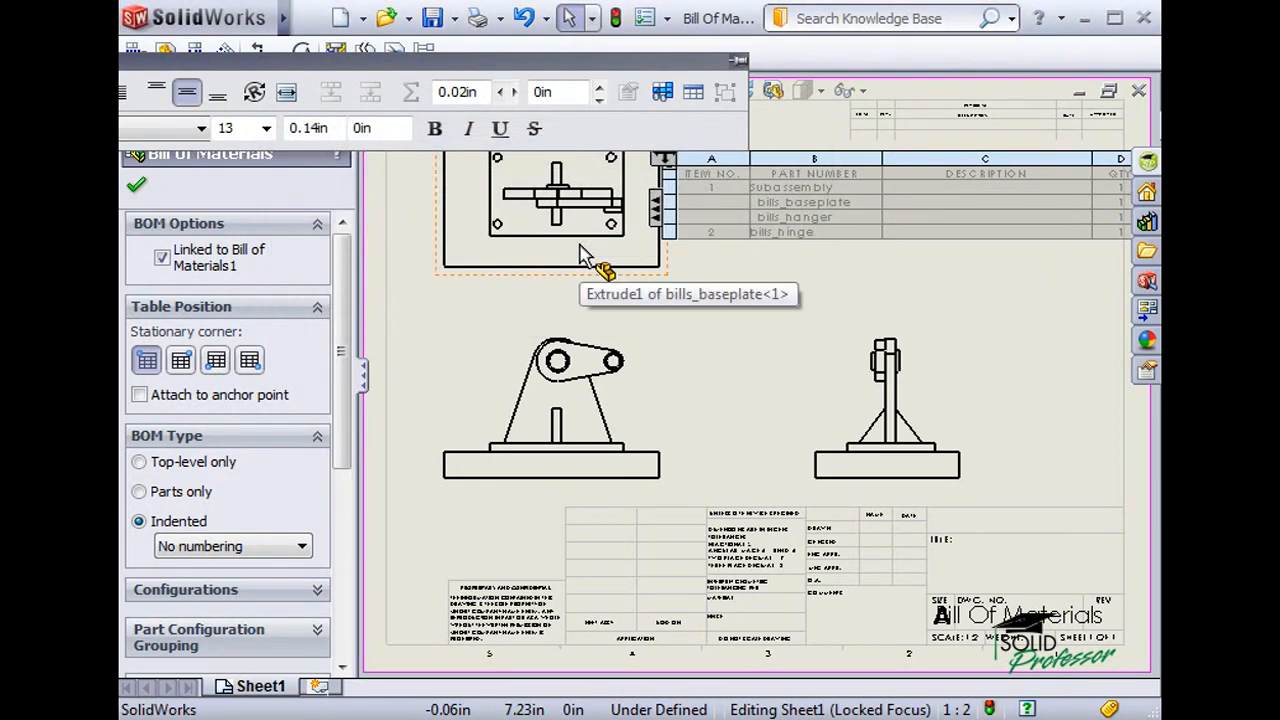
pyautogui.click(595, 299)
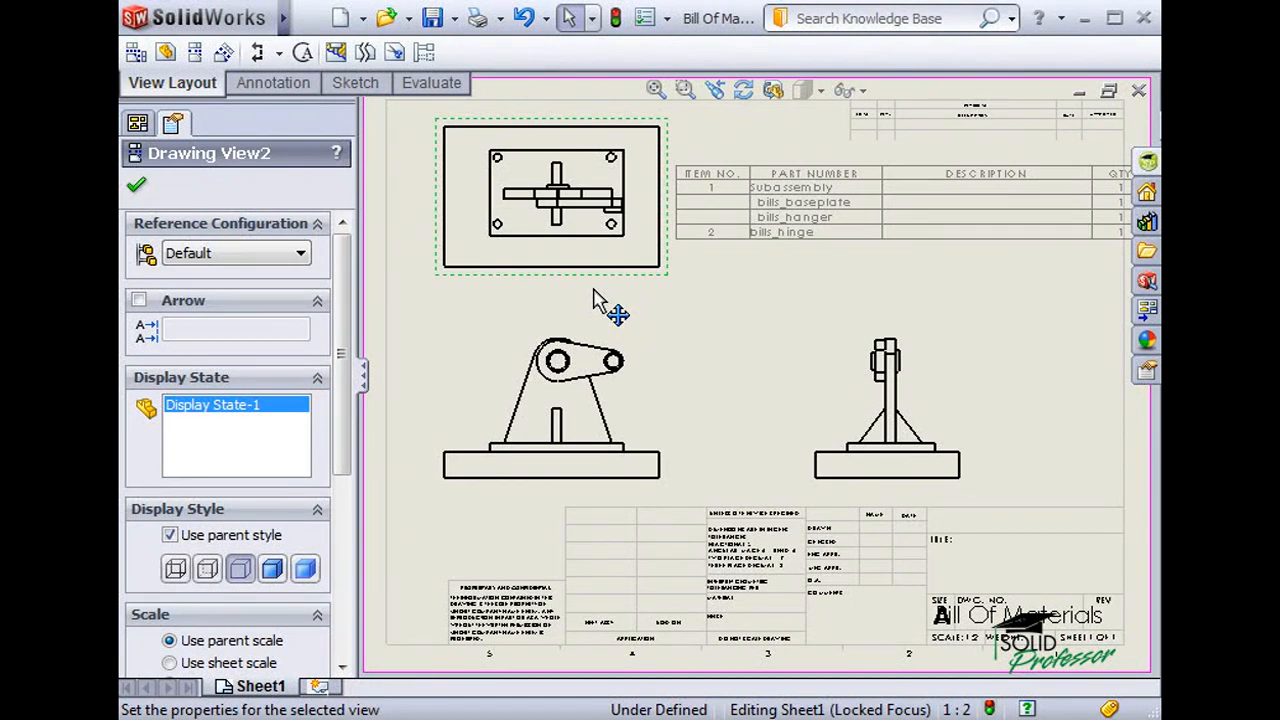
pyautogui.click(705, 305)
# Switch to the Bill of Materials assembly and open the properties of its Default configuration.
pyautogui.hotkey('ctrl', 'Tab')
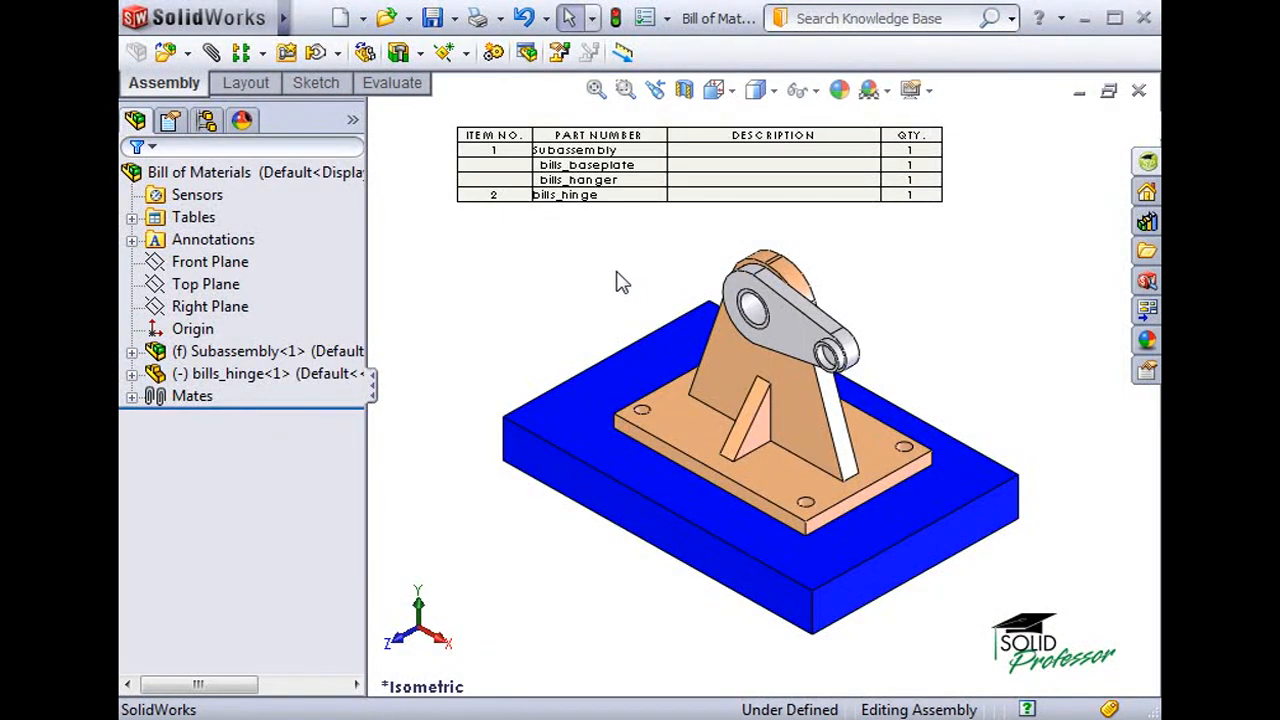
pyautogui.click(206, 120)
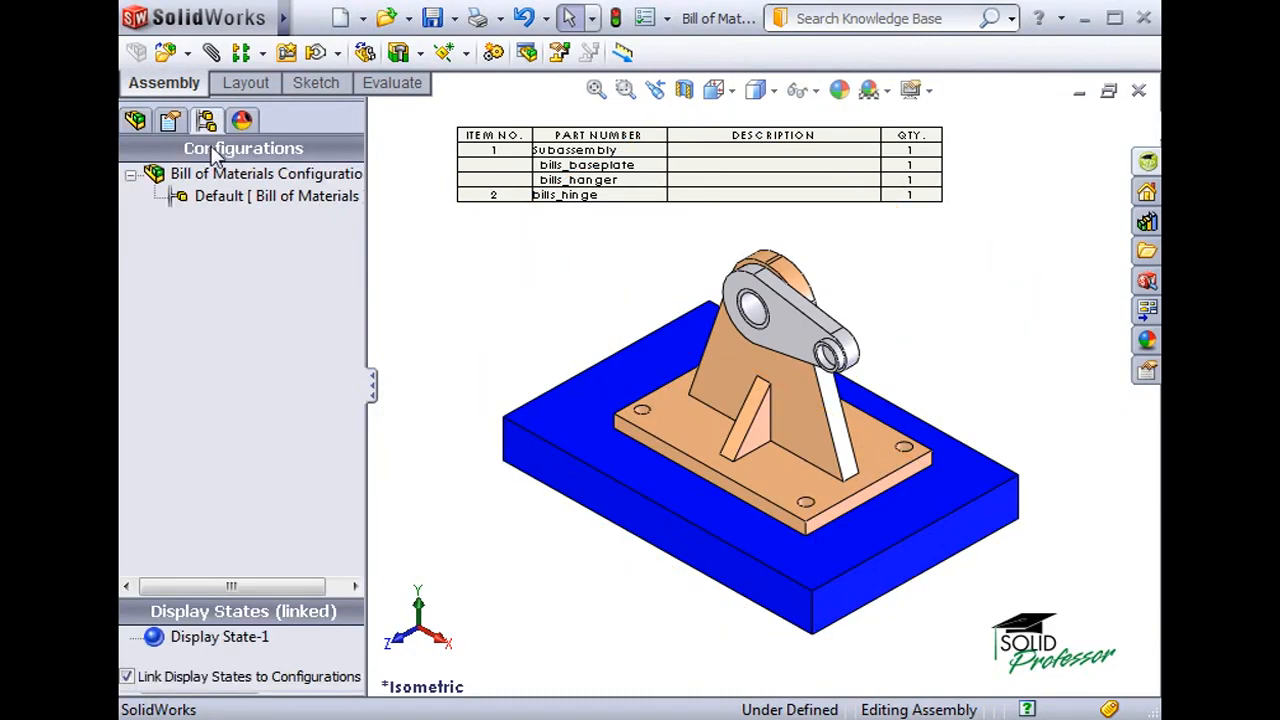
pyautogui.rightClick(220, 197)
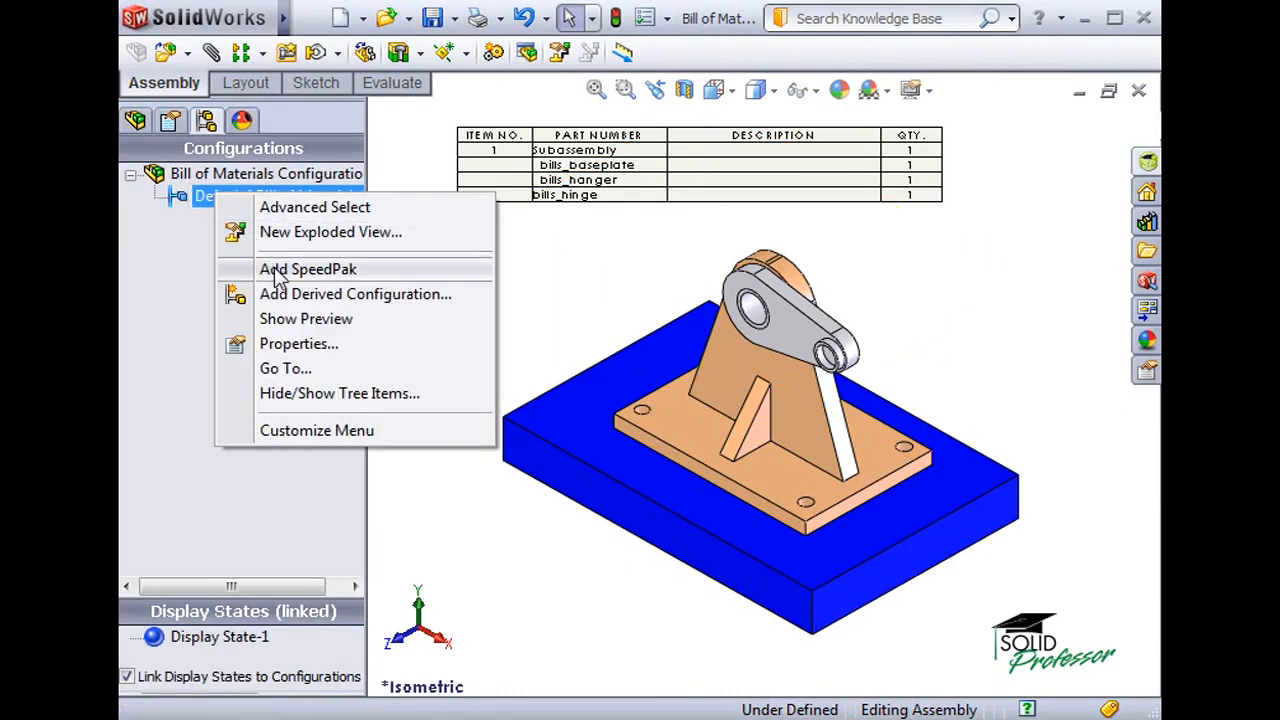
pyautogui.click(304, 348)
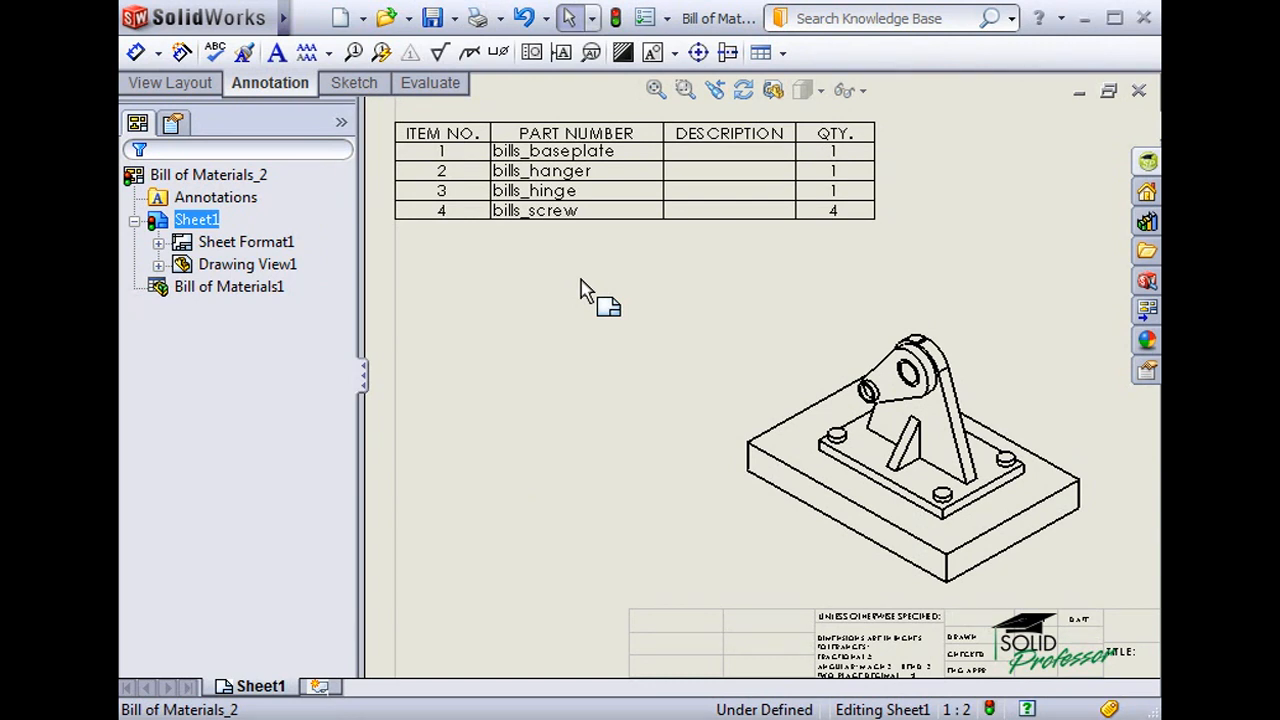
# In the Bill of Materials_2 drawing, add circular item-number balloons to the baseplate and the hanger, placing them above the isometric view.
pyautogui.click(449, 20)
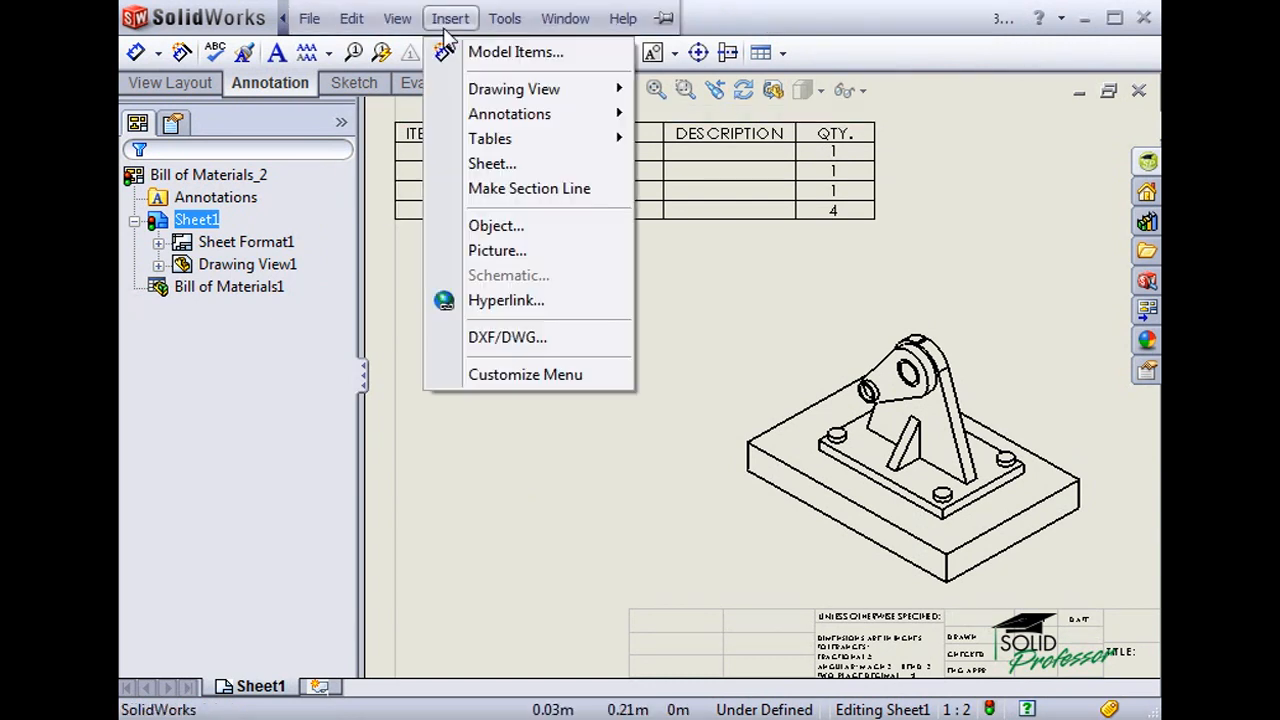
pyautogui.moveTo(530, 117)
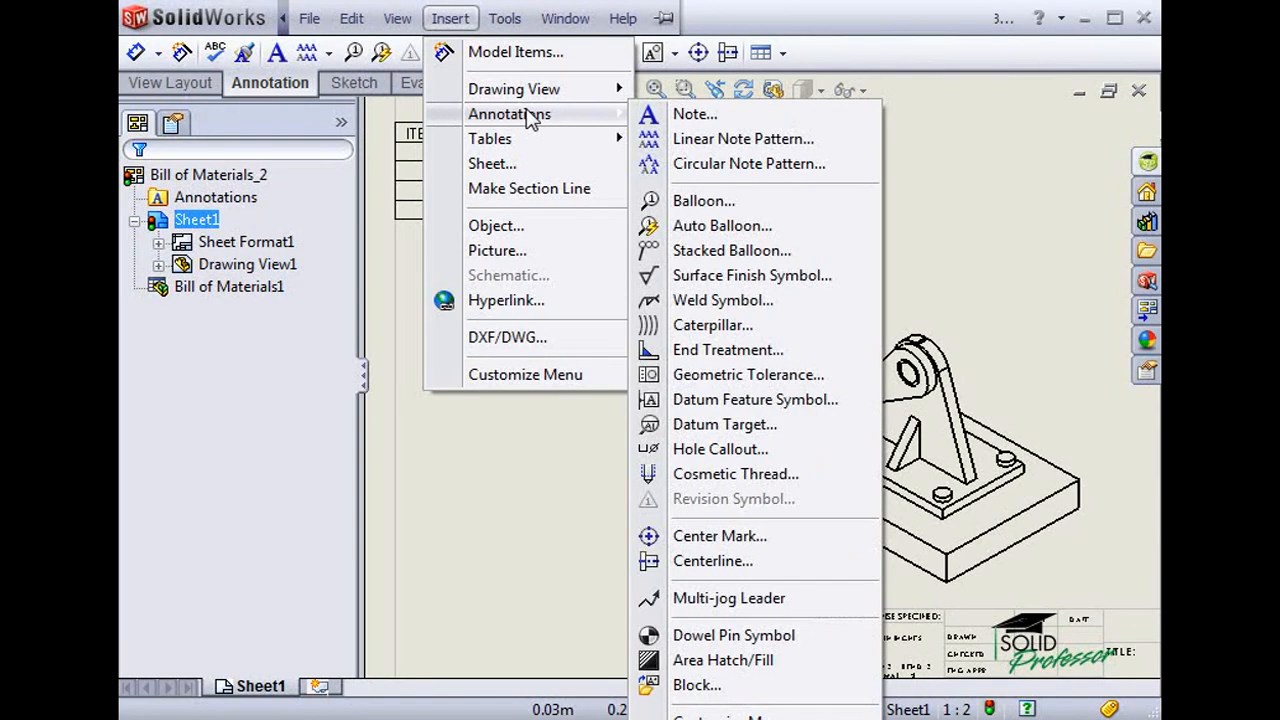
pyautogui.click(690, 201)
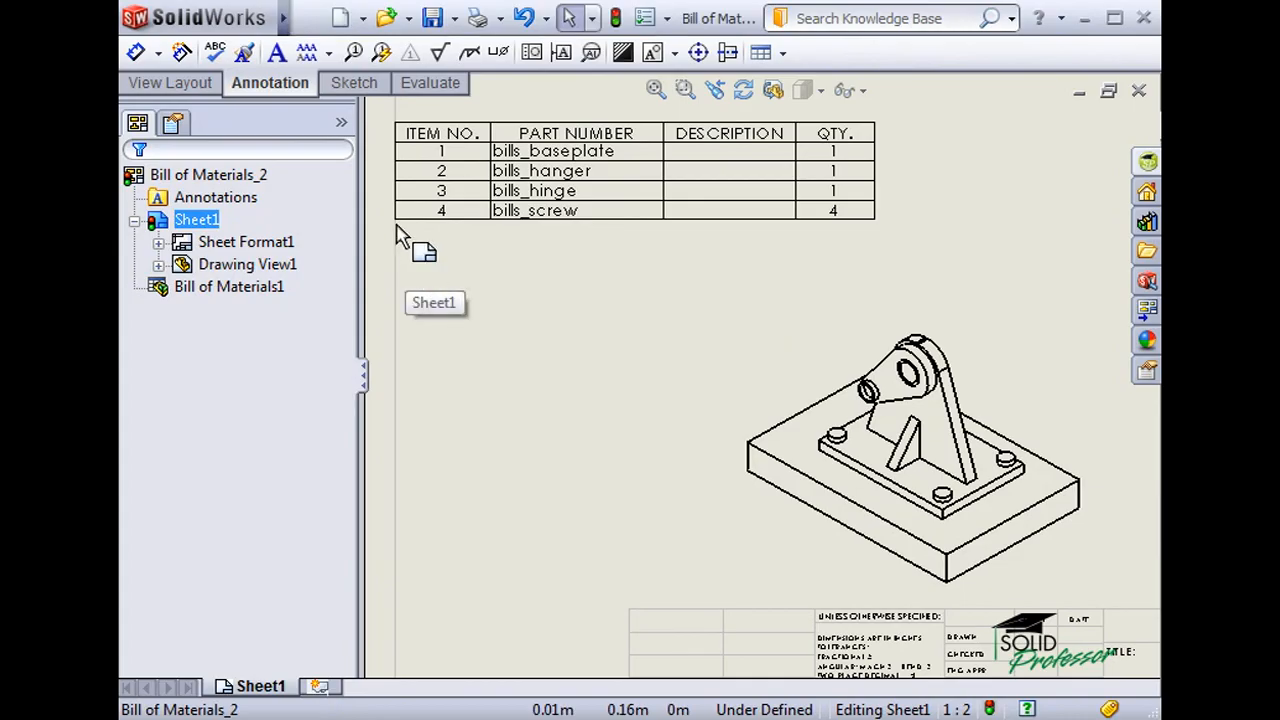
pyautogui.click(356, 53)
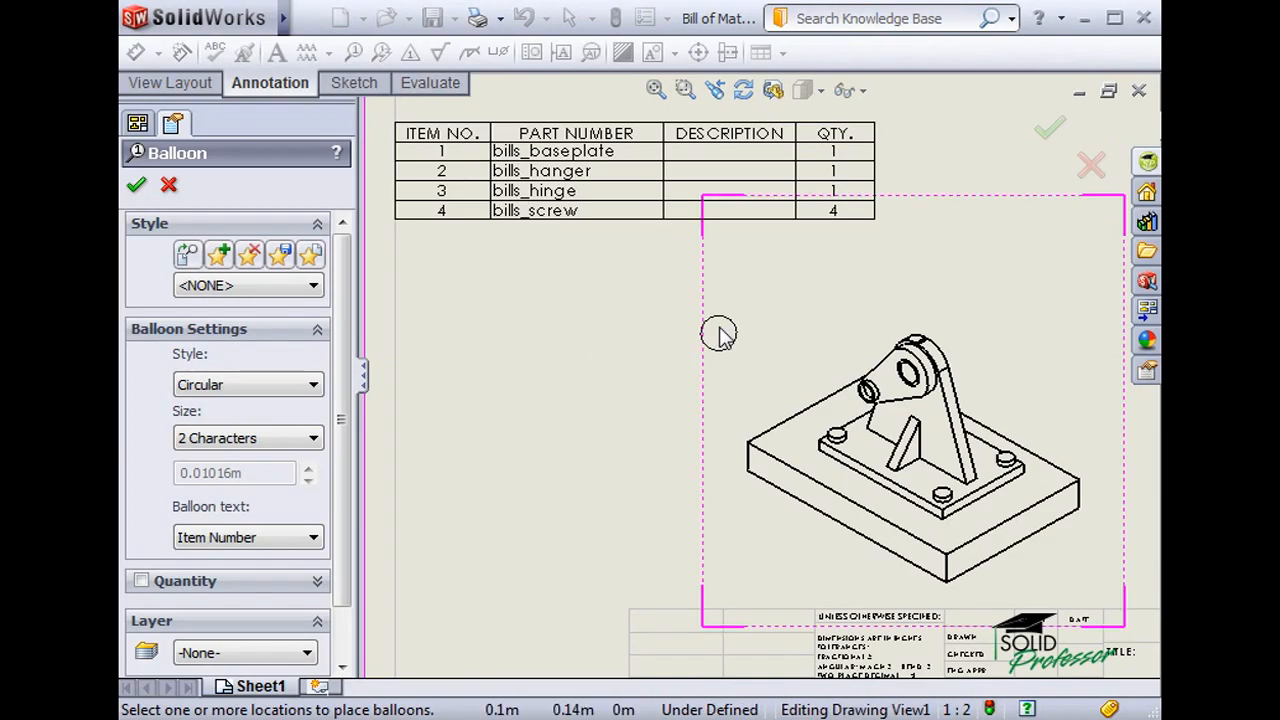
pyautogui.click(791, 440)
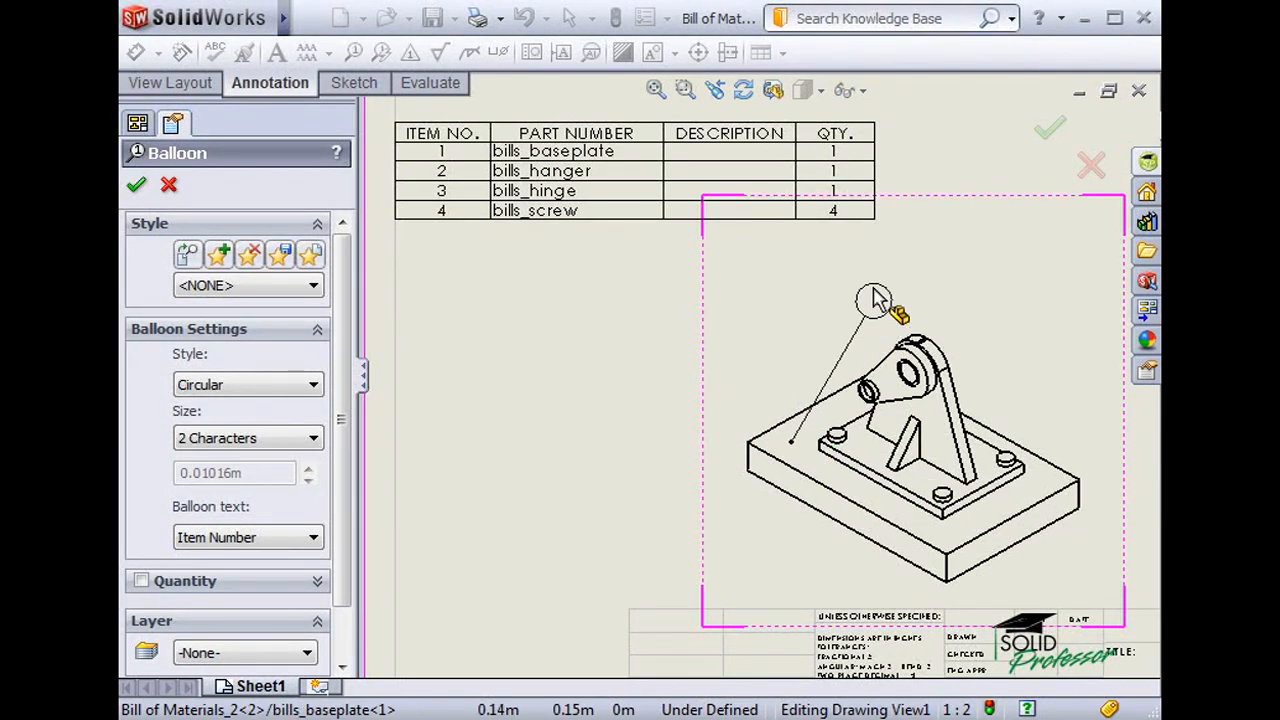
pyautogui.click(750, 279)
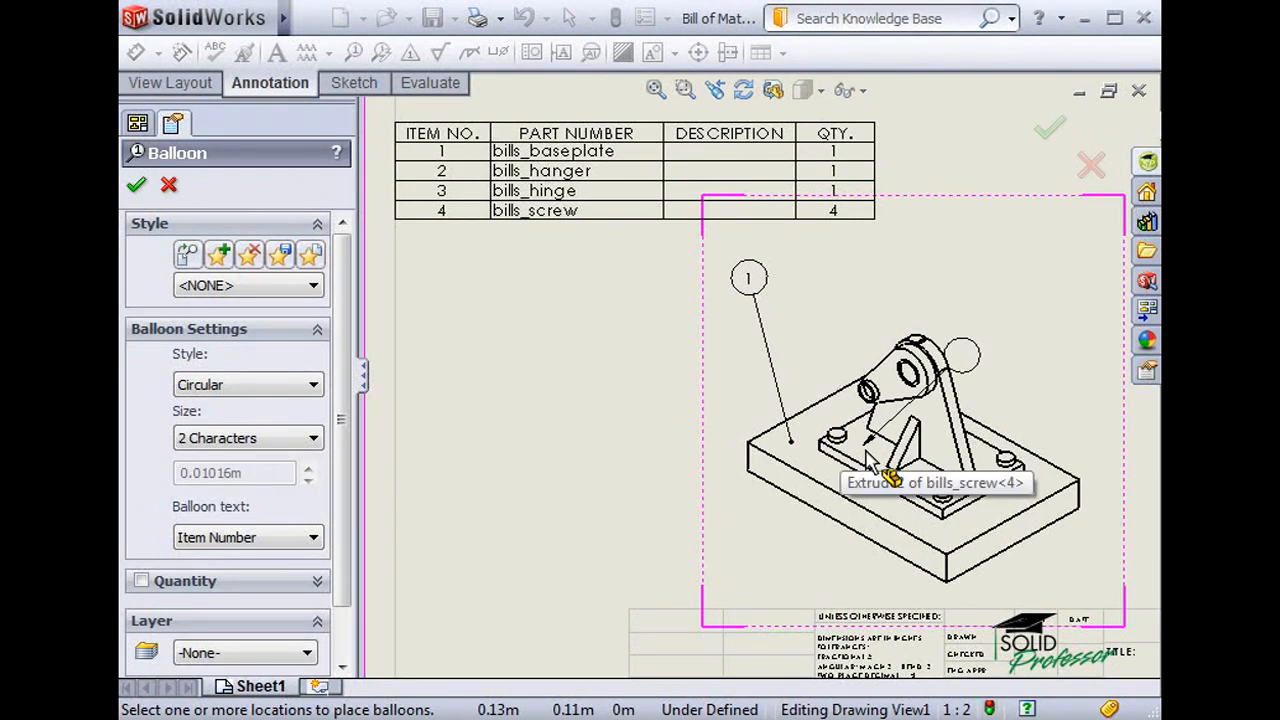
pyautogui.click(864, 450)
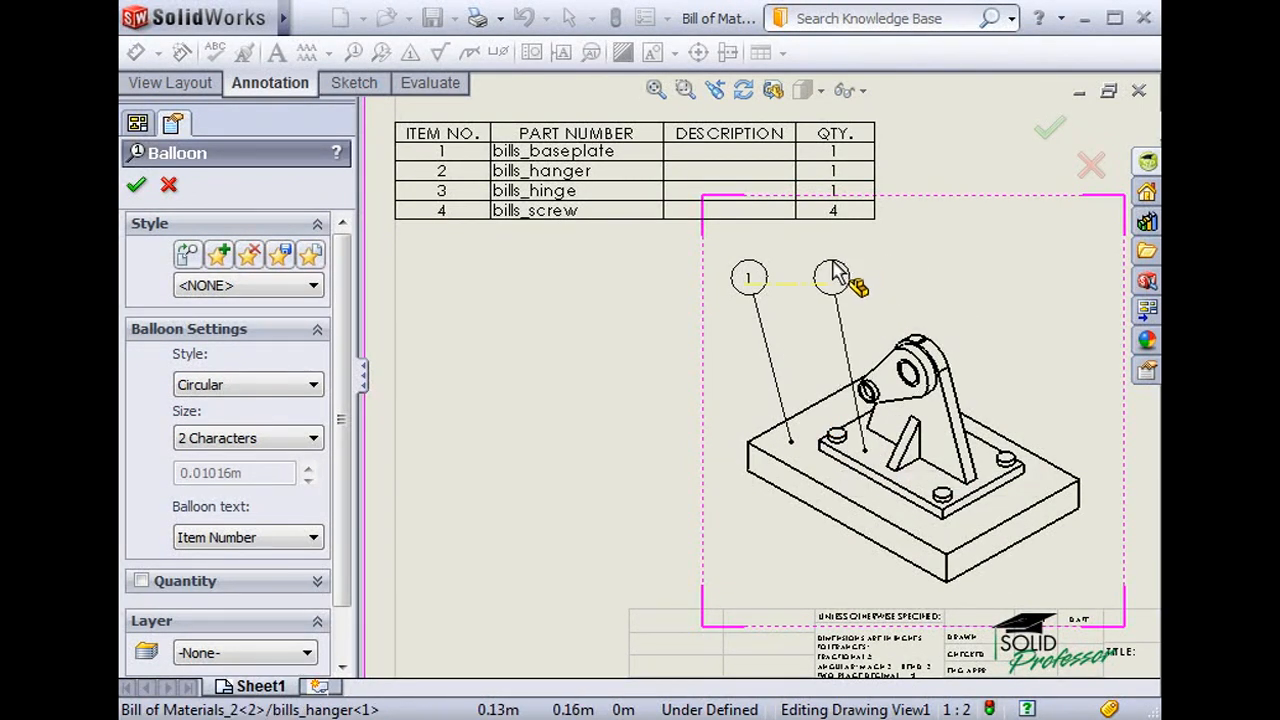
pyautogui.click(836, 258)
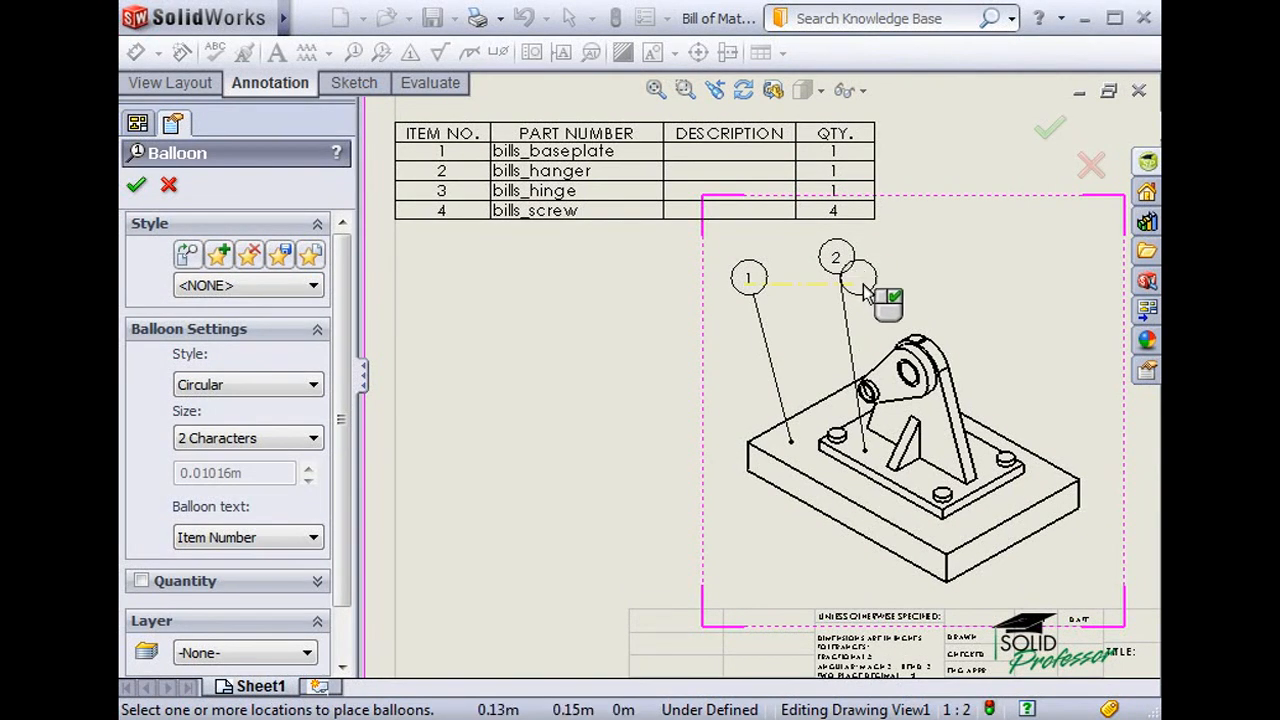
# Add item-number balloons to the hinge and the rear screw above the isometric view, and finish ballooning.
pyautogui.click(899, 342)
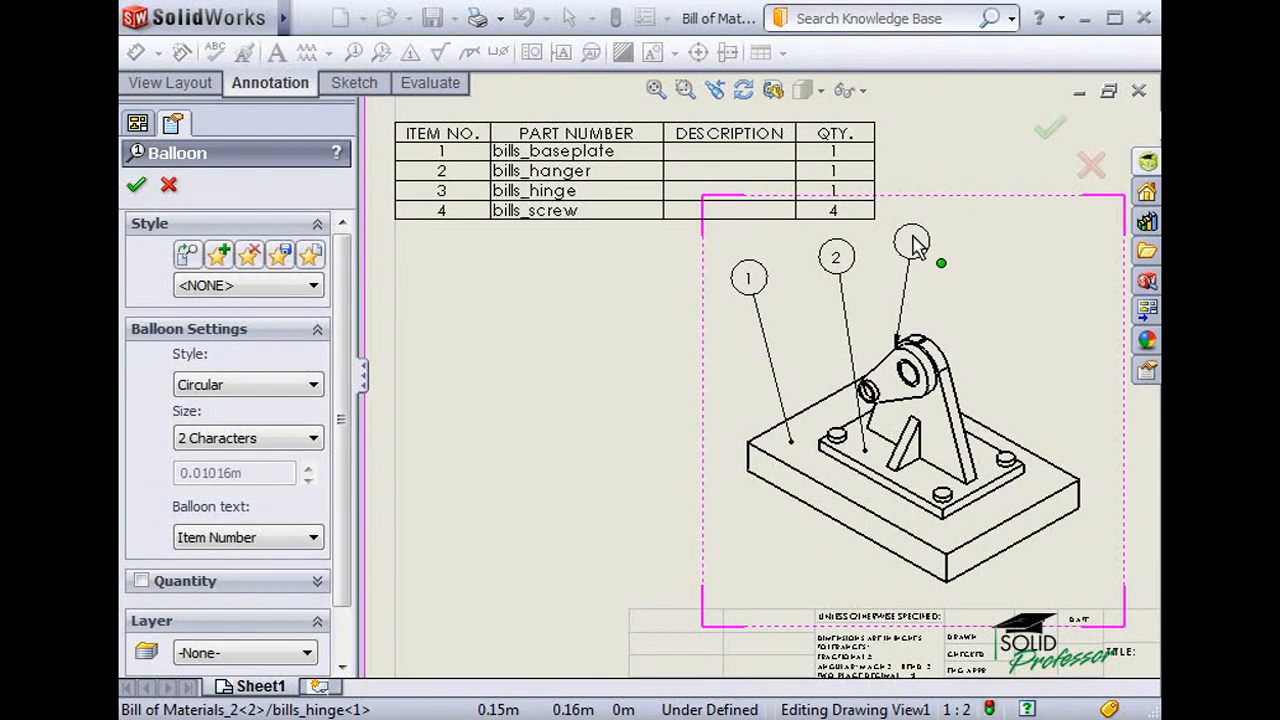
pyautogui.click(913, 247)
pyautogui.click(1010, 447)
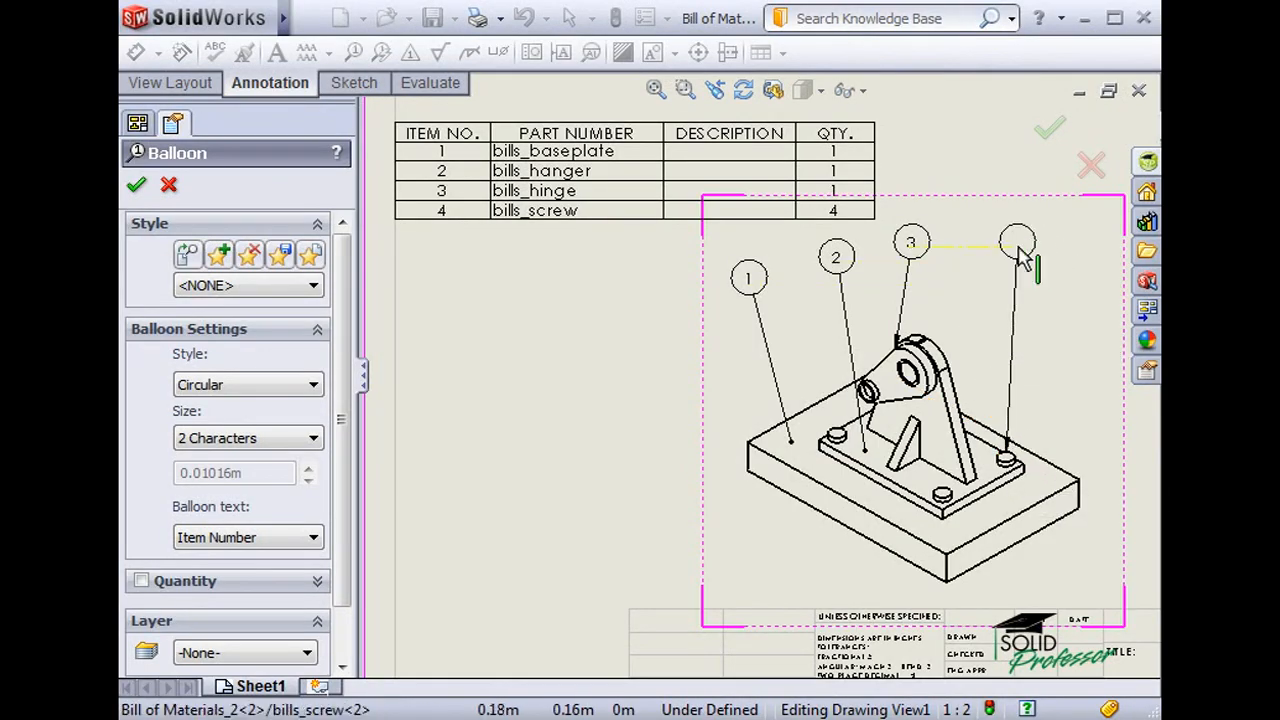
pyautogui.click(1014, 278)
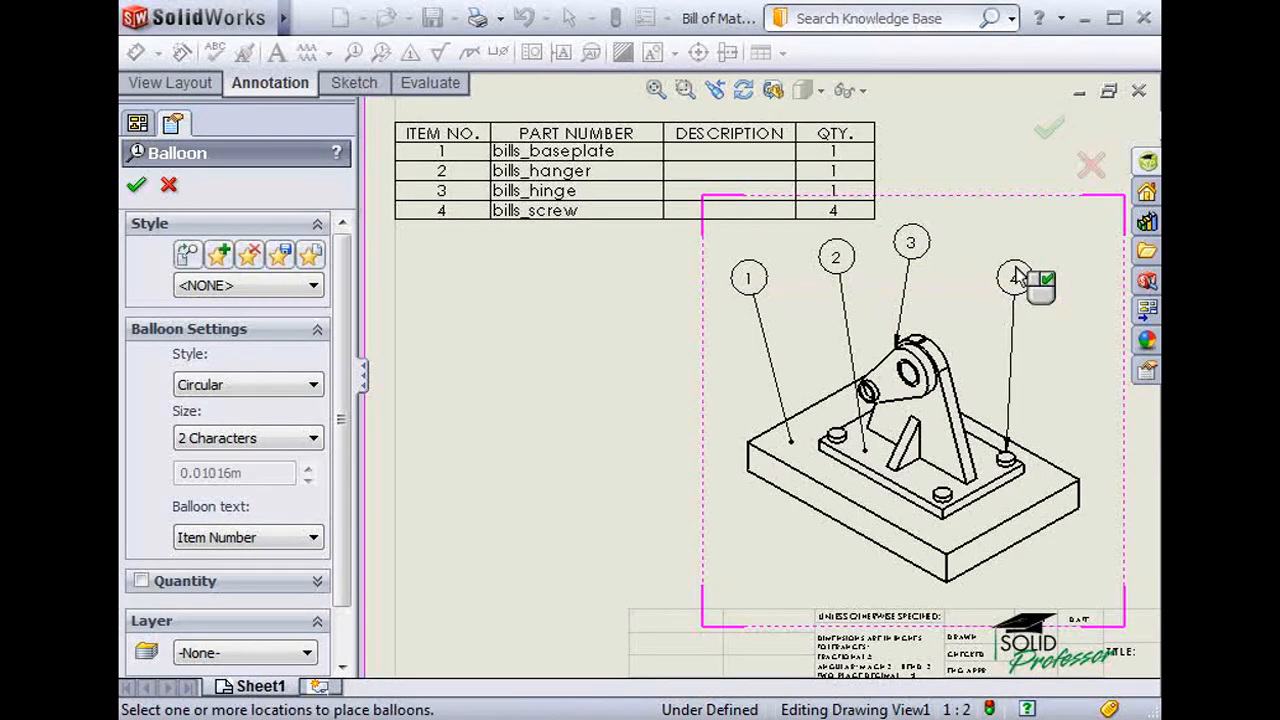
pyautogui.click(1048, 128)
# Move the hinge's balloon closer to the part and set it to Diamond style and User Defined size with the quantity shown.
pyautogui.moveTo(909, 238); pyautogui.dragTo(943, 271)
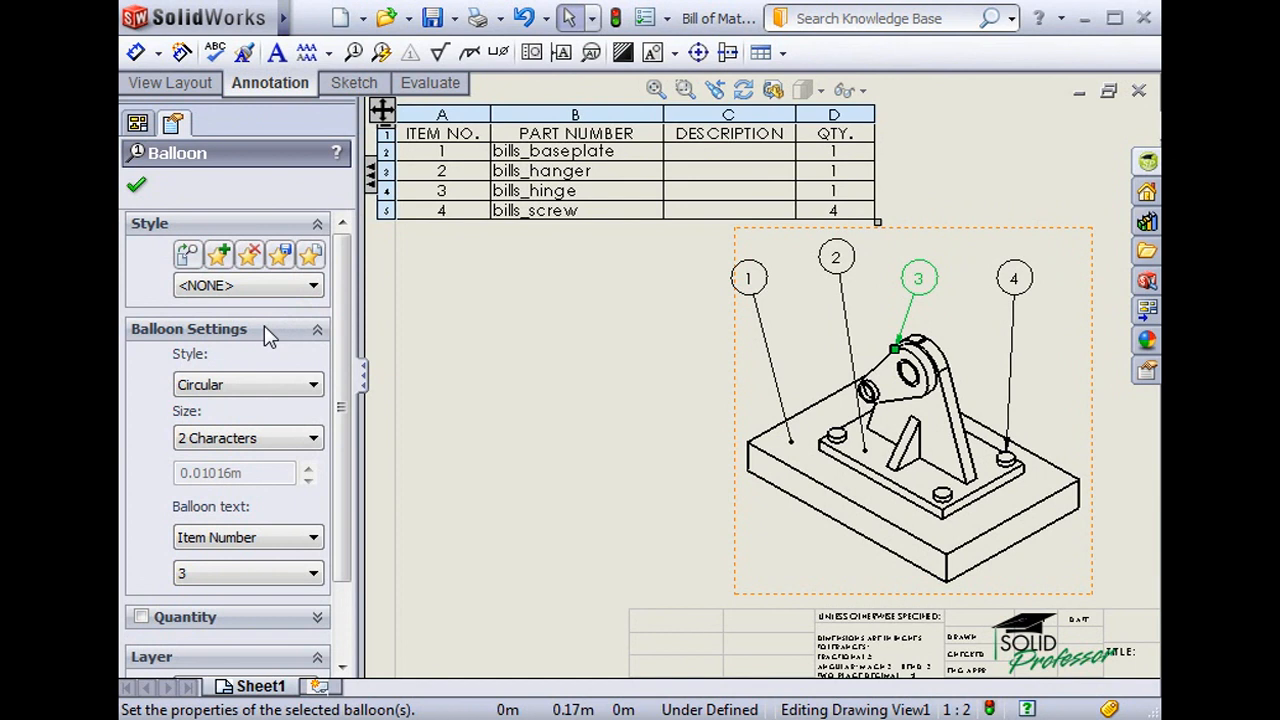
pyautogui.click(286, 395)
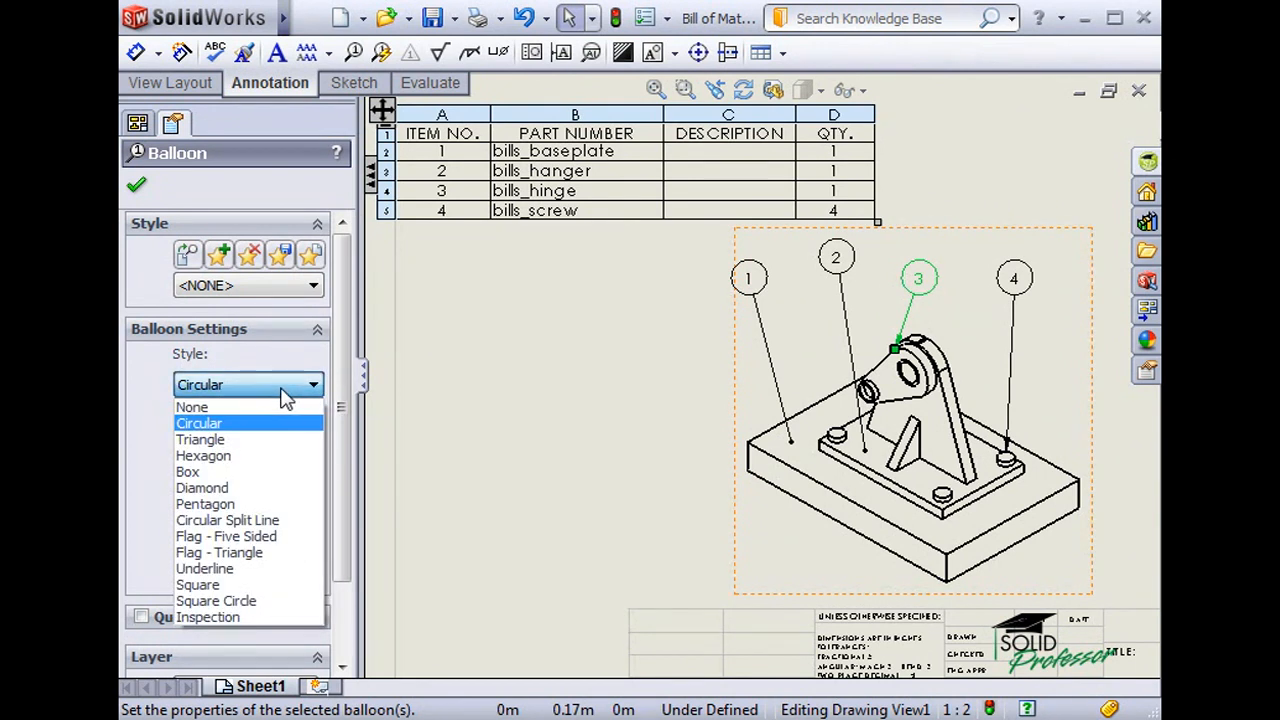
pyautogui.click(287, 489)
pyautogui.click(287, 440)
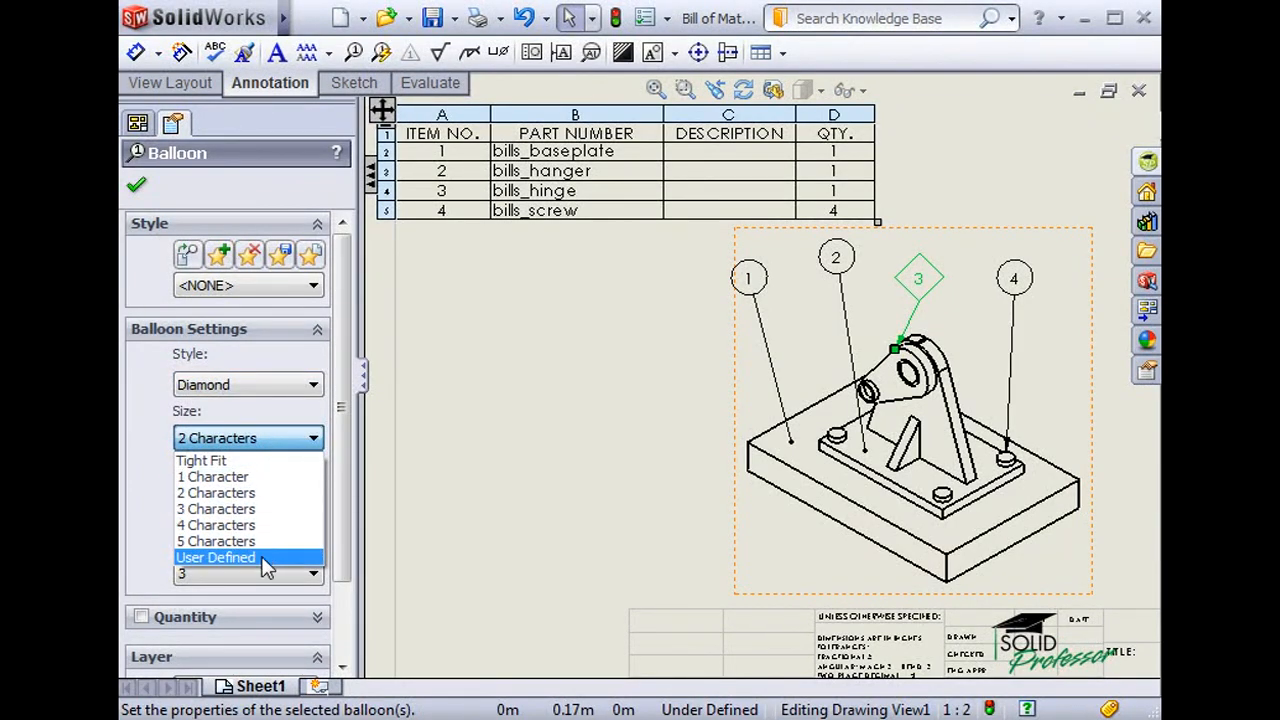
pyautogui.click(265, 557)
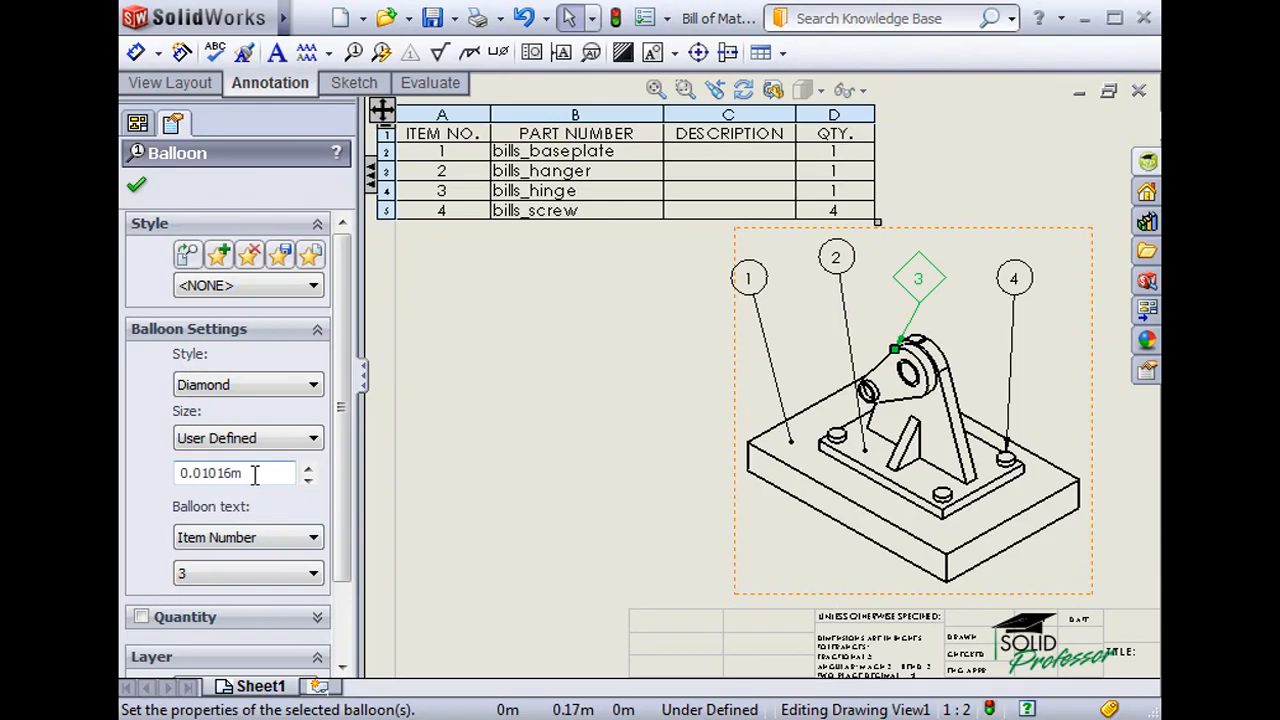
pyautogui.click(141, 618)
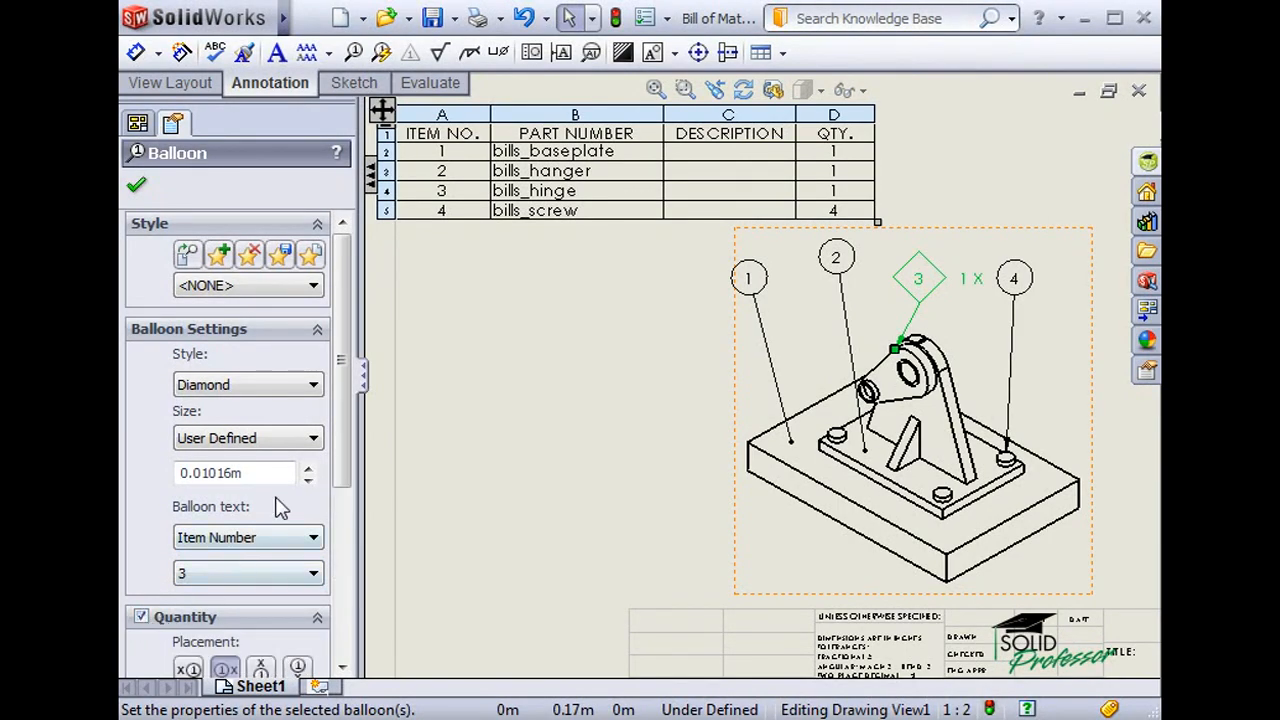
# Try the quantity placement to the left of the hinge's diamond balloon, and settle on placing the quantity above it.
pyautogui.moveTo(338, 474); pyautogui.dragTo(342, 612)
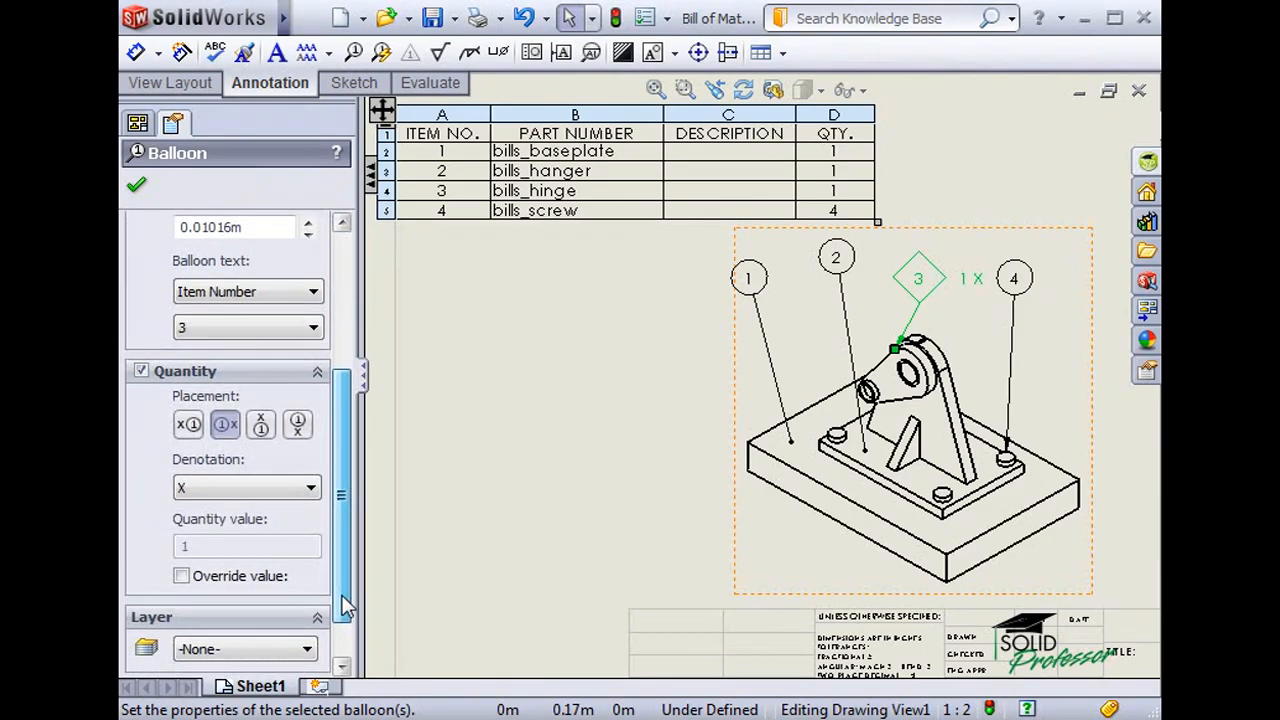
pyautogui.click(192, 430)
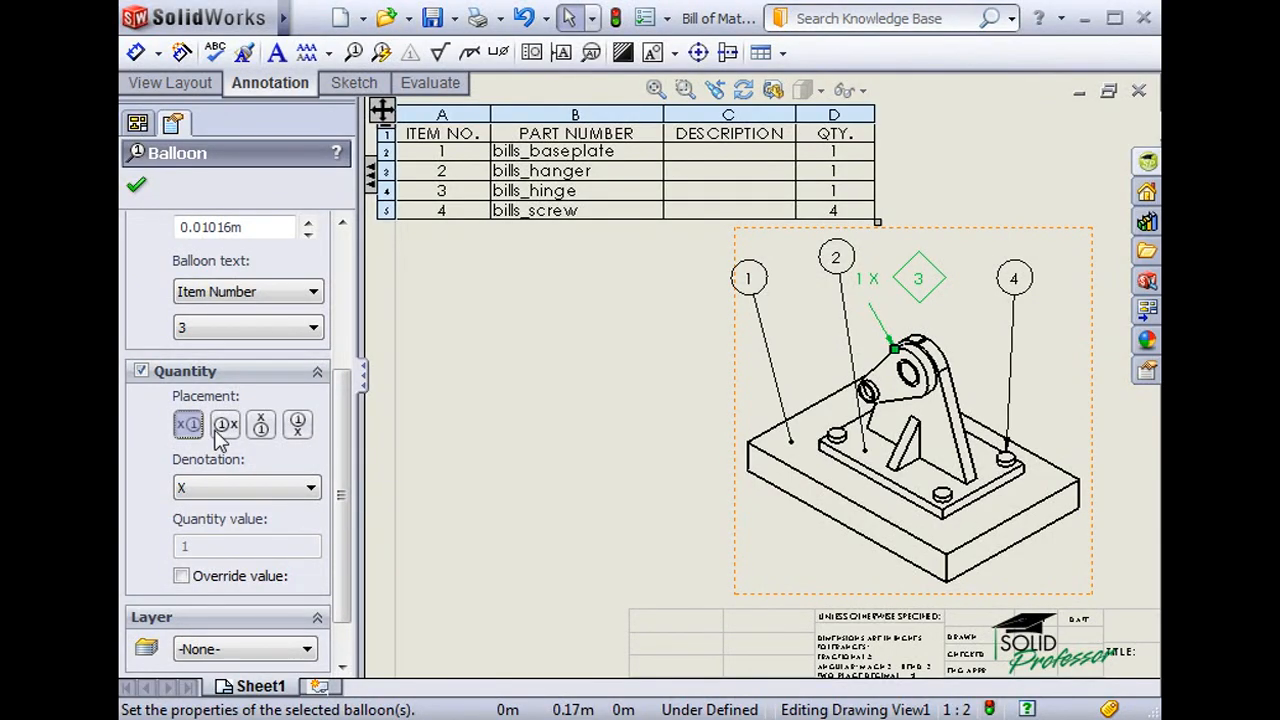
pyautogui.click(260, 428)
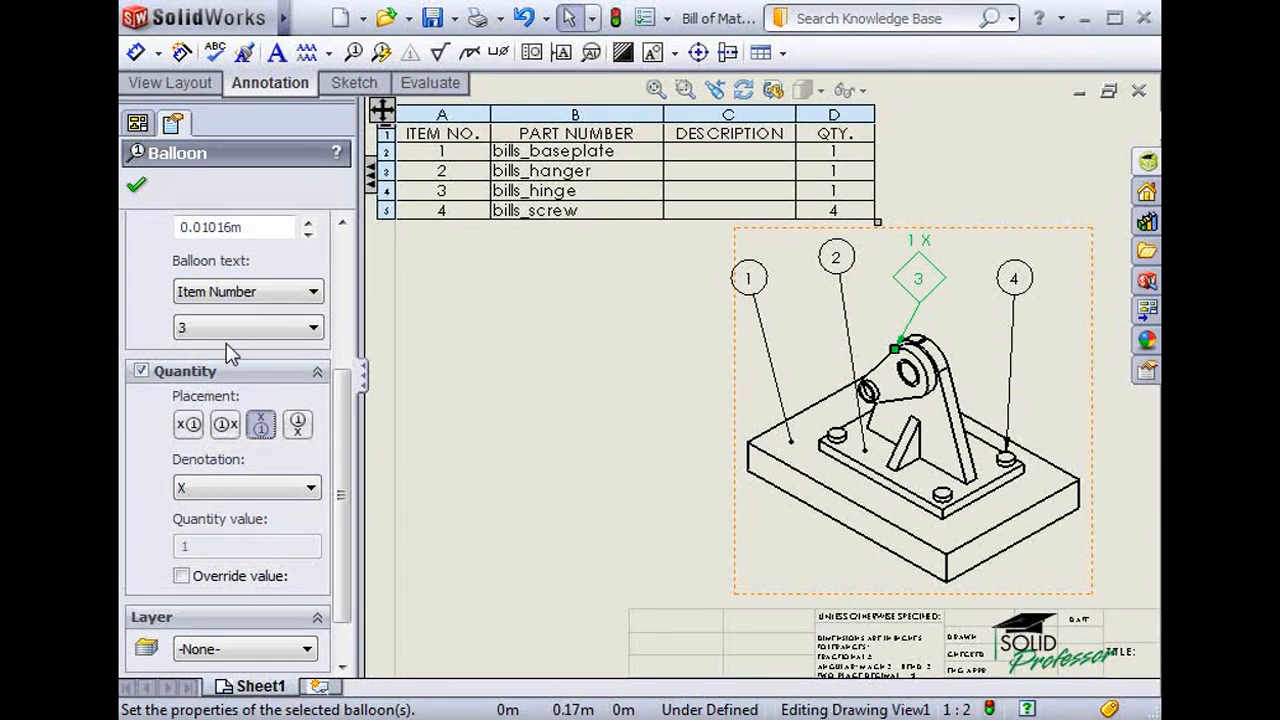
pyautogui.click(136, 184)
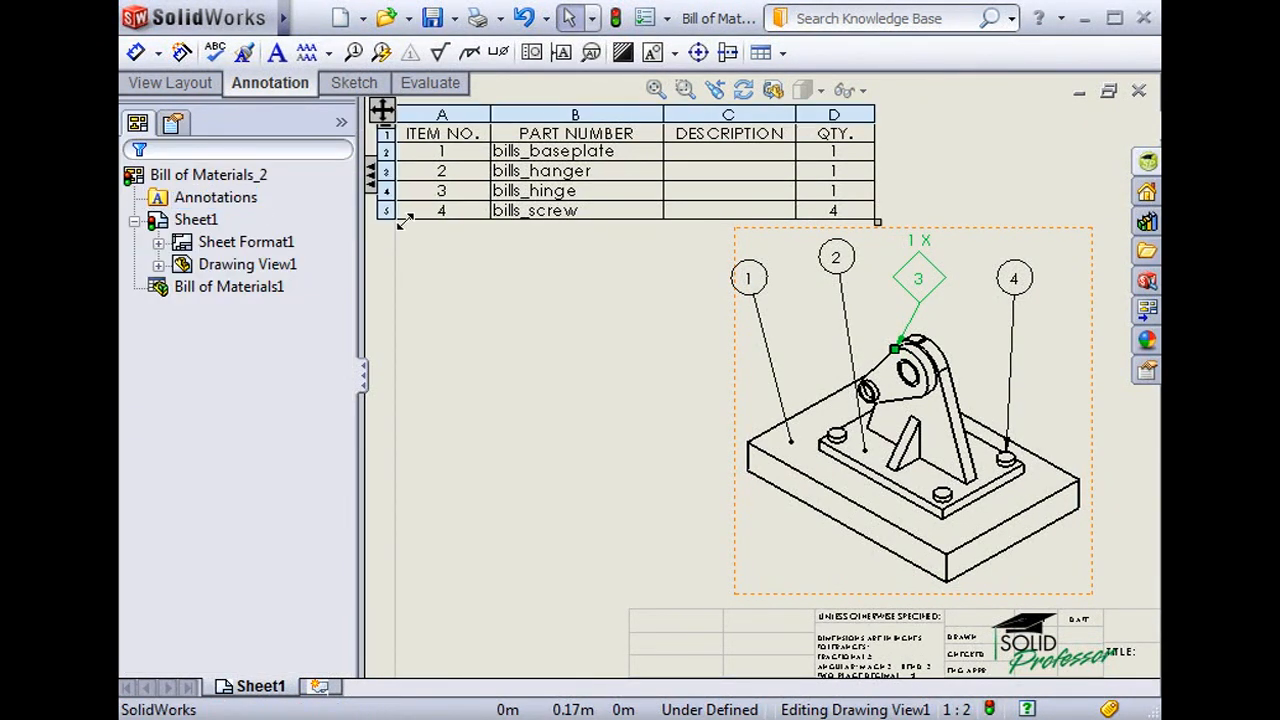
# Delete all item balloons from the isometric view, including the hinge's diamond balloon.
pyautogui.moveTo(698, 245); pyautogui.dragTo(1054, 340)
pyautogui.press('Delete')
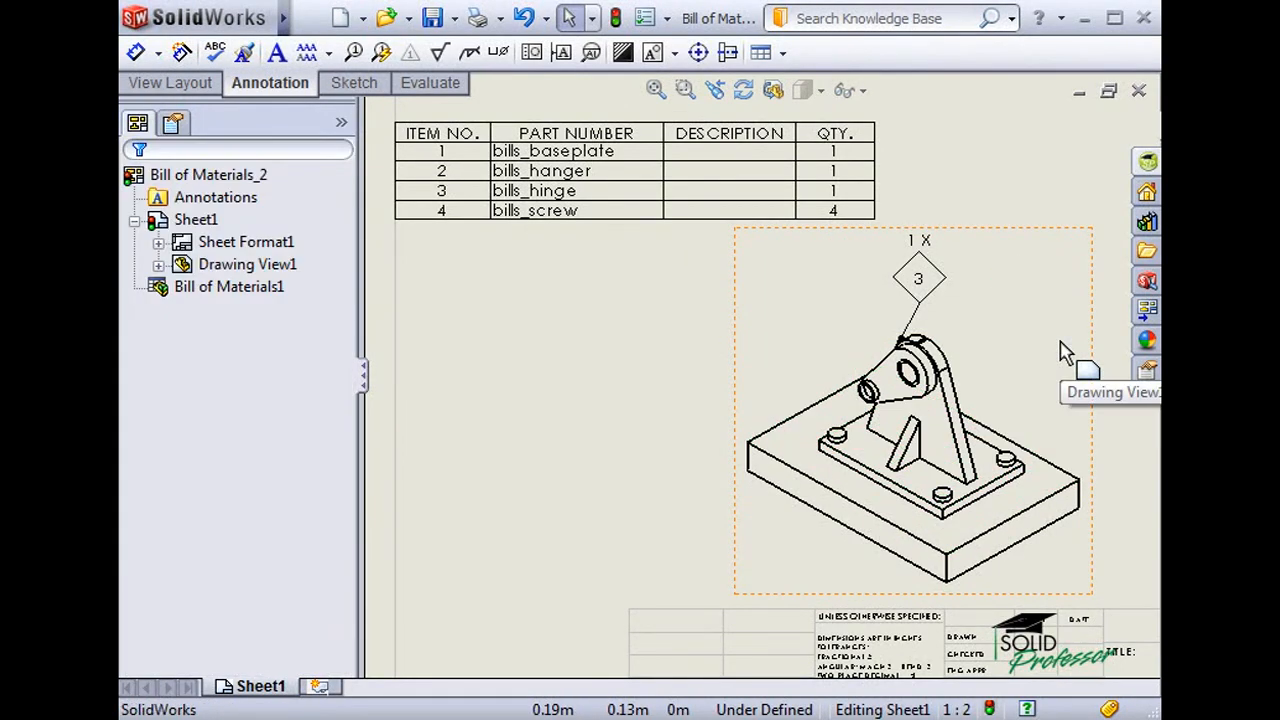
pyautogui.click(936, 286)
pyautogui.press('Delete')
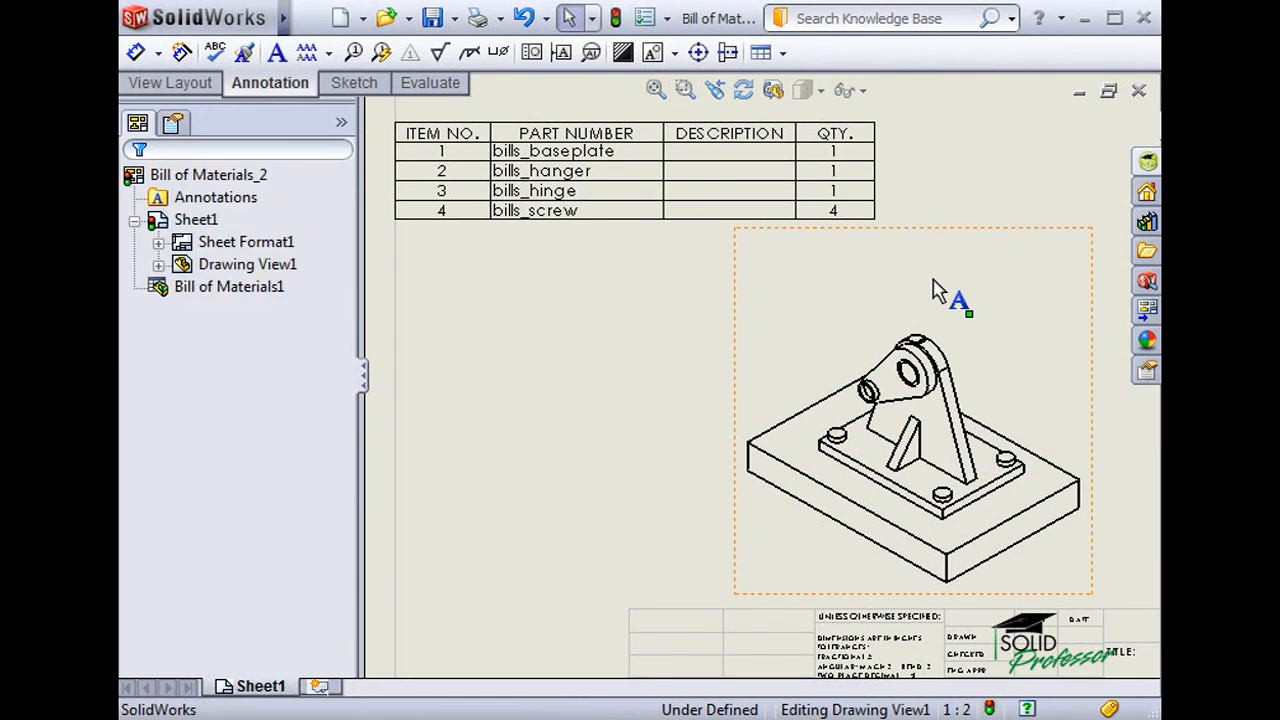
pyautogui.click(929, 289)
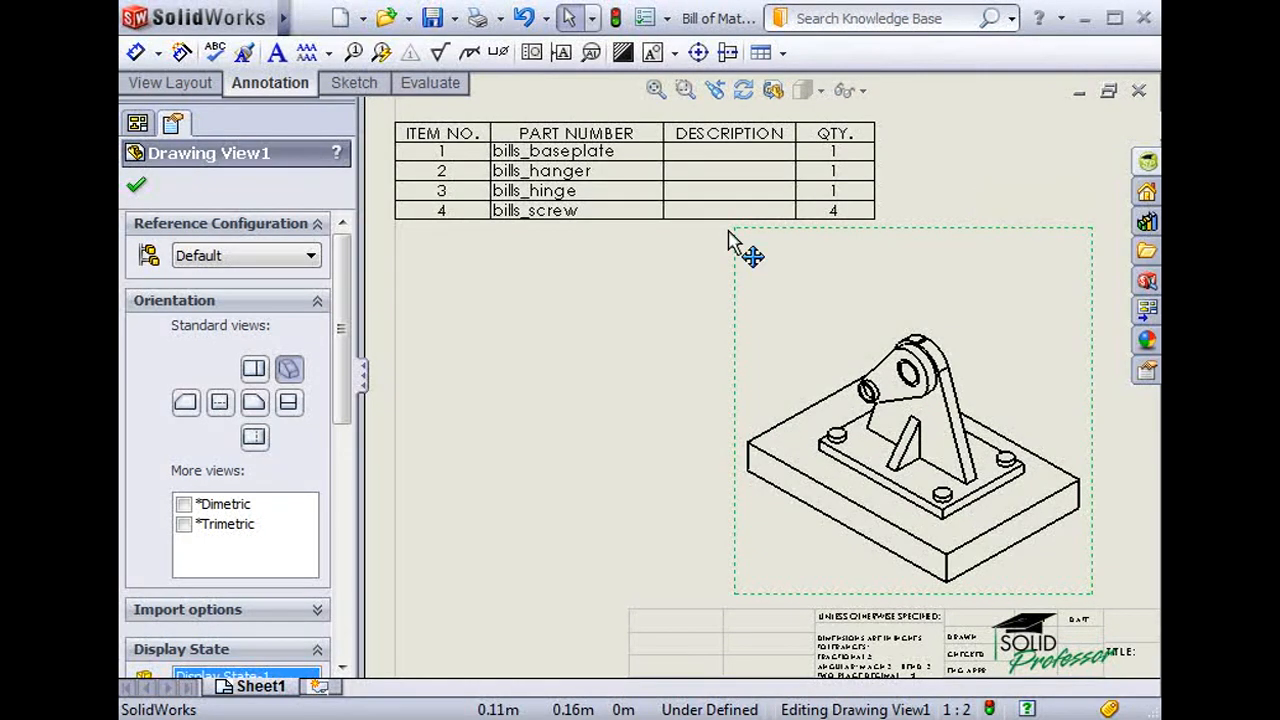
pyautogui.press('Escape')
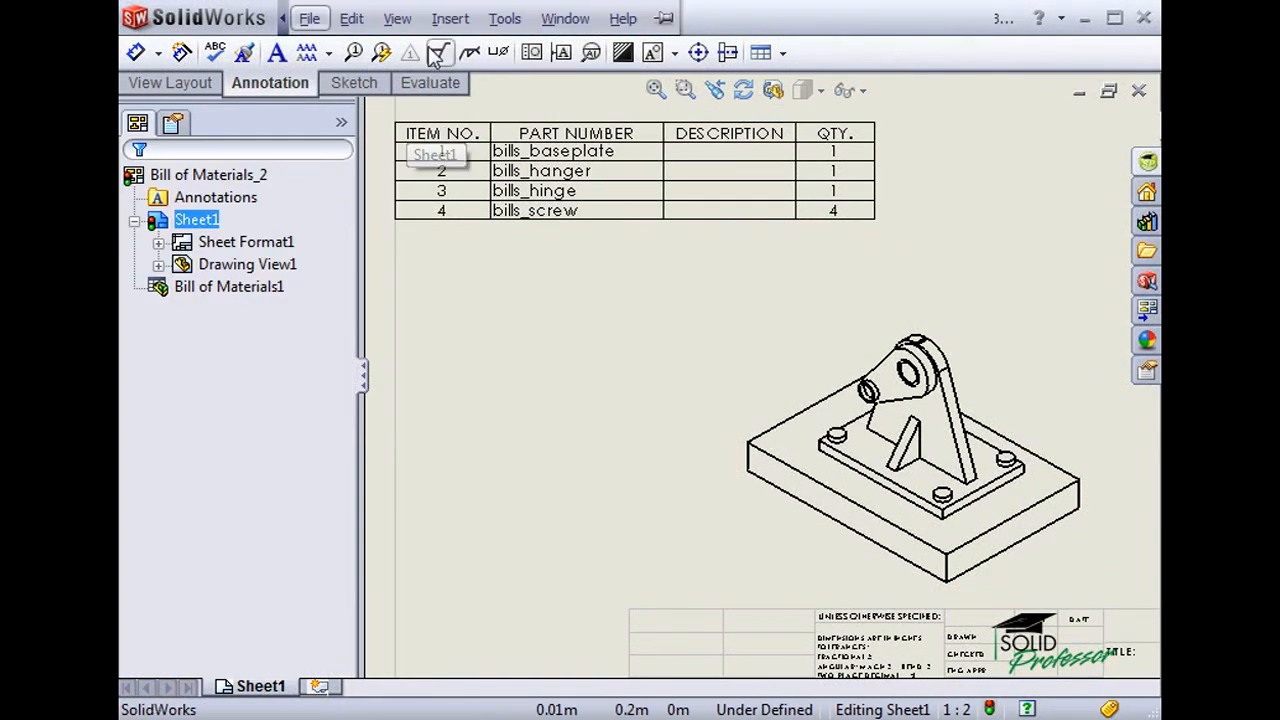
# Auto-balloon the isometric view using the Top balloon layout.
pyautogui.click(447, 19)
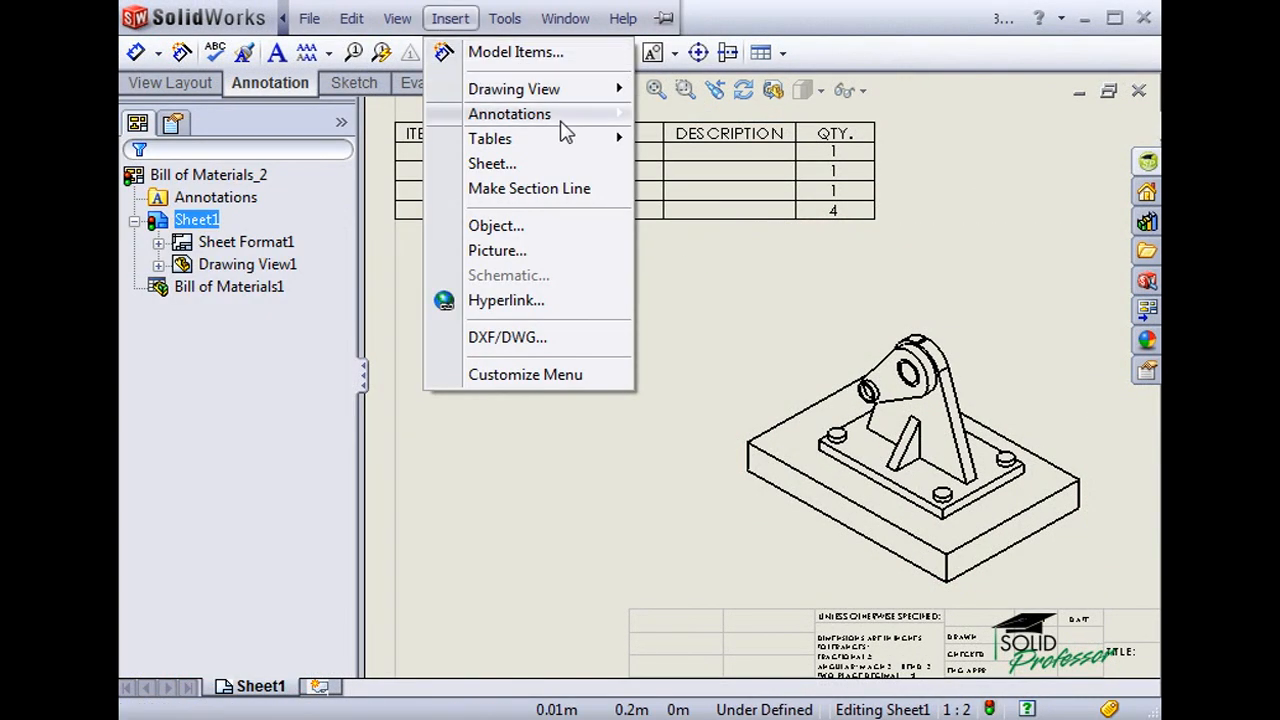
pyautogui.moveTo(590, 116)
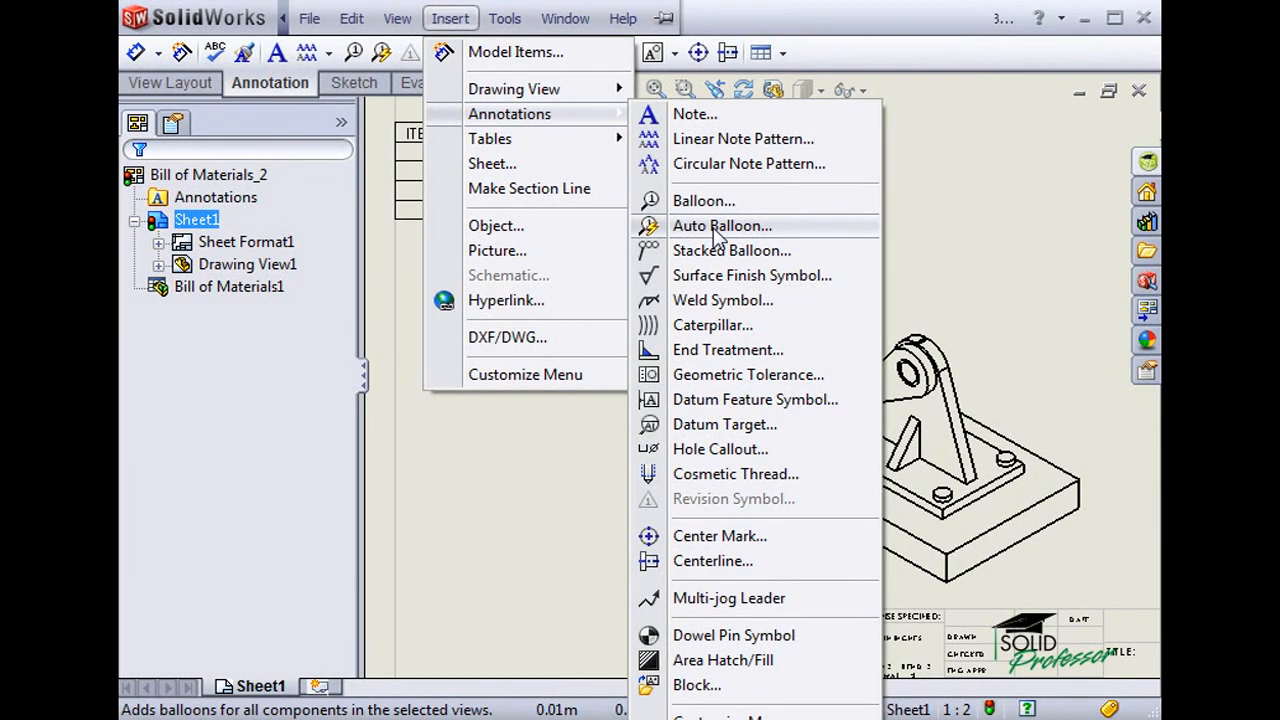
pyautogui.click(400, 277)
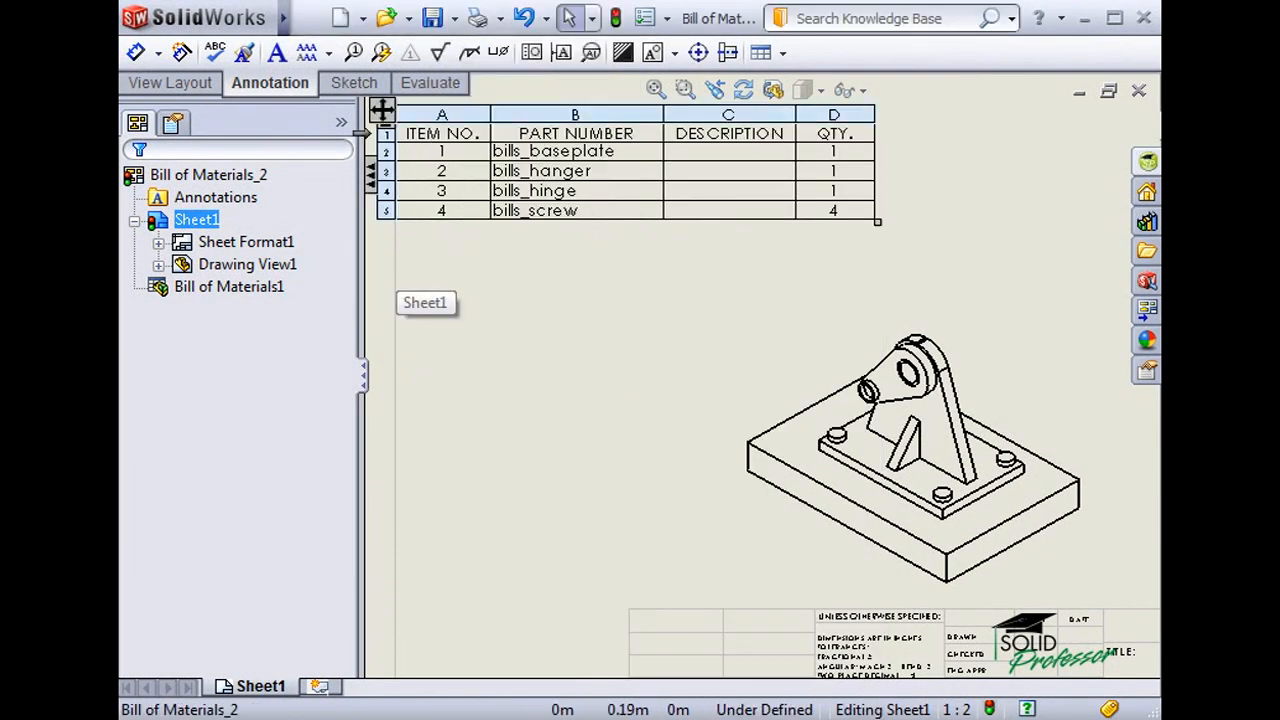
pyautogui.click(377, 55)
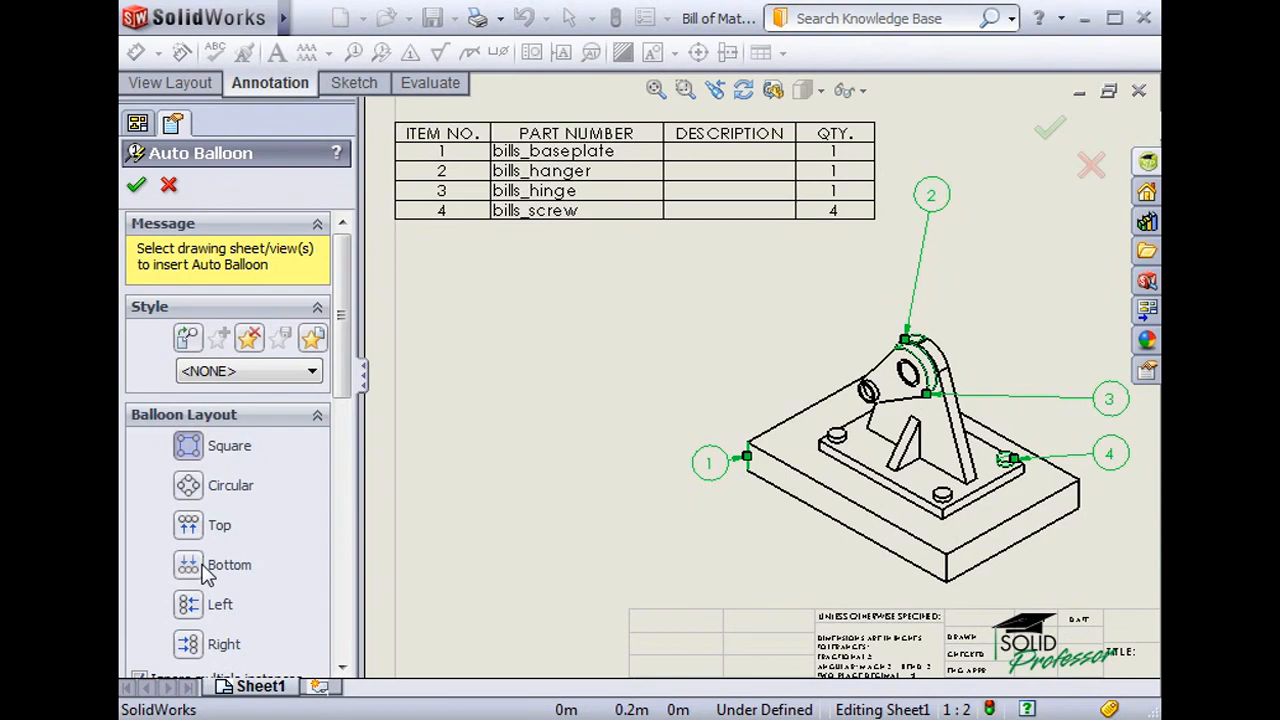
pyautogui.click(187, 535)
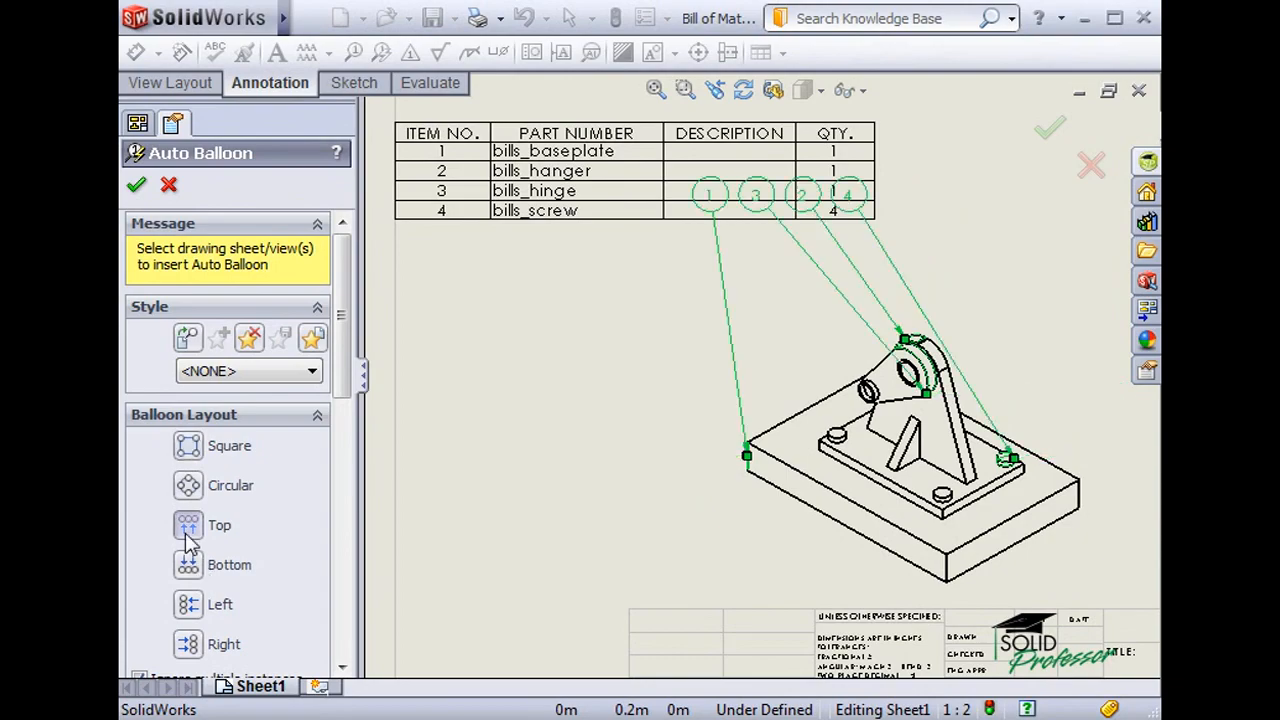
pyautogui.click(137, 186)
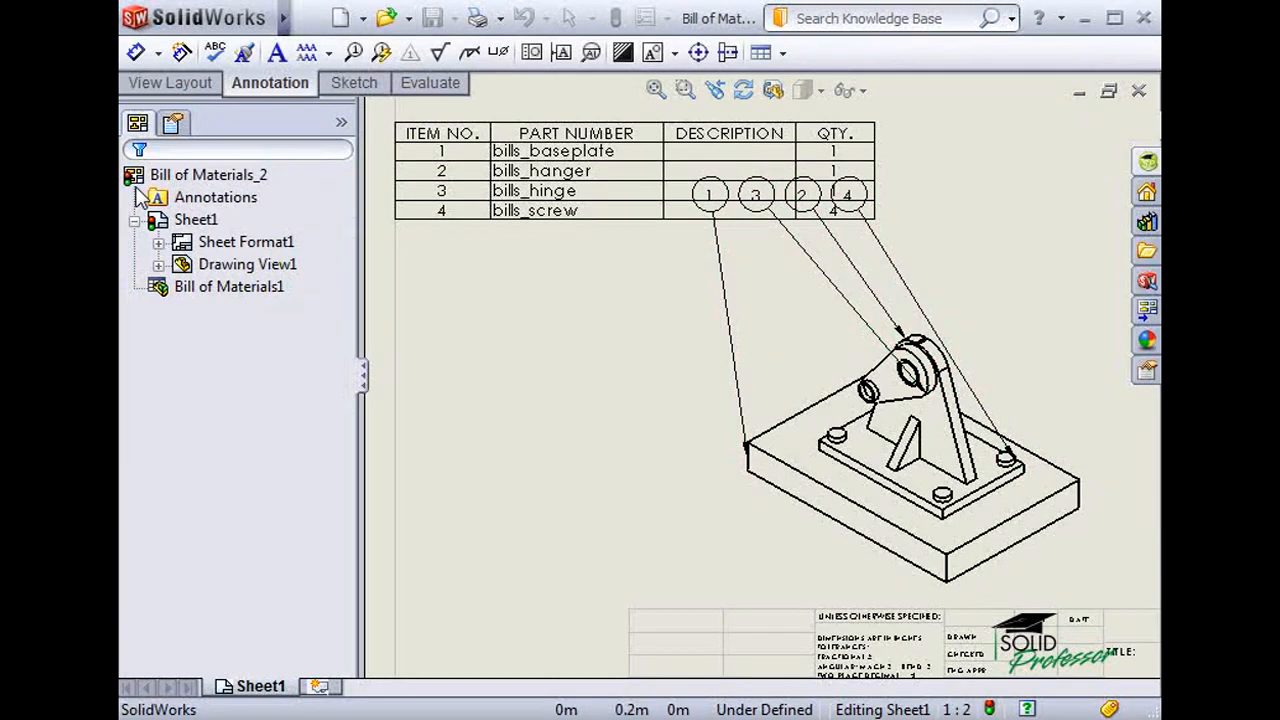
# Reposition the hinge, screw and hanger balloons closer to the isometric view, and delete all the automatic balloons.
pyautogui.moveTo(756, 194); pyautogui.dragTo(793, 325)
pyautogui.moveTo(850, 196); pyautogui.dragTo(1037, 323)
pyautogui.moveTo(806, 196); pyautogui.dragTo(886, 265)
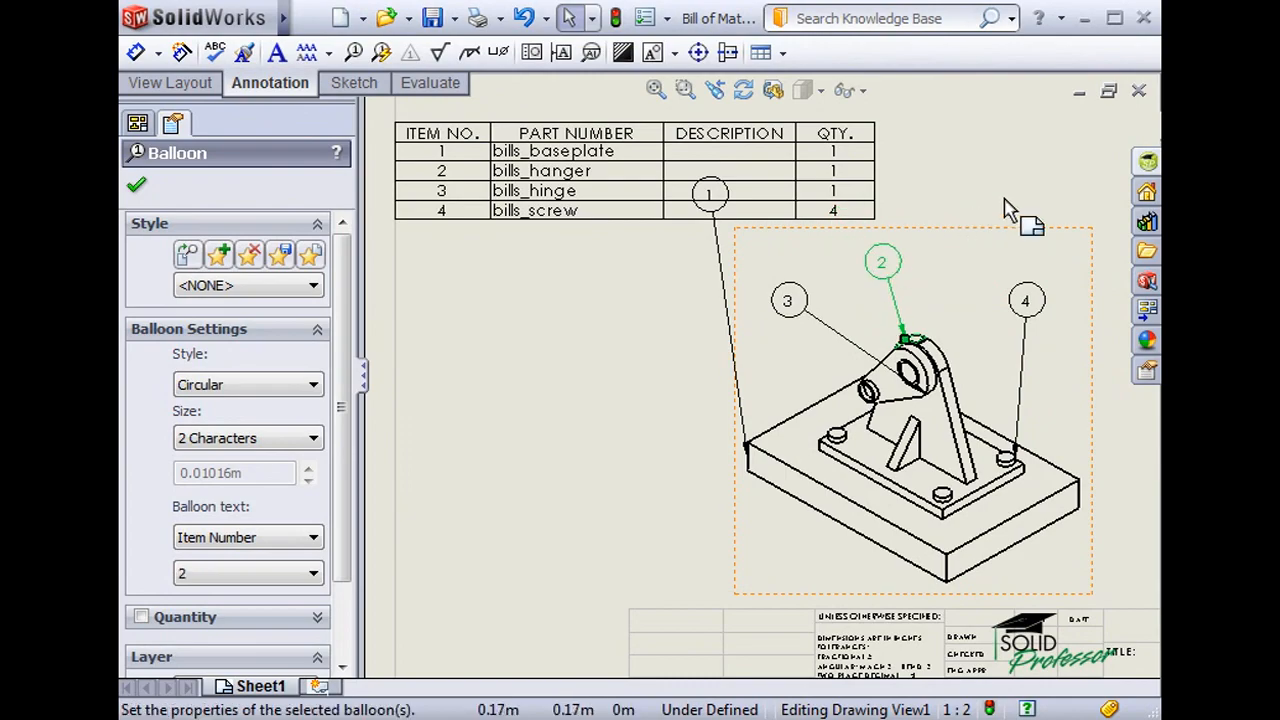
pyautogui.moveTo(1097, 164); pyautogui.dragTo(660, 352)
pyautogui.press('Delete')
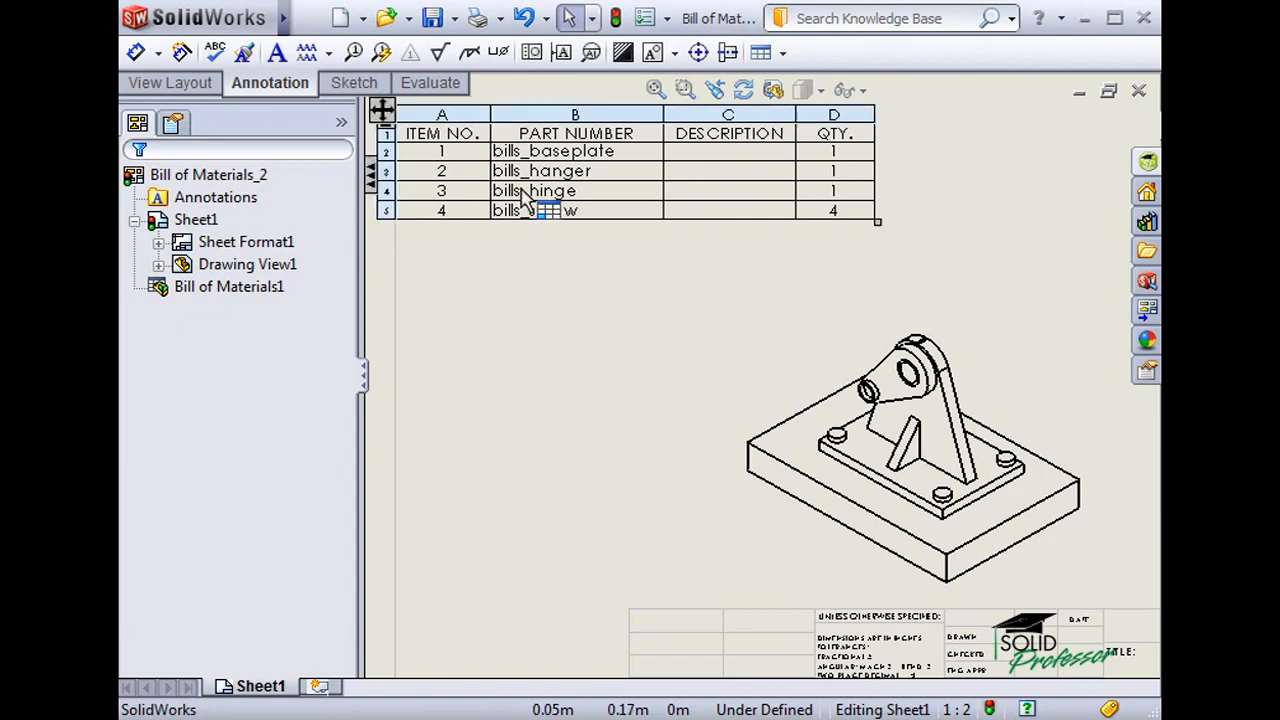
# Auto-balloon the isometric view again with the Top layout, moving the balloon row off the table and closer to the model before accepting.
pyautogui.click(381, 52)
pyautogui.moveTo(345, 258); pyautogui.dragTo(343, 320)
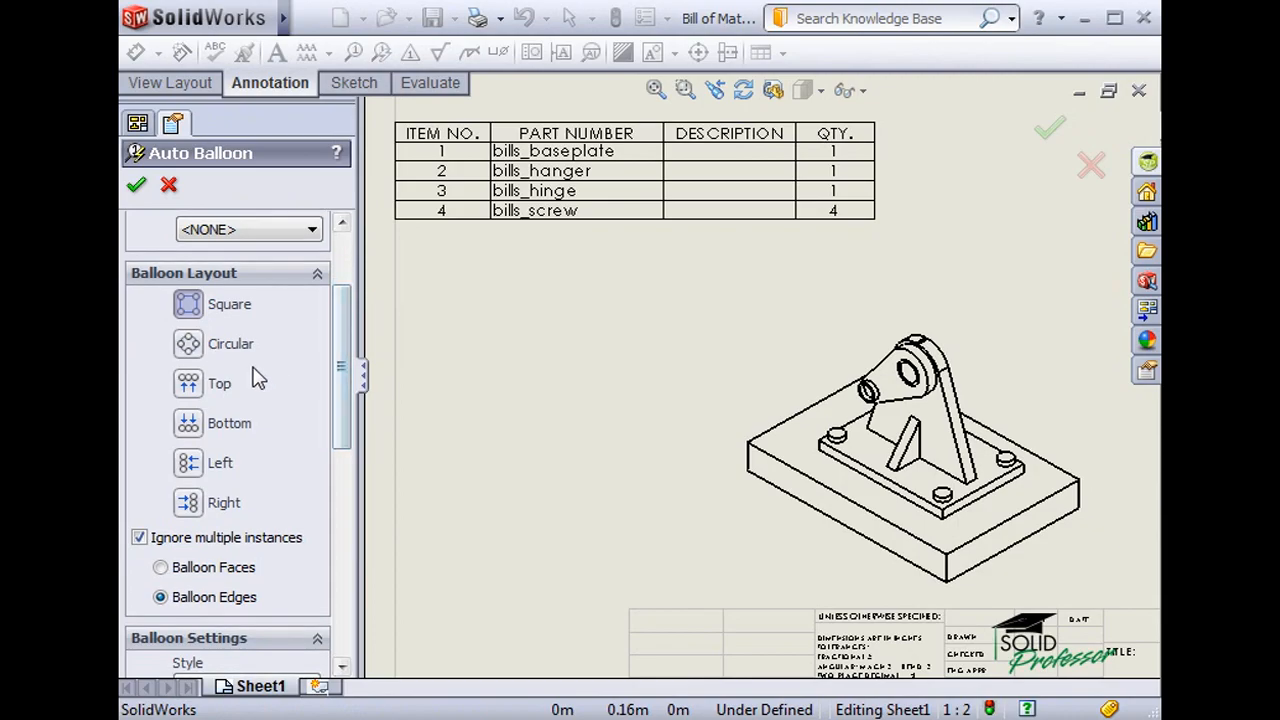
pyautogui.click(204, 388)
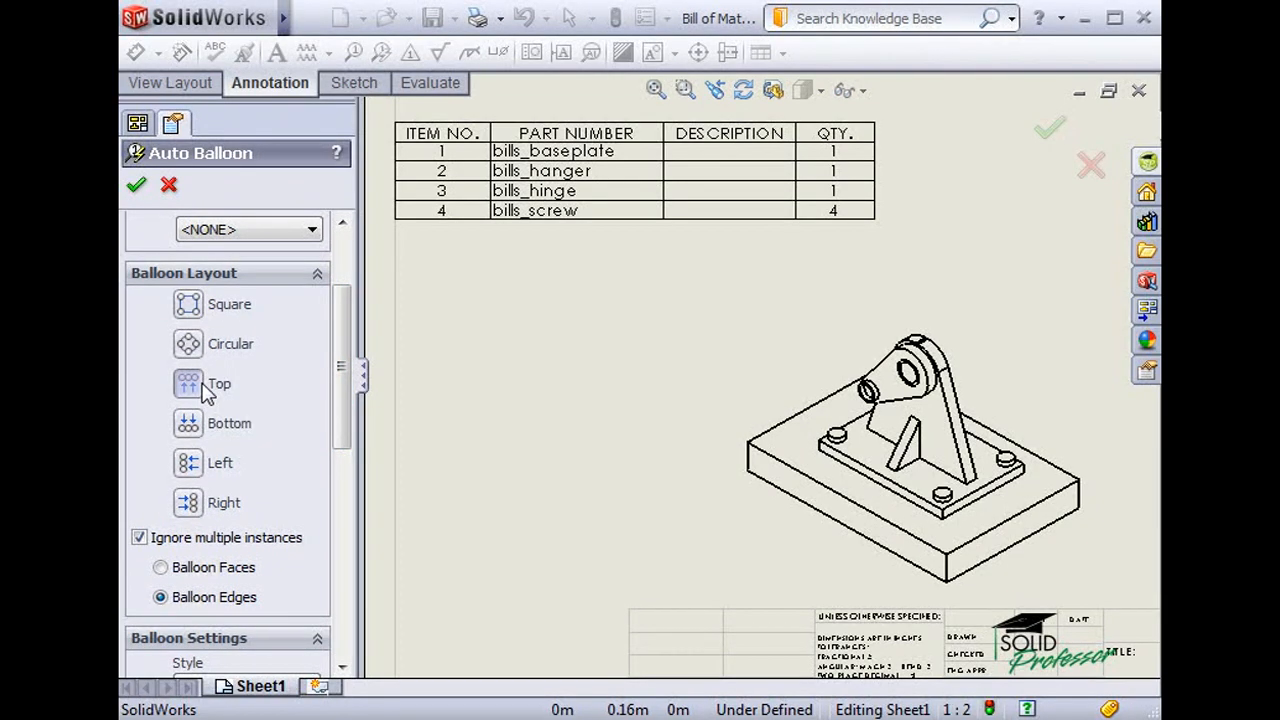
pyautogui.click(765, 410)
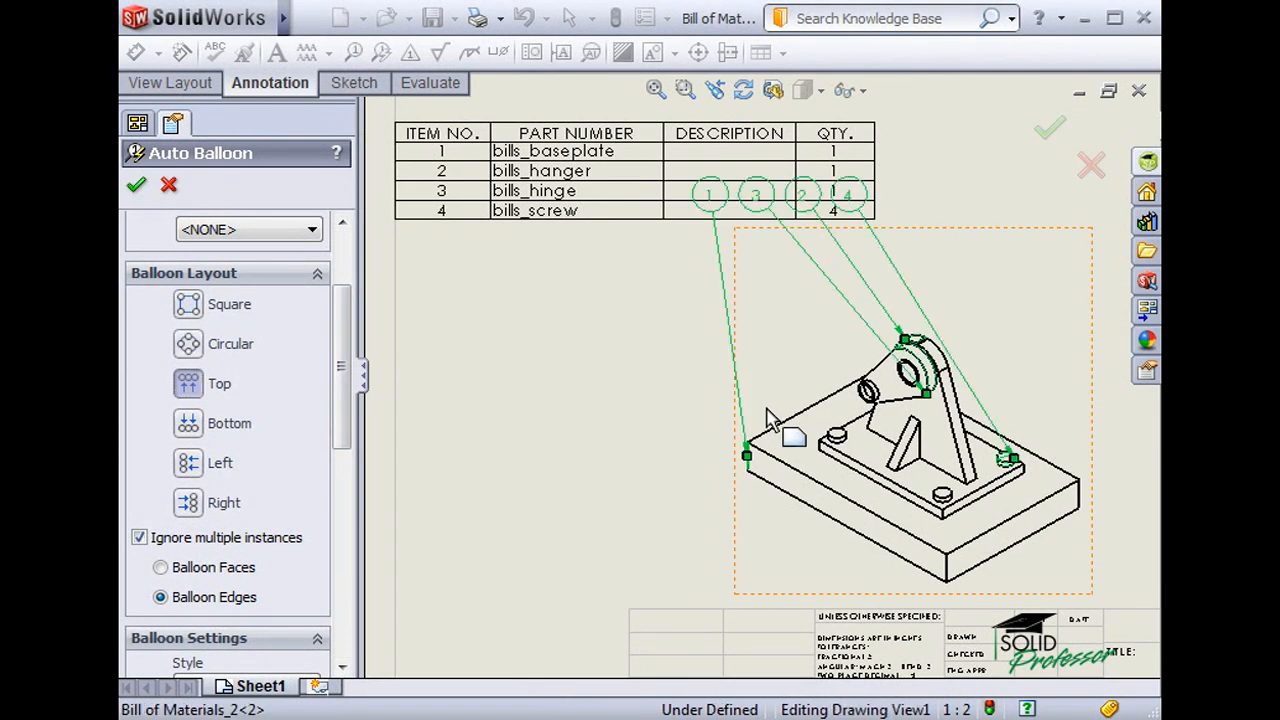
pyautogui.moveTo(760, 208)
pyautogui.mouseDown()
pyautogui.moveTo(826, 344)
pyautogui.moveTo(891, 284)
pyautogui.moveTo(838, 276)
pyautogui.mouseUp()
pyautogui.click(1049, 128)
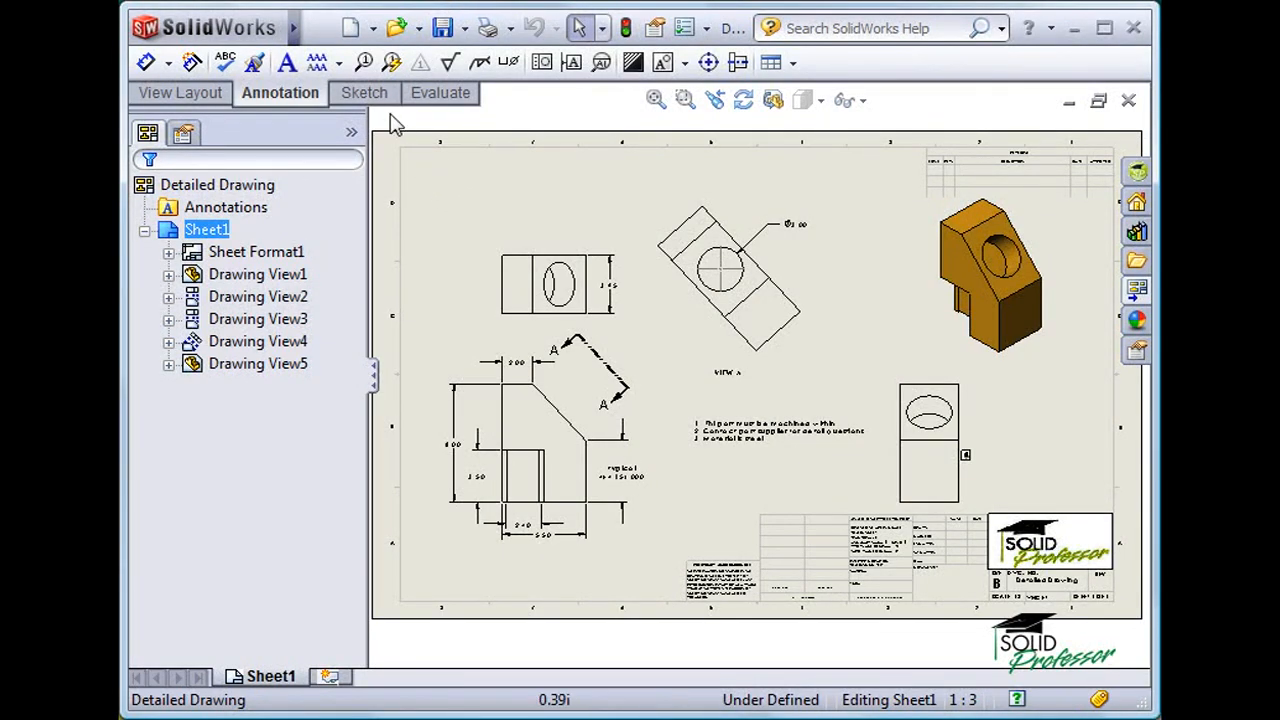
# Create a new drawing on a standard E (ANSI) Landscape sheet without displaying the sheet format.
pyautogui.click(350, 28)
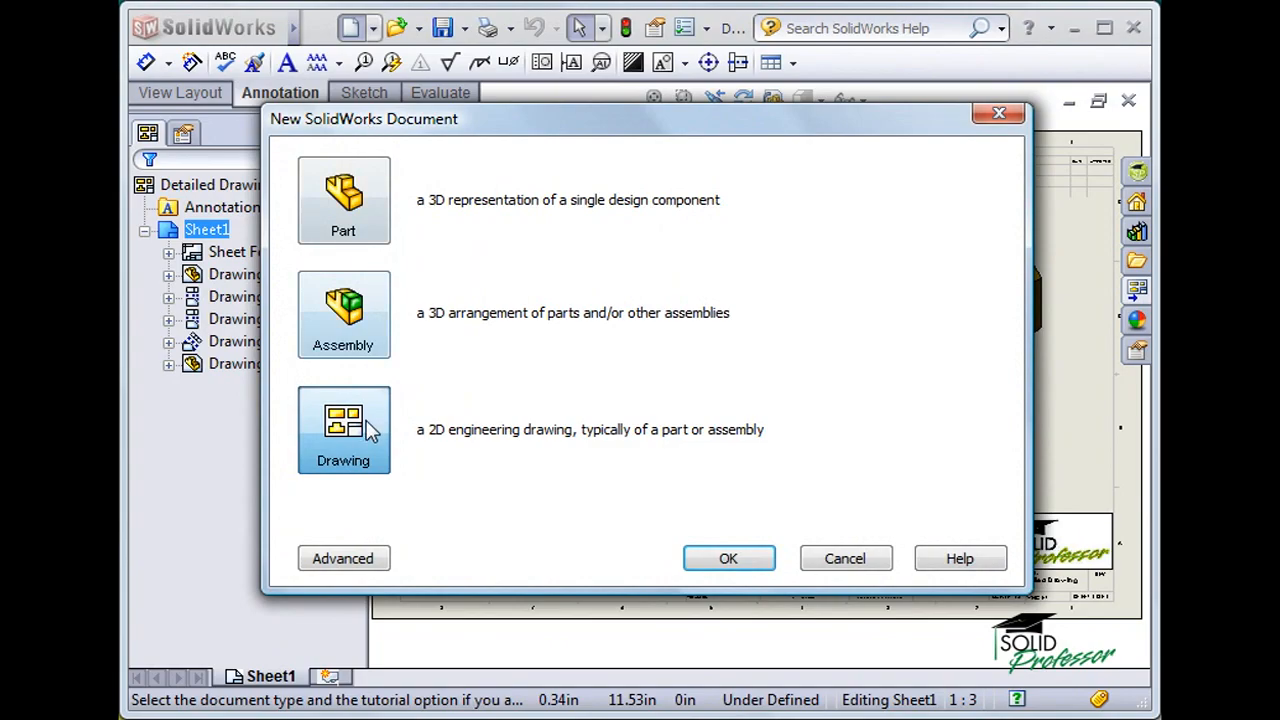
pyautogui.click(737, 563)
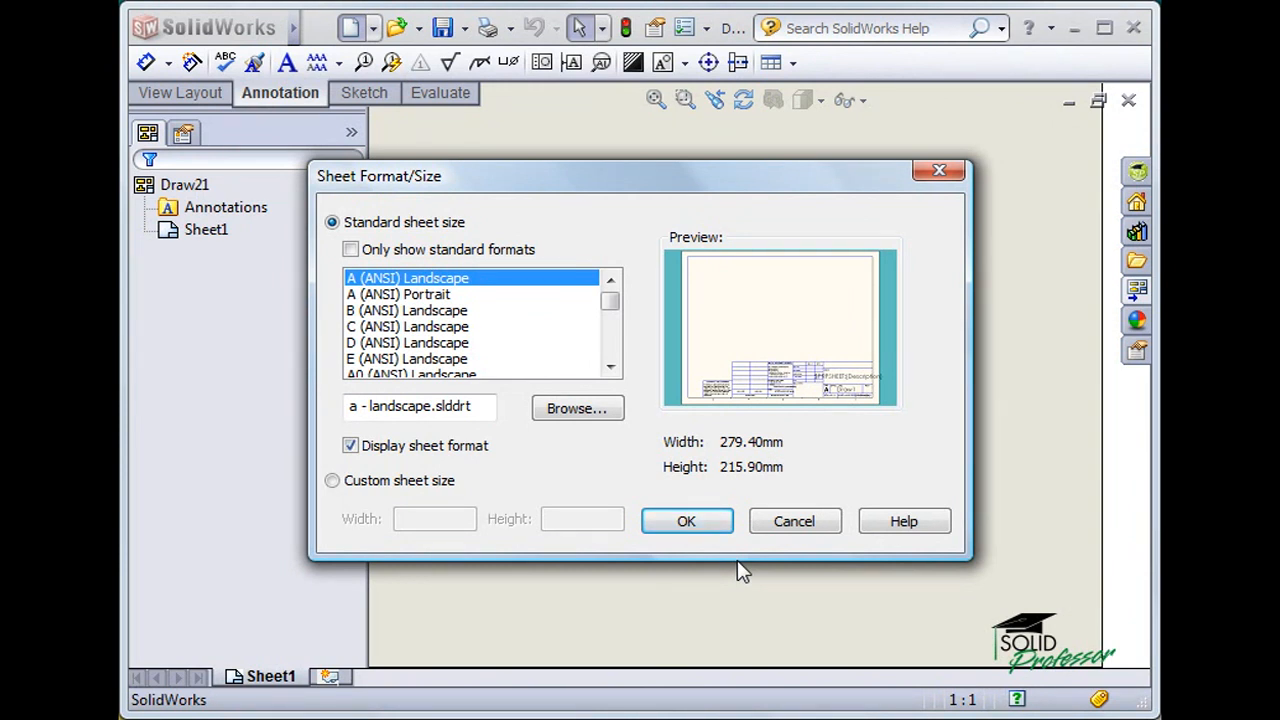
pyautogui.click(447, 362)
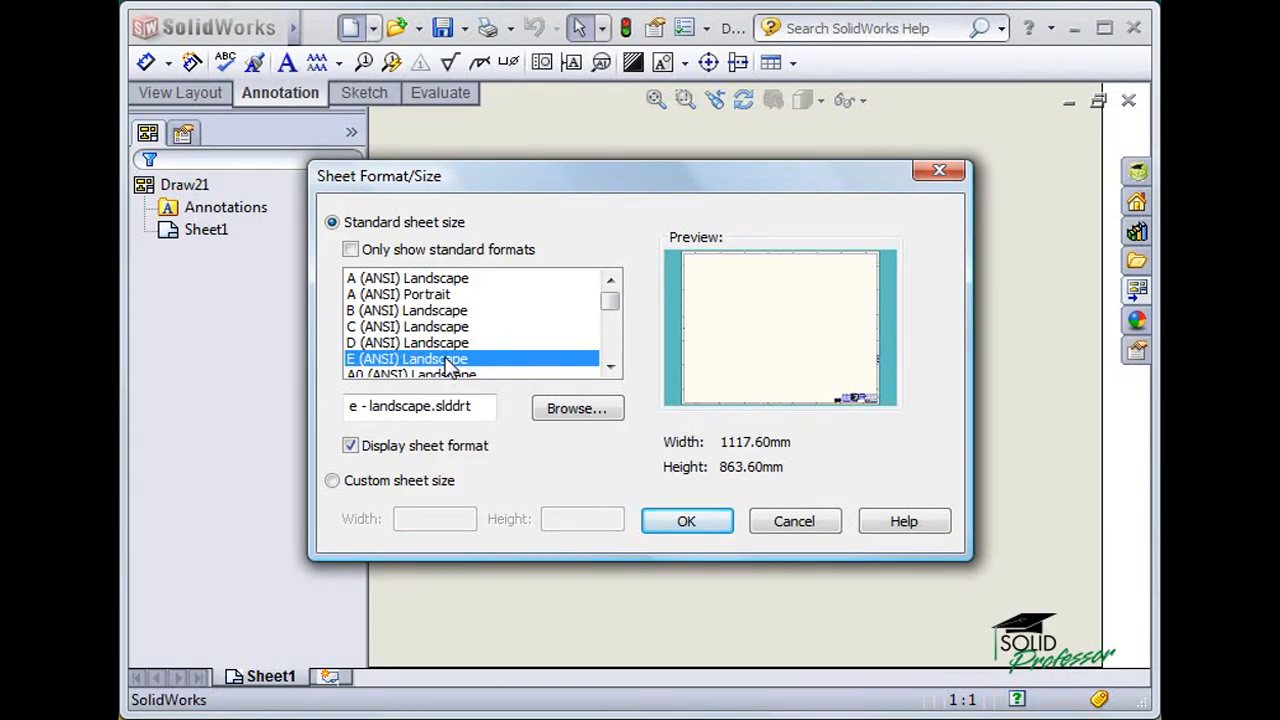
pyautogui.click(350, 446)
pyautogui.click(687, 524)
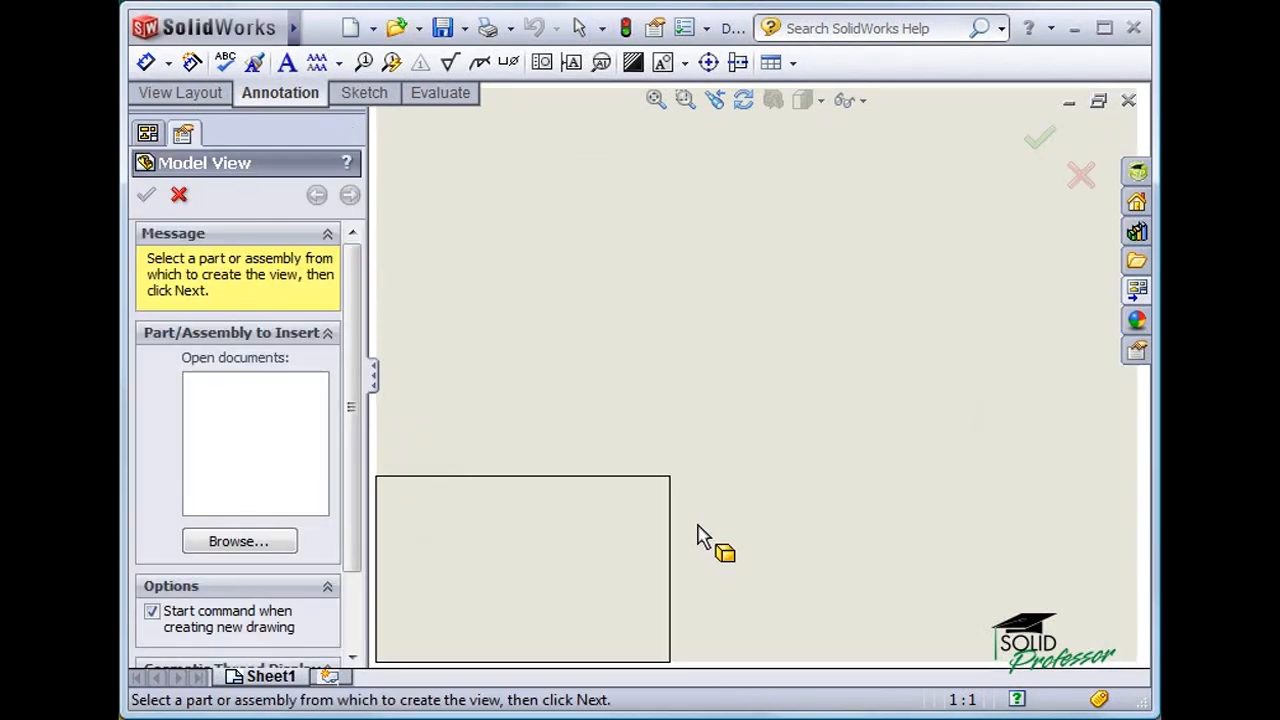
# Set the overall drafting standard to ISO in the new drawing's document properties.
pyautogui.click(684, 30)
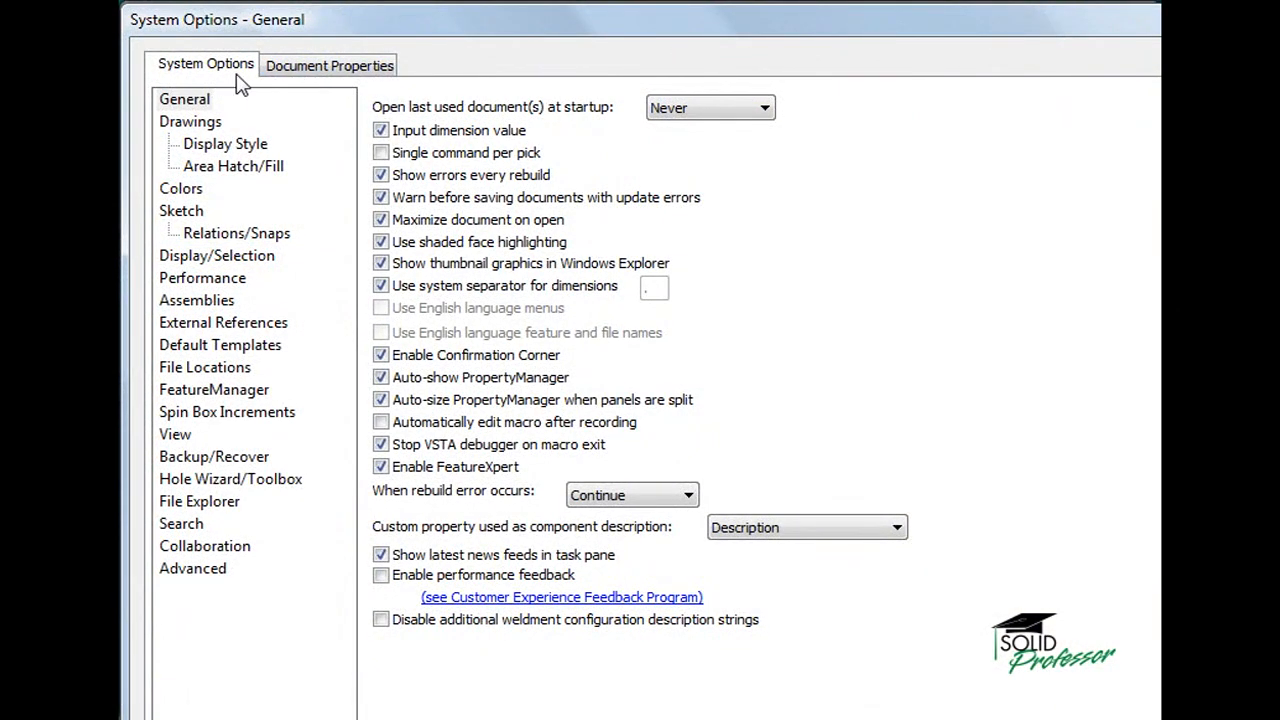
pyautogui.click(340, 70)
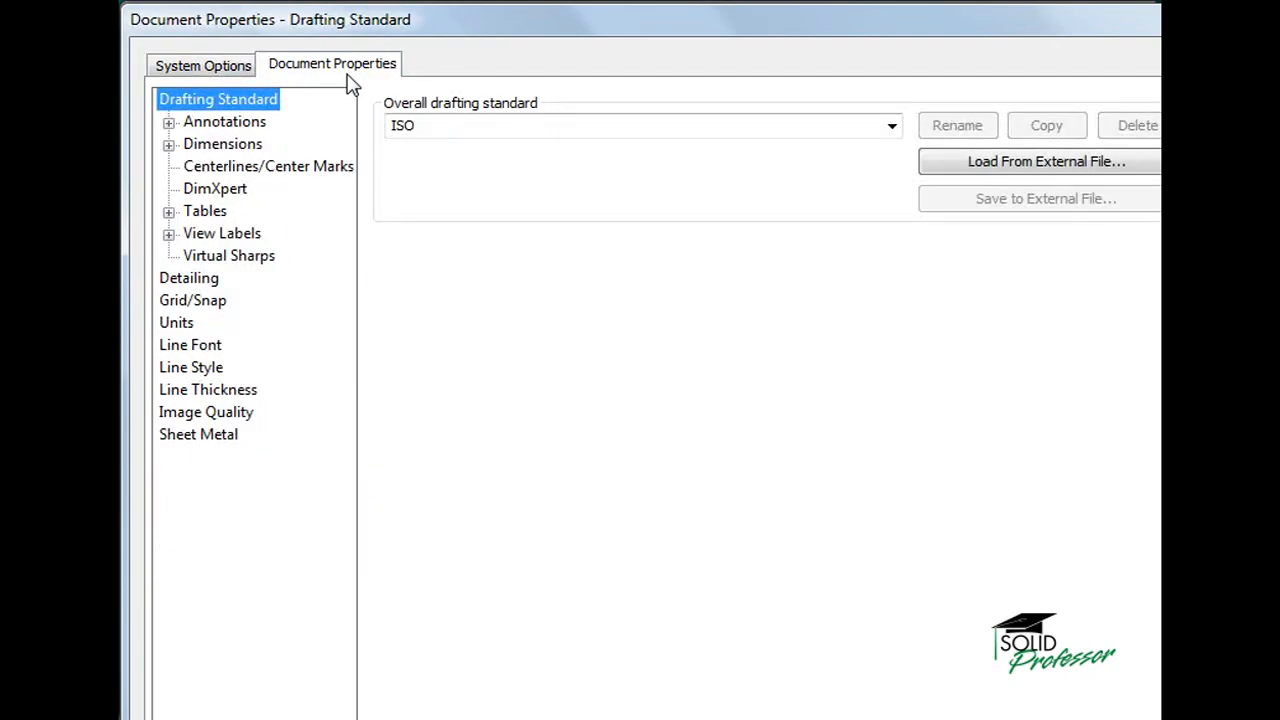
pyautogui.click(891, 127)
pyautogui.click(877, 165)
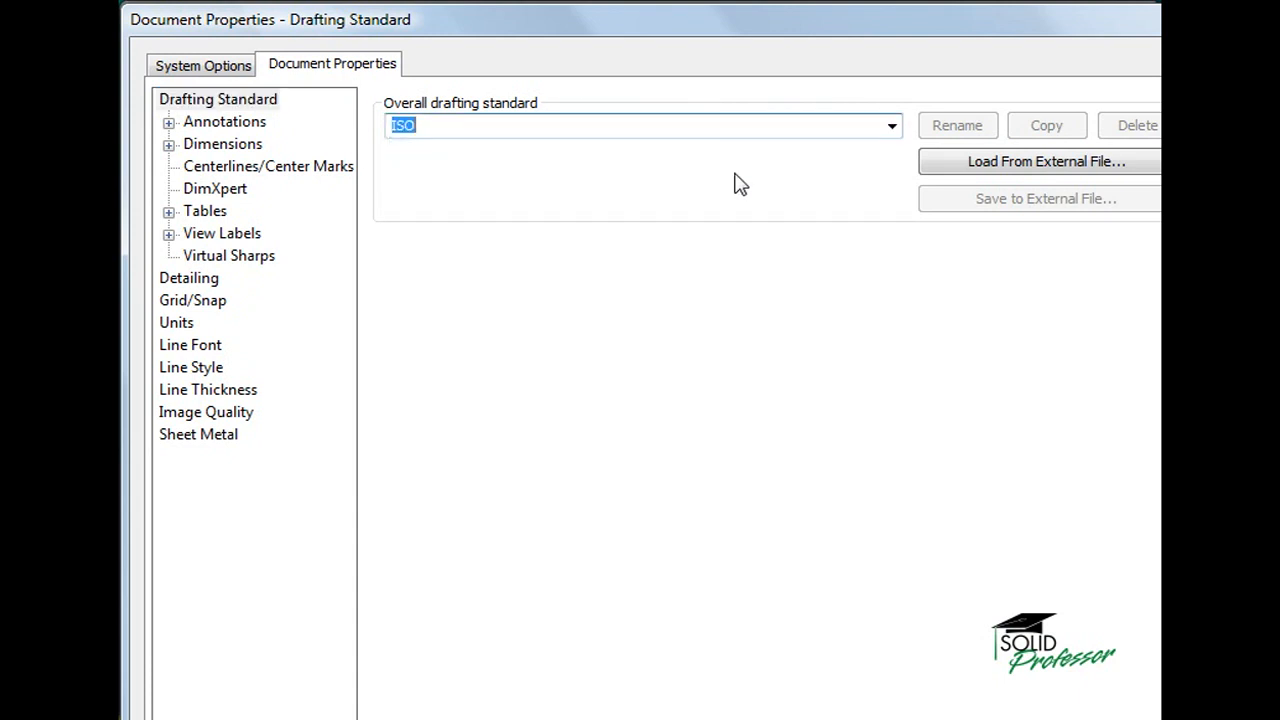
# Set the annotation font height to 24 points, using Century Gothic Regular.
pyautogui.click(246, 128)
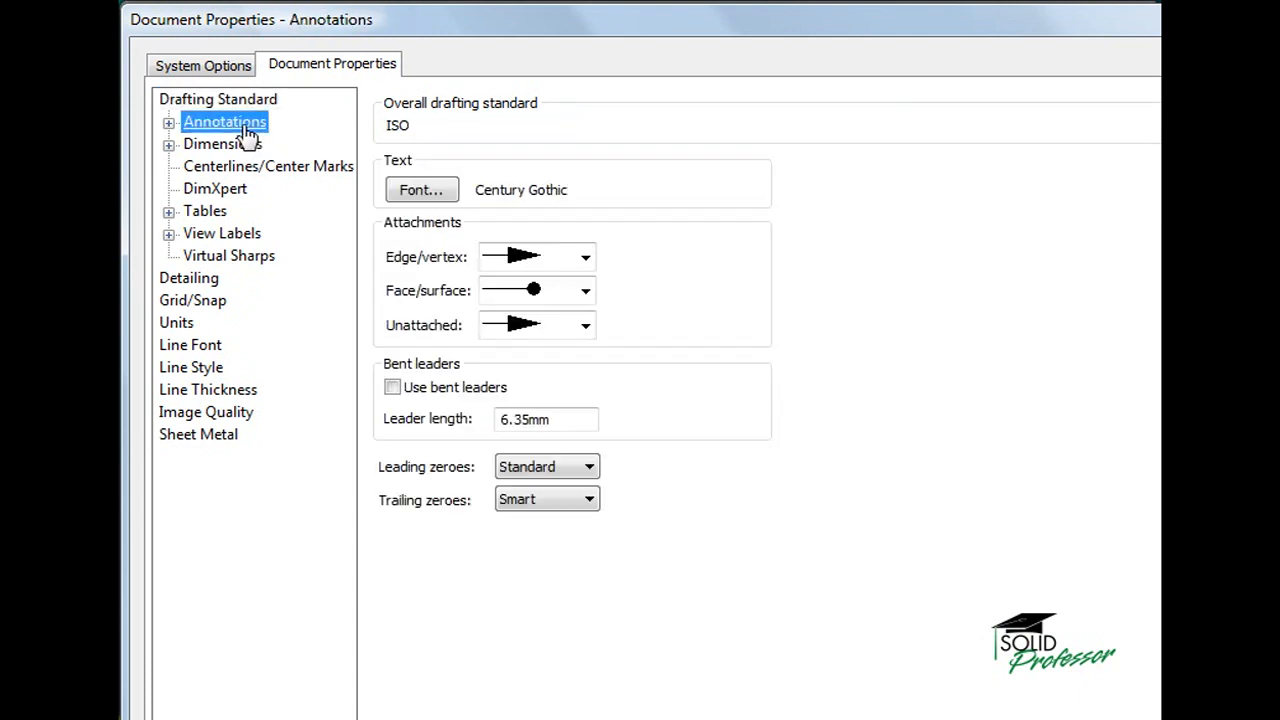
pyautogui.click(421, 192)
pyautogui.click(752, 422)
pyautogui.doubleClick(805, 419)
pyautogui.write('24')
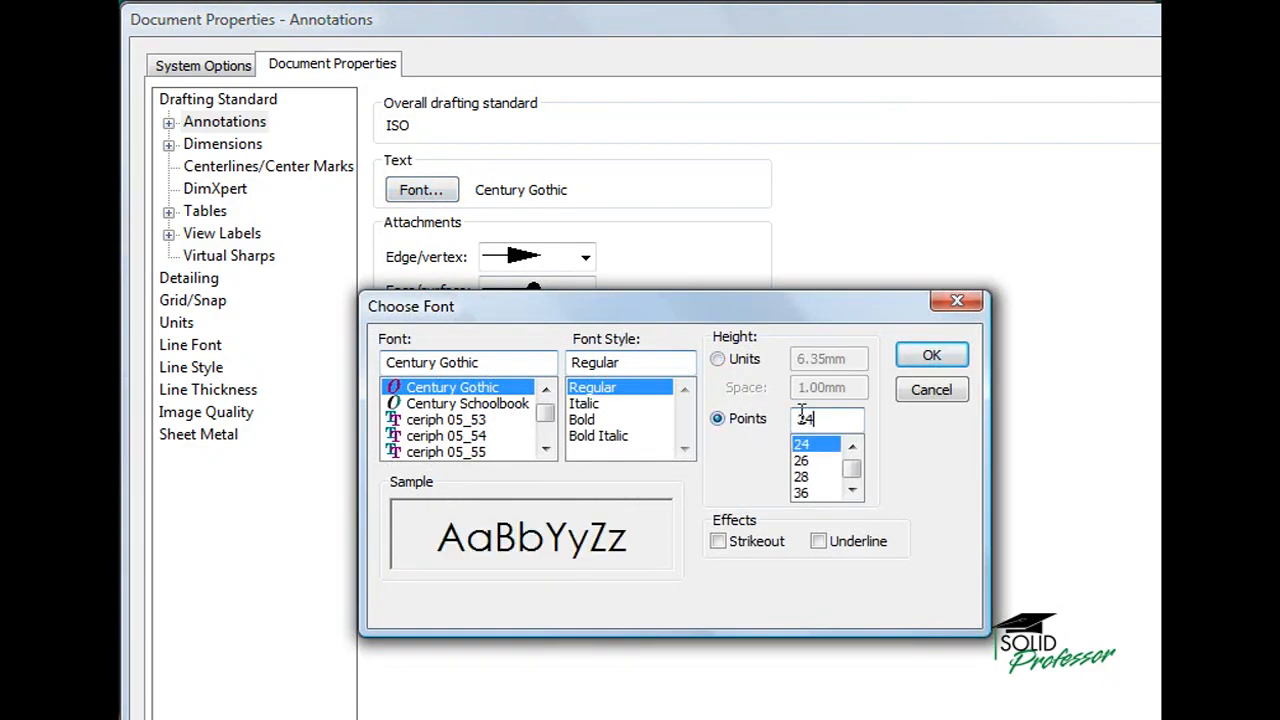
pyautogui.click(912, 358)
# Set the unit system to CGS with three-decimal (.123) length precision, and apply the document properties.
pyautogui.click(176, 323)
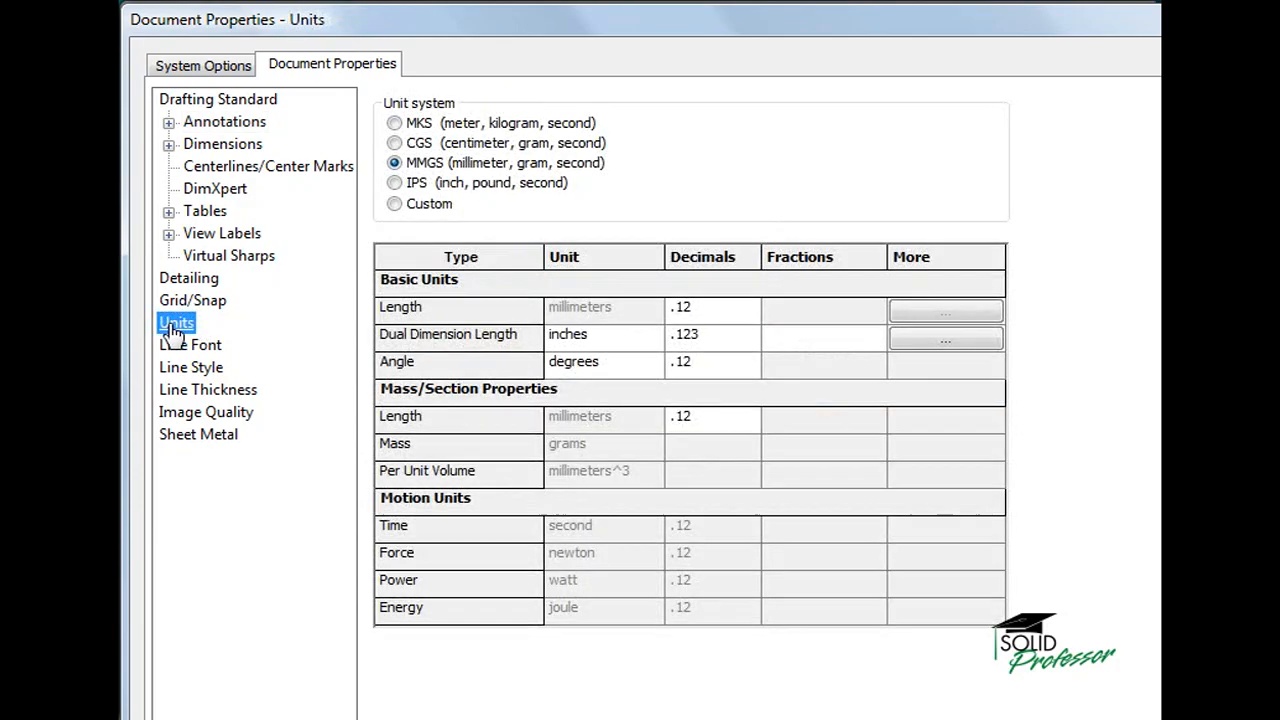
pyautogui.click(394, 143)
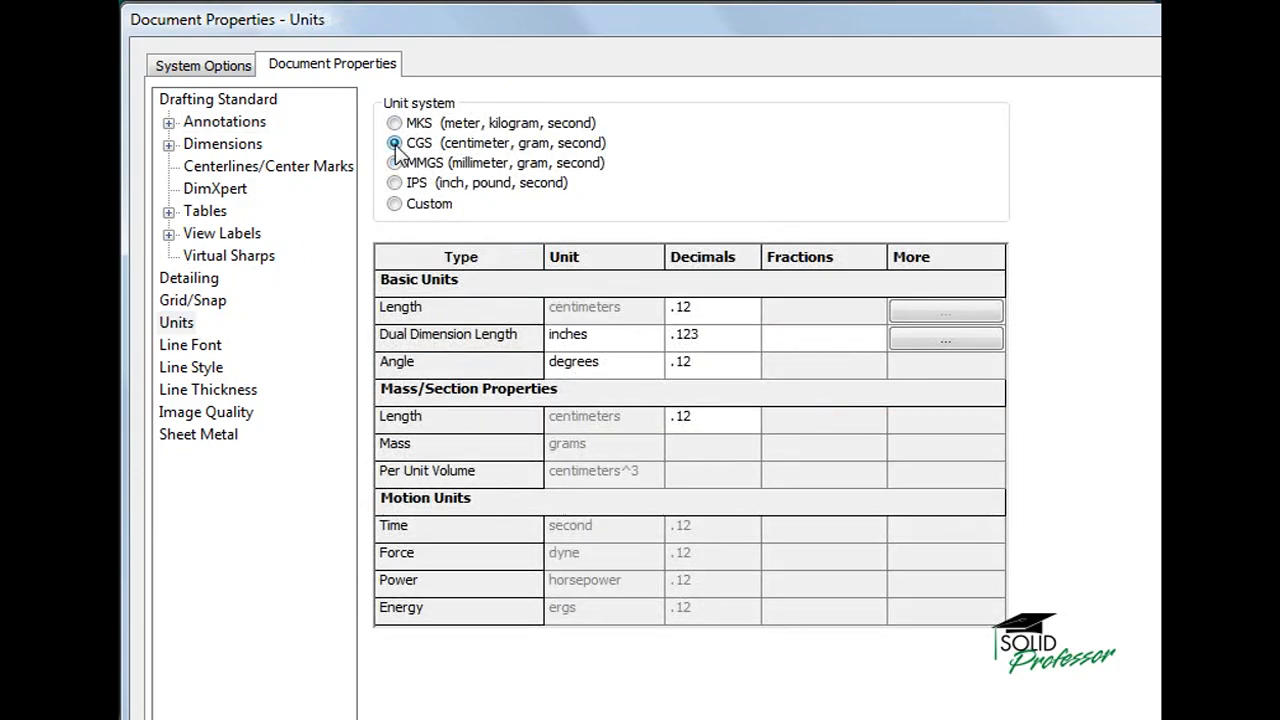
pyautogui.click(750, 311)
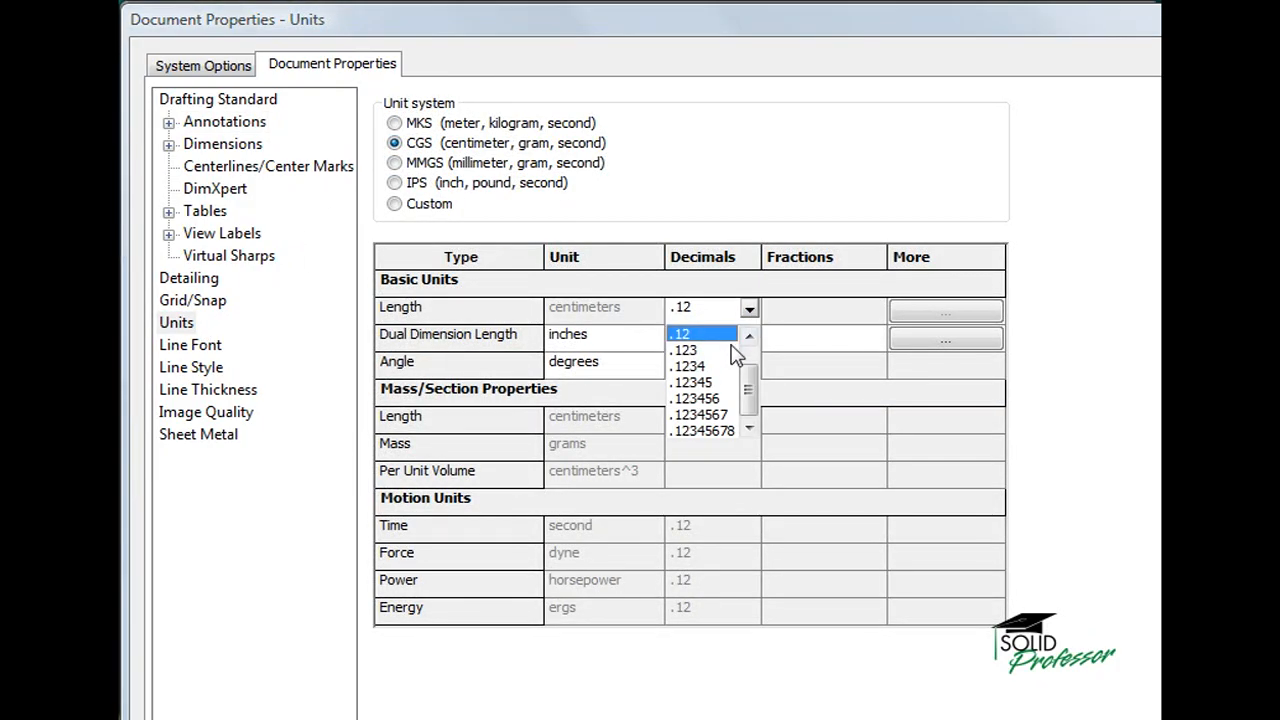
pyautogui.click(727, 353)
pyautogui.click(325, 486)
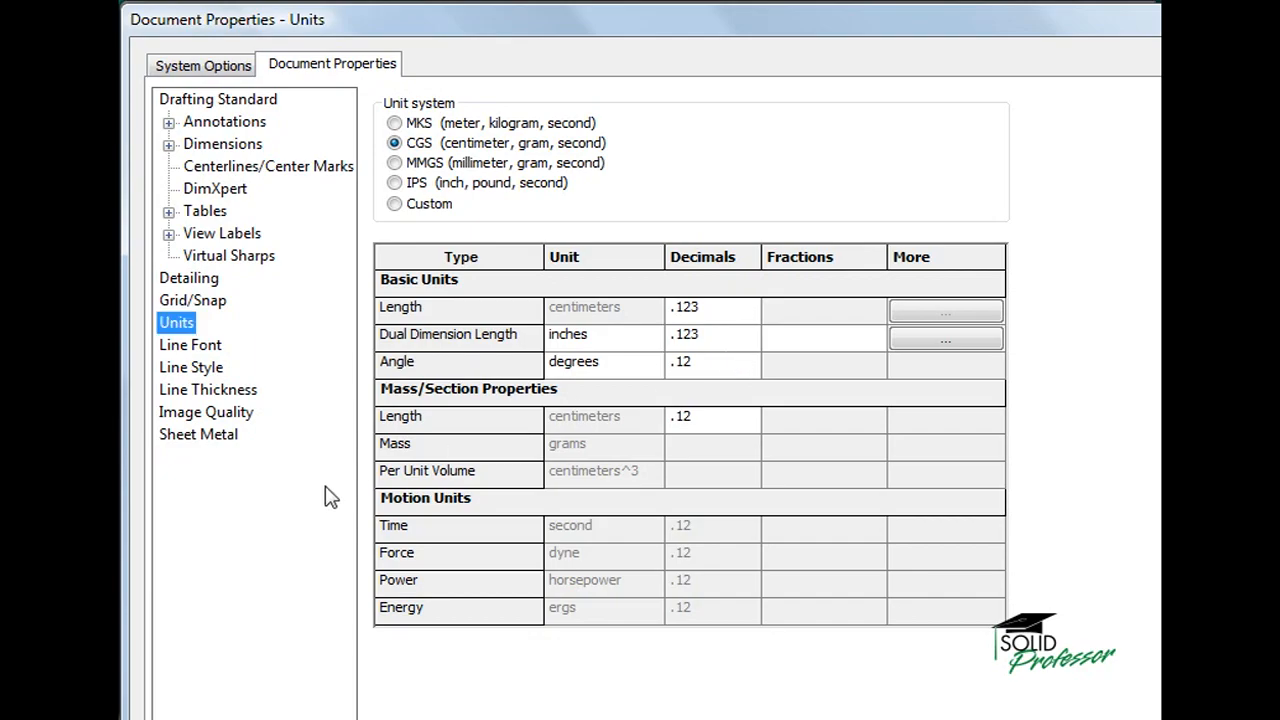
pyautogui.press('Return')
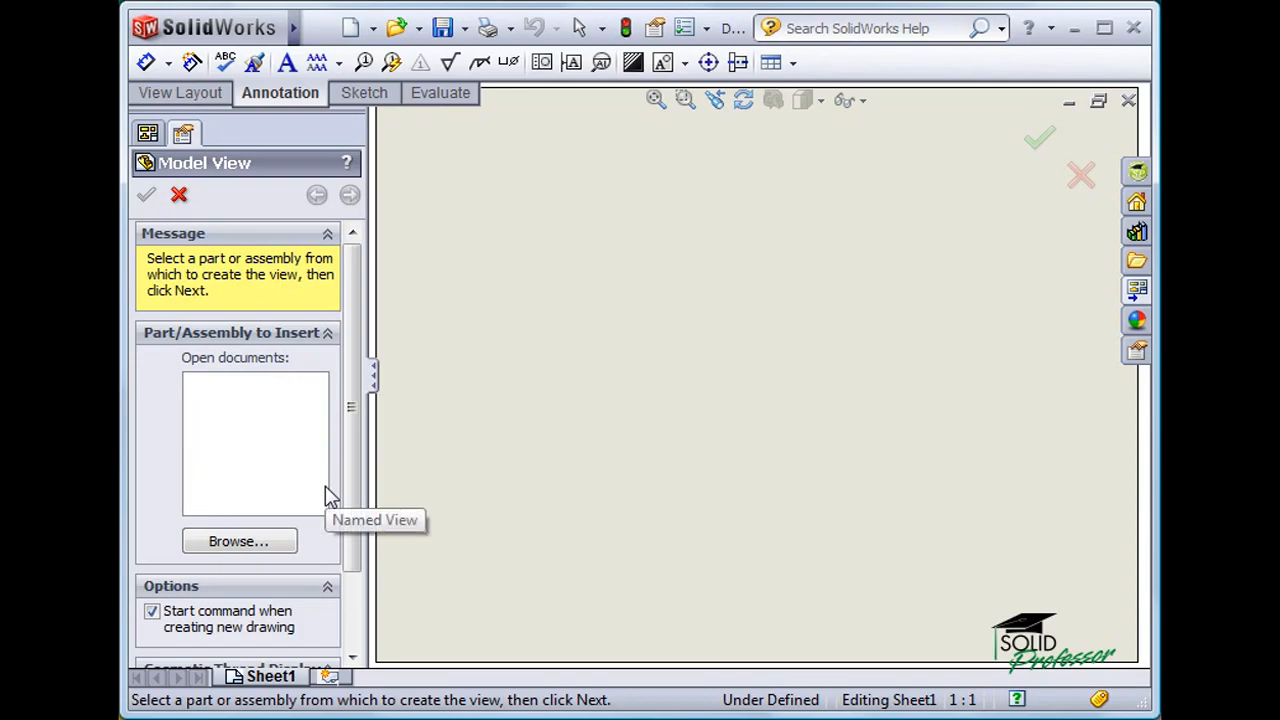
# Save the drawing as a drawing template (*.drwdot) named sample1 in the SolidWorks data\templates folder.
pyautogui.click(322, 27)
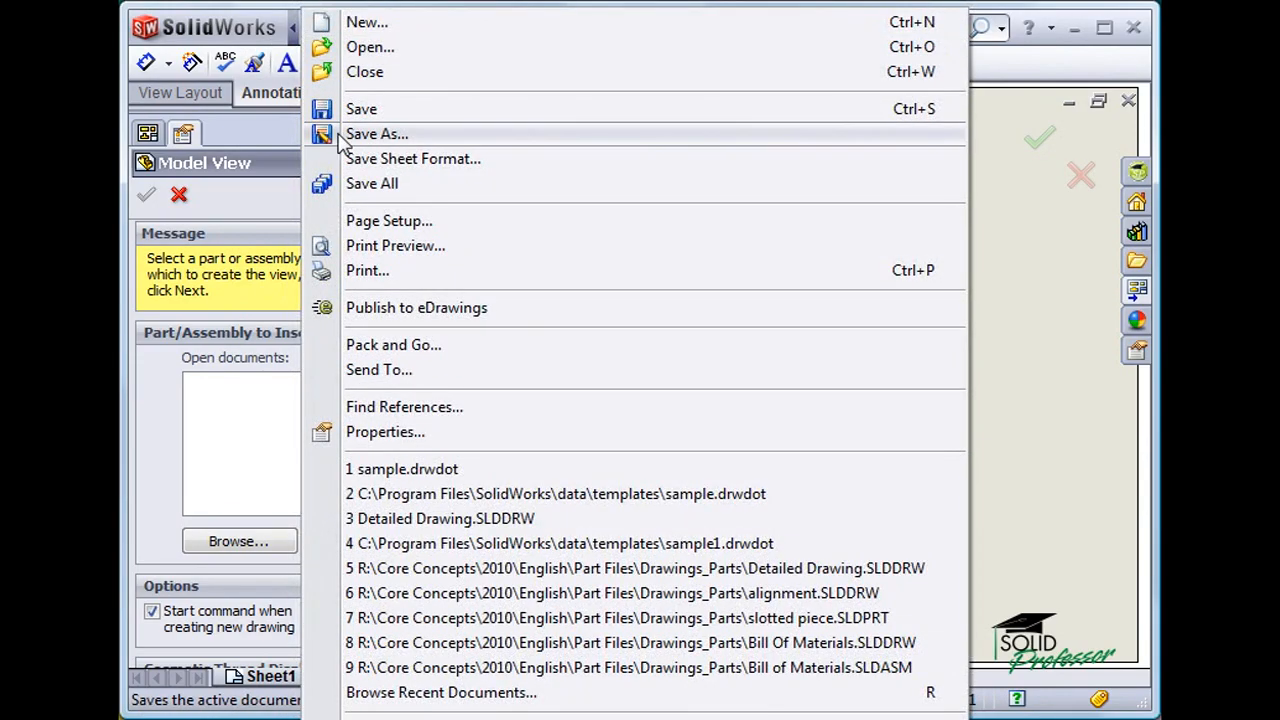
pyautogui.click(412, 134)
pyautogui.click(578, 476)
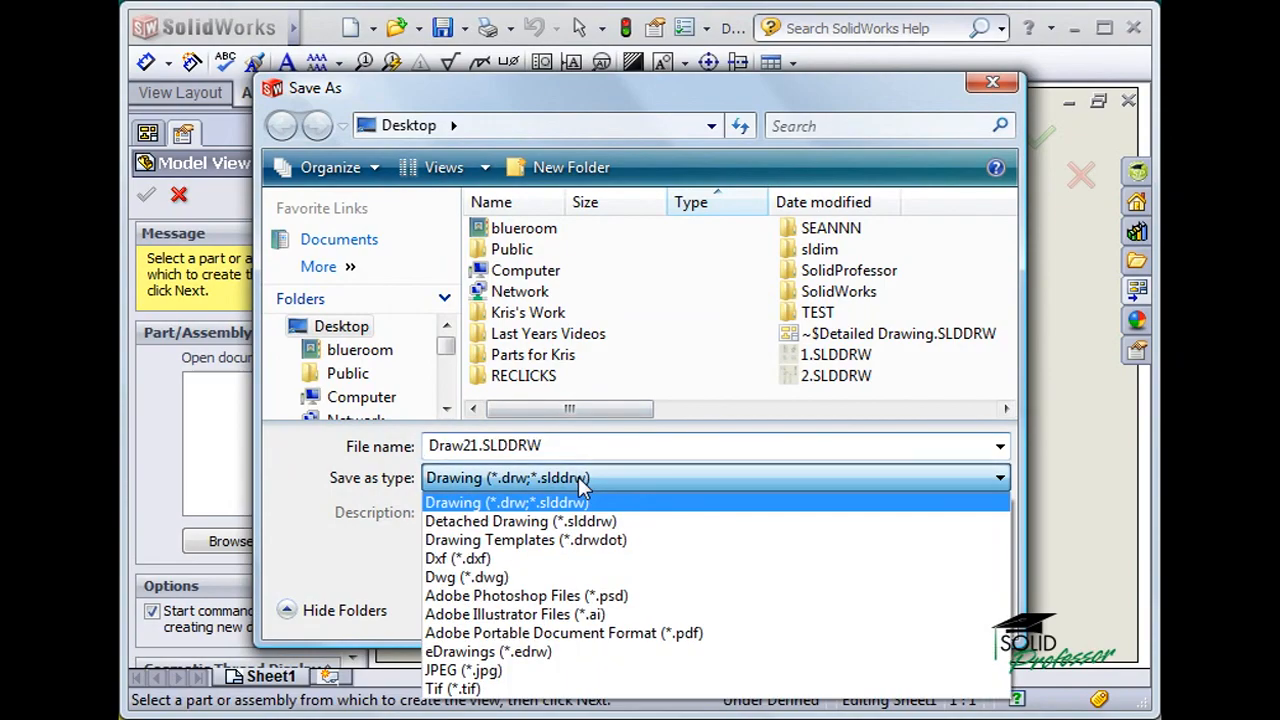
pyautogui.click(638, 546)
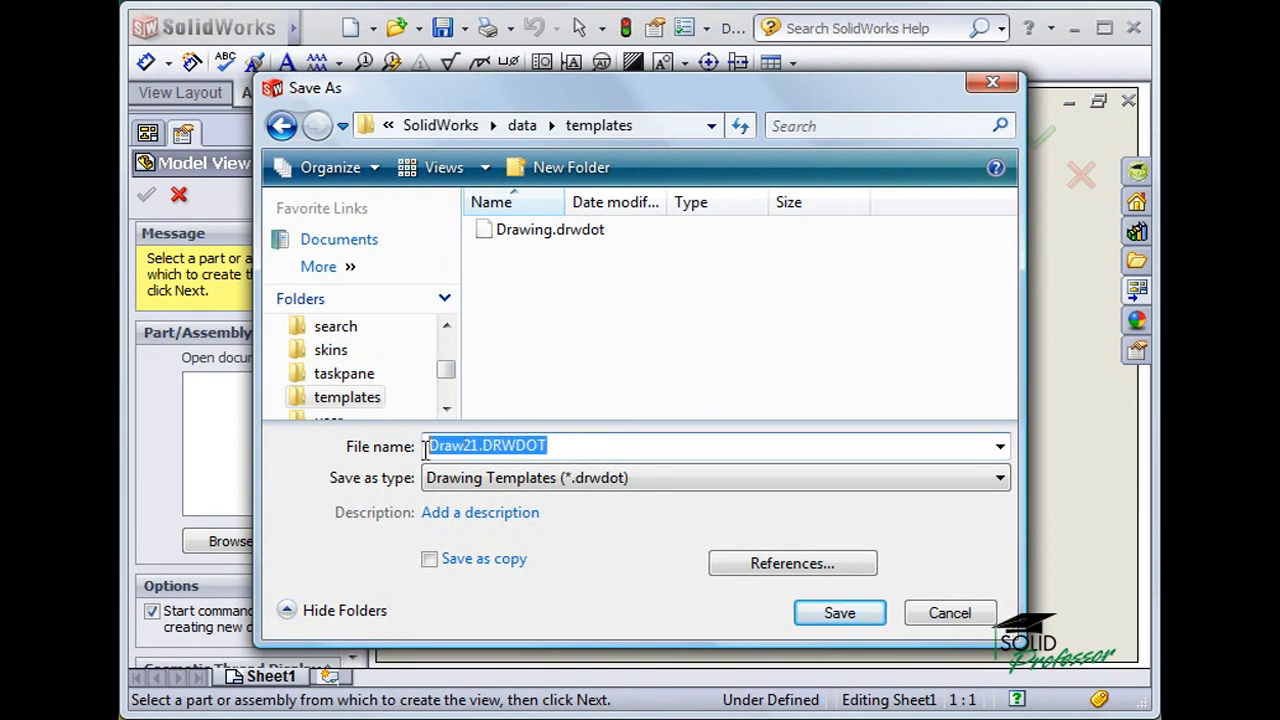
pyautogui.press('BackSpace')
pyautogui.write('sample1')
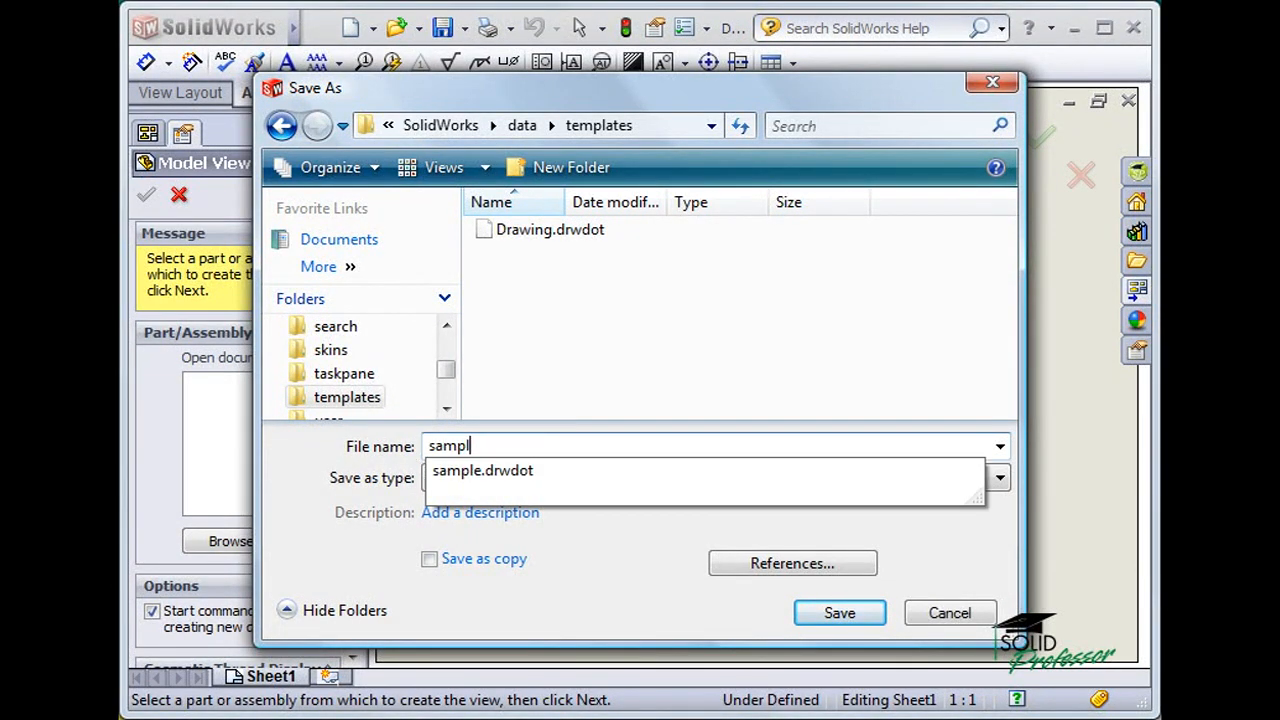
pyautogui.click(831, 615)
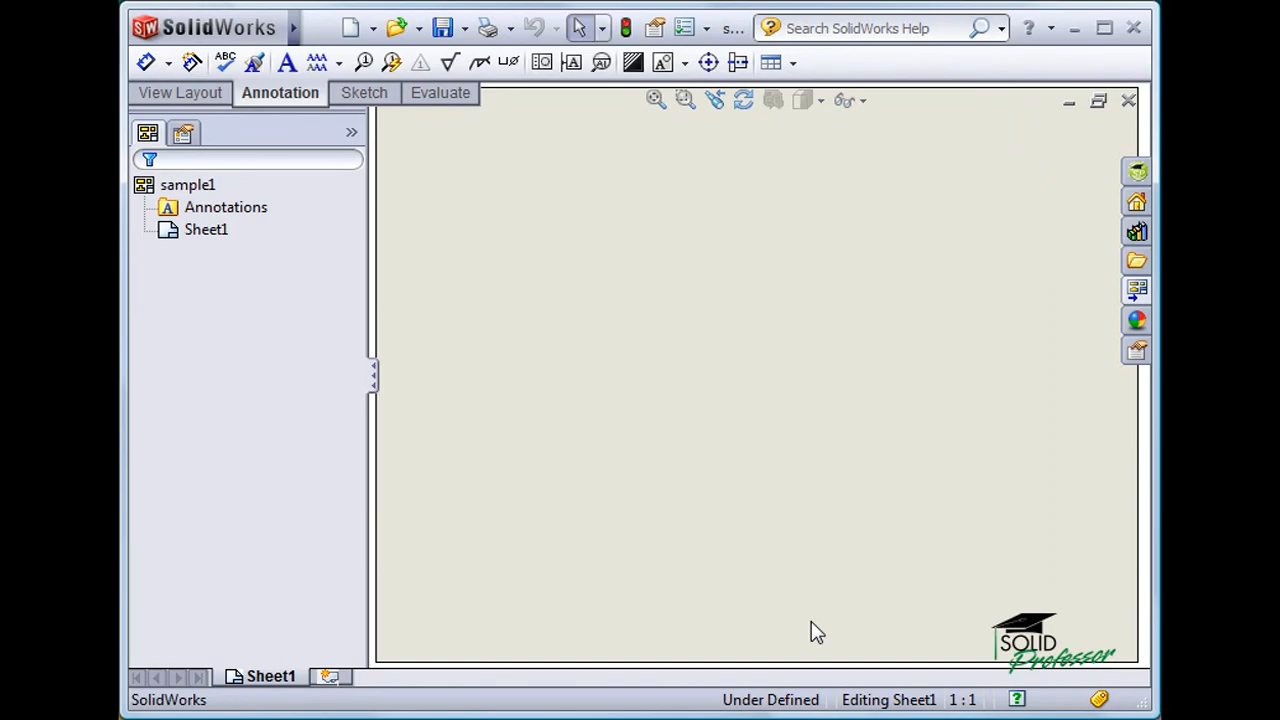
# Check the new-document templates for the sample1 template without creating a document.
pyautogui.click(350, 28)
pyautogui.click(380, 563)
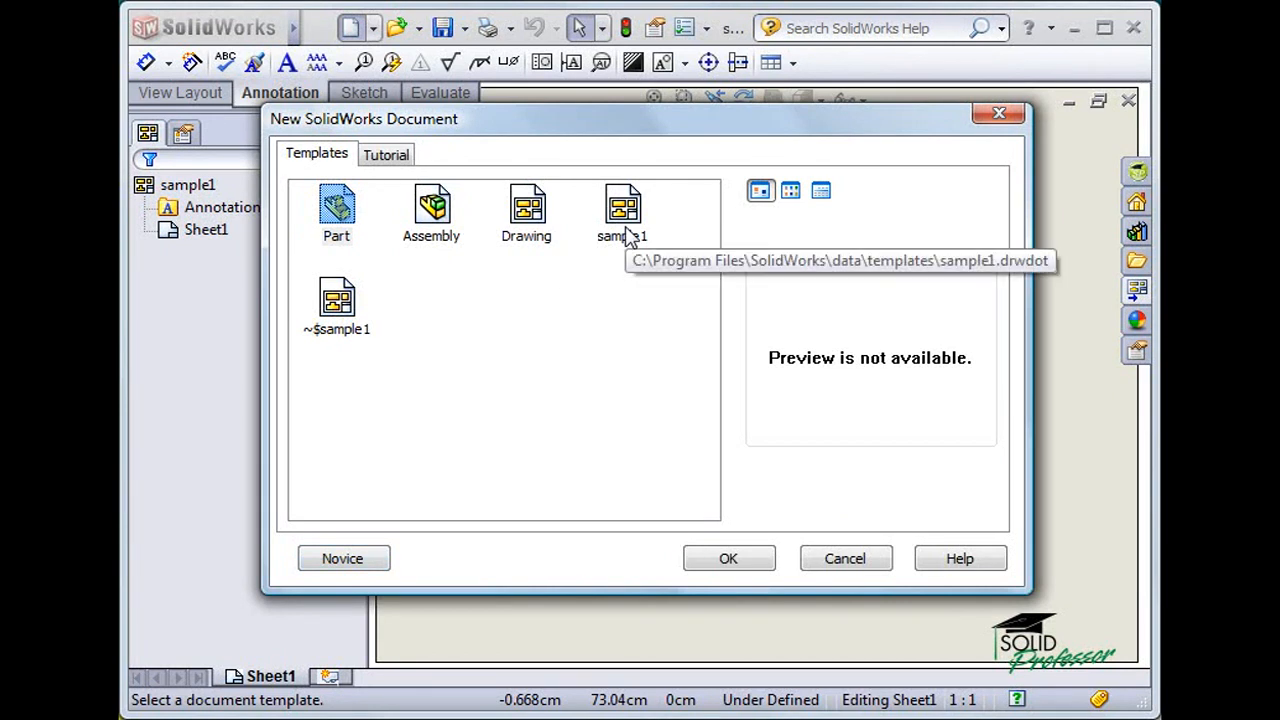
pyautogui.click(826, 562)
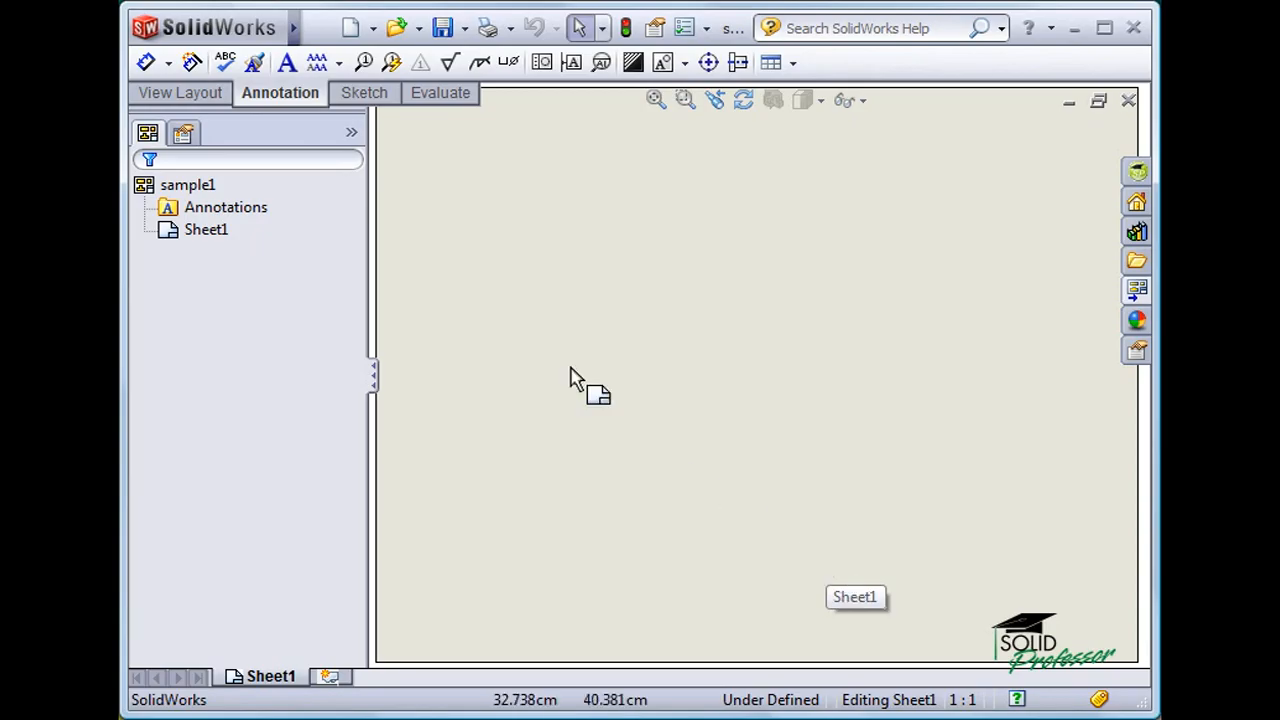
# Save a second copy of the drawing template as sample2 in the SolidProfessor folder on the desktop.
pyautogui.click(320, 26)
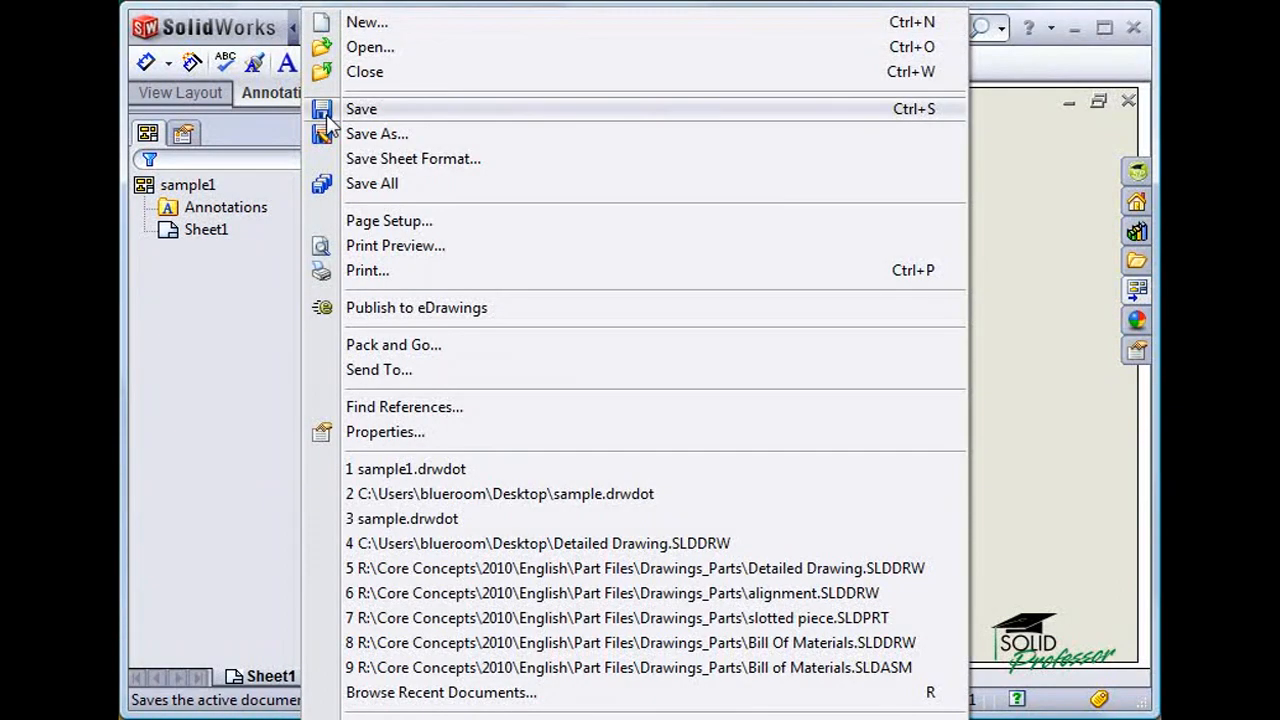
pyautogui.click(423, 136)
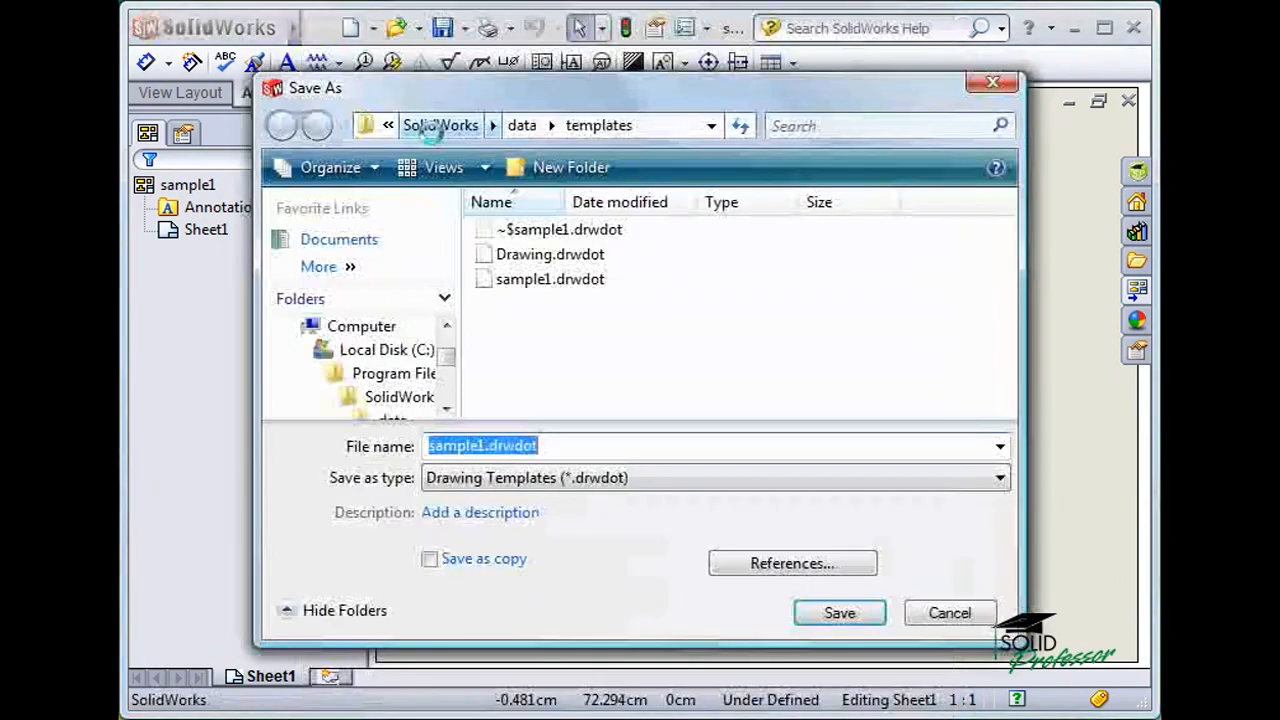
pyautogui.click(352, 268)
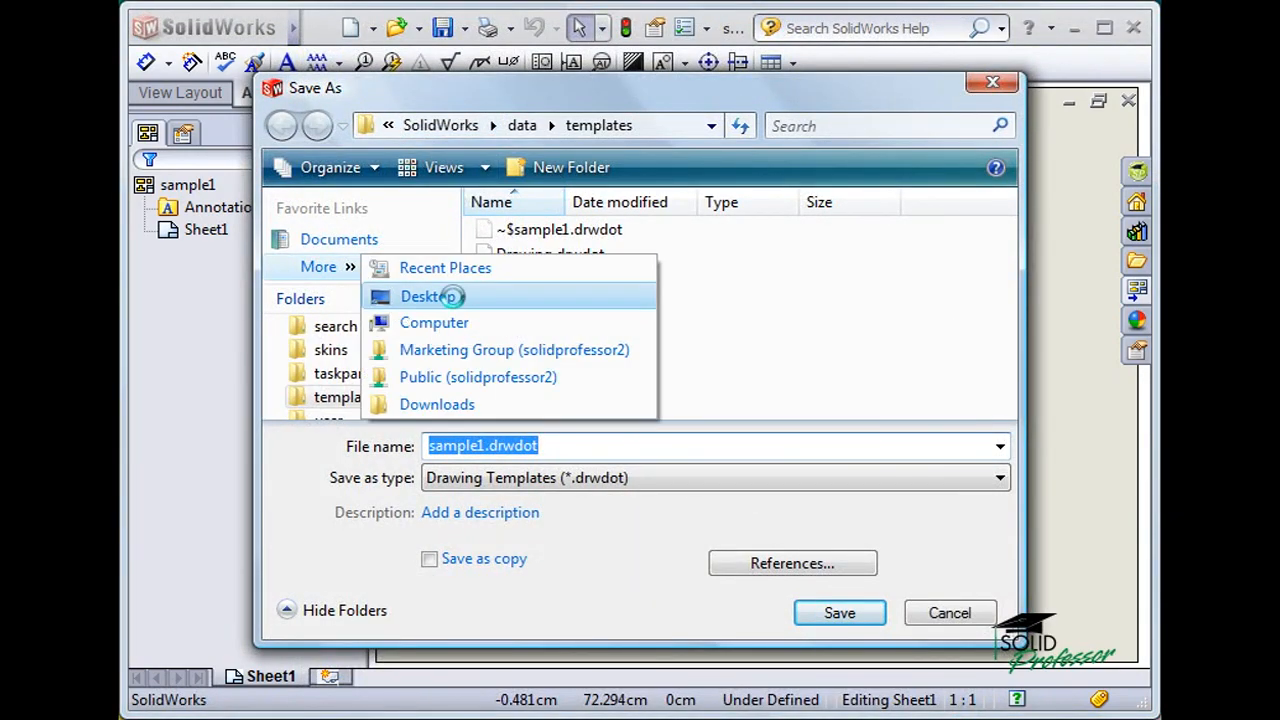
pyautogui.click(412, 298)
pyautogui.doubleClick(849, 271)
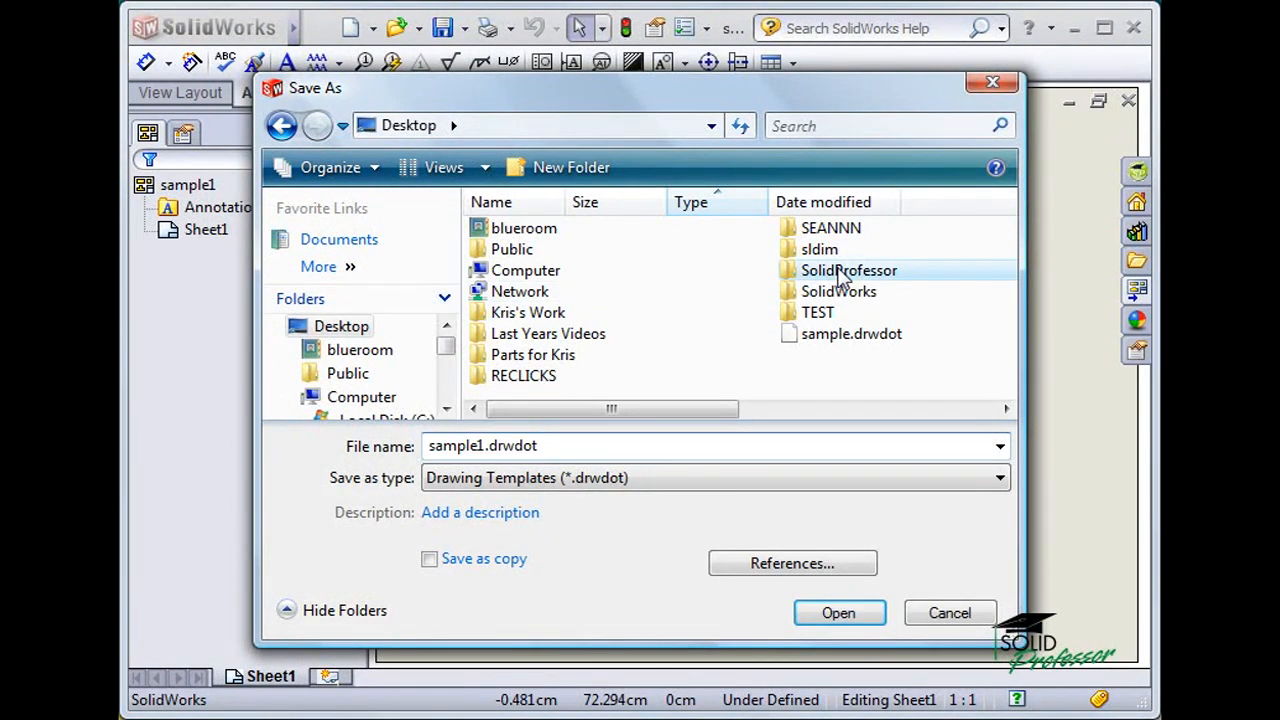
pyautogui.tripleClick(577, 445)
pyautogui.press('BackSpace')
pyautogui.write('sample2')
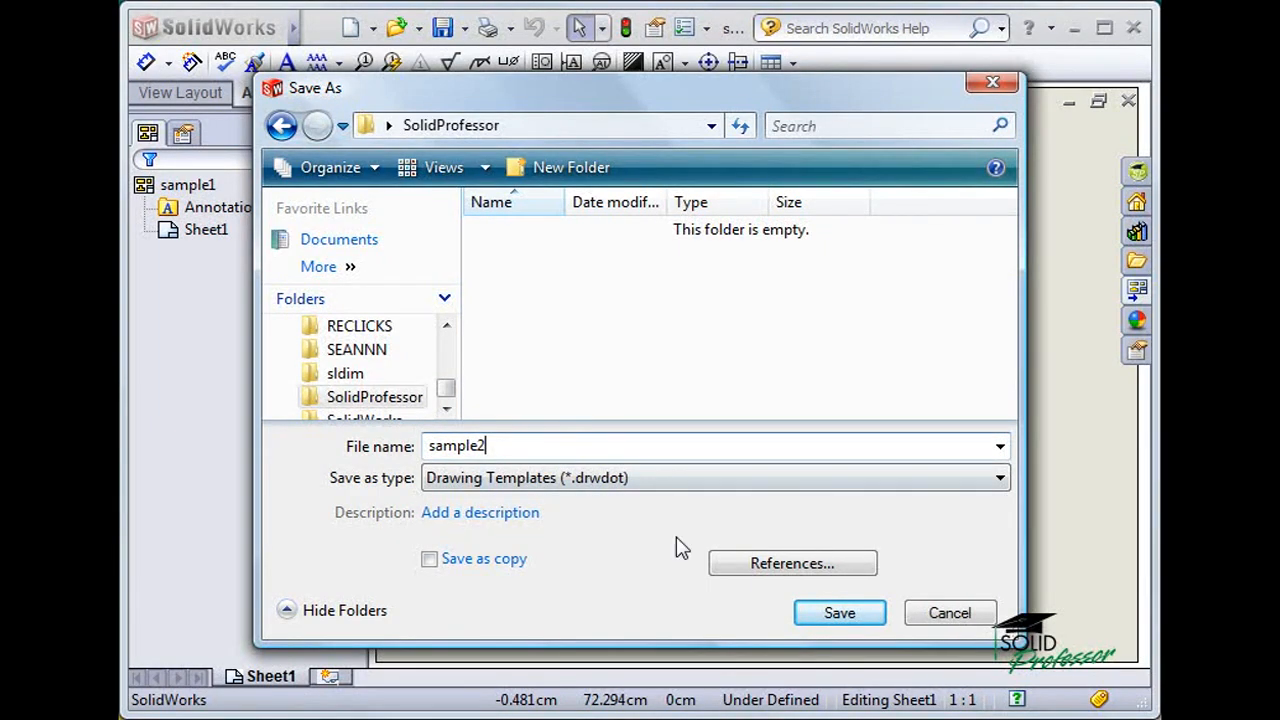
pyautogui.click(854, 612)
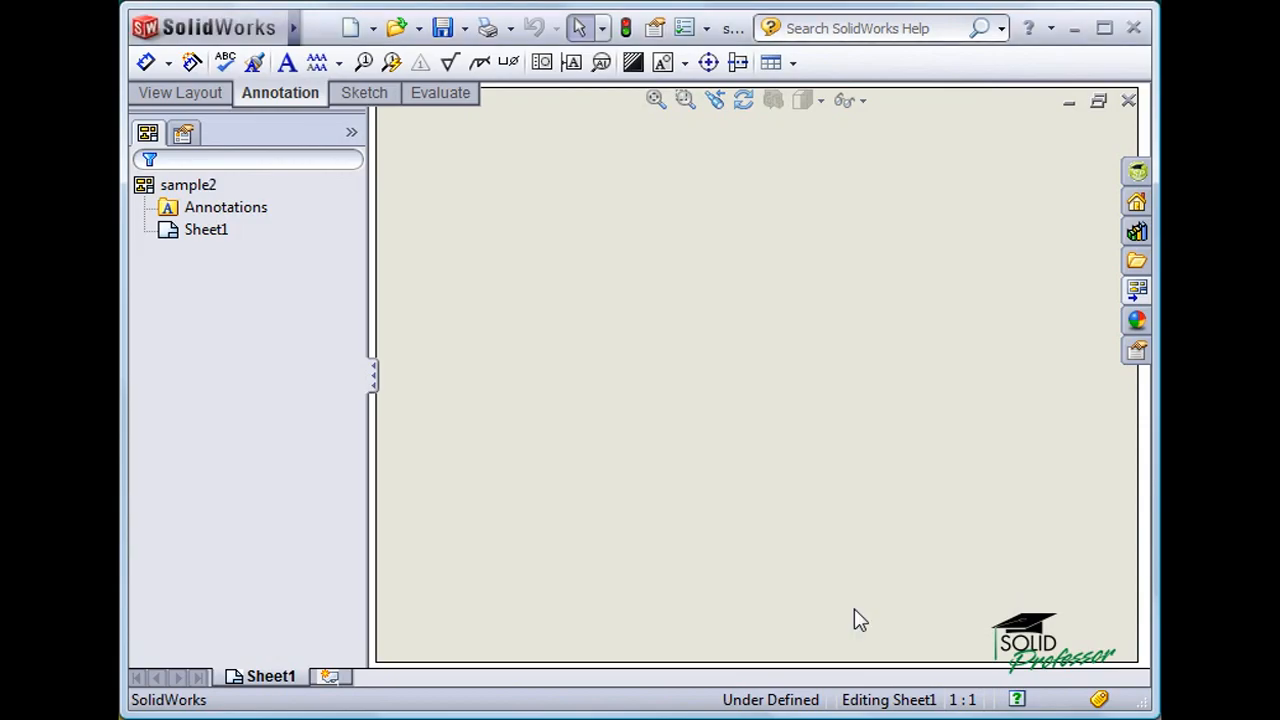
# Check the available new-document templates, and add the desktop's SolidProfessor folder to the Document Templates file locations.
pyautogui.click(352, 30)
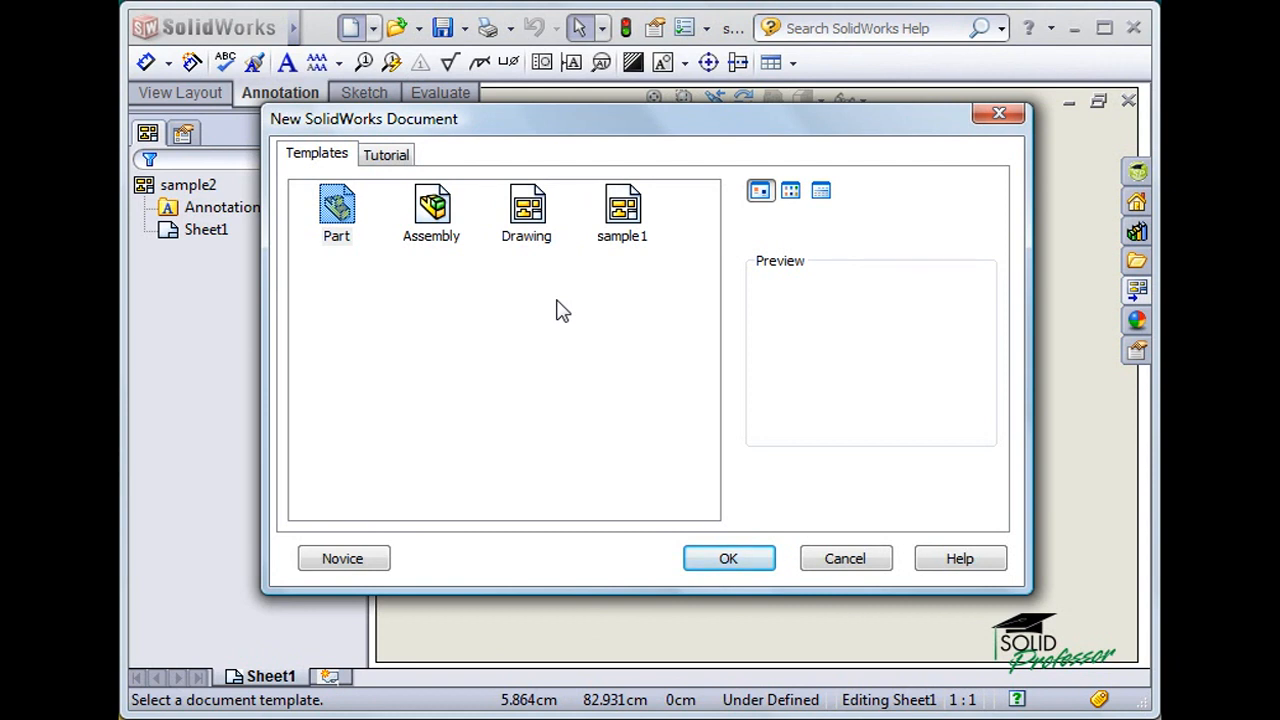
pyautogui.click(810, 561)
pyautogui.click(684, 28)
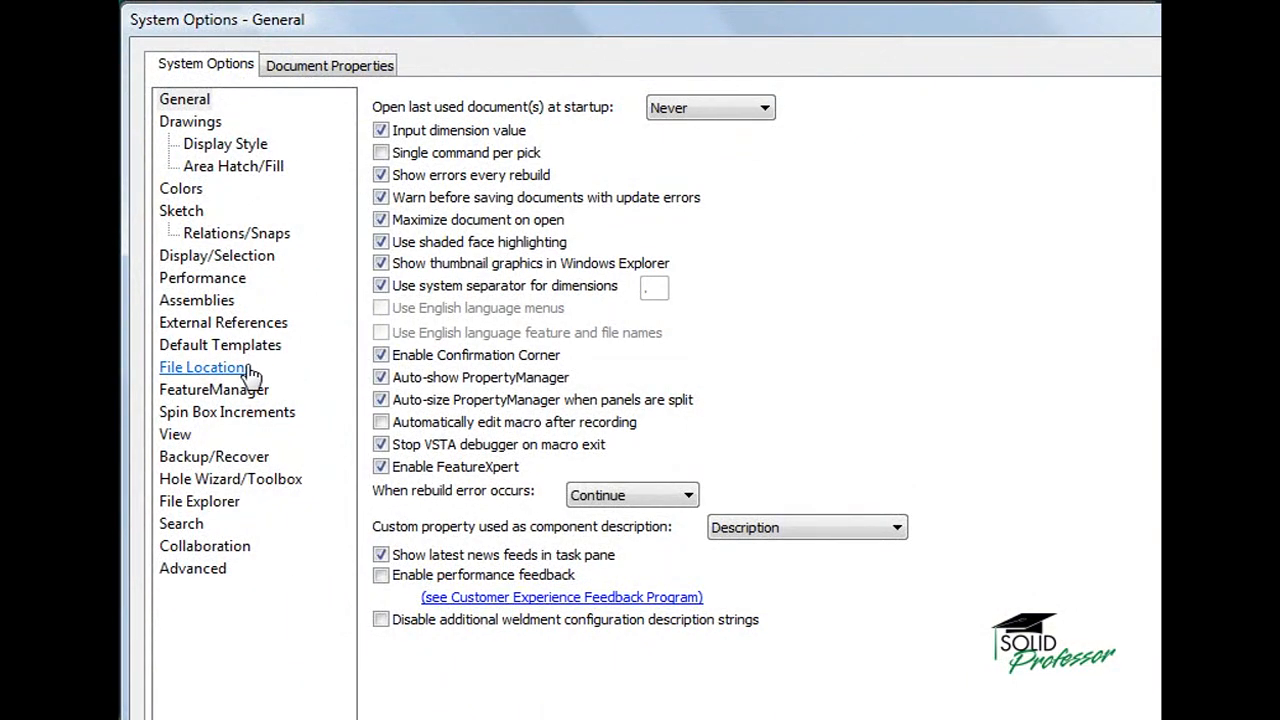
pyautogui.click(232, 372)
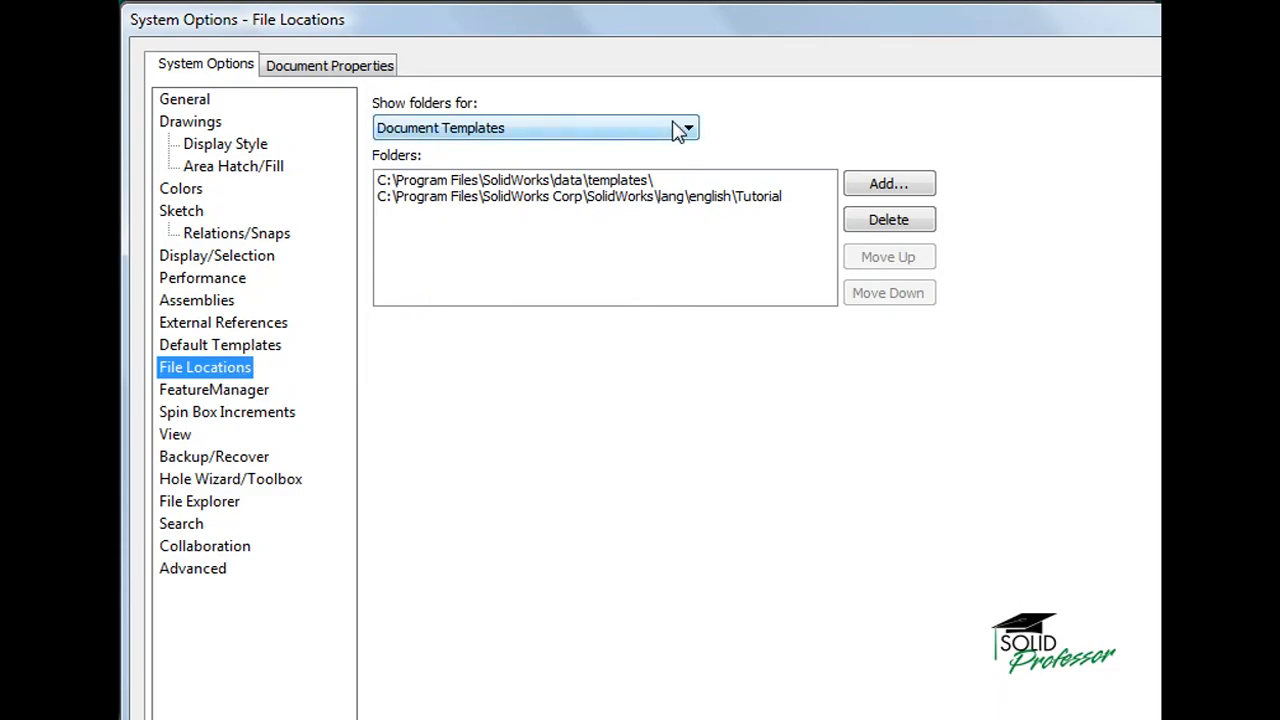
pyautogui.click(878, 195)
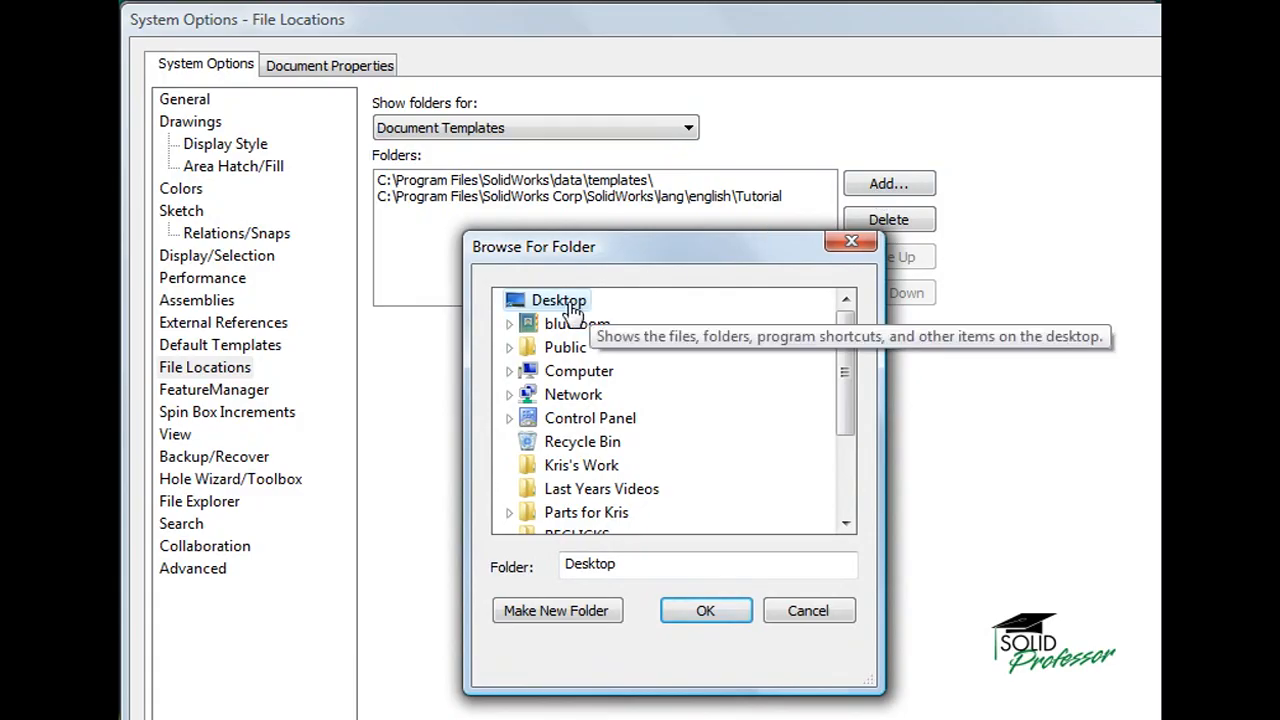
pyautogui.moveTo(840, 346); pyautogui.dragTo(838, 416)
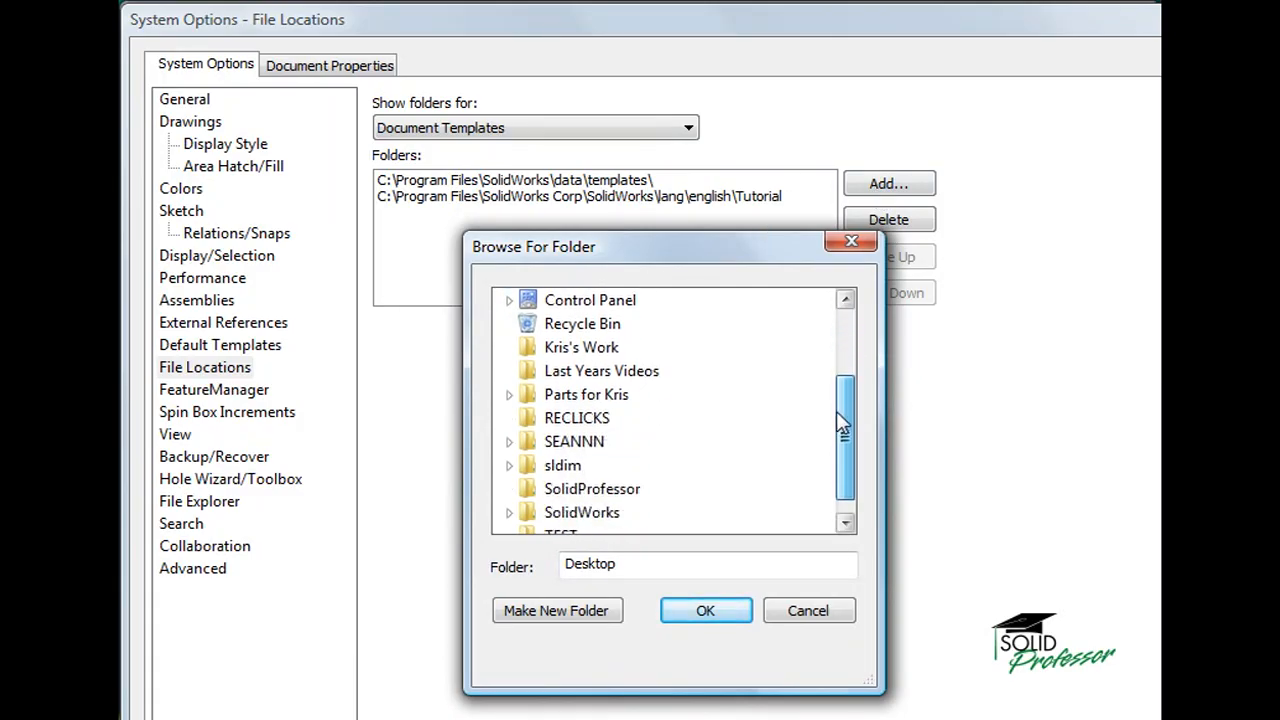
pyautogui.click(600, 489)
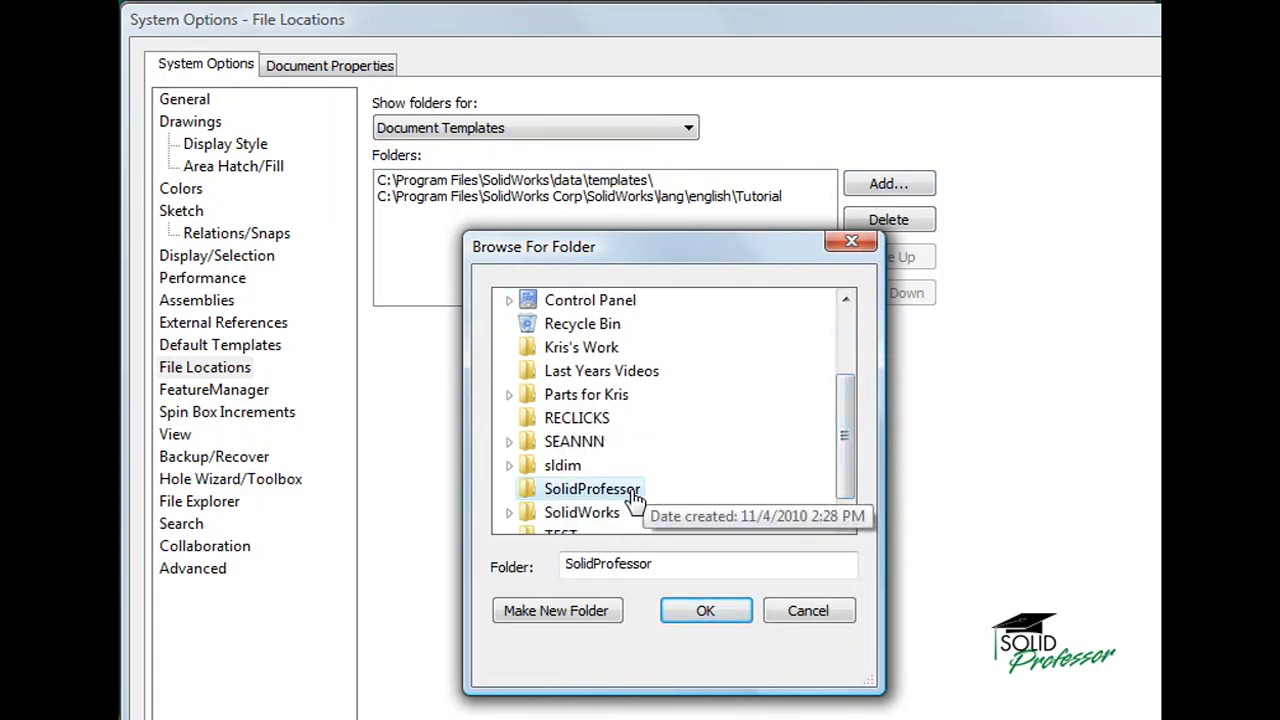
pyautogui.click(690, 617)
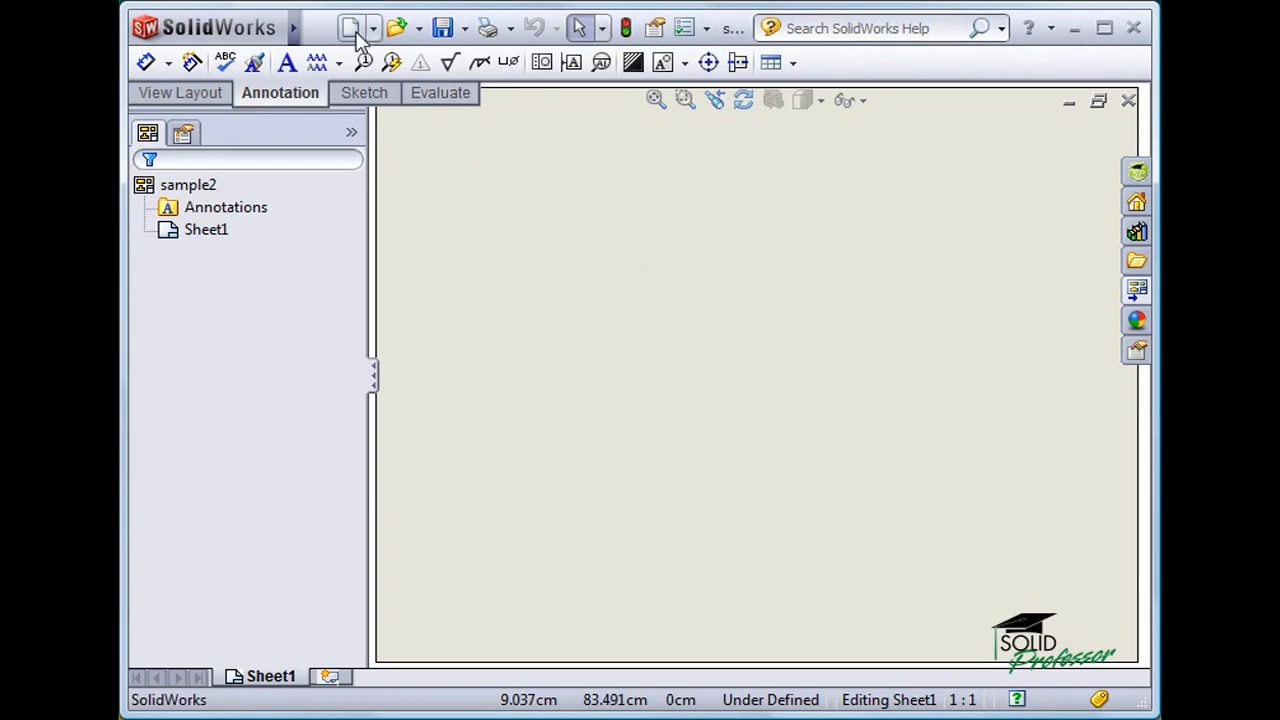
# Examine the SolidProfessor template group available for new documents.
pyautogui.click(350, 30)
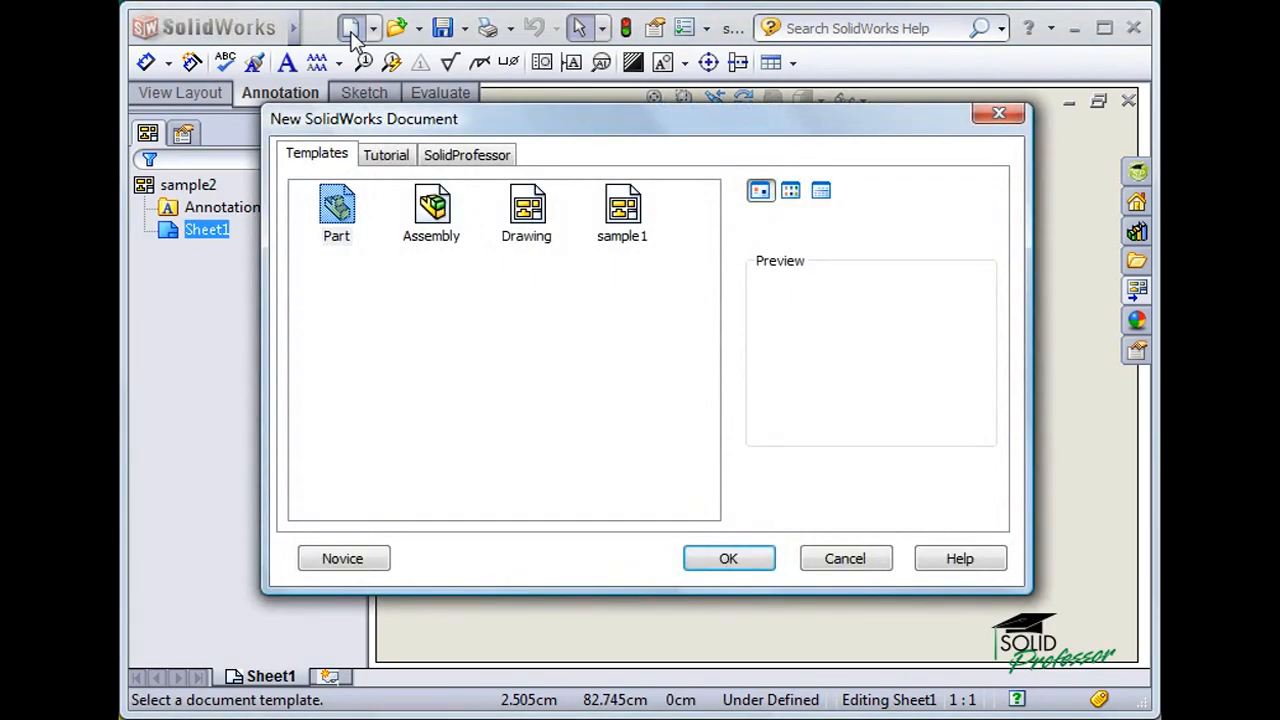
pyautogui.click(503, 160)
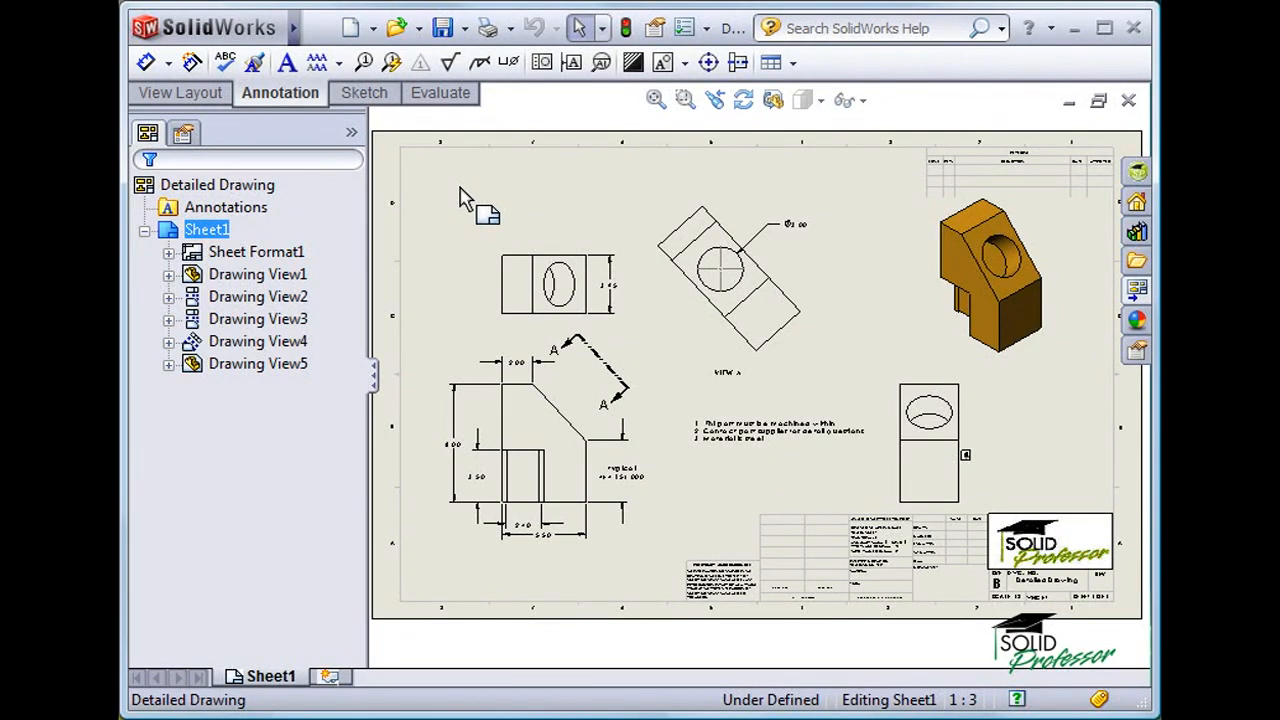
# Switch to the blank Draw27 drawing and open its sheet format for editing at the title block.
pyautogui.hotkey('ctrl', 'Tab')
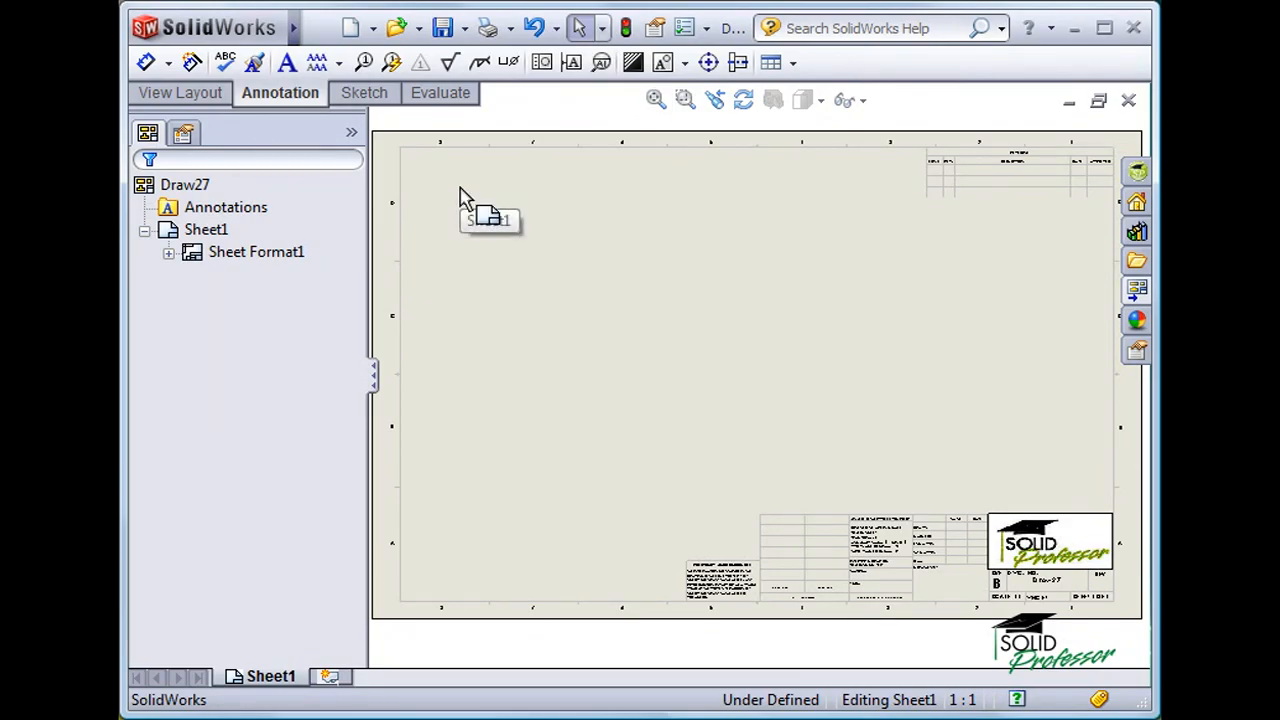
pyautogui.rightClick(462, 195)
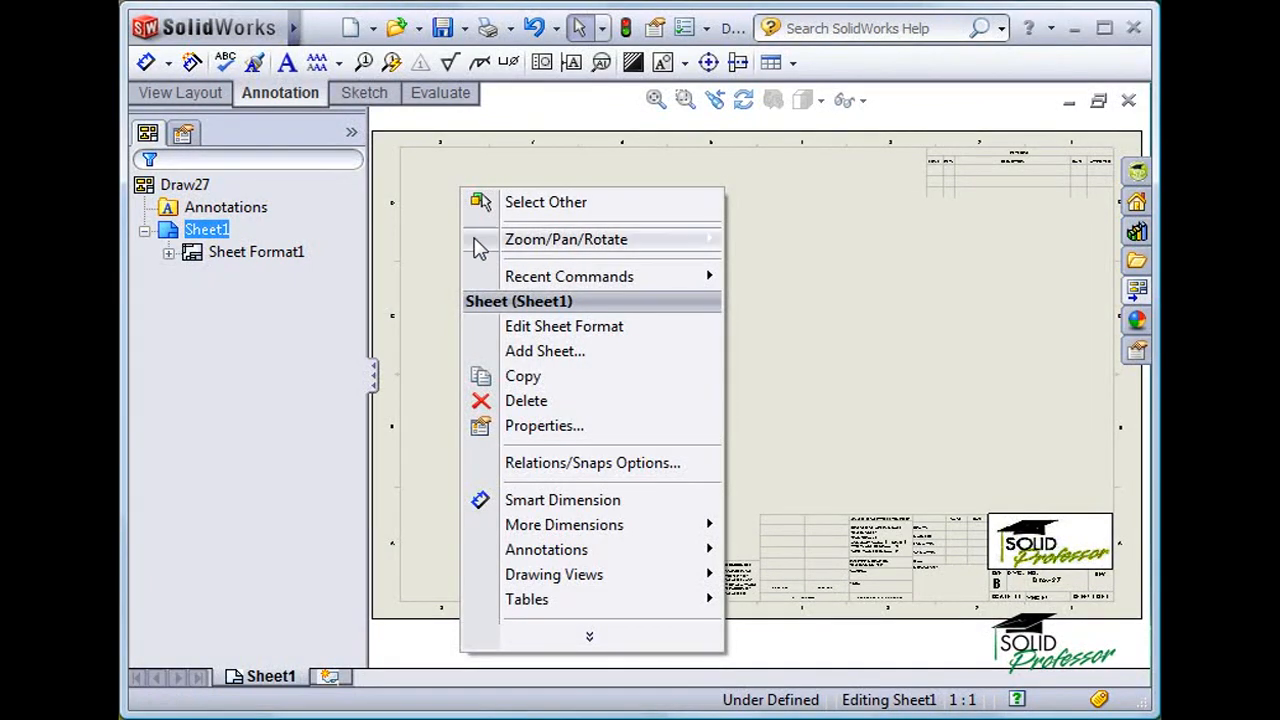
pyautogui.click(628, 327)
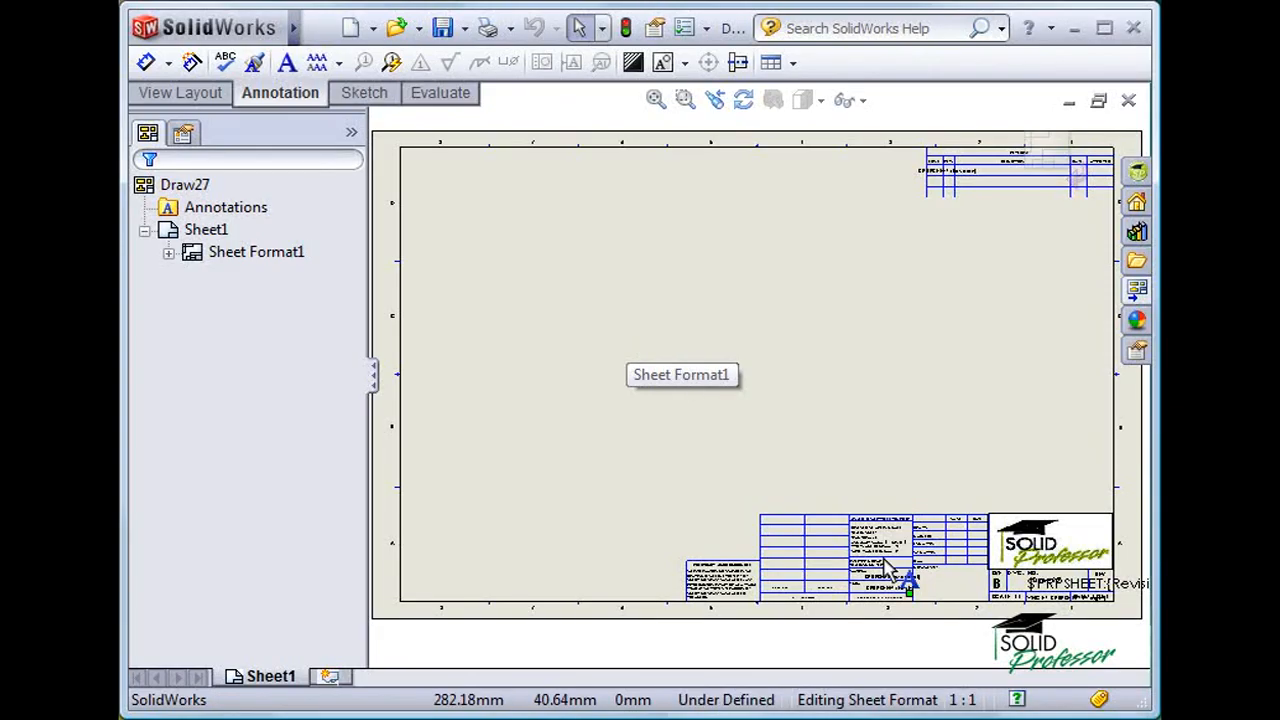
pyautogui.scroll(-3, 895, 552)
pyautogui.scroll(-2, 895, 552)
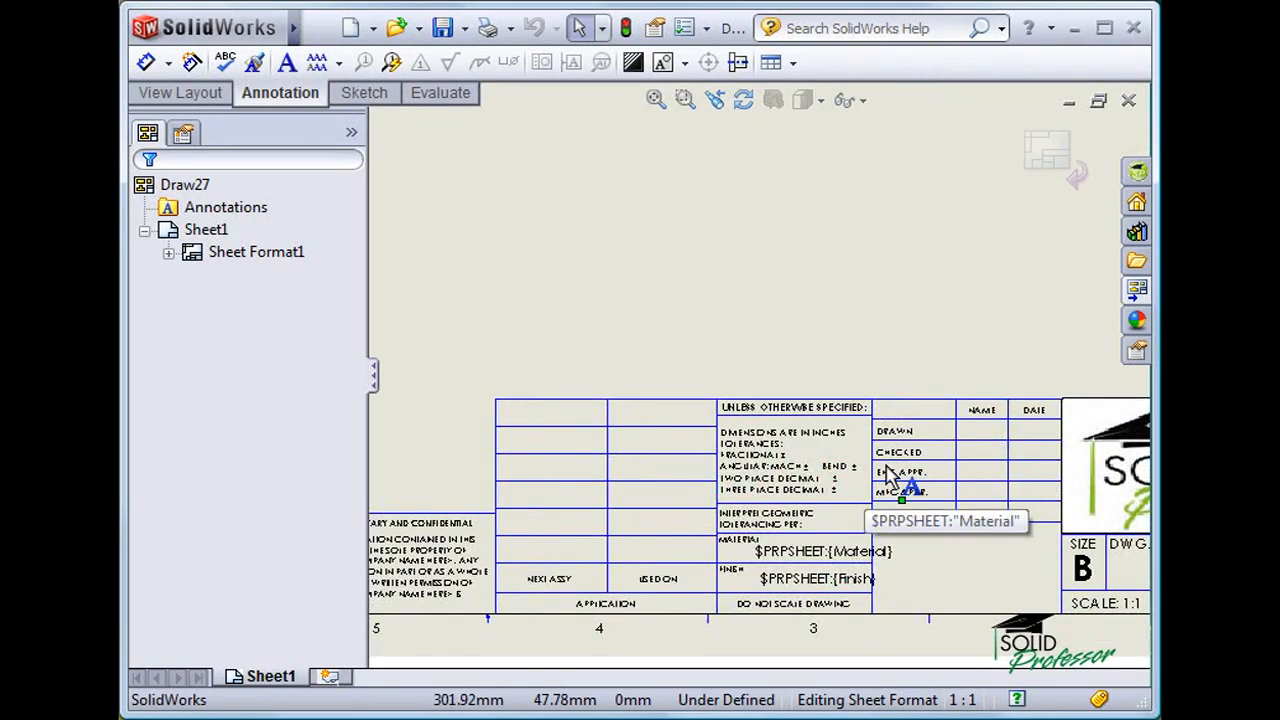
pyautogui.scroll(-1, 886, 500)
pyautogui.scroll(-1, 883, 510)
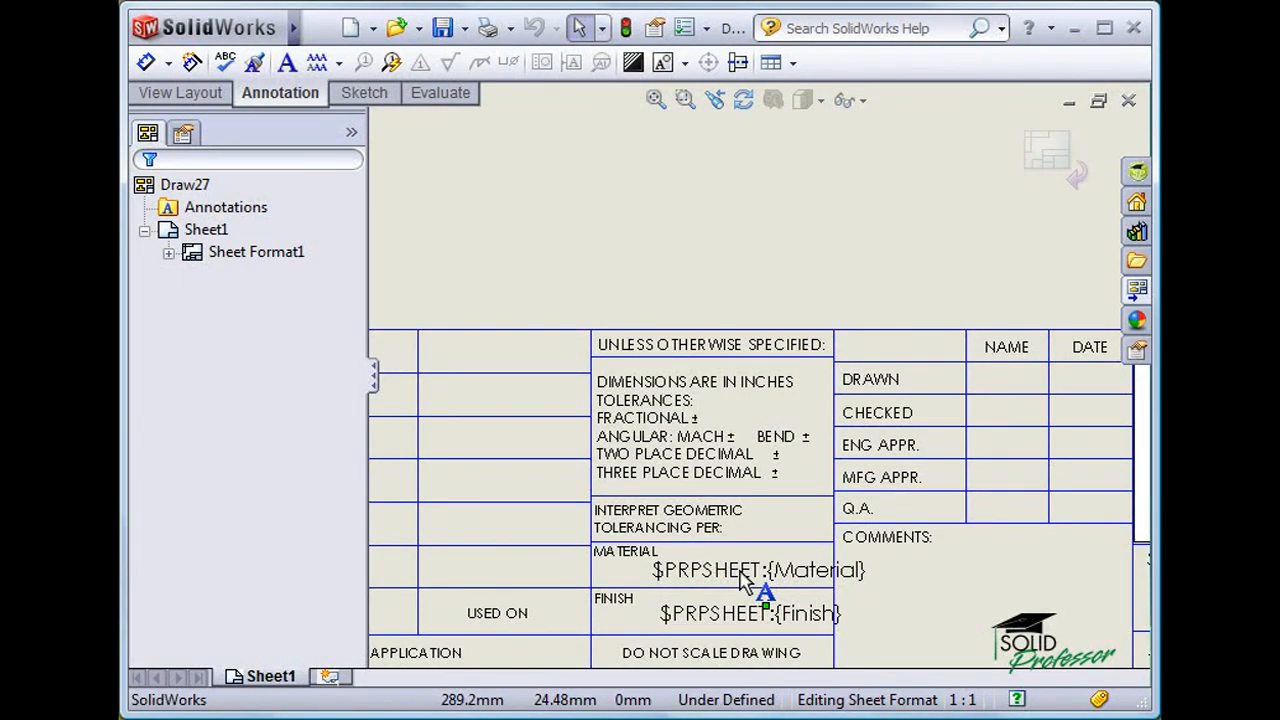
# Place a note above the title block linked to the current document's SW-Author(Author) property, and dismiss the text formatting controls.
pyautogui.click(288, 66)
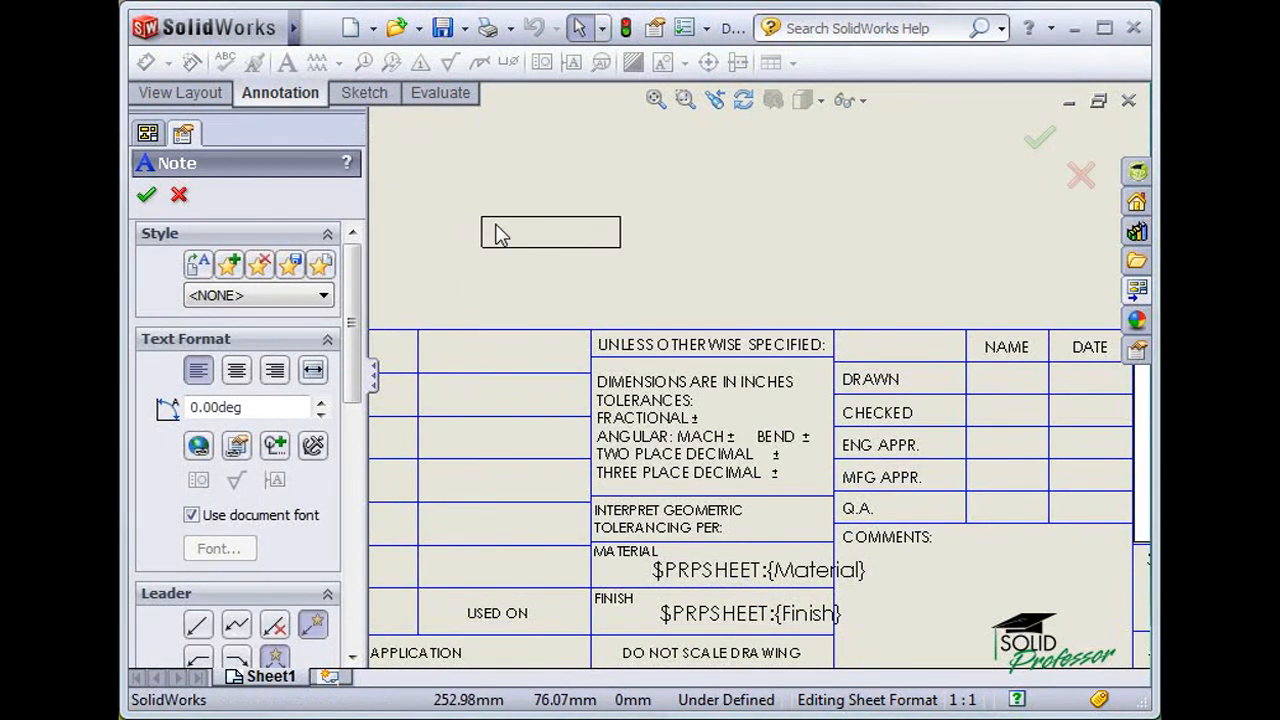
pyautogui.click(645, 254)
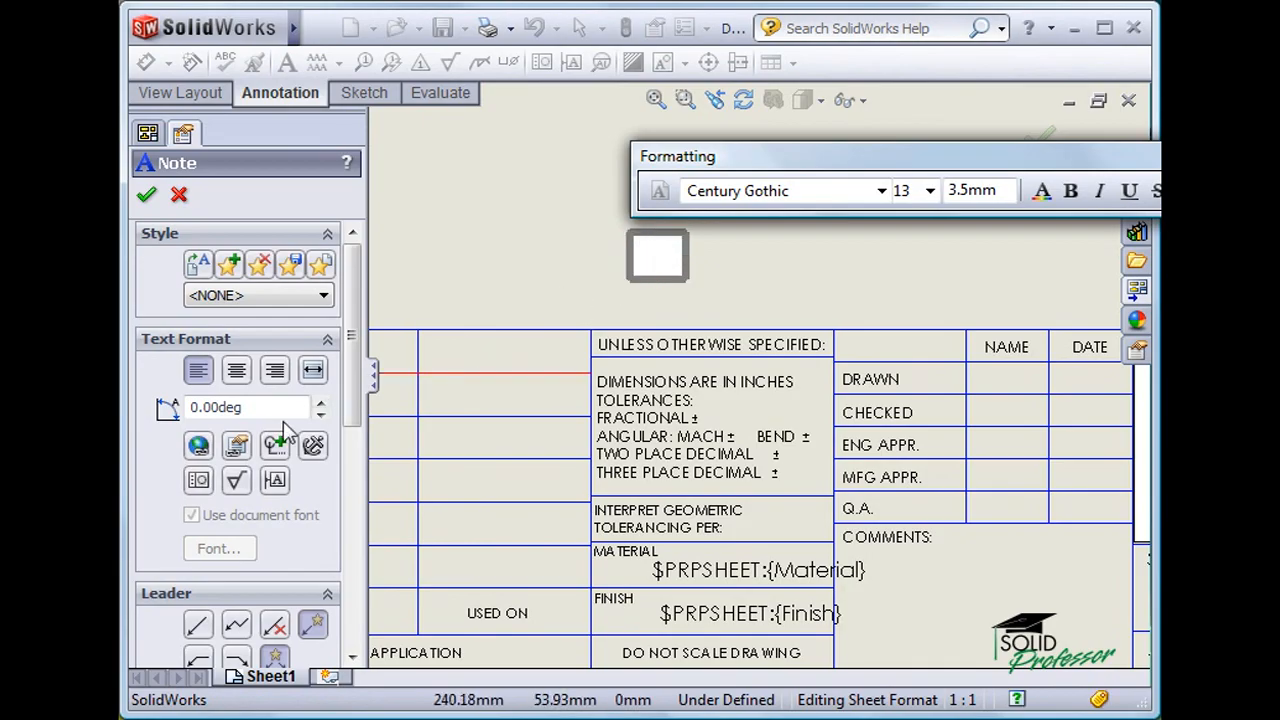
pyautogui.click(237, 446)
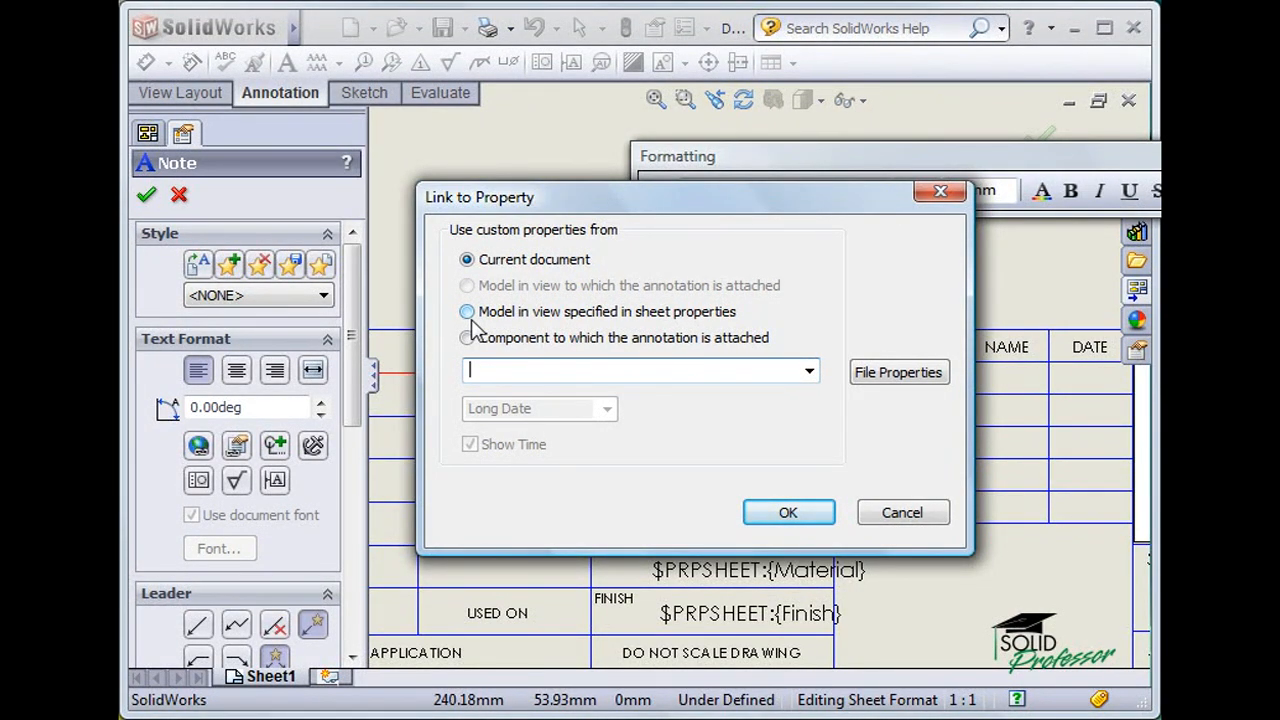
pyautogui.click(809, 371)
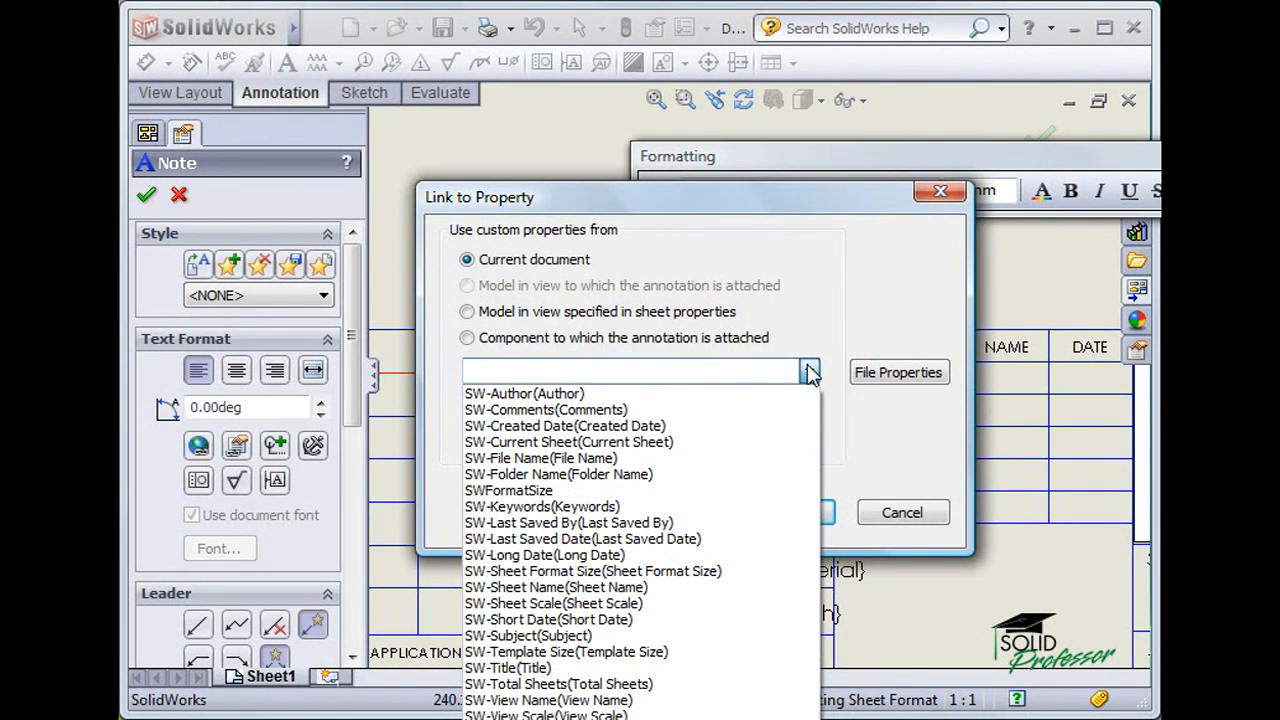
pyautogui.click(800, 392)
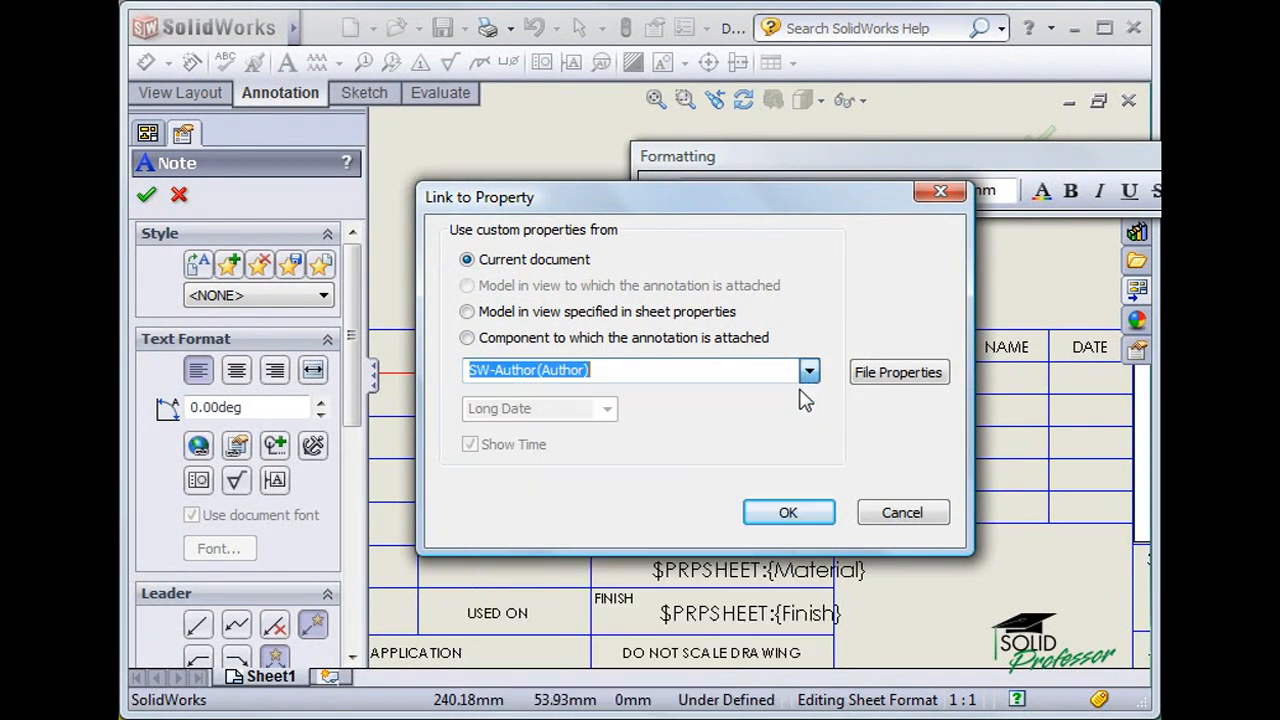
pyautogui.click(806, 514)
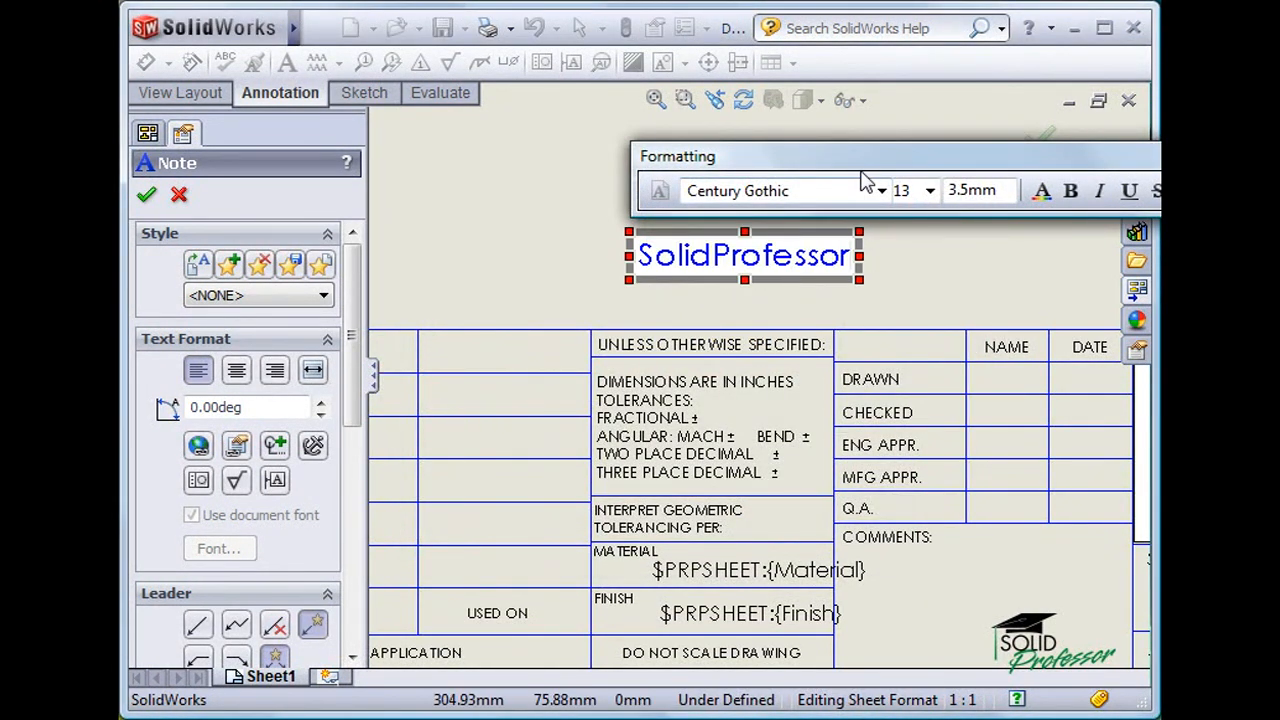
pyautogui.moveTo(858, 156); pyautogui.dragTo(447, 155)
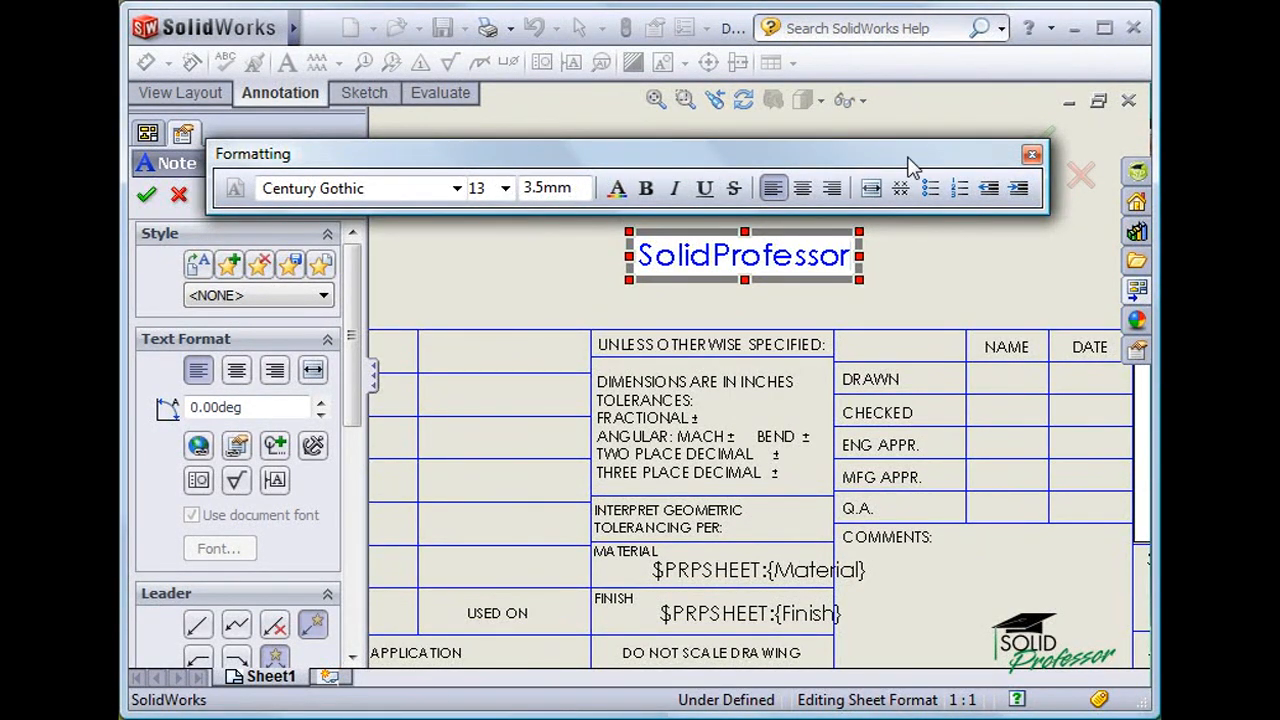
pyautogui.click(1031, 156)
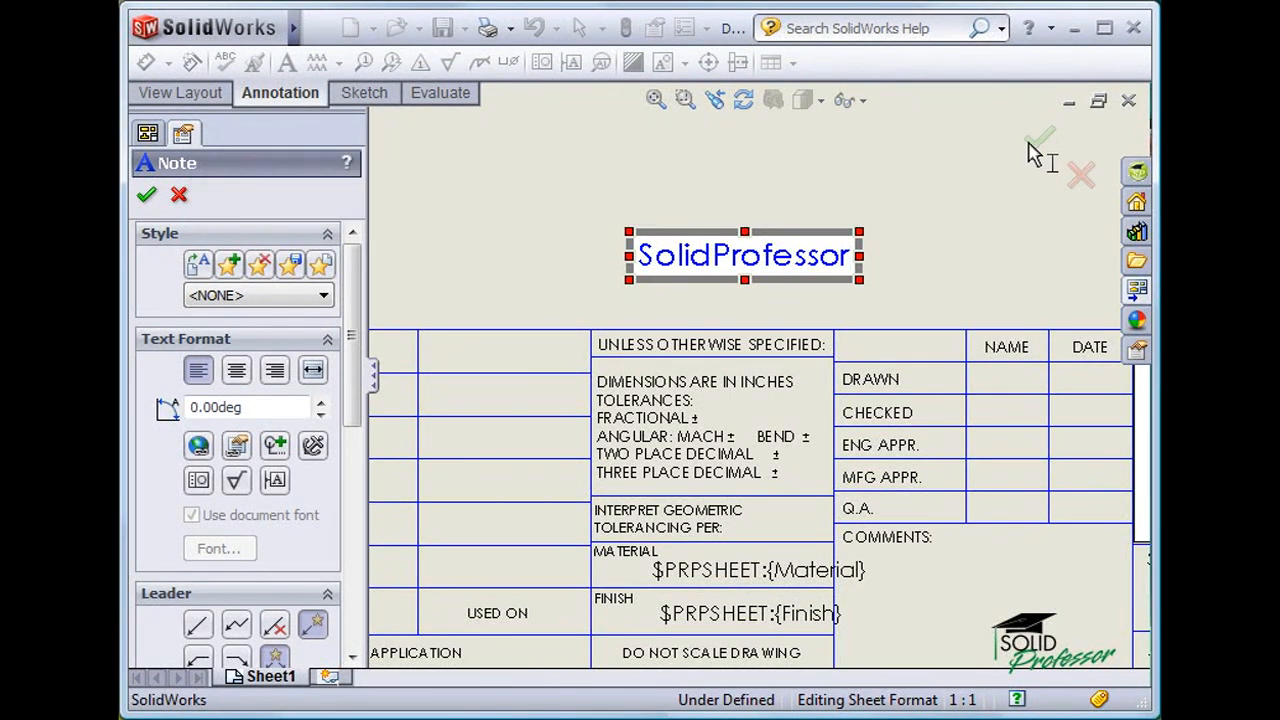
# Accept the SolidProfessor note, and delete the entire revisions table with its linked Revision note from the sheet format.
pyautogui.click(1038, 148)
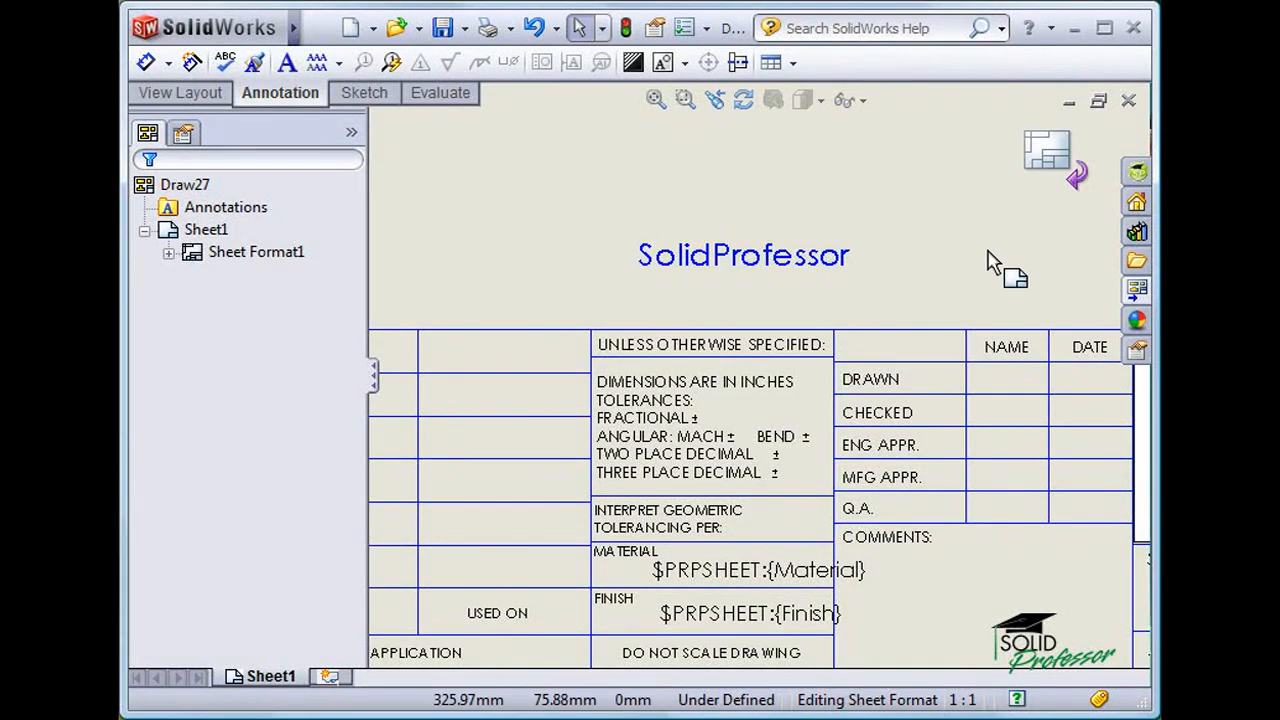
pyautogui.press('f')
pyautogui.moveTo(920, 320)
pyautogui.mouseDown(button='middle')
pyautogui.moveTo(766, 474)
pyautogui.moveTo(883, 463)
pyautogui.moveTo(831, 440)
pyautogui.mouseUp(button='middle')
pyautogui.scroll(-5, 822, 382)
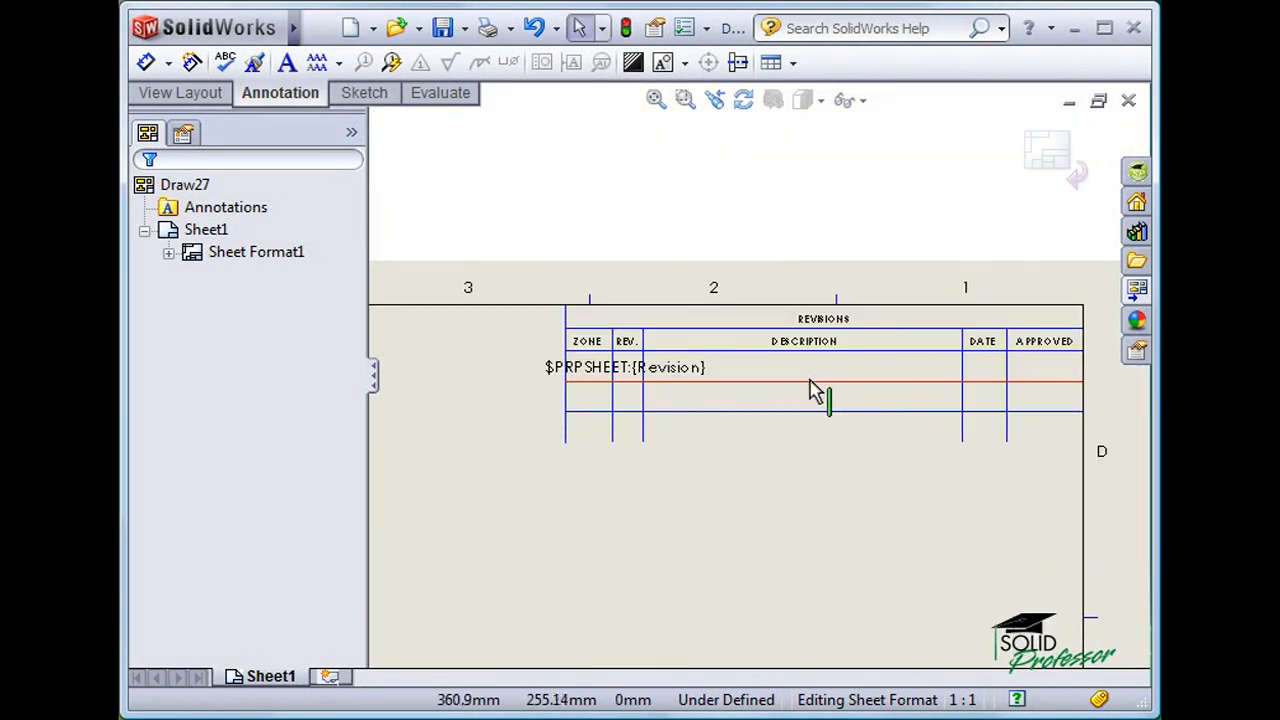
pyautogui.scroll(1, 815, 393)
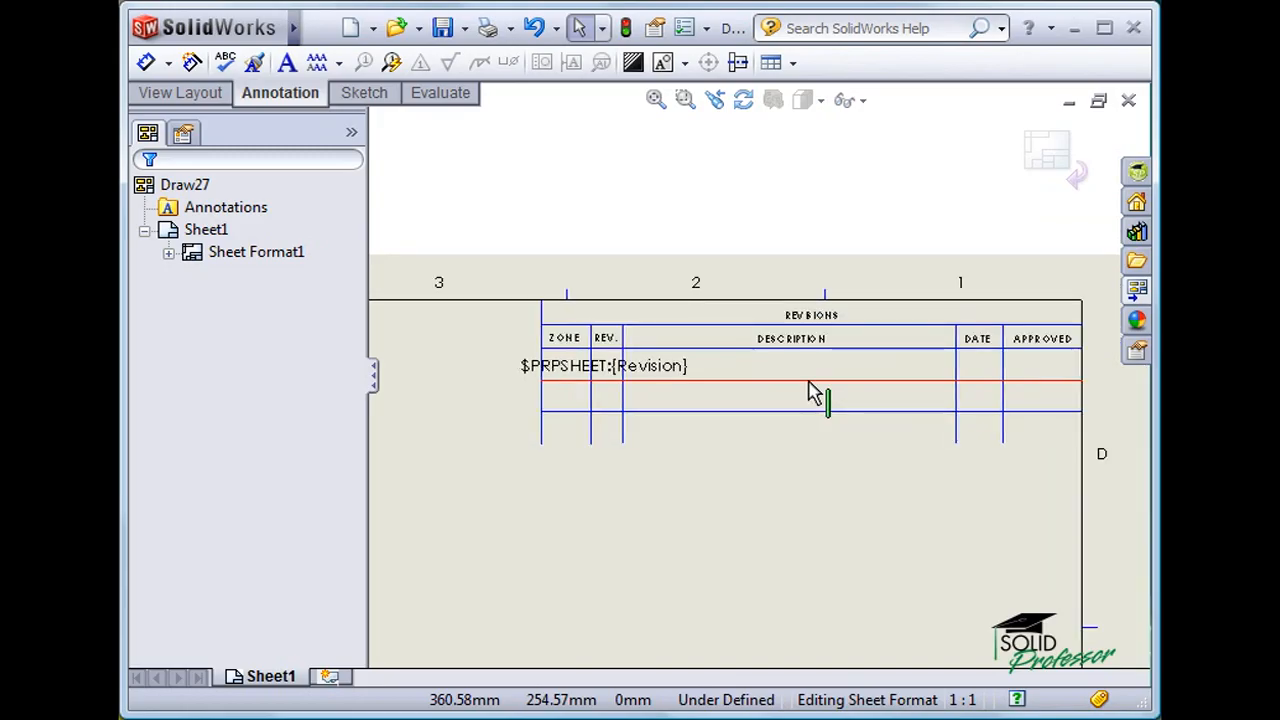
pyautogui.moveTo(1065, 476); pyautogui.dragTo(495, 305)
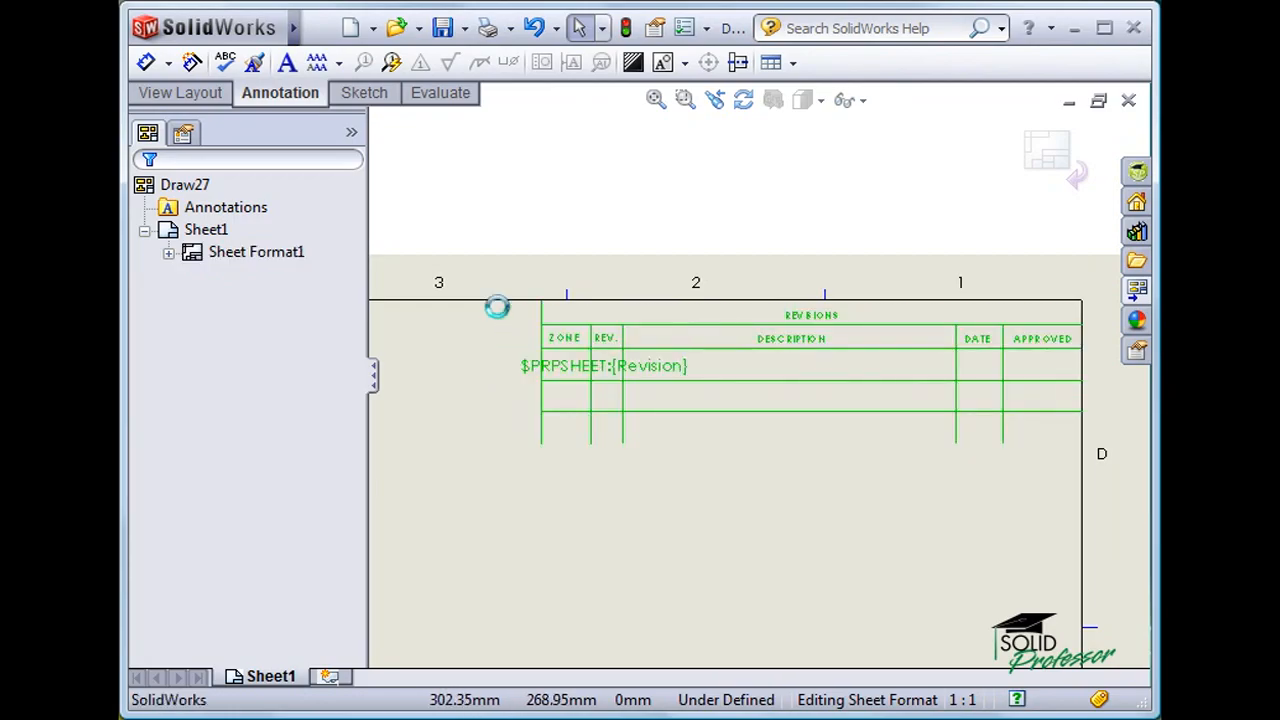
pyautogui.press('Delete')
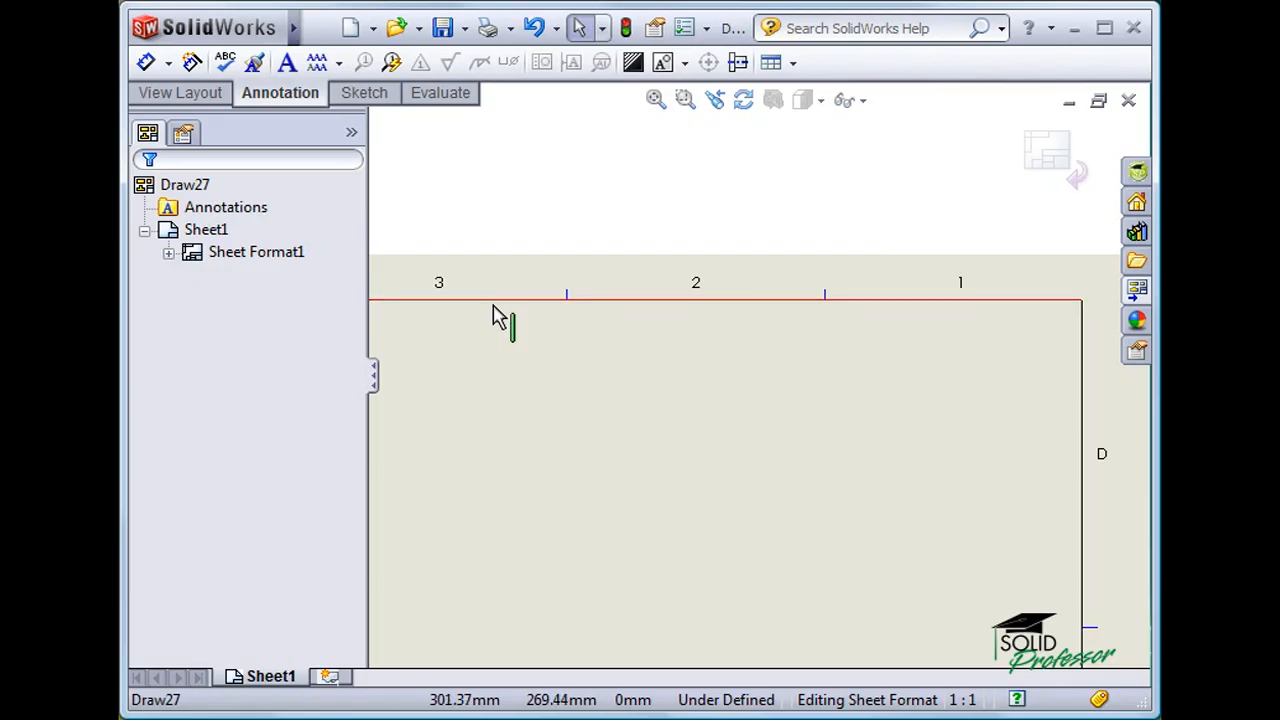
# Save the modified sheet format as temp_b.slddrt in the SolidWorks data folder.
pyautogui.moveTo(265, 30)
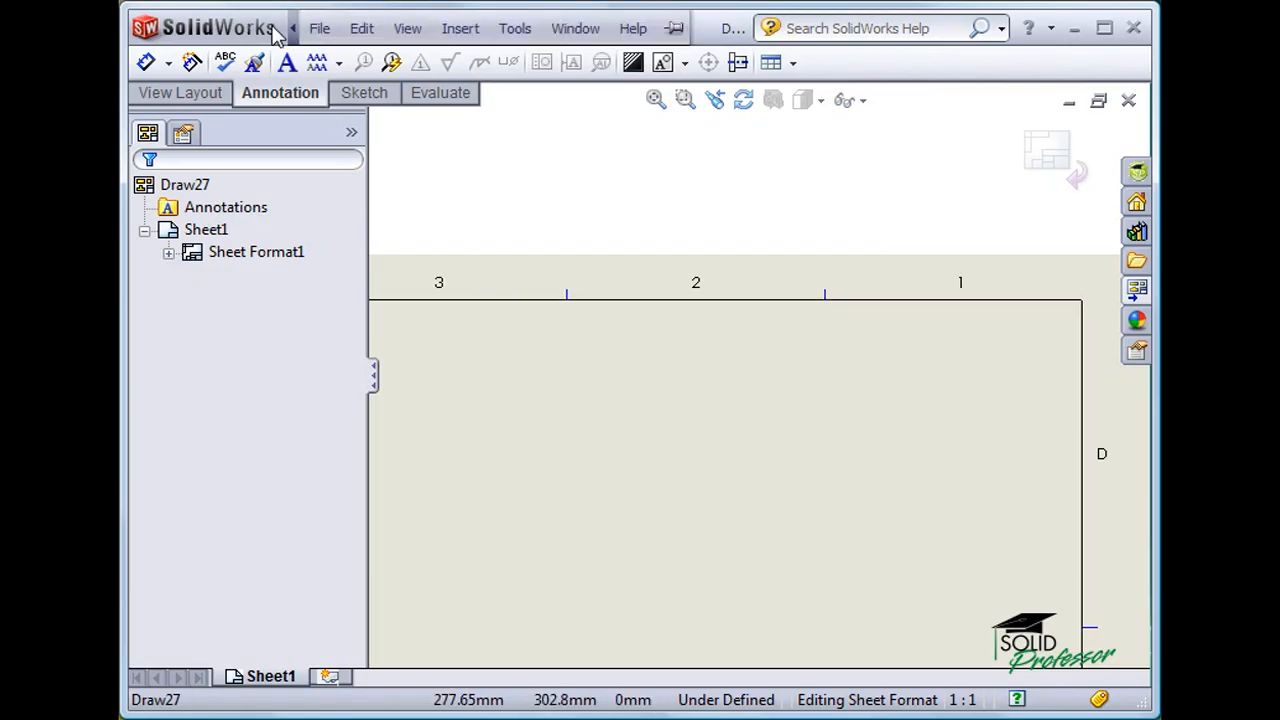
pyautogui.click(320, 30)
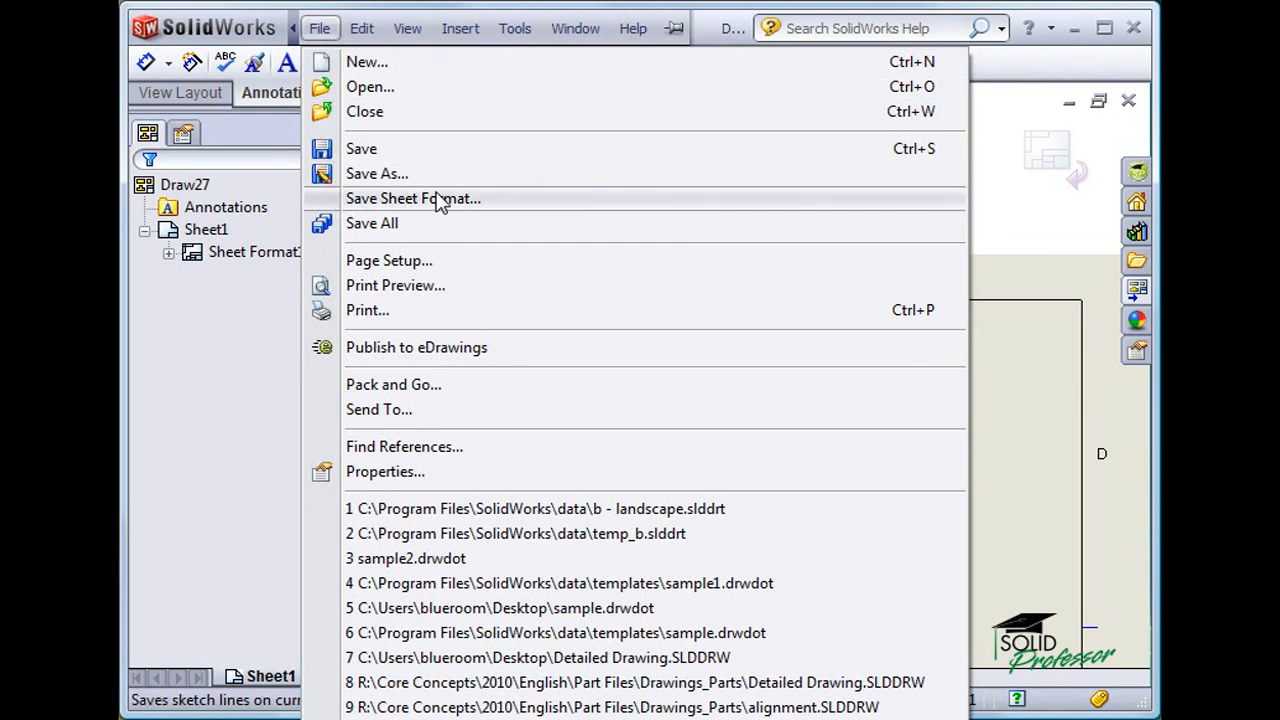
pyautogui.click(500, 199)
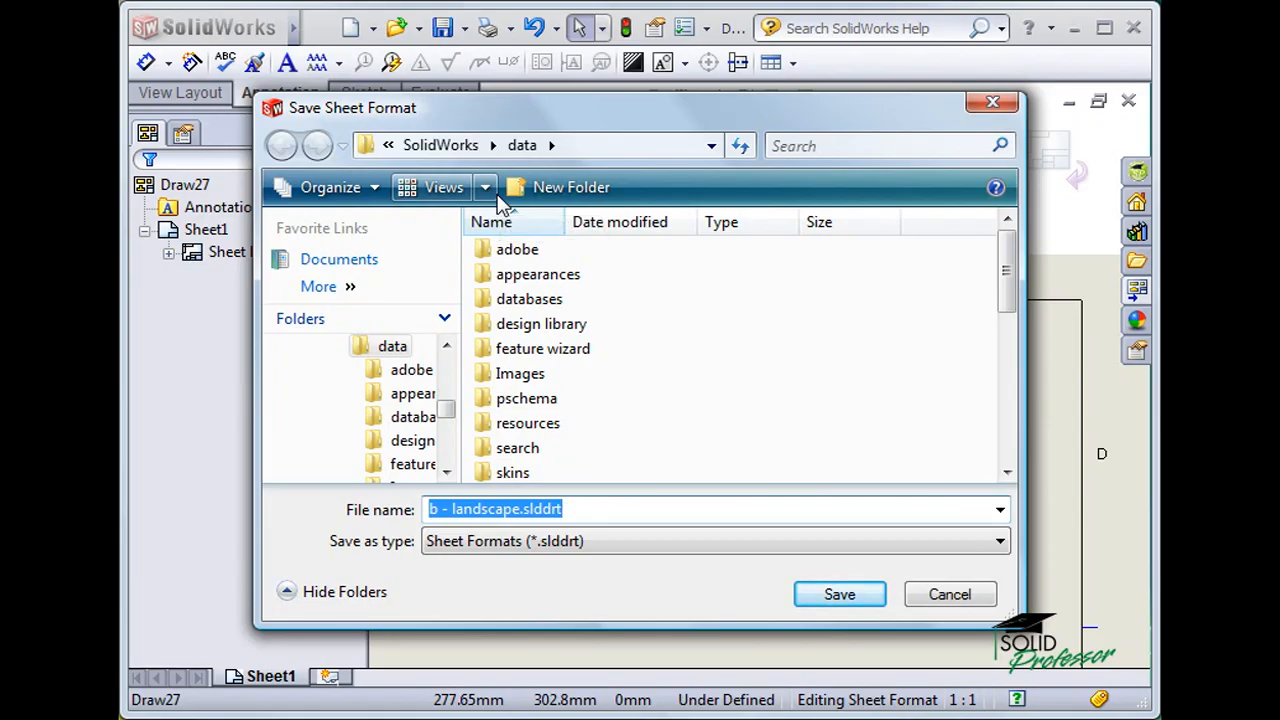
pyautogui.moveTo(521, 509); pyautogui.dragTo(405, 503)
pyautogui.press('BackSpace')
pyautogui.write('temp_b')
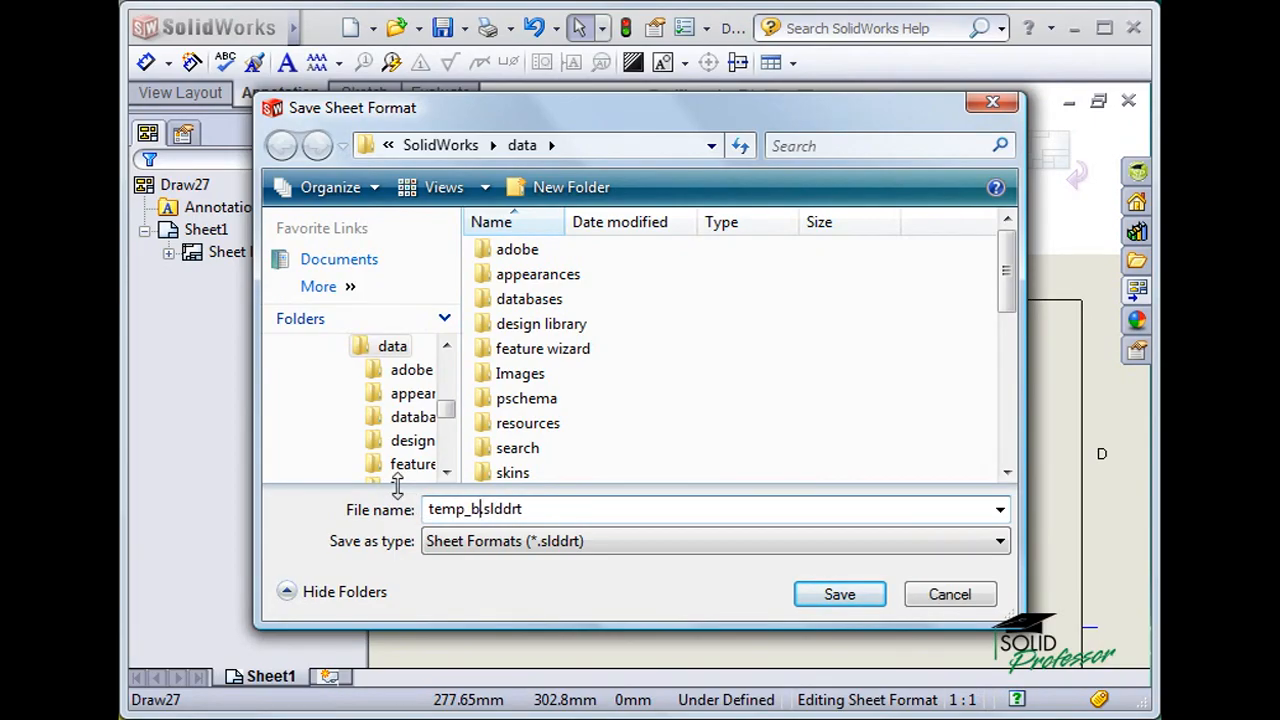
pyautogui.click(835, 593)
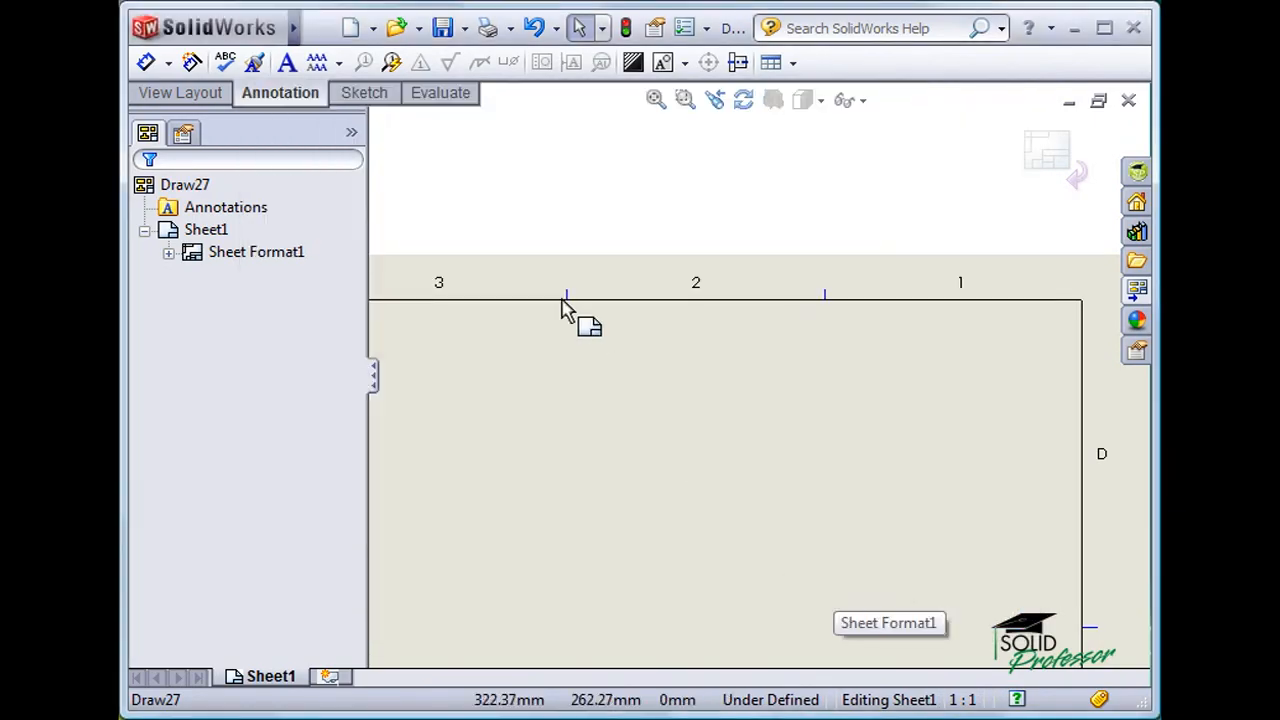
# Create a new drawing that uses the custom temp_b.slddrt sheet format from C:\Program Files\SolidWorks\data.
pyautogui.click(353, 28)
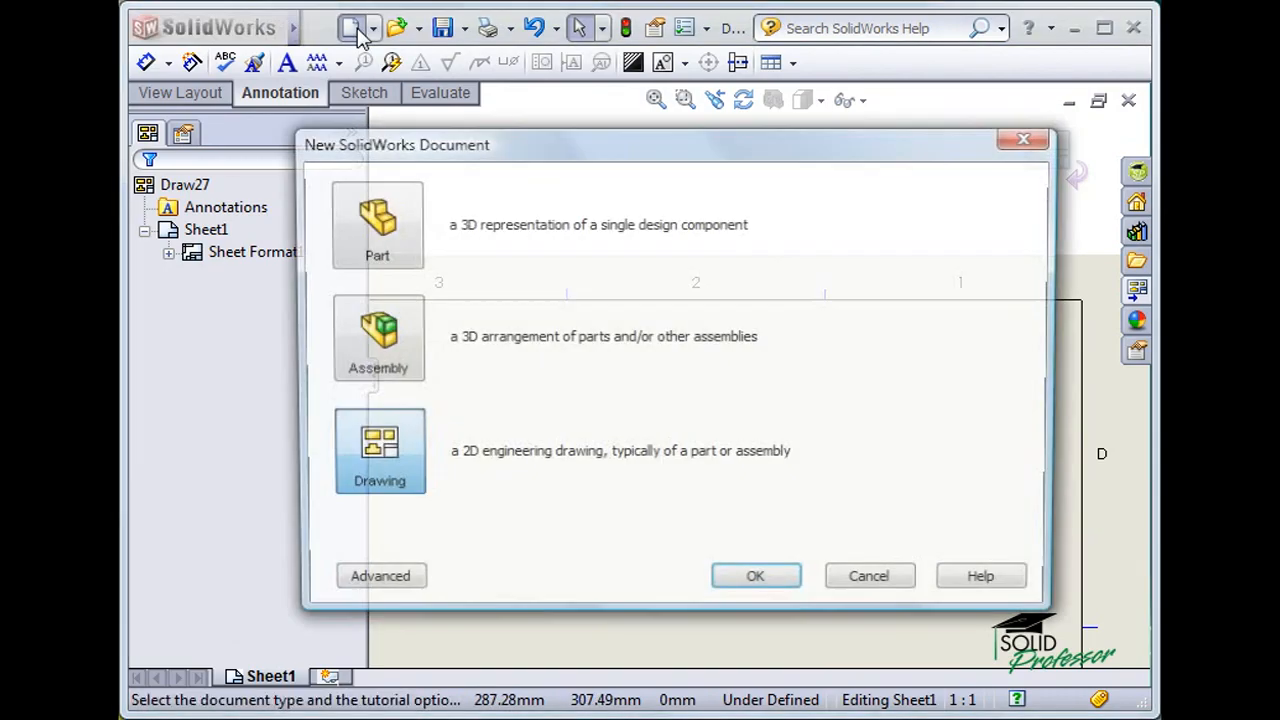
pyautogui.click(786, 594)
pyautogui.click(610, 412)
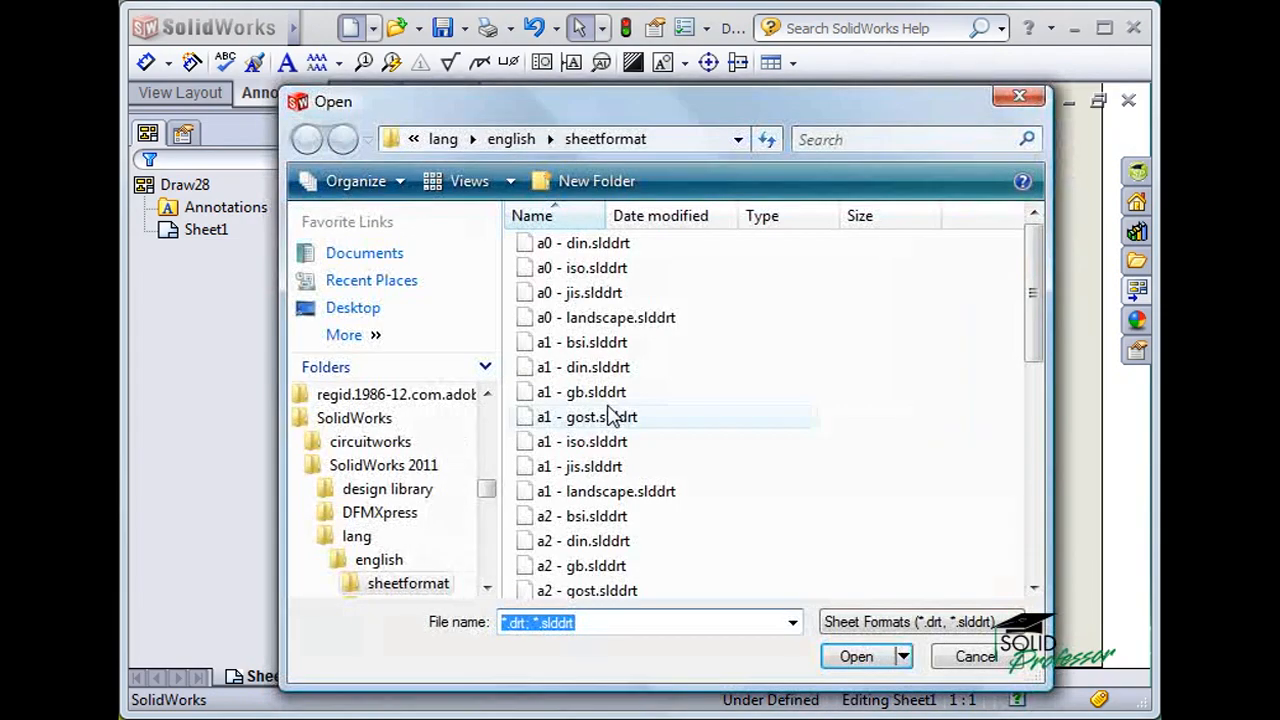
pyautogui.click(739, 140)
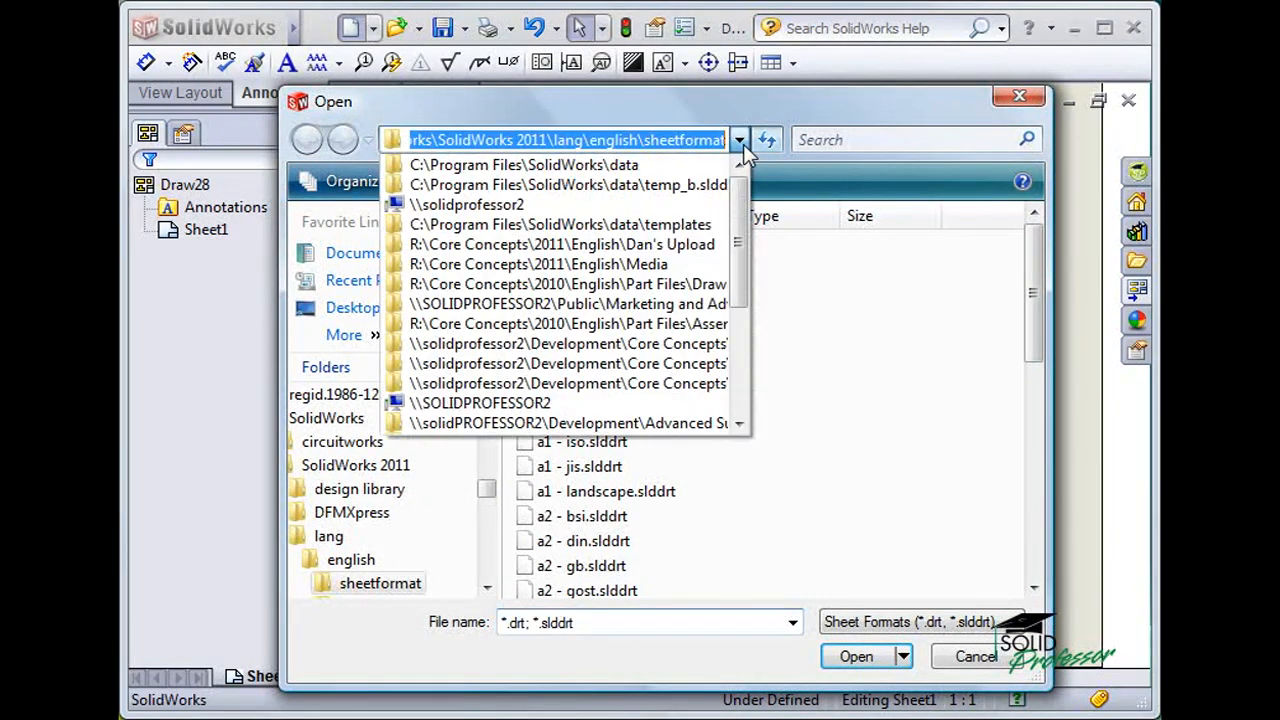
pyautogui.click(717, 165)
pyautogui.moveTo(1033, 305); pyautogui.dragTo(1031, 489)
pyautogui.click(616, 590)
pyautogui.click(866, 657)
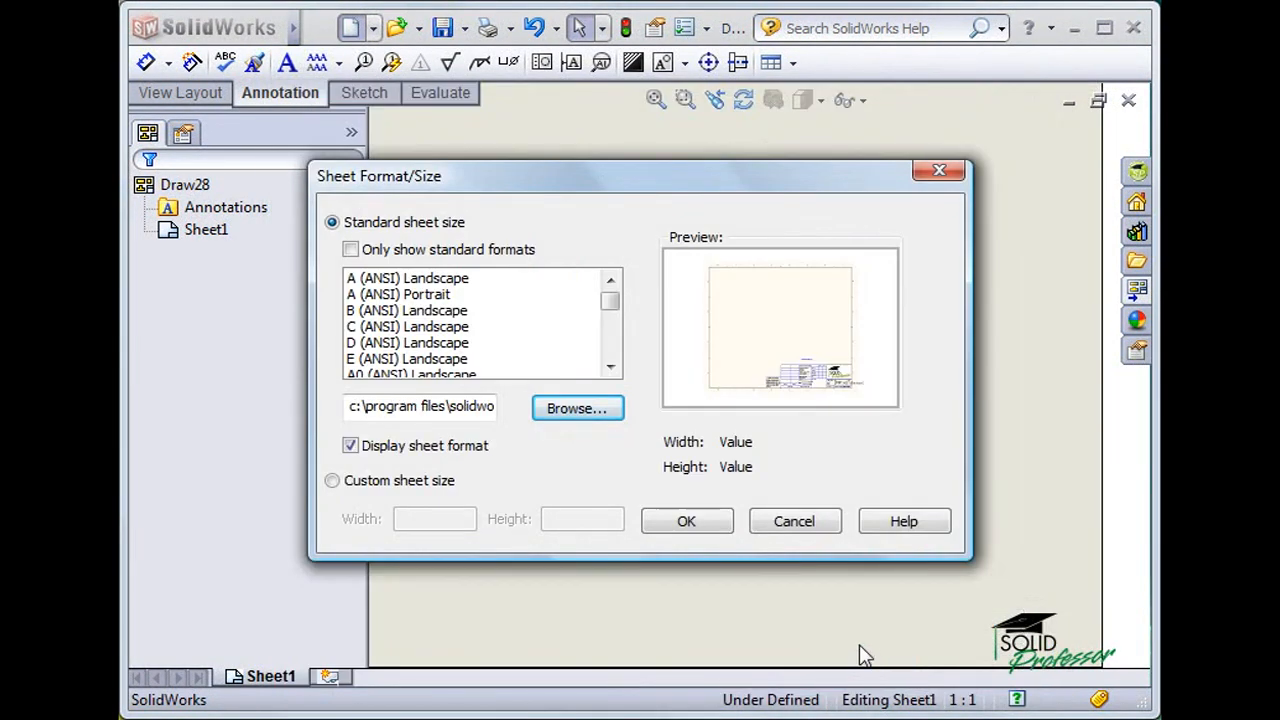
pyautogui.click(714, 528)
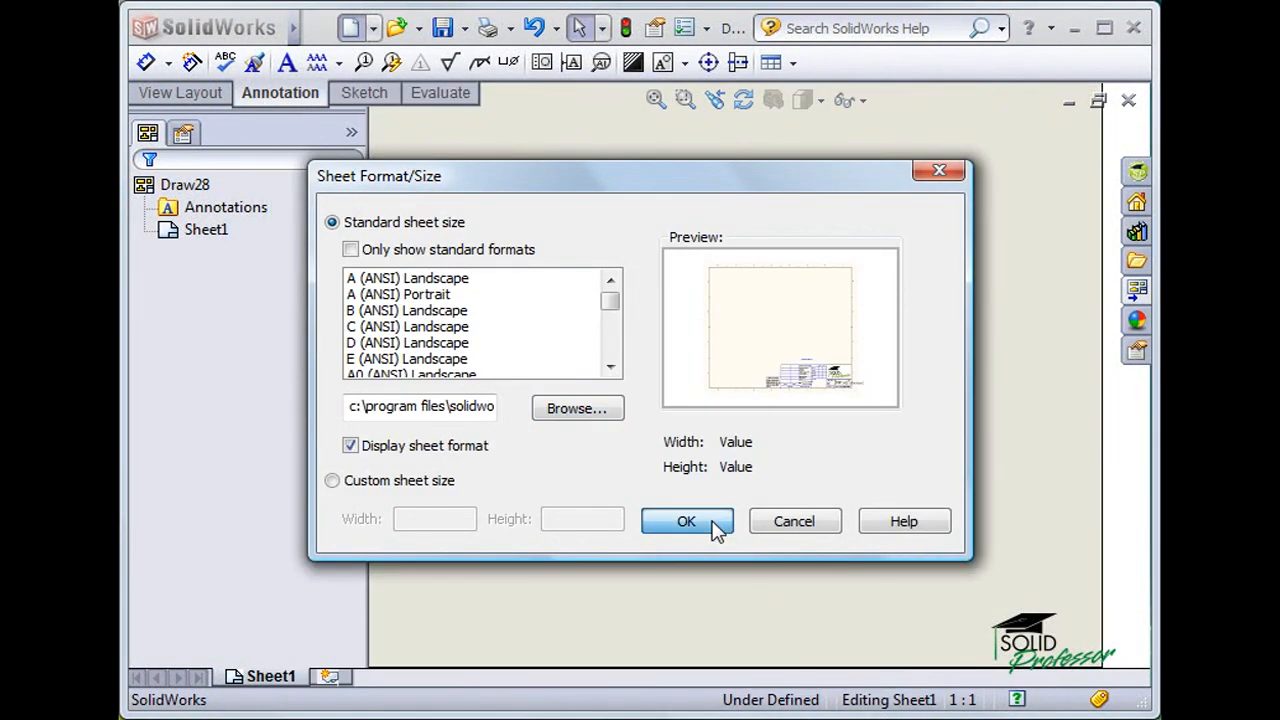